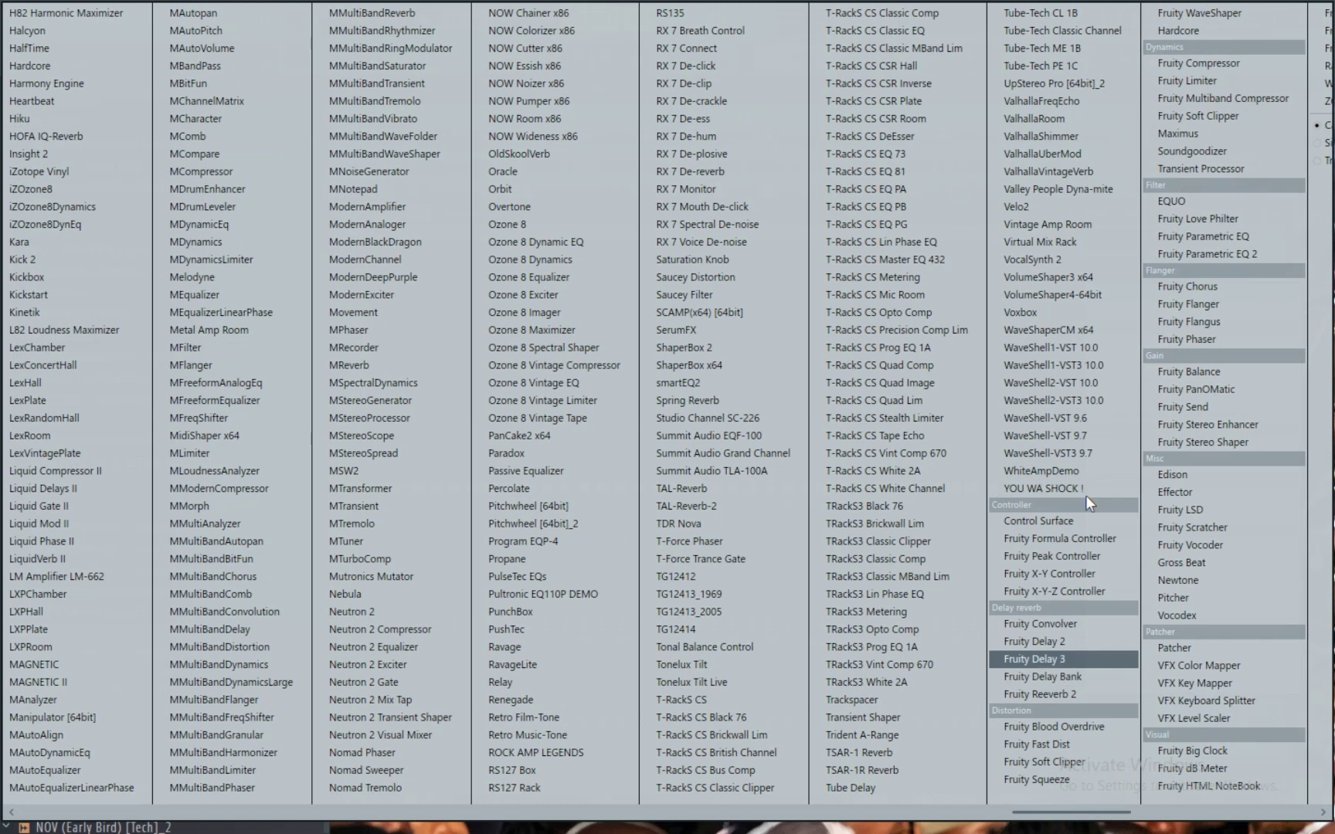
# - Load Maximus into the first effect slot of the Master mixer track with the Master aid 1 preset
pyautogui.click(1183, 134)
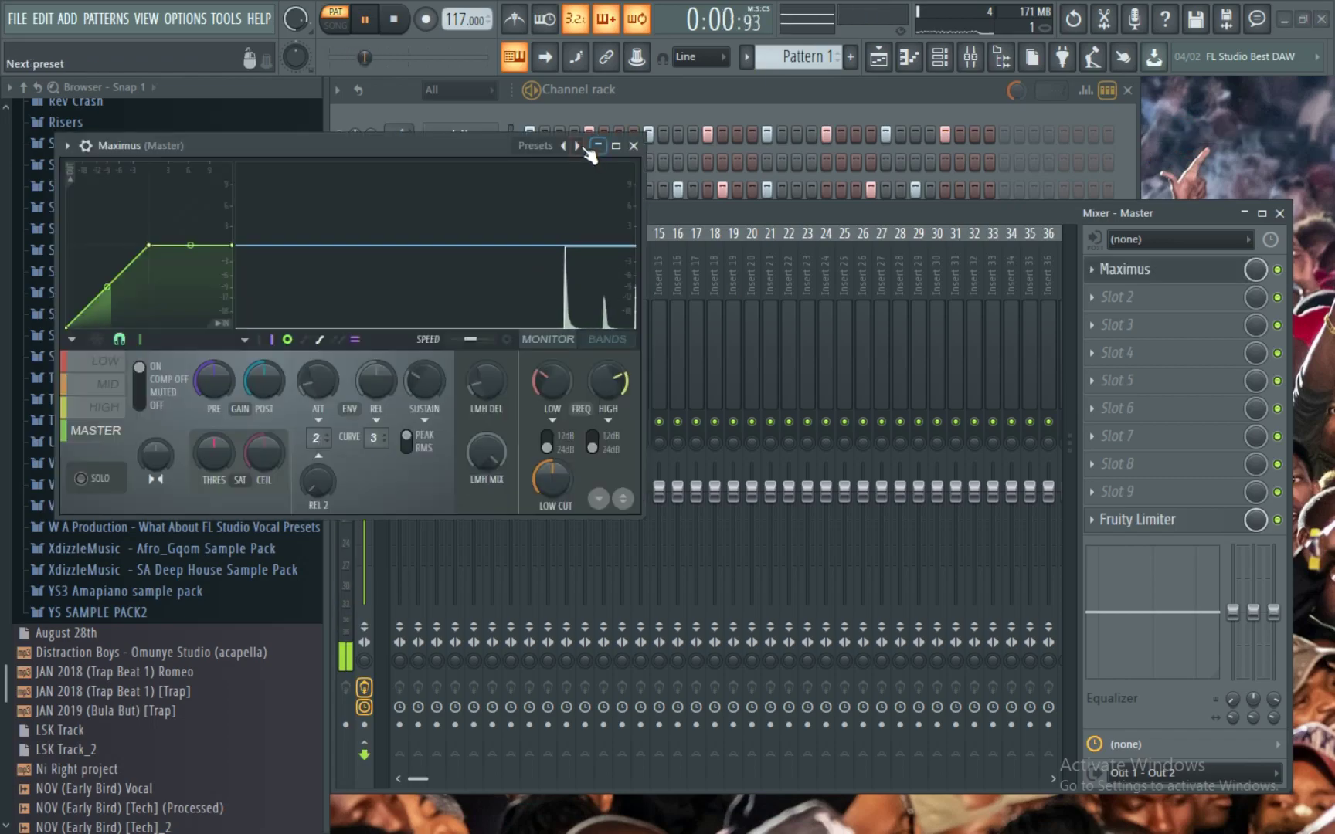
pyautogui.click(577, 146)
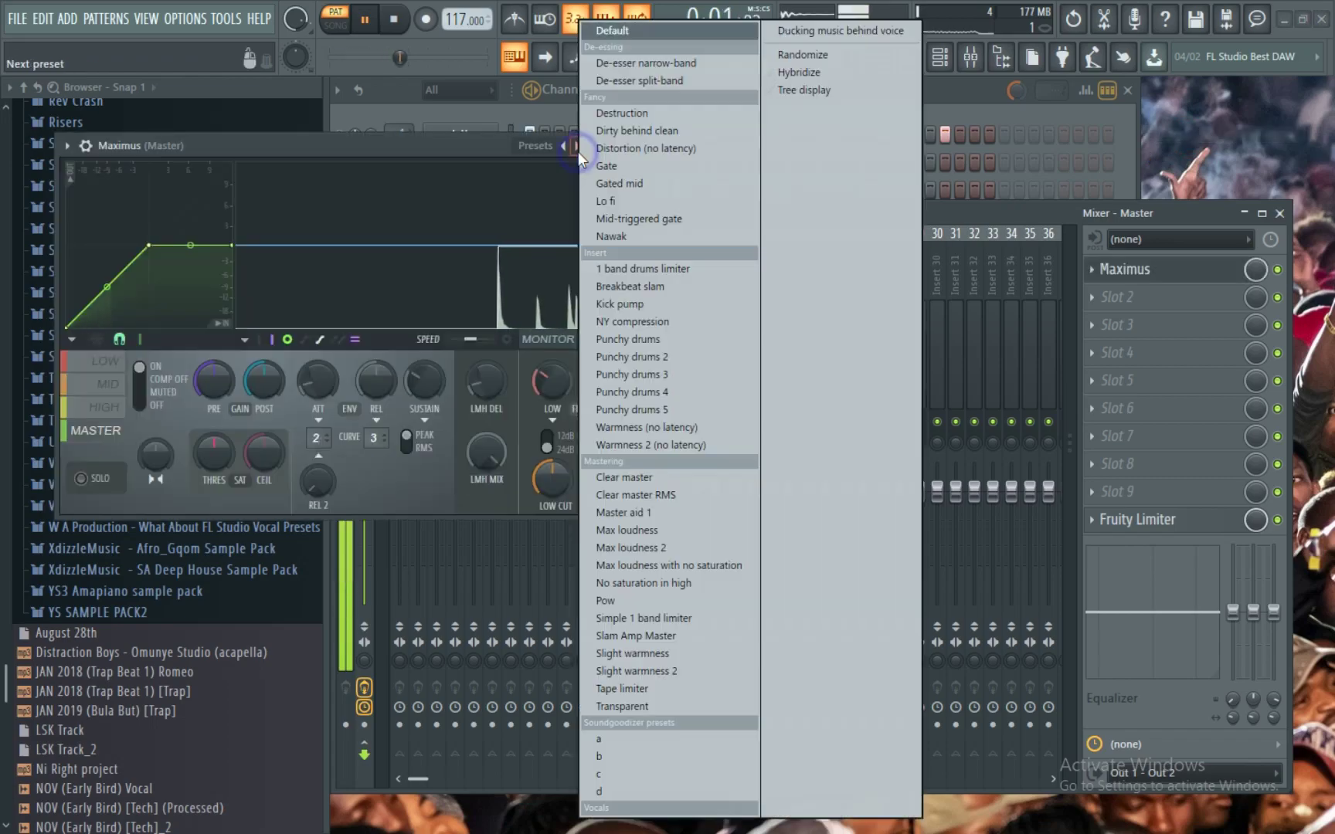
pyautogui.click(671, 512)
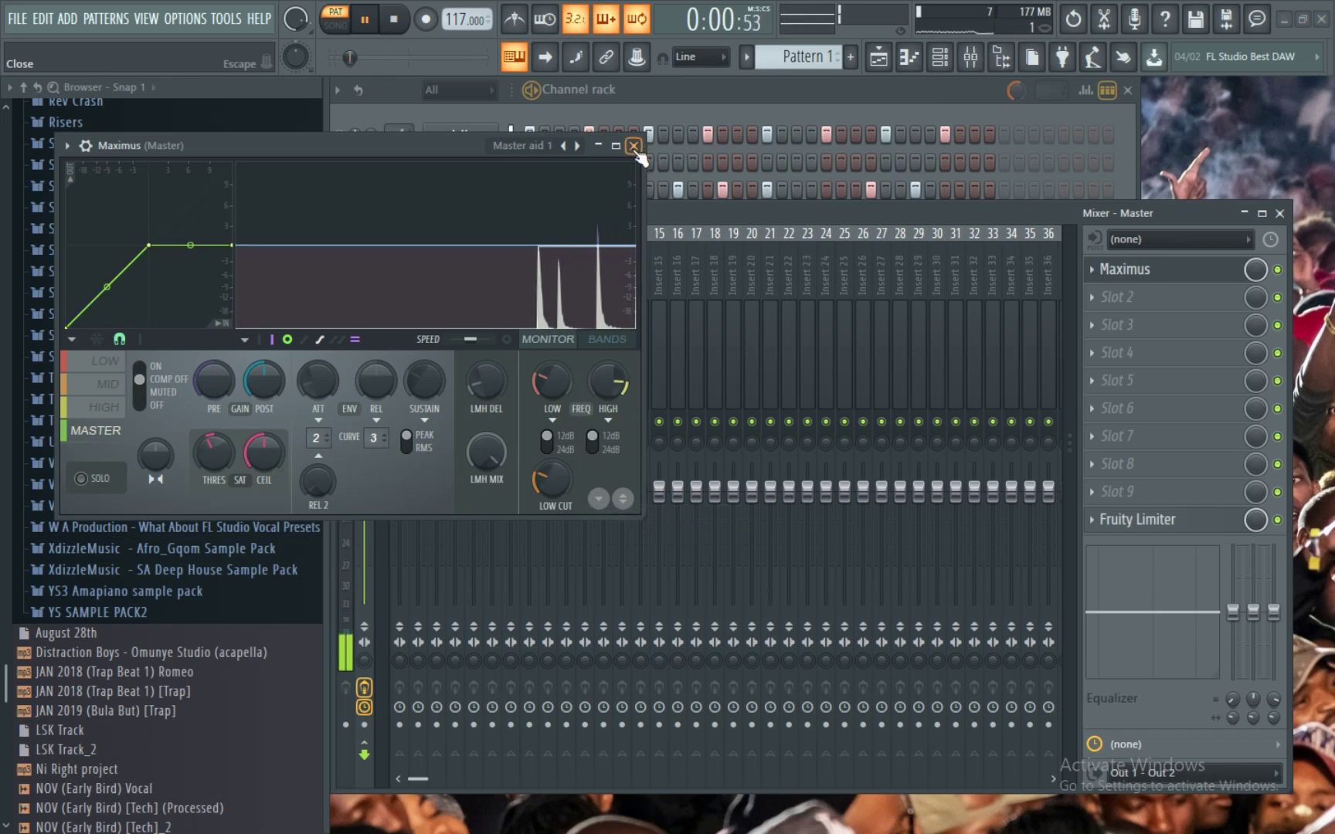
pyautogui.click(634, 145)
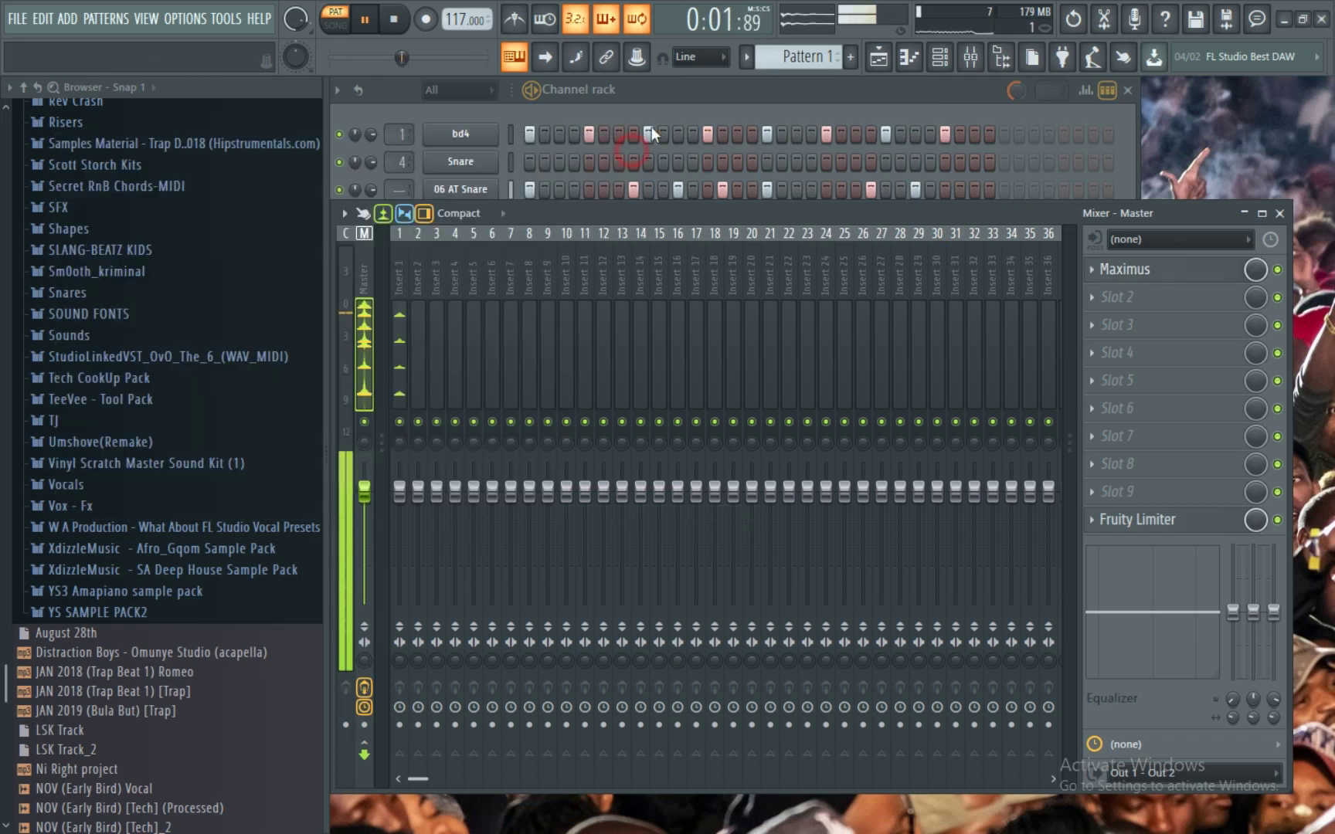
# - Bring the channel rack to the front and open the Tech CookUp Pack folder in the sample browser
pyautogui.click(684, 90)
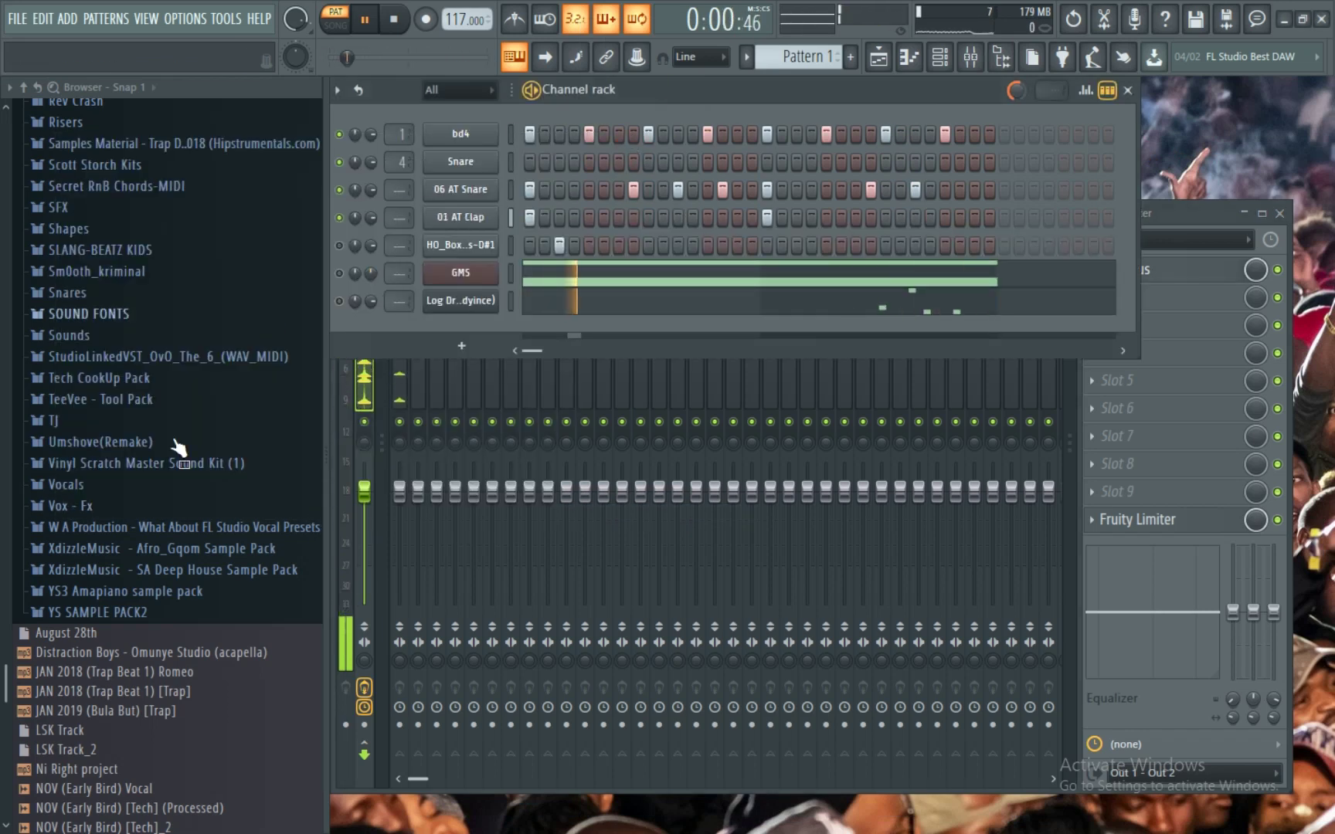
pyautogui.scroll(4, 95, 632)
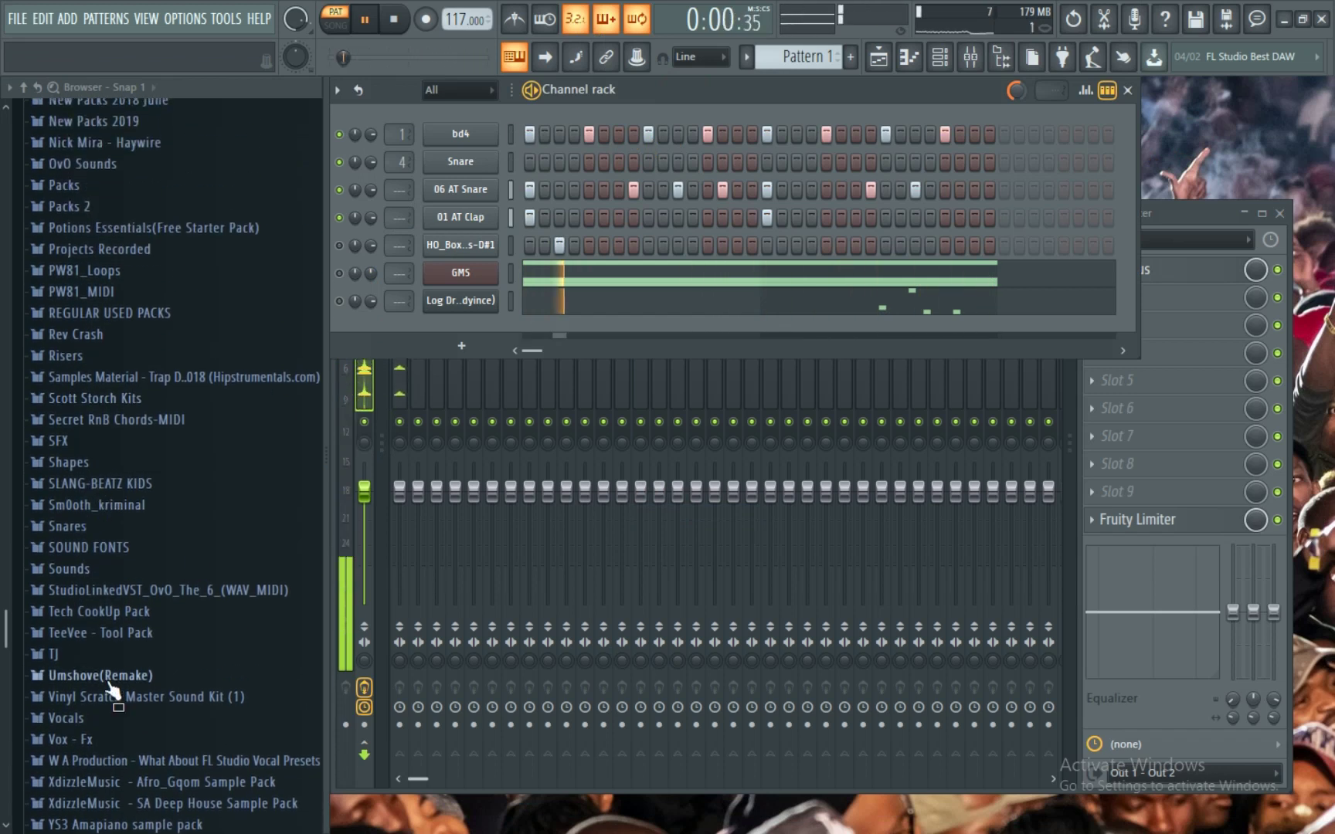
pyautogui.click(139, 612)
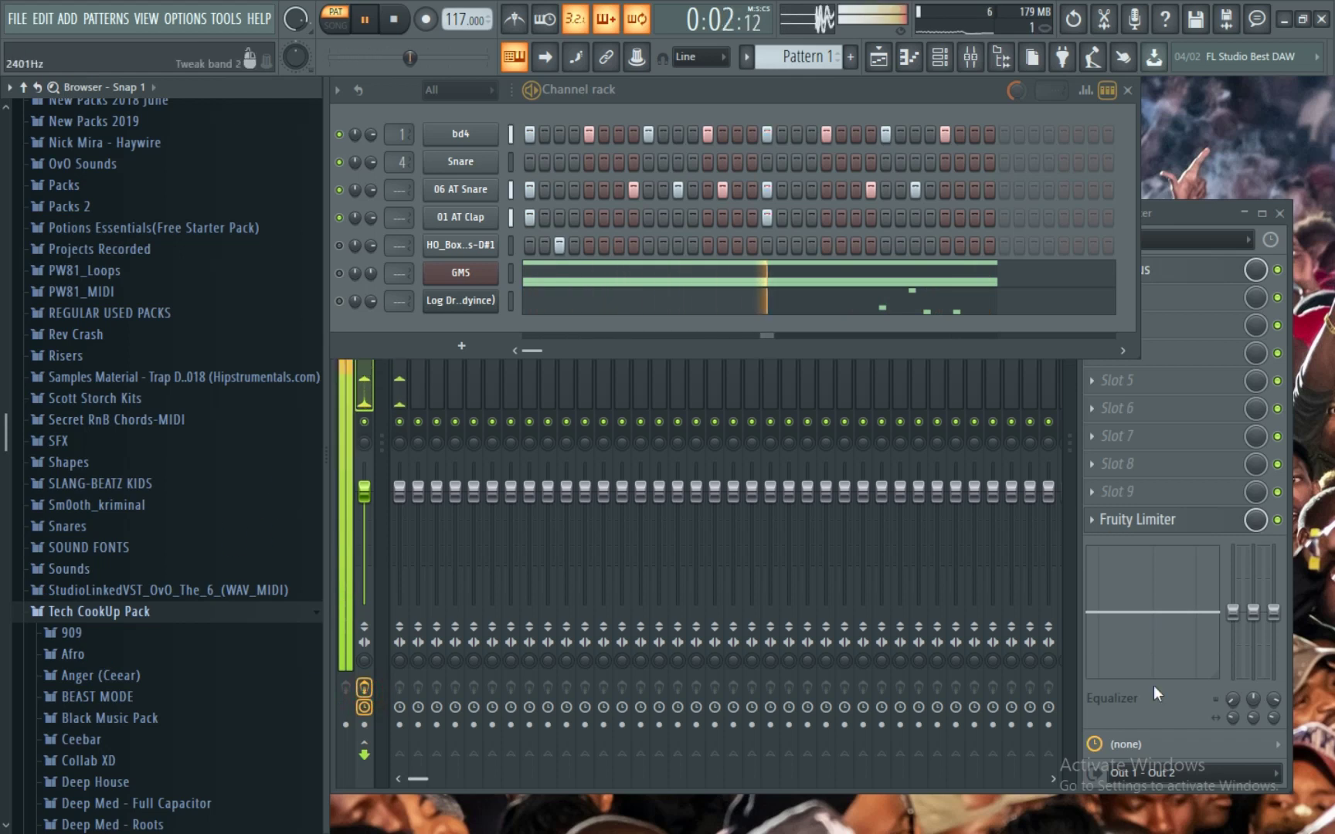
# - Lower the master band's post gain in Maximus on the Master track to about -1.5 dB and close the plugin
pyautogui.click(1128, 269)
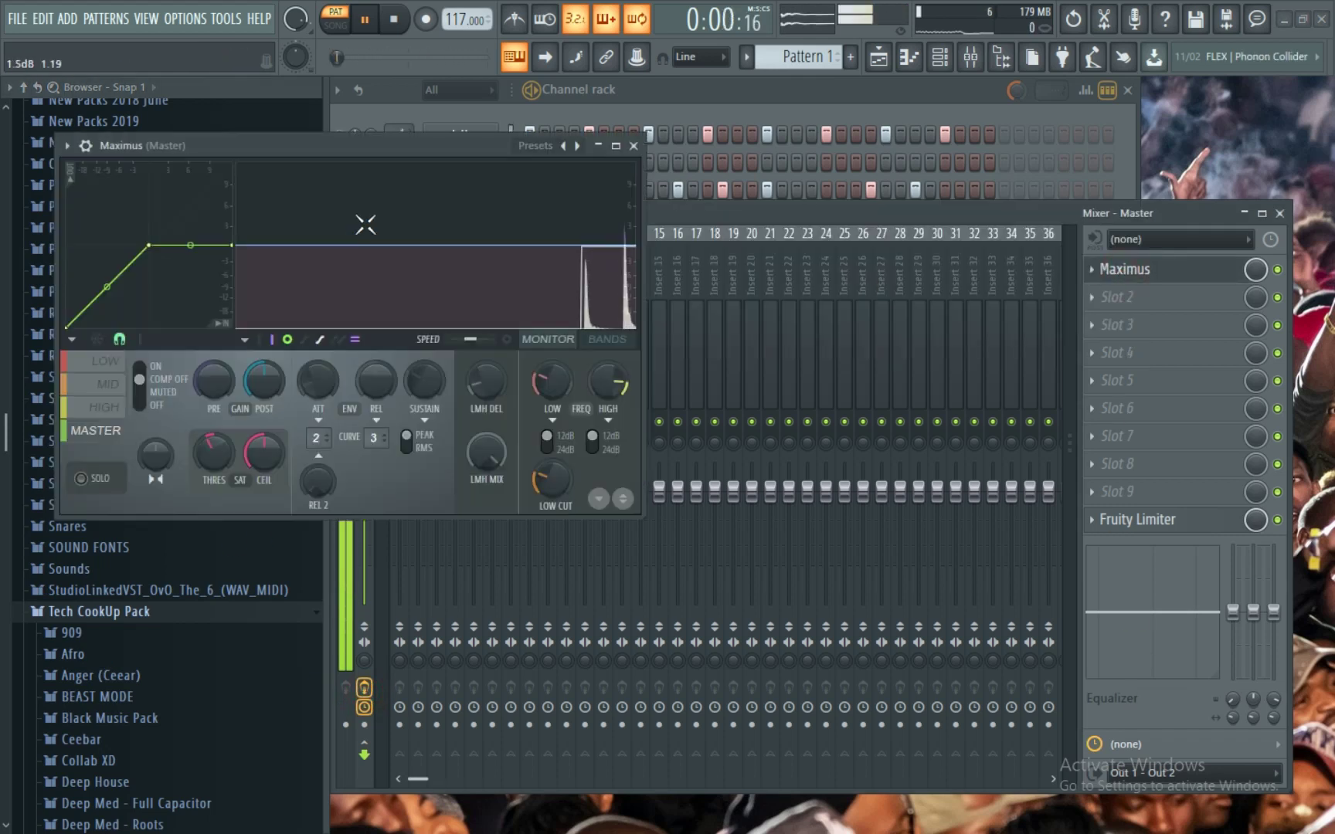
pyautogui.moveTo(407, 155); pyautogui.dragTo(525, 165)
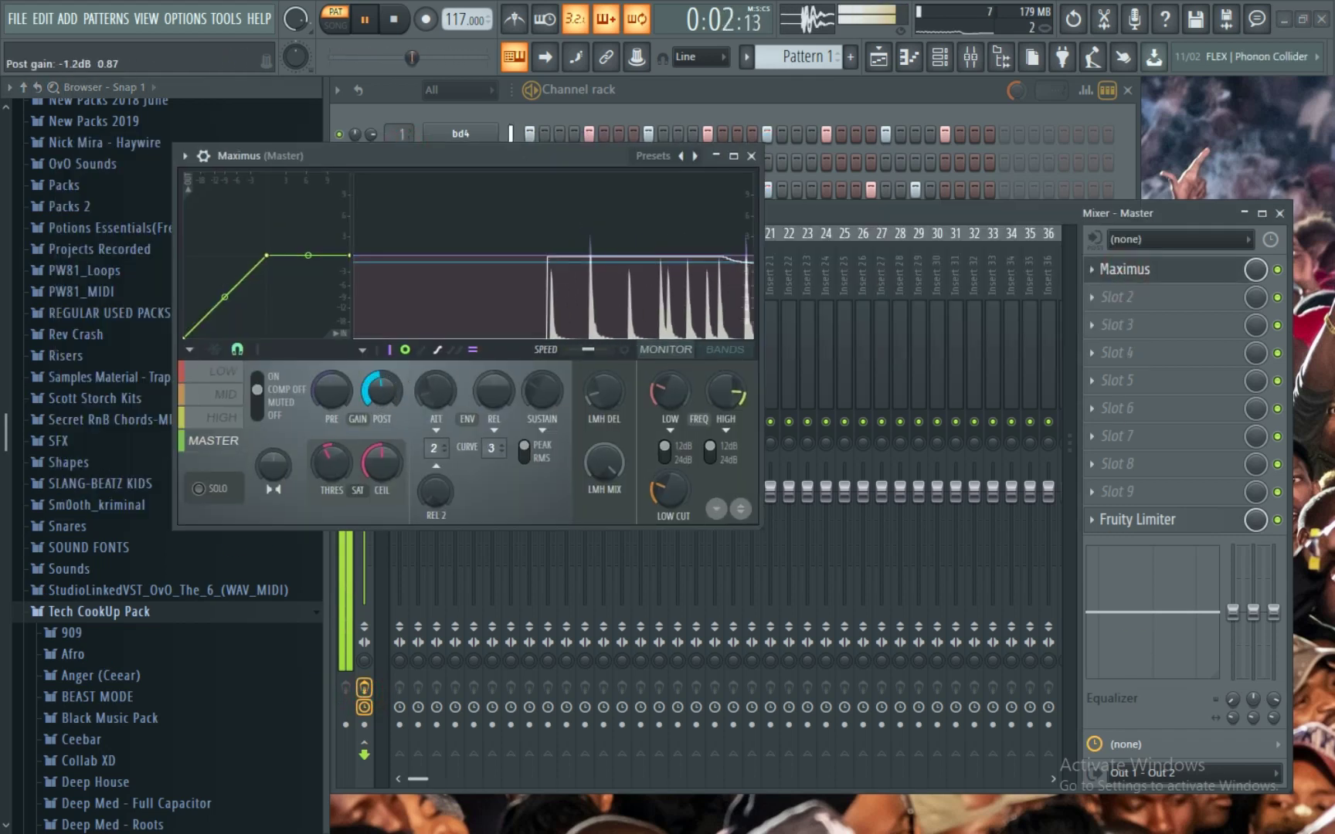
pyautogui.moveTo(382, 391); pyautogui.dragTo(388, 382)
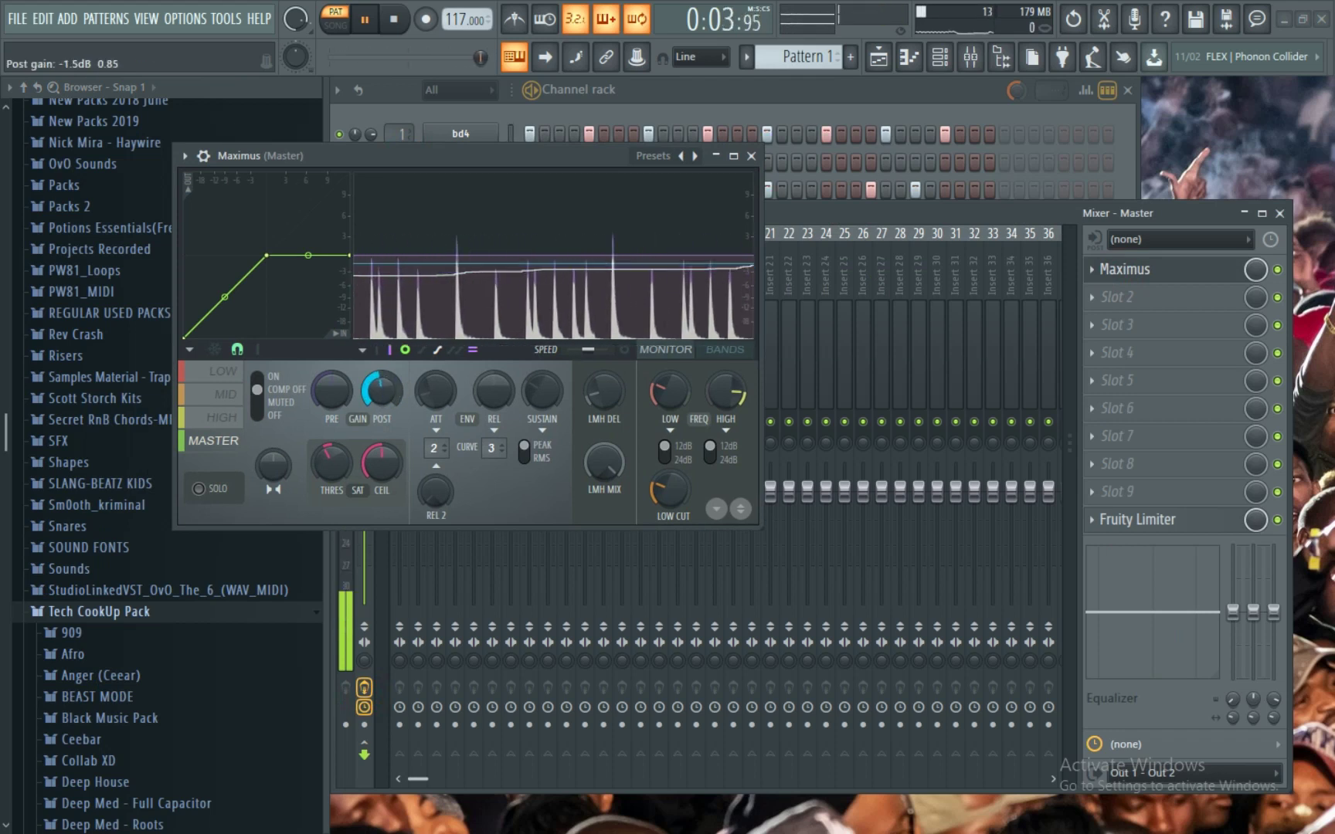
pyautogui.click(750, 156)
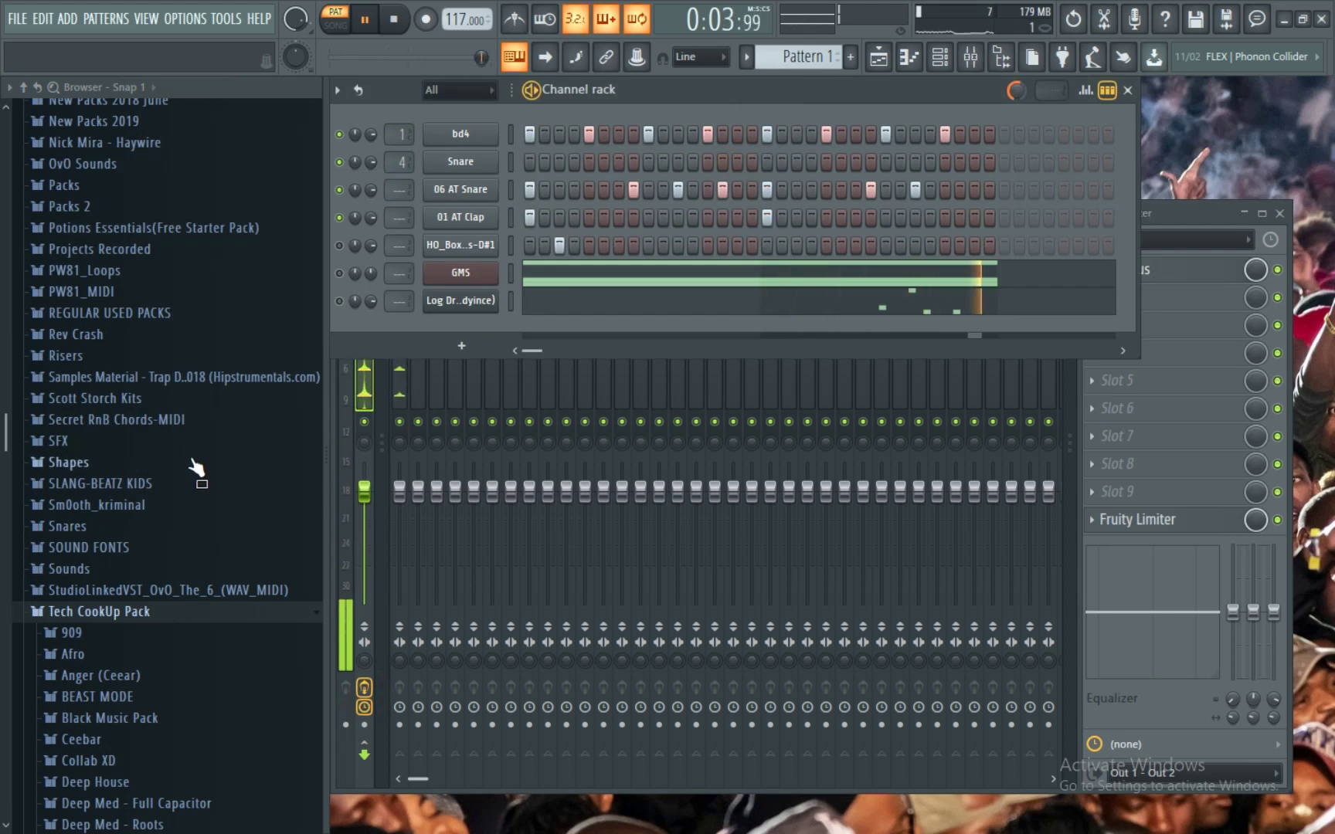
# - Open the MTT2_PERCUSSION folder within MTT2_DRUM_HITS of the MAISON_RECORDS_TRIBAL_HOUSE_&_TECH_2 pack
pyautogui.scroll(-5, 77, 610)
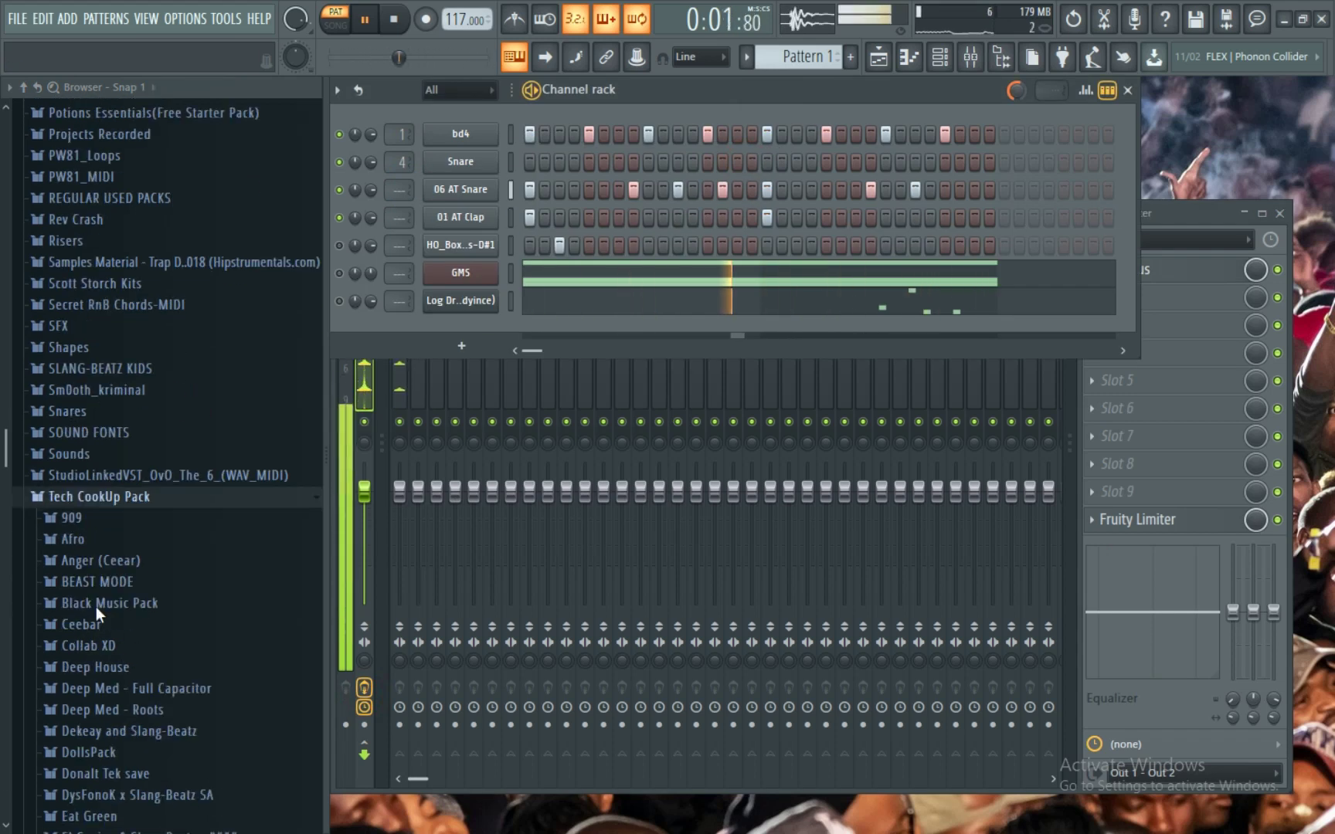
pyautogui.scroll(-15, 93, 695)
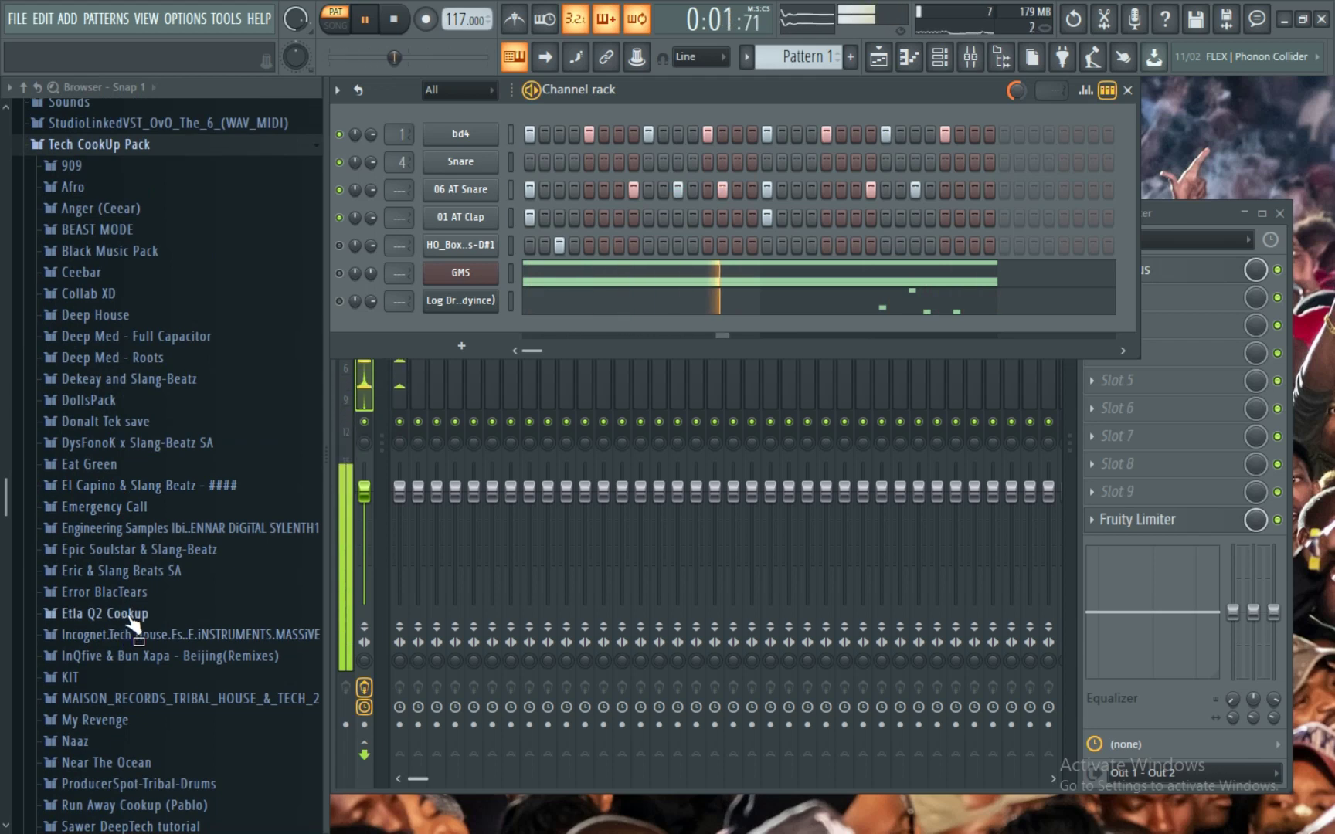
pyautogui.scroll(-5, 137, 633)
pyautogui.click(144, 581)
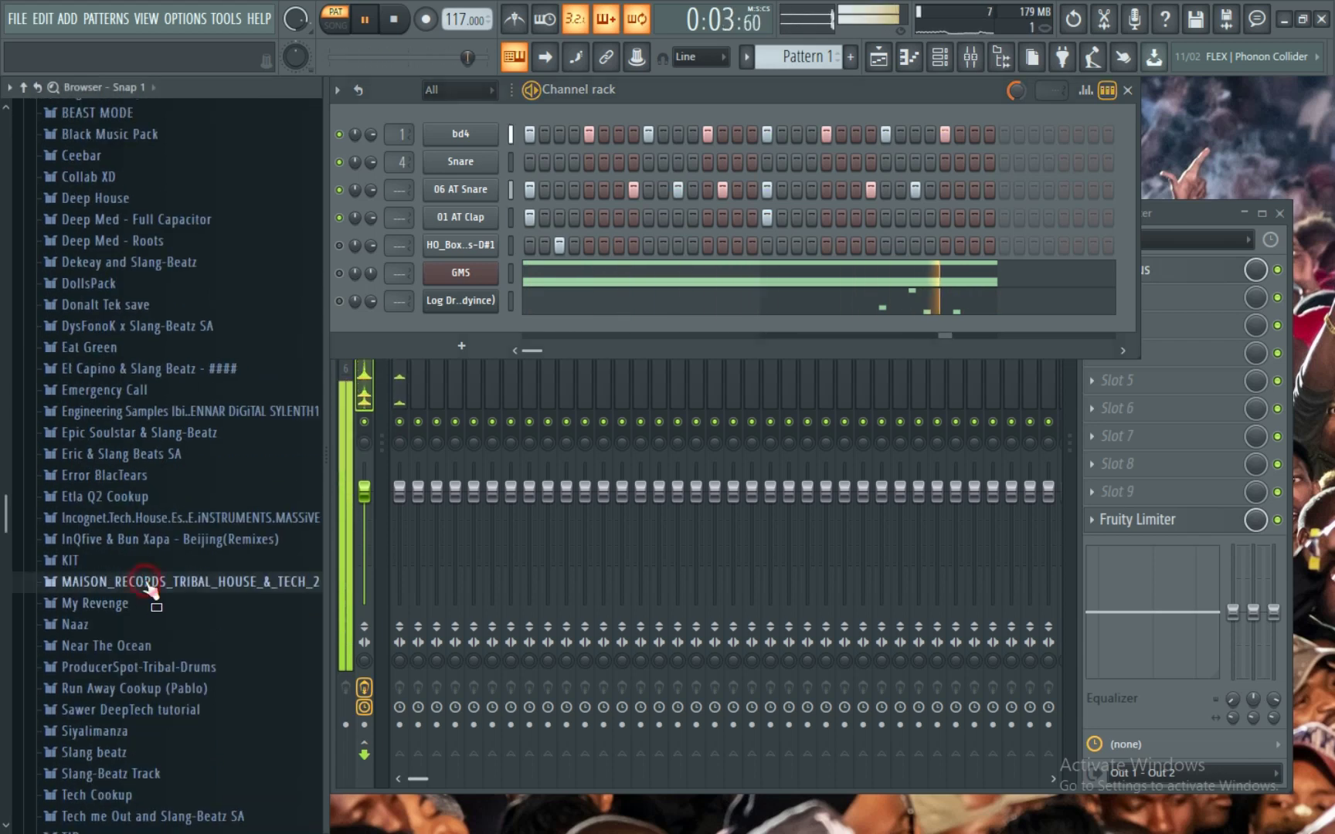
pyautogui.click(155, 668)
pyautogui.scroll(-5, 156, 680)
pyautogui.click(178, 595)
pyautogui.click(176, 699)
# - Audition the percussion samples, including MTT2_Scraper_Perc and MTT2_Timpani_Perc, and collapse the MTT2_PERCUSSION folder
pyautogui.click(172, 739)
pyautogui.click(170, 761)
pyautogui.scroll(-3, 174, 743)
pyautogui.click(161, 686)
pyautogui.click(161, 684)
pyautogui.click(164, 722)
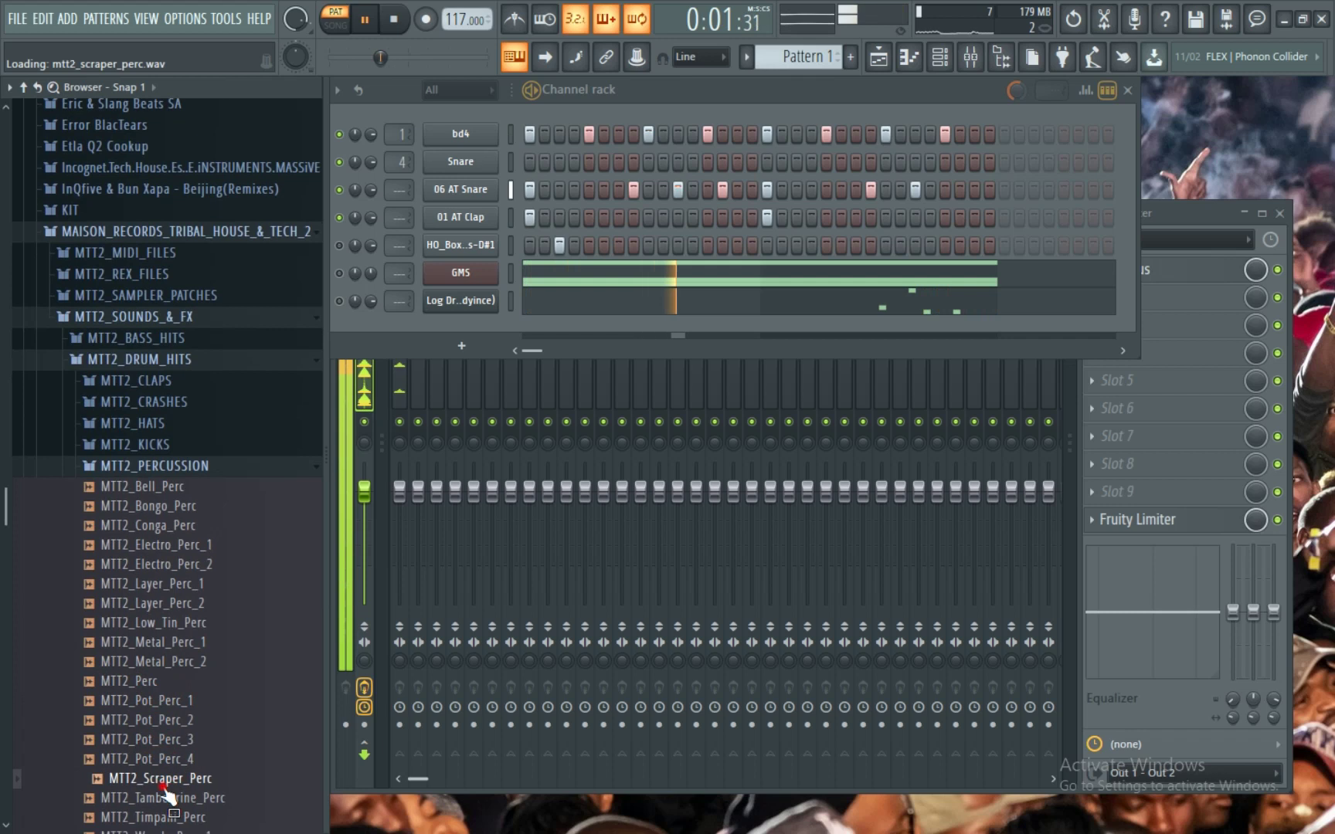
pyautogui.scroll(-2, 166, 768)
pyautogui.click(171, 737)
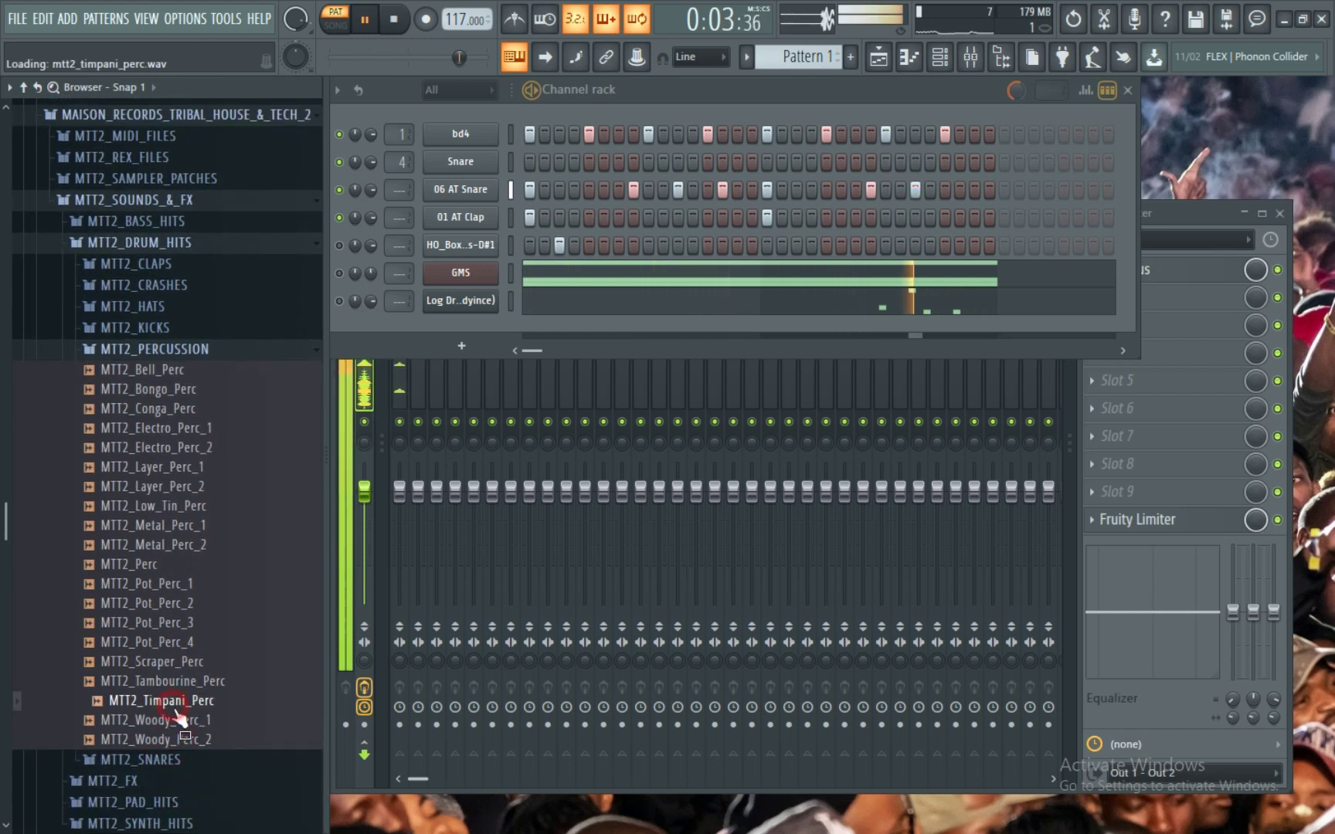
pyautogui.click(198, 354)
# - Add a Sylenth1 channel and load the preset Slang-Beatz Custom Chord.fxp into it
pyautogui.click(461, 346)
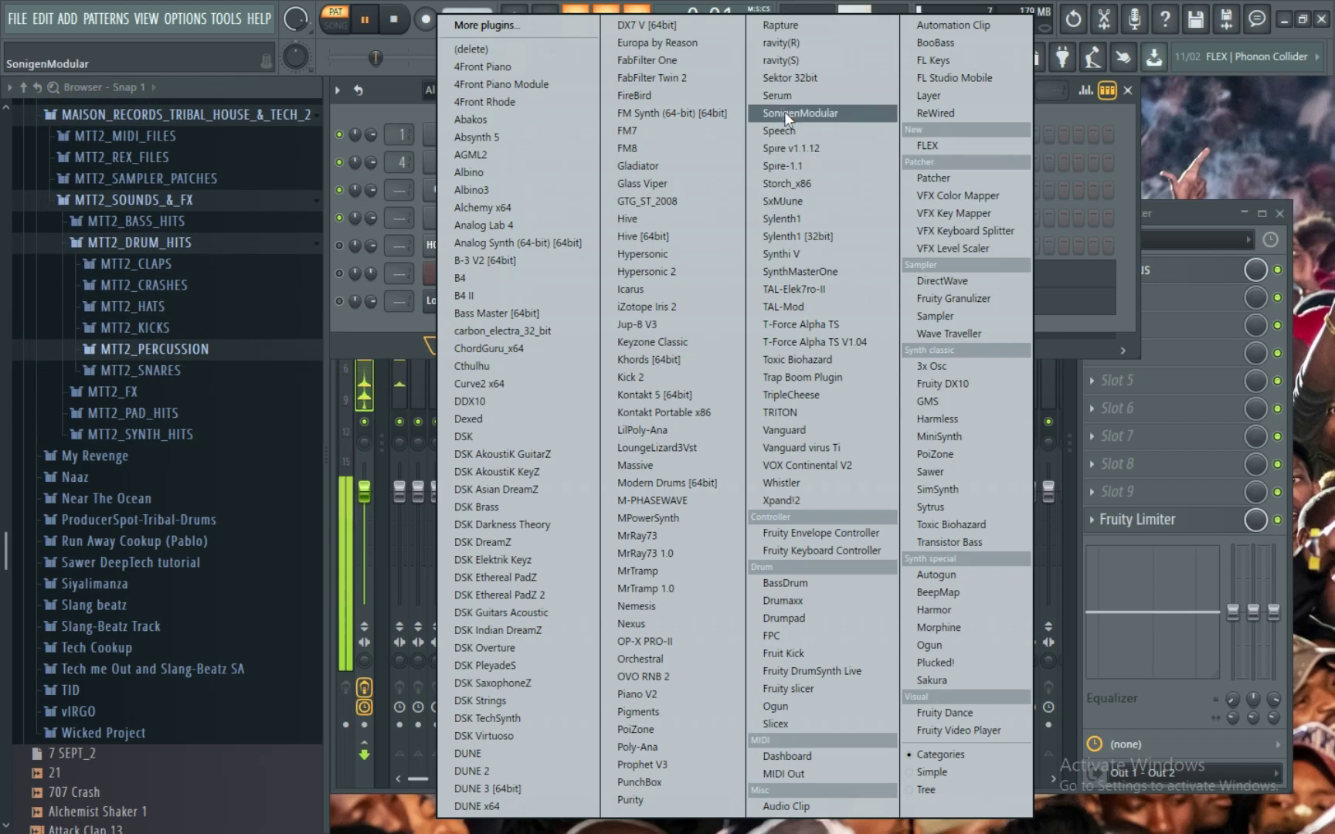
pyautogui.click(788, 218)
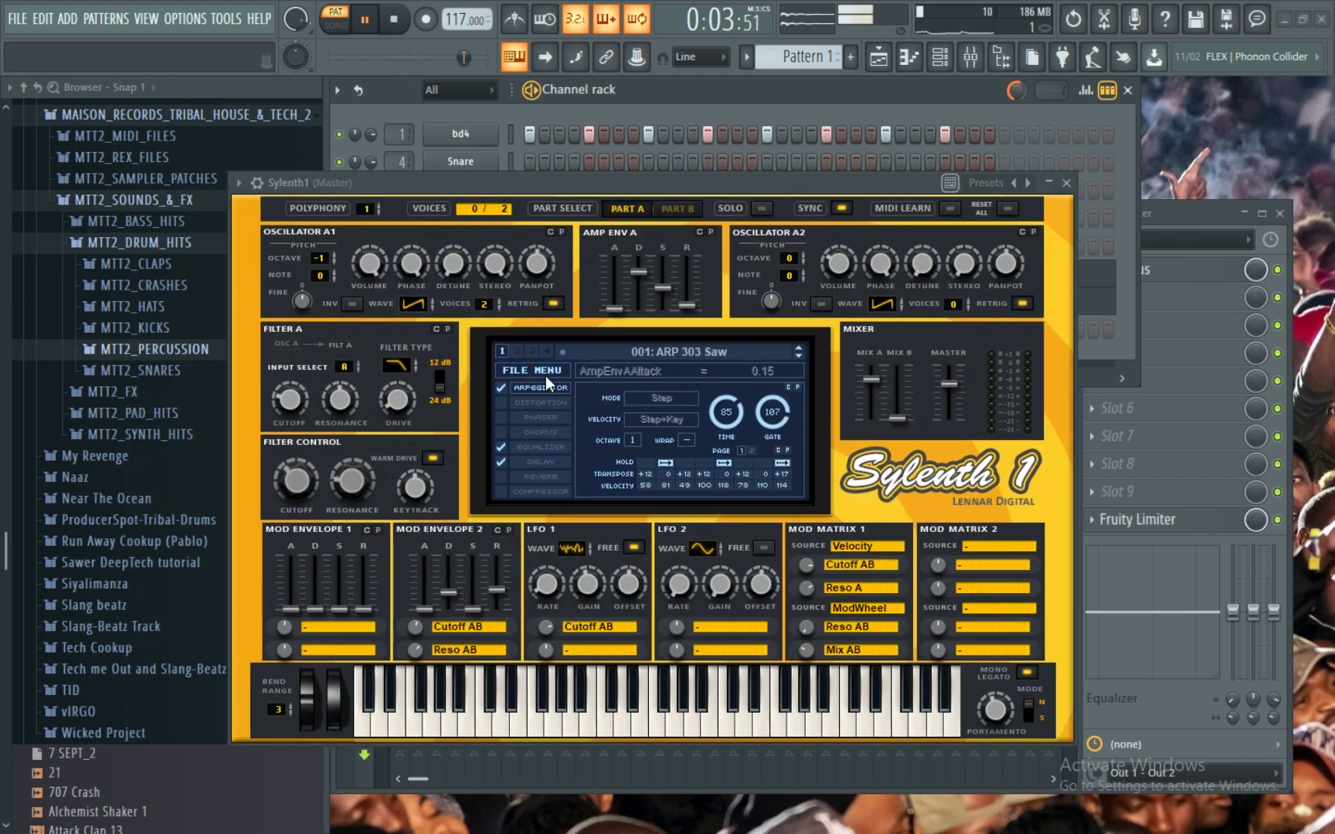
pyautogui.click(534, 370)
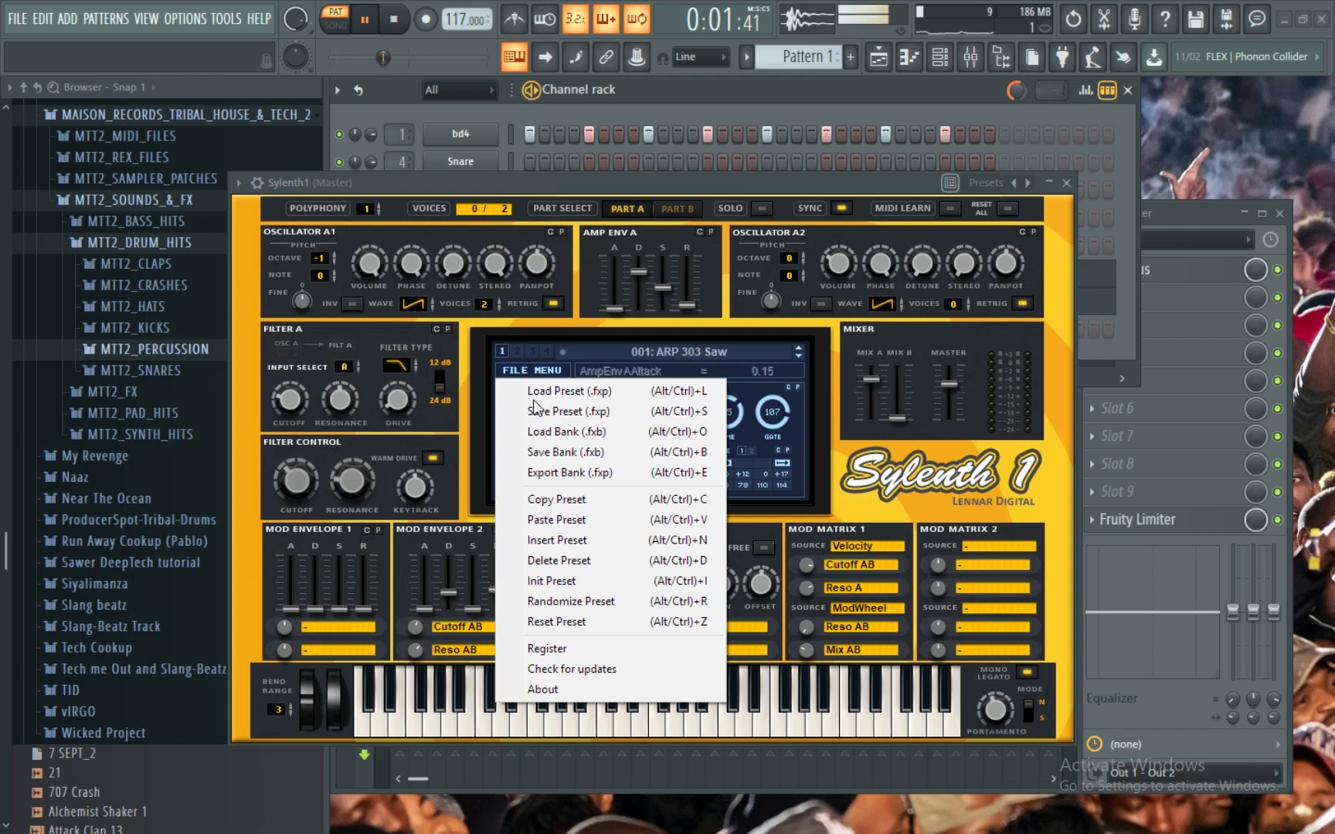
pyautogui.click(537, 394)
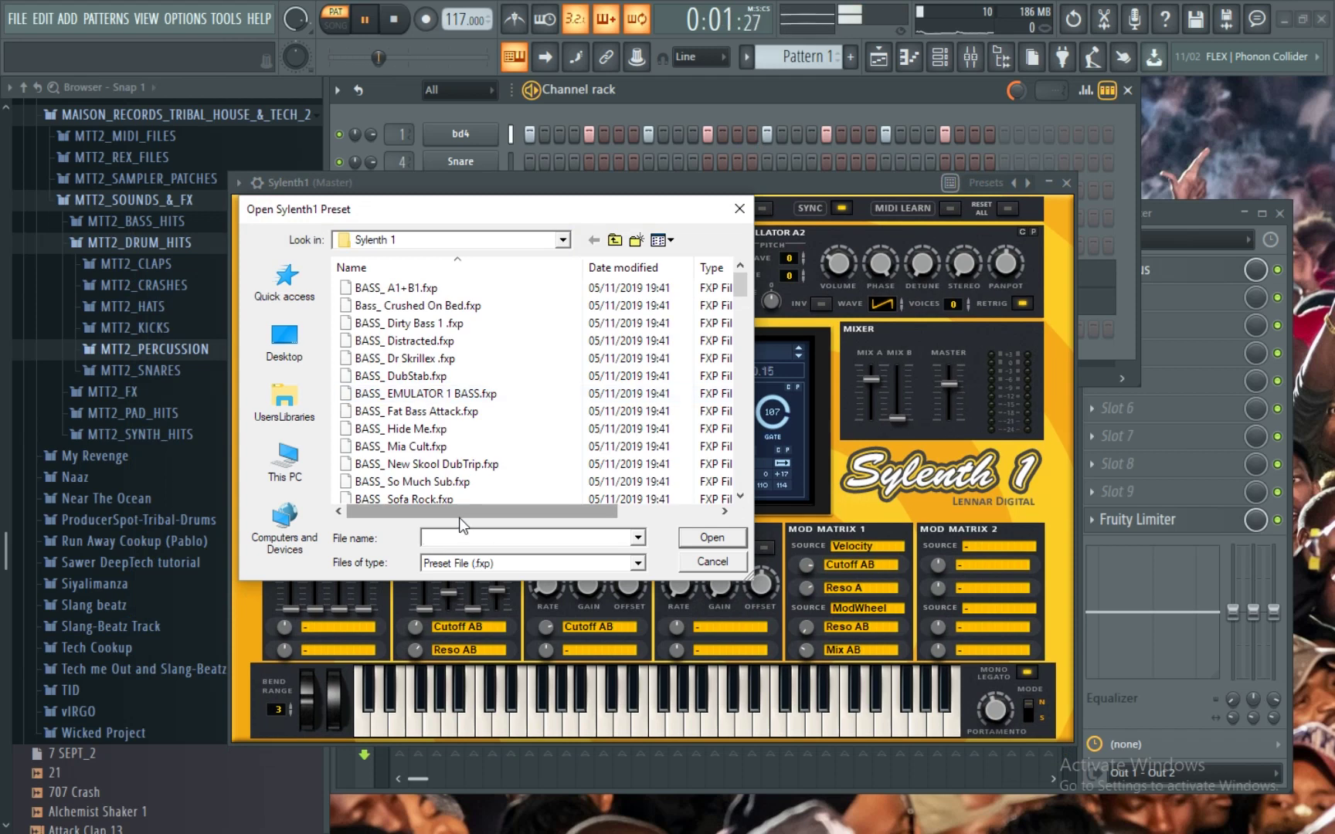
pyautogui.write('sla')
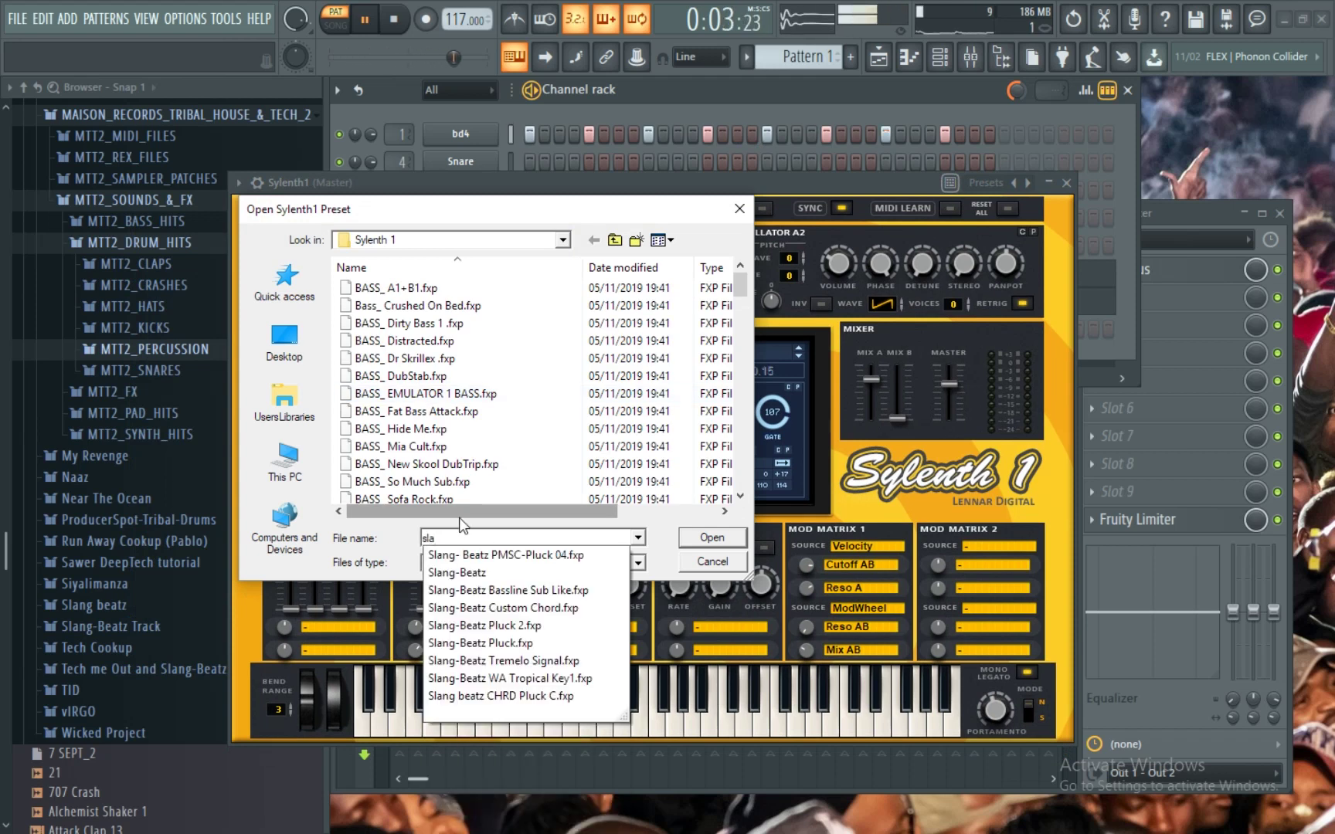
pyautogui.click(499, 608)
pyautogui.click(689, 541)
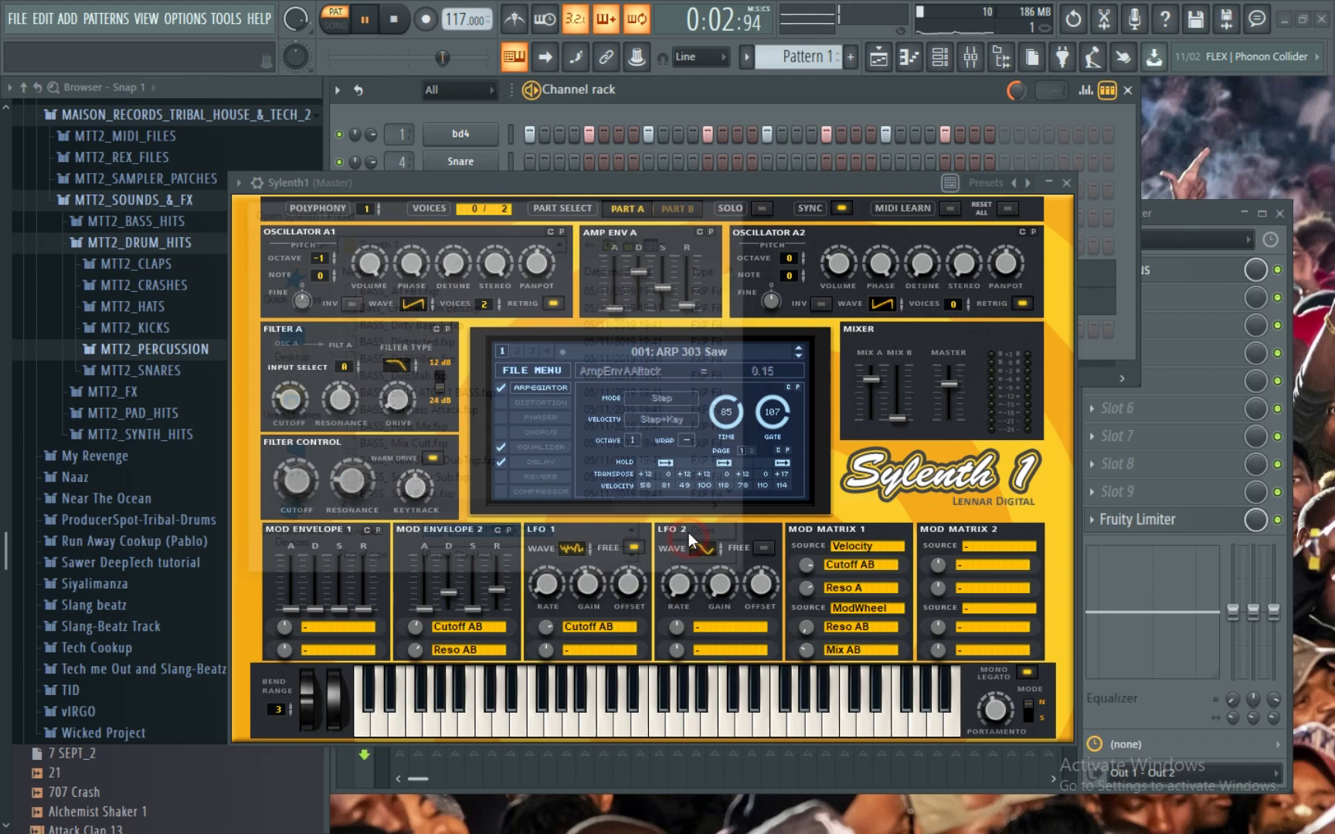
pyautogui.press('Escape')
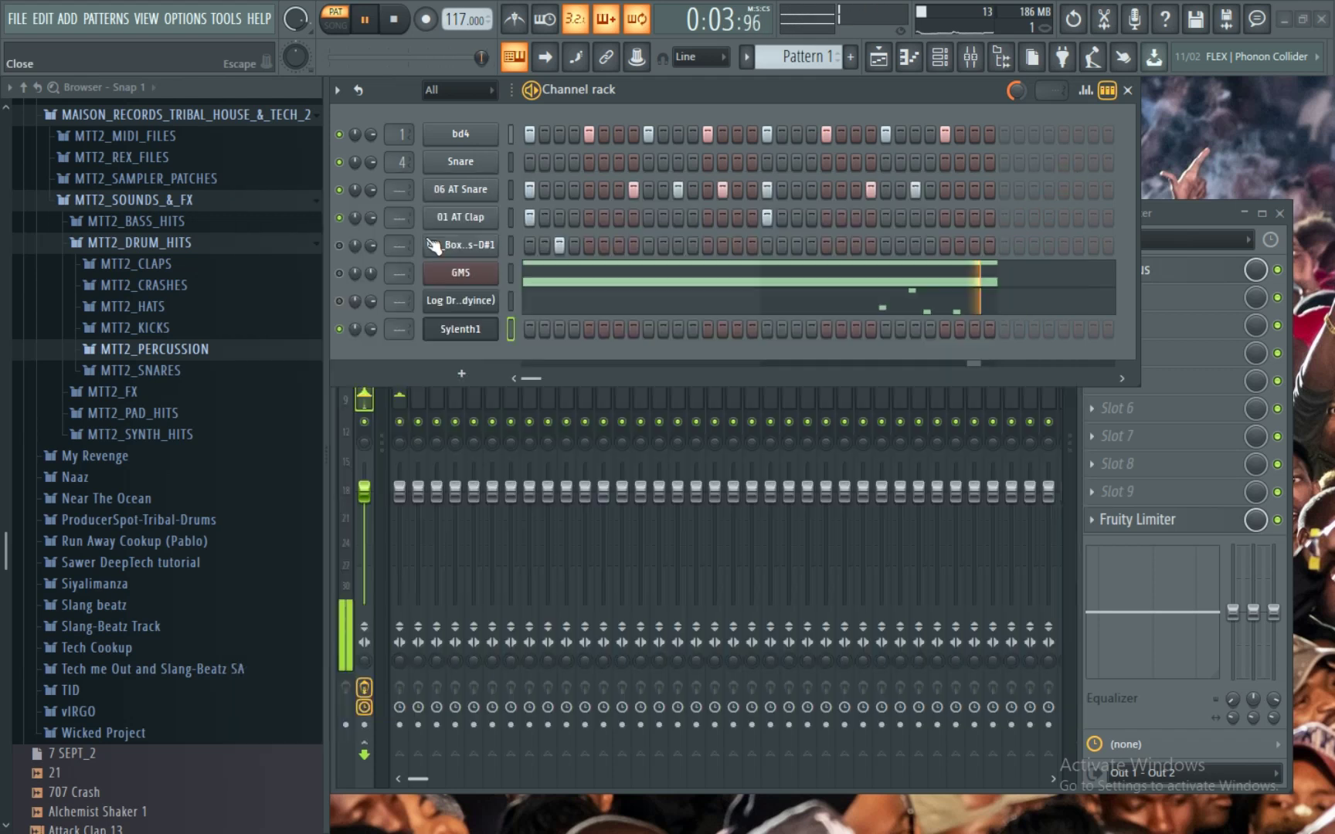
# - Adjust the Sylenth1 channel's volume slightly and preview the B3 key in its piano roll
pyautogui.moveTo(371, 328); pyautogui.dragTo(371, 332)
pyautogui.rightClick(502, 320)
pyautogui.click(536, 327)
pyautogui.scroll(-3, 394, 579)
pyautogui.click(384, 531)
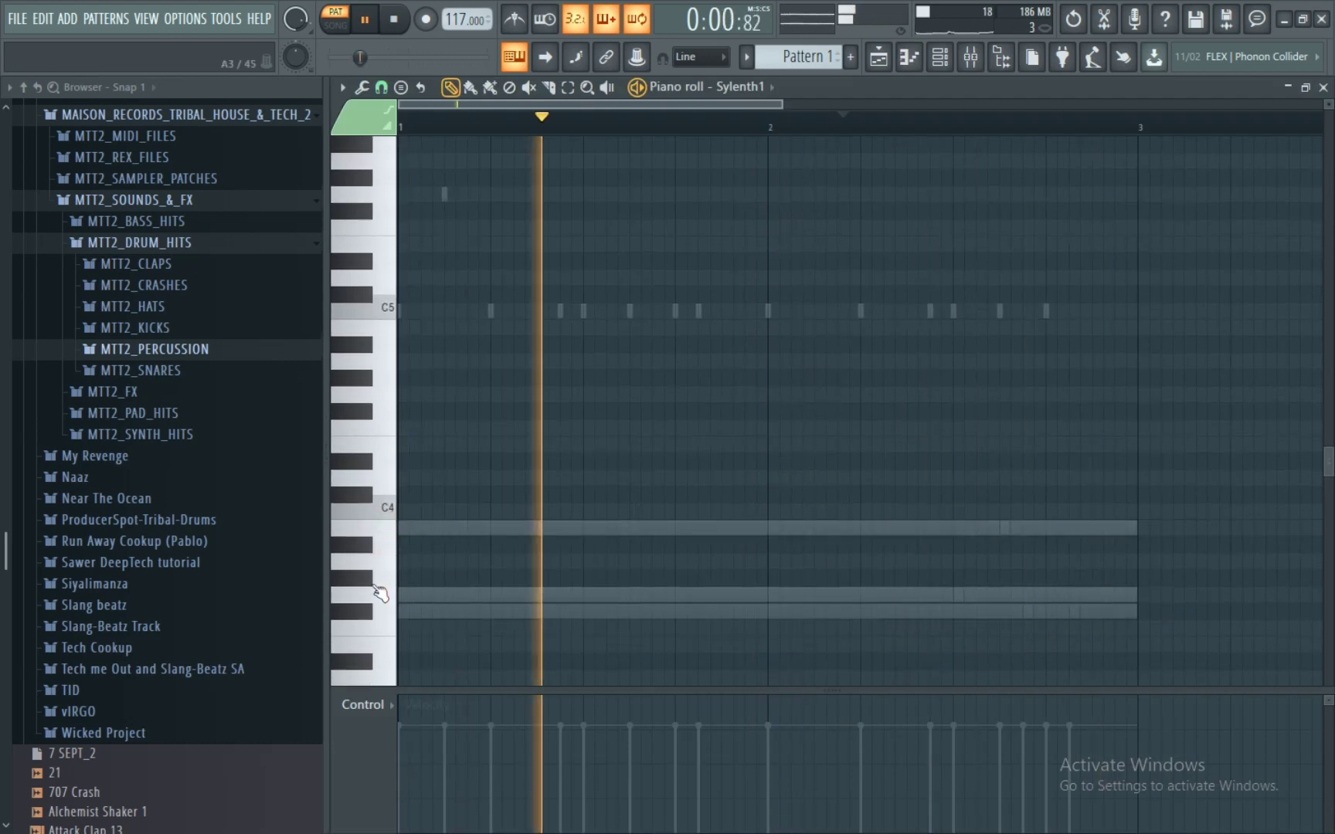
pyautogui.scroll(-2, 377, 591)
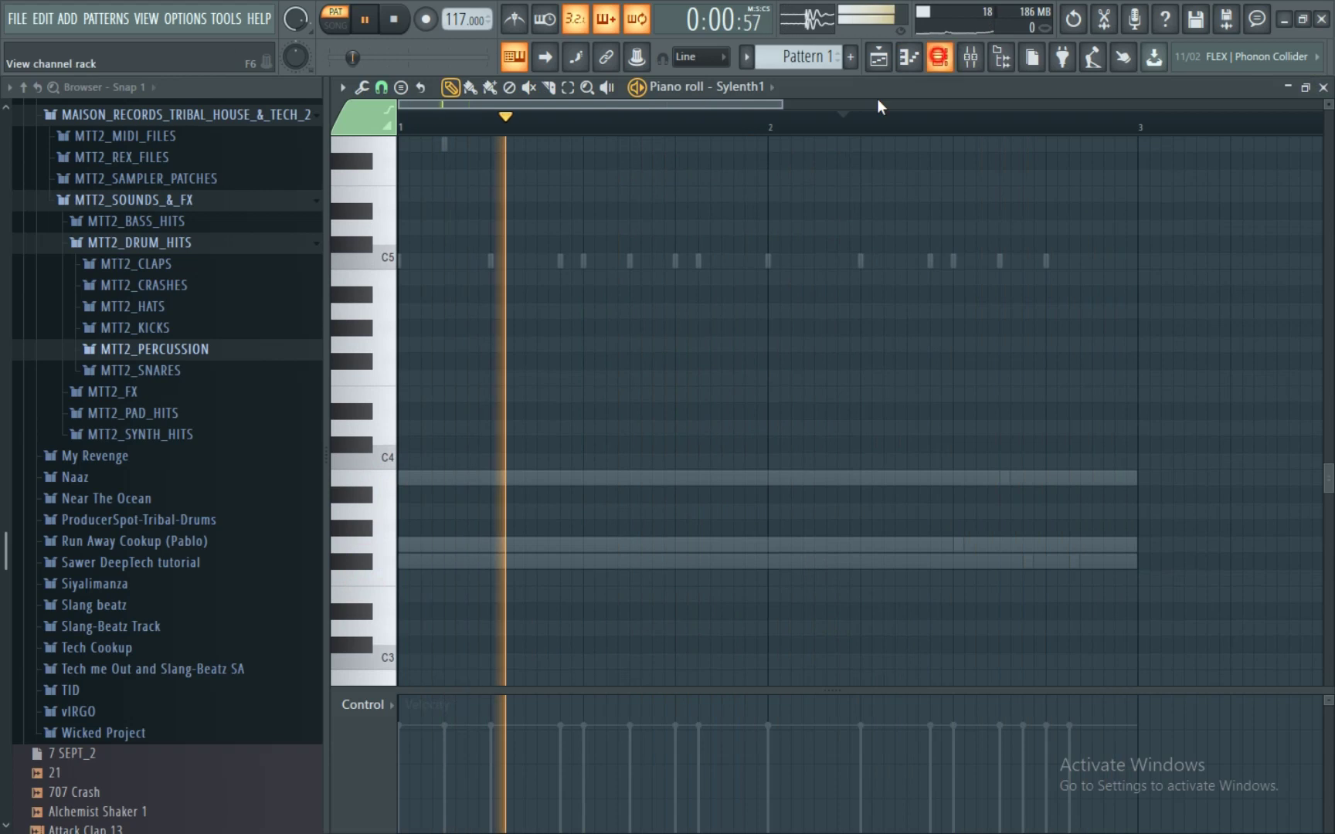
# - Unmute the GMS channel in the channel rack
pyautogui.press('F6')
pyautogui.click(338, 273)
pyautogui.click(939, 65)
pyautogui.click(939, 62)
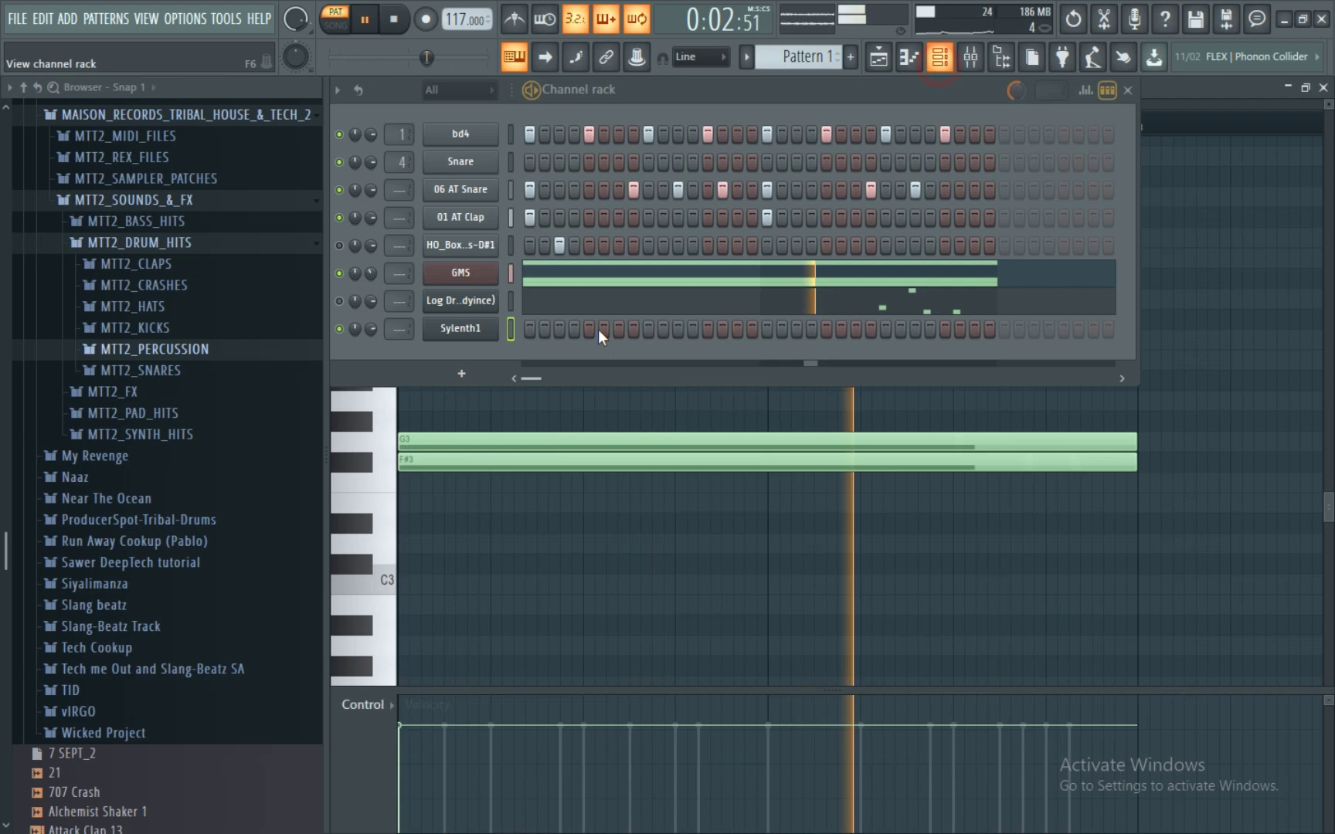
# - Place a short B3 note at step 15 of bar 1 in the Sylenth1 piano roll
pyautogui.rightClick(549, 324)
pyautogui.click(550, 327)
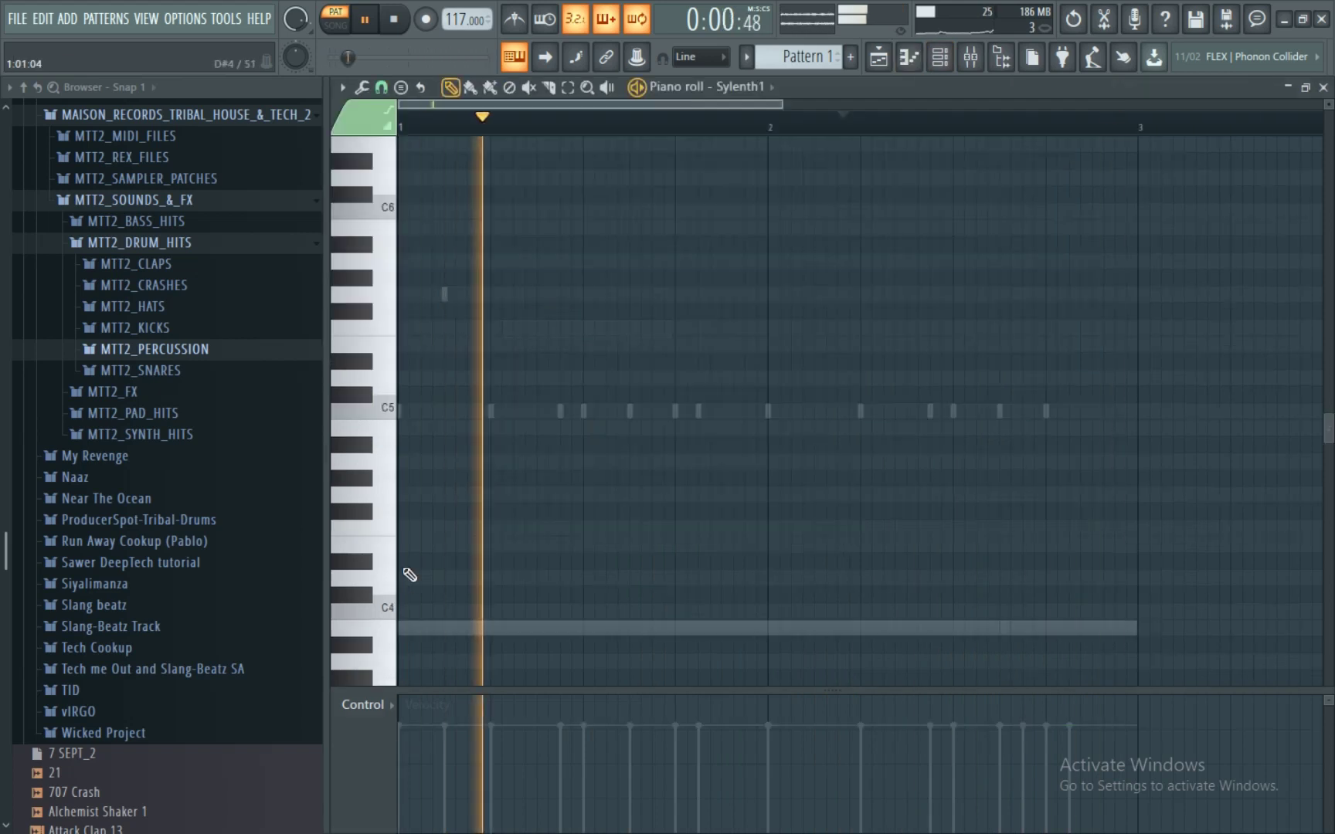
pyautogui.scroll(-4, 411, 610)
pyautogui.click(391, 527)
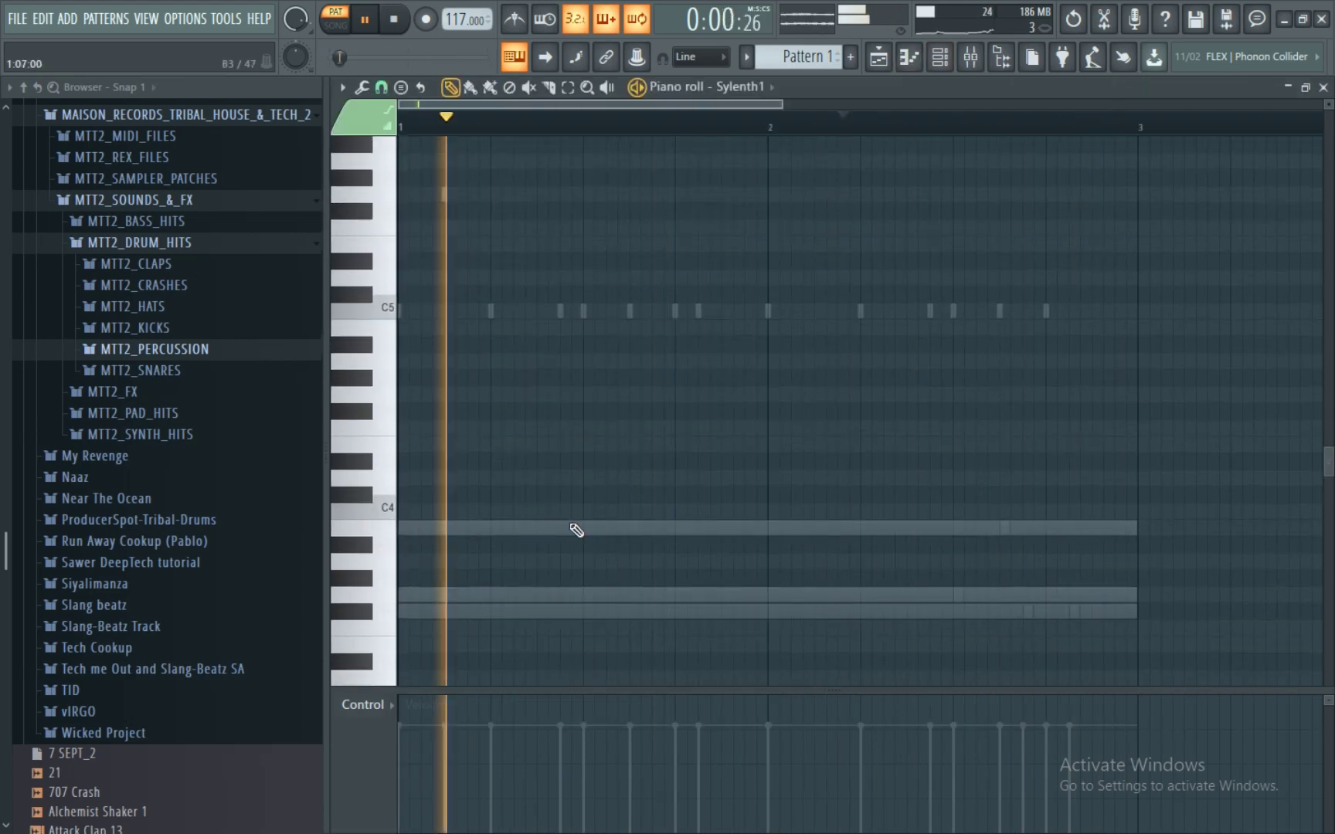
pyautogui.click(687, 528)
pyautogui.rightClick(691, 528)
pyautogui.click(717, 532)
pyautogui.click(724, 544)
pyautogui.rightClick(723, 546)
pyautogui.moveTo(720, 530); pyautogui.dragTo(727, 533)
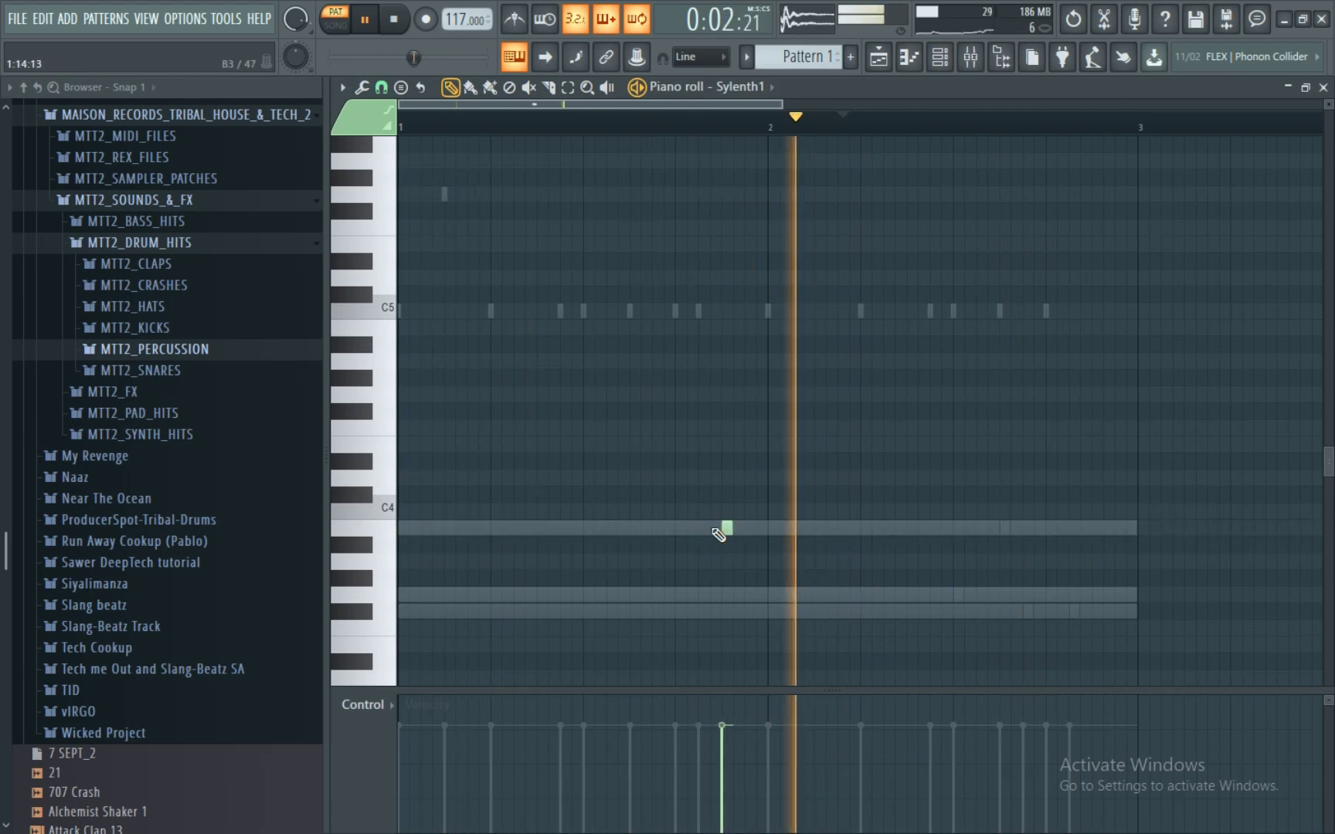
# - Place a second short B3 note at step 15 of bar 2 in the Sylenth1 piano roll
pyautogui.click(1085, 530)
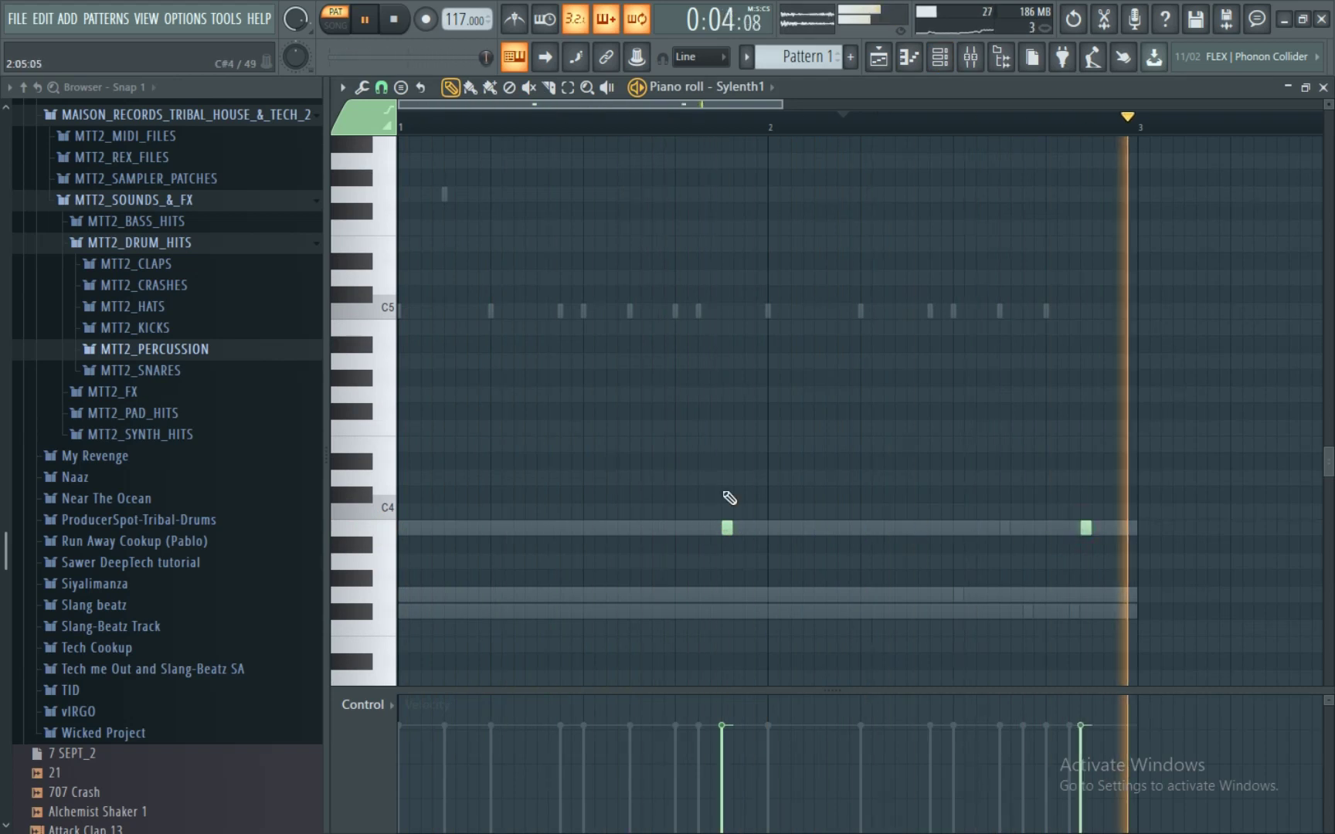
pyautogui.rightClick(1086, 529)
pyautogui.click(1096, 530)
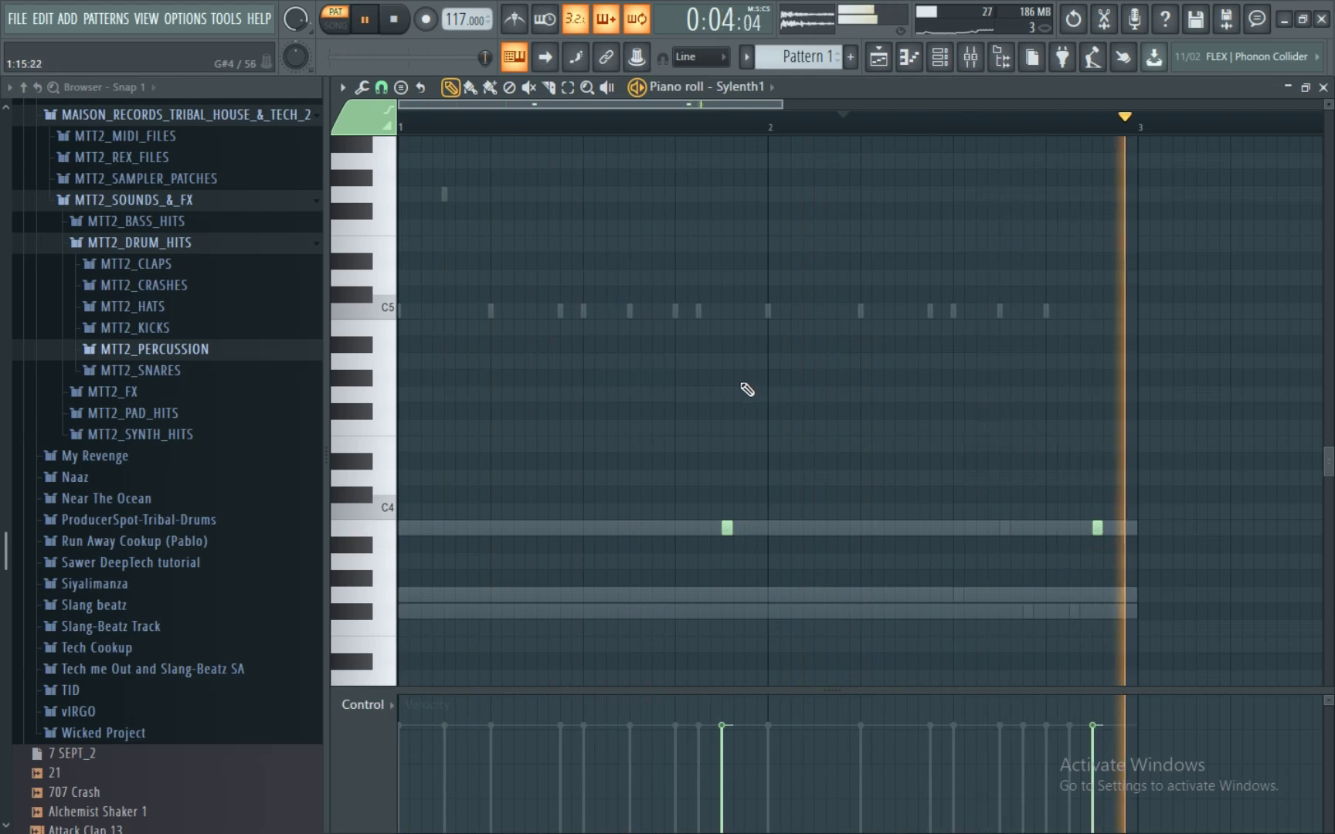
# - Unmute the Log Drum channel and open its notes in the piano roll
pyautogui.click(939, 56)
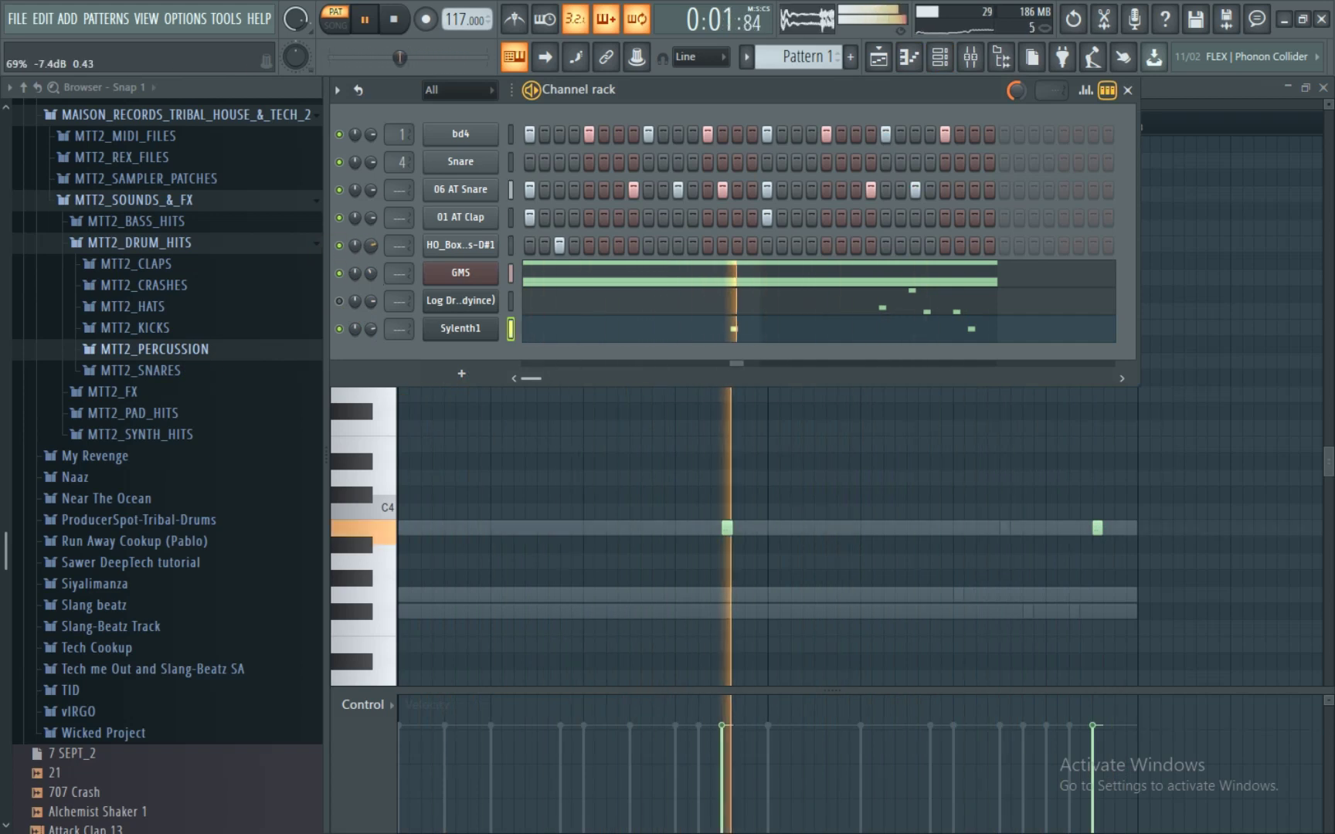
pyautogui.click(342, 301)
pyautogui.click(552, 300)
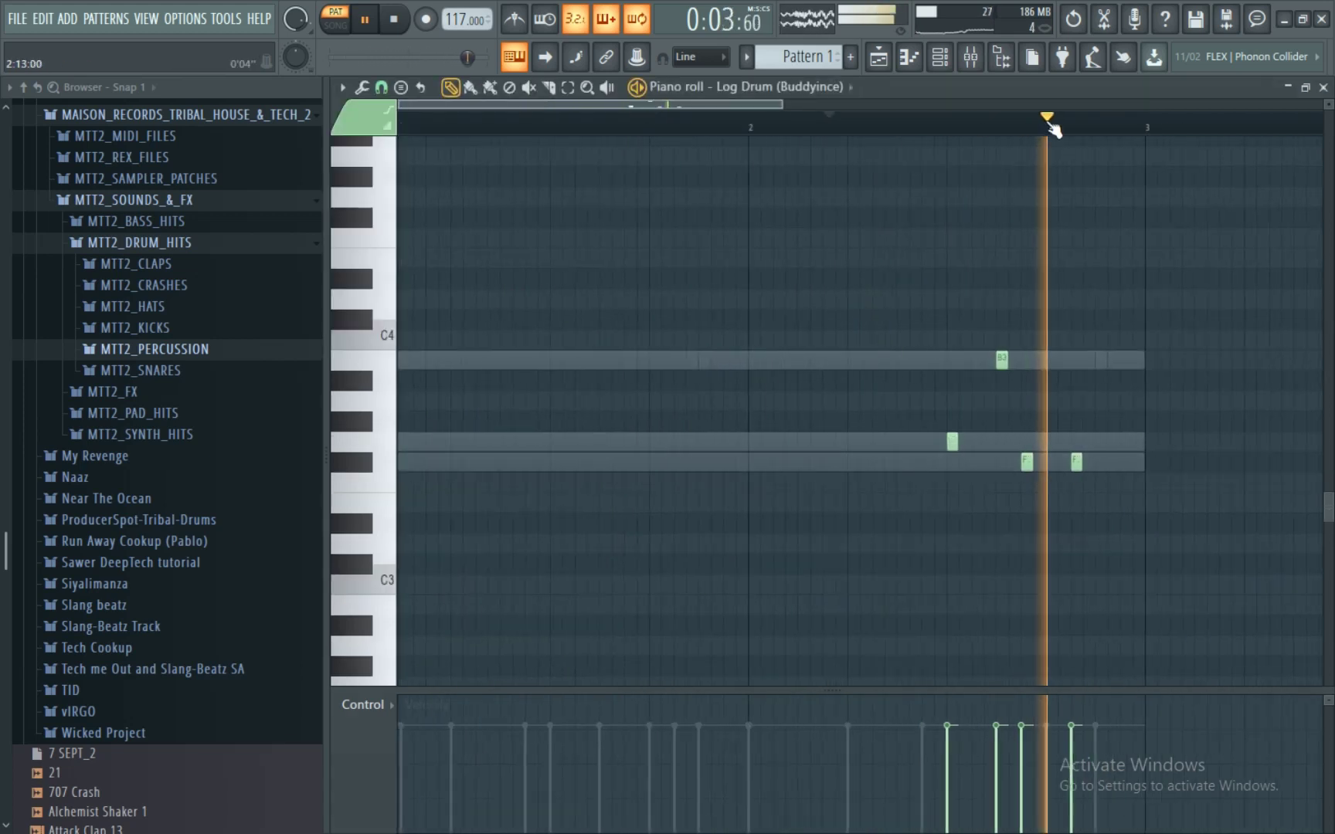
# - Bring up the channel rack and audition closed and open hat samples from the MTT2_HATS folder
pyautogui.click(939, 56)
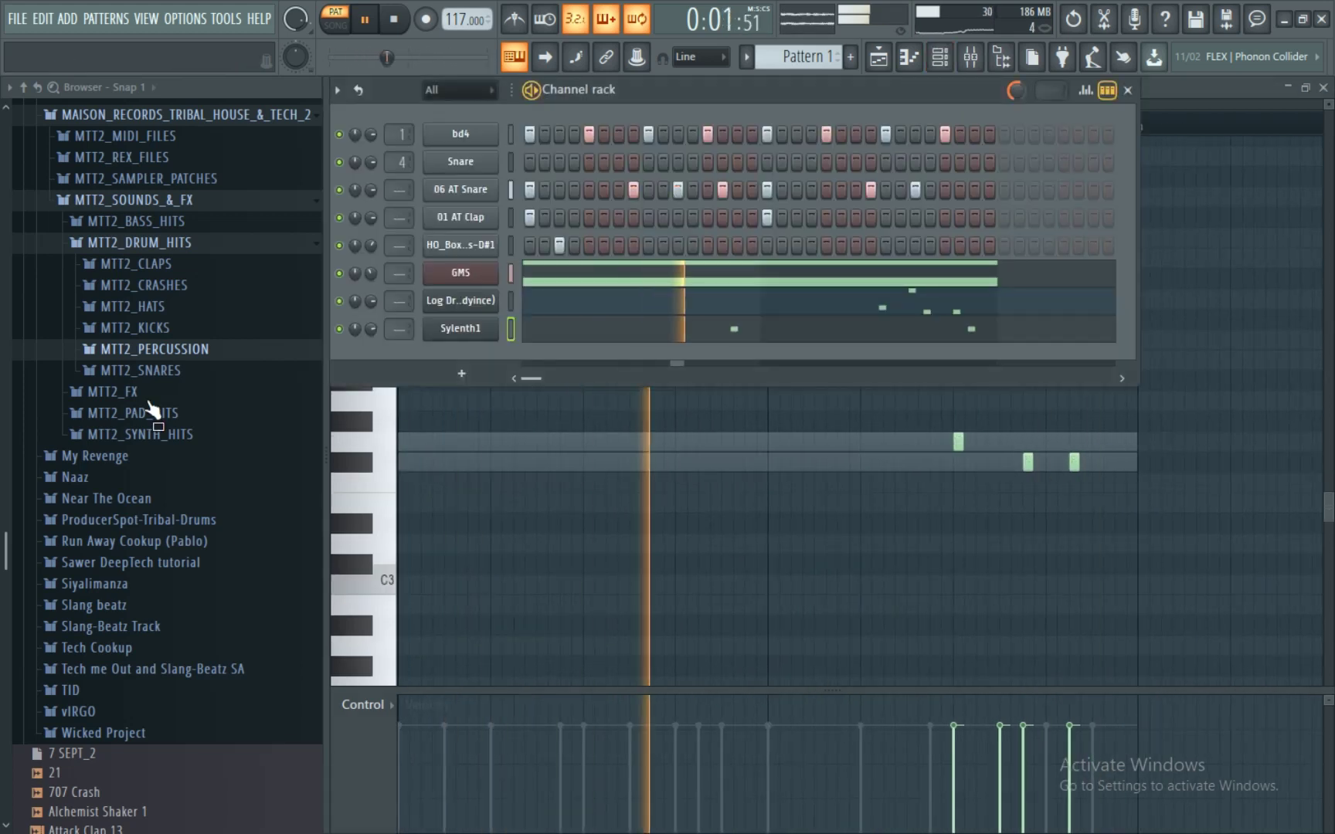
pyautogui.click(155, 306)
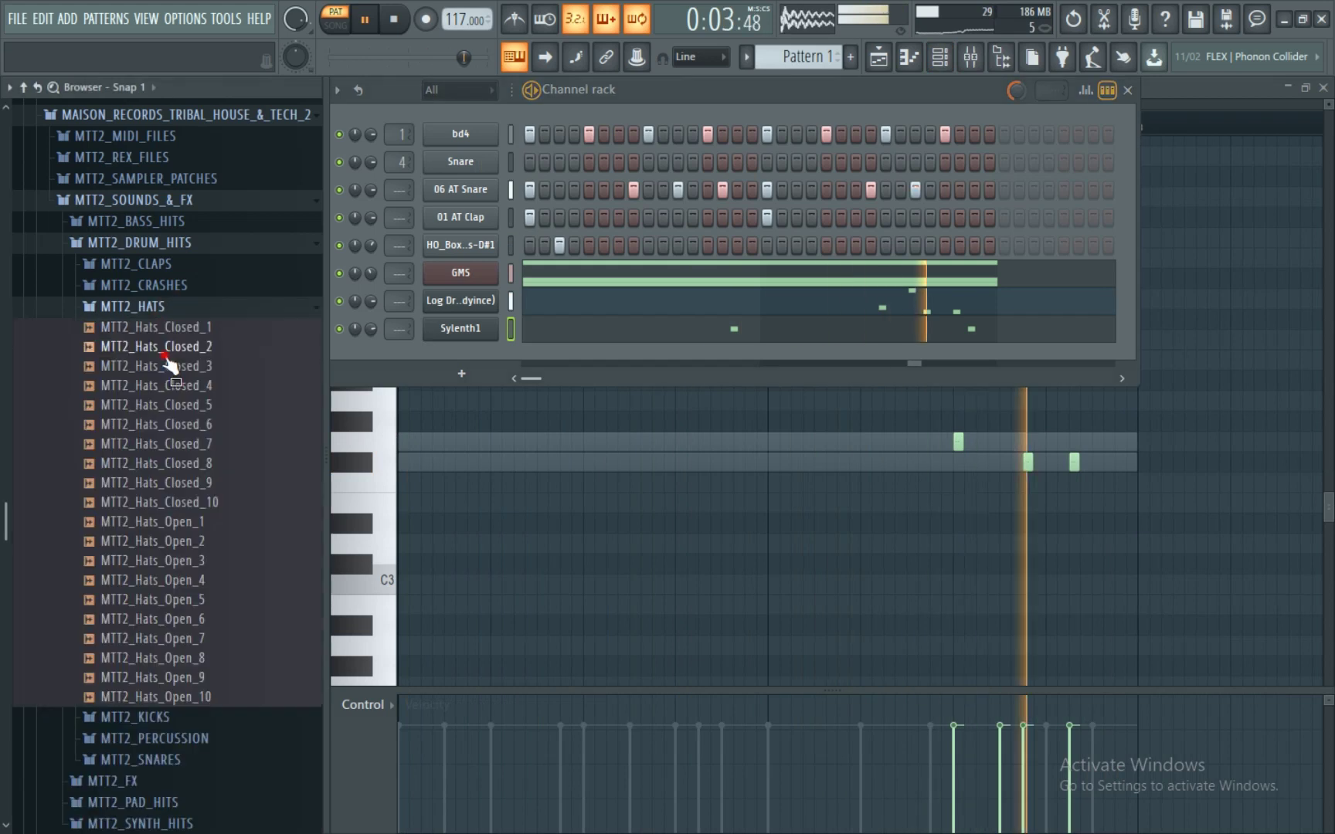
pyautogui.click(179, 503)
pyautogui.click(186, 523)
pyautogui.click(193, 542)
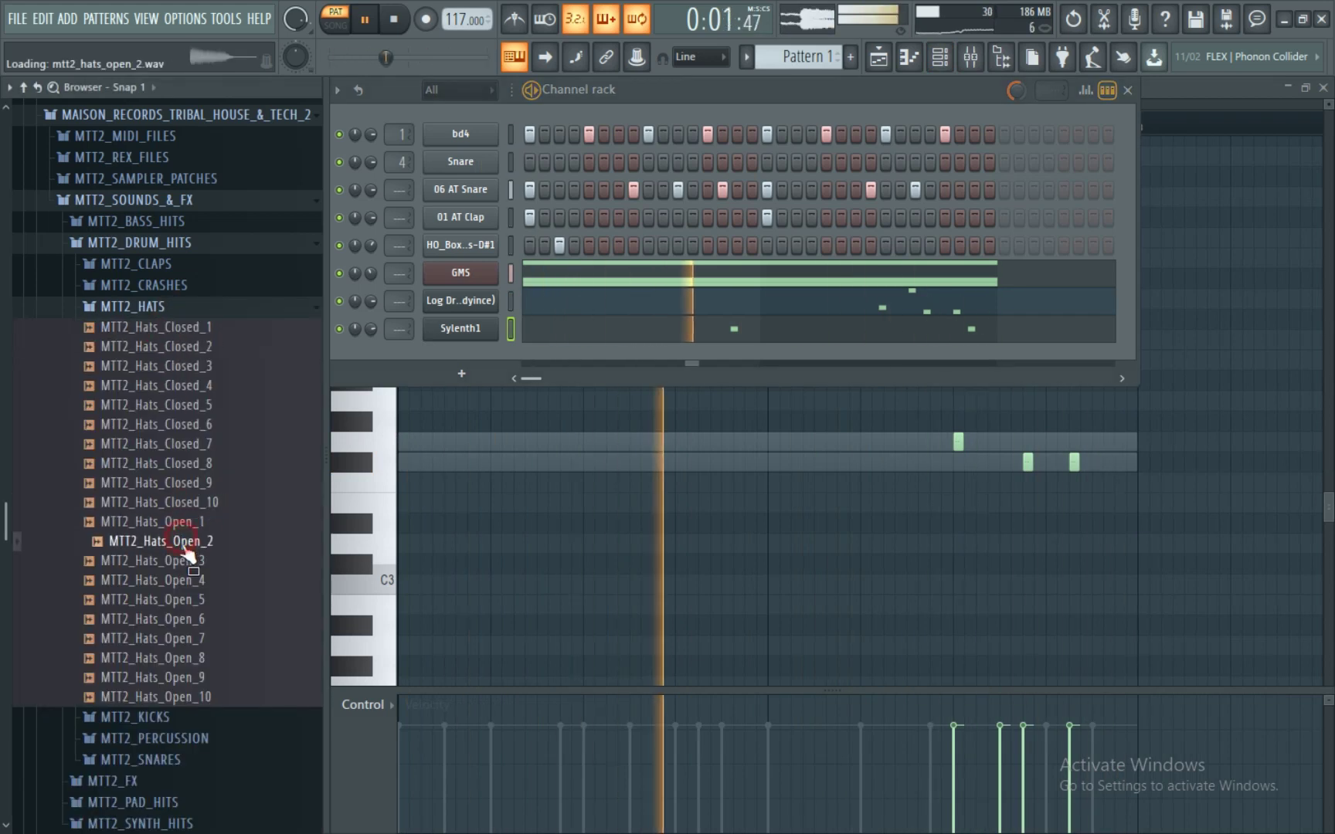
pyautogui.click(184, 637)
pyautogui.click(185, 385)
pyautogui.click(190, 365)
pyautogui.click(205, 345)
pyautogui.click(197, 328)
pyautogui.click(193, 384)
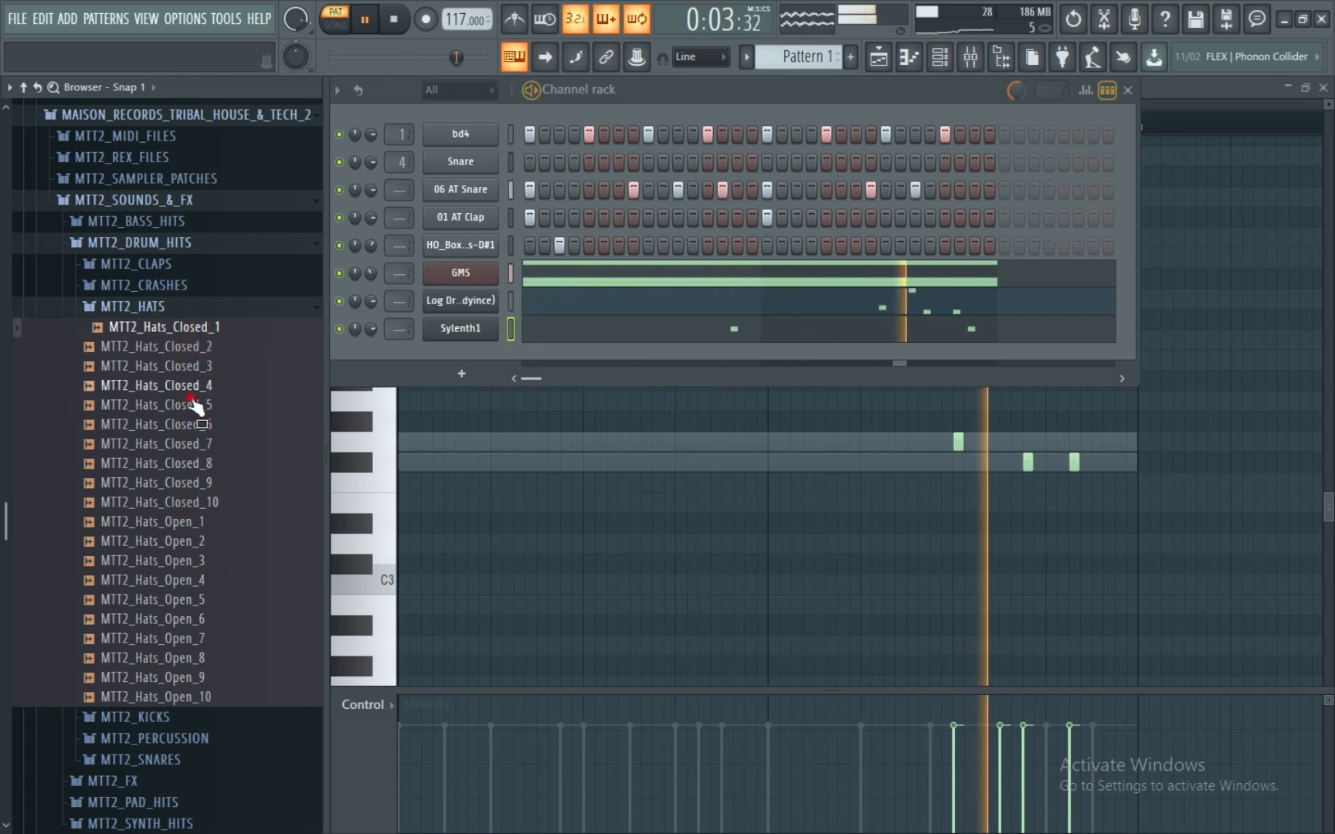
pyautogui.click(193, 405)
pyautogui.click(195, 444)
pyautogui.click(197, 462)
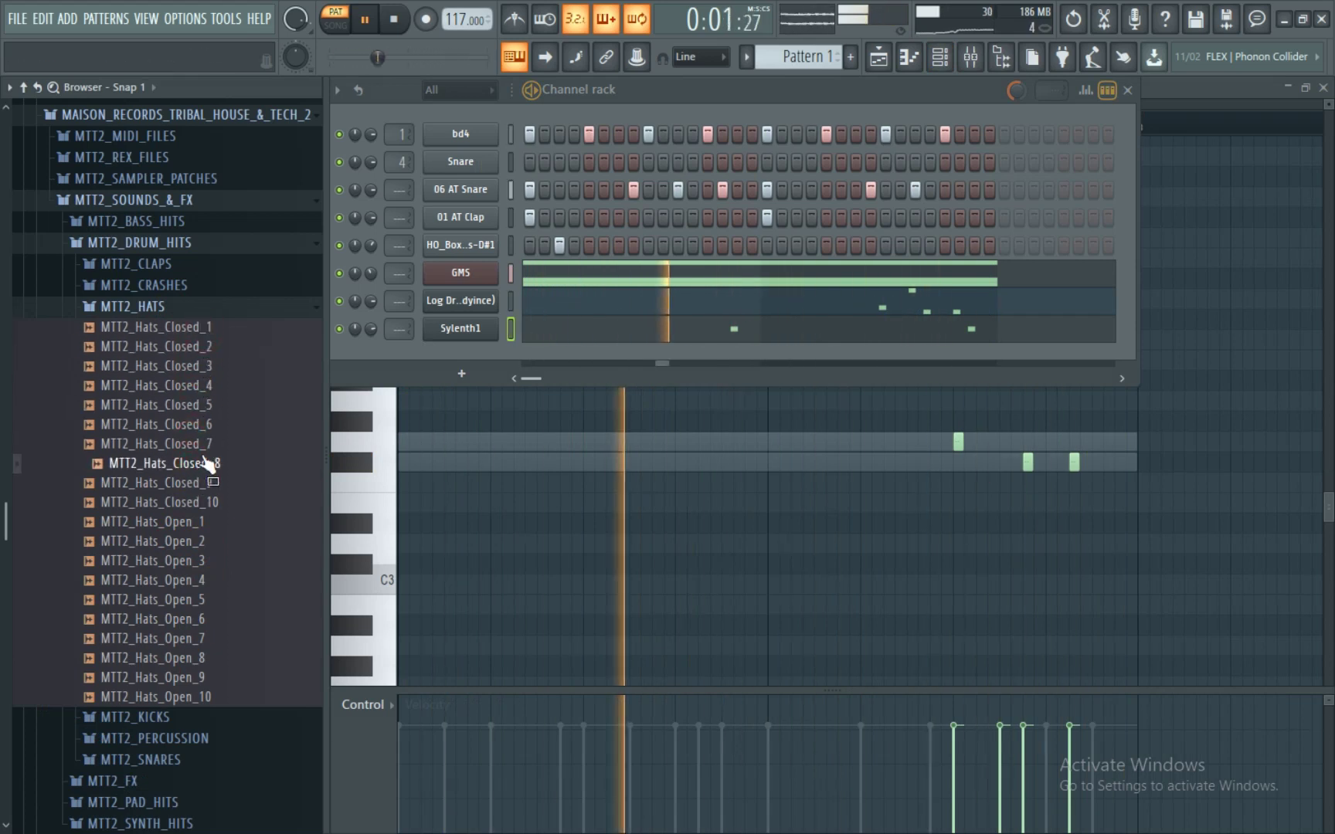
pyautogui.click(208, 424)
# - Audition samples from the MTT2_CRASHES and MTT2_CLAPS folders
pyautogui.click(173, 307)
pyautogui.click(173, 284)
pyautogui.click(166, 345)
pyautogui.click(184, 286)
pyautogui.click(184, 263)
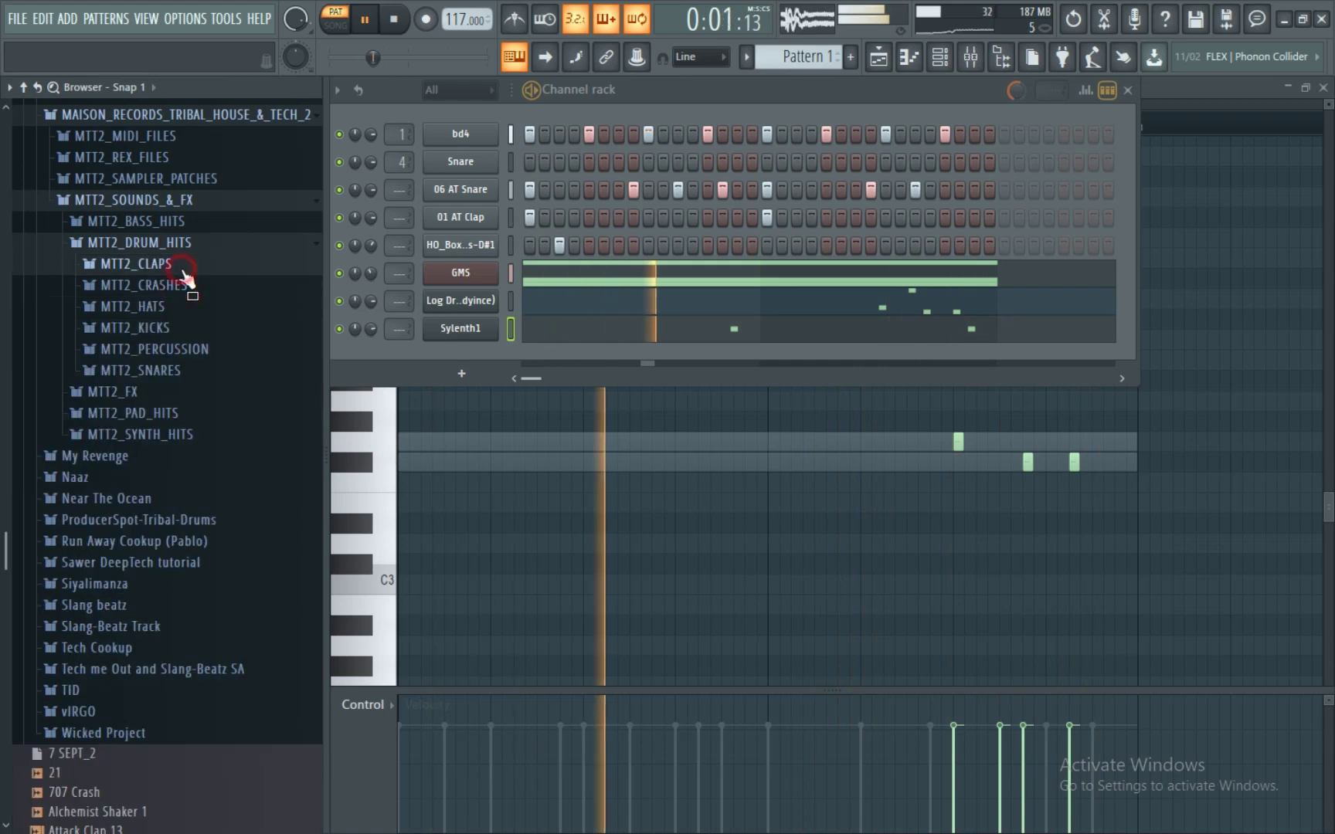
pyautogui.click(182, 306)
pyautogui.press('Down')
pyautogui.press('Down')
pyautogui.press('Down')
pyautogui.press('Down')
pyautogui.press('Down')
pyautogui.press('Down')
pyautogui.press('Down')
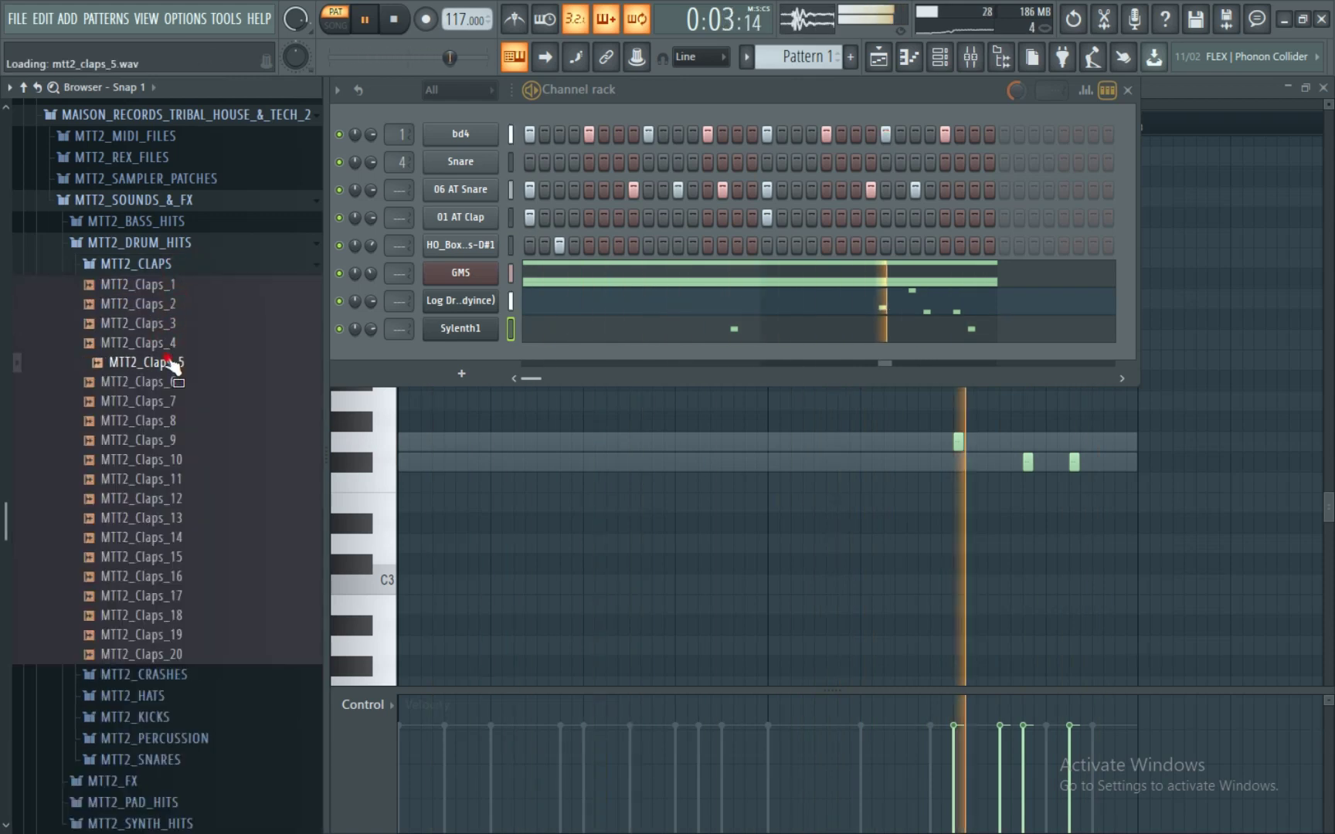
# - Collapse the MTT2_SOUNDS_&_FX folder and mute the HO_Box percussion channel
pyautogui.click(177, 202)
pyautogui.click(338, 245)
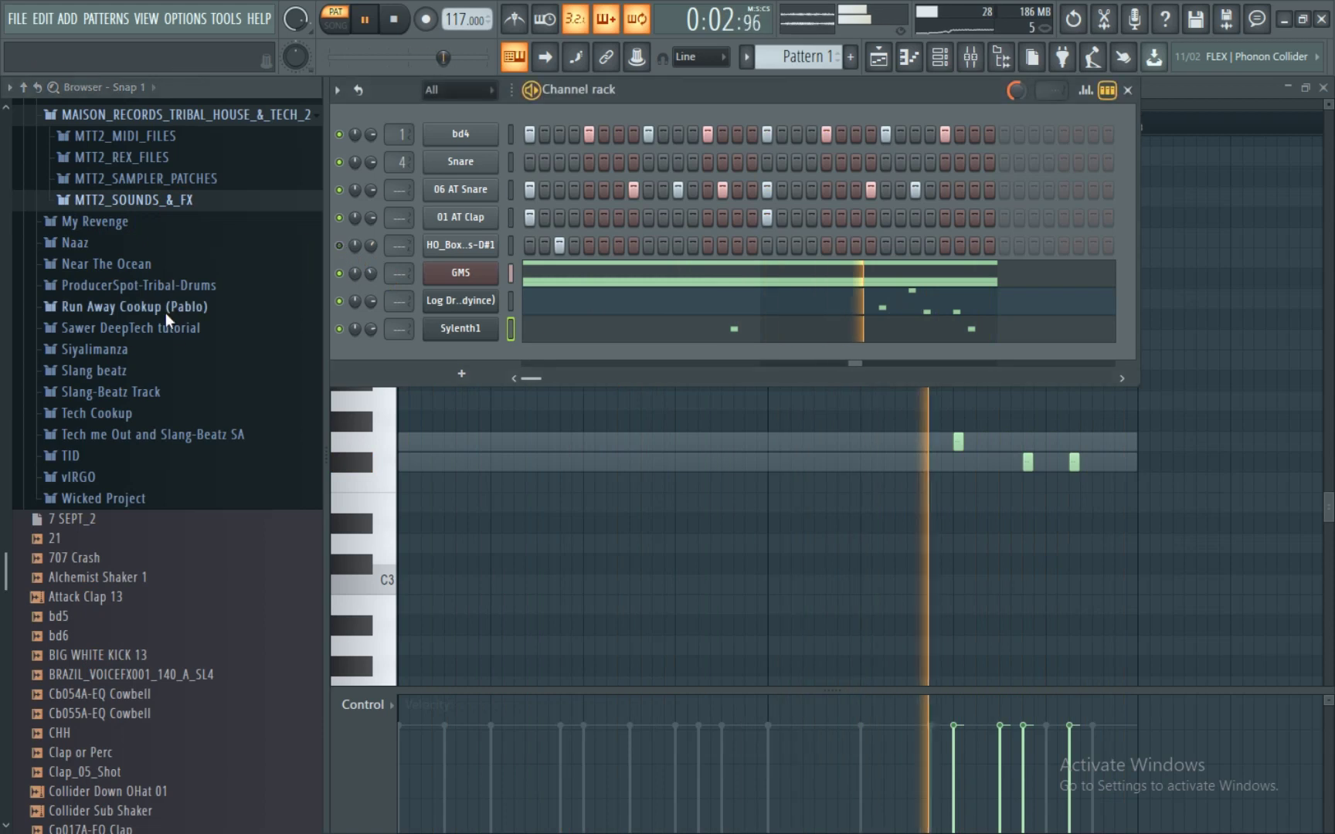
# - Browse to the Dekeay and Slang-Beatz sample folder and audition its hat and clap samples
pyautogui.scroll(3, 163, 315)
pyautogui.click(166, 230)
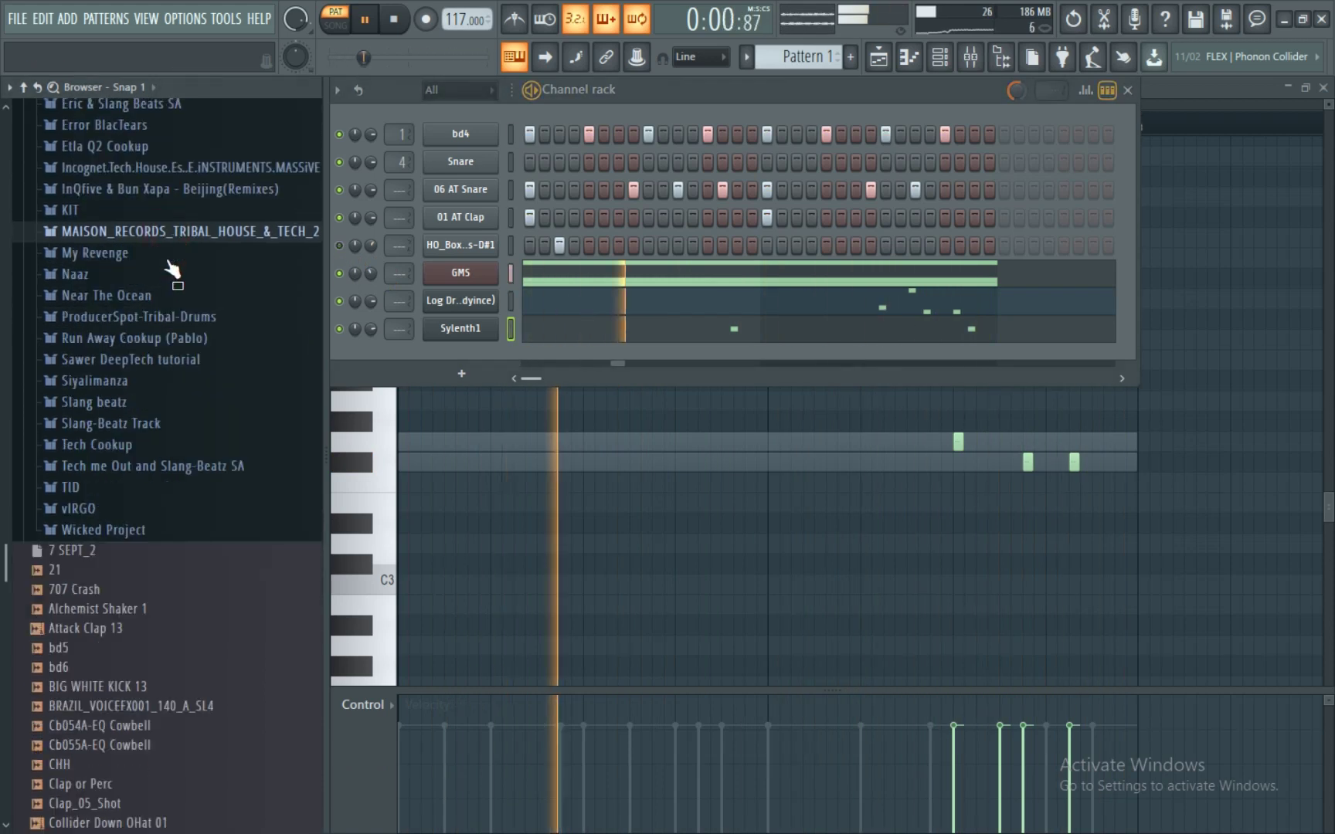
pyautogui.scroll(3, 175, 254)
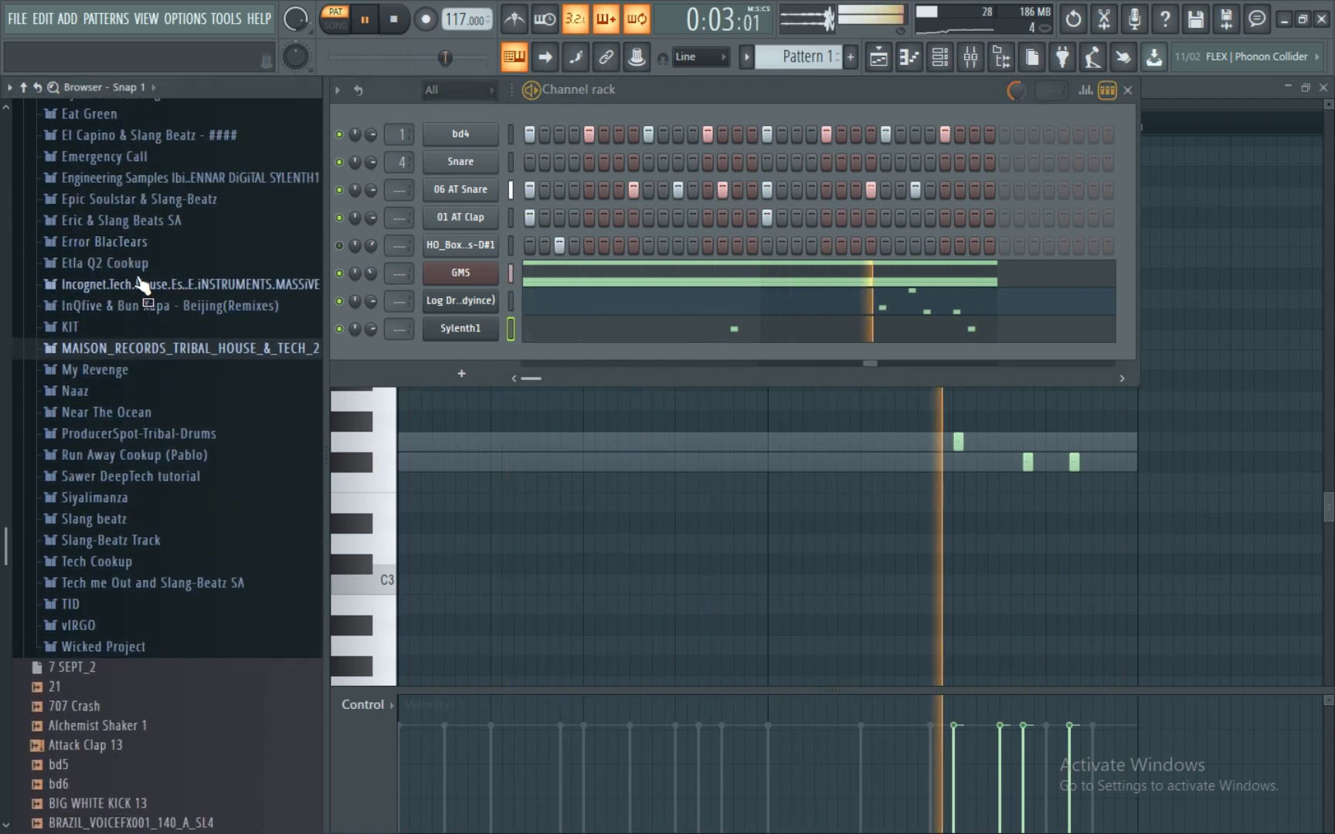
pyautogui.scroll(5, 142, 359)
pyautogui.scroll(1, 142, 358)
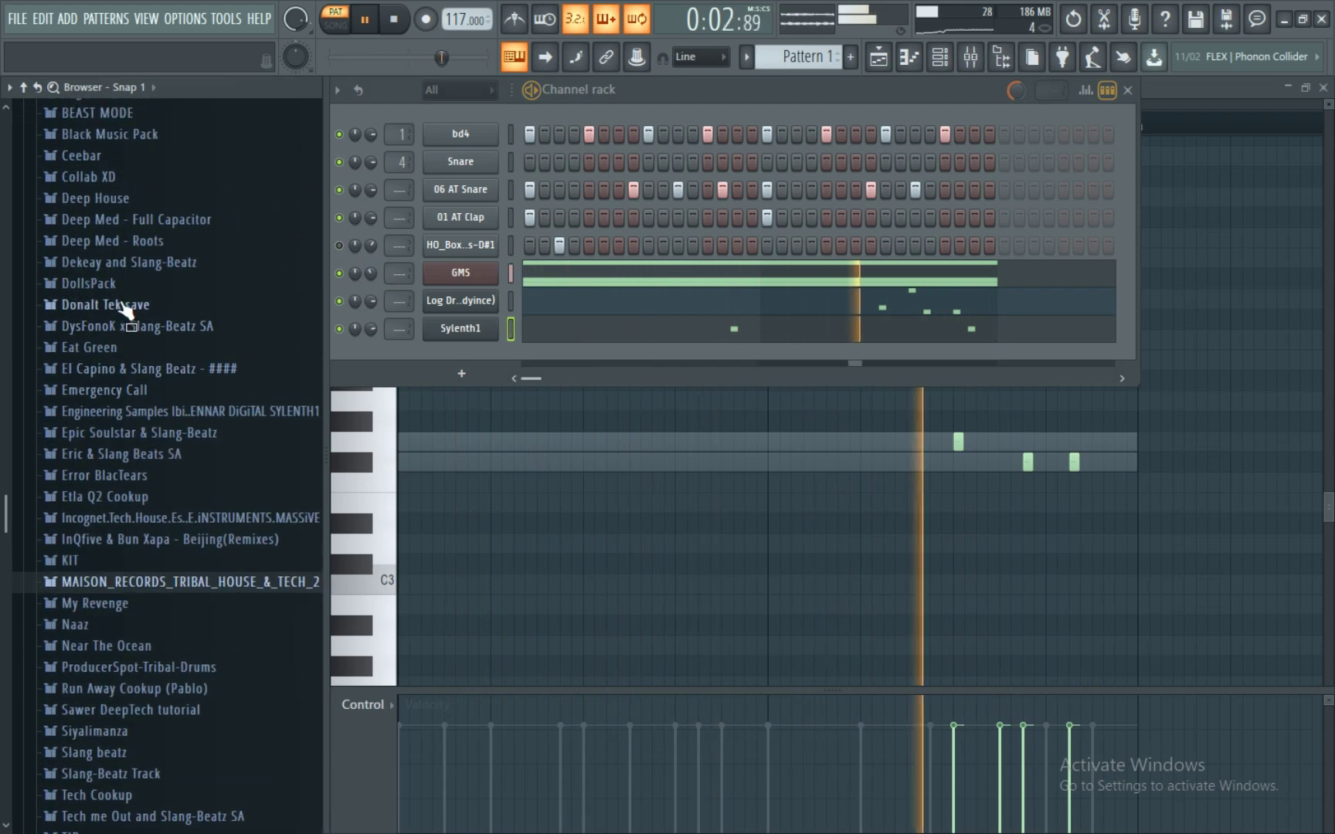
pyautogui.click(108, 263)
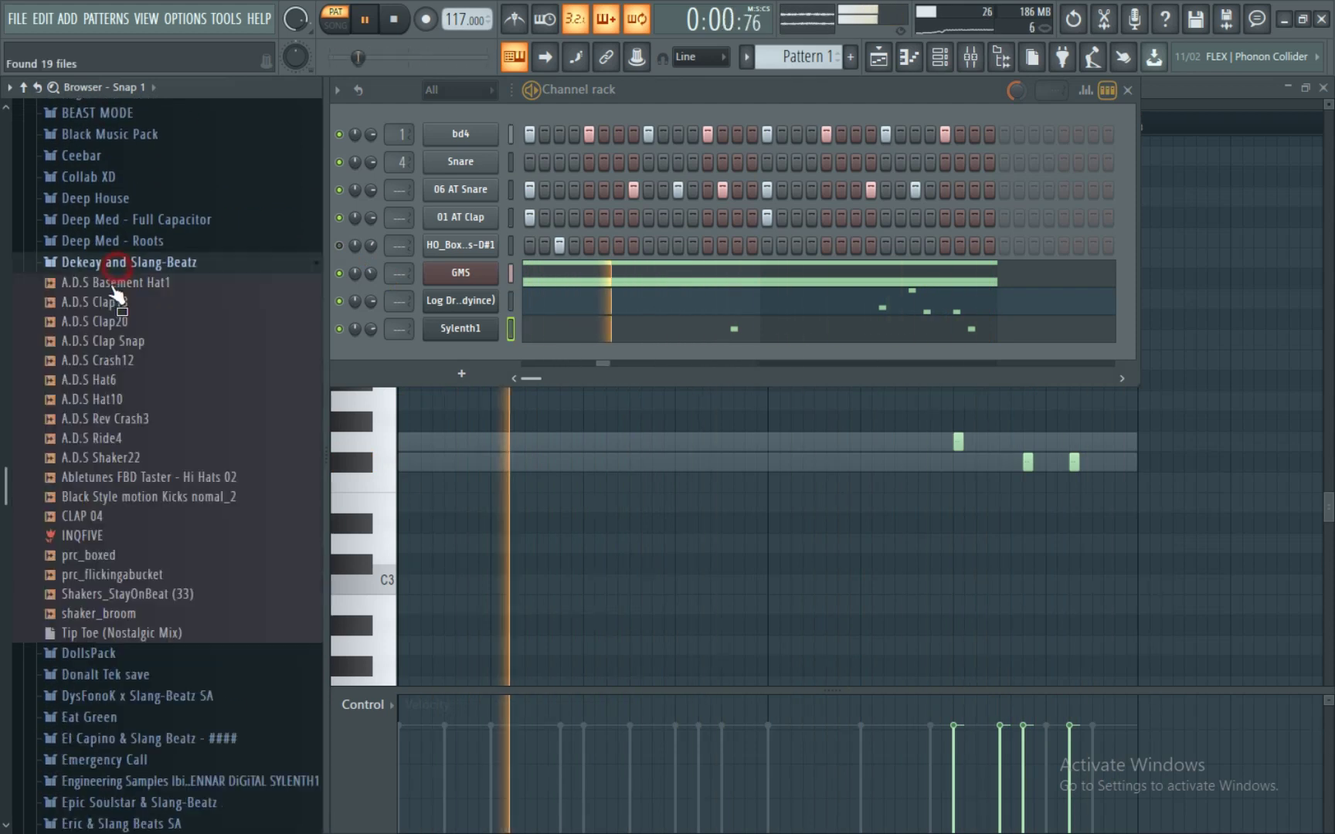
pyautogui.click(125, 381)
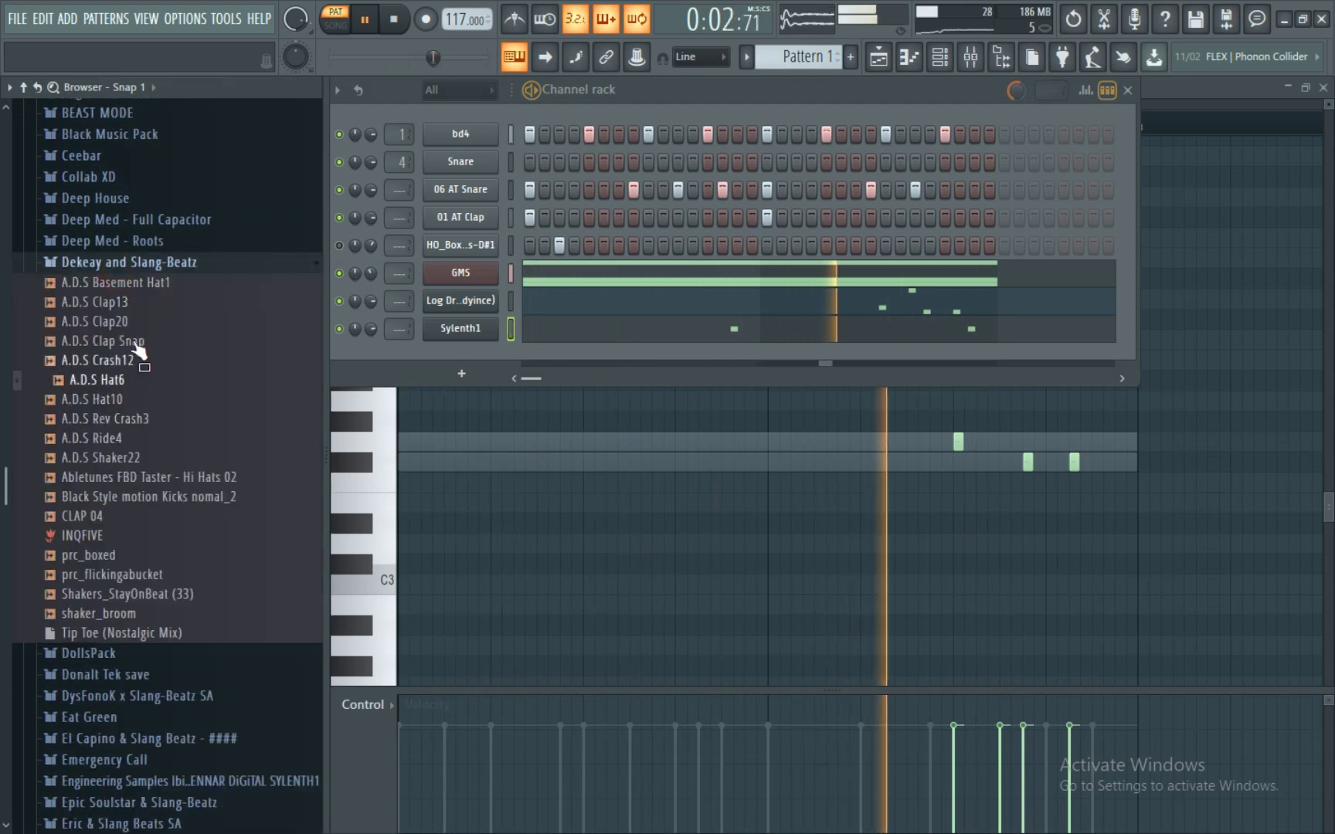
pyautogui.click(131, 341)
pyautogui.click(139, 323)
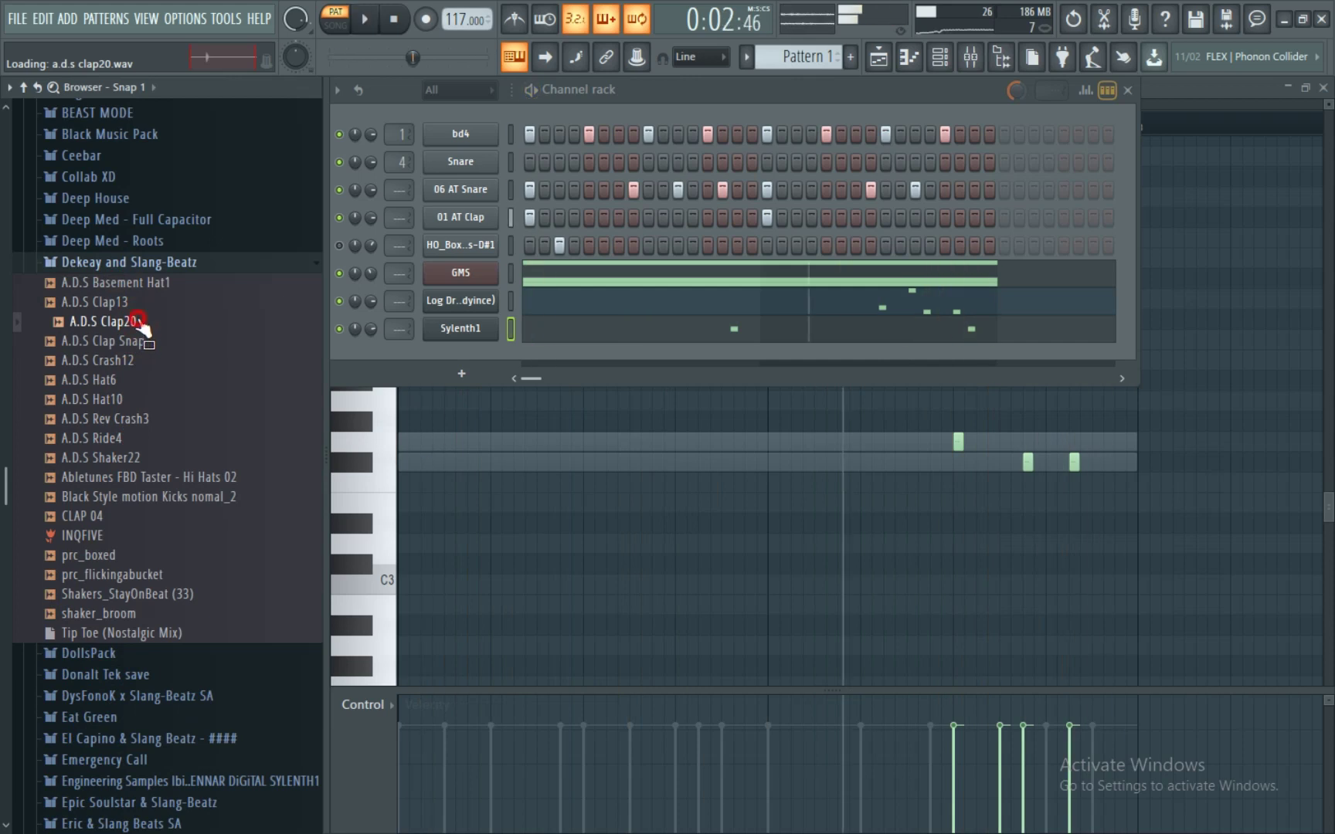
# - Add the A.D.S Clap13 sample as a new channel with hits on steps 5 and 21, with the pattern playing
pyautogui.moveTo(464, 337); pyautogui.dragTo(592, 358)
pyautogui.press('space')
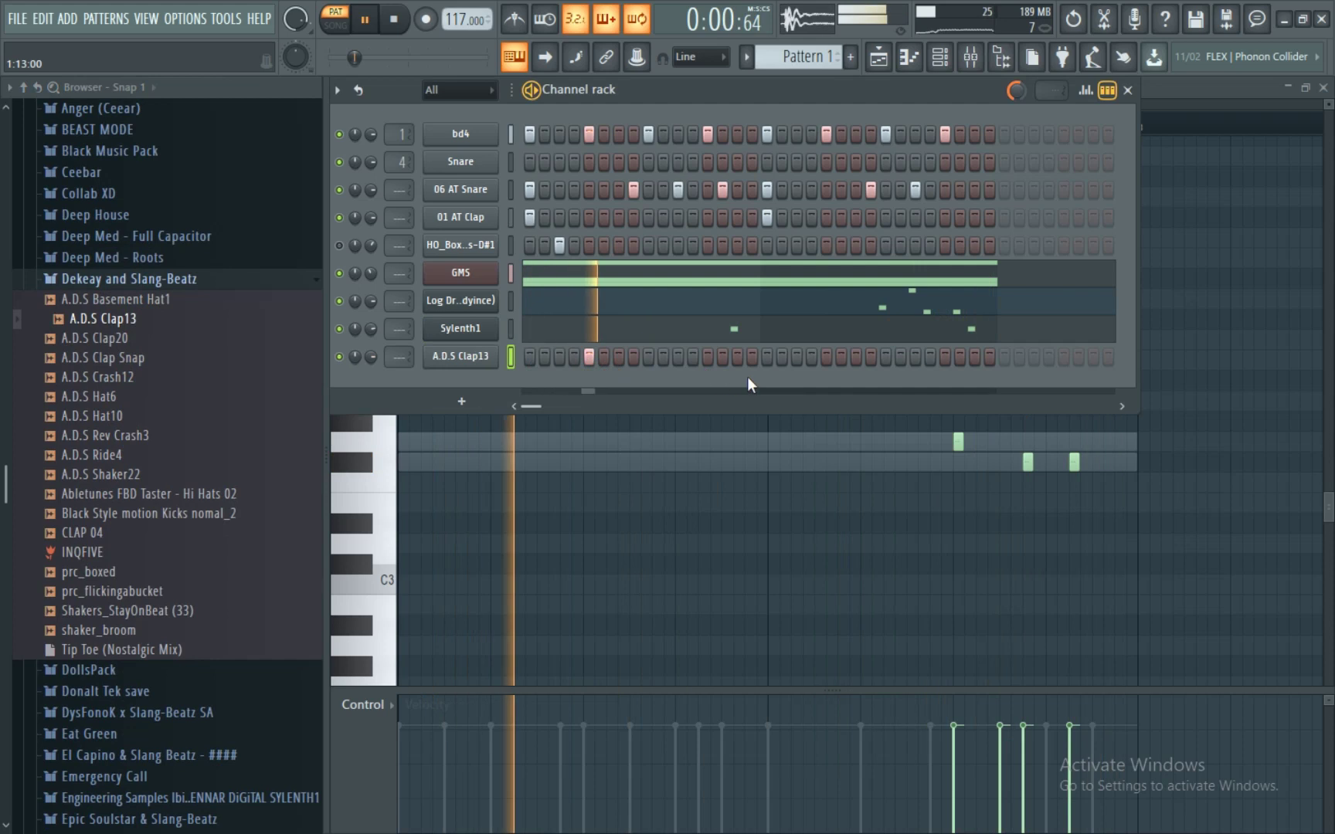
pyautogui.click(824, 358)
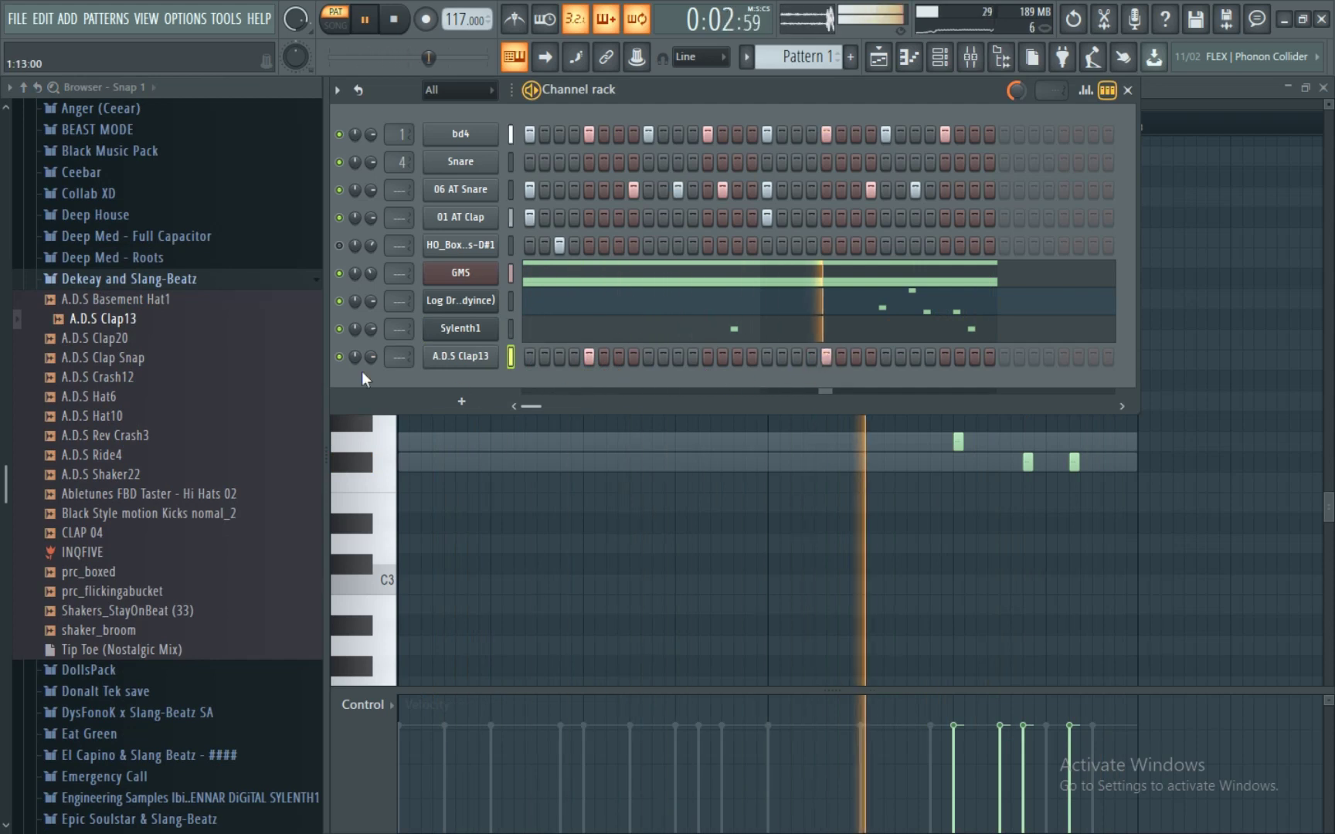
# - Add the A.D.S Shaker22 sample as a new channel and fill every fourth step starting from step 1
pyautogui.click(125, 474)
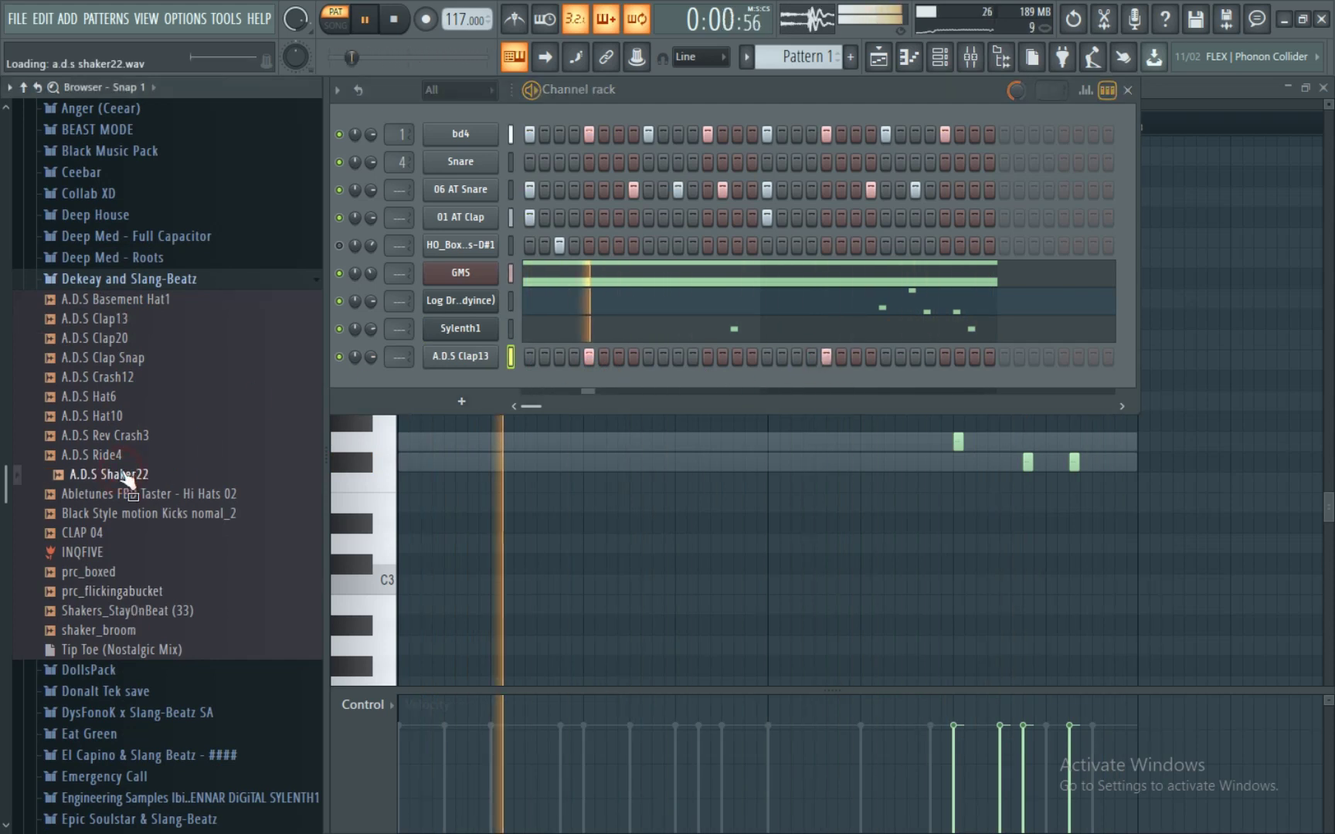
pyautogui.moveTo(137, 488); pyautogui.dragTo(461, 386)
pyautogui.rightClick(461, 386)
pyautogui.click(722, 462)
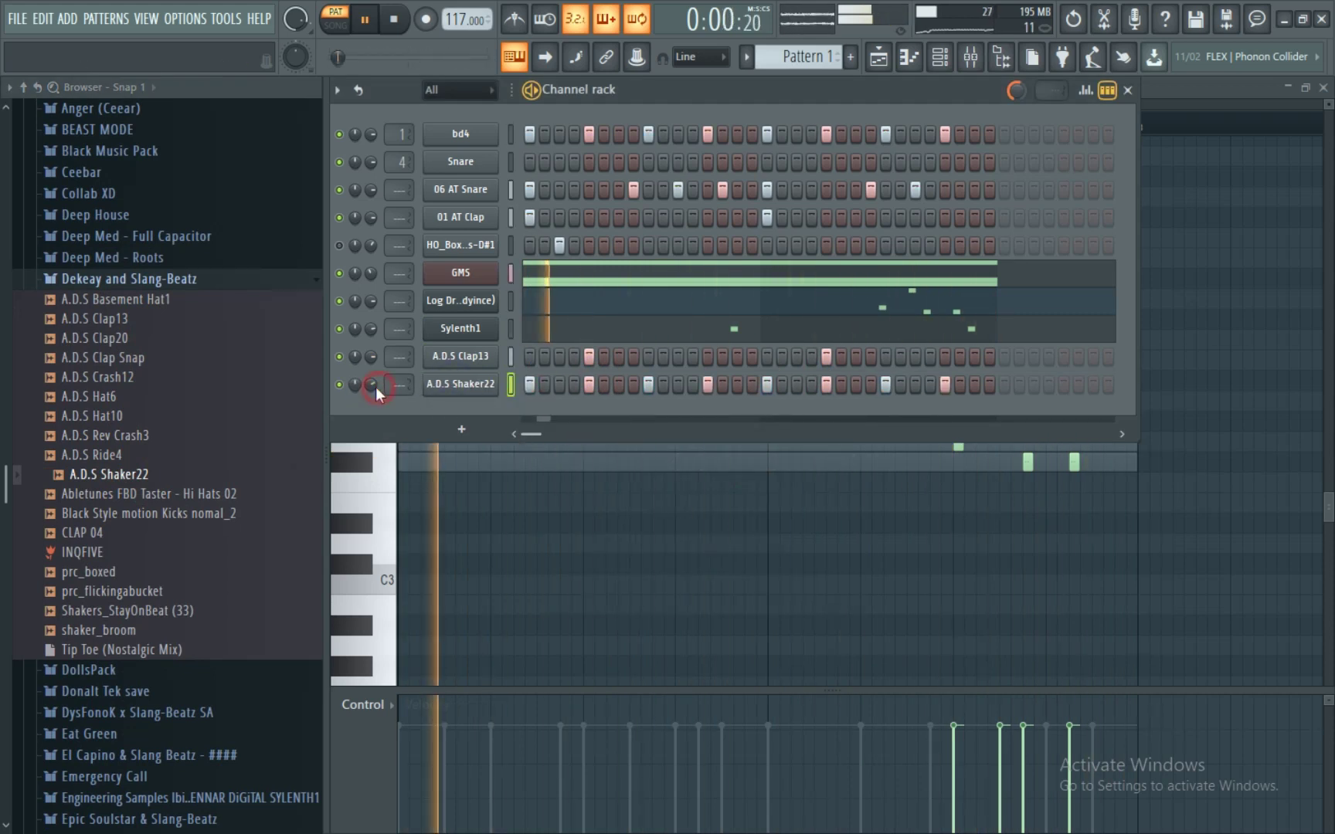
# - Add Shakers_StayOnBeat (33) as a new channel with a hit on step 31 and lower its channel volume
pyautogui.click(109, 595)
pyautogui.click(109, 612)
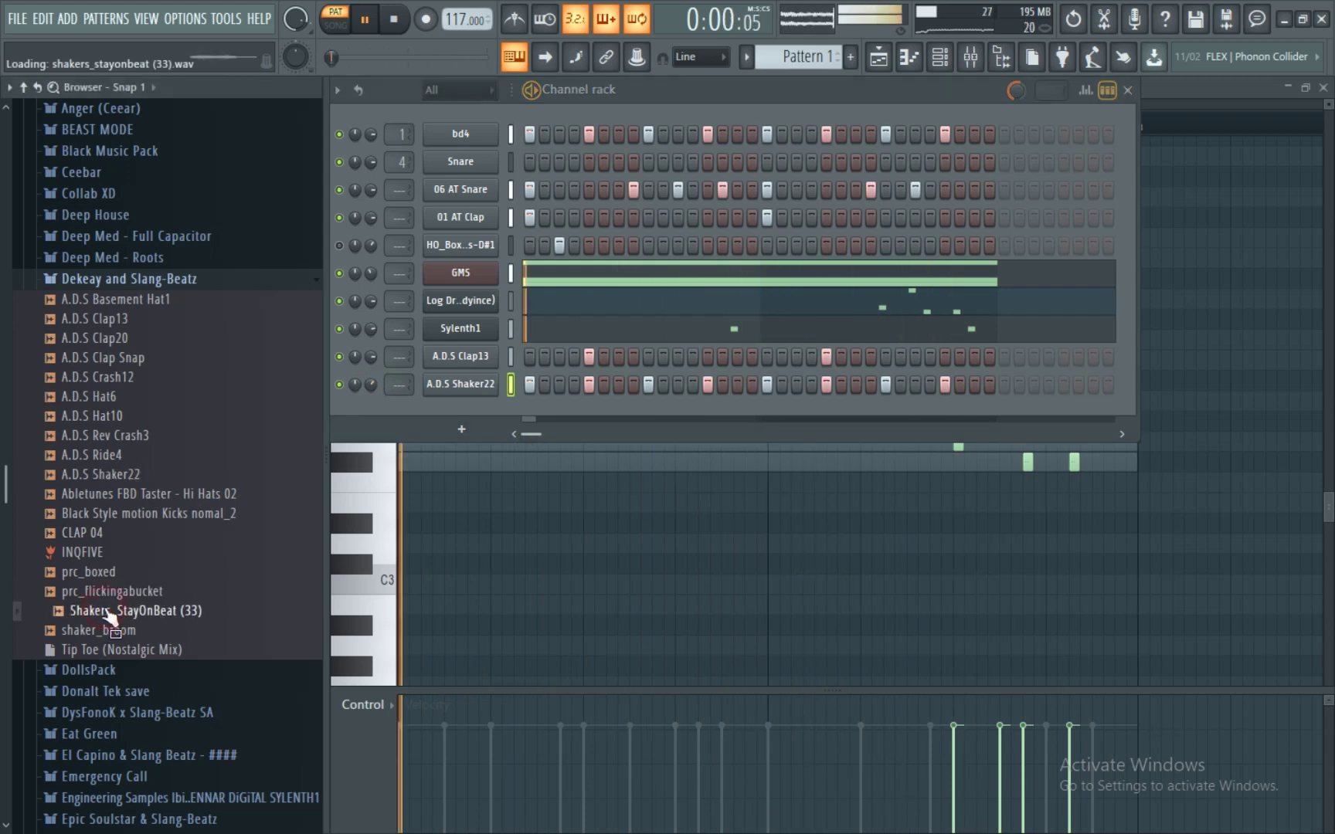
pyautogui.moveTo(112, 620); pyautogui.dragTo(447, 407)
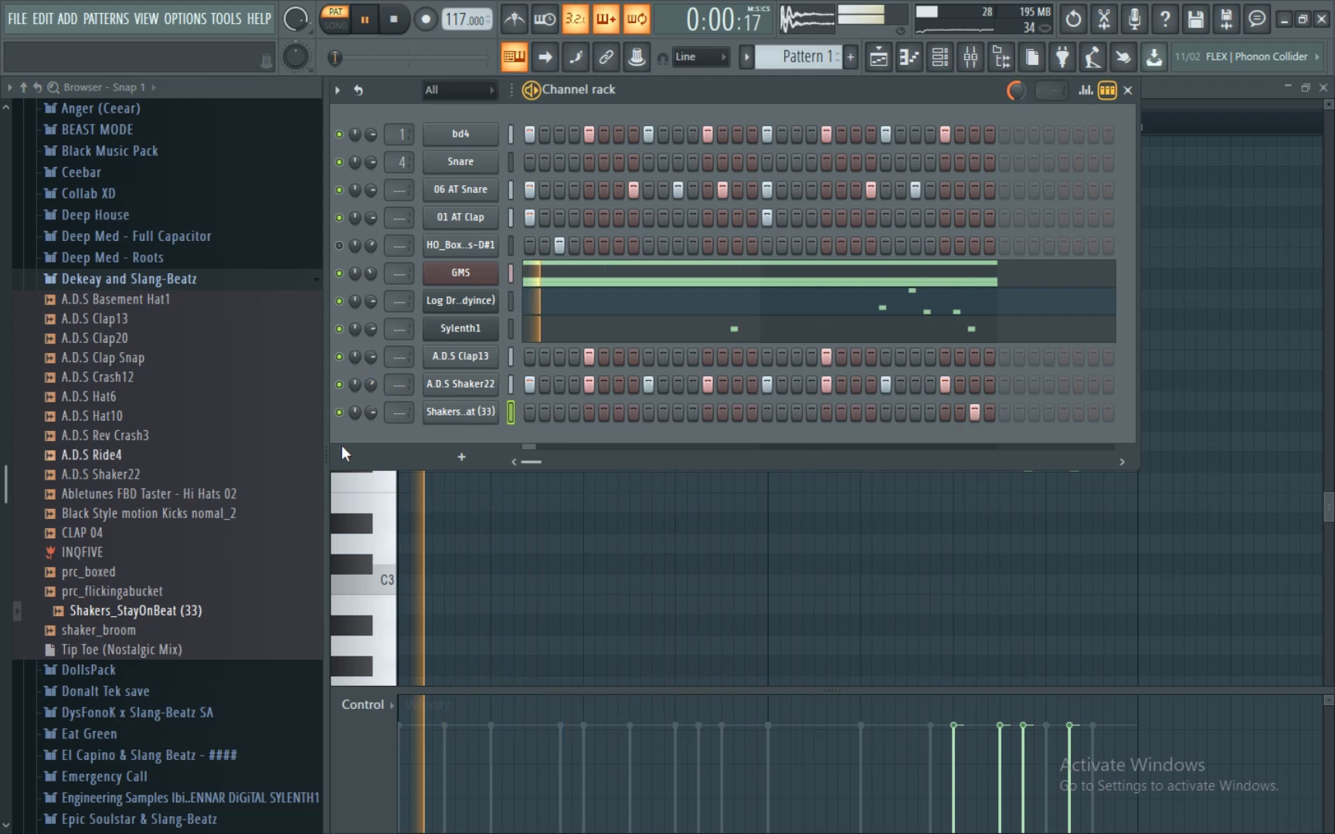
pyautogui.moveTo(372, 414); pyautogui.dragTo(373, 429)
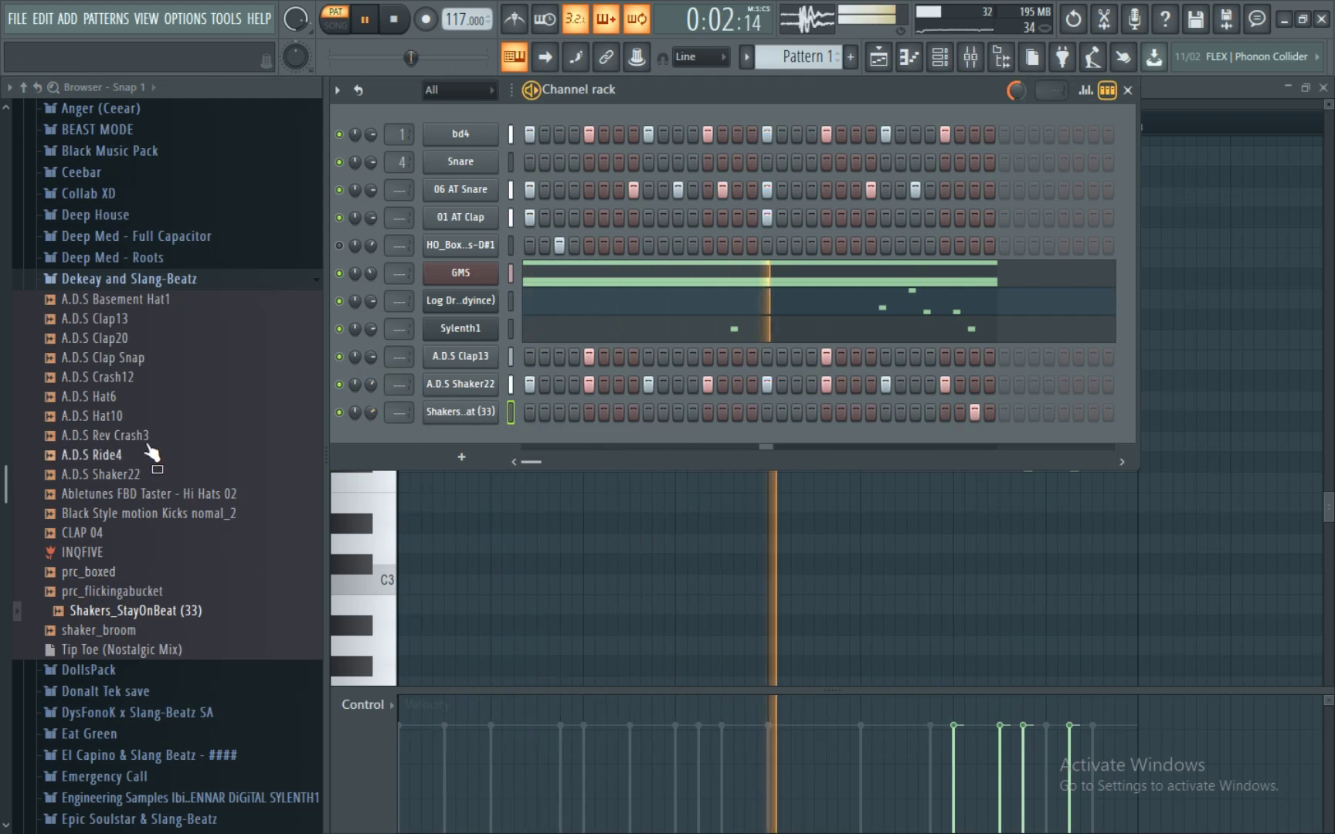
# - Add the A.D.S Basement Hat1 sample as a new channel with hits on steps 1, 11 and 17
pyautogui.click(151, 494)
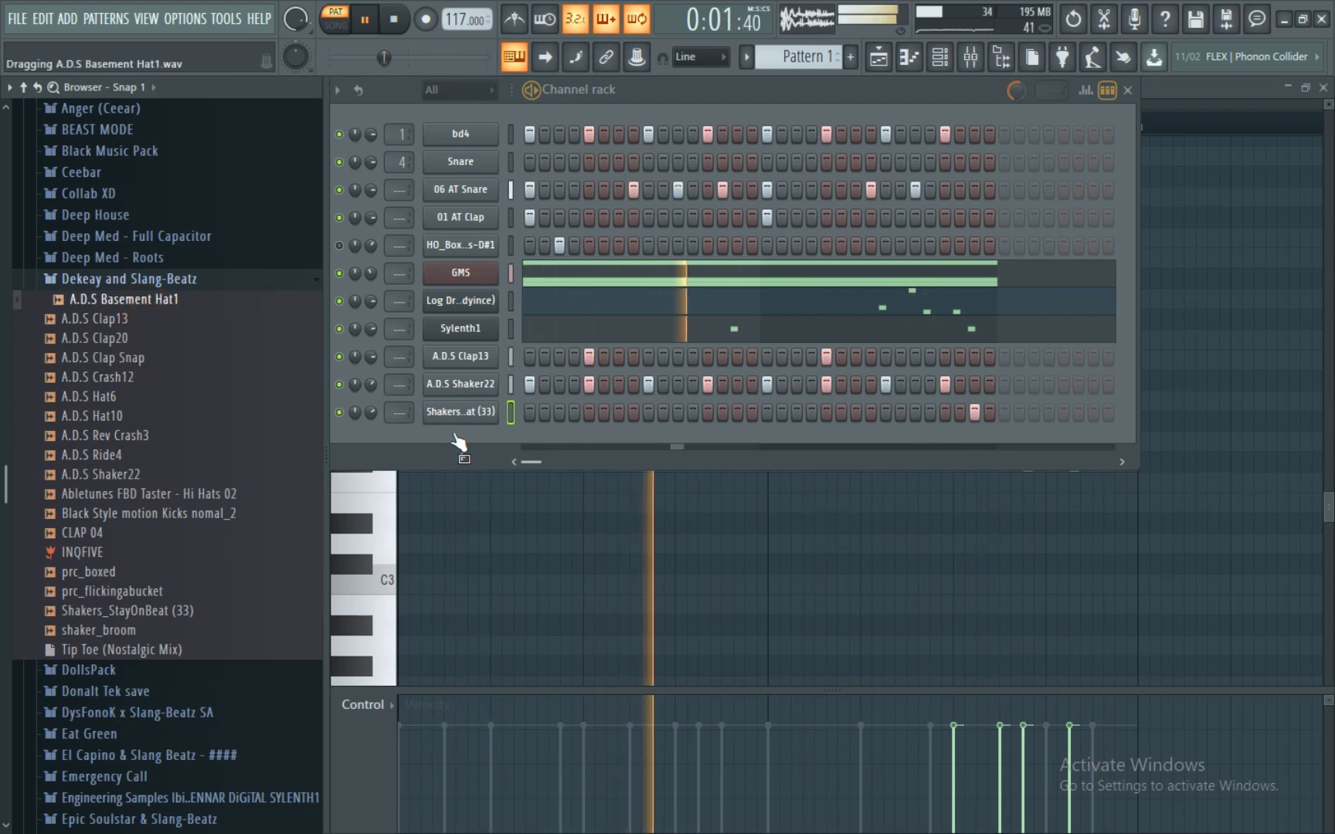
pyautogui.moveTo(455, 431); pyautogui.dragTo(455, 432)
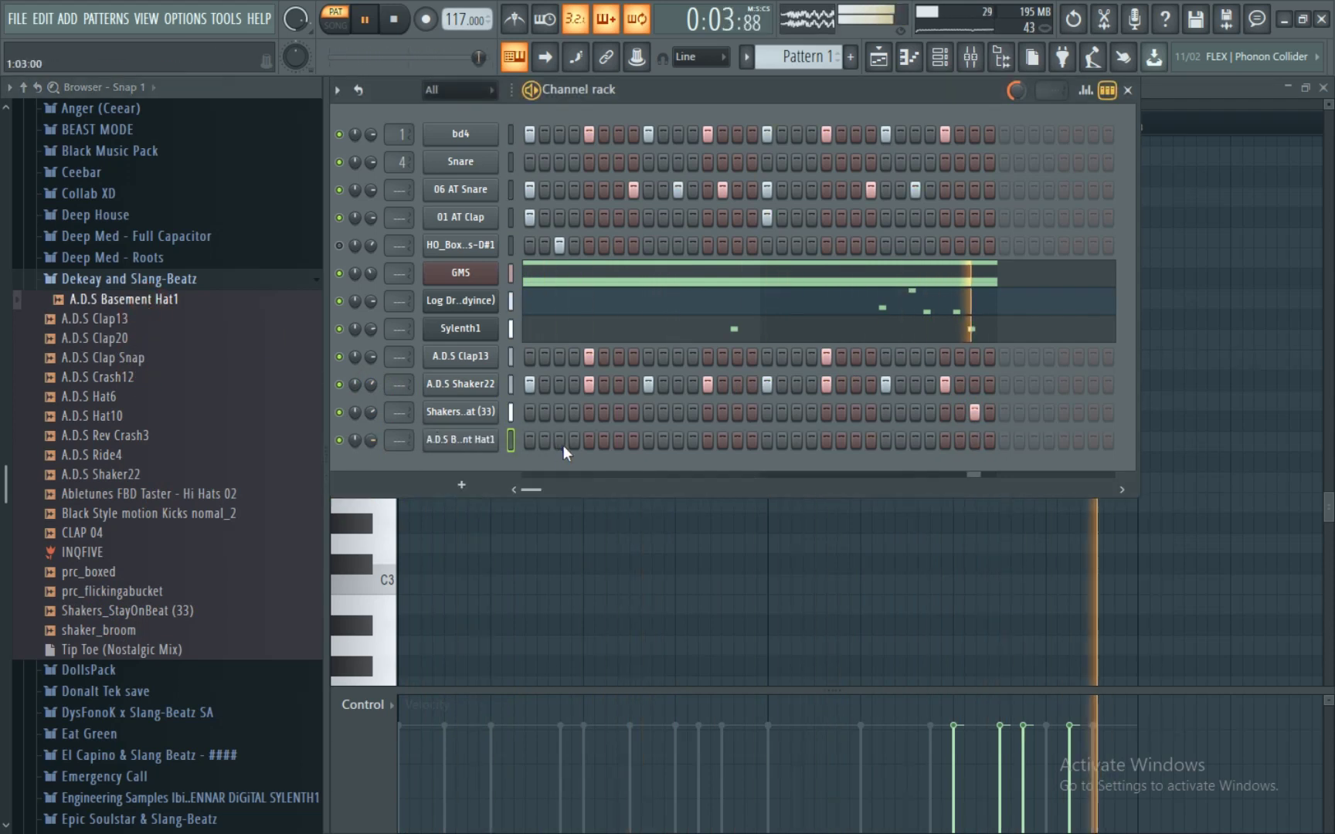
pyautogui.click(529, 445)
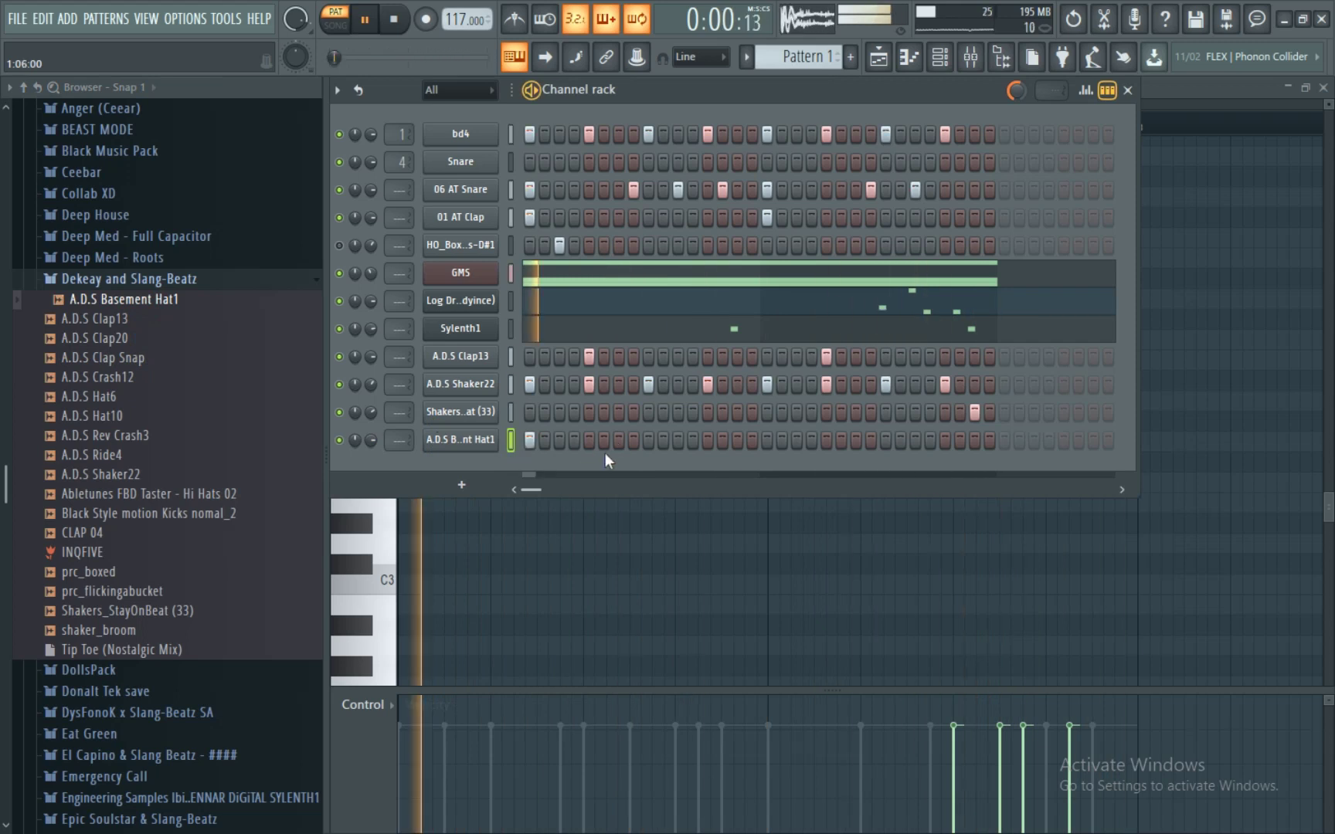
pyautogui.click(678, 440)
pyautogui.click(767, 439)
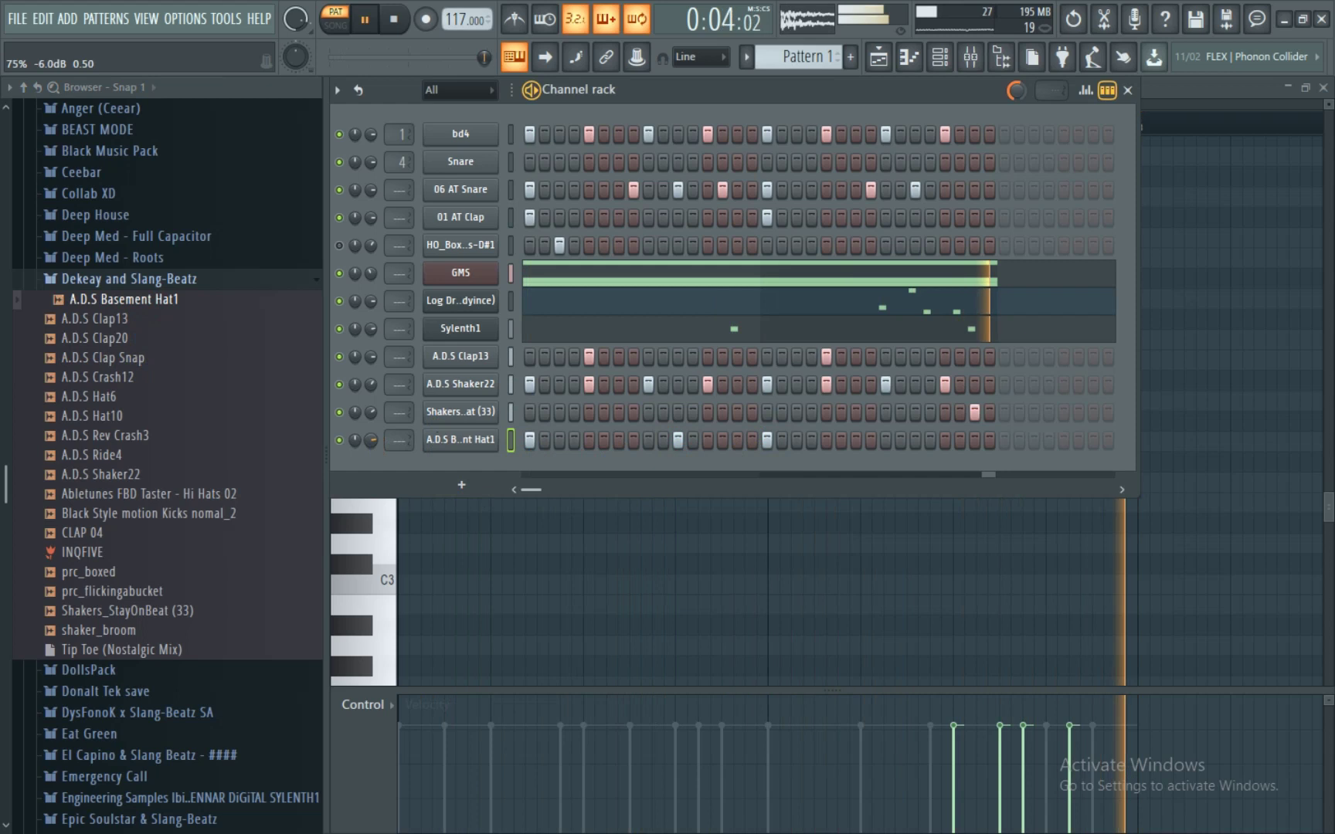
# - Collapse the Dekeay and Slang-Beatz and Tech CookUp Pack folders and look through the other sample packs
pyautogui.click(155, 280)
pyautogui.scroll(5, 157, 301)
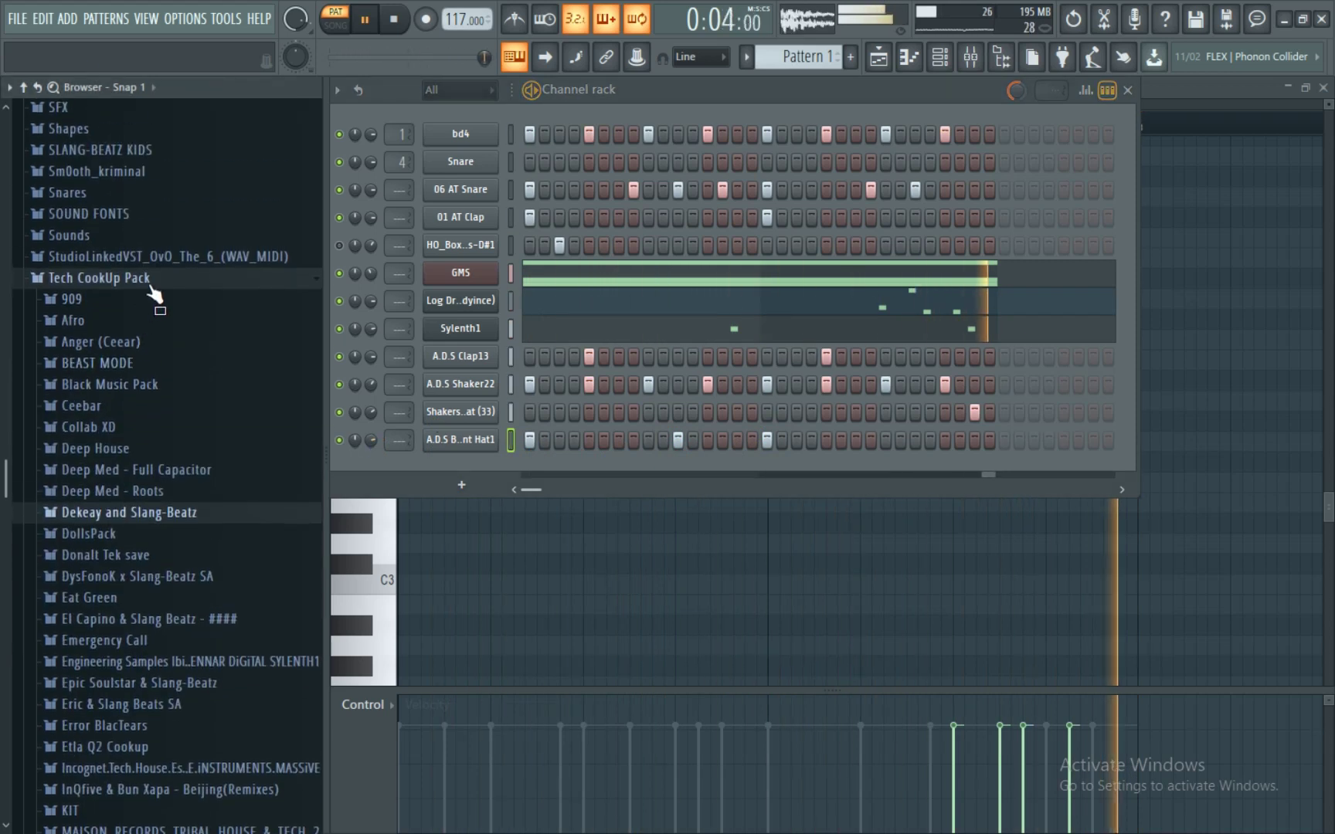
pyautogui.click(152, 286)
pyautogui.scroll(4, 158, 350)
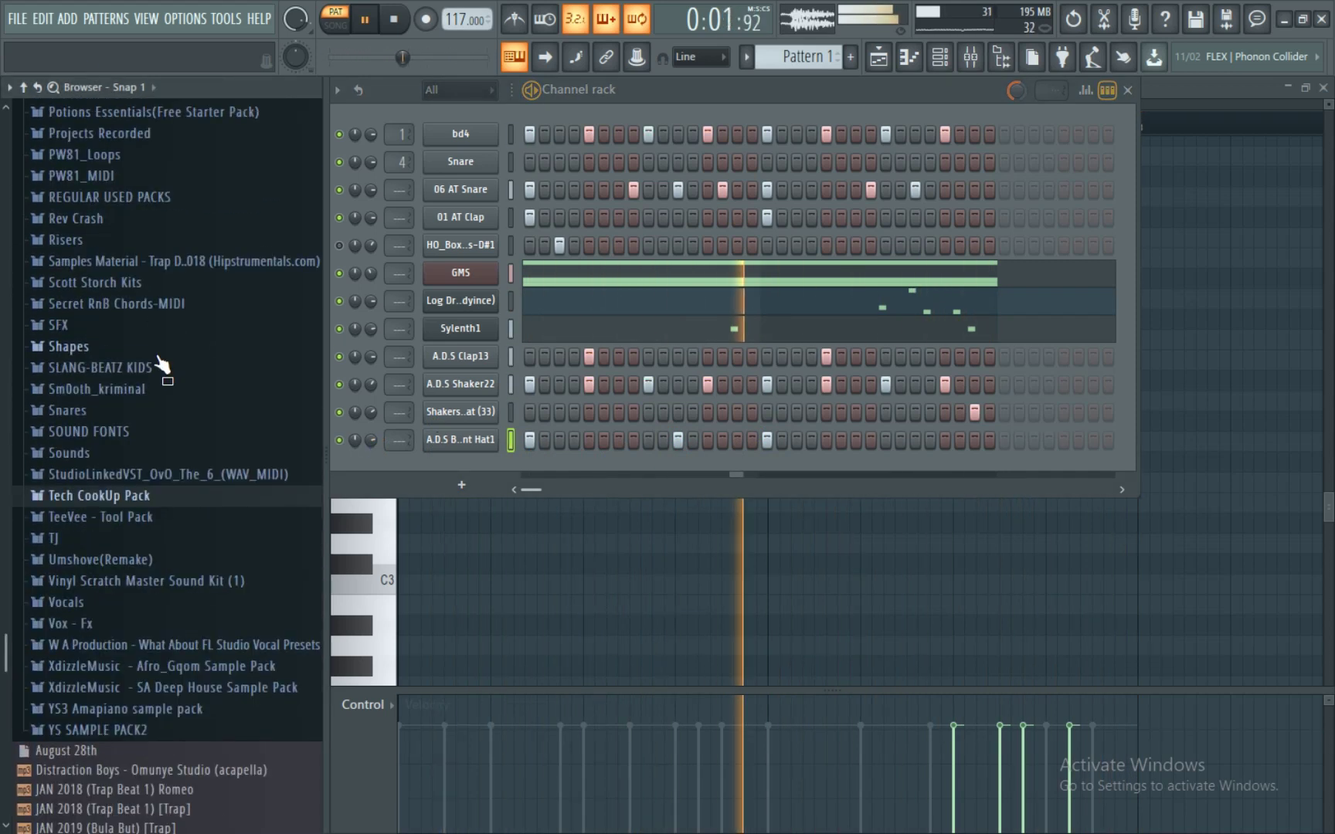
pyautogui.scroll(8, 120, 298)
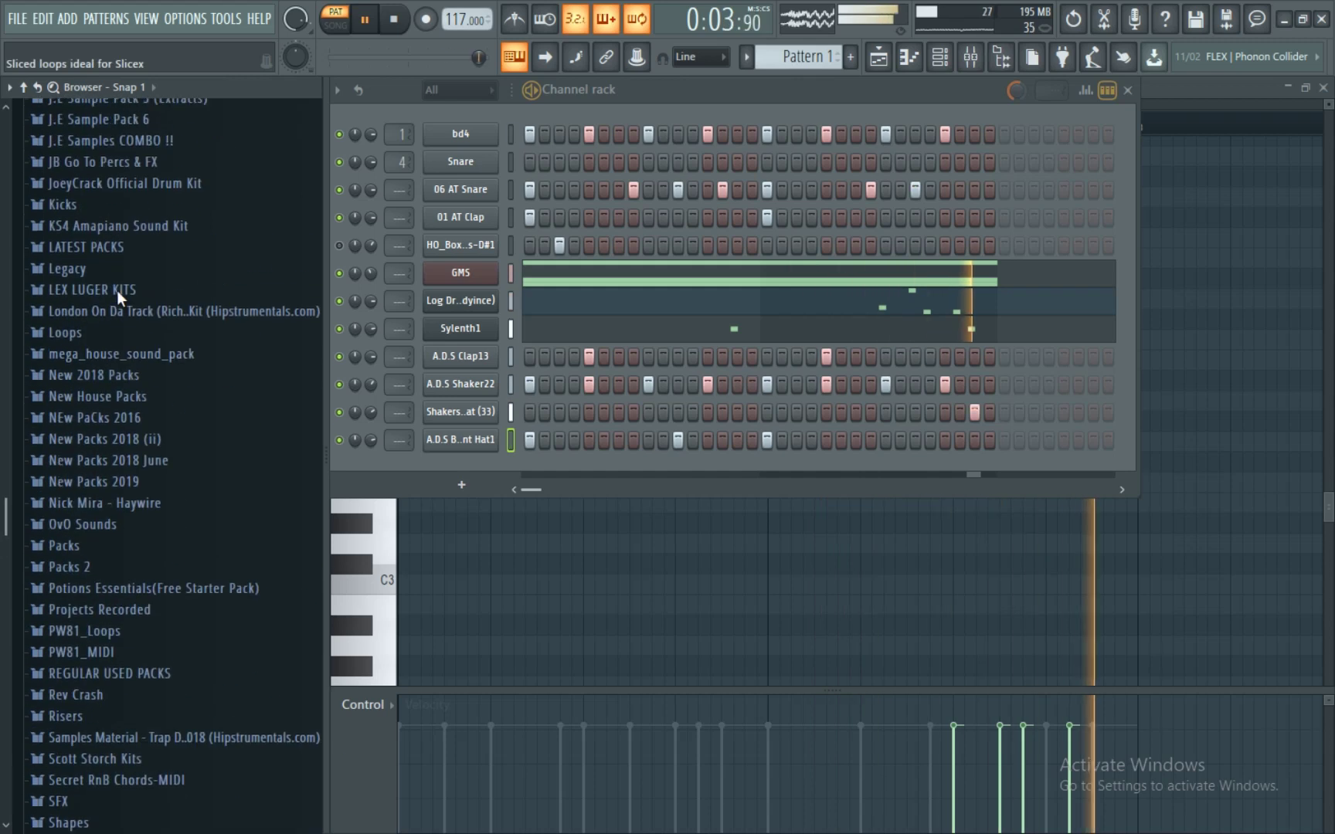
# - Add a Fruity DX10 channel, load its Amapiano Gong preset, test a low note and close the synth window
pyautogui.click(463, 486)
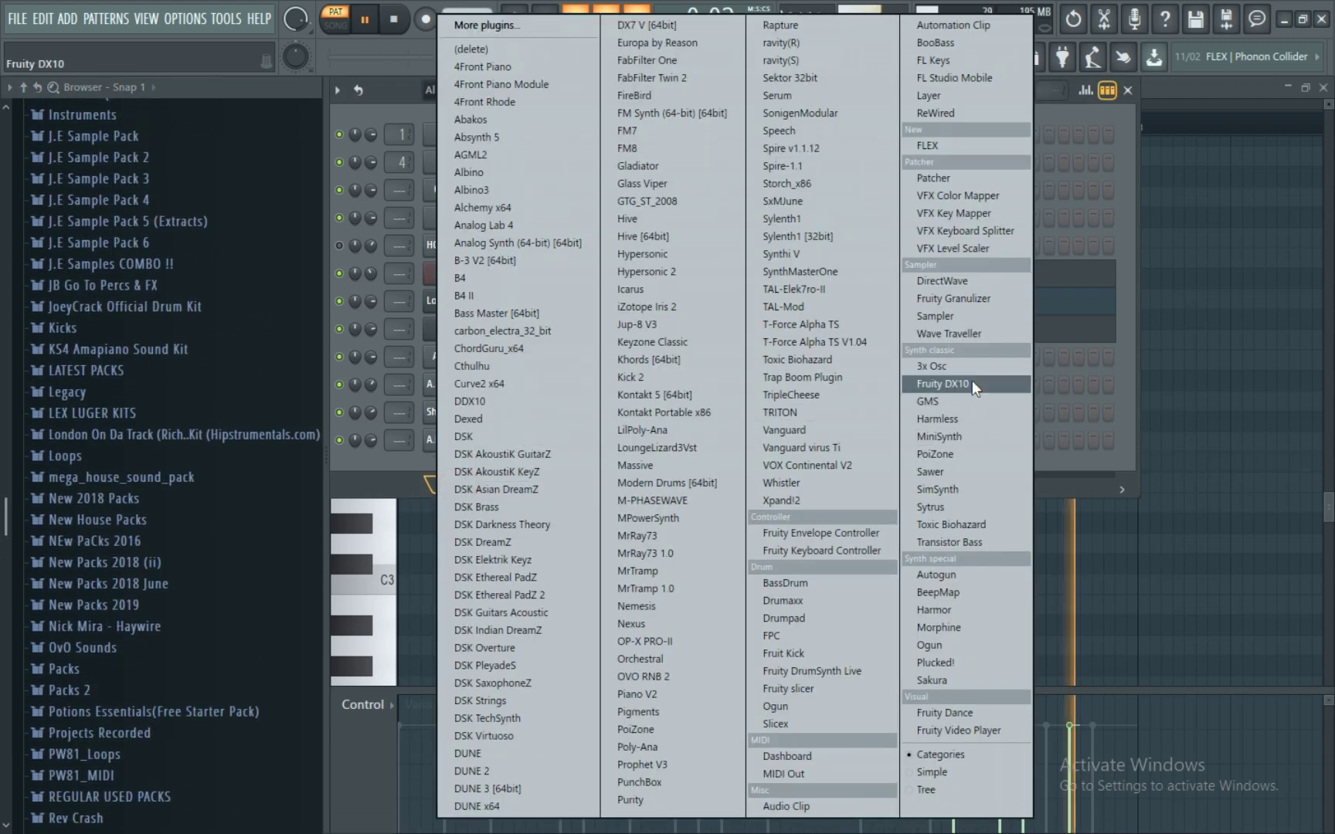
pyautogui.click(972, 384)
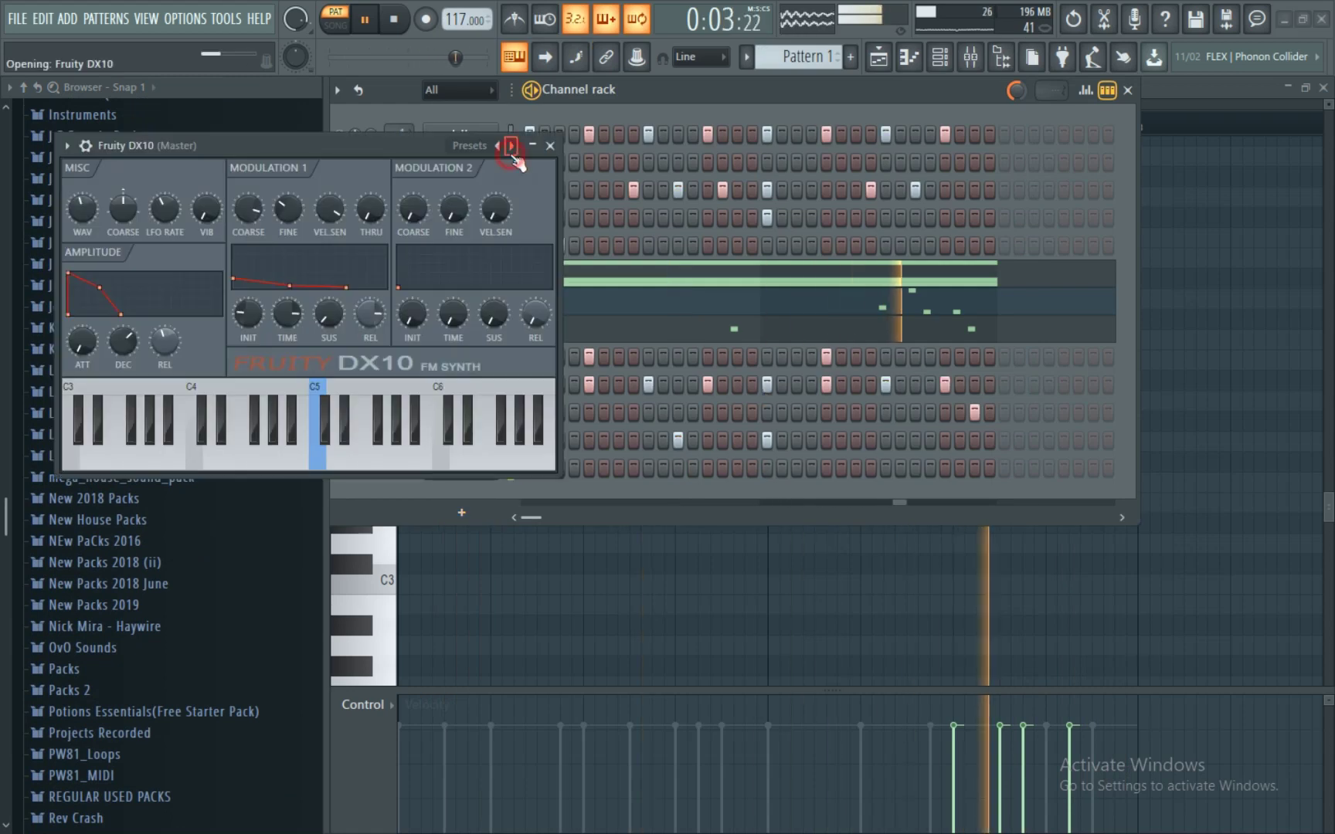
pyautogui.click(510, 147)
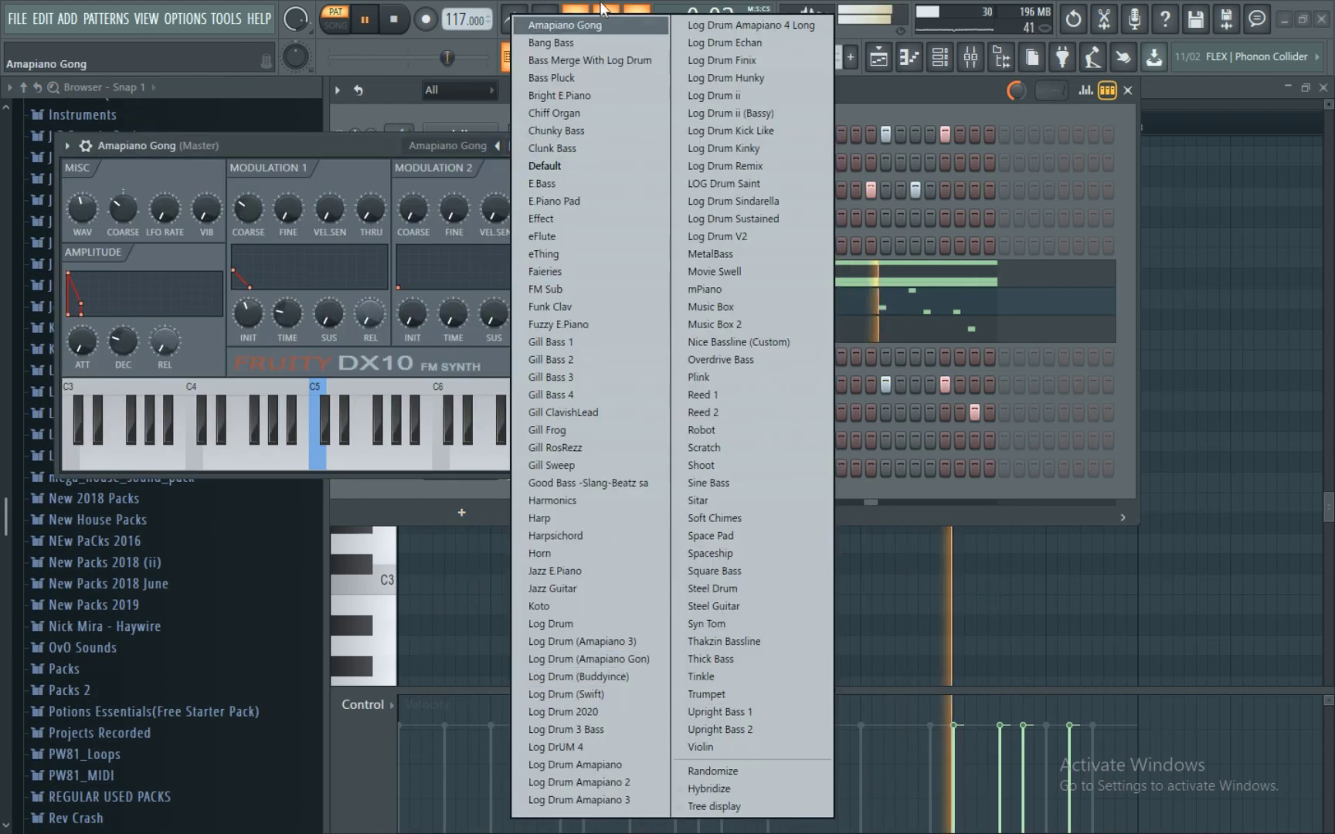
pyautogui.click(568, 25)
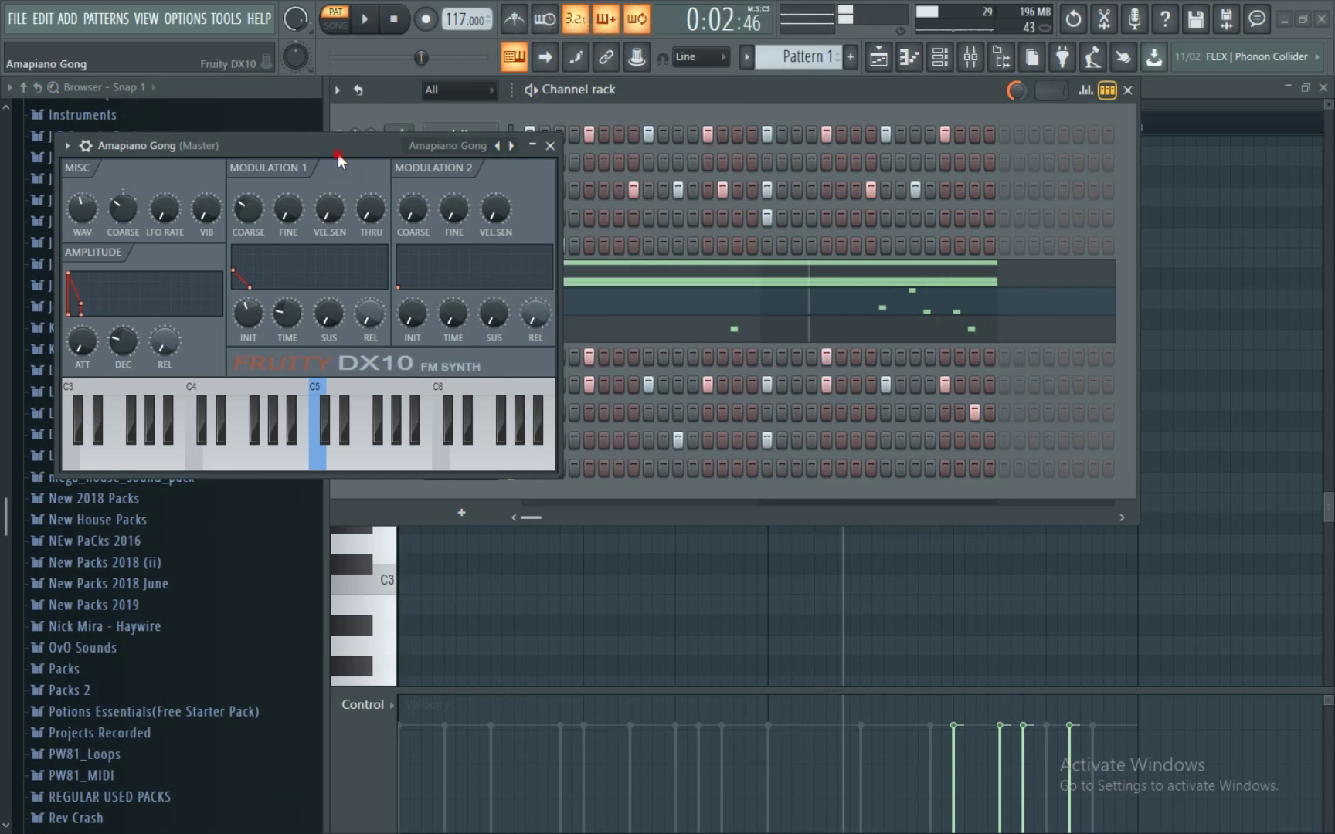
pyautogui.moveTo(338, 153); pyautogui.dragTo(506, 172)
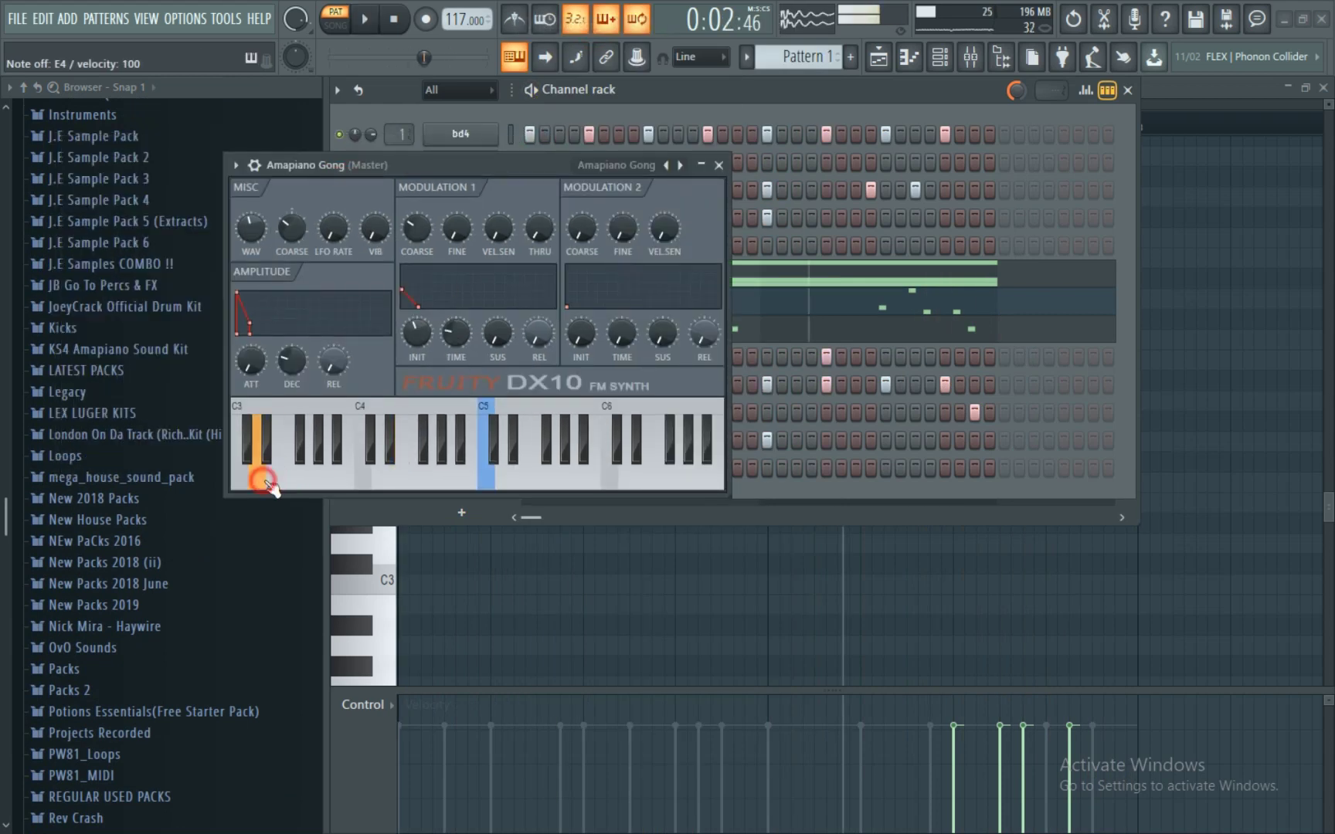
pyautogui.click(721, 169)
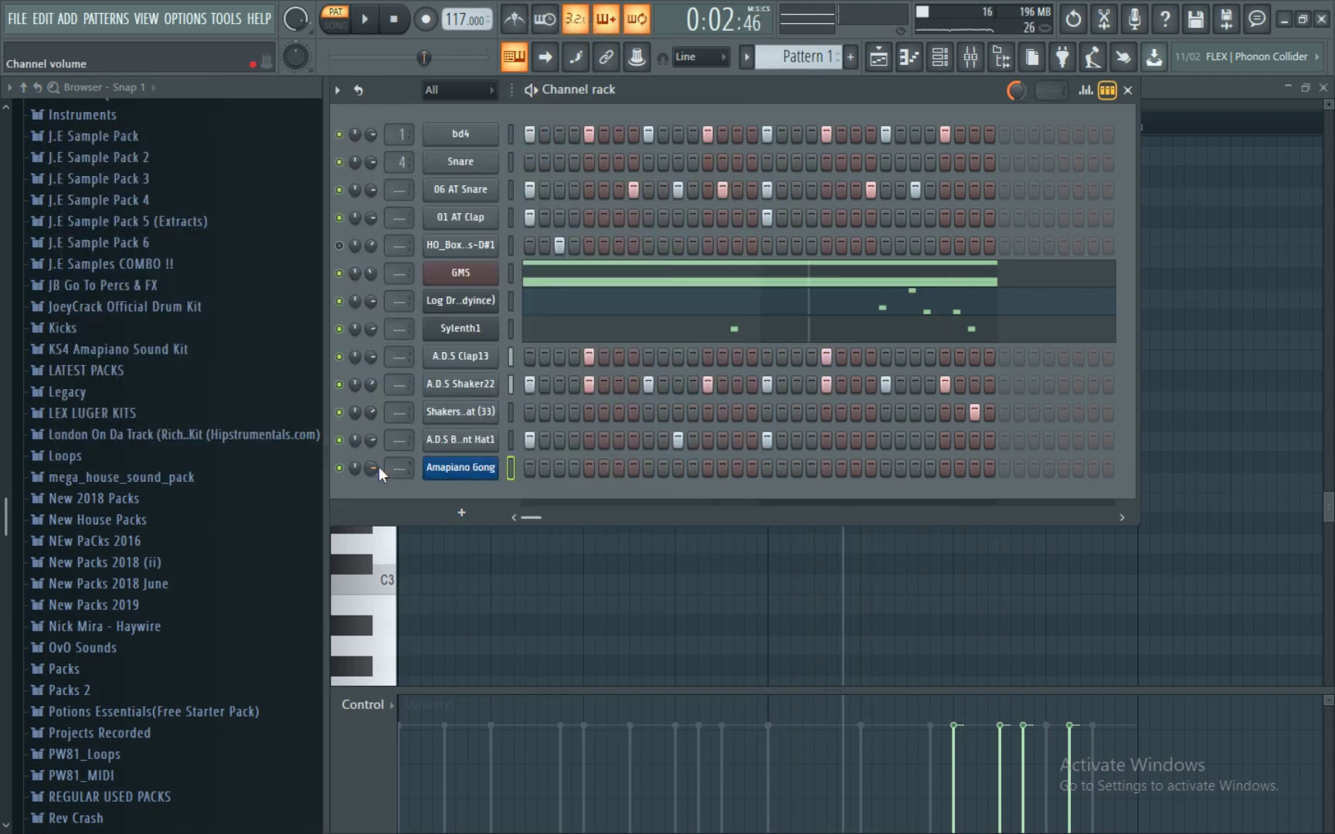
# - Open the Amapiano Gong channel in the piano roll and start pattern playback
pyautogui.rightClick(432, 472)
pyautogui.click(512, 463)
pyautogui.press('space')
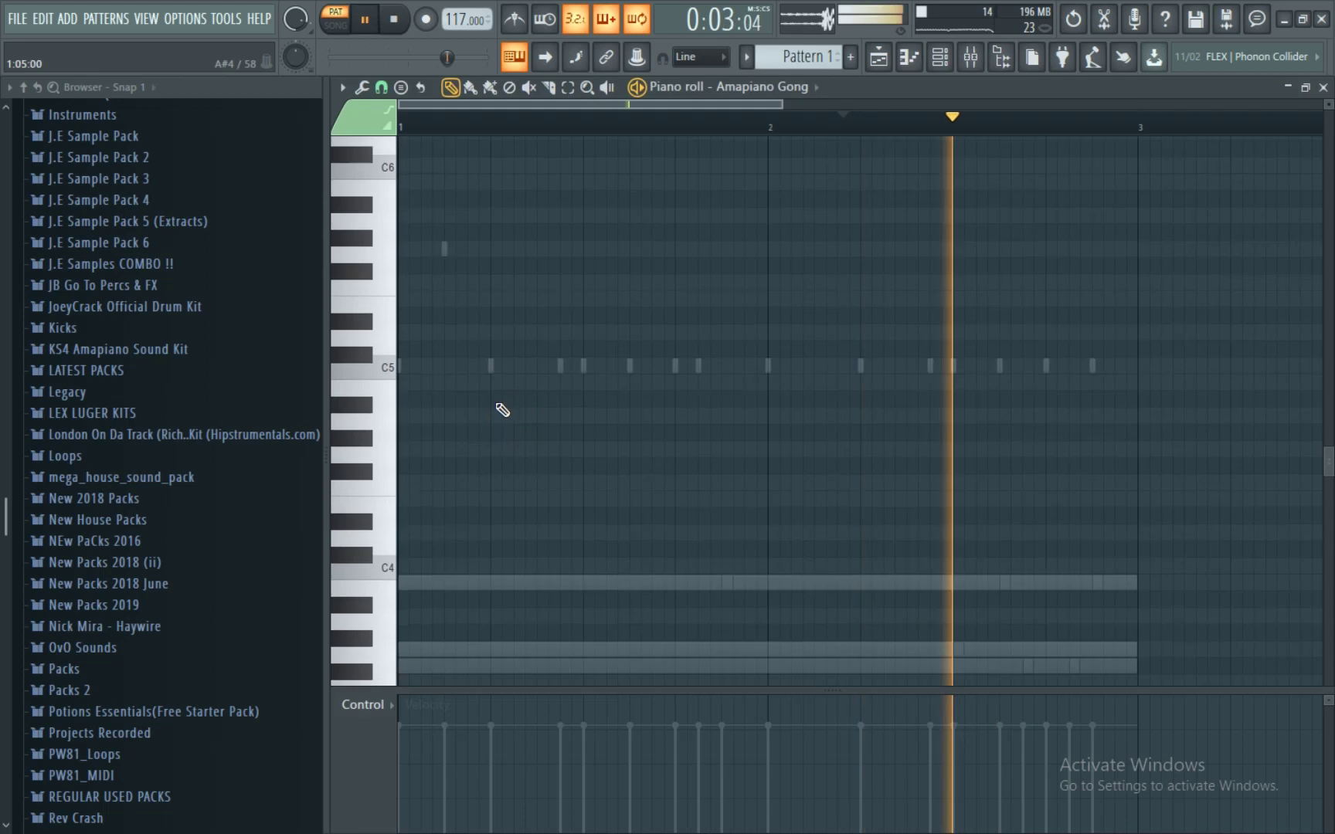
# - Extend the three GMS chord notes B3, G3 and F#3 so they last until the end of bar 4
pyautogui.scroll(-5, 584, 453)
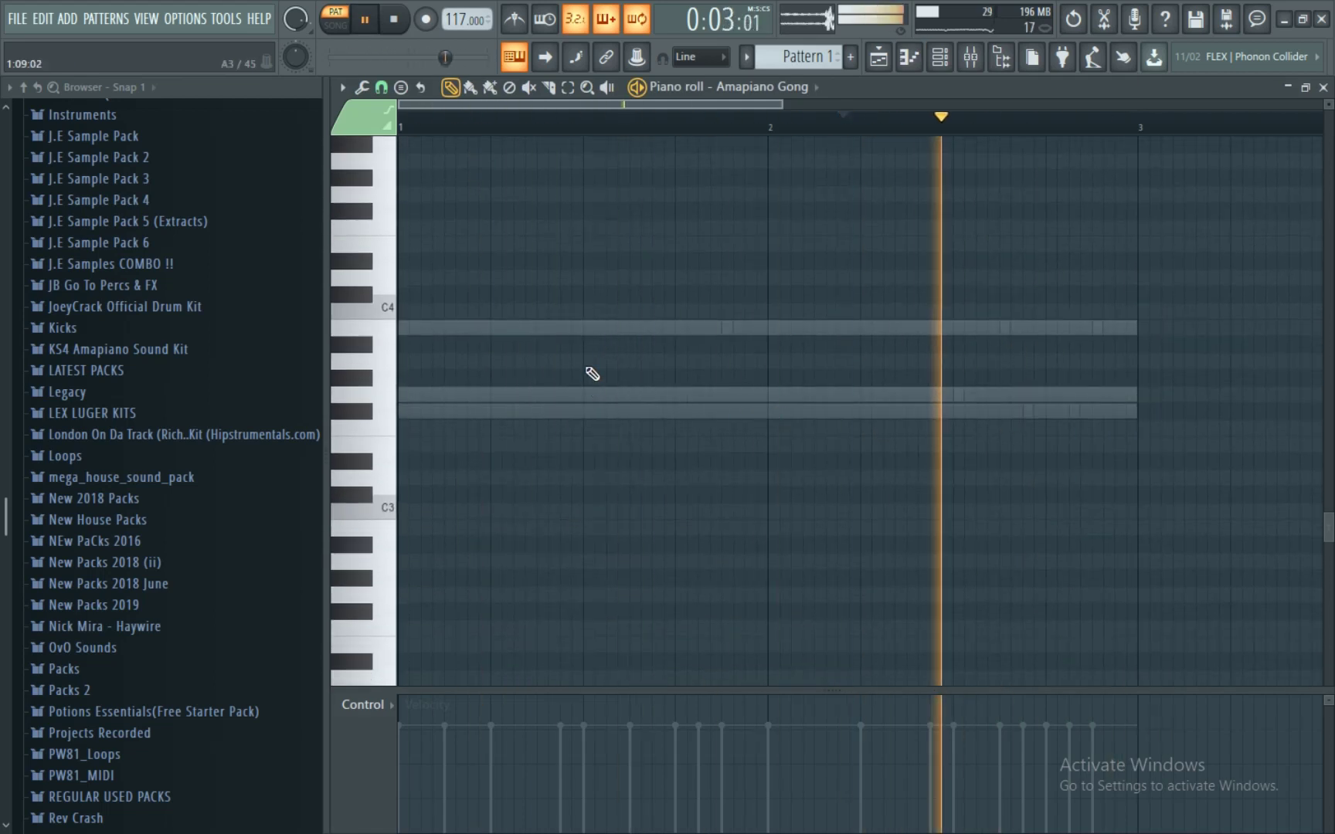
pyautogui.click(940, 66)
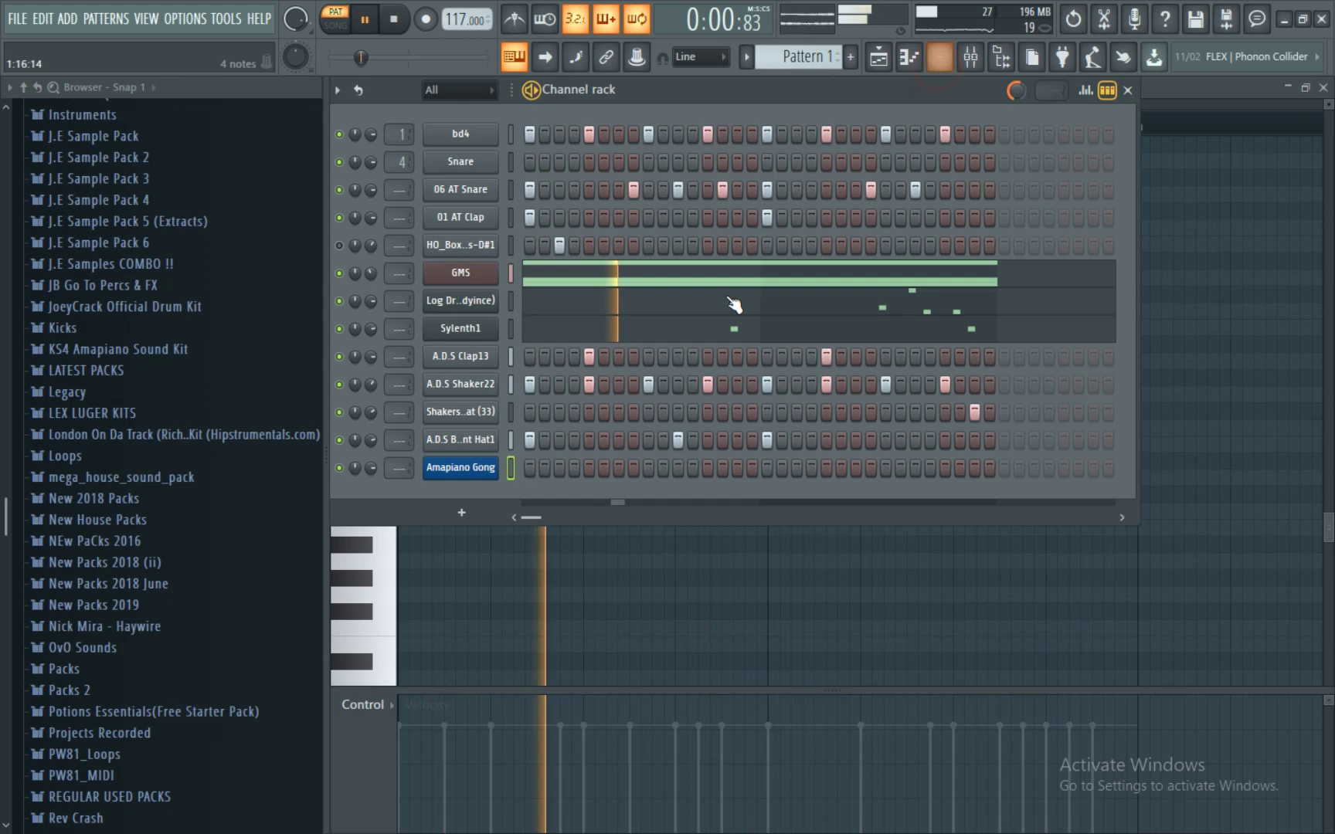
pyautogui.click(733, 280)
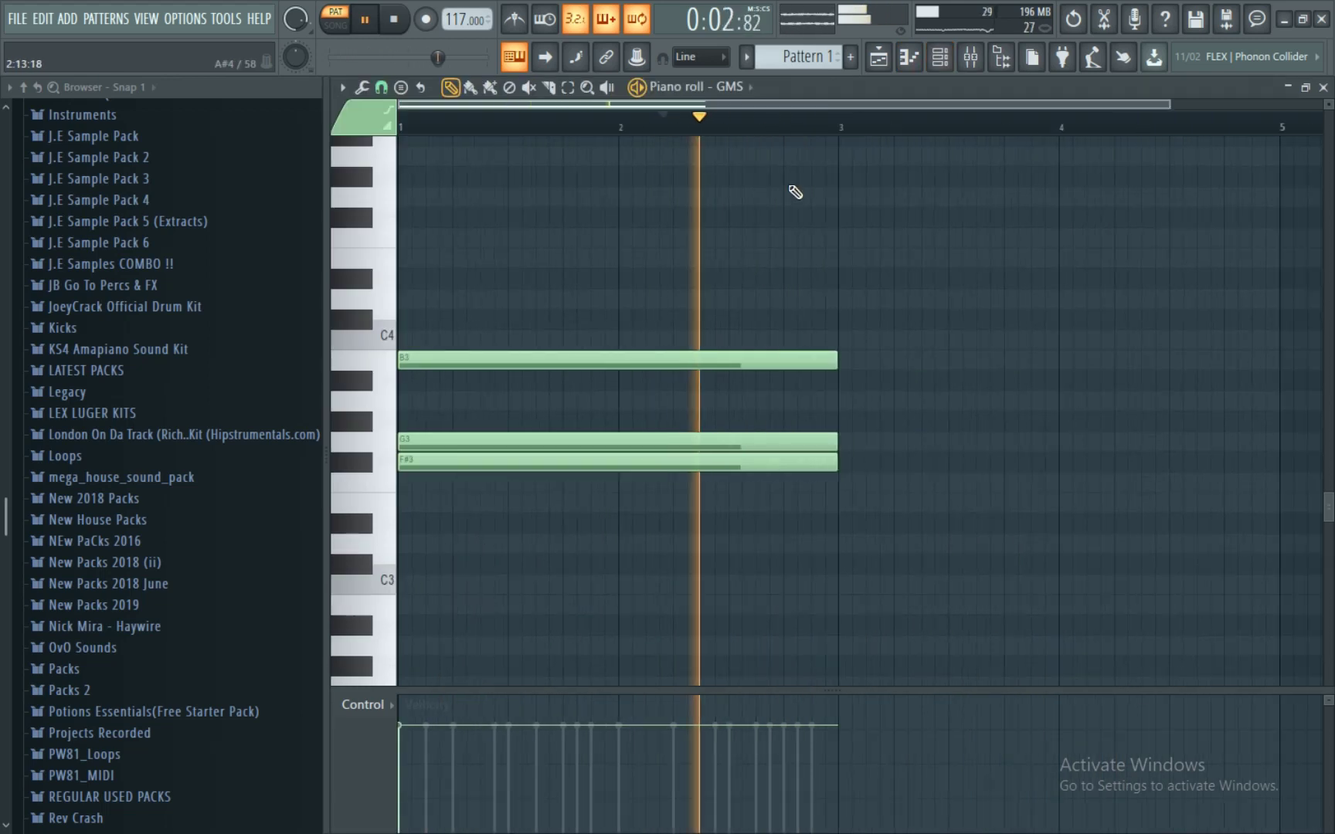
pyautogui.moveTo(828, 271); pyautogui.dragTo(670, 501)
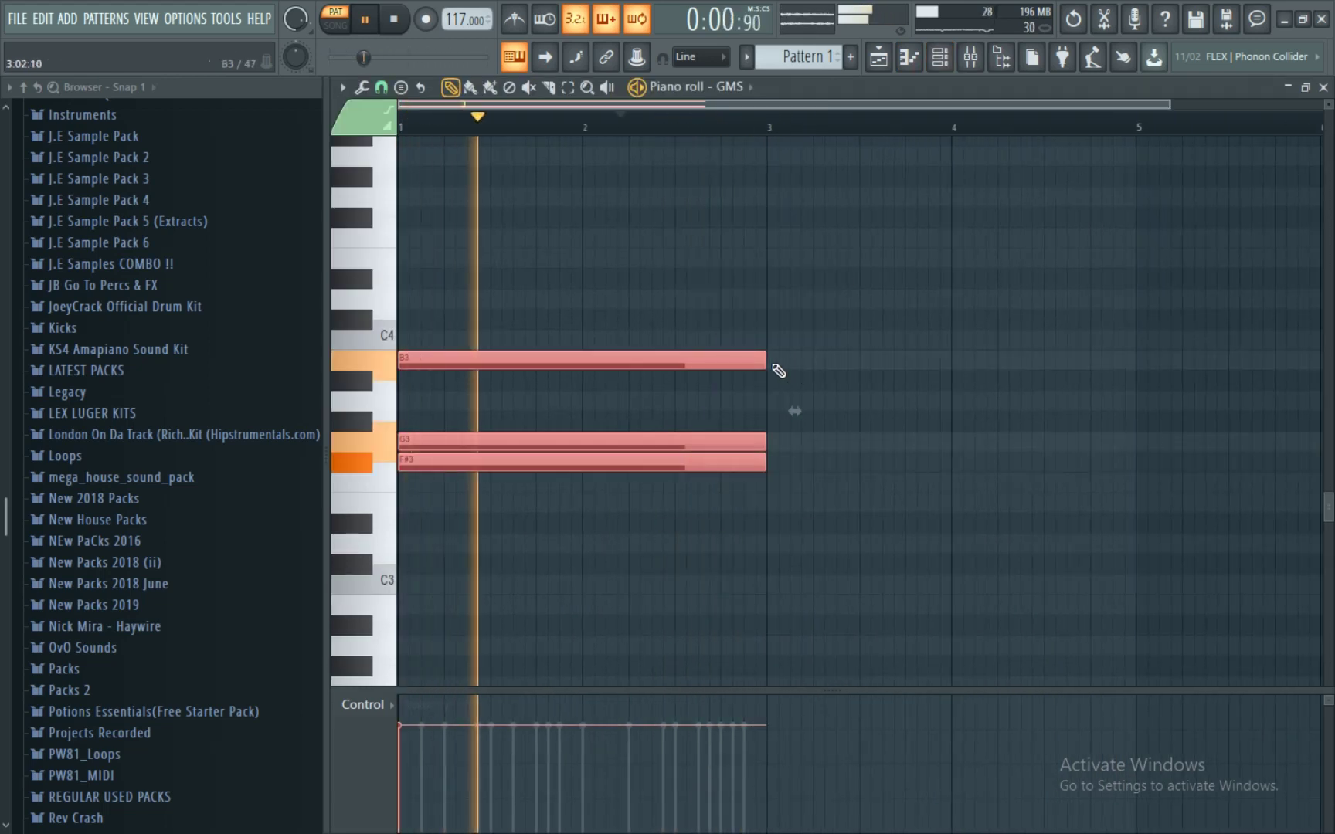
pyautogui.moveTo(764, 363); pyautogui.dragTo(1133, 370)
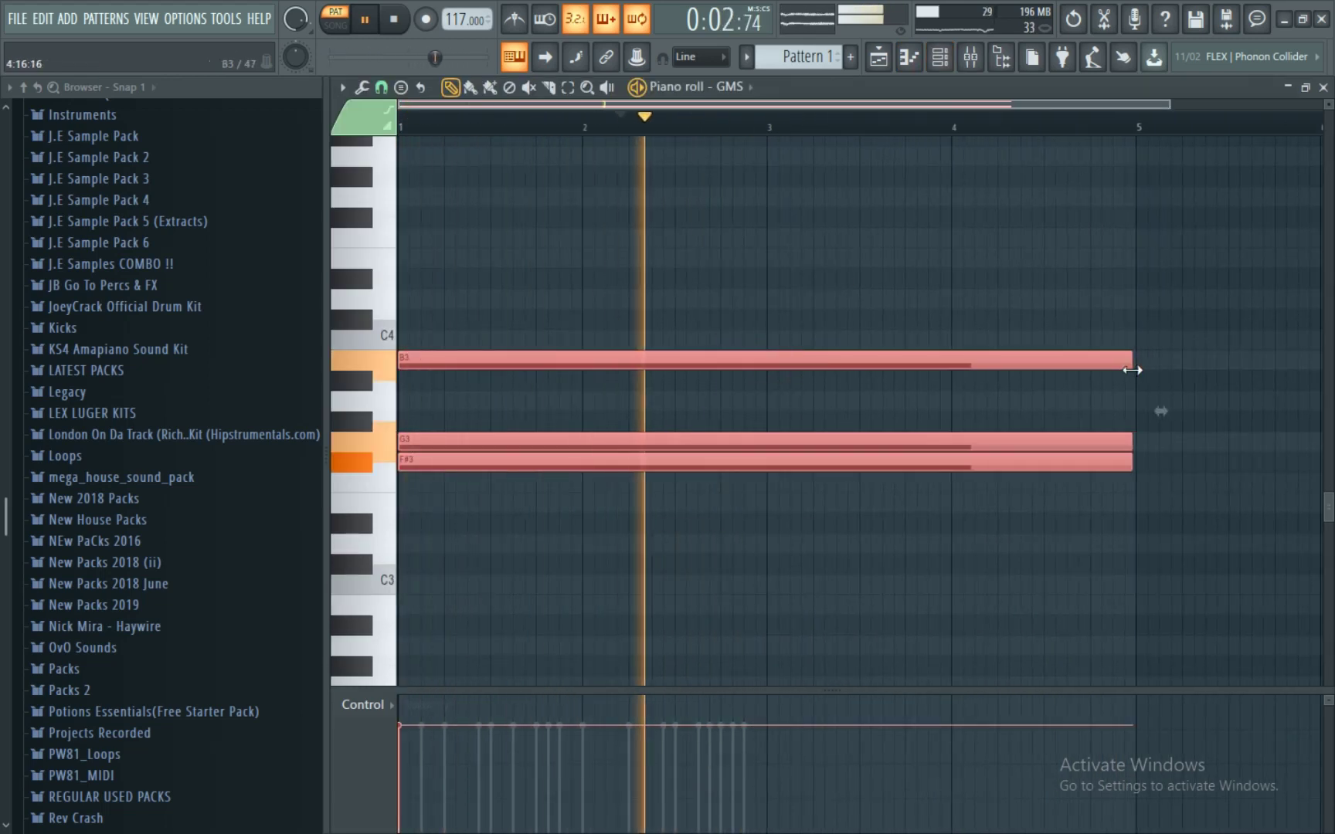
# - Fill the bd4 kick channel with a hit on every fourth step across the lengthened pattern
pyautogui.click(939, 57)
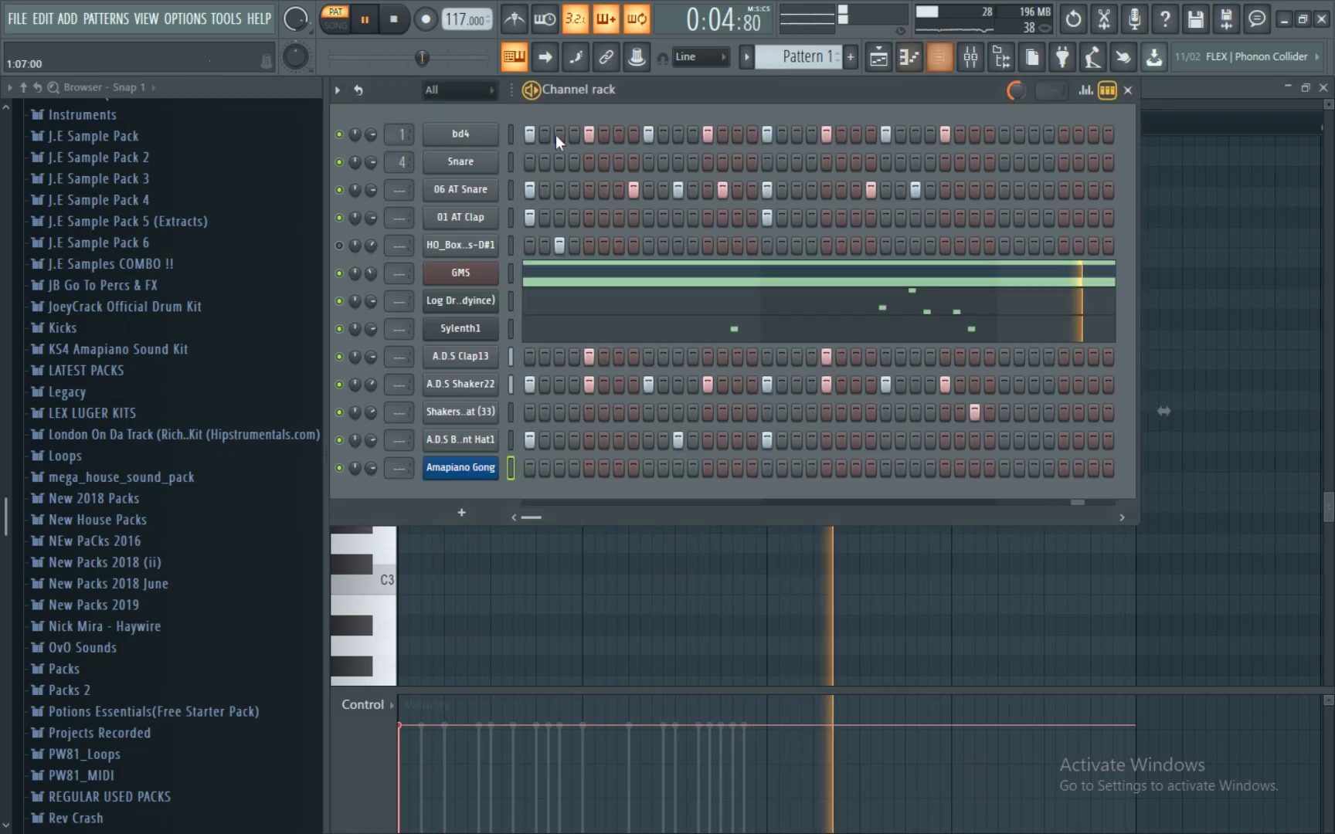
pyautogui.rightClick(475, 141)
pyautogui.click(789, 209)
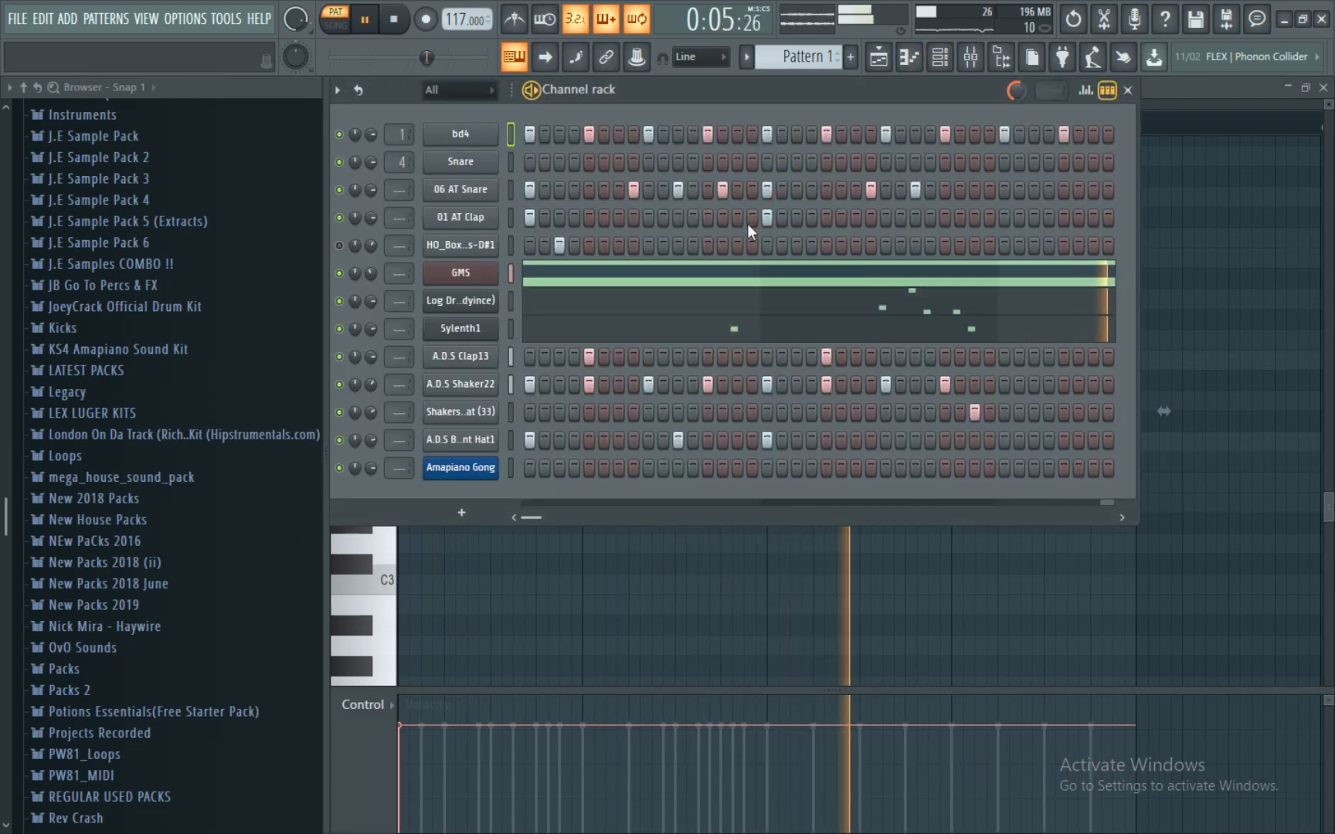
# - Copy the two-bar 06 AT Snare rhythm into bars 3 and 4 in its piano roll
pyautogui.rightClick(479, 190)
pyautogui.click(536, 190)
pyautogui.moveTo(813, 462); pyautogui.dragTo(471, 376)
pyautogui.moveTo(531, 416); pyautogui.dragTo(544, 425)
pyautogui.hotkey('ctrl', 'b')
pyautogui.moveTo(919, 414); pyautogui.dragTo(940, 415)
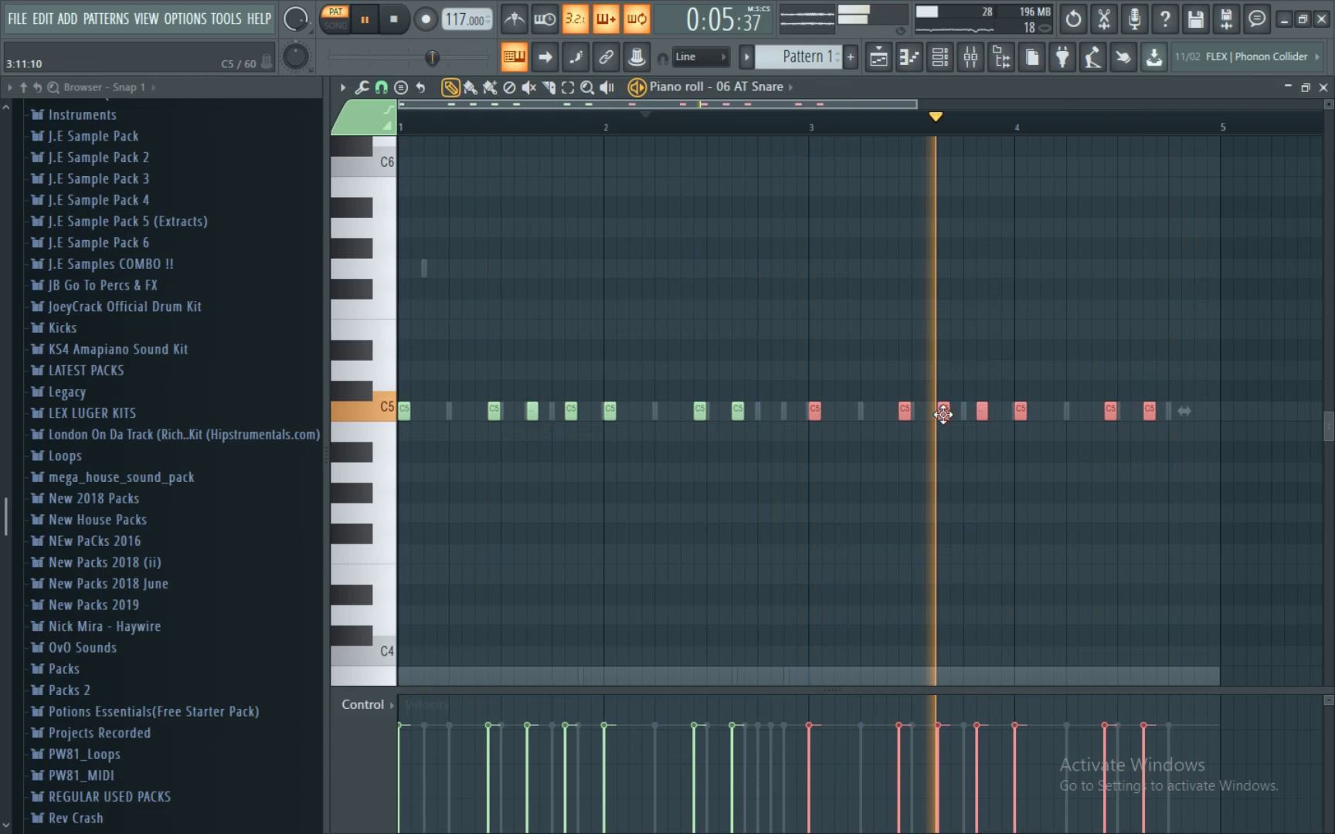
# - Copy the two 01 AT Clap notes to the starts of bars 3 and 4 in the piano roll
pyautogui.press('F6')
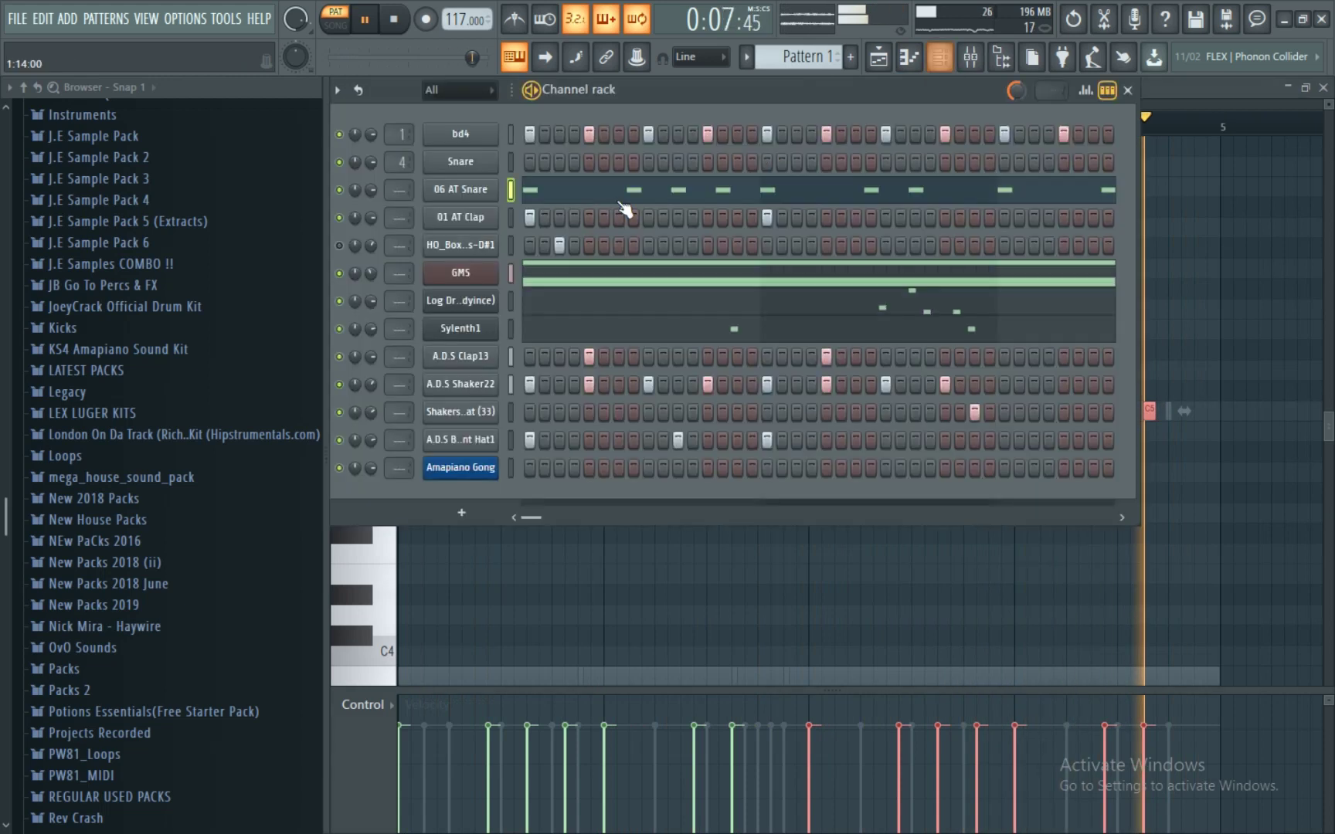
pyautogui.rightClick(464, 218)
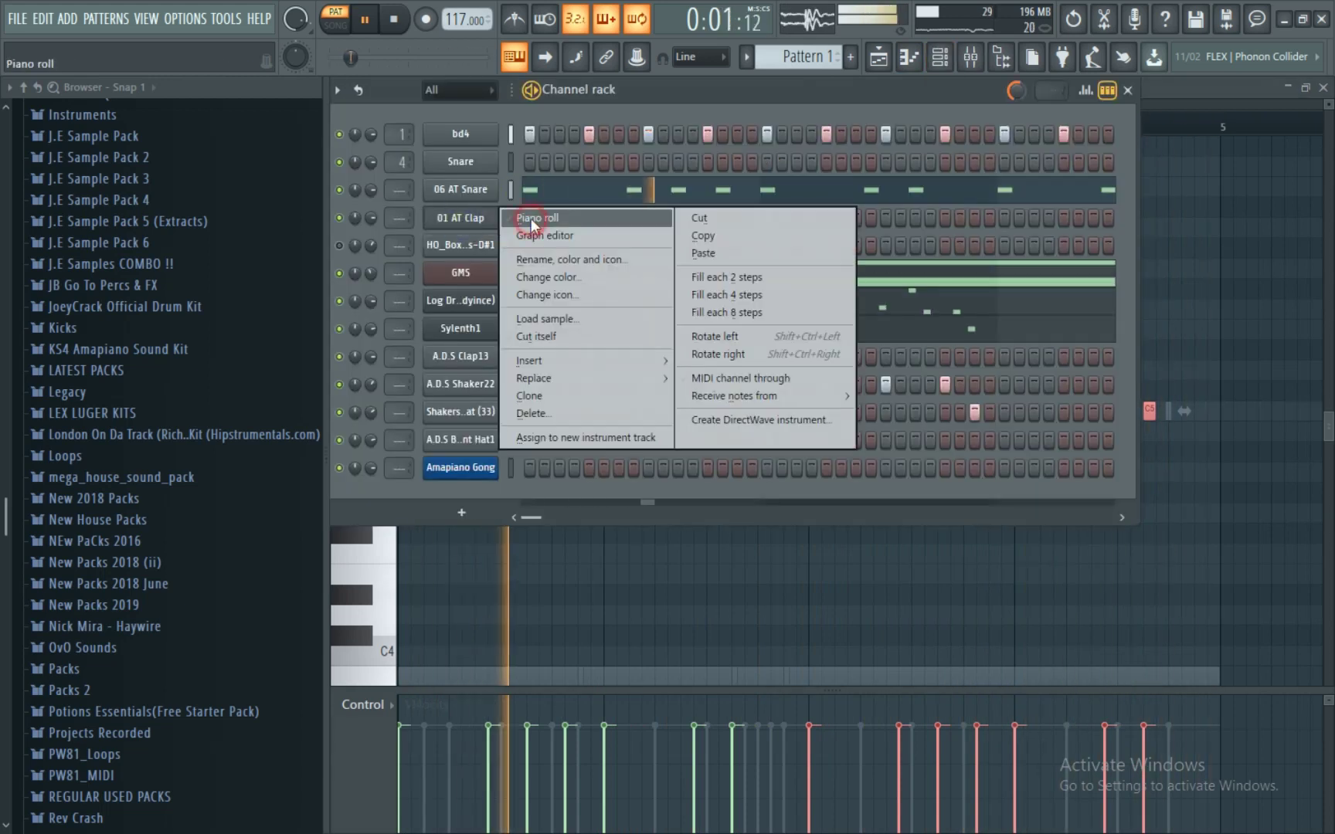
pyautogui.click(532, 224)
pyautogui.moveTo(741, 371); pyautogui.dragTo(324, 519)
pyautogui.moveTo(608, 411); pyautogui.dragTo(1018, 423)
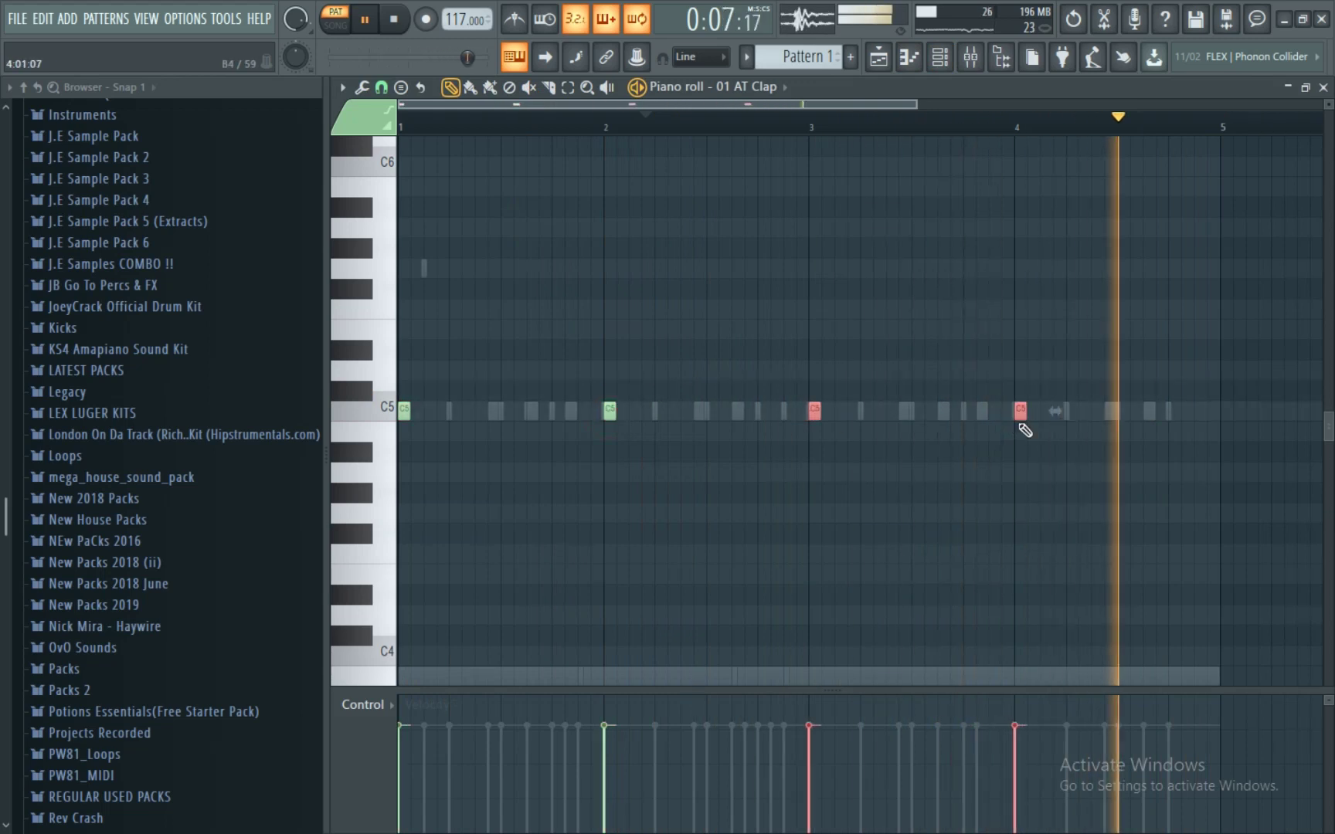
pyautogui.click(953, 396)
# - Copy the two Sylenth1 notes near the ends of bars 1 and 2 to the same positions in bars 3 and 4
pyautogui.click(940, 59)
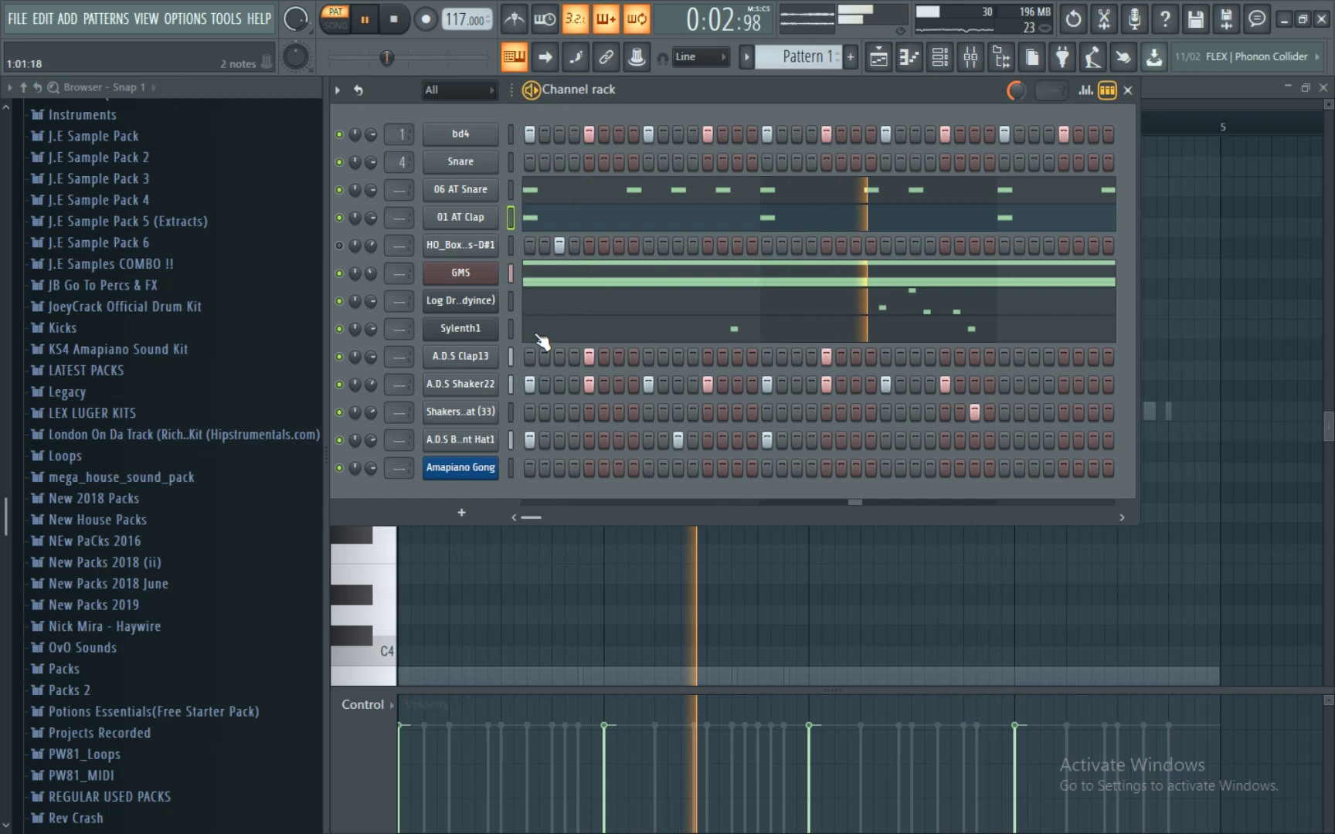
pyautogui.click(544, 336)
pyautogui.moveTo(935, 381); pyautogui.dragTo(526, 546)
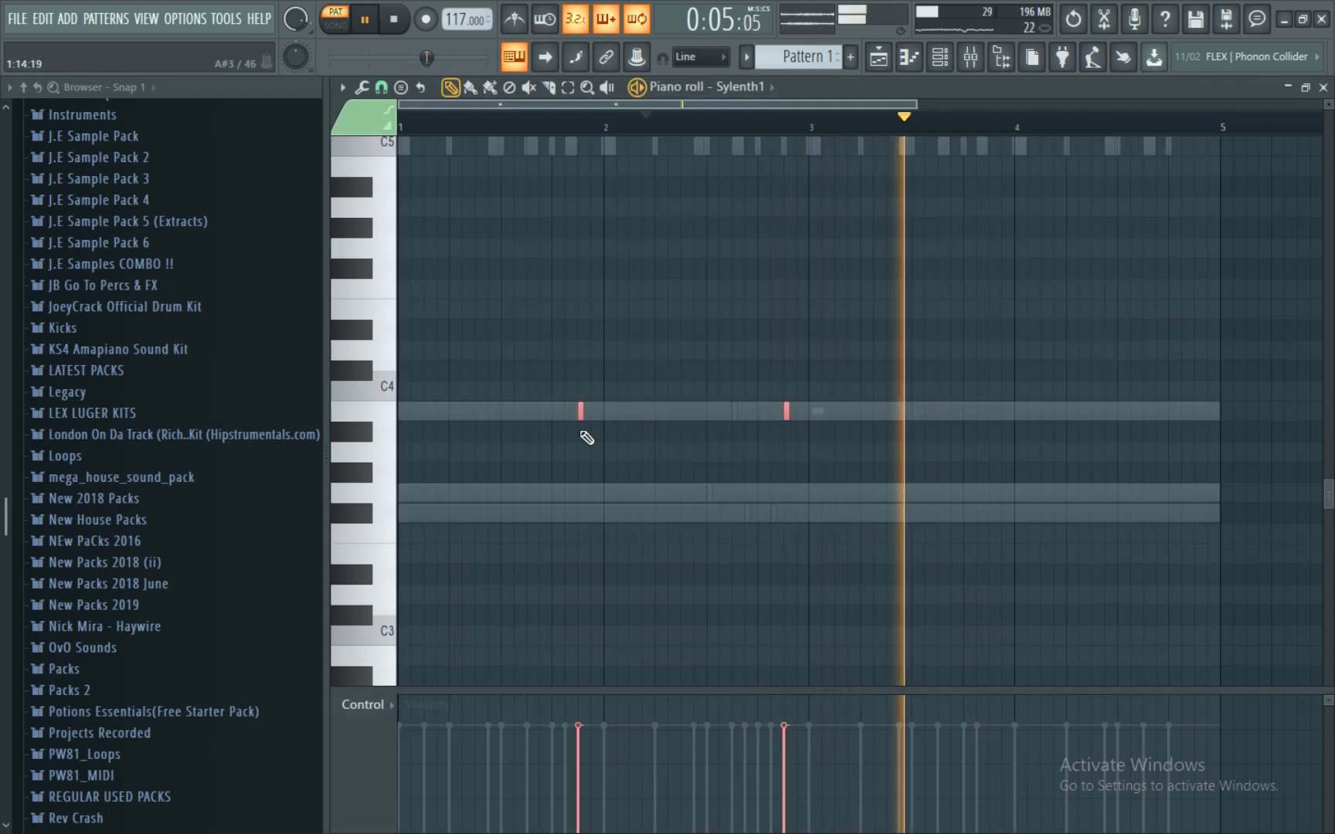
pyautogui.moveTo(581, 420); pyautogui.dragTo(993, 437)
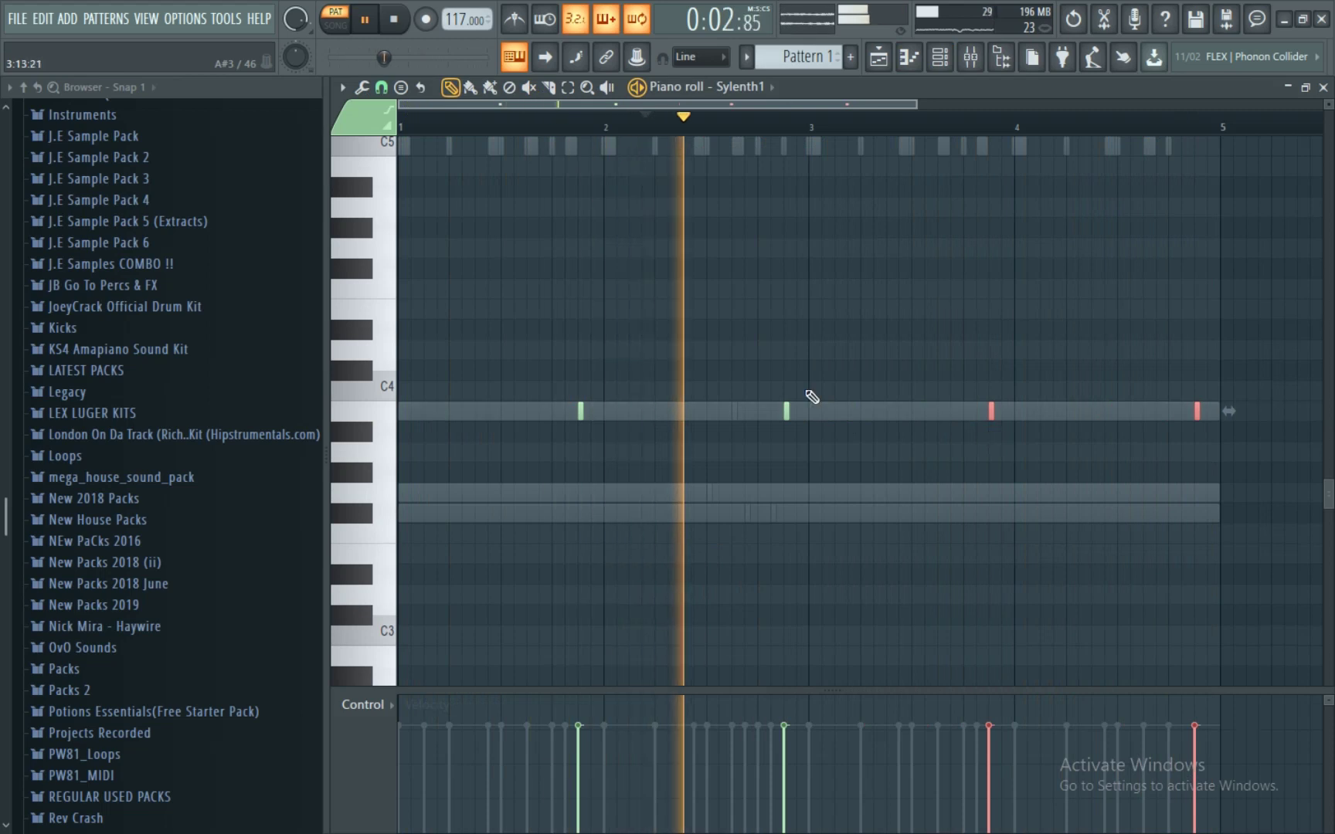
pyautogui.hotkey('ctrl', 'd')
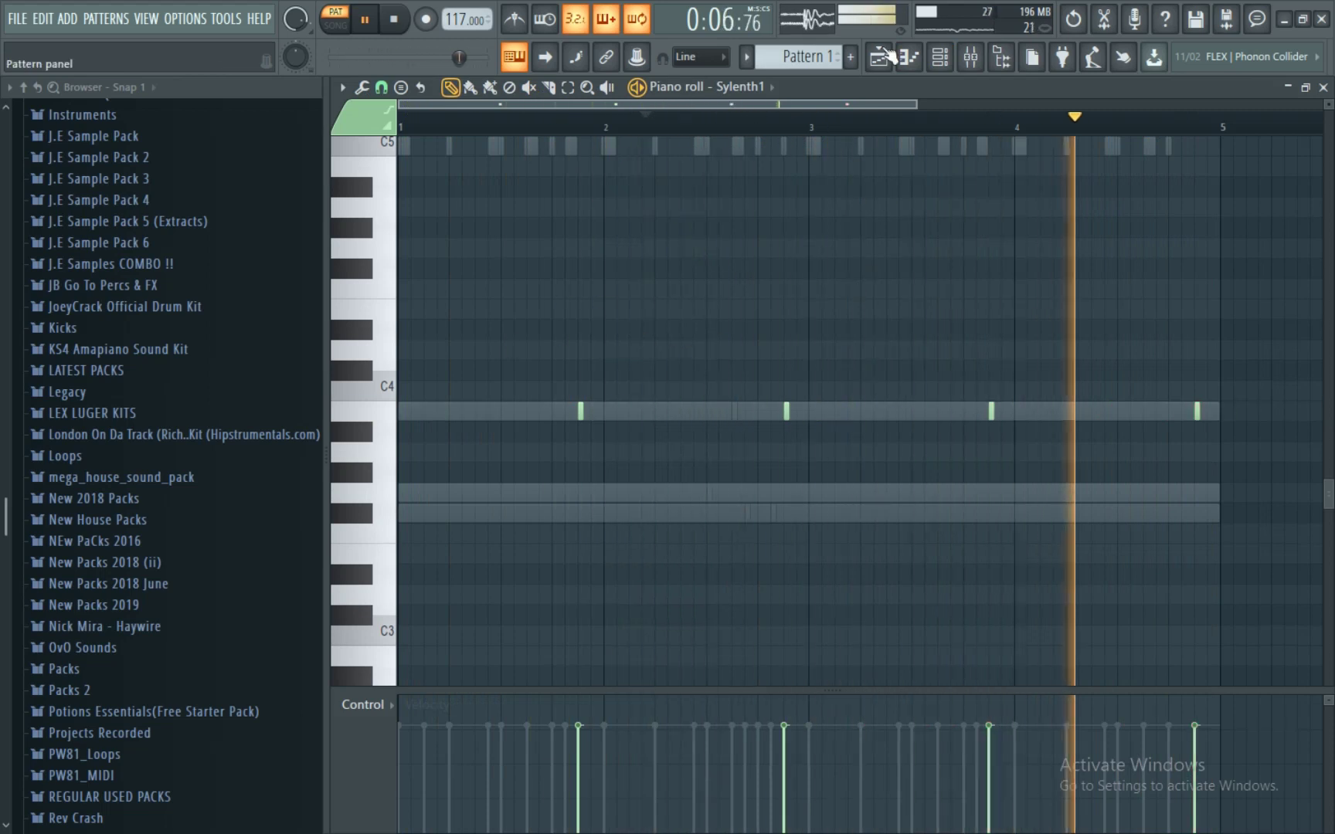
# - Copy the two-bar A.D.S Shaker22 rhythm into bars 3 and 4 in its piano roll
pyautogui.click(941, 65)
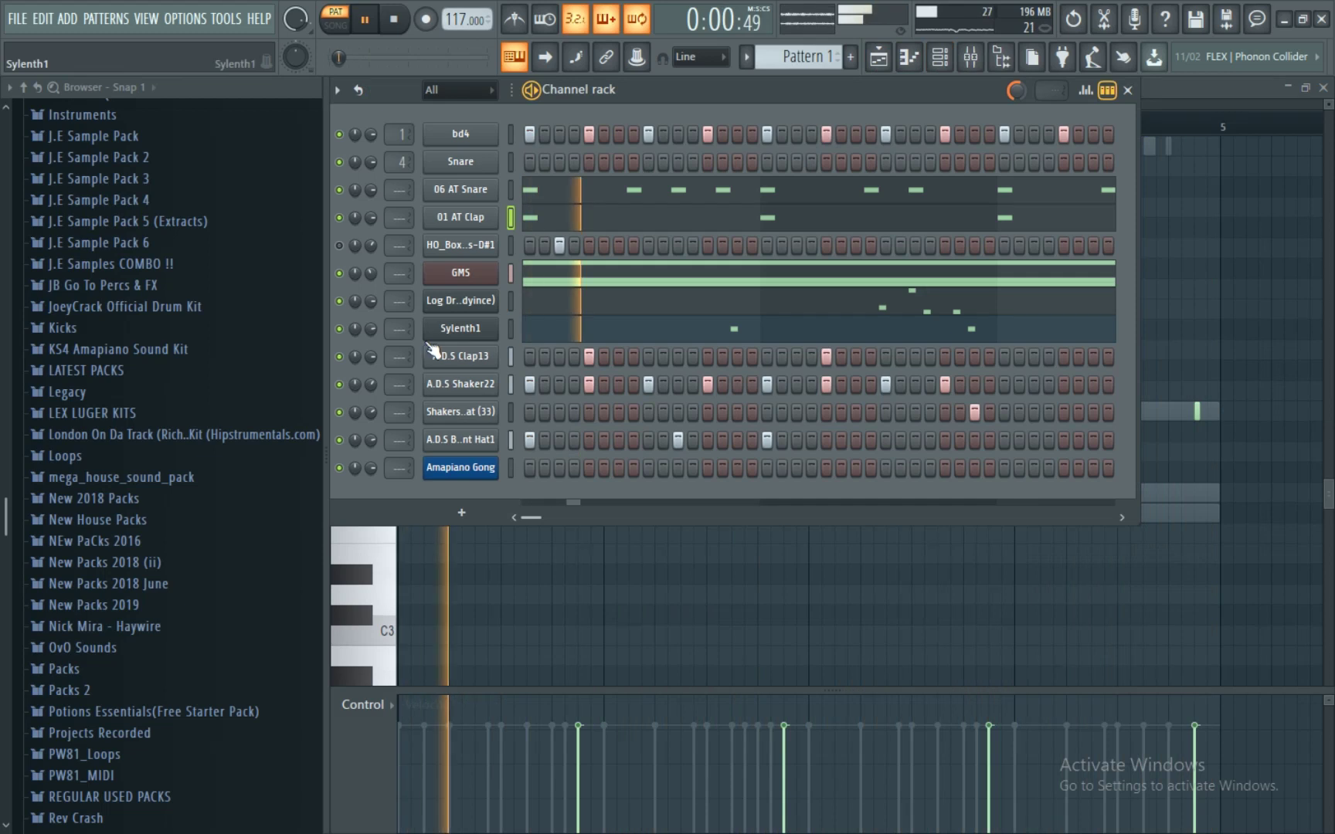
pyautogui.rightClick(482, 384)
pyautogui.click(553, 386)
pyautogui.moveTo(894, 361); pyautogui.dragTo(335, 513)
pyautogui.moveTo(456, 412)
pyautogui.mouseDown()
pyautogui.moveTo(486, 417)
pyautogui.moveTo(471, 418)
pyautogui.mouseUp()
pyautogui.hotkey('ctrl', 'b')
pyautogui.hotkey('shift', 'Down')
pyautogui.moveTo(854, 415); pyautogui.dragTo(866, 402)
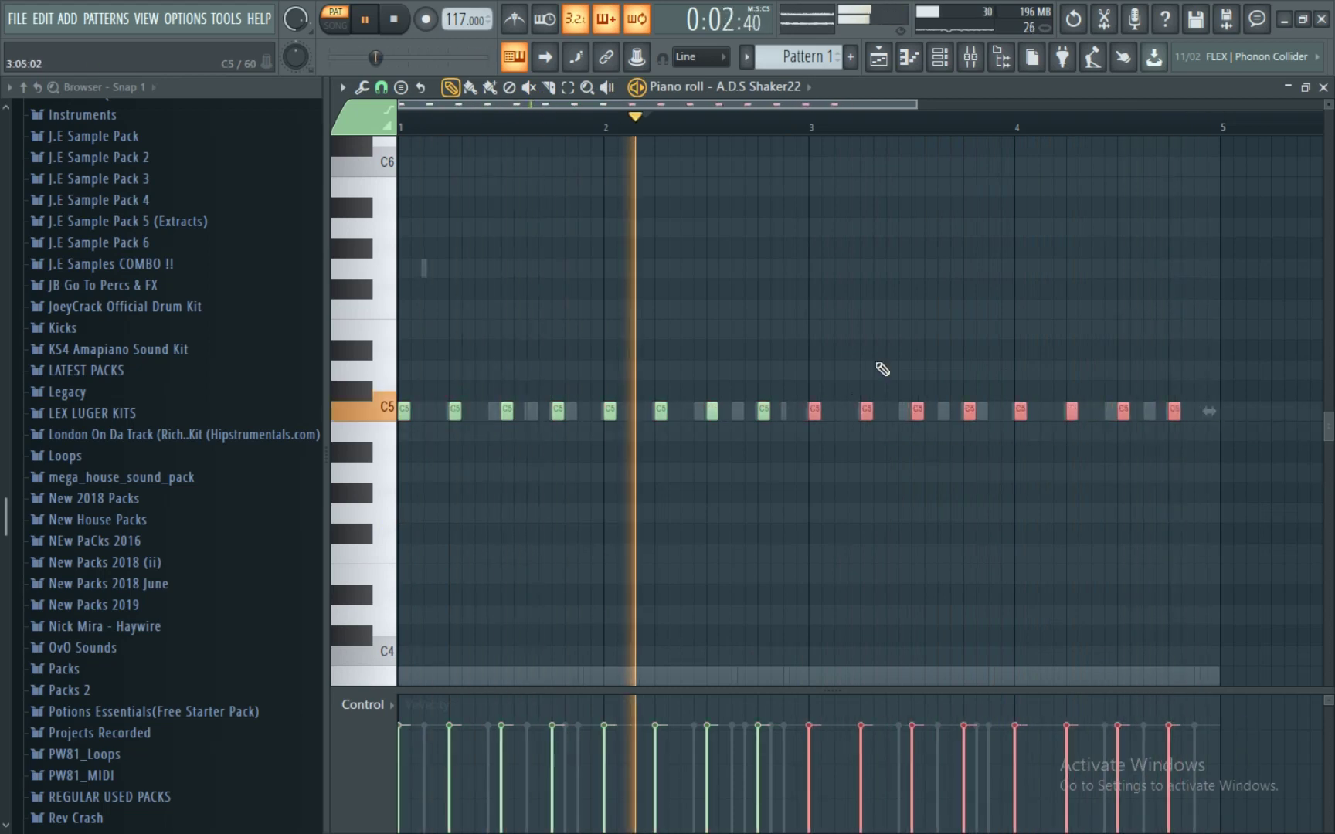
pyautogui.hotkey('ctrl', 'd')
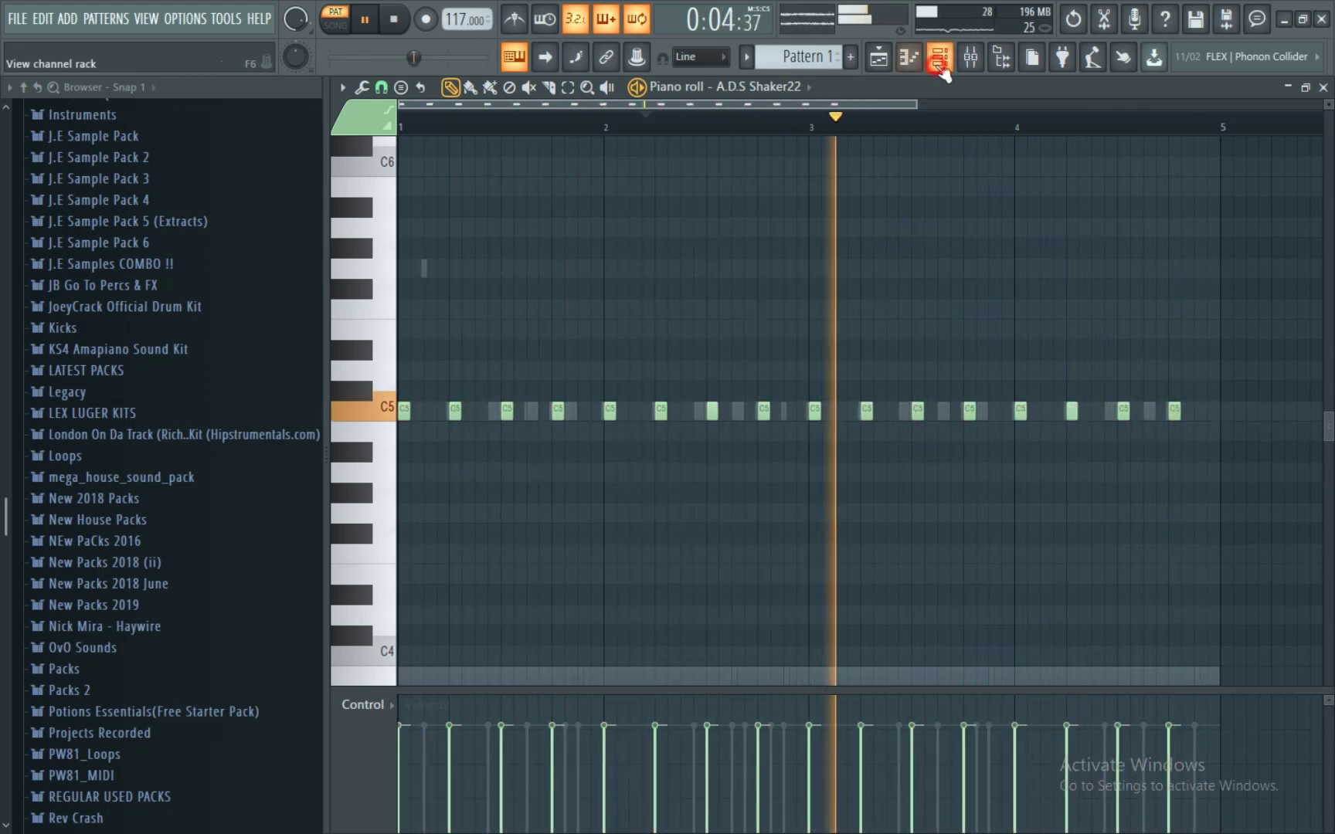
# - Open the Amapiano Gong channel in the piano roll and place a short B3 note in bar 3
pyautogui.click(940, 57)
pyautogui.rightClick(465, 483)
pyautogui.click(463, 472)
pyautogui.scroll(-3, 385, 537)
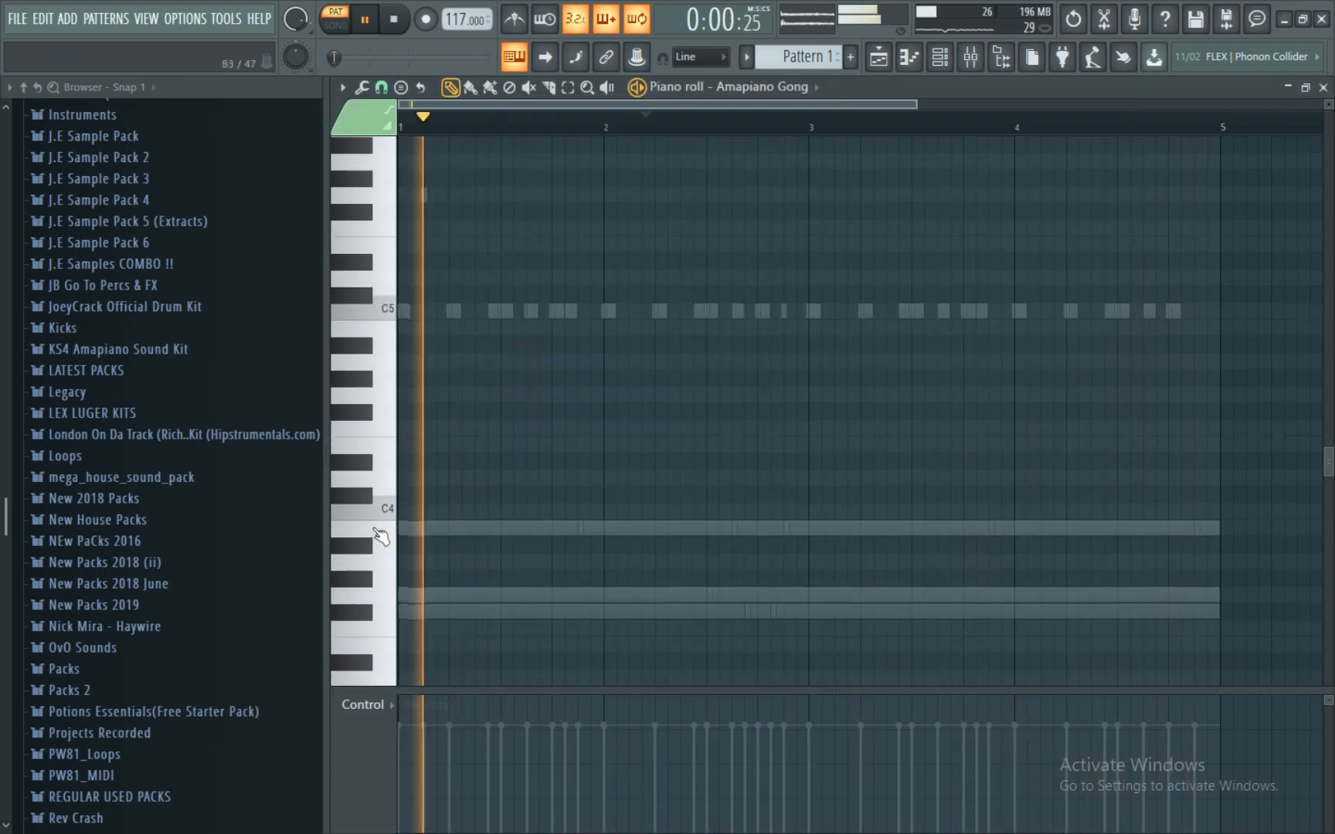
pyautogui.scroll(-2, 401, 543)
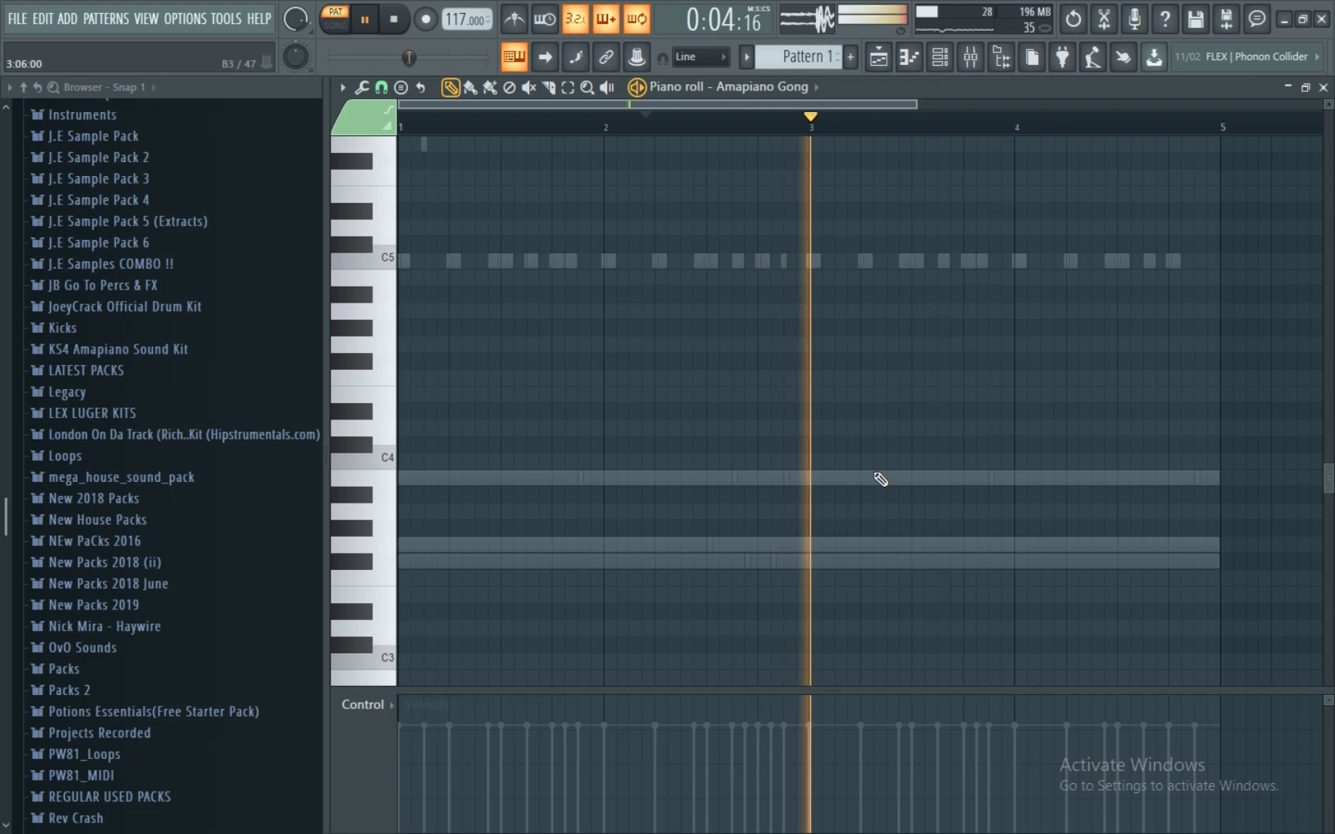
pyautogui.click(889, 478)
pyautogui.rightClick(897, 480)
pyautogui.click(875, 481)
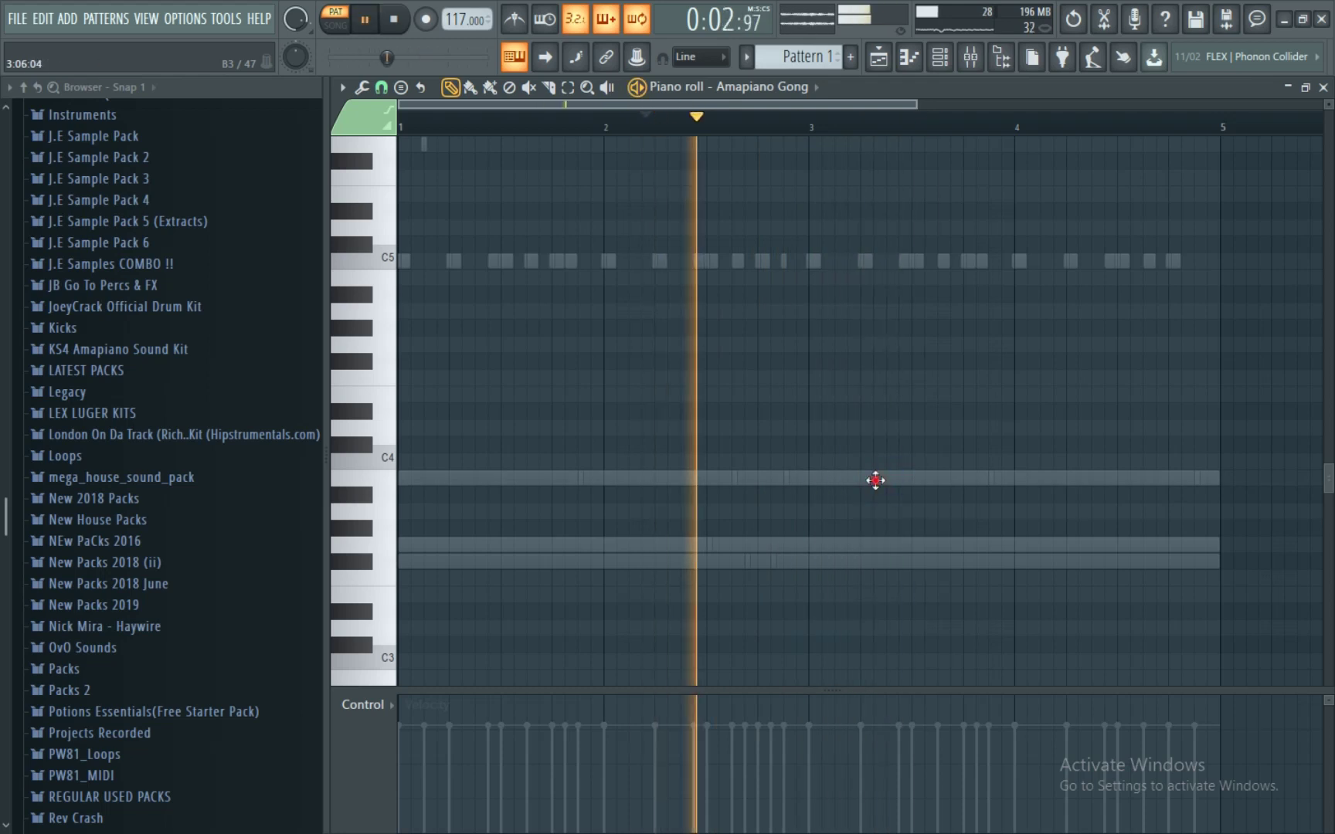
pyautogui.click(878, 480)
# - Add a gong note on F#3 in bar 2 and one on B3 late in bar 4, and transpose the part down an octave
pyautogui.scroll(-2, 908, 446)
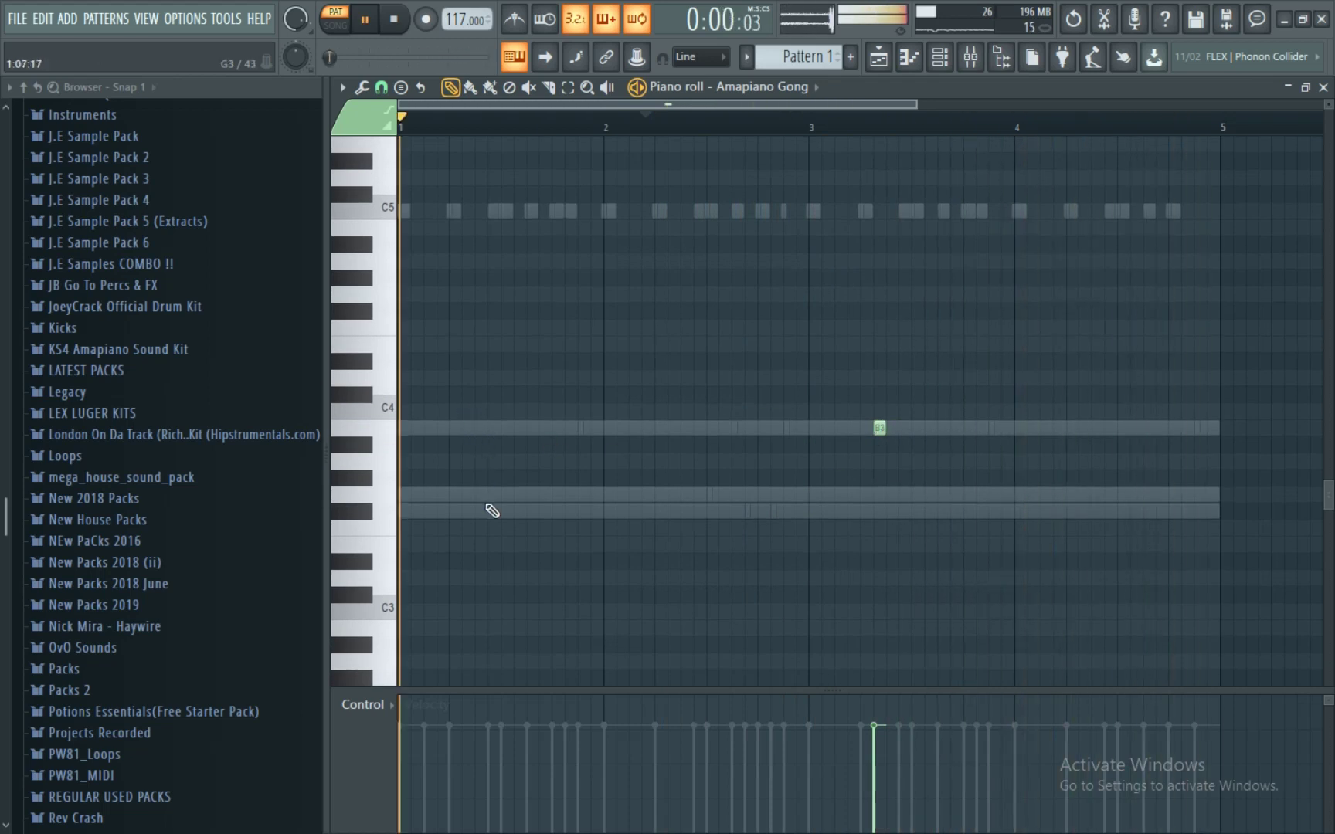
pyautogui.click(735, 511)
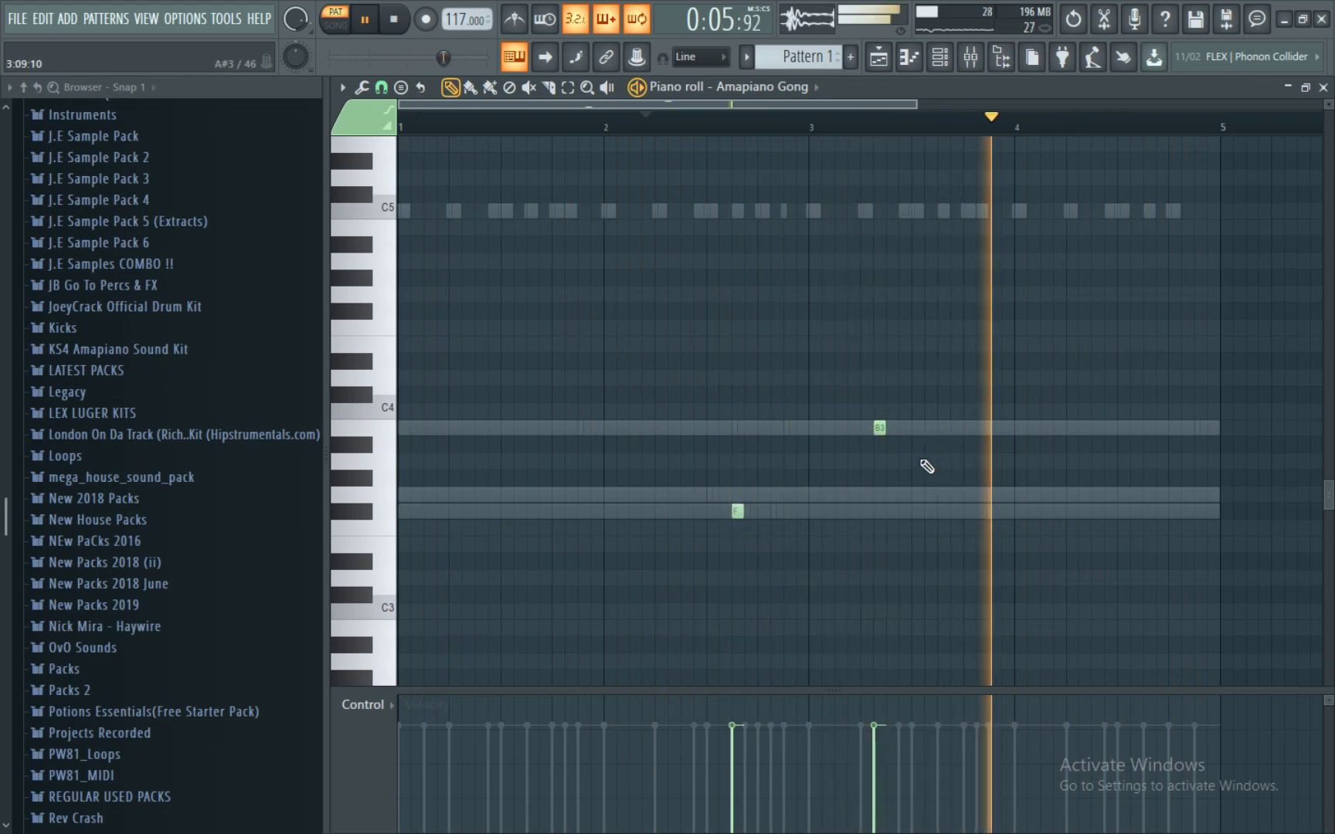
pyautogui.click(1187, 429)
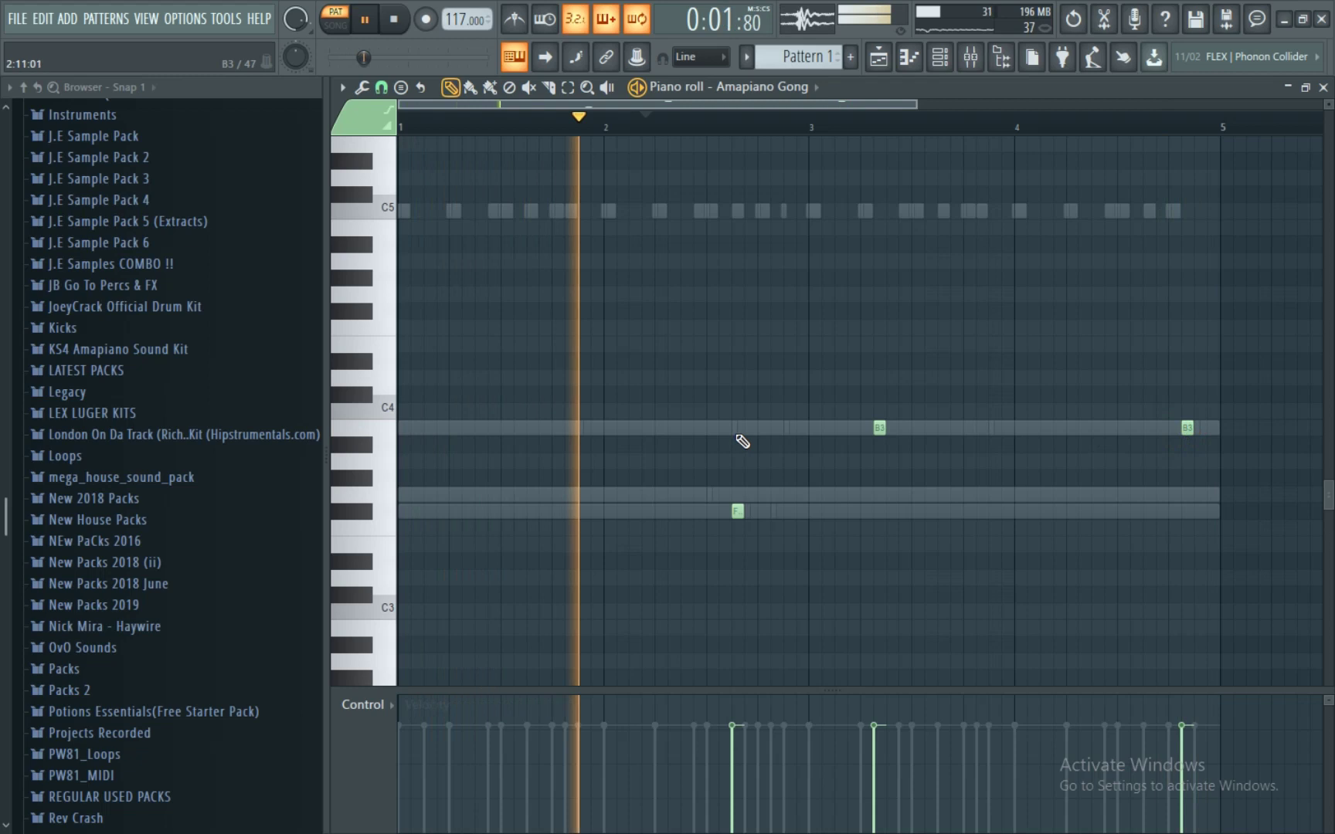
pyautogui.hotkey('ctrl', 'Down')
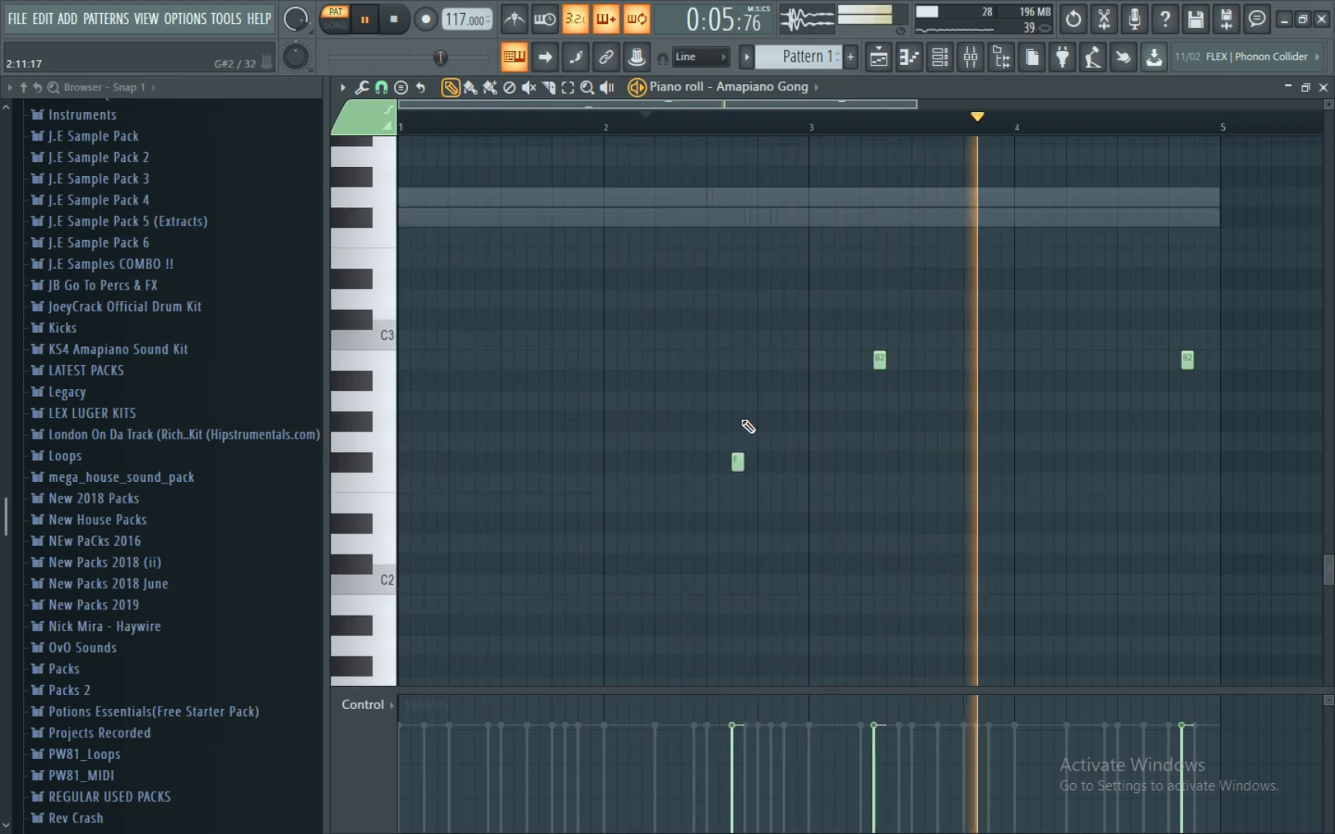
pyautogui.click(939, 56)
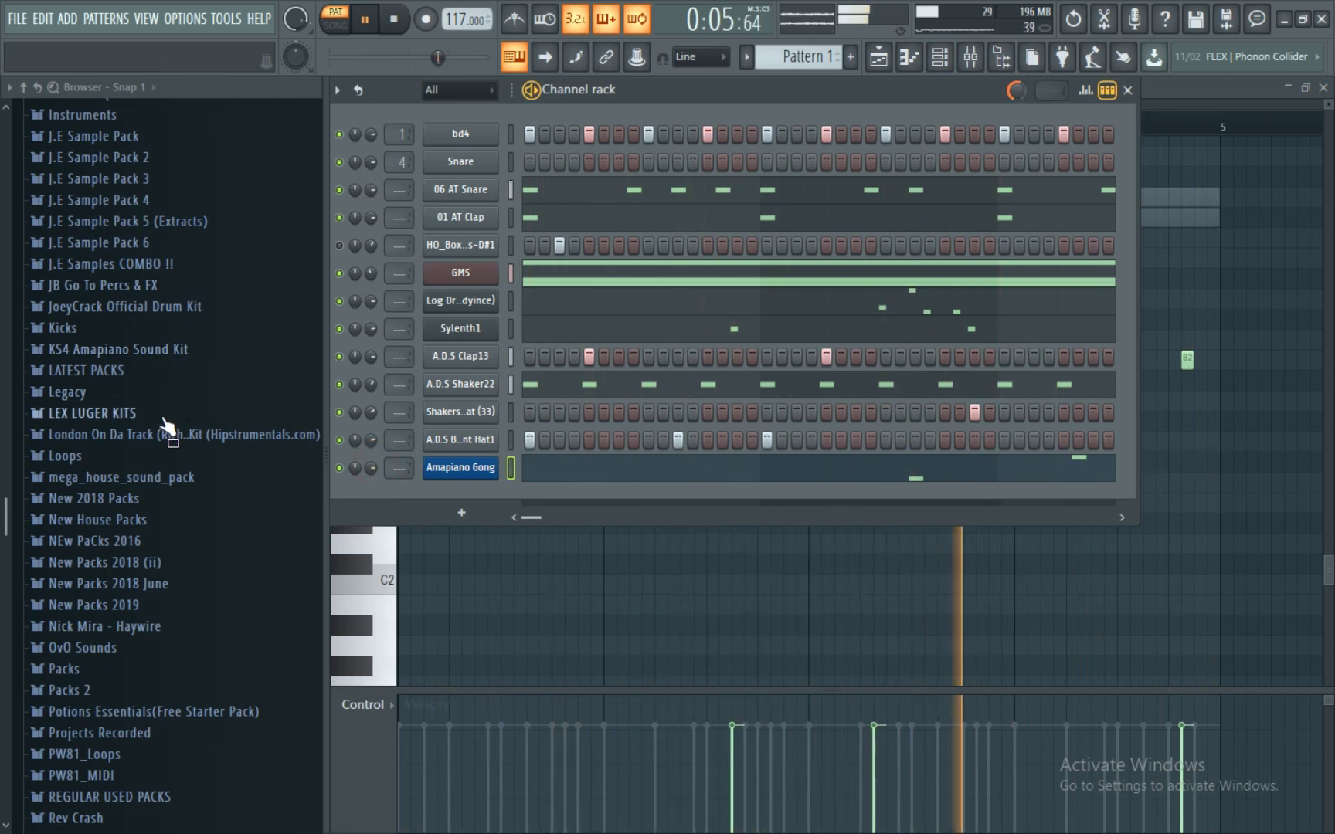
pyautogui.click(464, 512)
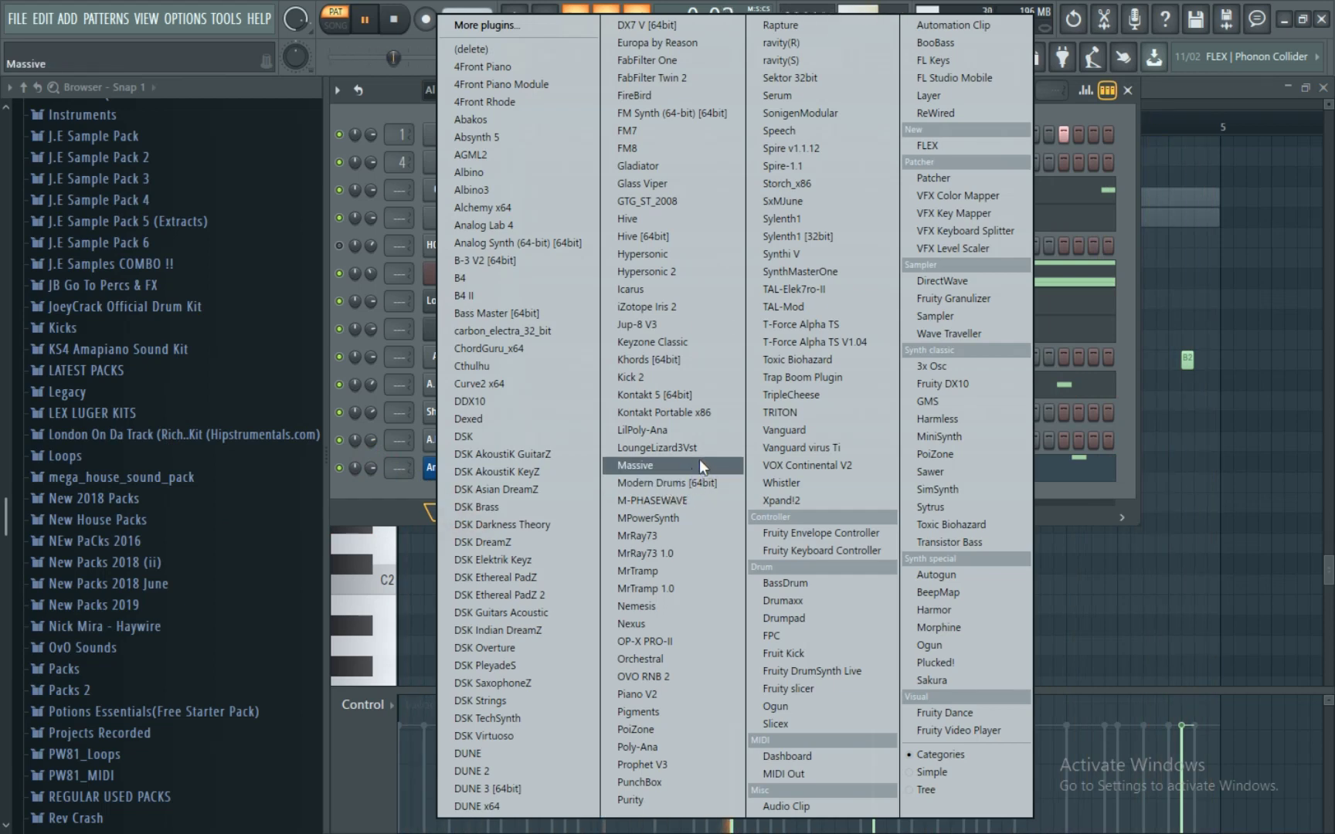
pyautogui.click(376, 501)
pyautogui.click(455, 507)
pyautogui.click(359, 506)
# - Find the EQ-Cs07 Shaker folder among the sample packs and audition its shakers, including Sh005C and Sh007C
pyautogui.scroll(2, 179, 313)
pyautogui.scroll(4, 179, 314)
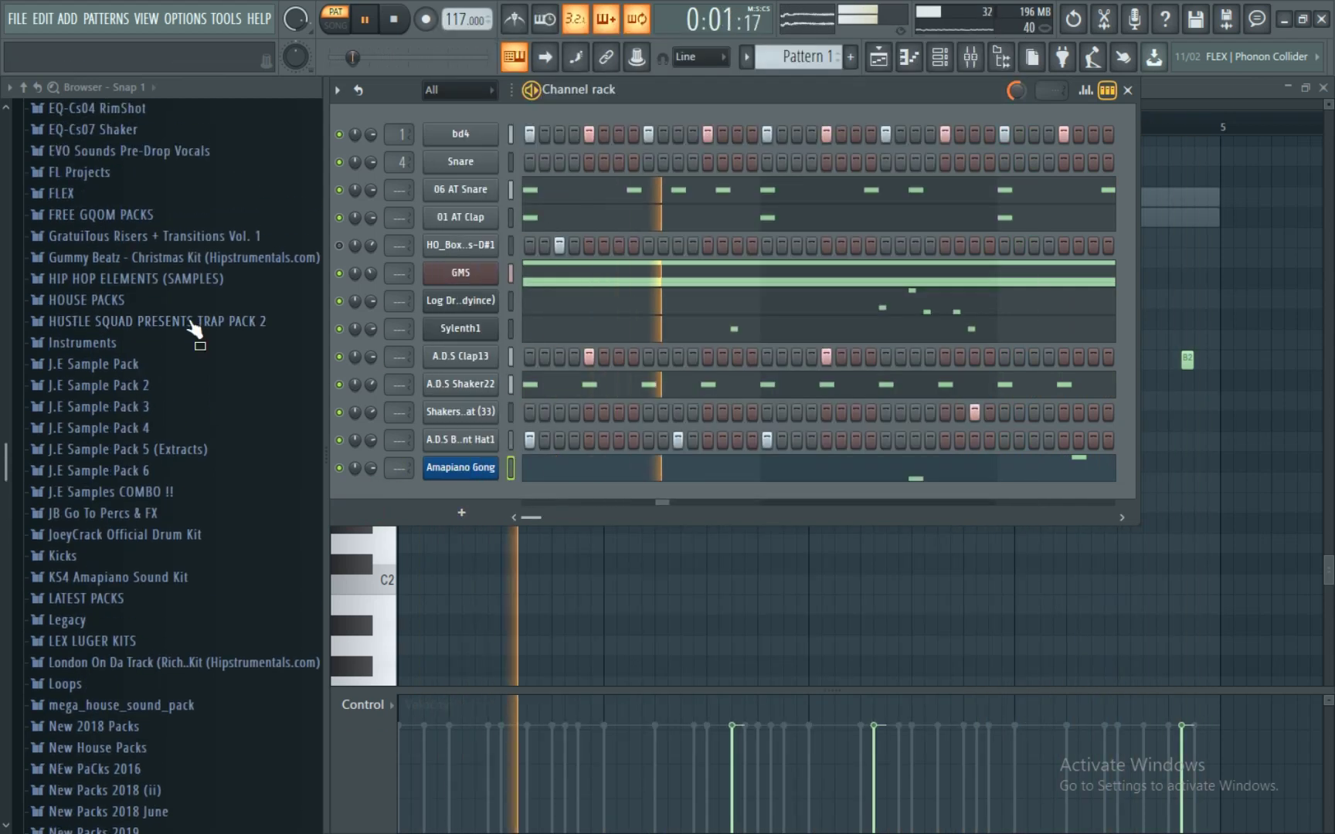
pyautogui.scroll(4, 137, 309)
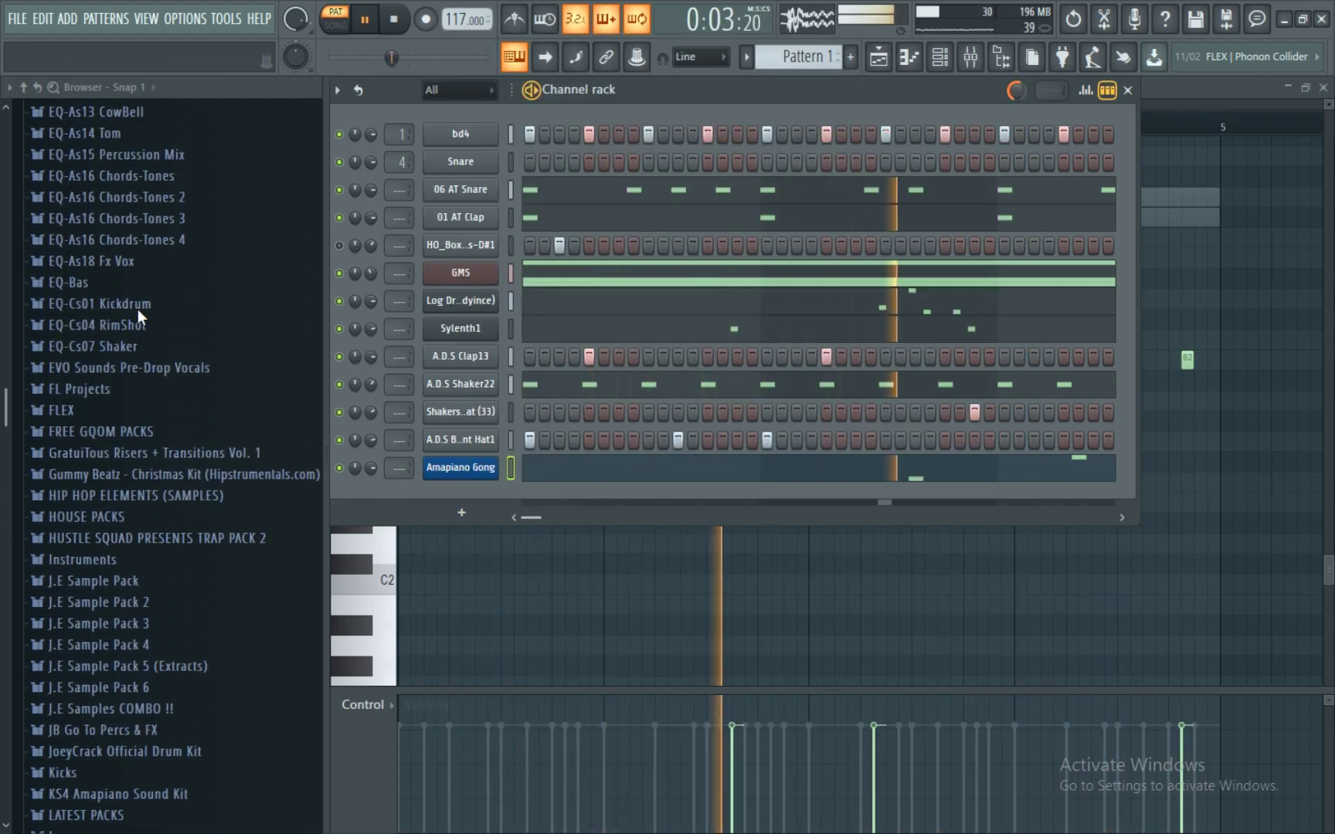
pyautogui.scroll(-3, 127, 416)
pyautogui.scroll(-1, 114, 379)
pyautogui.click(139, 254)
pyautogui.click(133, 294)
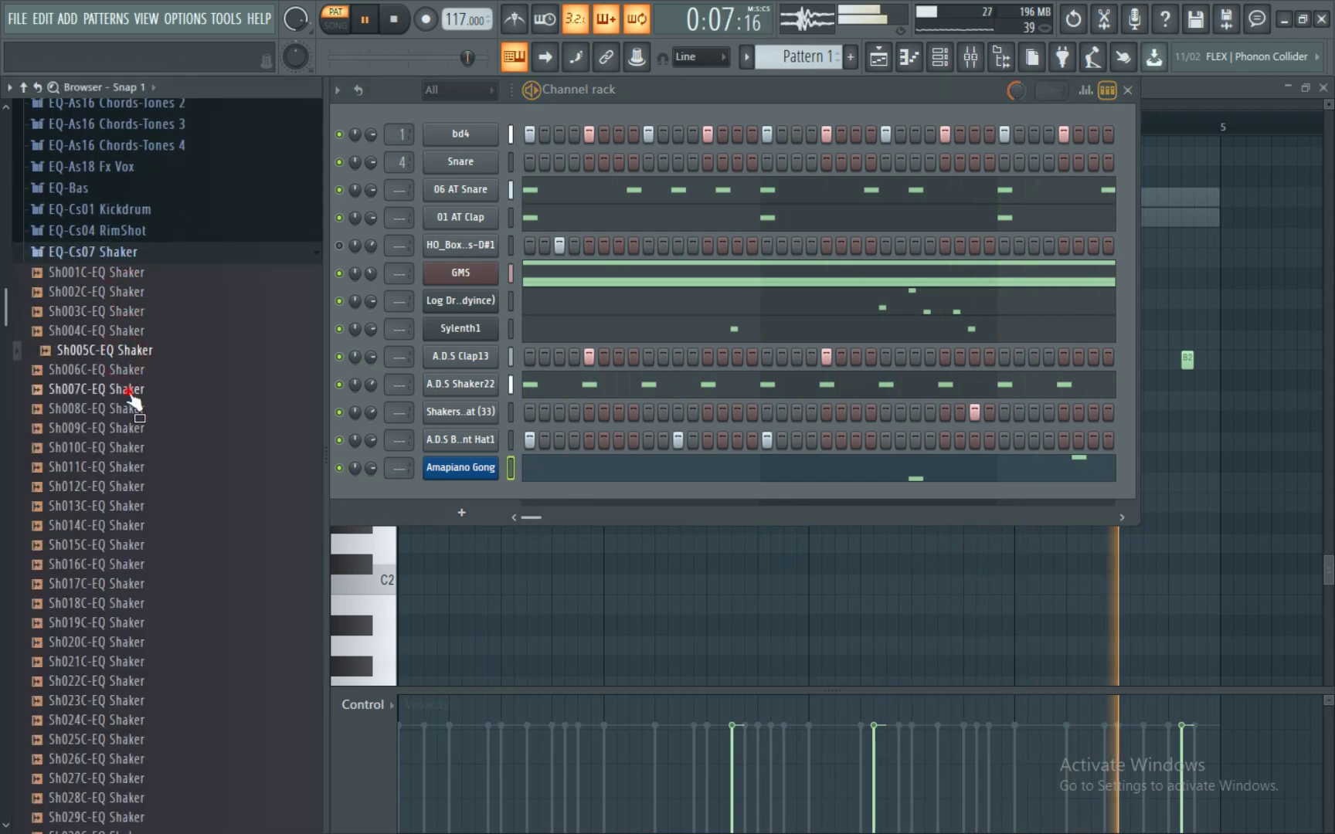
pyautogui.click(136, 351)
pyautogui.click(136, 391)
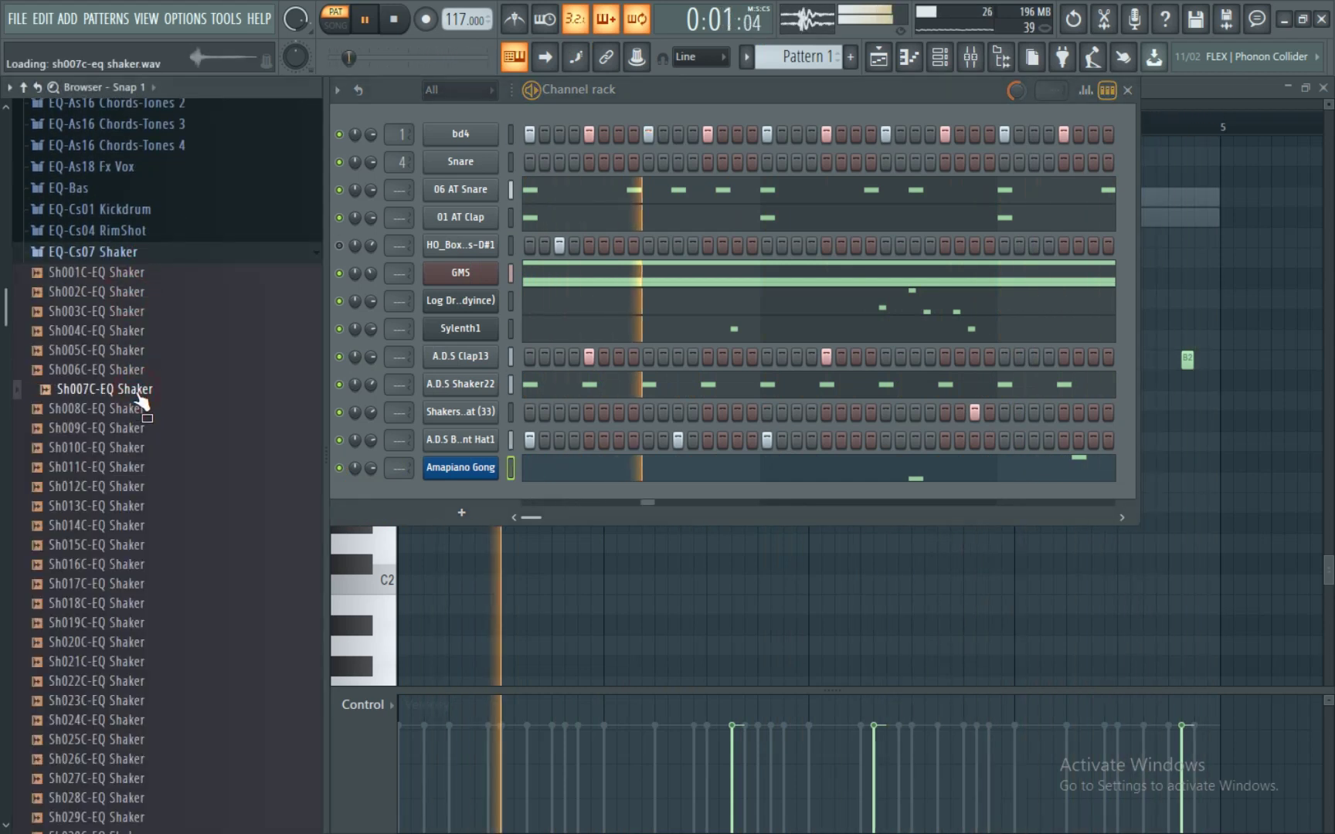
# - Add the Sh007C-EQ Shaker sample as a new channel with hits every fourth step from step 3, at 43% volume
pyautogui.moveTo(462, 495); pyautogui.dragTo(462, 495)
pyautogui.rightClick(463, 496)
pyautogui.click(737, 572)
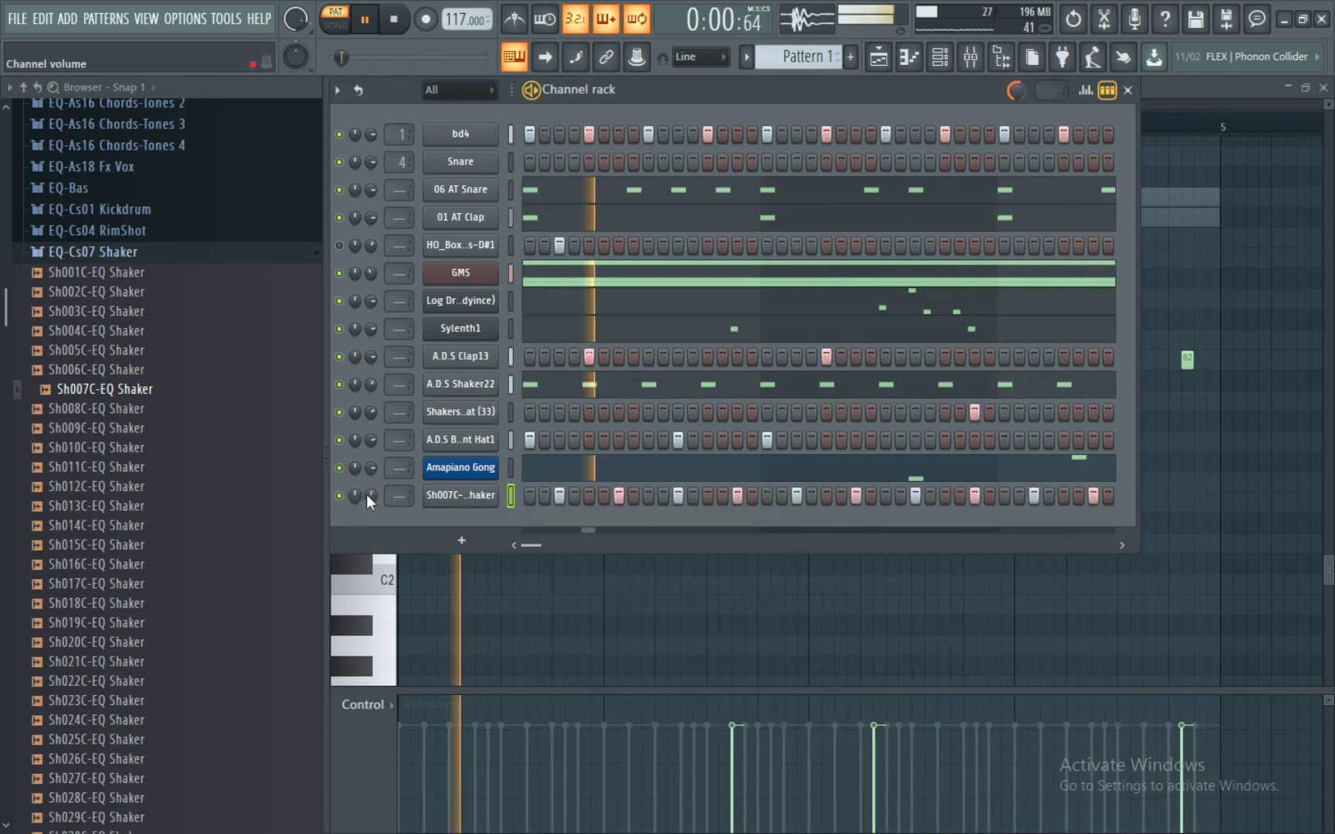
pyautogui.moveTo(370, 493); pyautogui.dragTo(369, 498)
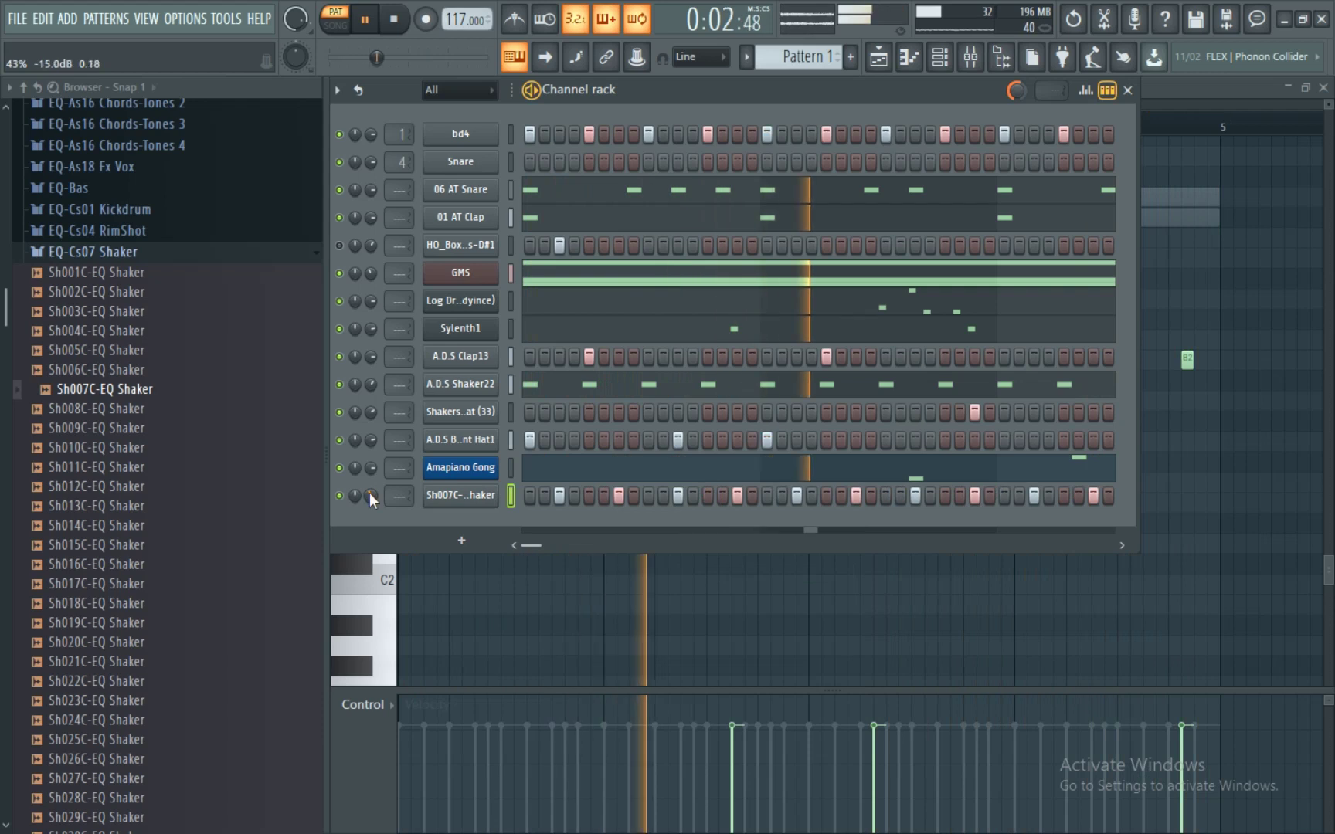
# - Set the echo delay feed of the Sh007C-EQ Shaker channel to 13% and close its settings
pyautogui.click(437, 496)
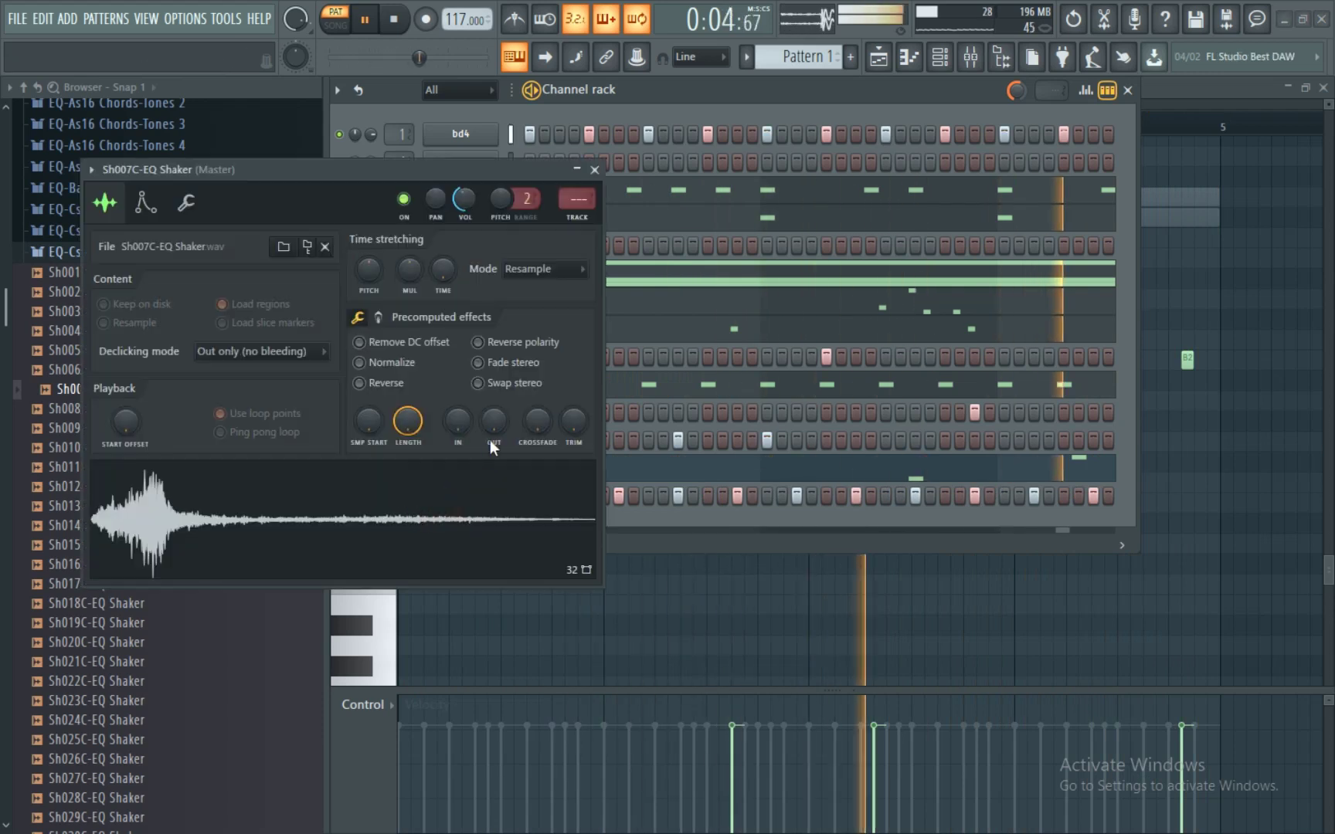
pyautogui.click(152, 205)
pyautogui.click(186, 202)
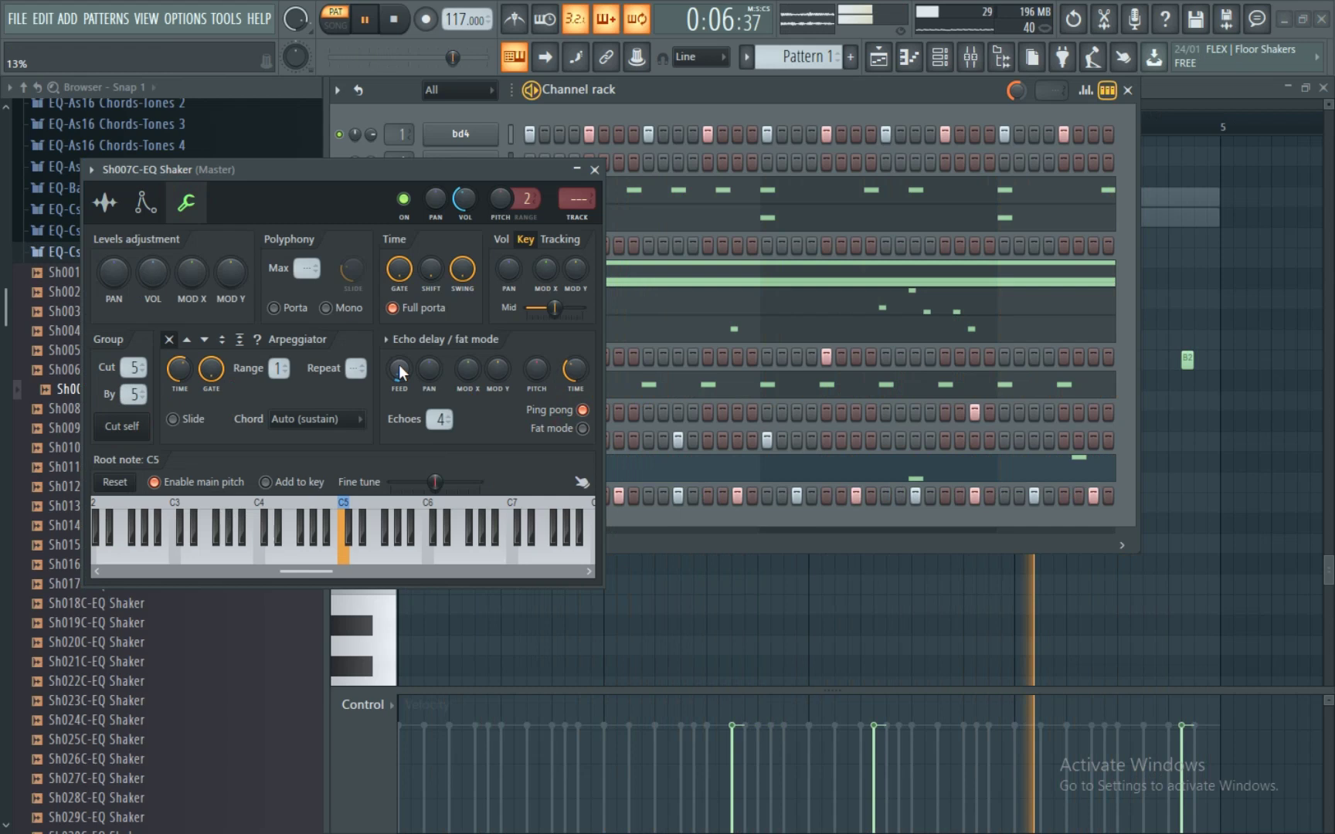
pyautogui.click(594, 169)
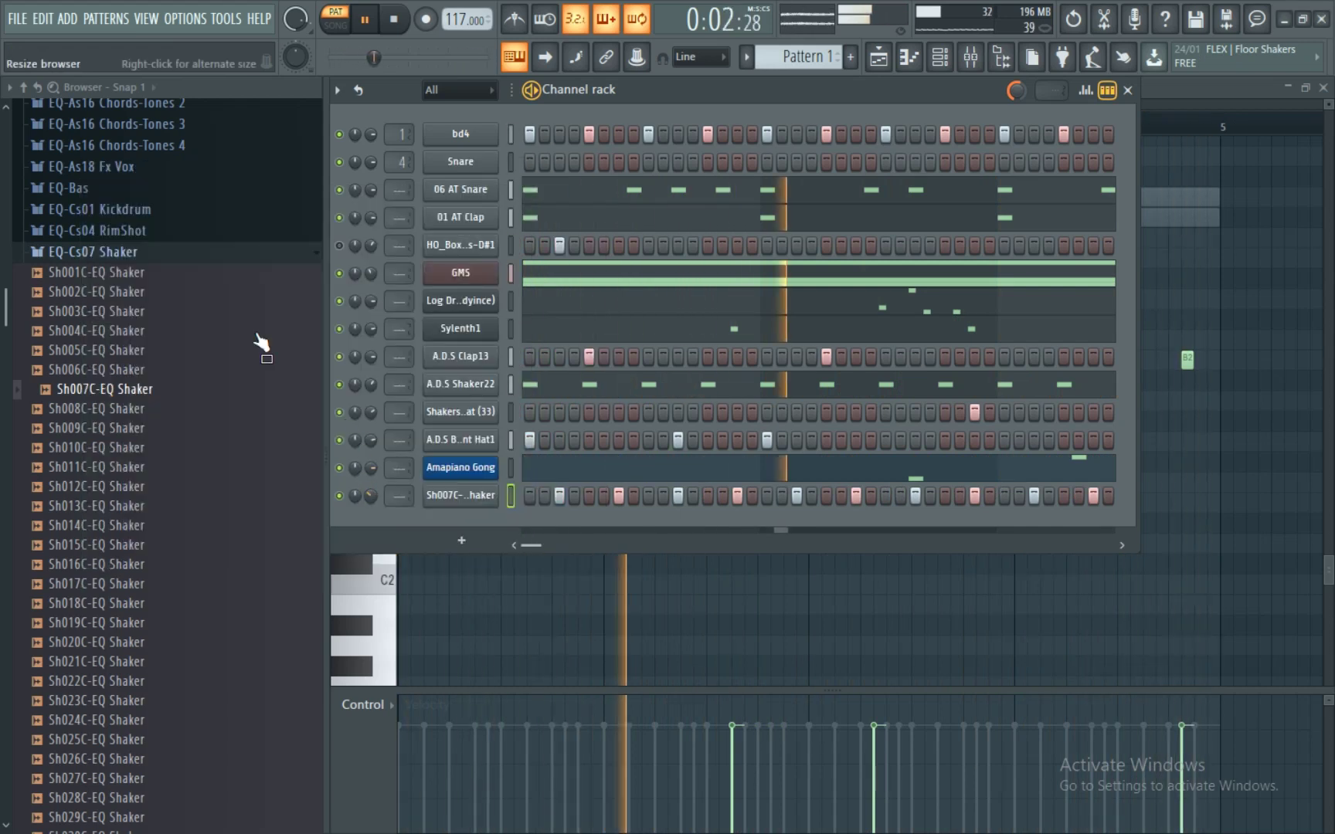
# - Add a short B2 note in the second half of bar 3 to the Amapiano Gong part
pyautogui.click(151, 252)
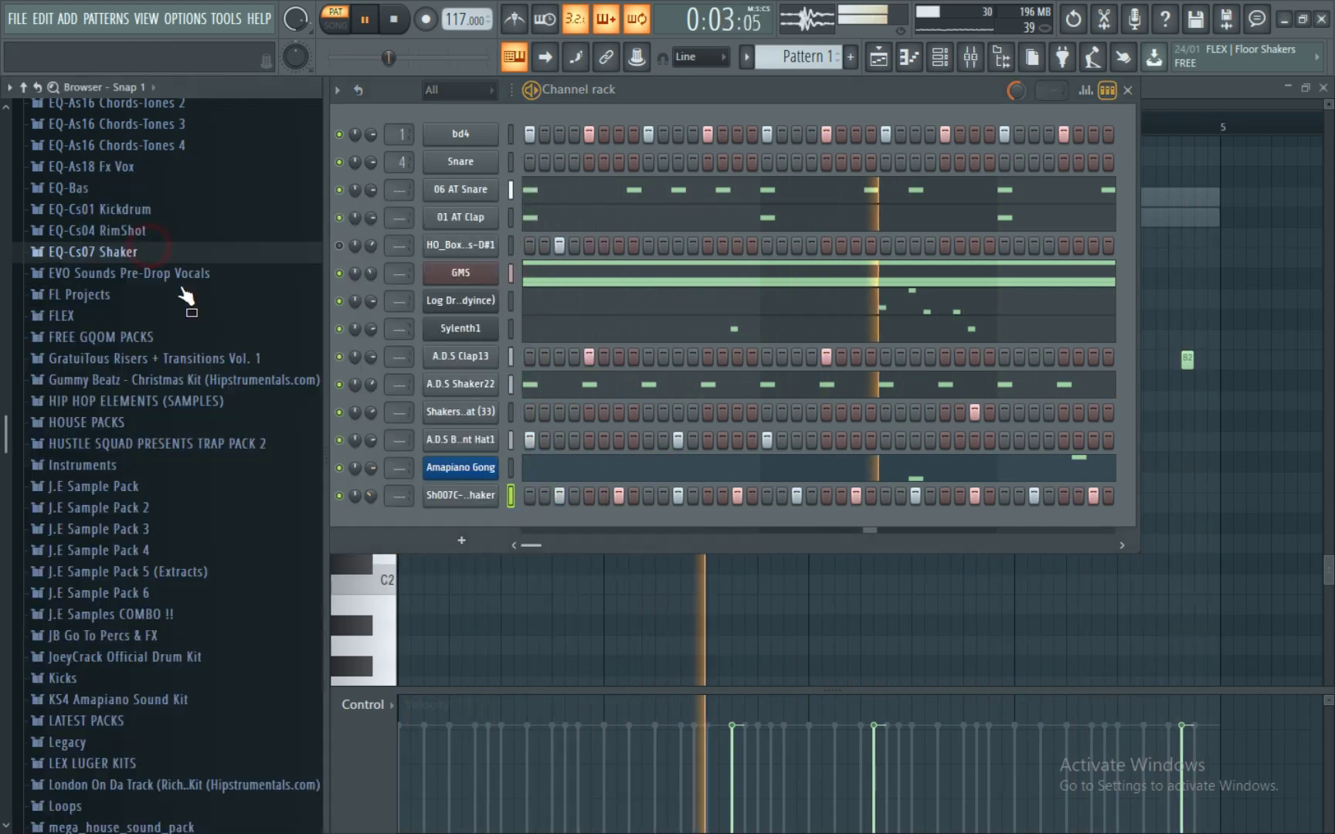
pyautogui.click(460, 540)
pyautogui.click(399, 531)
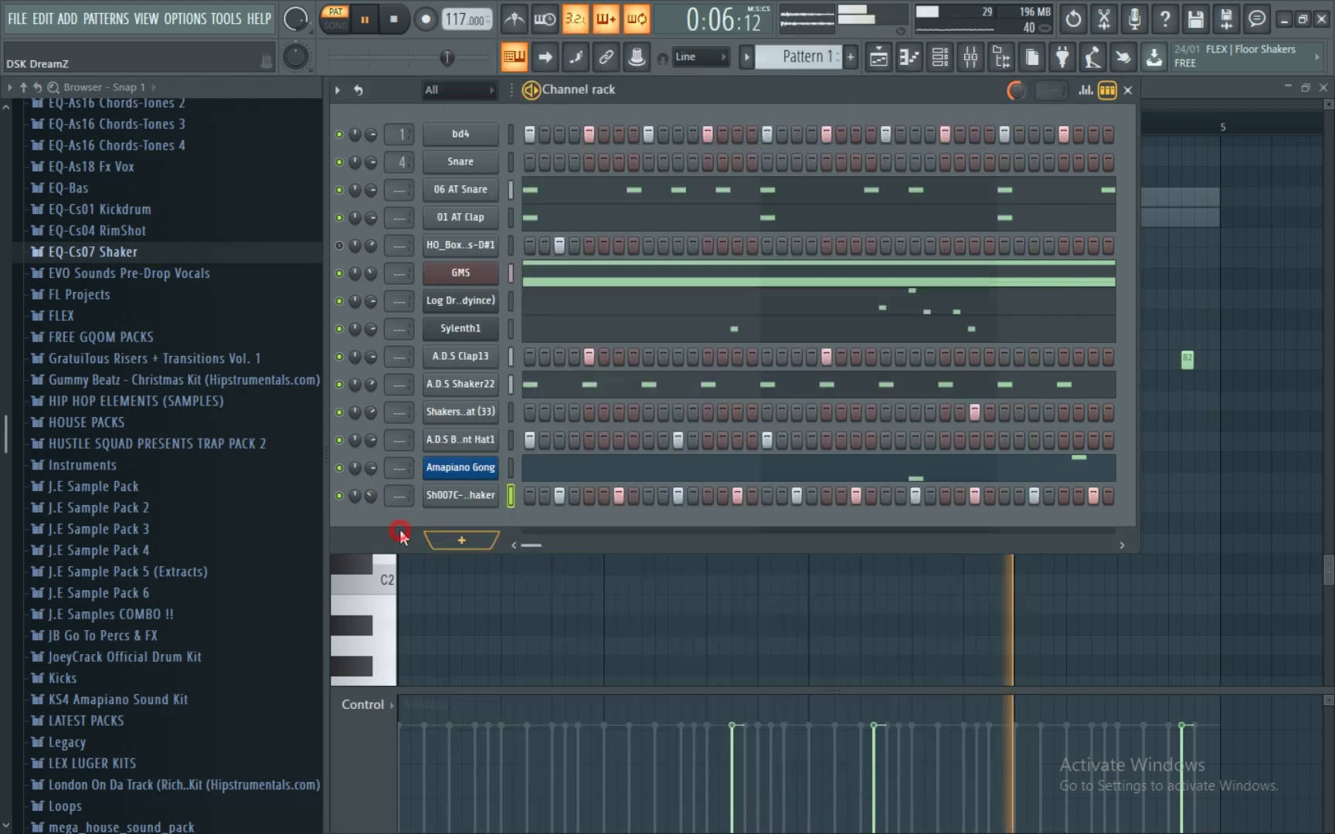
pyautogui.click(538, 472)
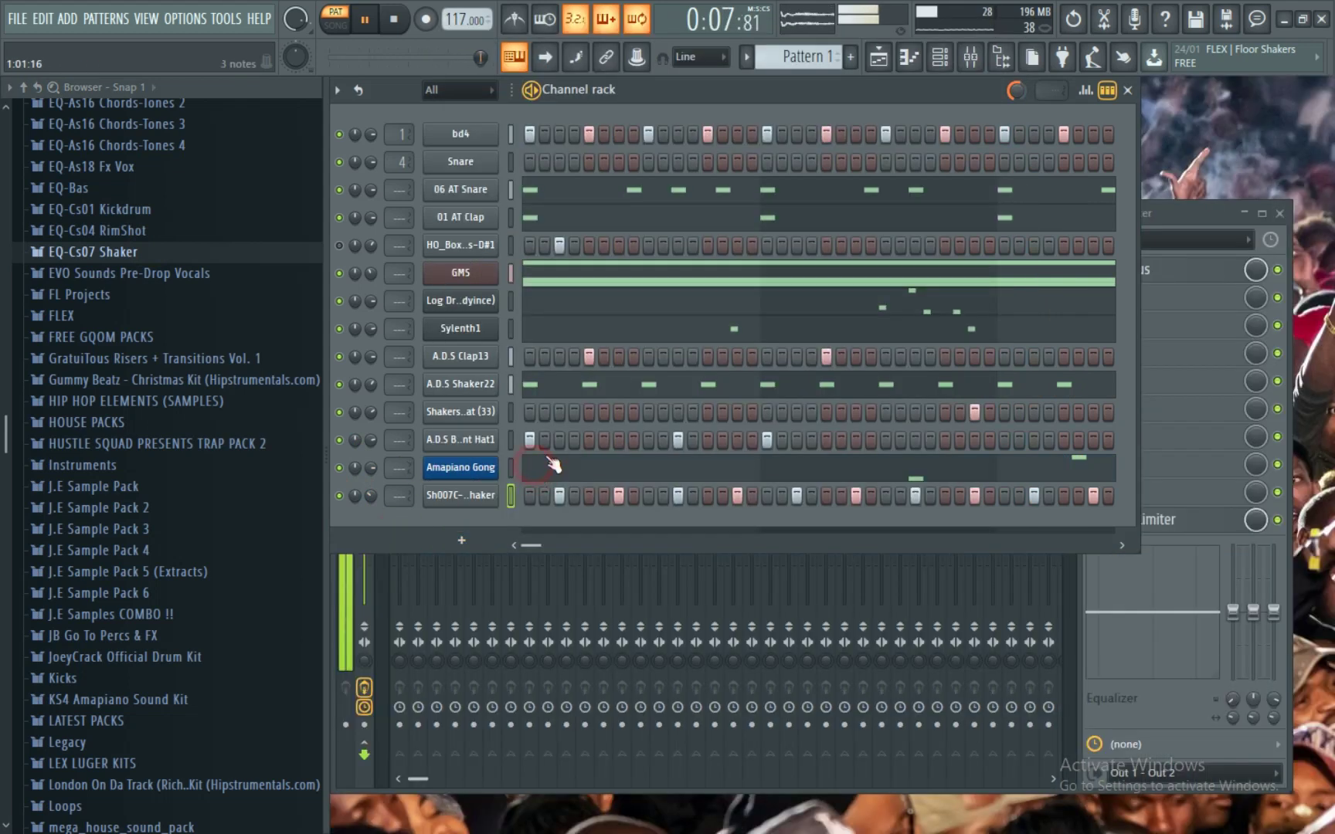
pyautogui.click(552, 463)
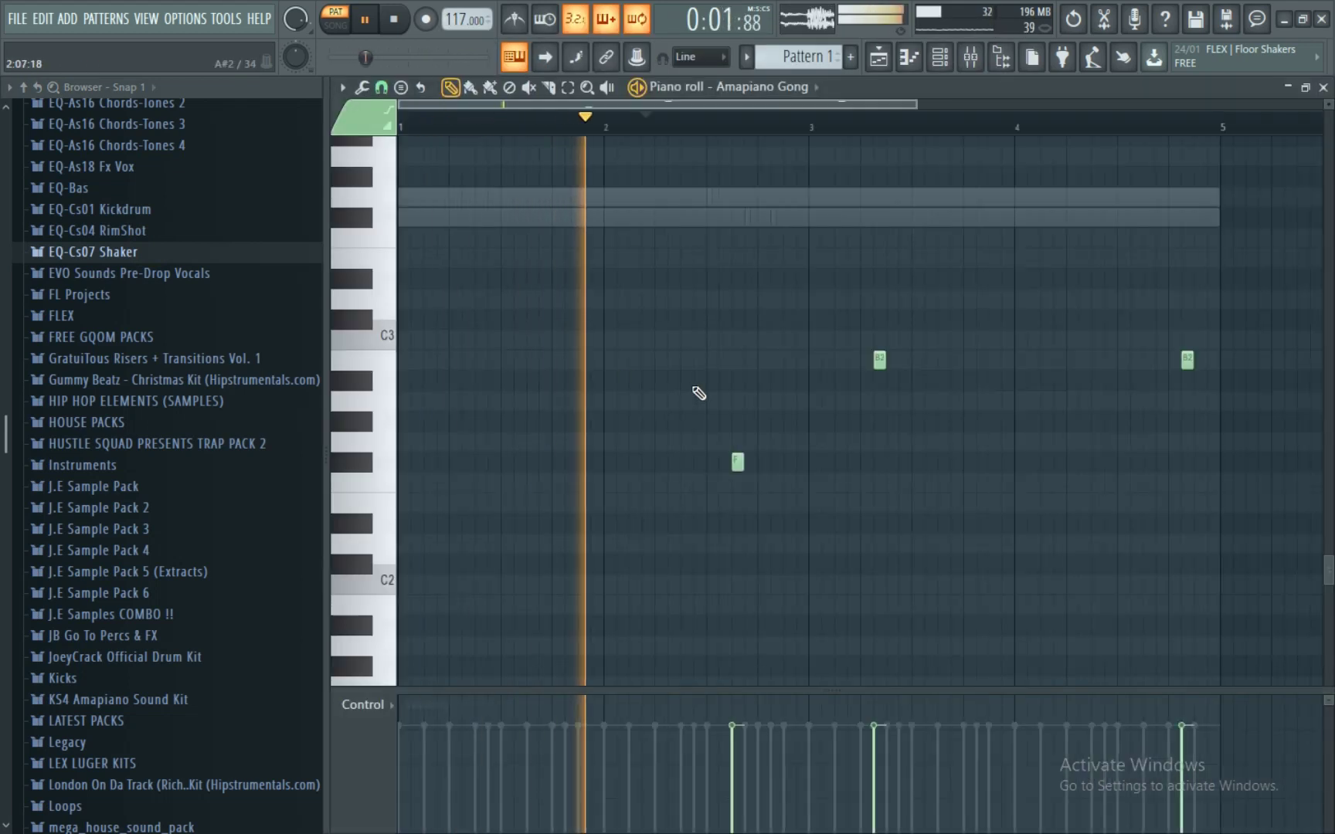
pyautogui.click(916, 218)
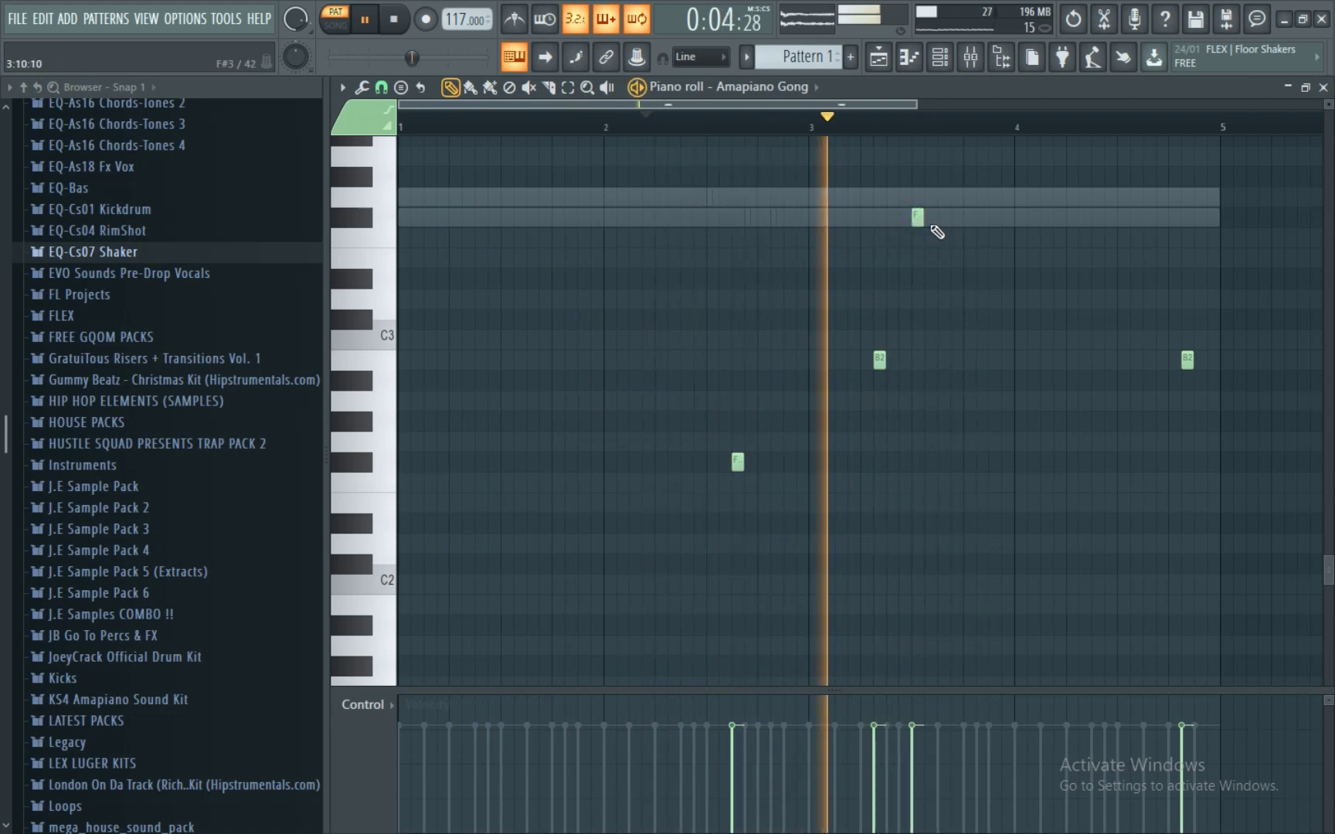
pyautogui.rightClick(919, 220)
pyautogui.moveTo(941, 226); pyautogui.dragTo(944, 363)
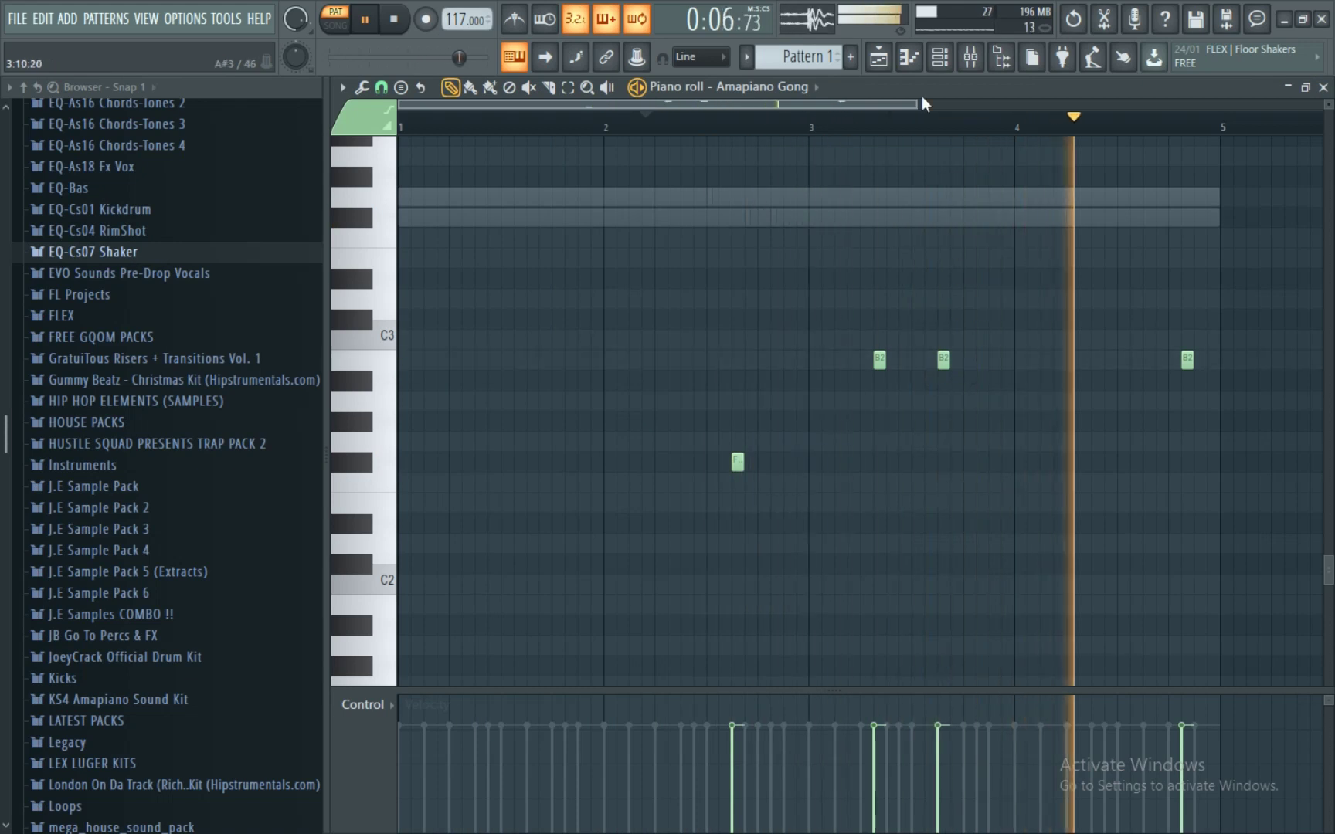
# - Clone the Amapiano Gong channel and load the Log DrUM 4 preset into the copy
pyautogui.click(908, 57)
pyautogui.click(483, 546)
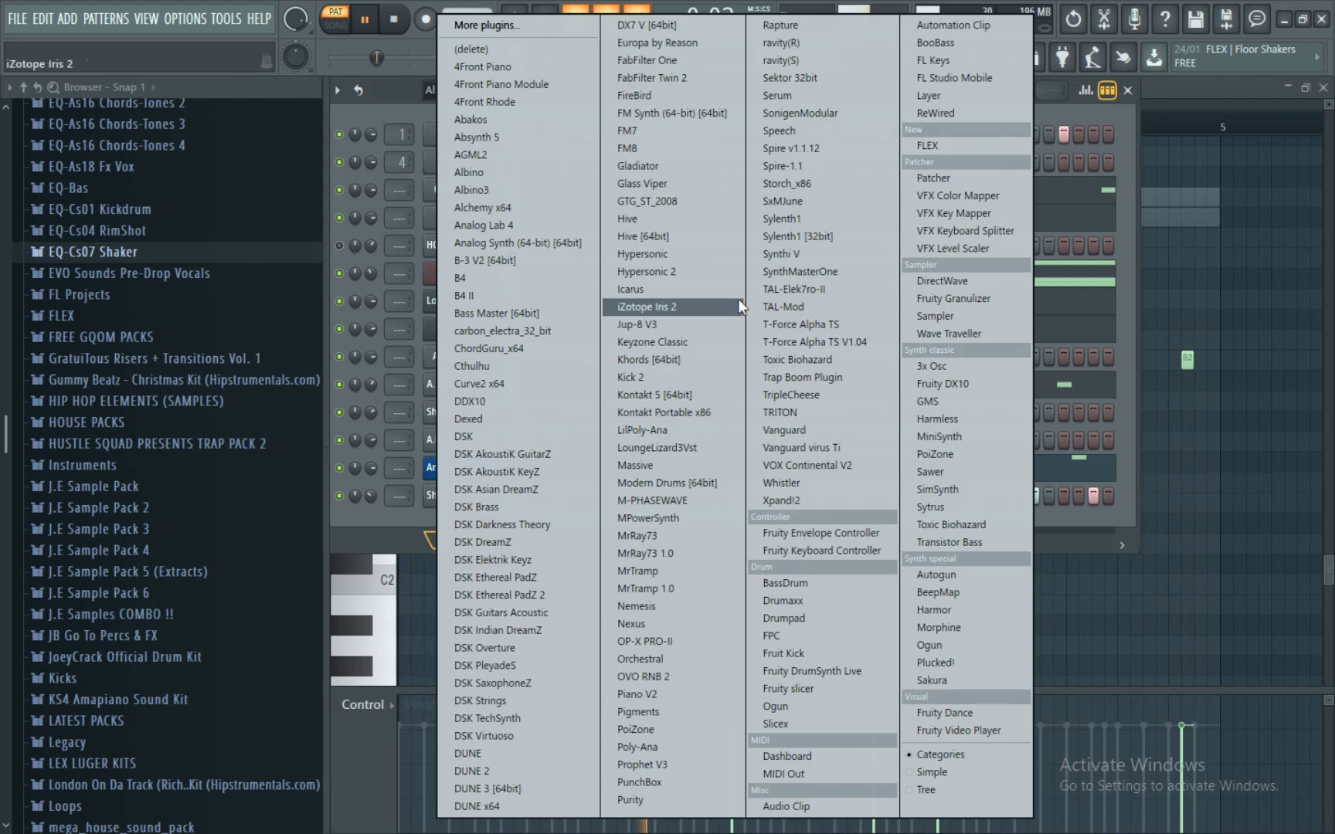
pyautogui.click(371, 546)
pyautogui.rightClick(486, 467)
pyautogui.click(547, 628)
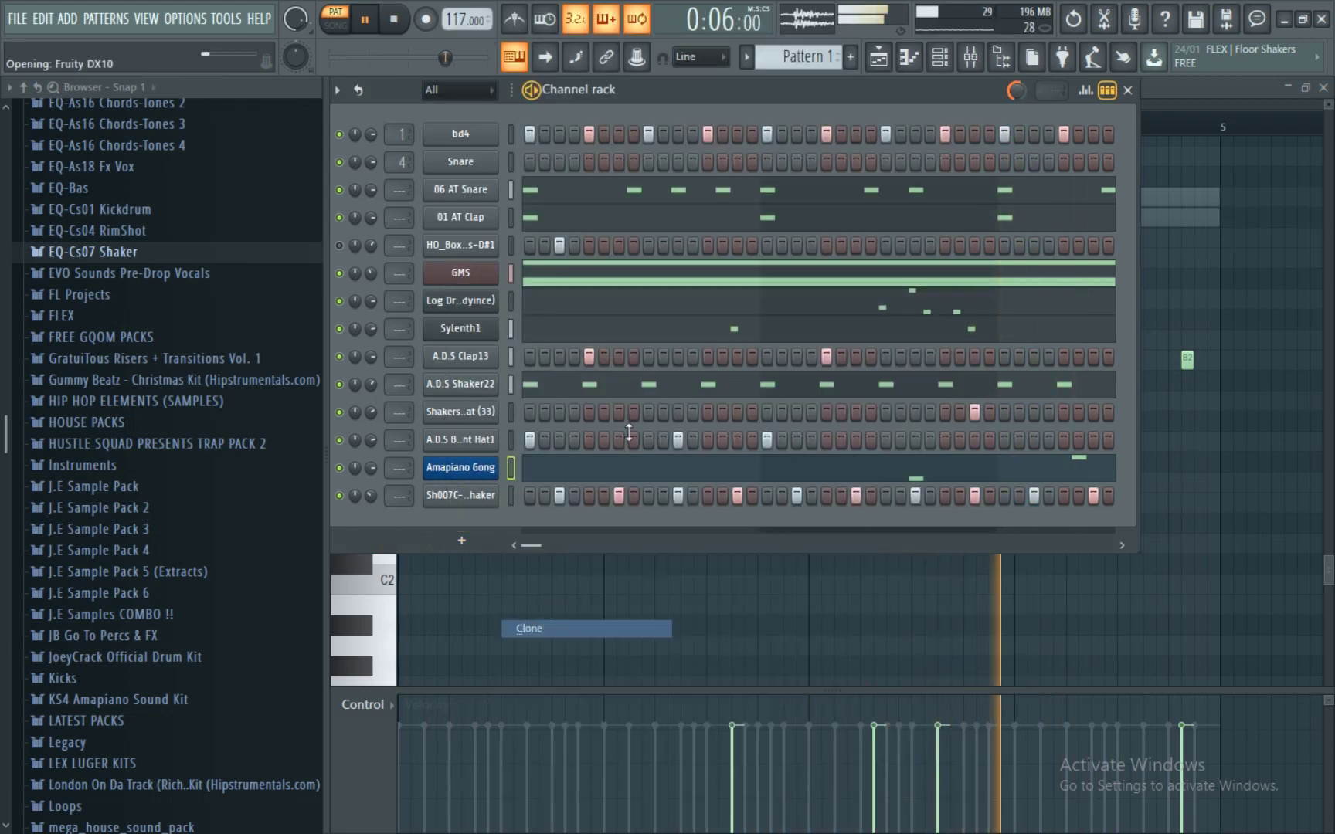
pyautogui.rightClick(693, 192)
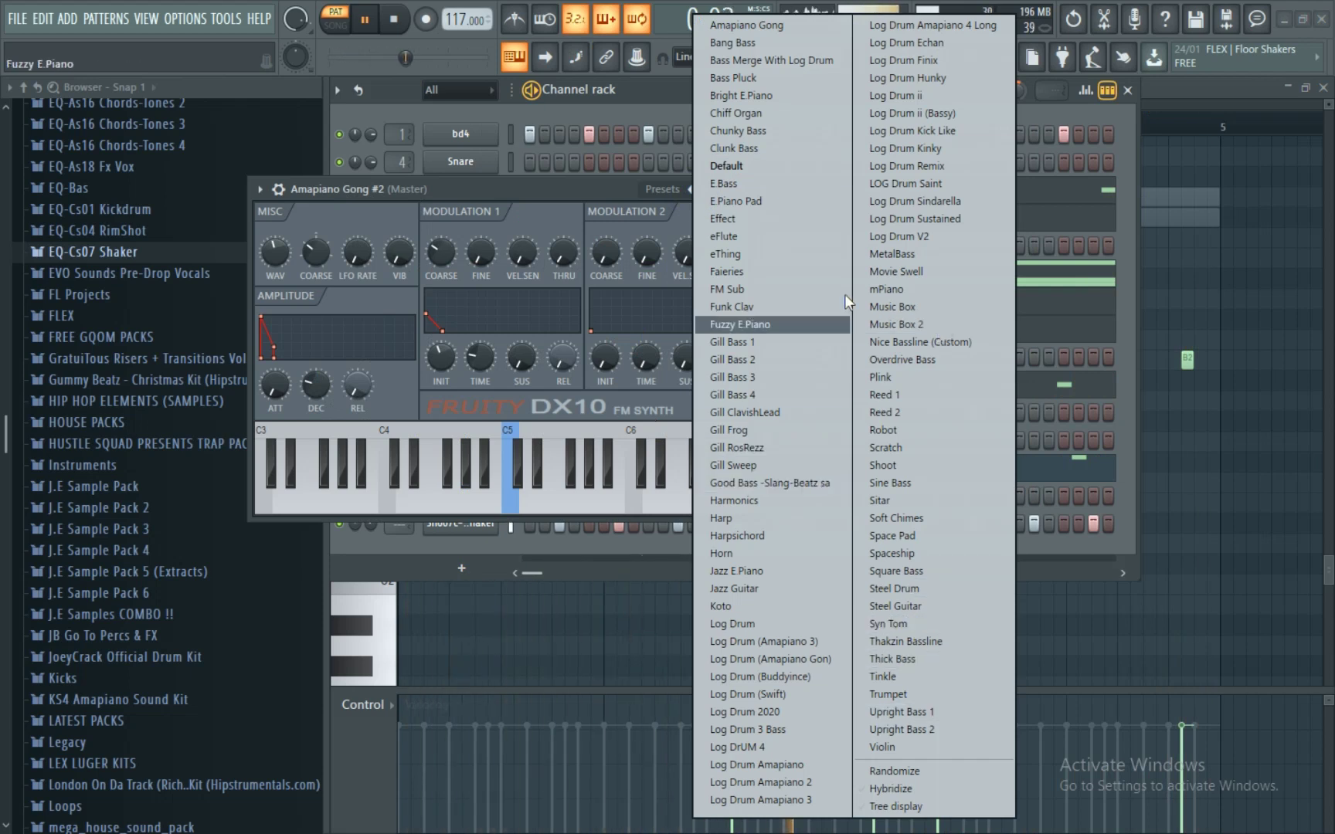
pyautogui.click(789, 746)
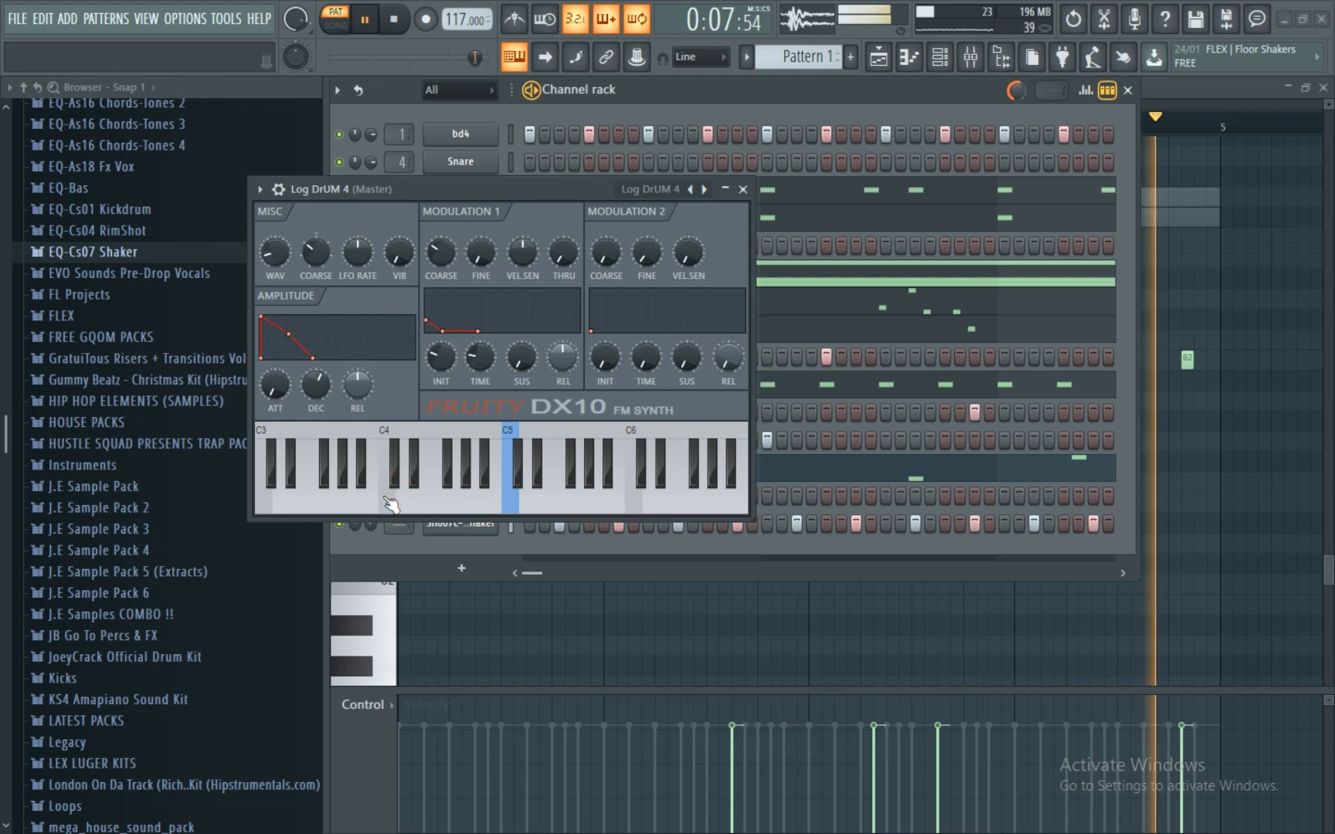
pyautogui.click(336, 505)
pyautogui.click(743, 188)
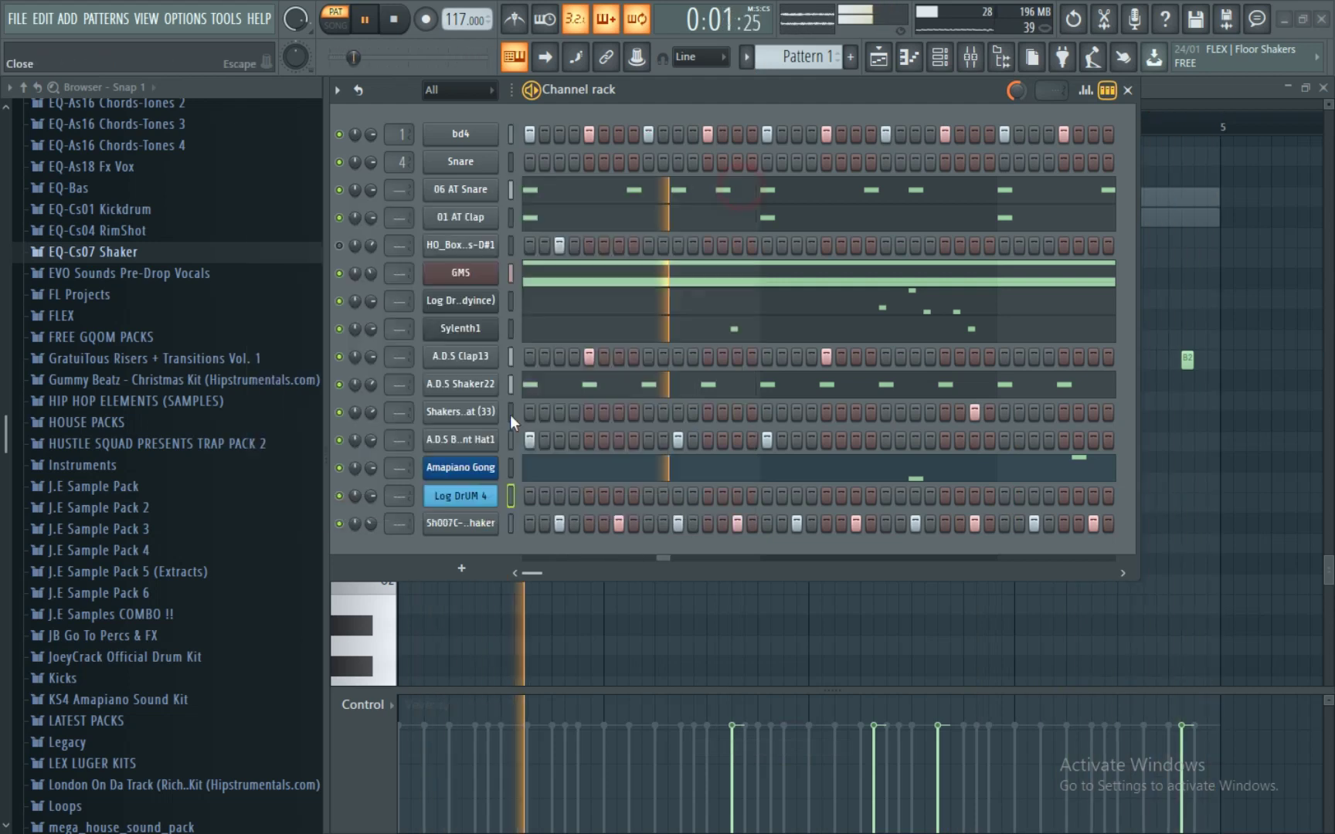
# - Open the Log DrUM 4 channel in the piano roll, showing the notes around octave 3
pyautogui.rightClick(463, 500)
pyautogui.click(541, 495)
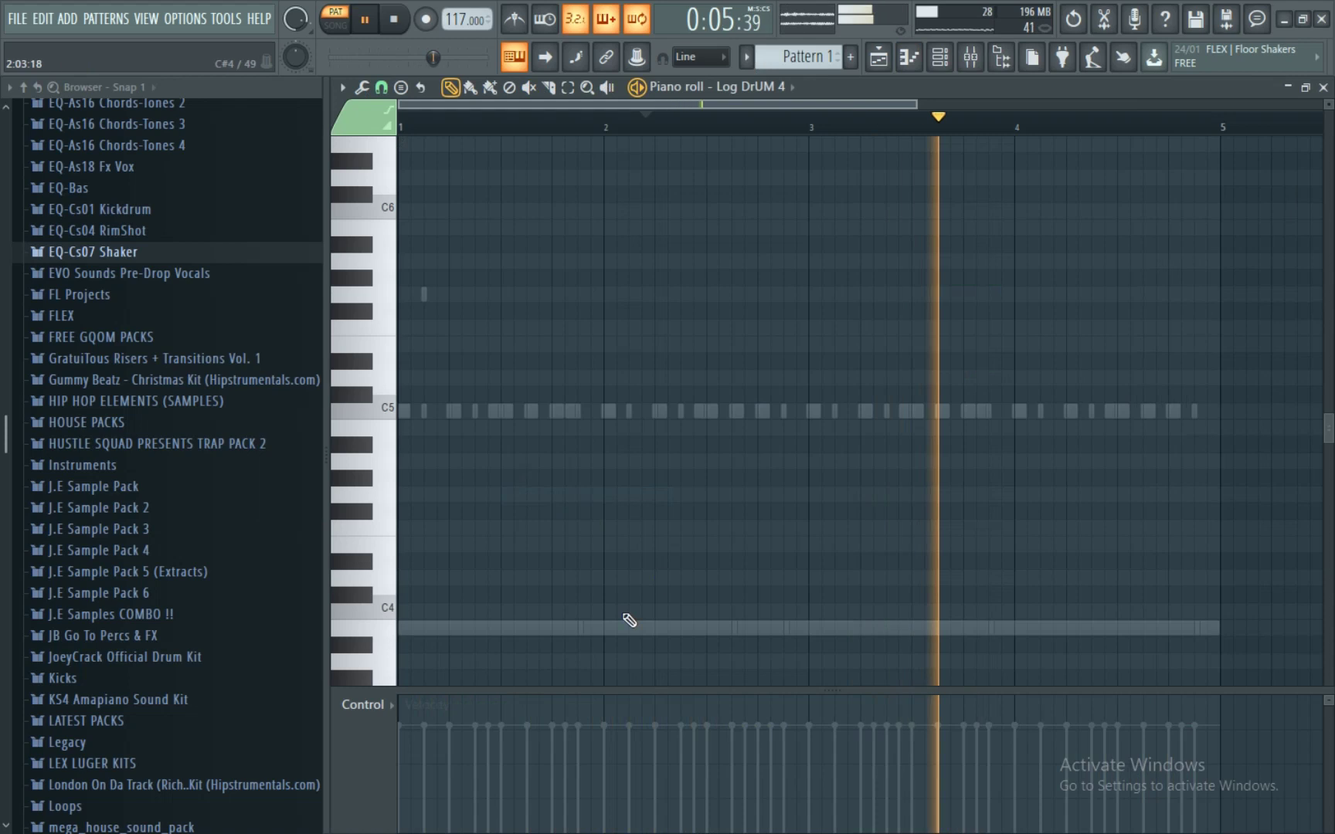
pyautogui.scroll(-1, 608, 605)
# - Try a 13-step B3 note at the start of bar 1 and remove it after listening
pyautogui.moveTo(409, 597)
pyautogui.mouseDown()
pyautogui.moveTo(380, 616)
pyautogui.moveTo(564, 628)
pyautogui.mouseUp()
pyautogui.press('space')
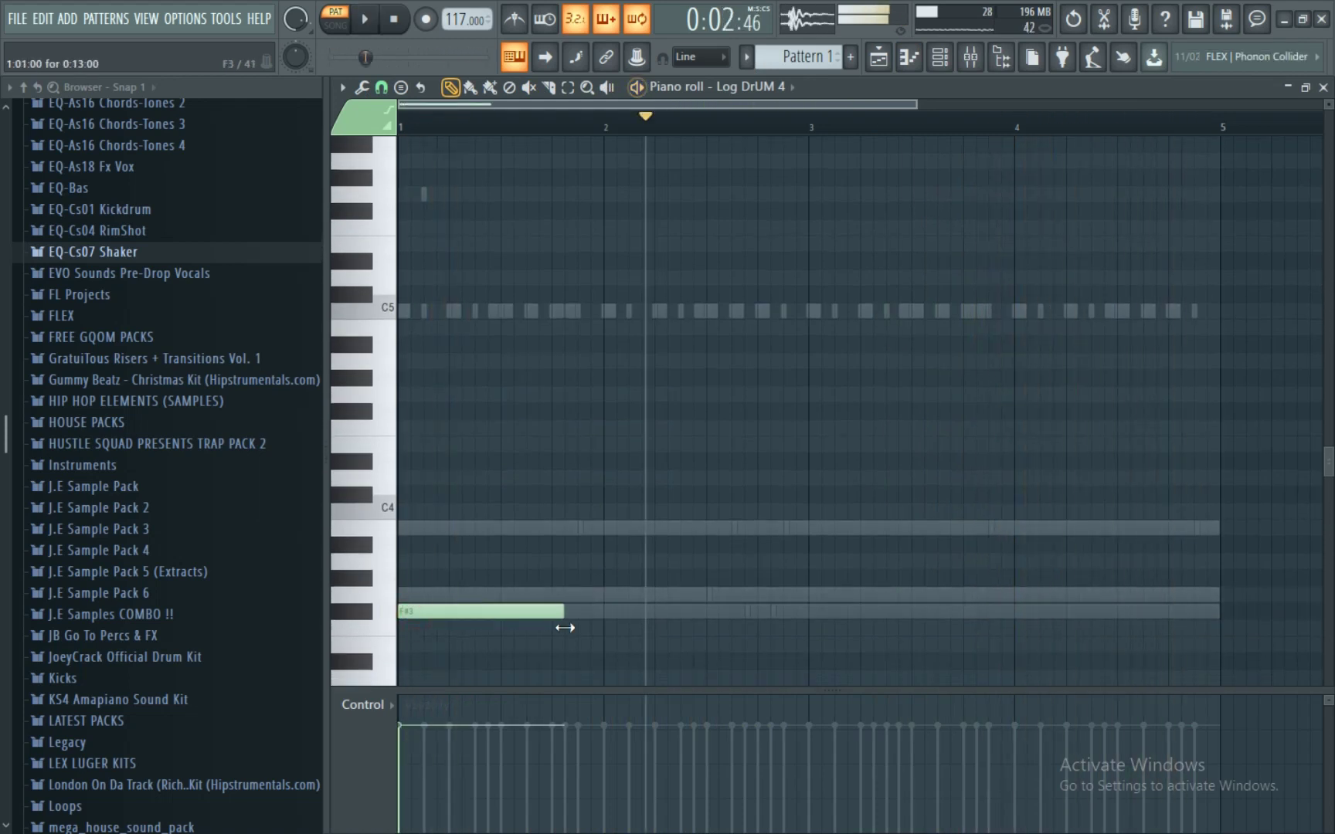
pyautogui.rightClick(478, 590)
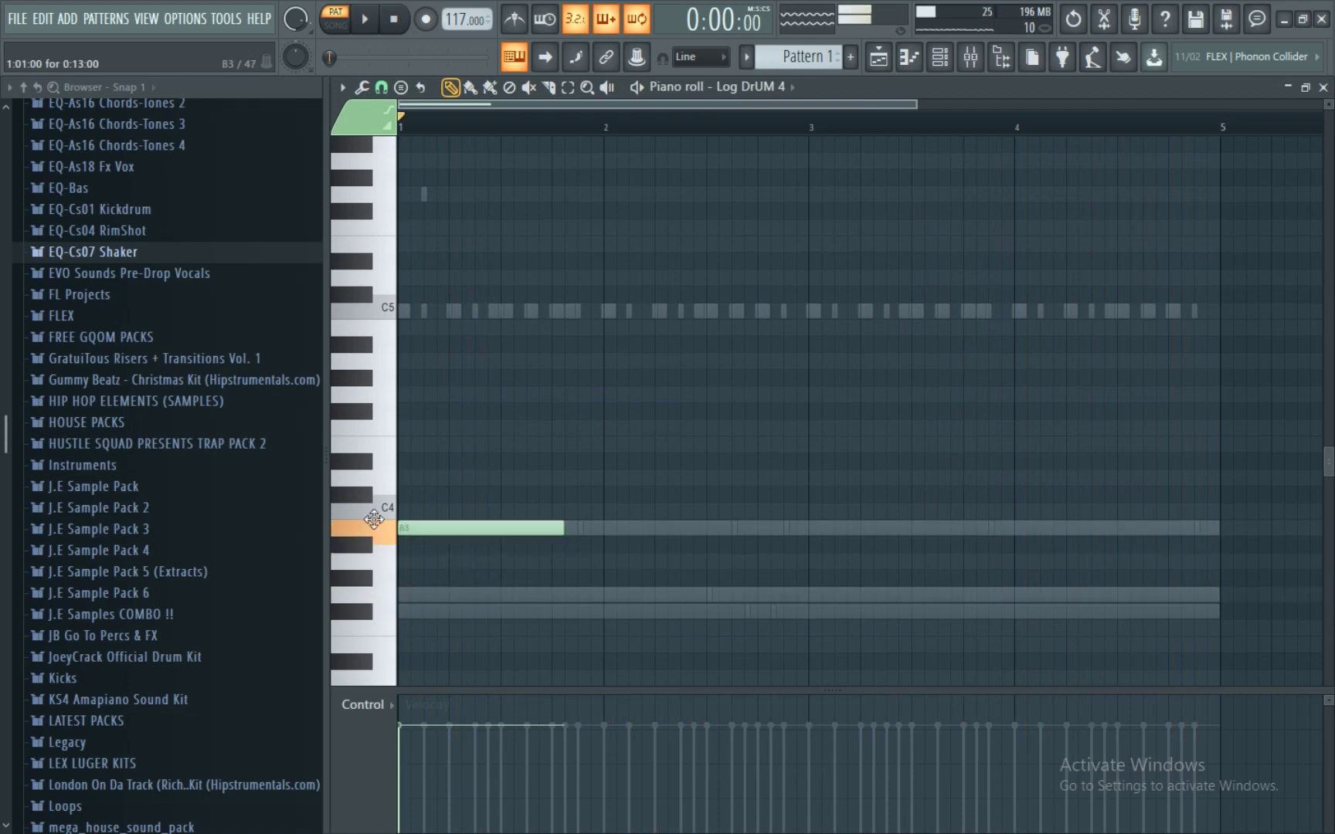
pyautogui.press('space')
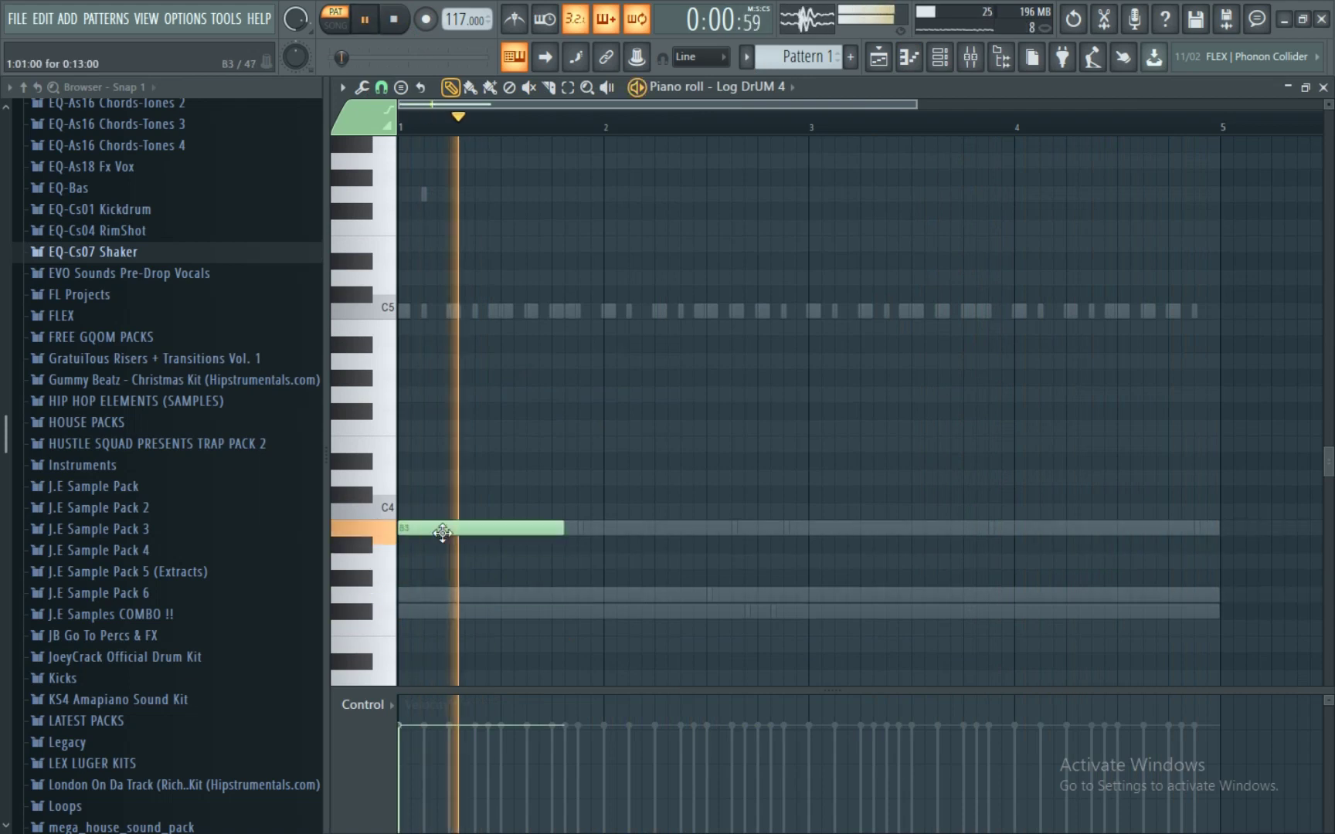
pyautogui.rightClick(545, 530)
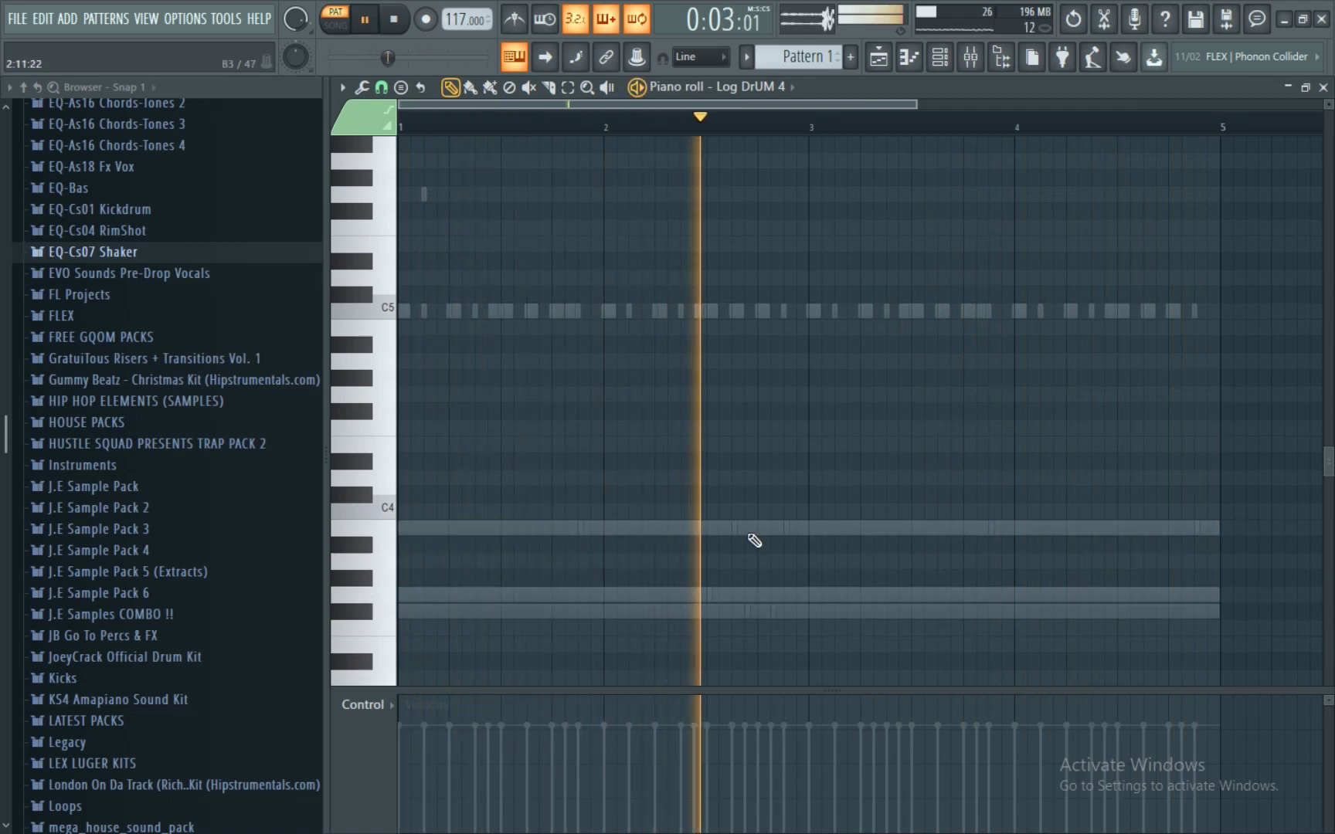
# - Place a B3 log drum note at the start of bar 3 and shorten it to two steps
pyautogui.click(812, 529)
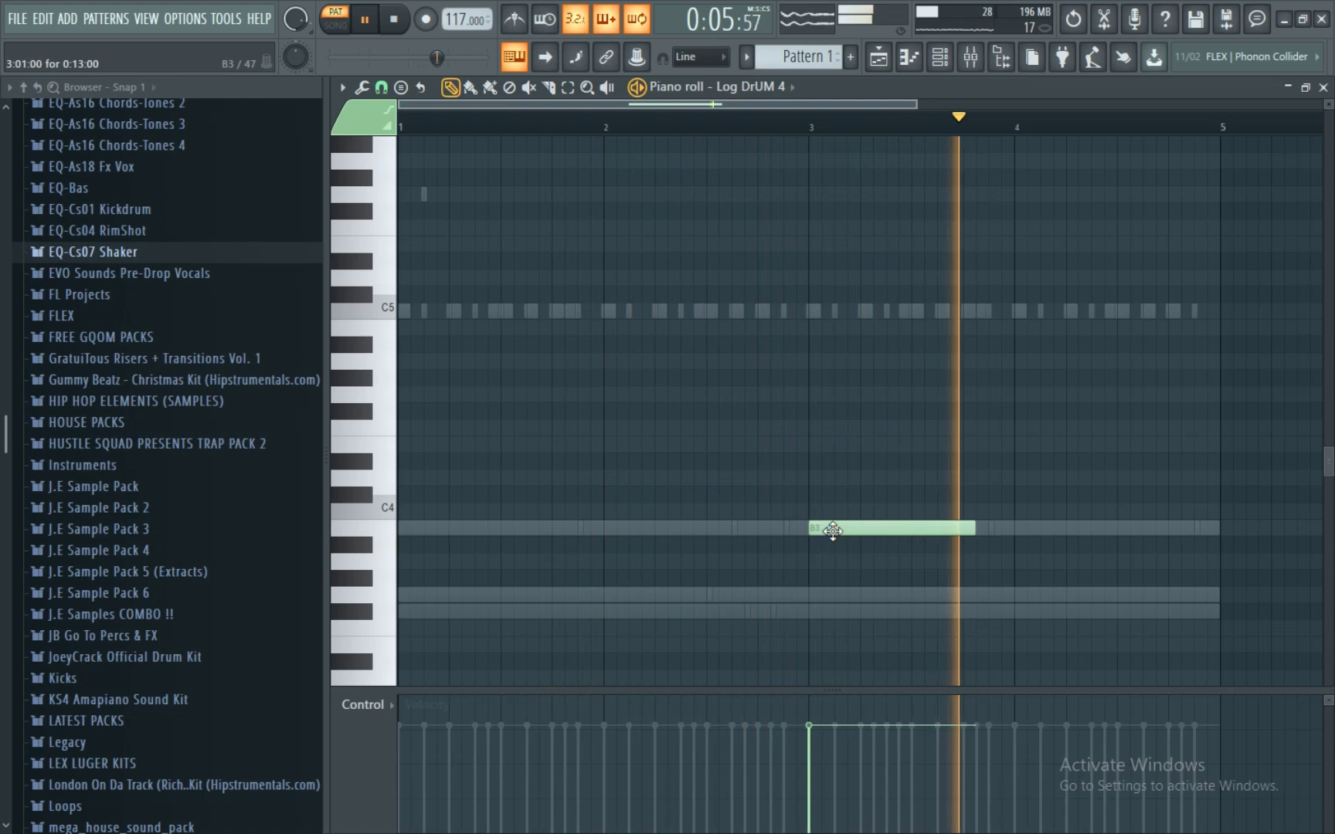
pyautogui.moveTo(967, 527); pyautogui.dragTo(834, 553)
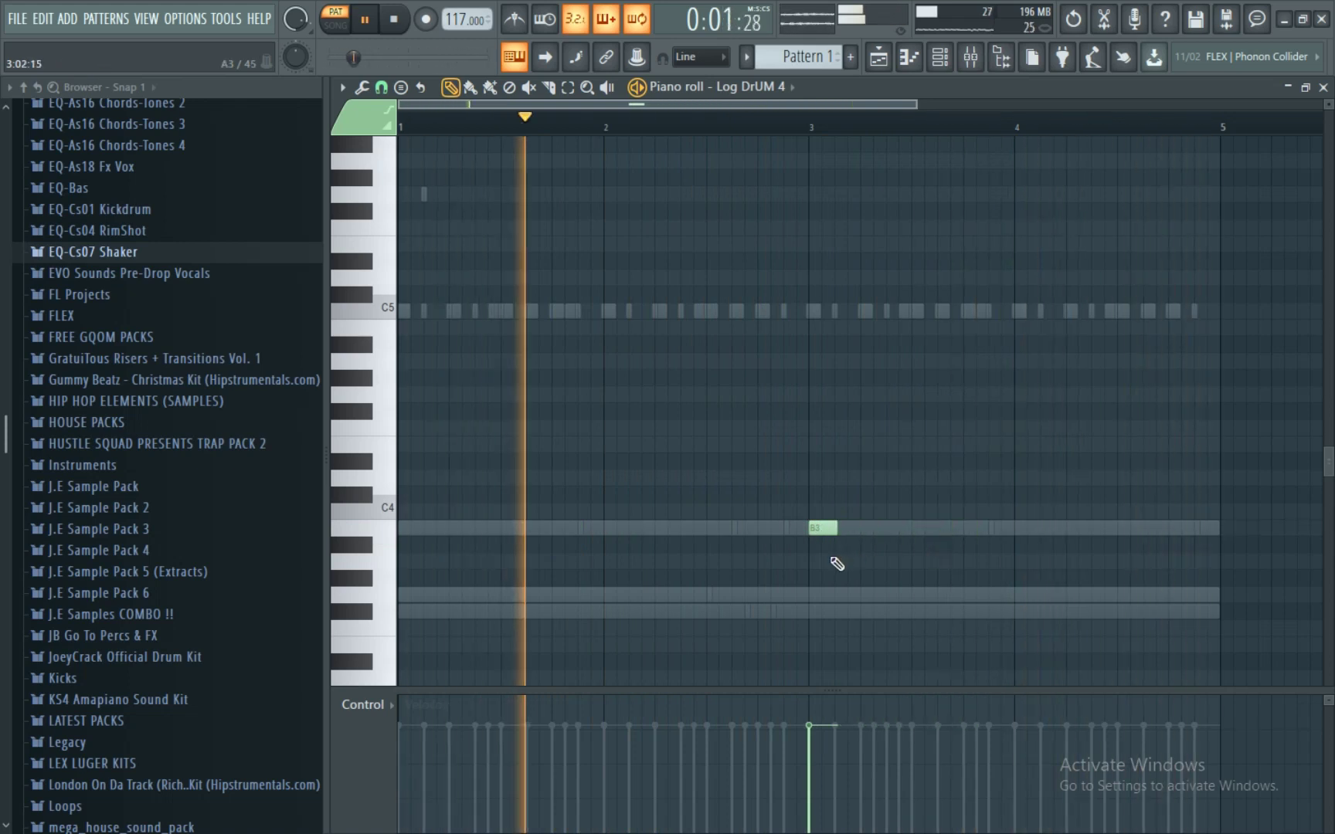
pyautogui.click(835, 535)
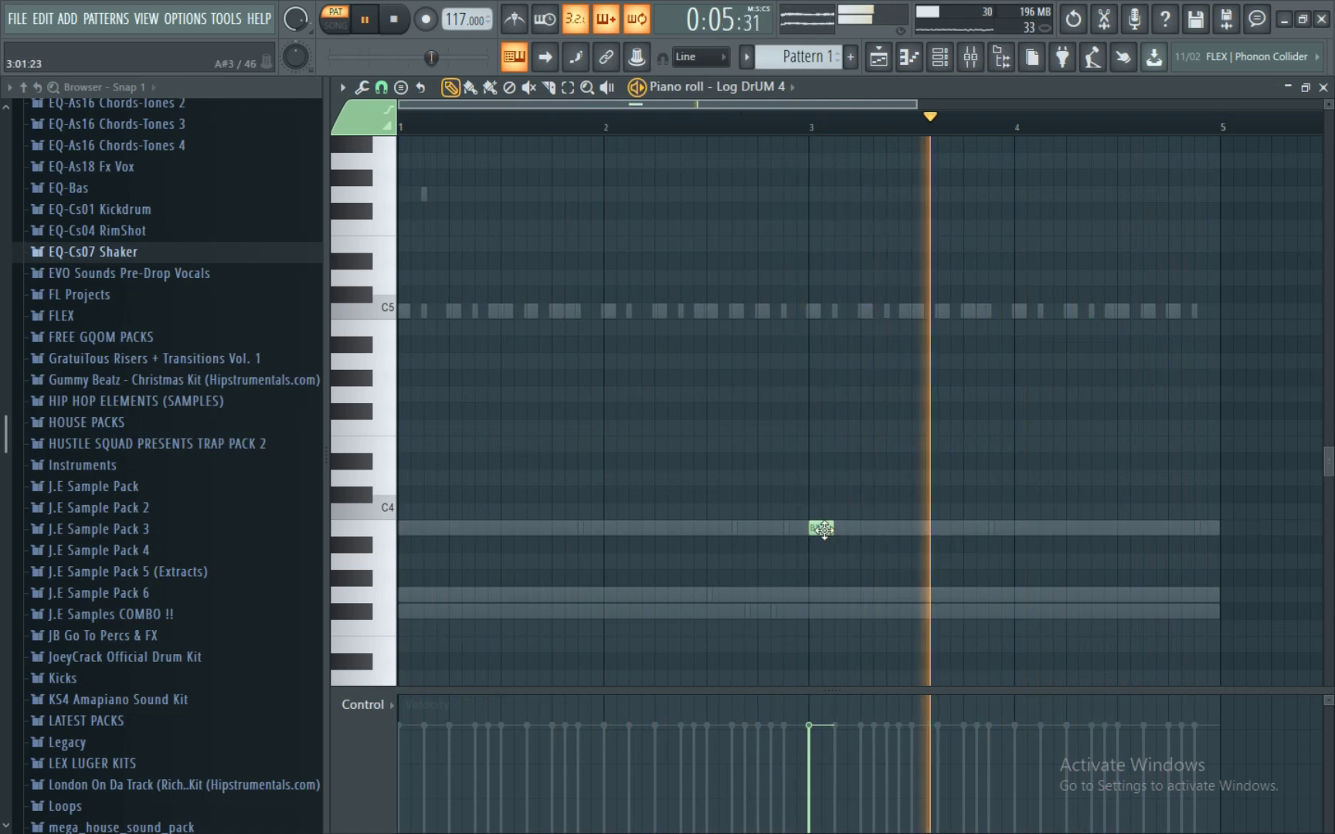
# - Add a second GMS synth channel and load the Chord Synth 1 MC preset from the Leads & Synths bank
pyautogui.click(938, 57)
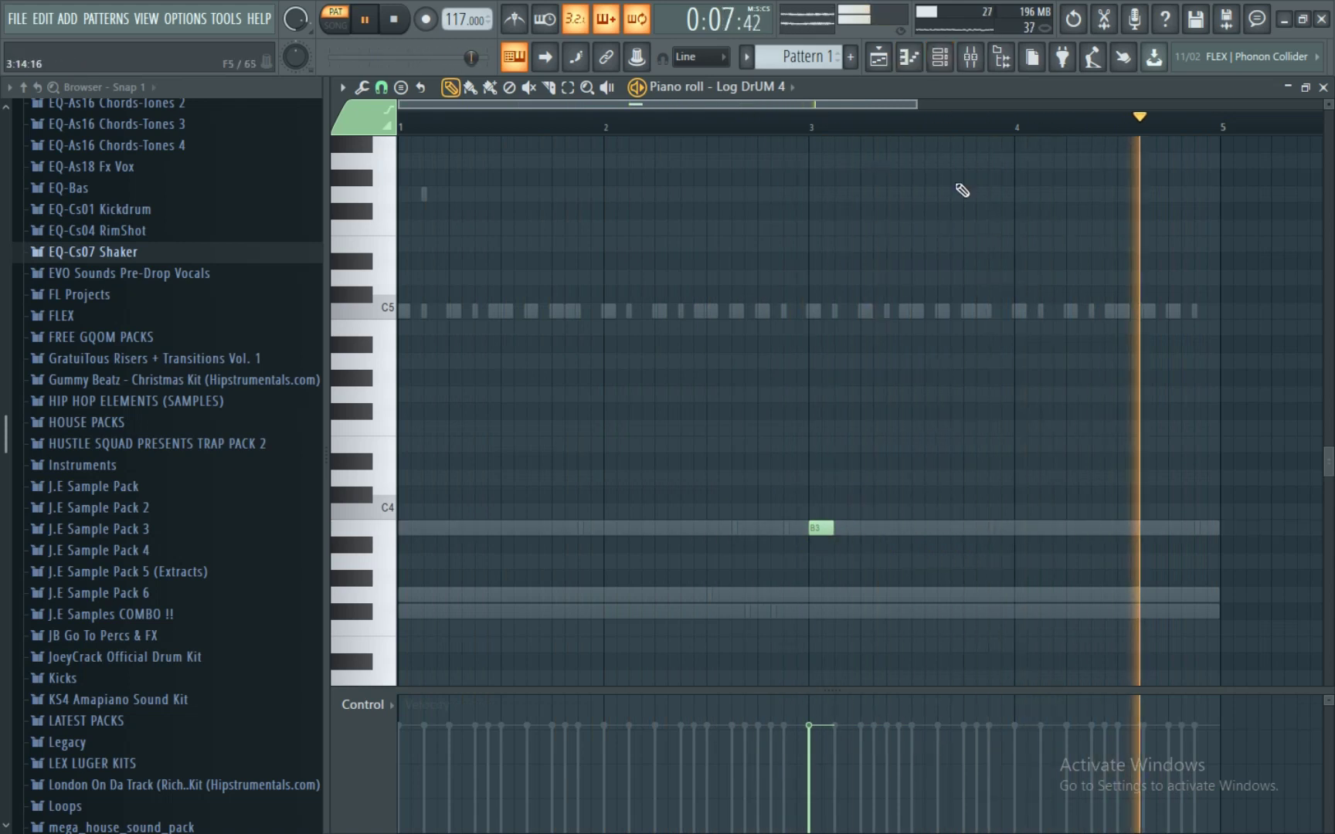
pyautogui.click(942, 70)
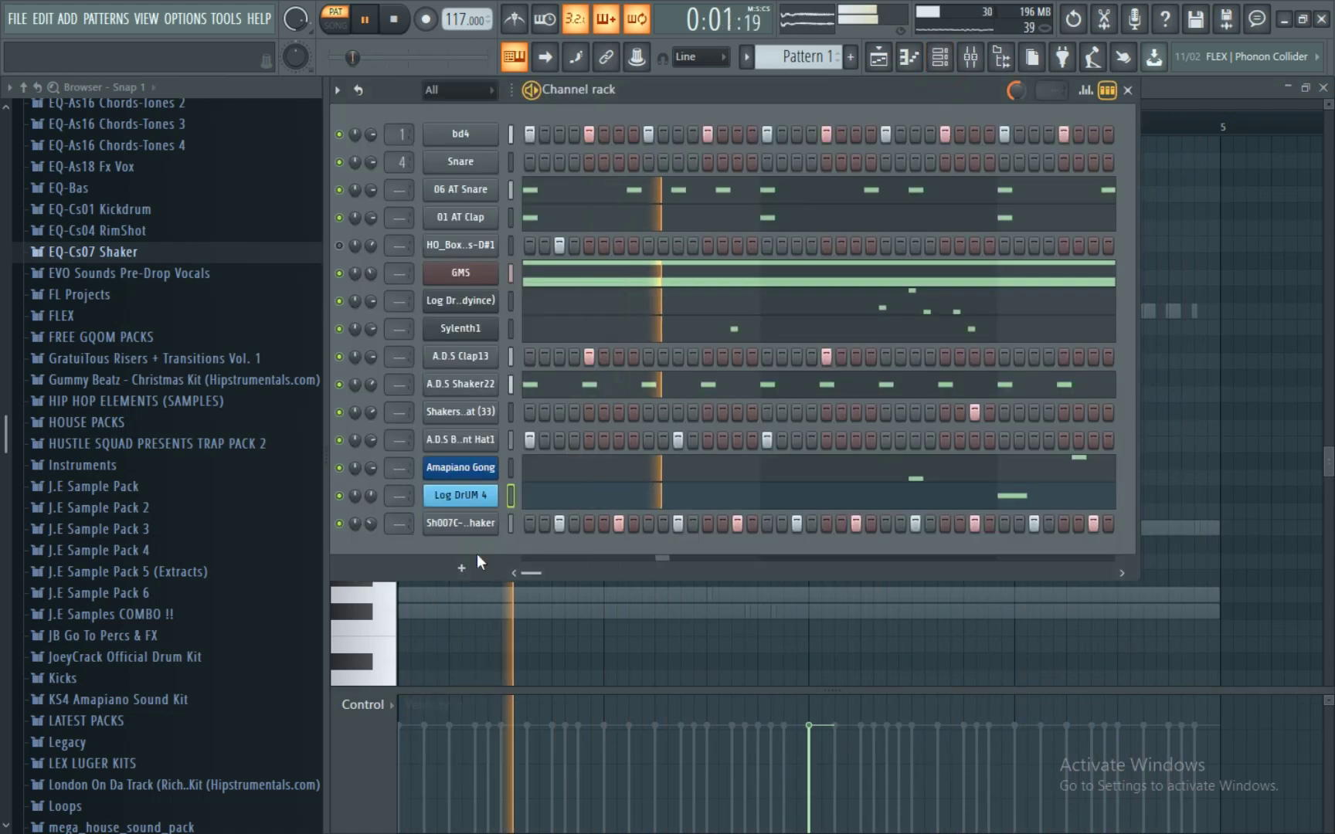
pyautogui.click(465, 571)
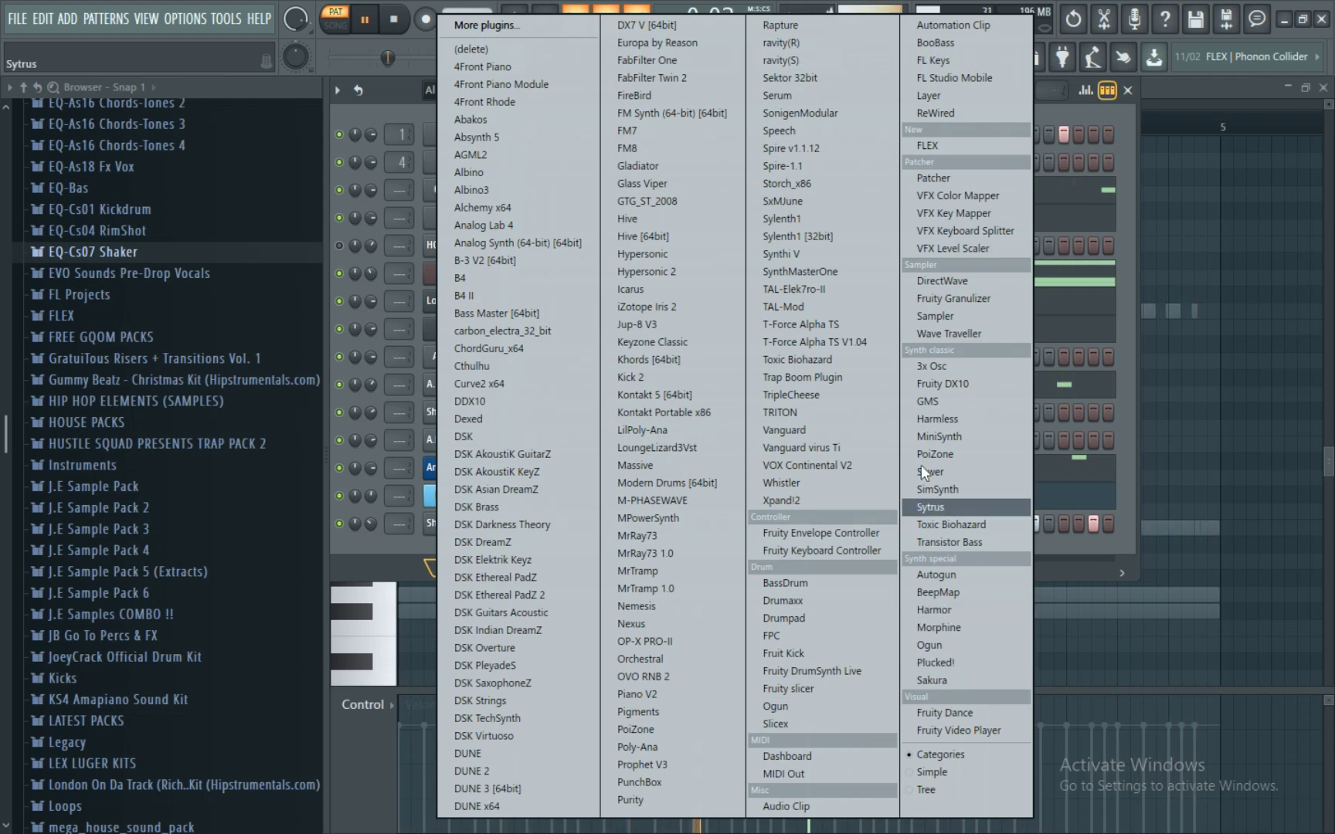
pyautogui.click(936, 406)
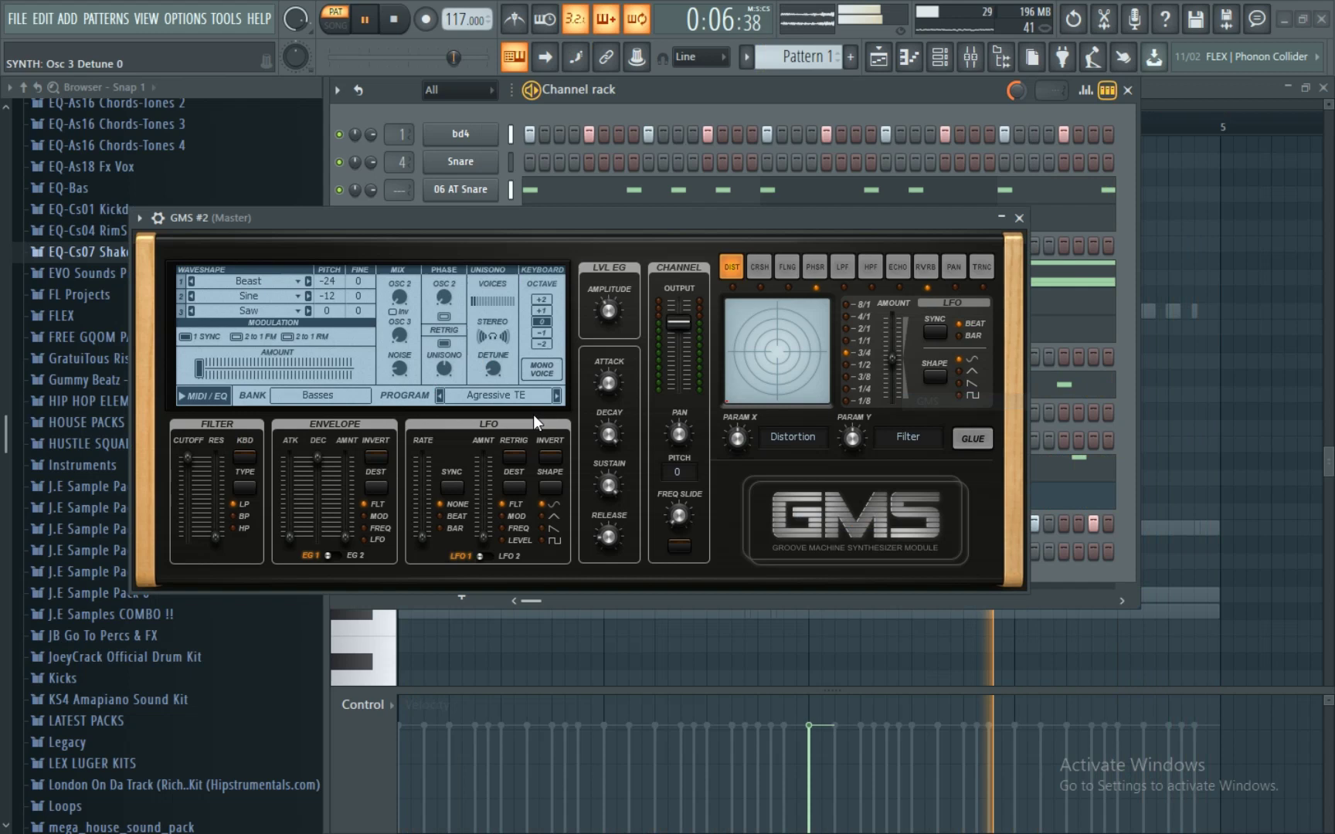
pyautogui.click(325, 400)
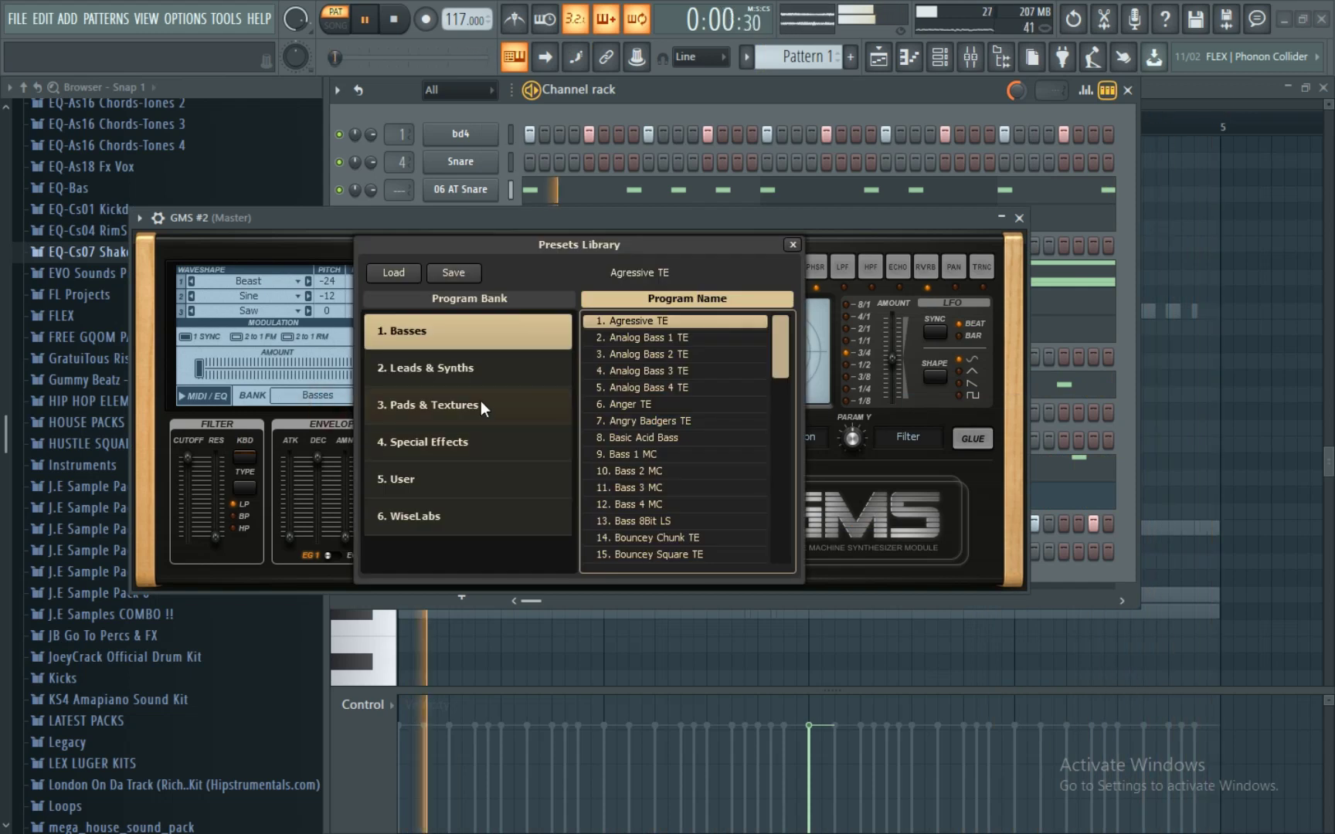
pyautogui.click(486, 371)
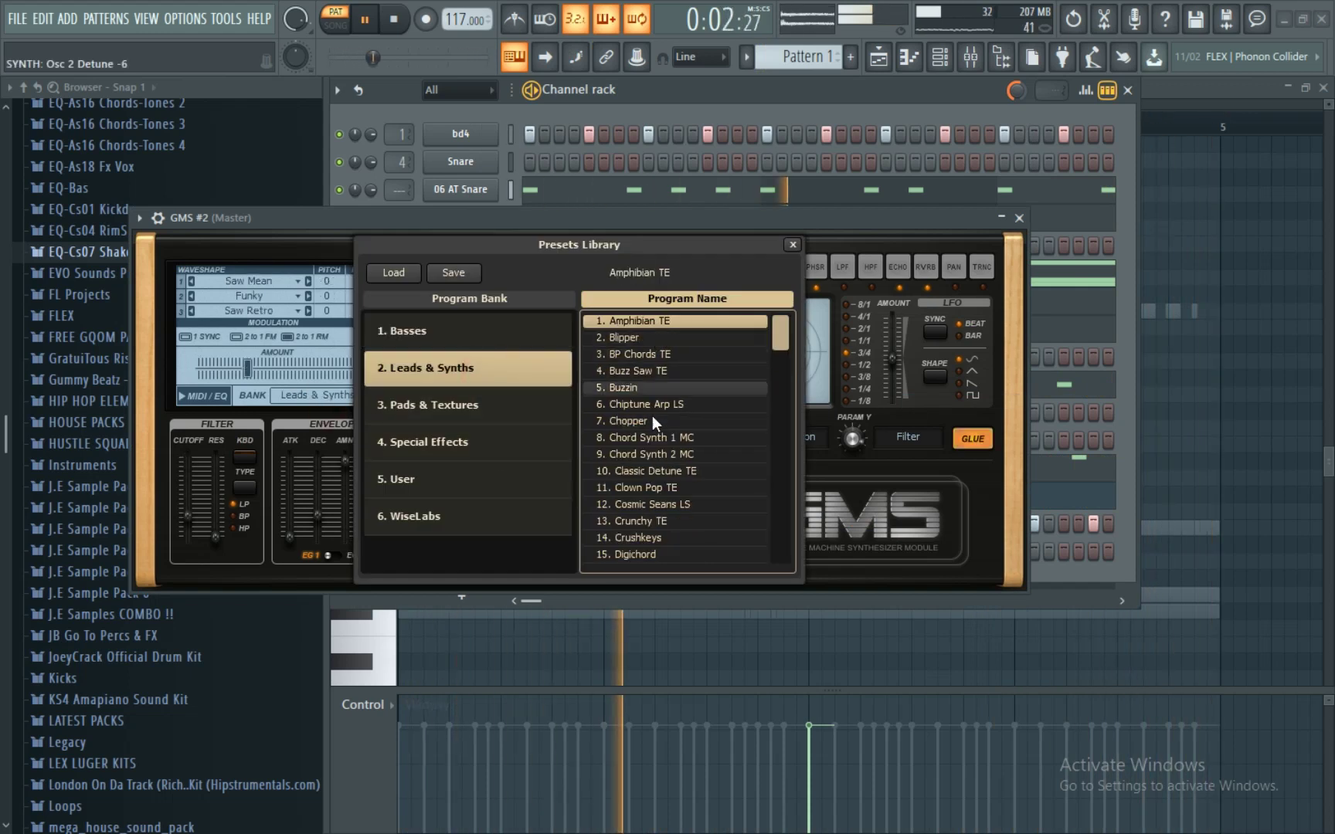
pyautogui.click(653, 435)
pyautogui.click(675, 224)
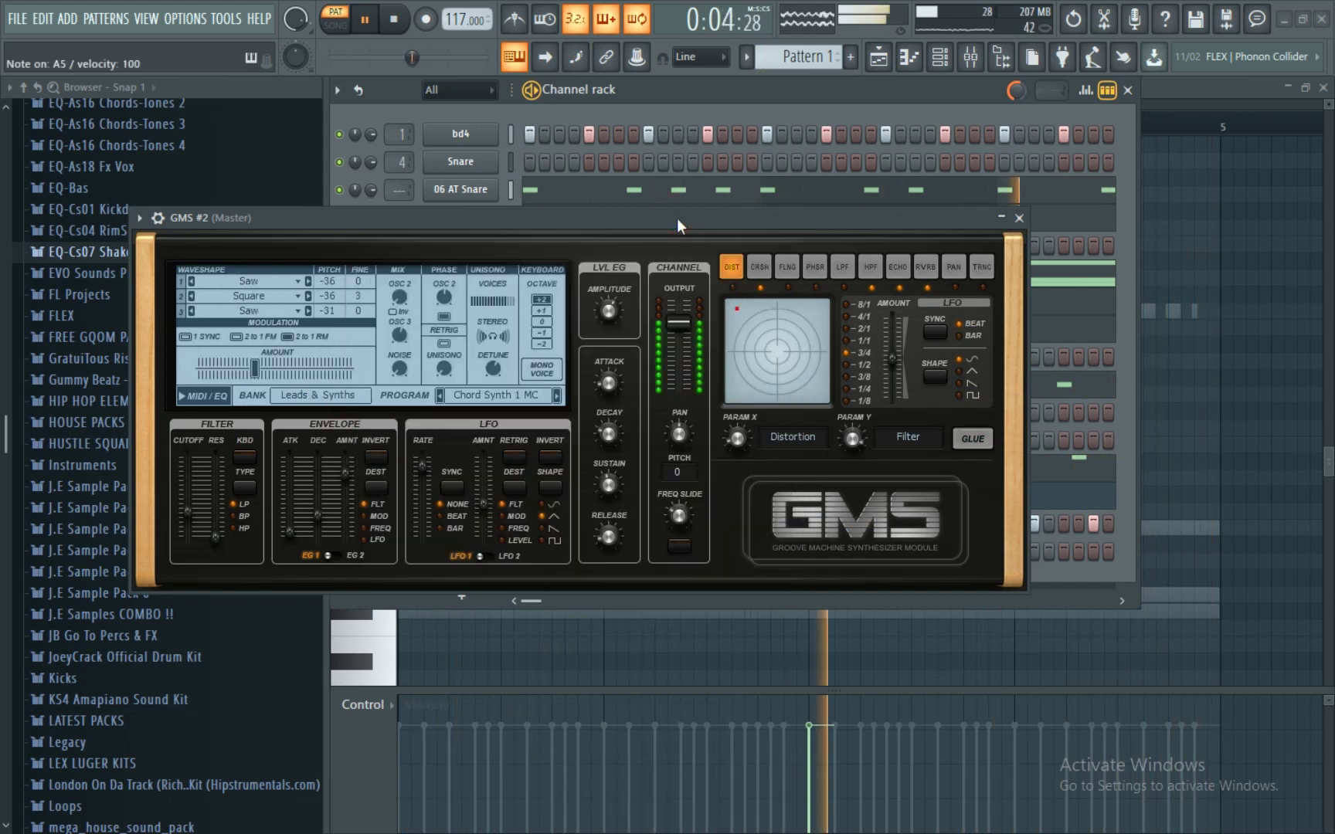
# - Switch the new GMS channel to the Amphibian TE preset and close the synth
pyautogui.click(453, 398)
pyautogui.click(632, 319)
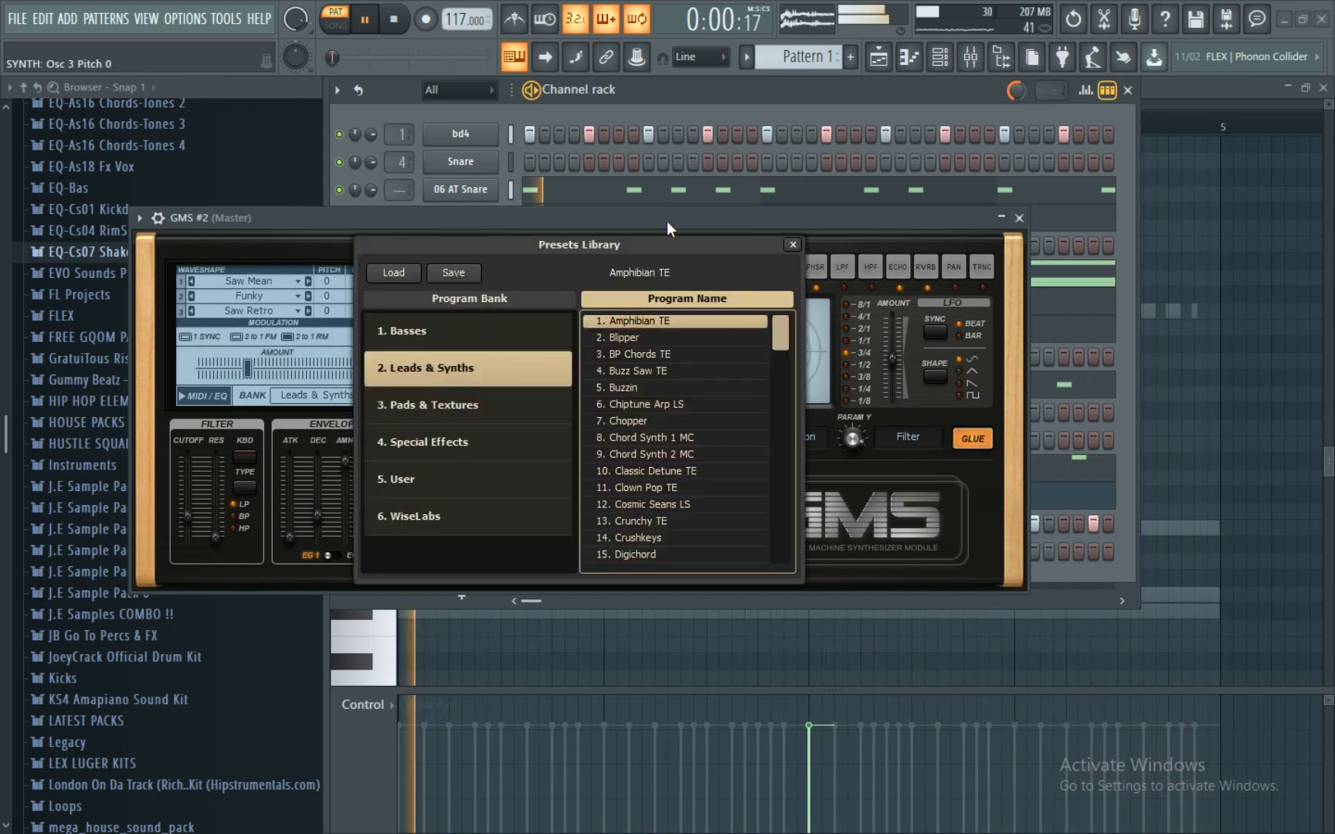
pyautogui.click(667, 219)
pyautogui.click(1019, 218)
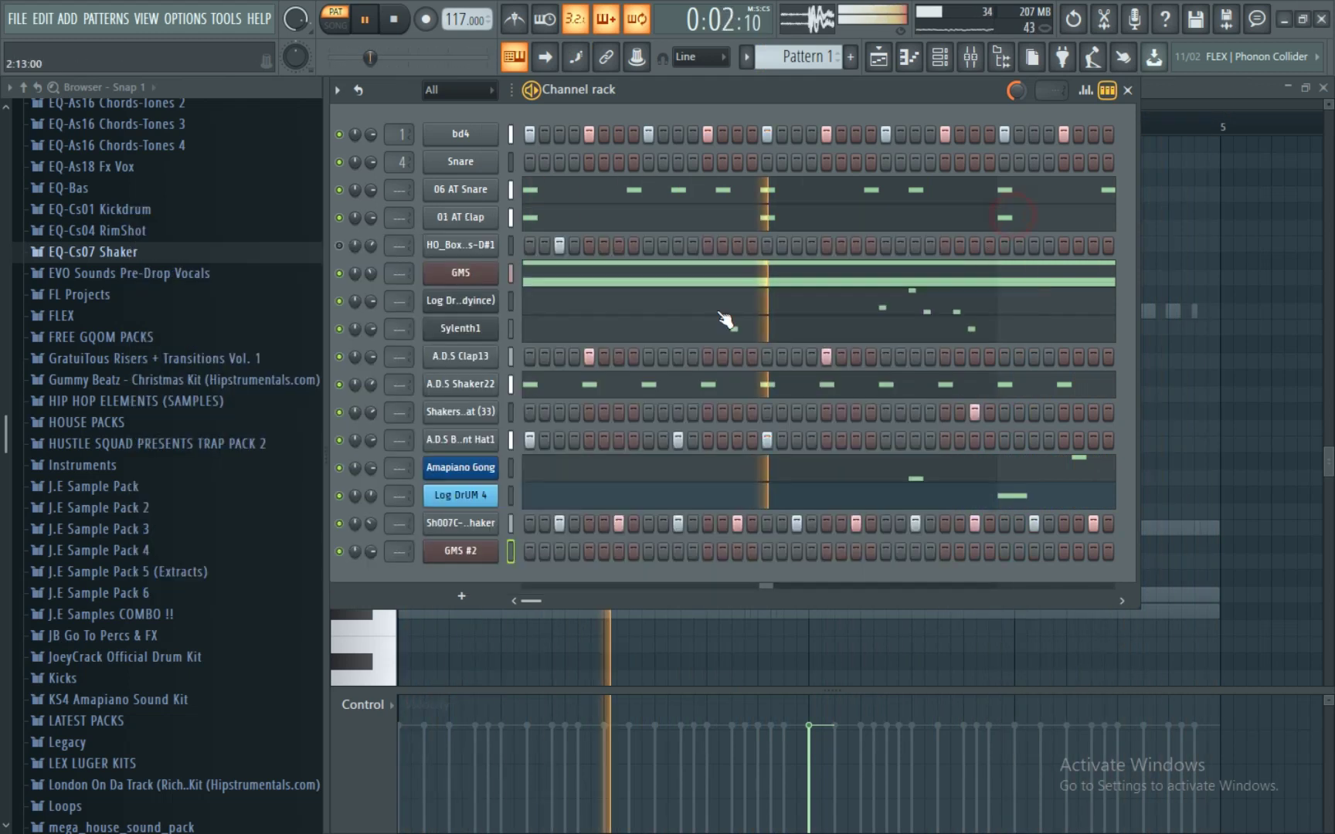
# - Open GMS #2 in the piano roll and place a one-step B3 note on step 11 of bar 1
pyautogui.rightClick(454, 554)
pyautogui.click(534, 546)
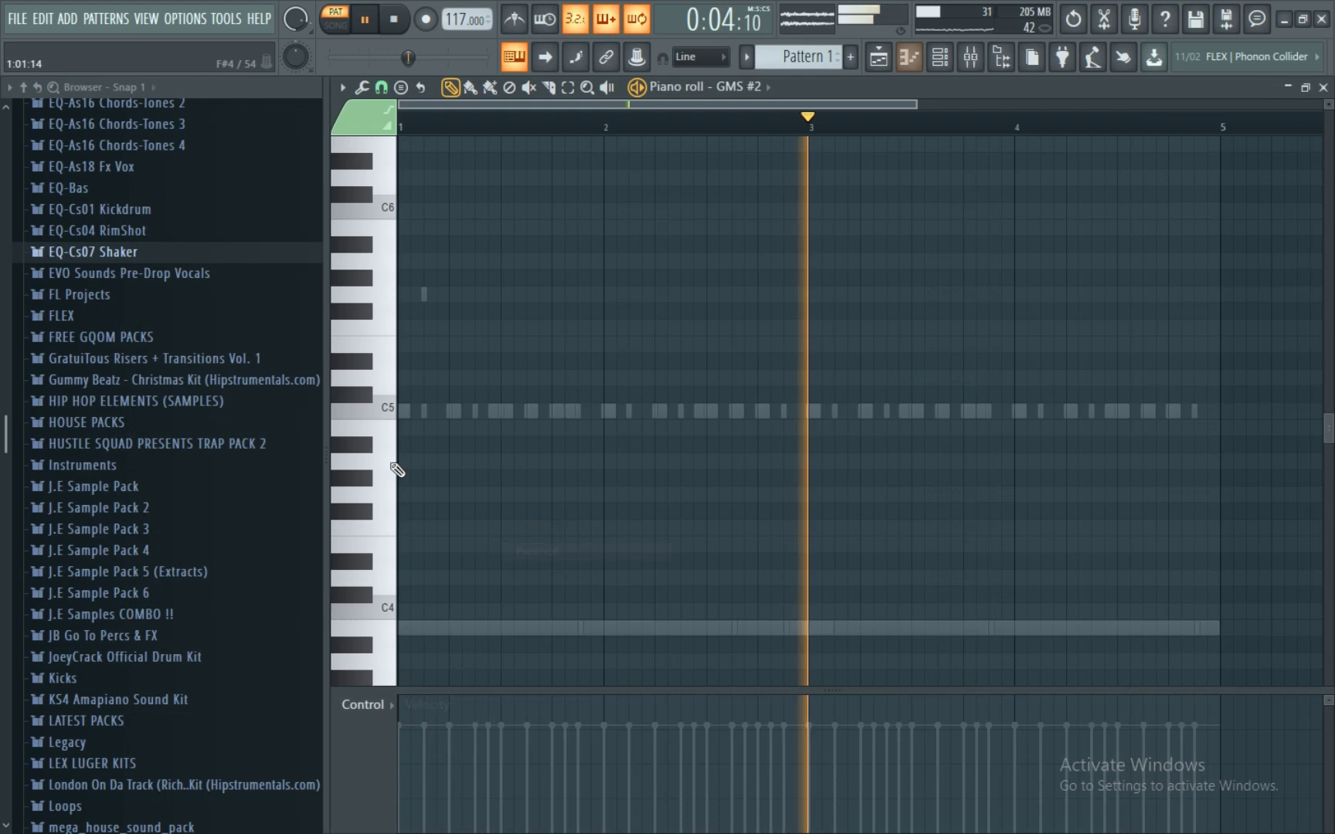
pyautogui.scroll(-2, 420, 473)
pyautogui.scroll(-2, 396, 441)
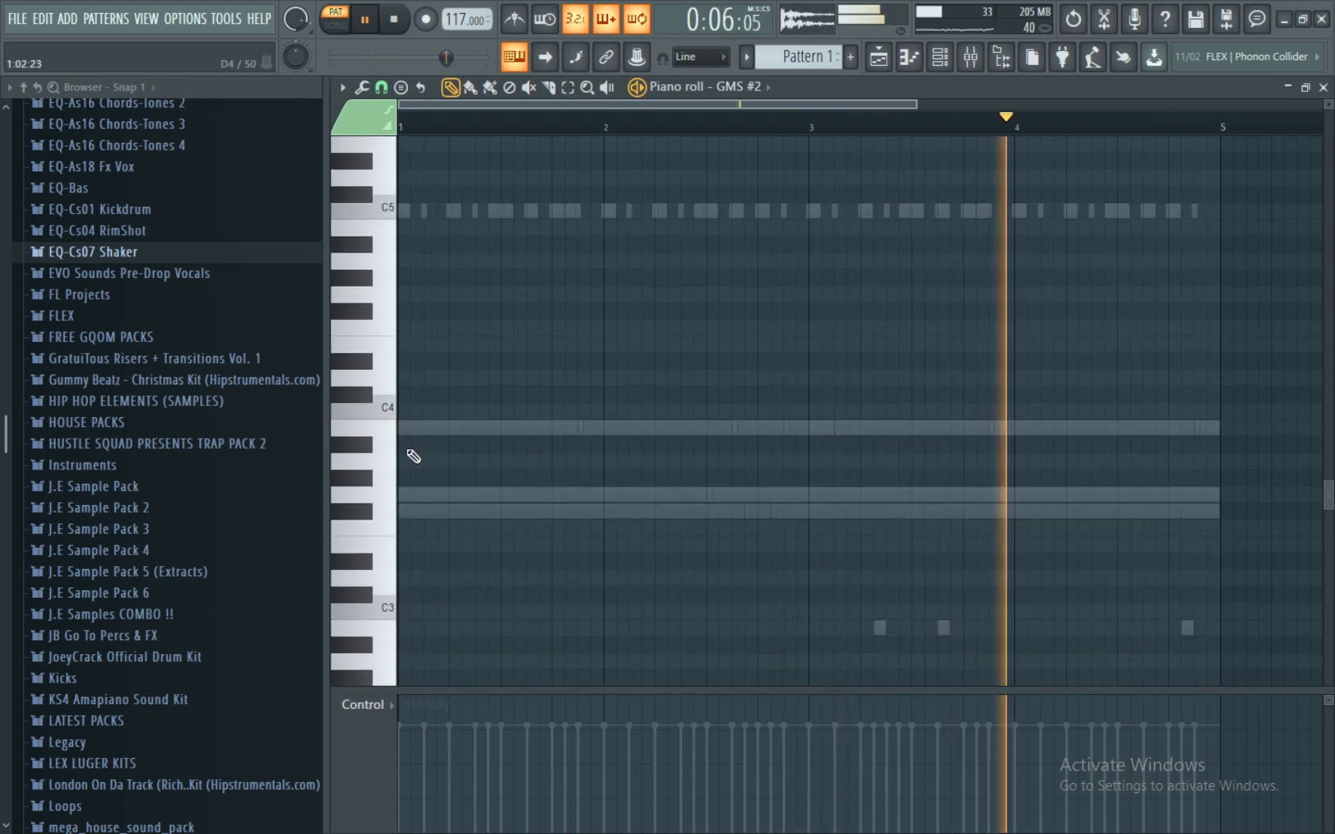
pyautogui.scroll(-1, 406, 441)
pyautogui.scroll(3, 452, 120)
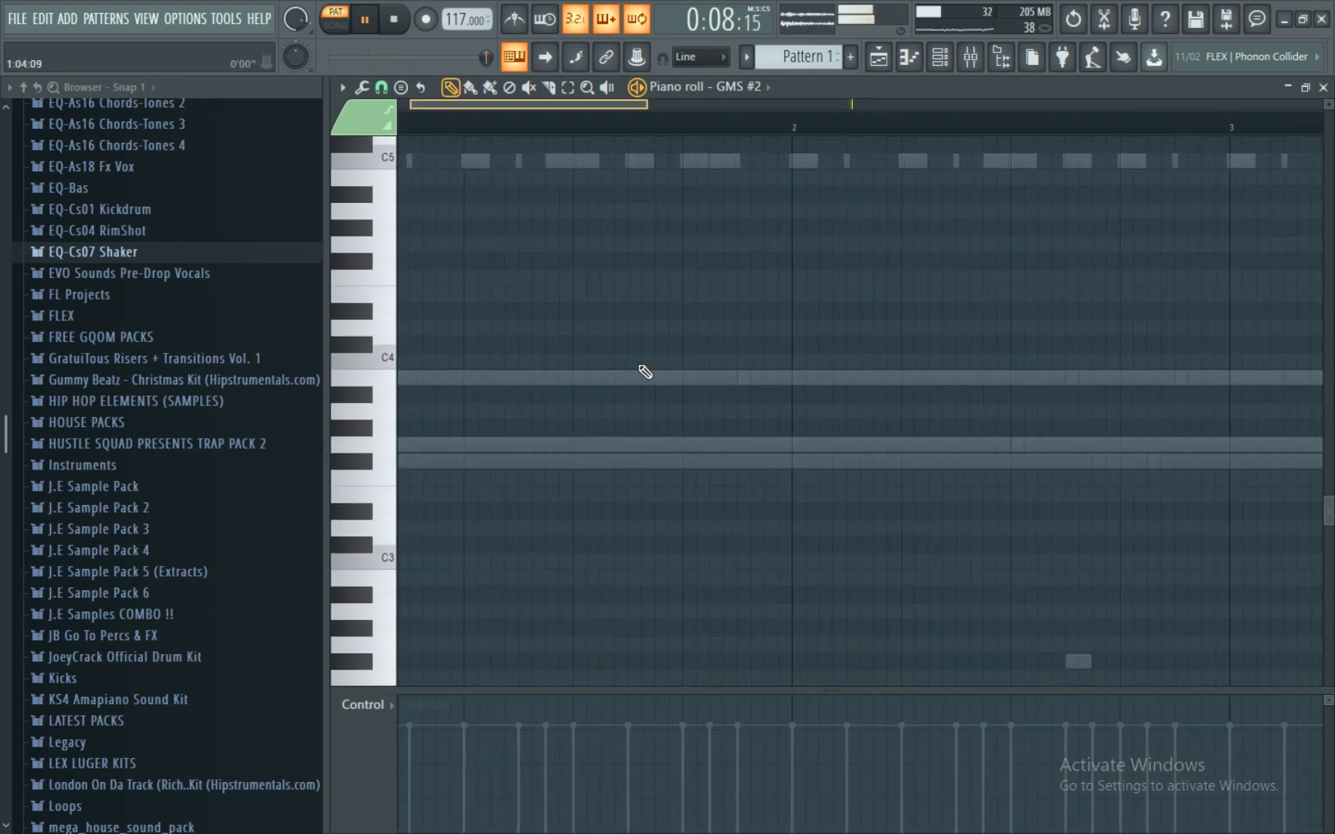
pyautogui.click(695, 380)
pyautogui.moveTo(724, 381); pyautogui.dragTo(696, 388)
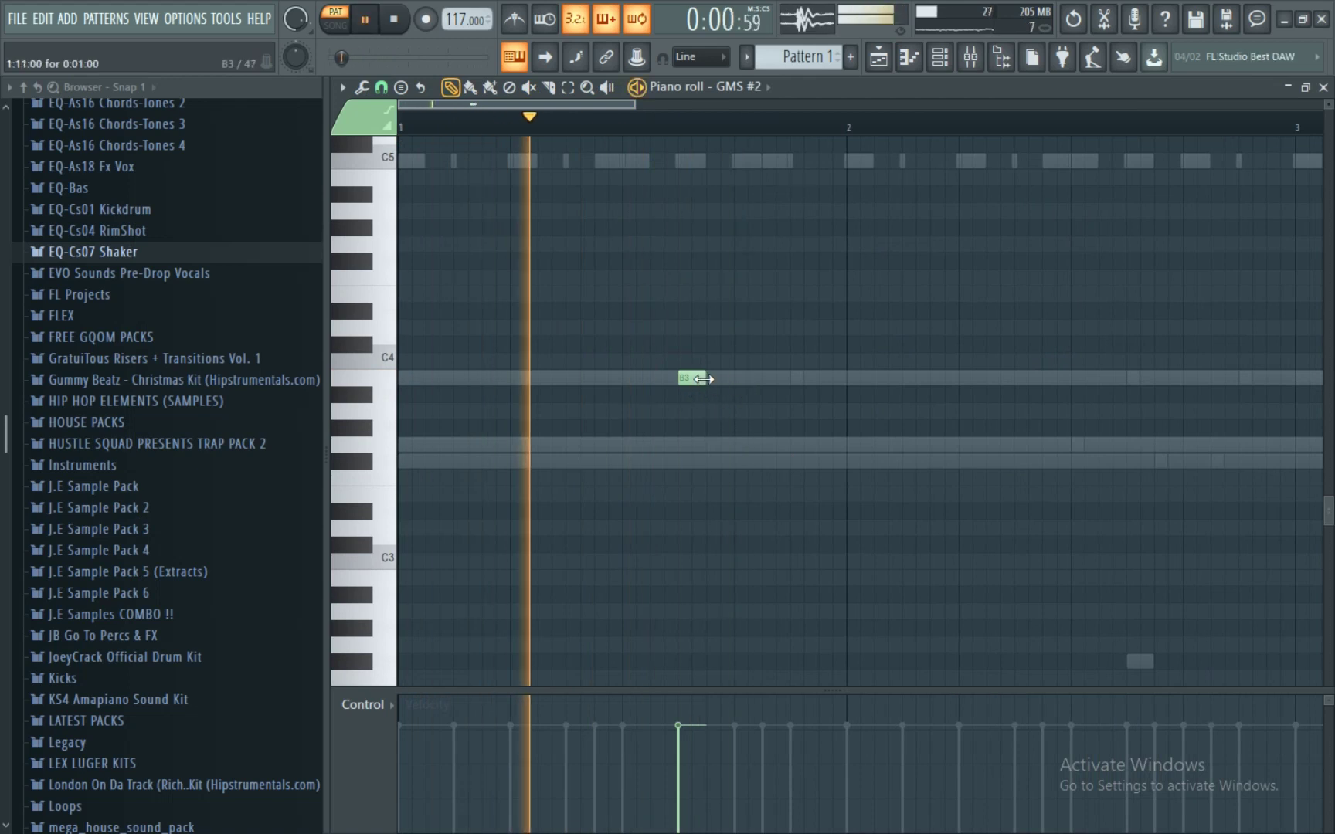
# - Shorten the B3 note on step 11 of bar 1 to half a step and add a half-step G3 note on step 12
pyautogui.moveTo(704, 378); pyautogui.dragTo(691, 378)
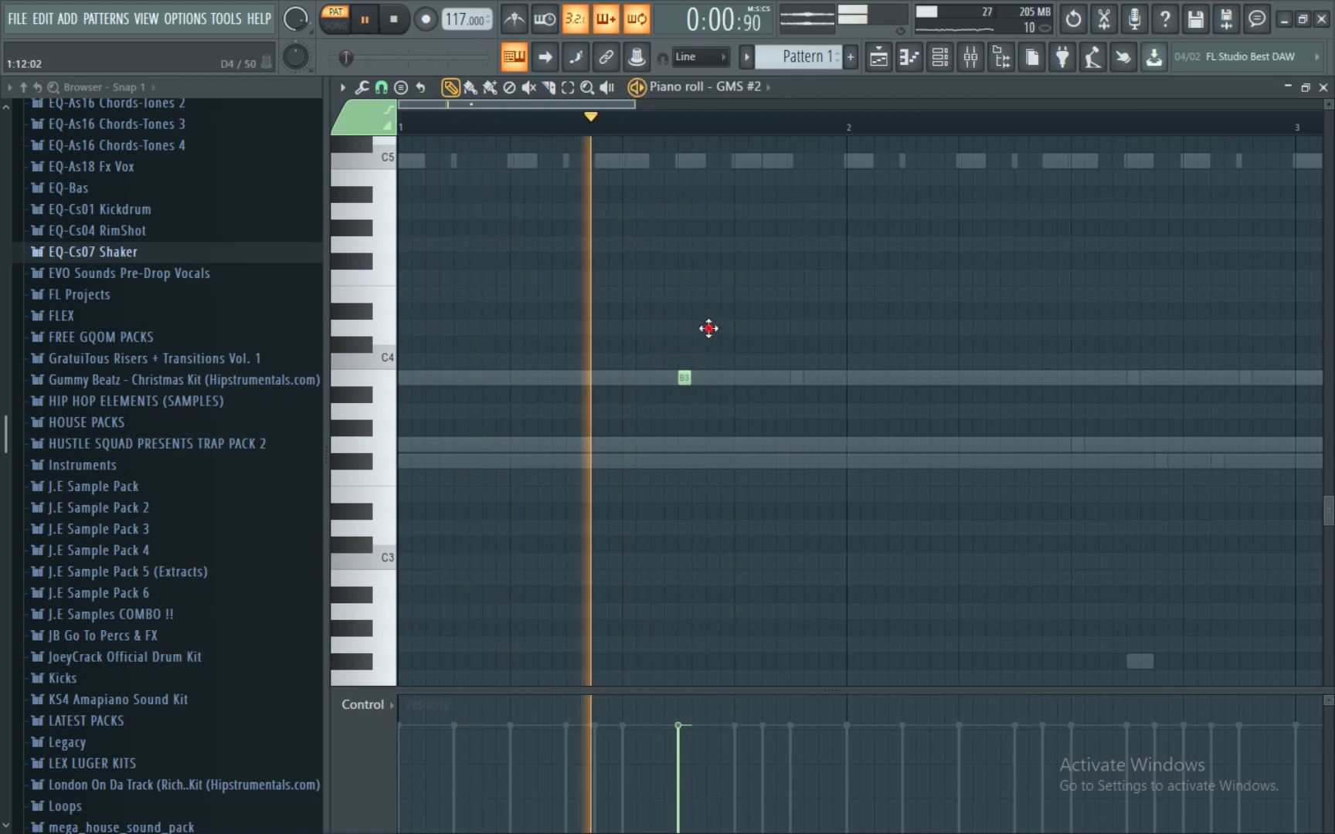
pyautogui.click(711, 328)
pyautogui.click(709, 447)
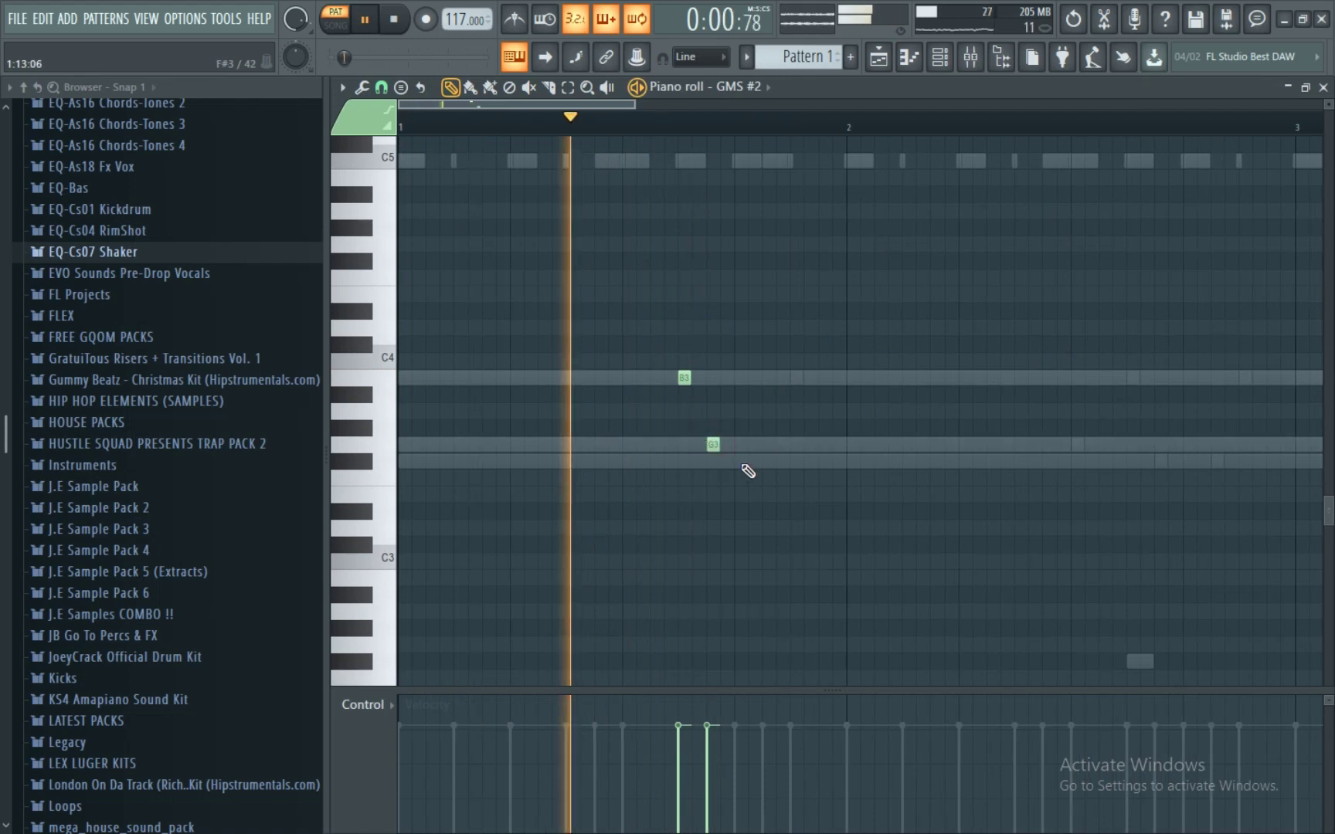
pyautogui.click(765, 462)
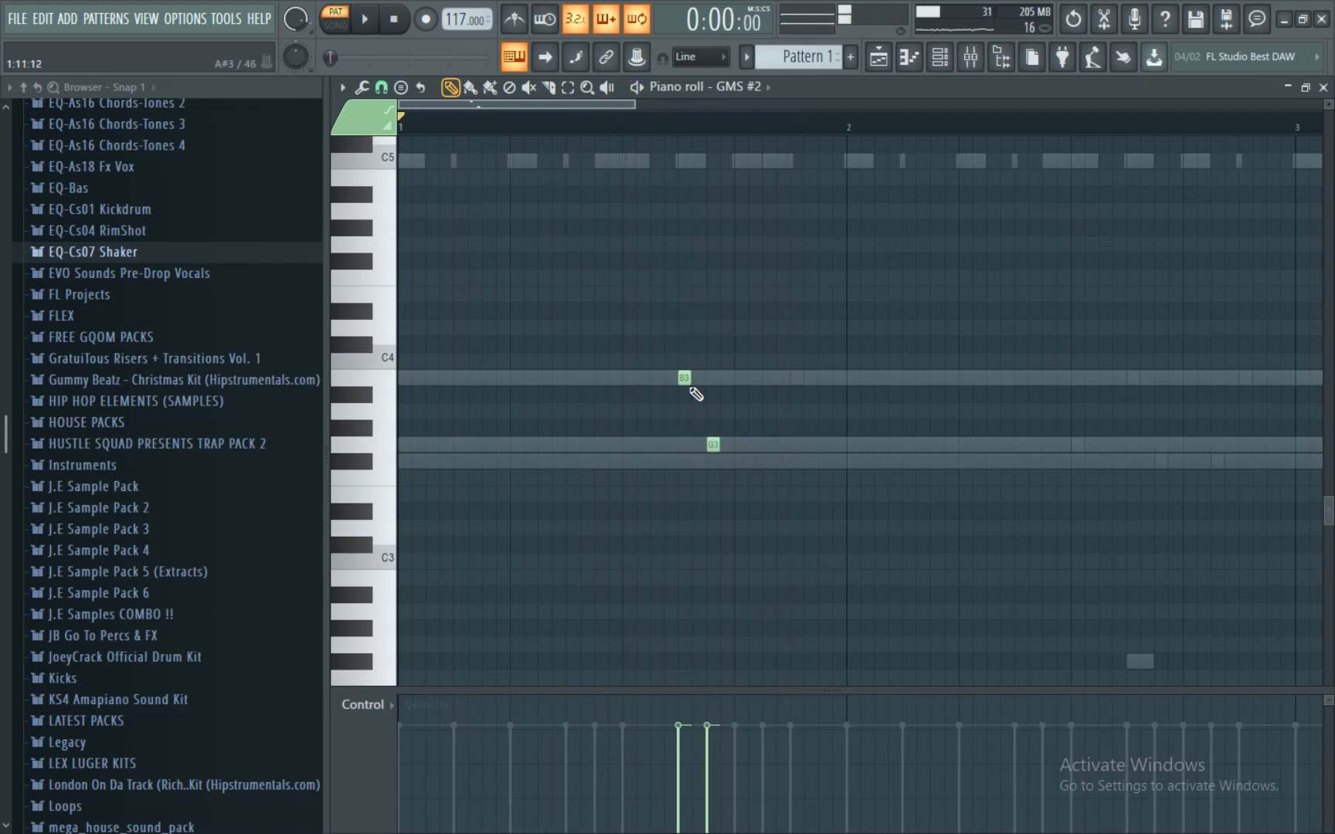
# - Try F#3 on step 11 and B3 on step 12 of bar 1, and raise both notes an octave
pyautogui.press('space')
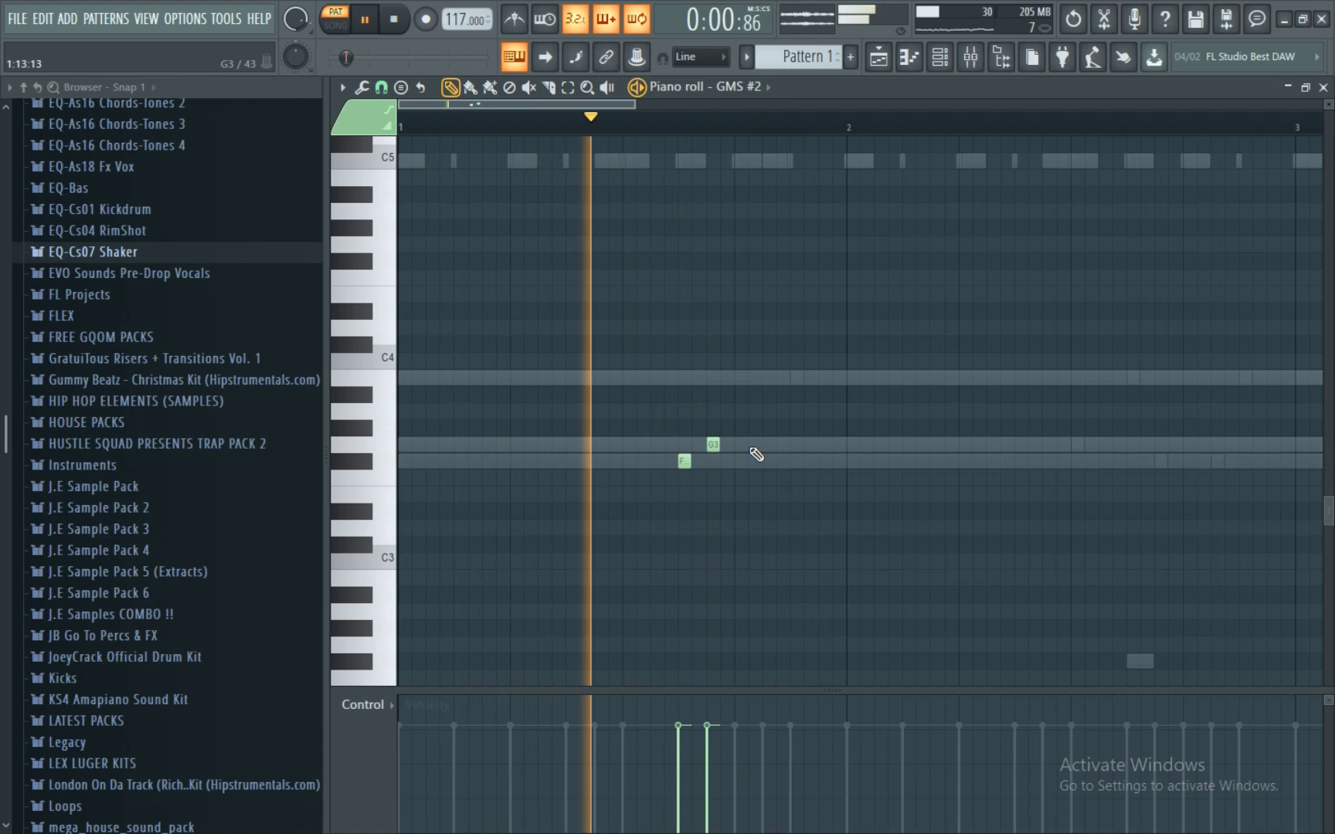
pyautogui.moveTo(711, 374); pyautogui.dragTo(712, 377)
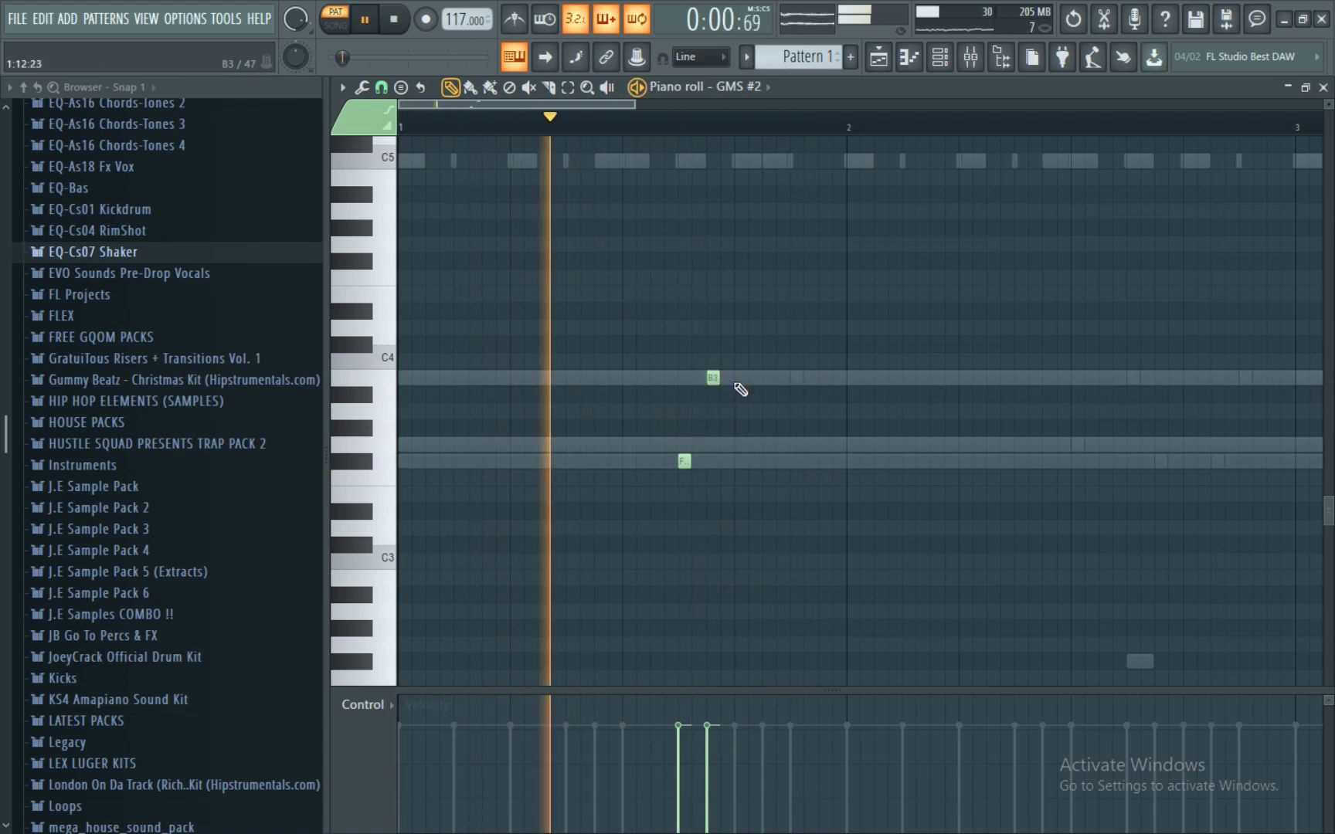
pyautogui.hotkey('ctrl', 'Up')
pyautogui.press('space')
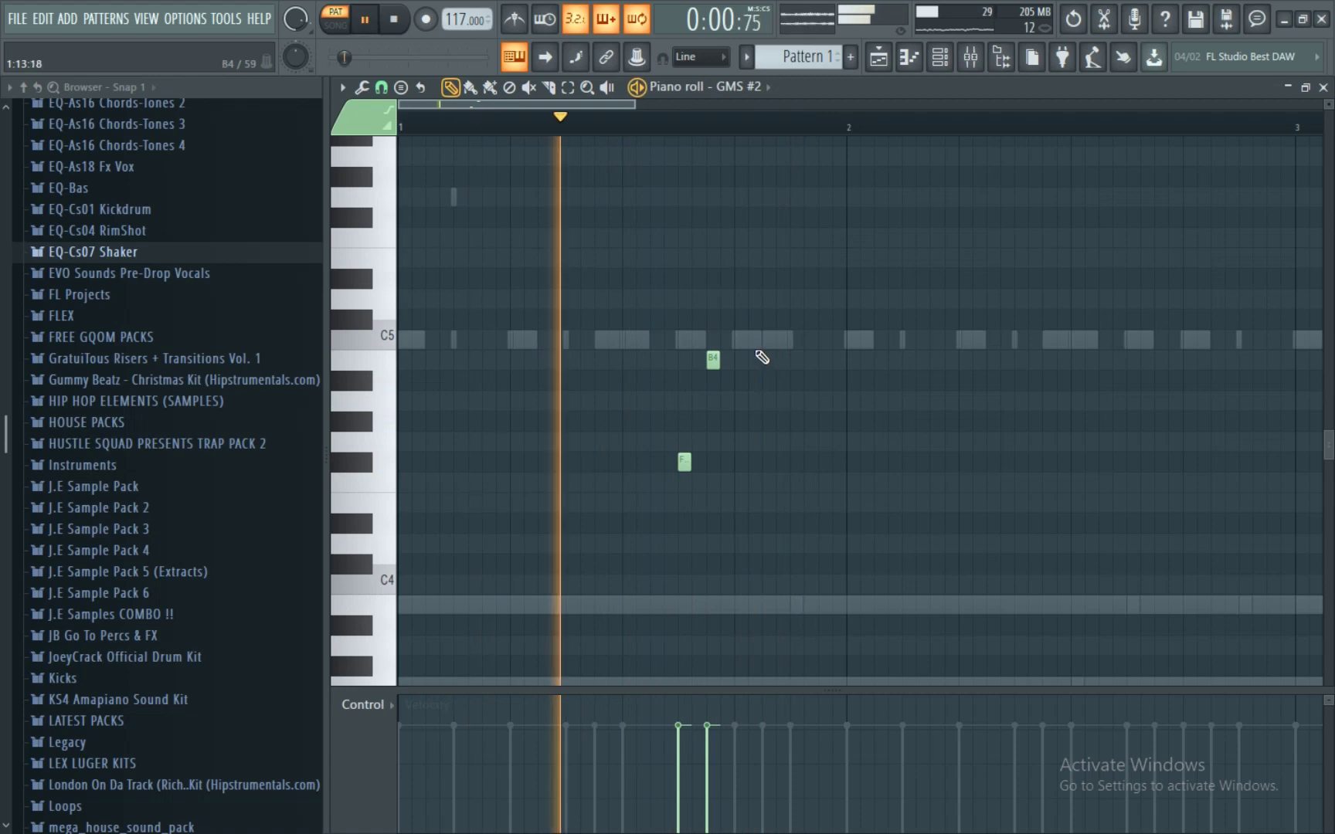
# - Delete the F#4 note and move the B4 note to step 11 of bar 1
pyautogui.press('space')
pyautogui.click(765, 401)
pyautogui.press('space')
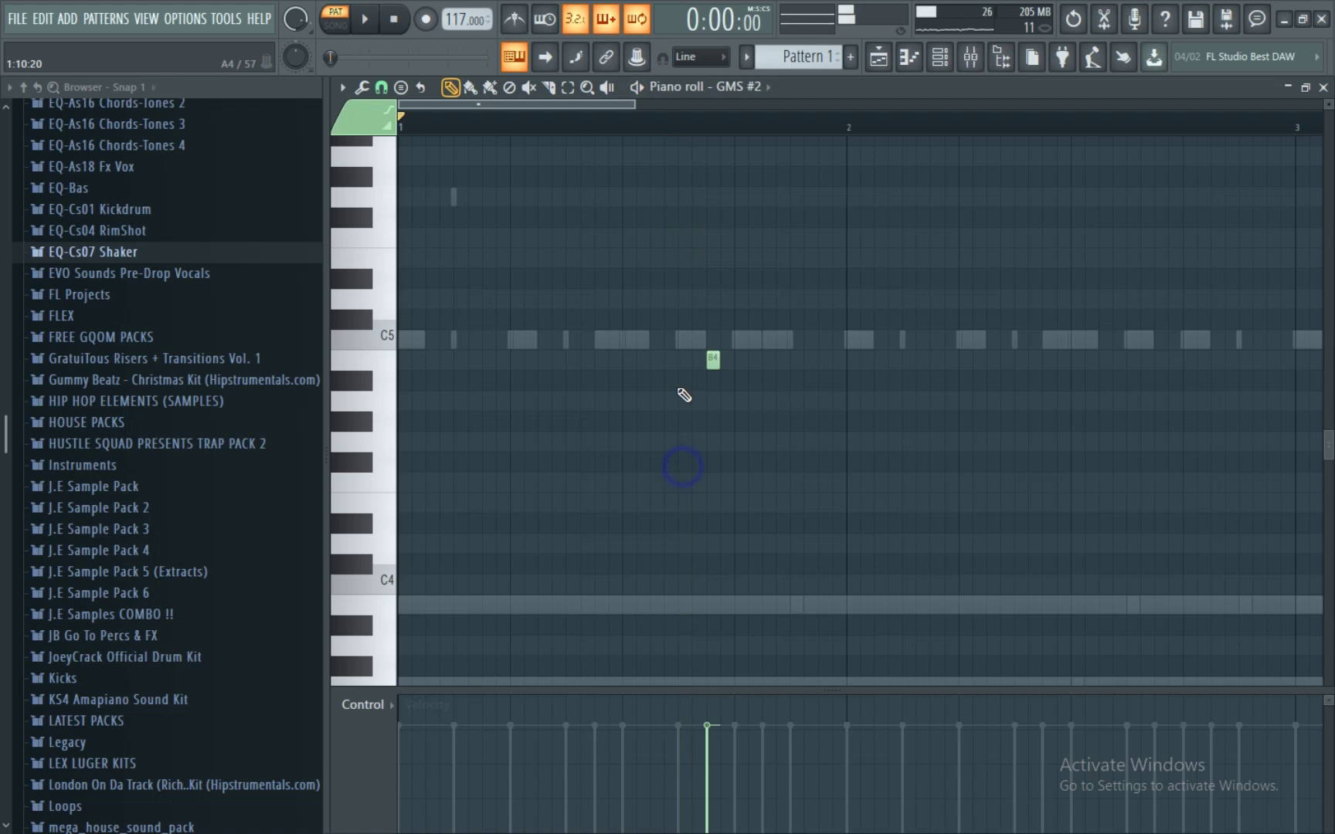
pyautogui.press('space')
pyautogui.moveTo(706, 363); pyautogui.dragTo(682, 357)
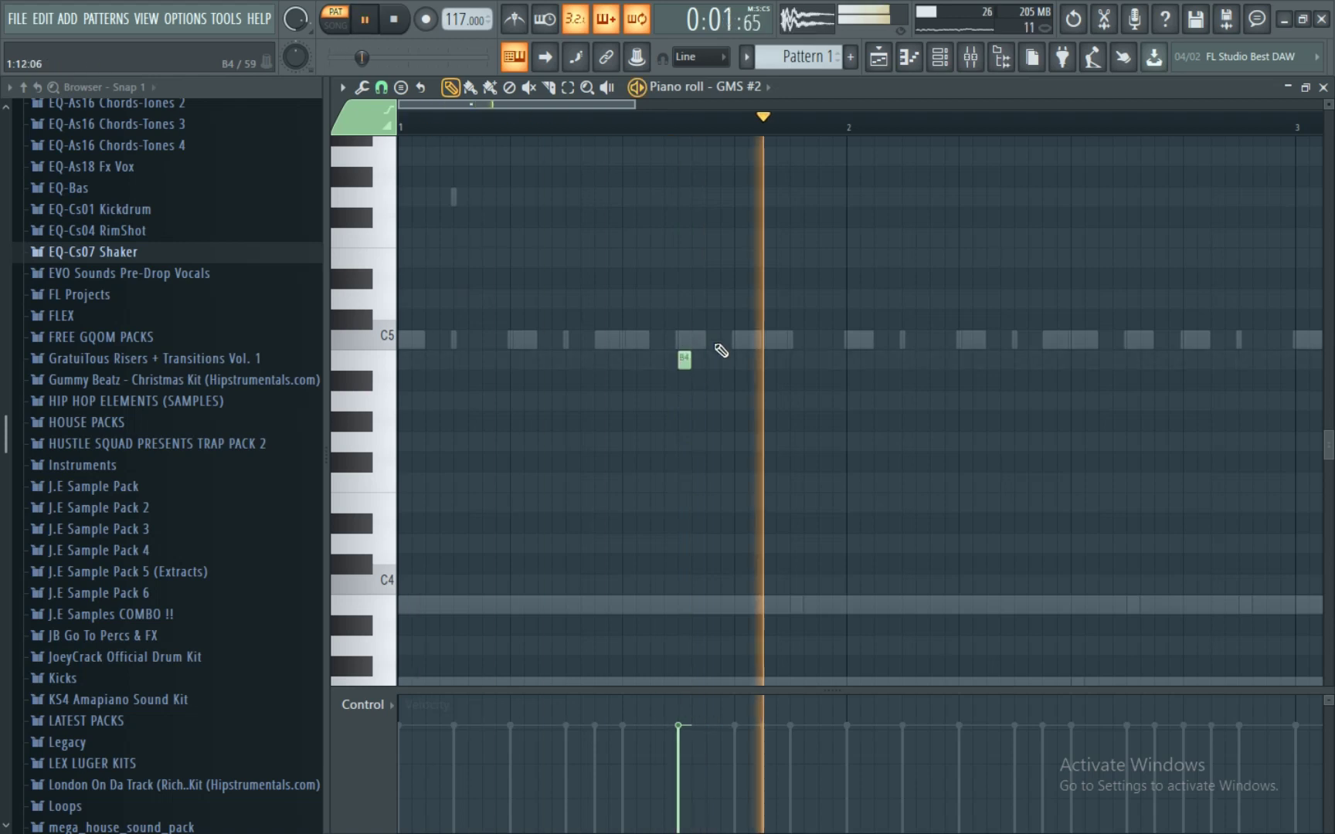
# - Try E5, D5, A4, C5 and C#5 as the second note on step 12 of bar 1 and delete it
pyautogui.scroll(2, 737, 340)
pyautogui.click(705, 318)
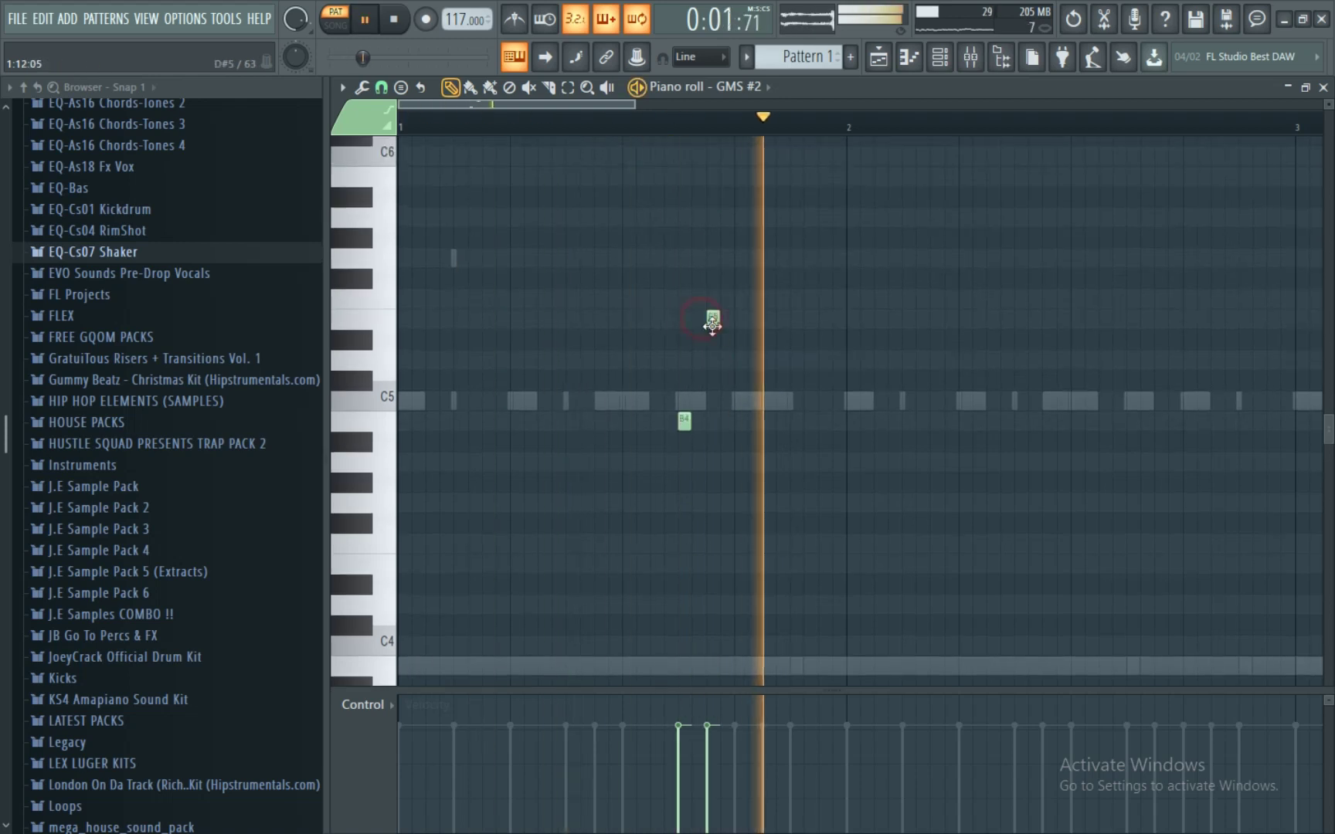
pyautogui.moveTo(711, 394); pyautogui.dragTo(712, 357)
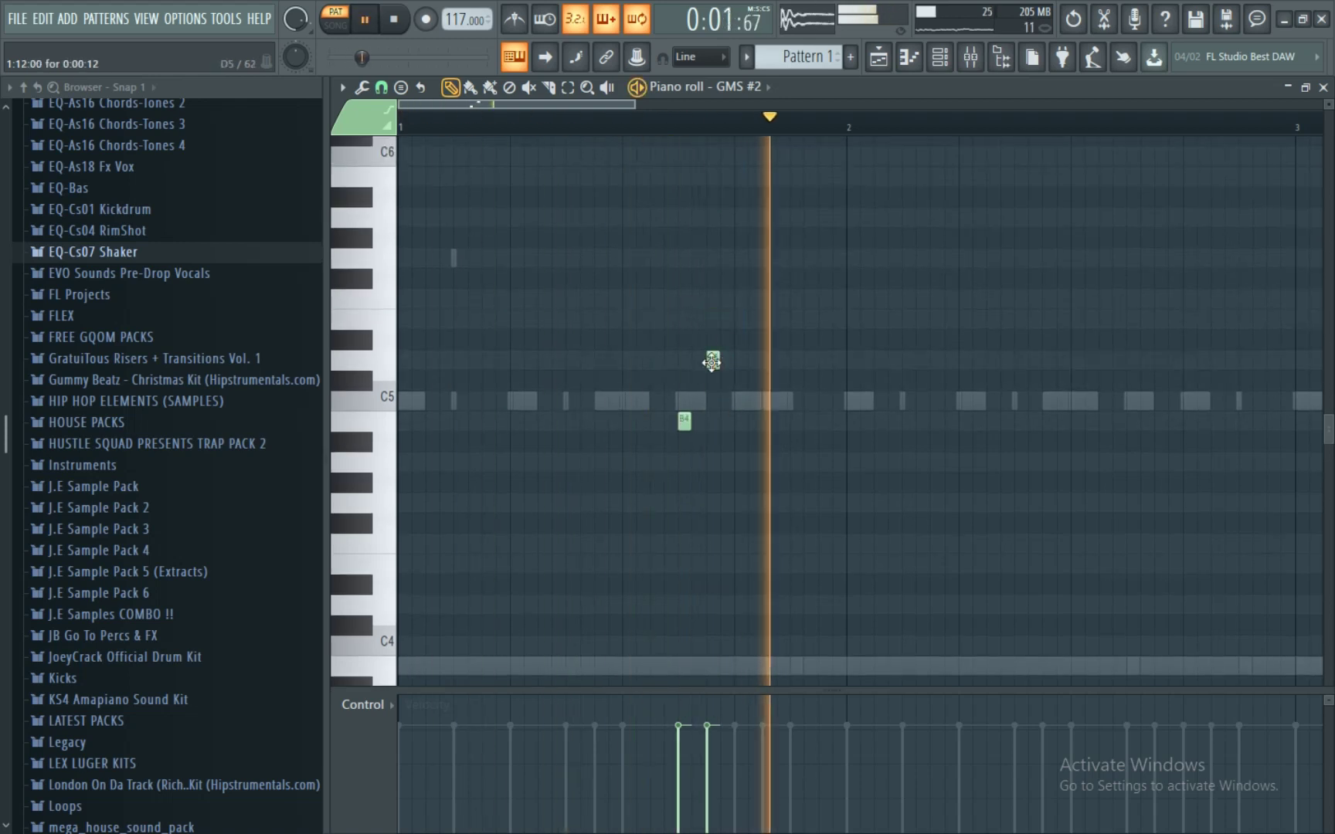
pyautogui.click(709, 461)
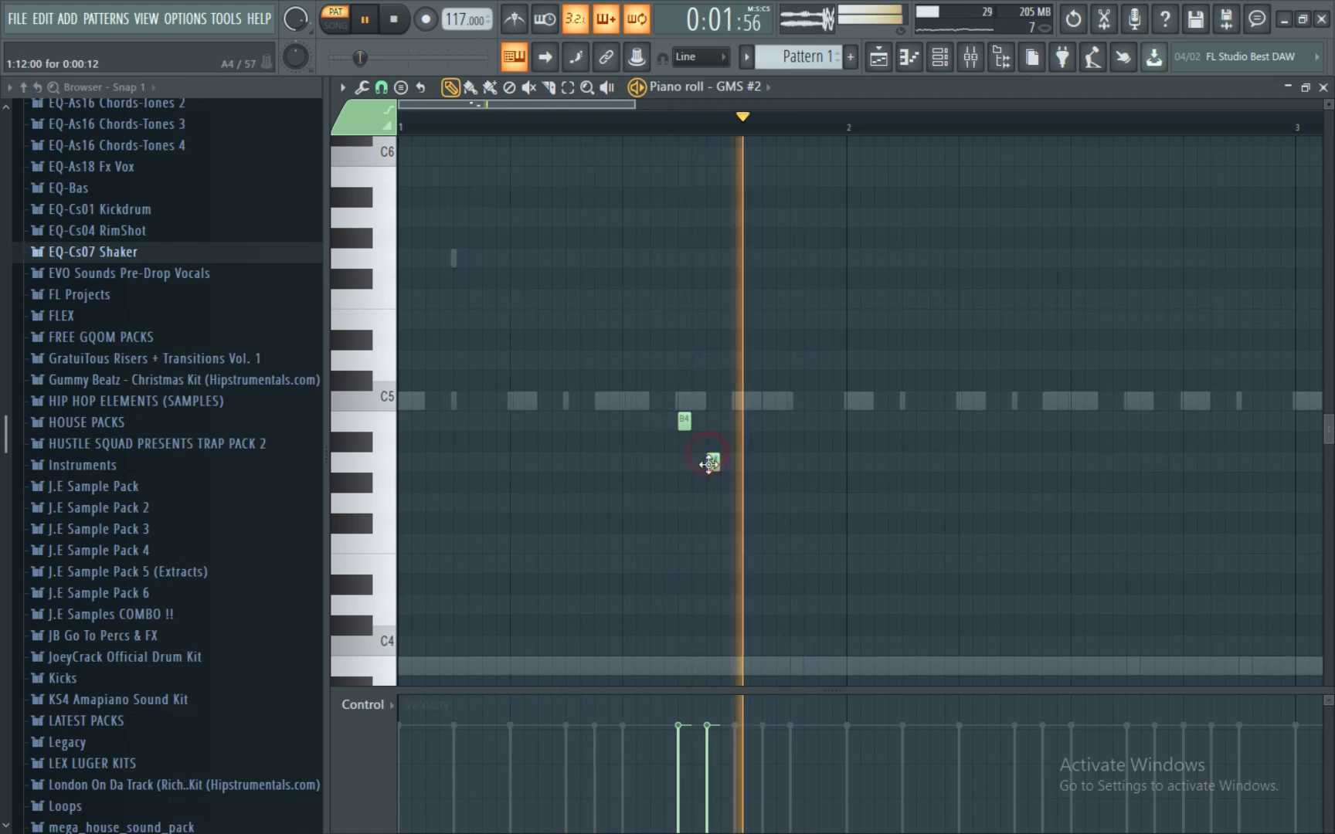
pyautogui.click(711, 399)
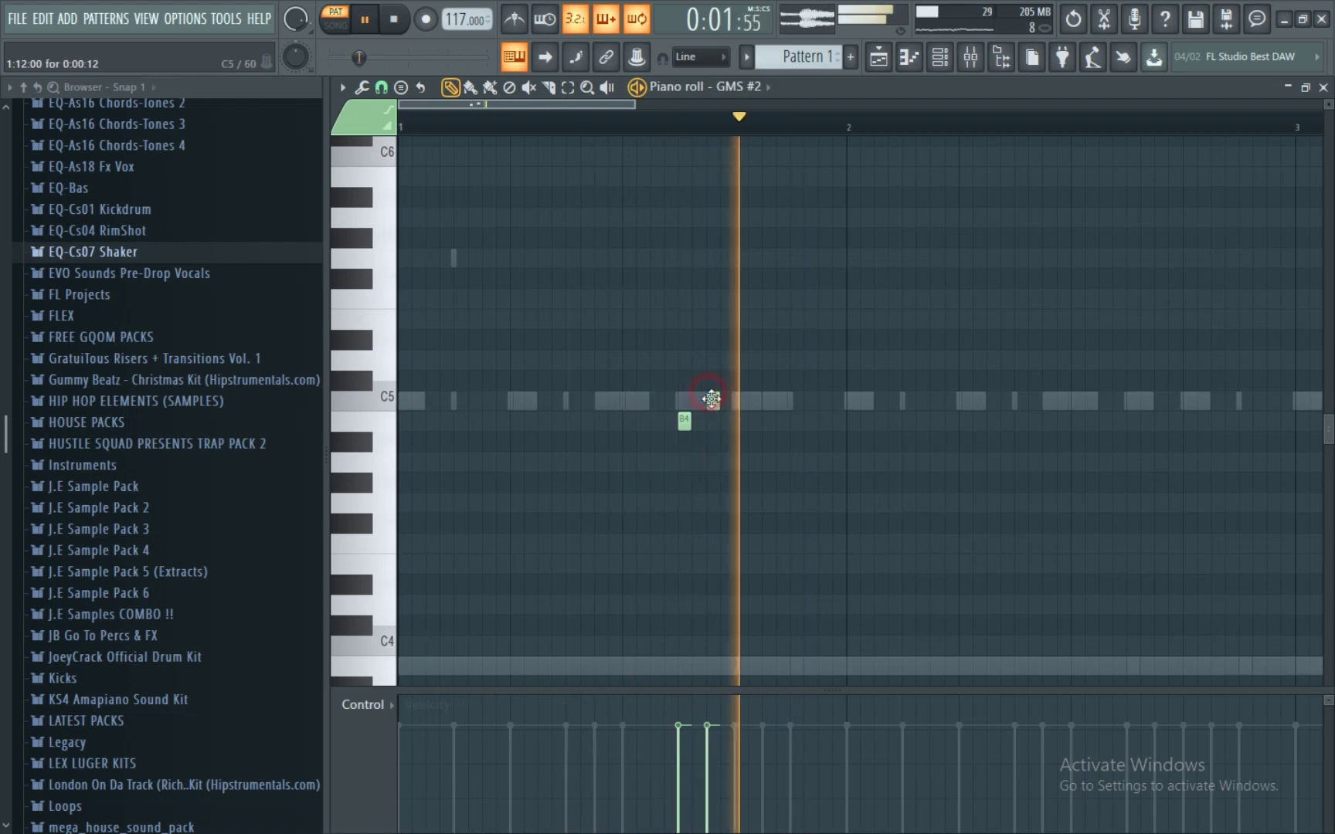
pyautogui.moveTo(707, 371); pyautogui.dragTo(714, 373)
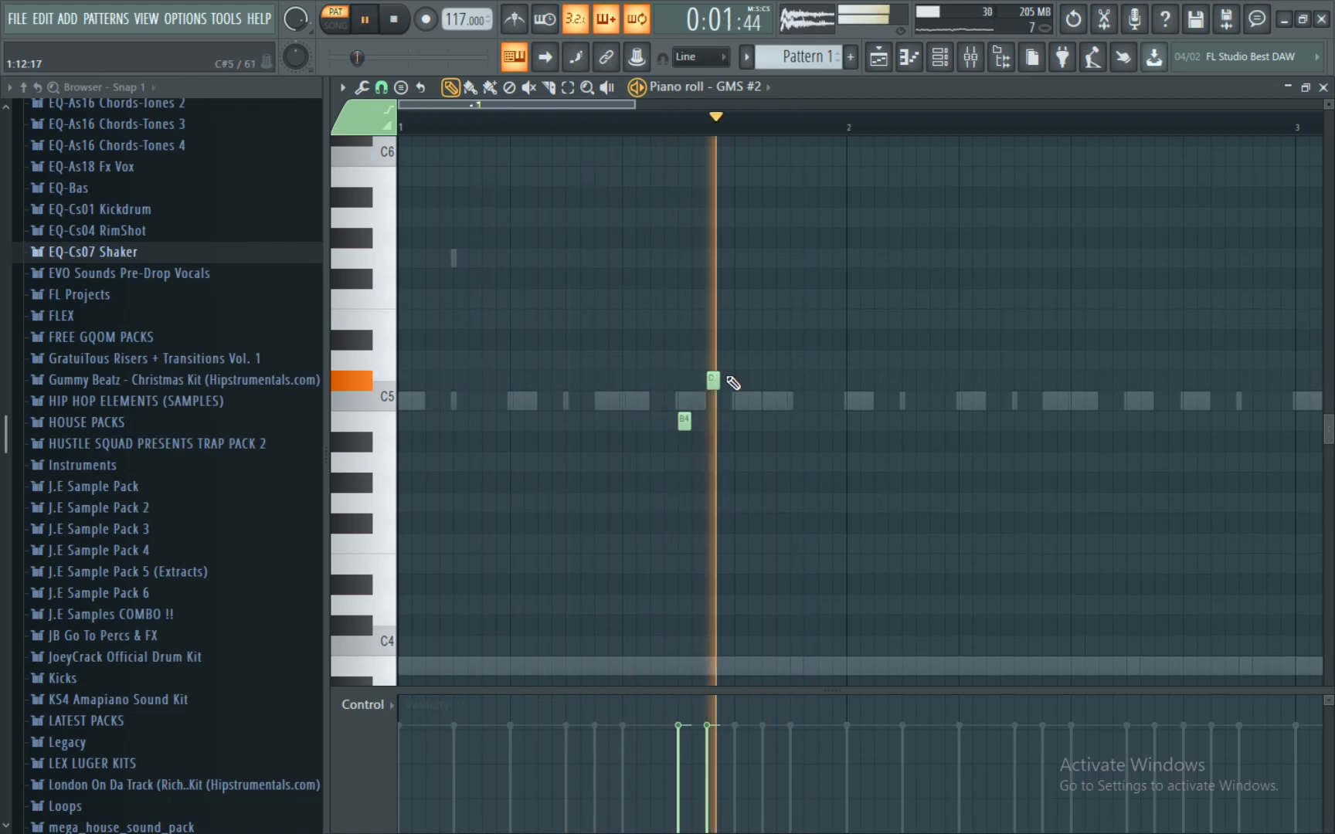
pyautogui.rightClick(715, 382)
# - Try F5 and E5 on step 12 of bar 1 and add a C5 note halfway through step 14
pyautogui.press('space')
pyautogui.click(707, 357)
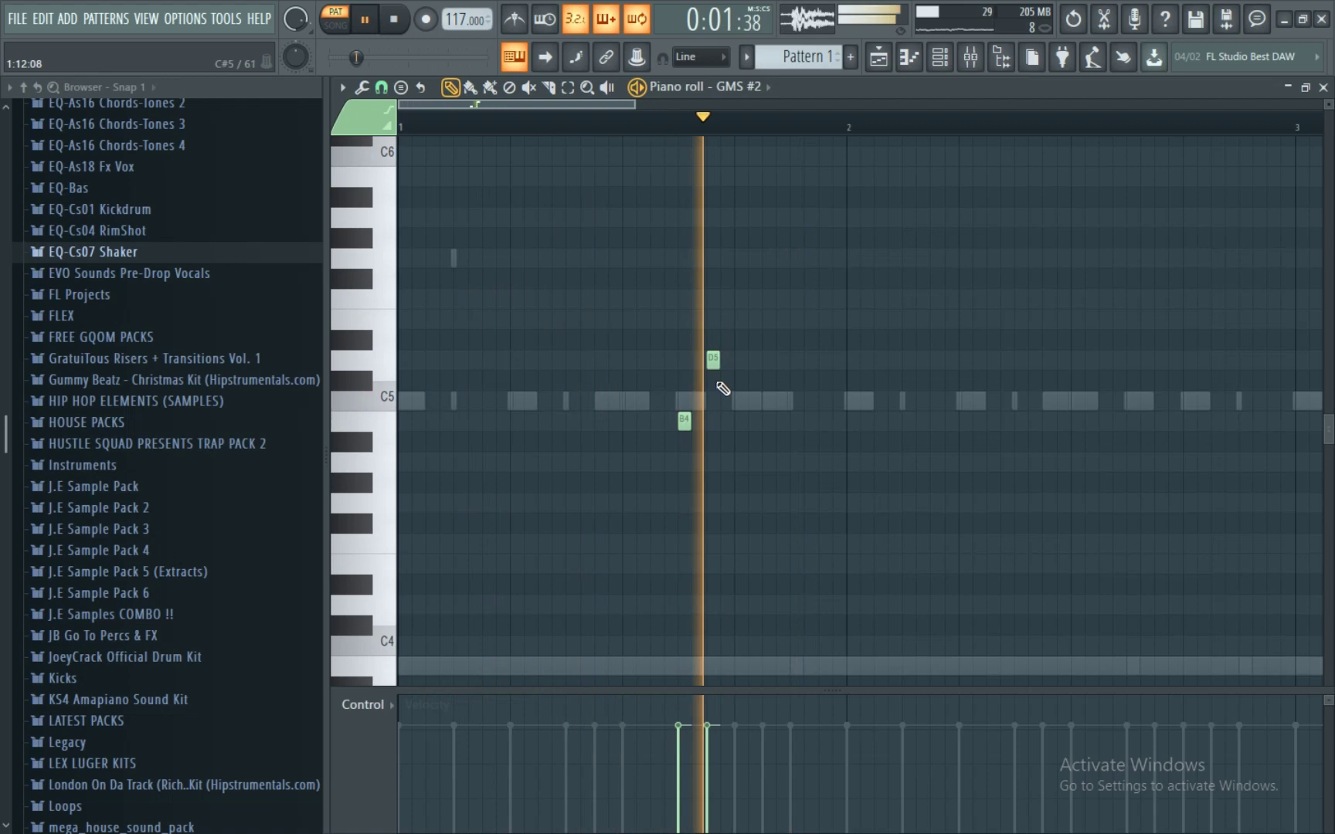
pyautogui.rightClick(712, 311)
pyautogui.click(714, 317)
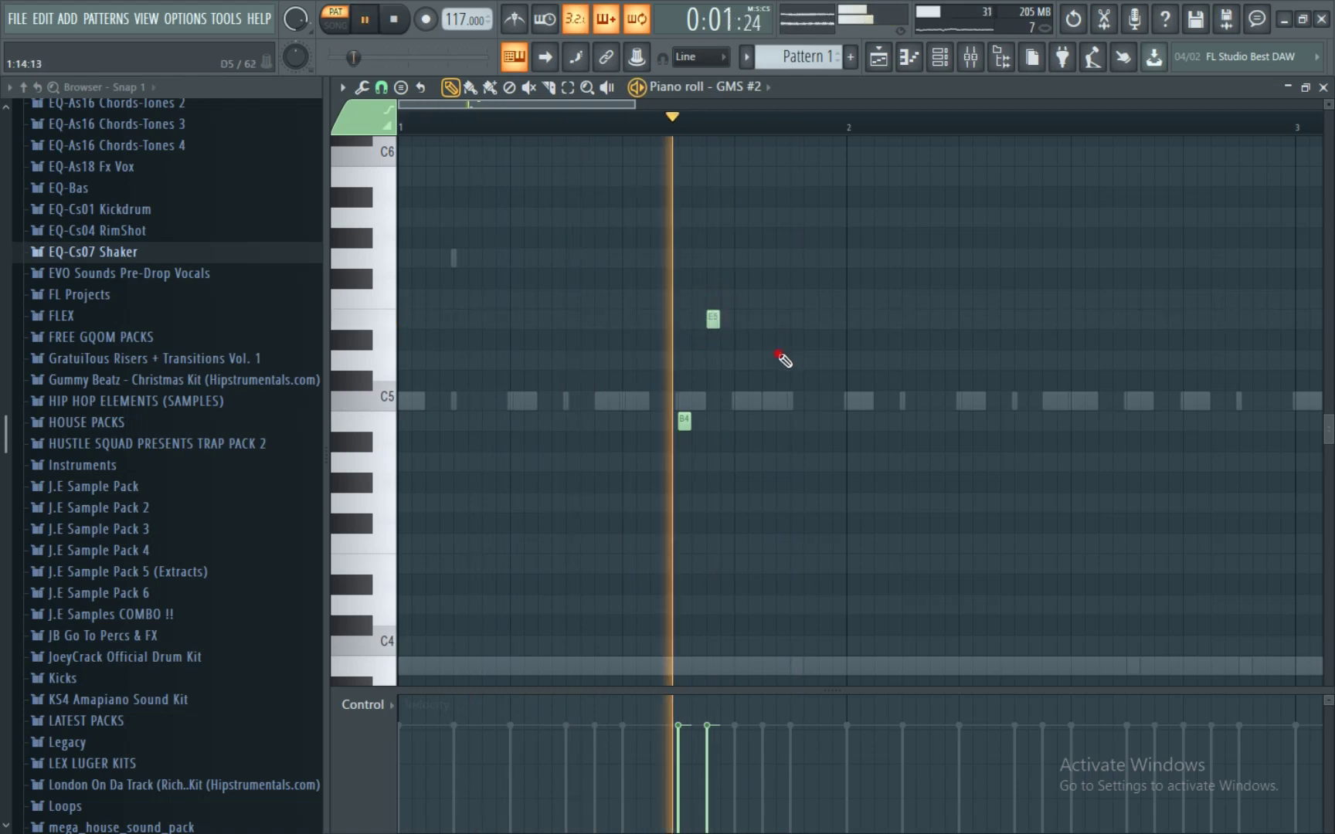
pyautogui.moveTo(781, 360); pyautogui.dragTo(780, 405)
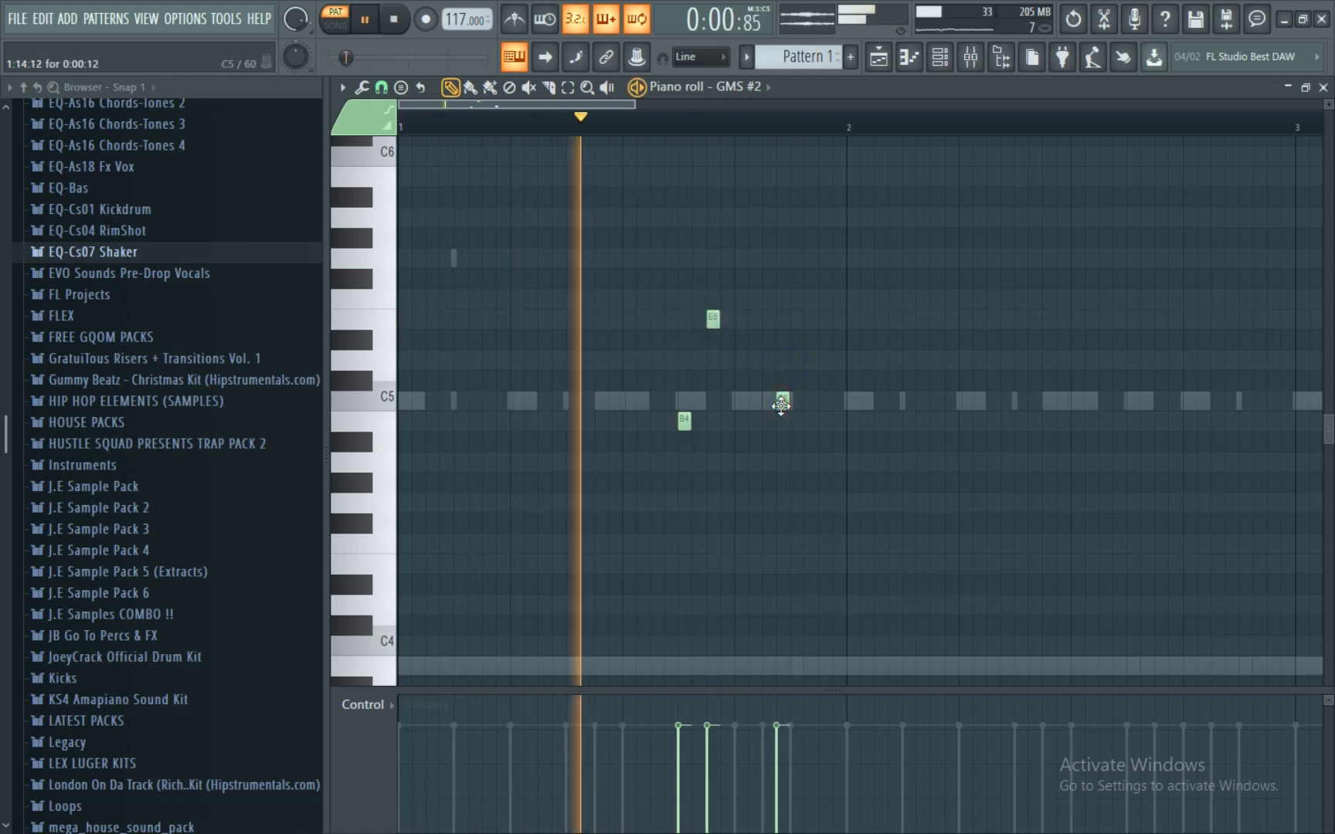
# - Replace the E5 note with D5 on step 12, and delete both the D5 and C5 notes
pyautogui.rightClick(712, 318)
pyautogui.click(705, 366)
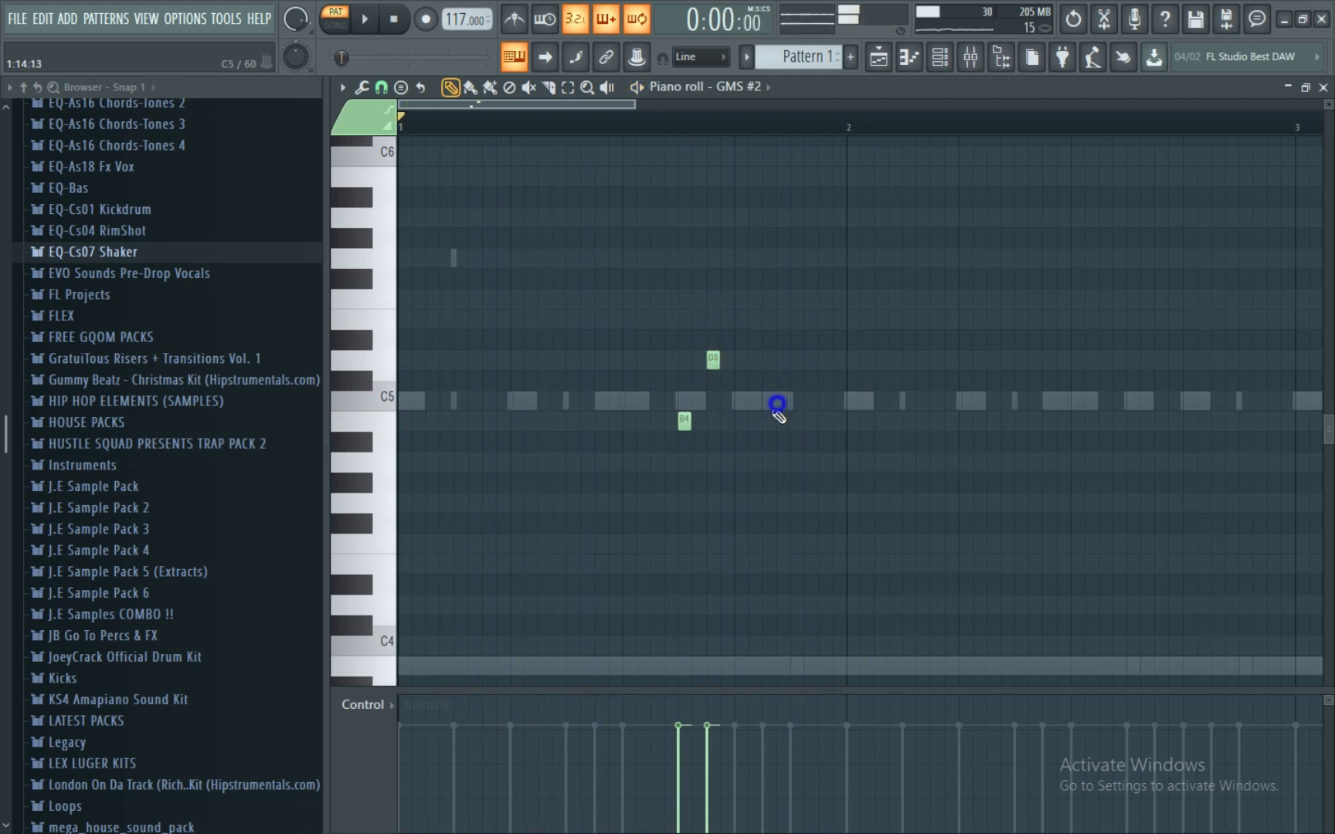
pyautogui.rightClick(776, 401)
pyautogui.rightClick(712, 360)
# - Lower the B4 note an octave and add half-step notes G3 on step 12 and F#3 halfway through step 14 of bar 1
pyautogui.scroll(-3, 696, 386)
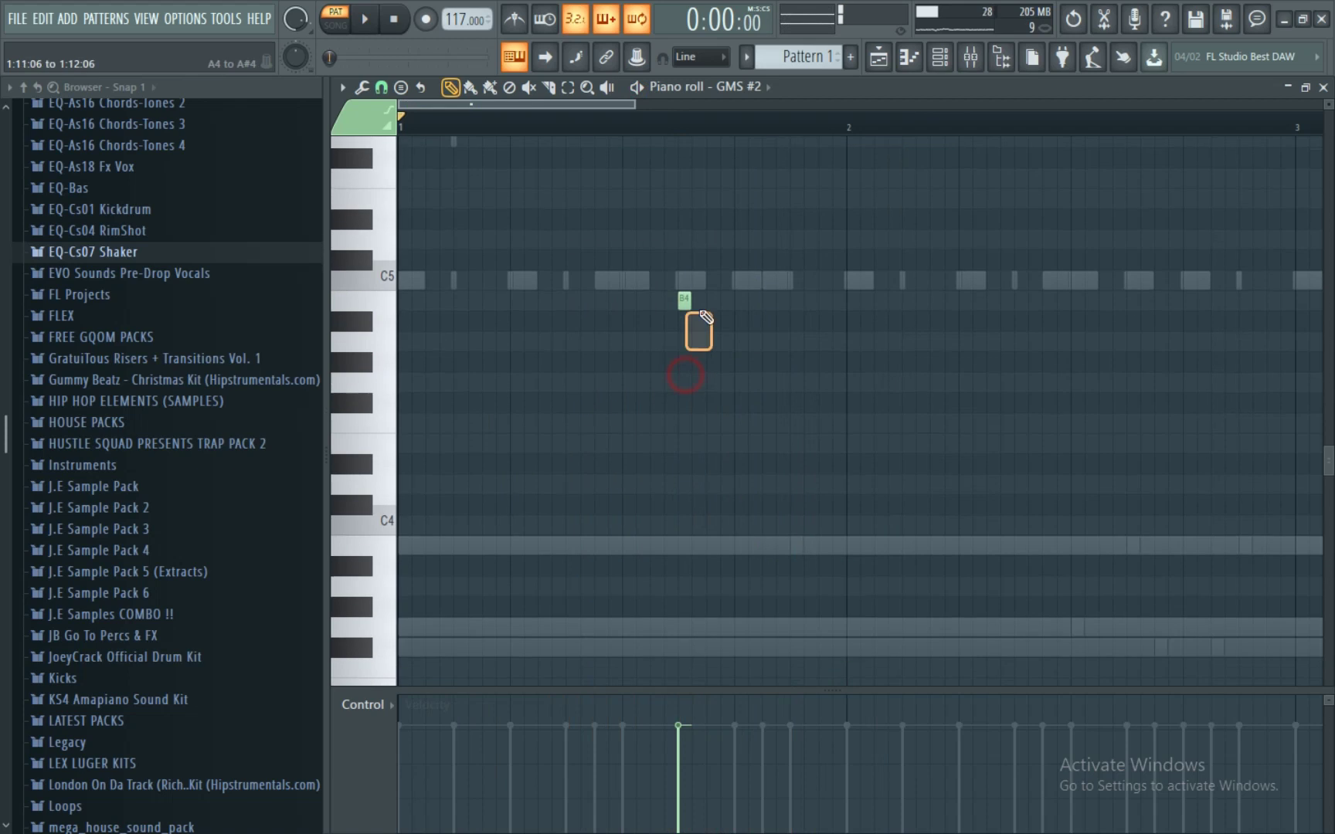
pyautogui.hotkey('ctrl', 'Down')
pyautogui.press('space')
pyautogui.click(710, 492)
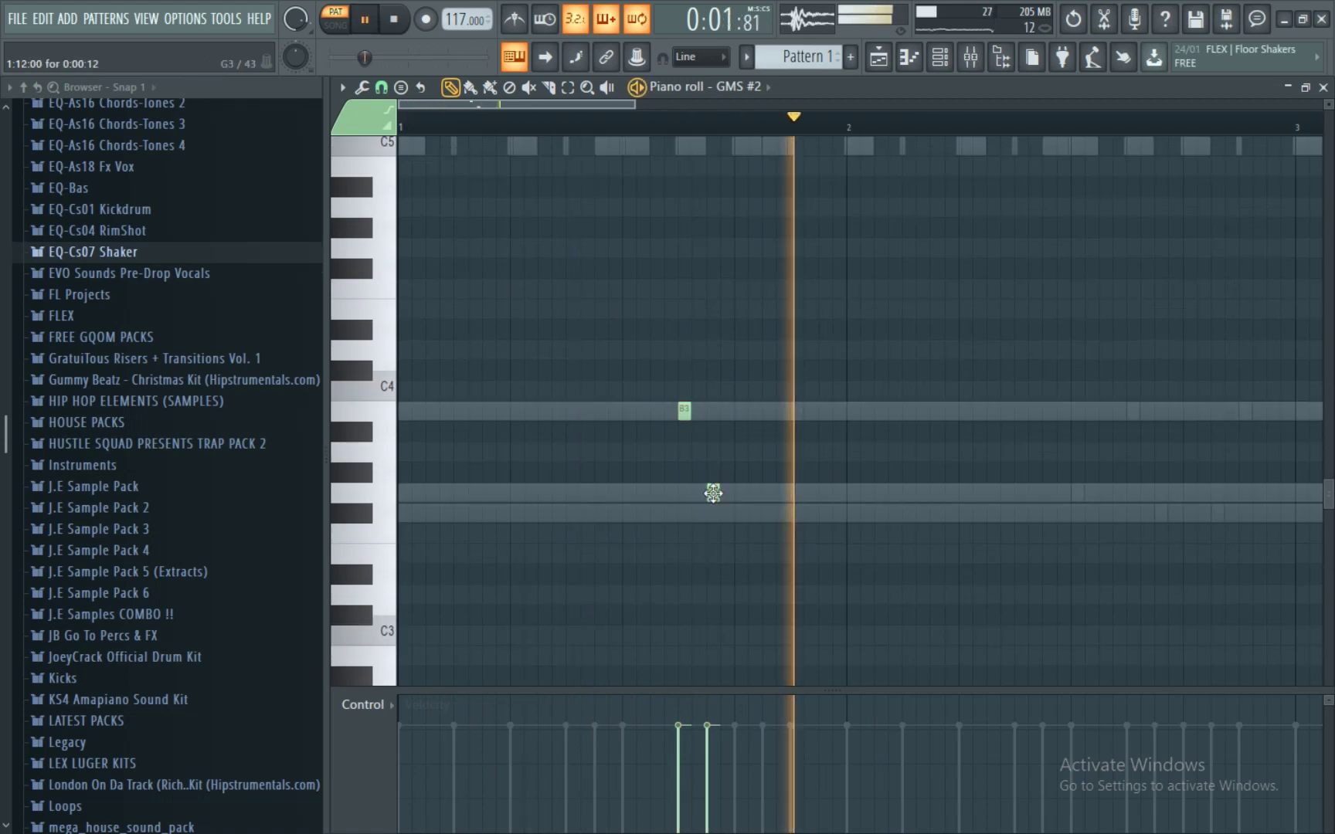
pyautogui.click(777, 513)
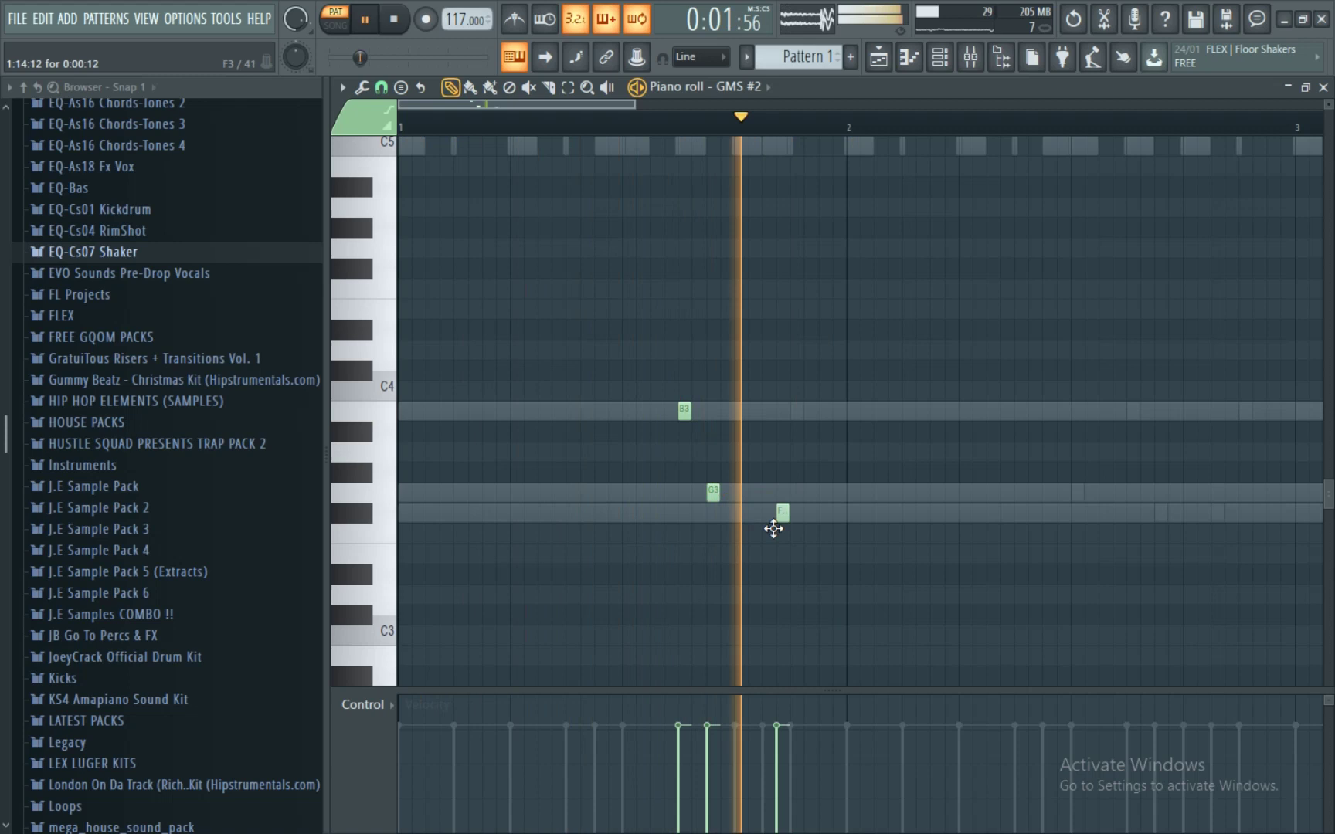
# - Raise the three-note GMS #2 phrase by two octaves and play it back
pyautogui.hotkey('ctrl', 'Up')
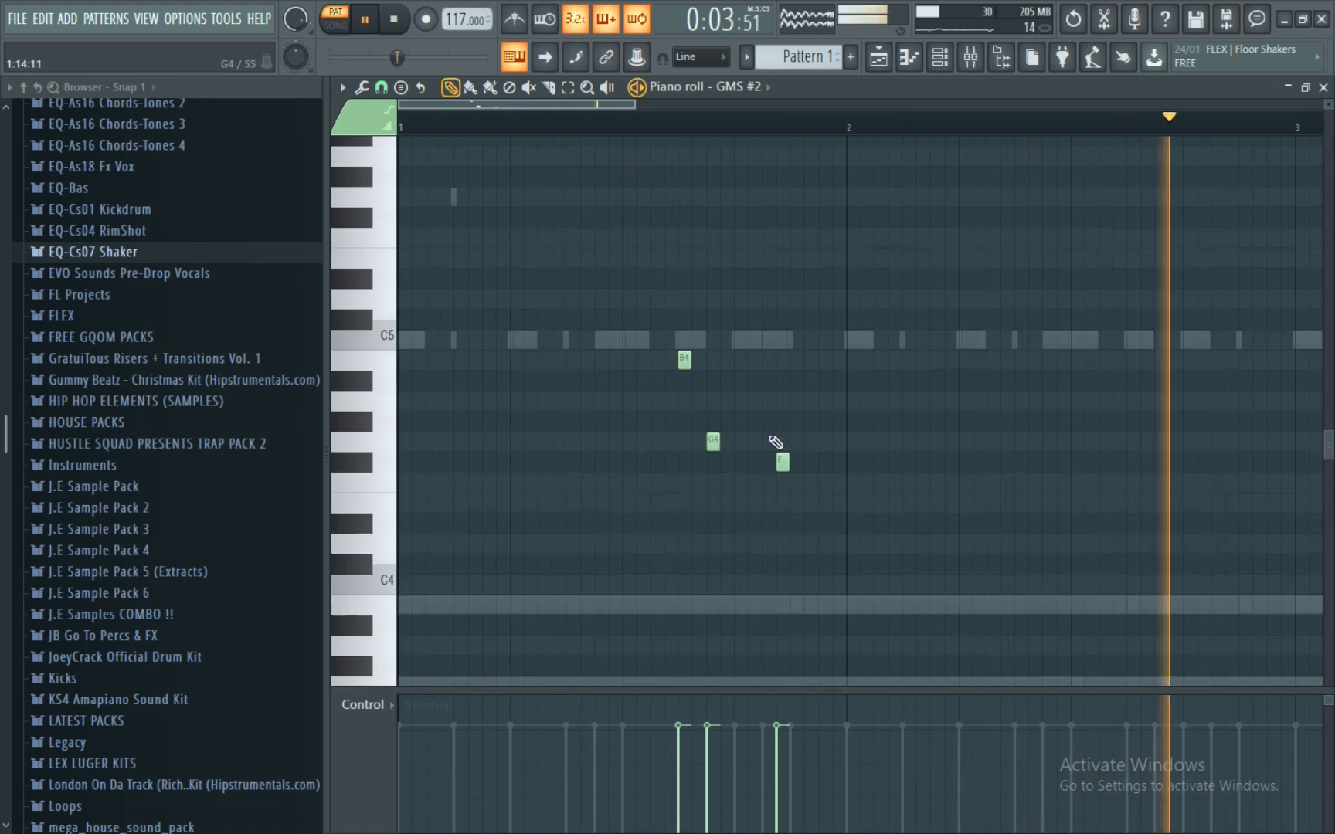
pyautogui.scroll(-1, 850, 129)
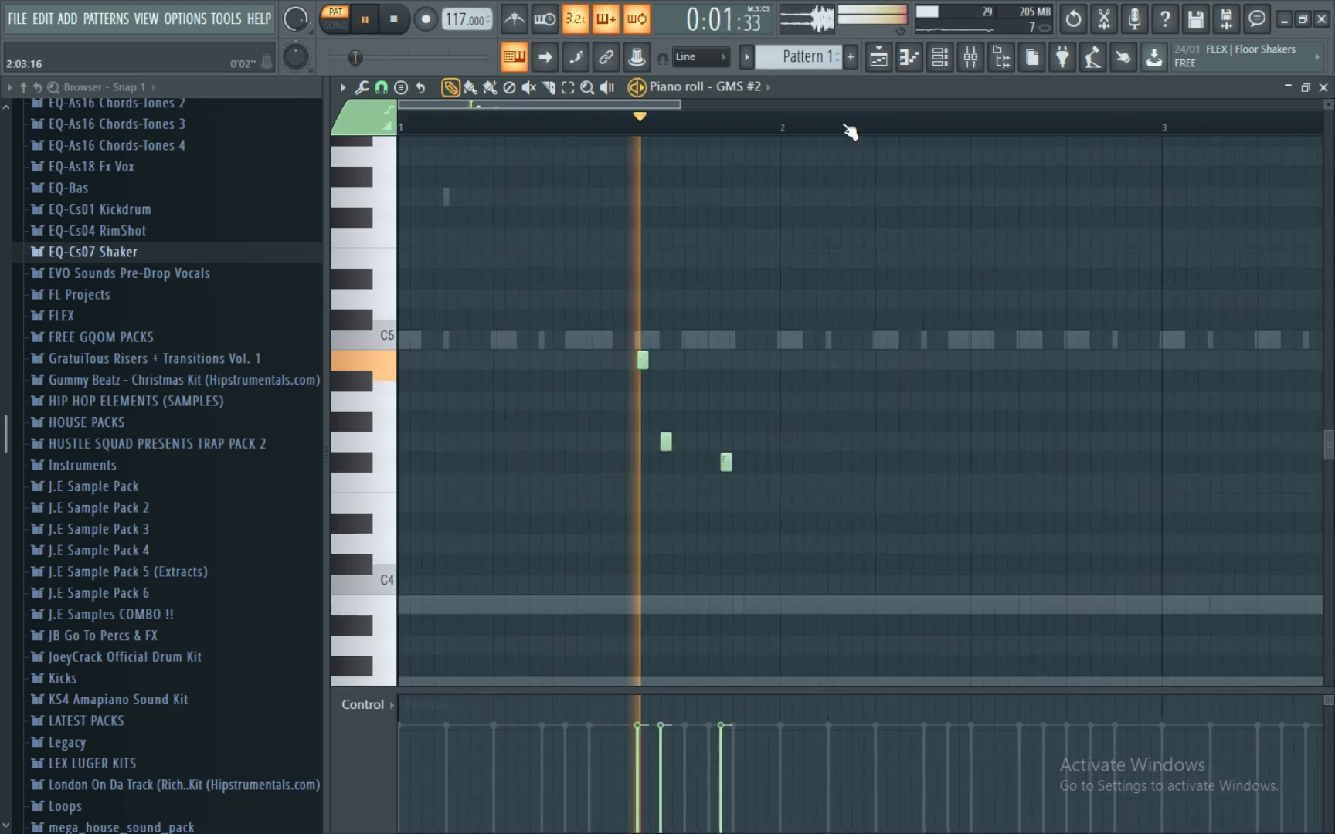
pyautogui.hotkey('ctrl', 'Up')
pyautogui.press('space')
pyautogui.press('space')
pyautogui.scroll(-1, 831, 133)
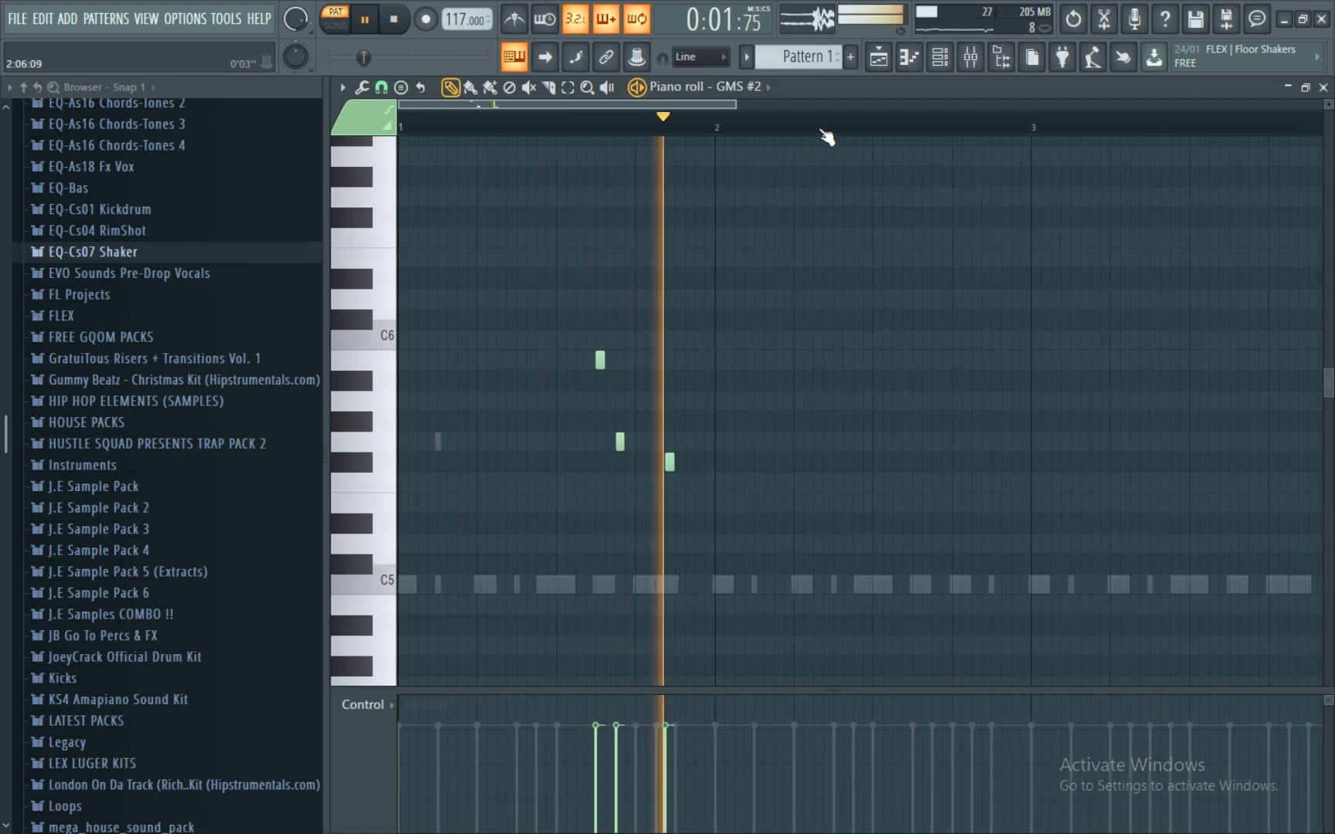
# - Select the three-note phrase in bar 1 and copy it to the same position in bar 3
pyautogui.moveTo(519, 578); pyautogui.dragTo(819, 206)
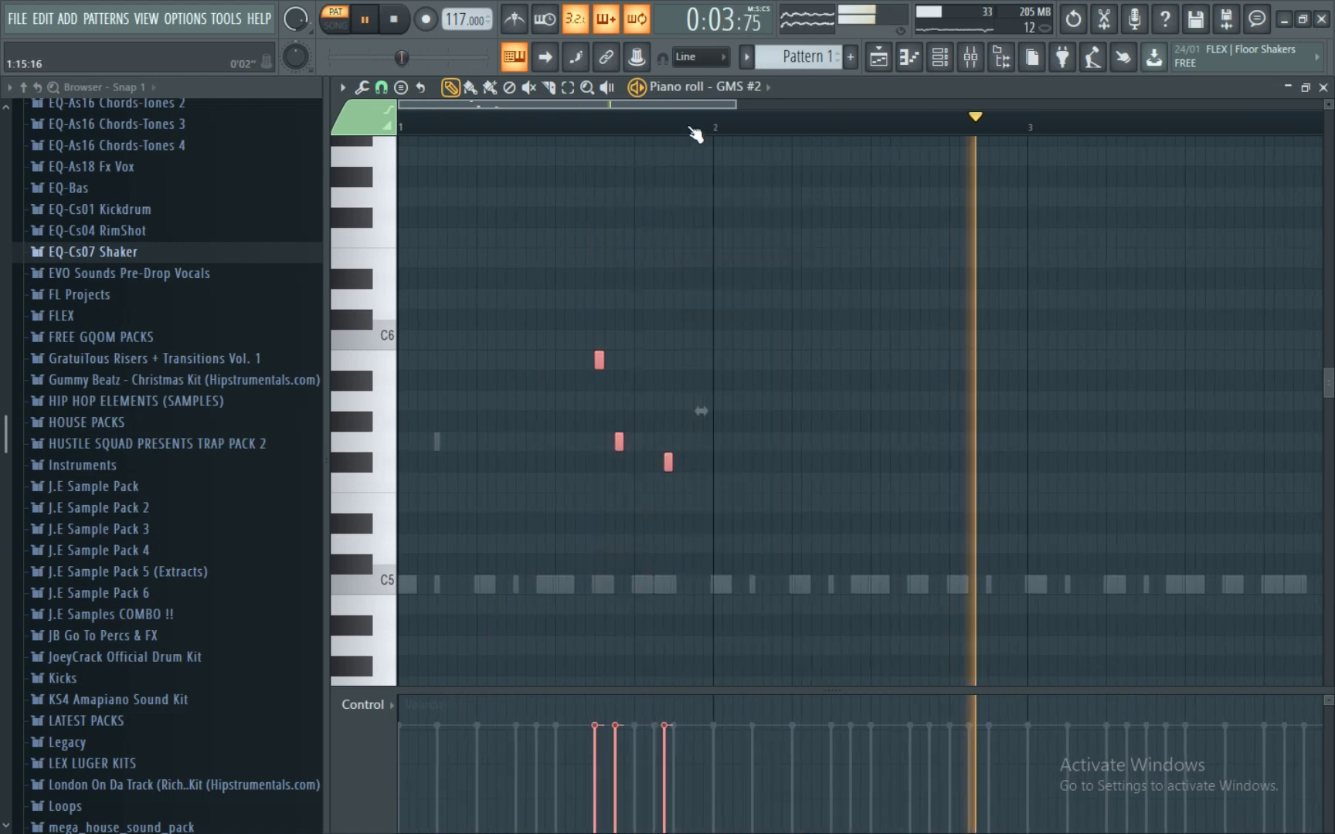
pyautogui.scroll(-2, 695, 135)
pyautogui.moveTo(540, 363); pyautogui.dragTo(990, 352)
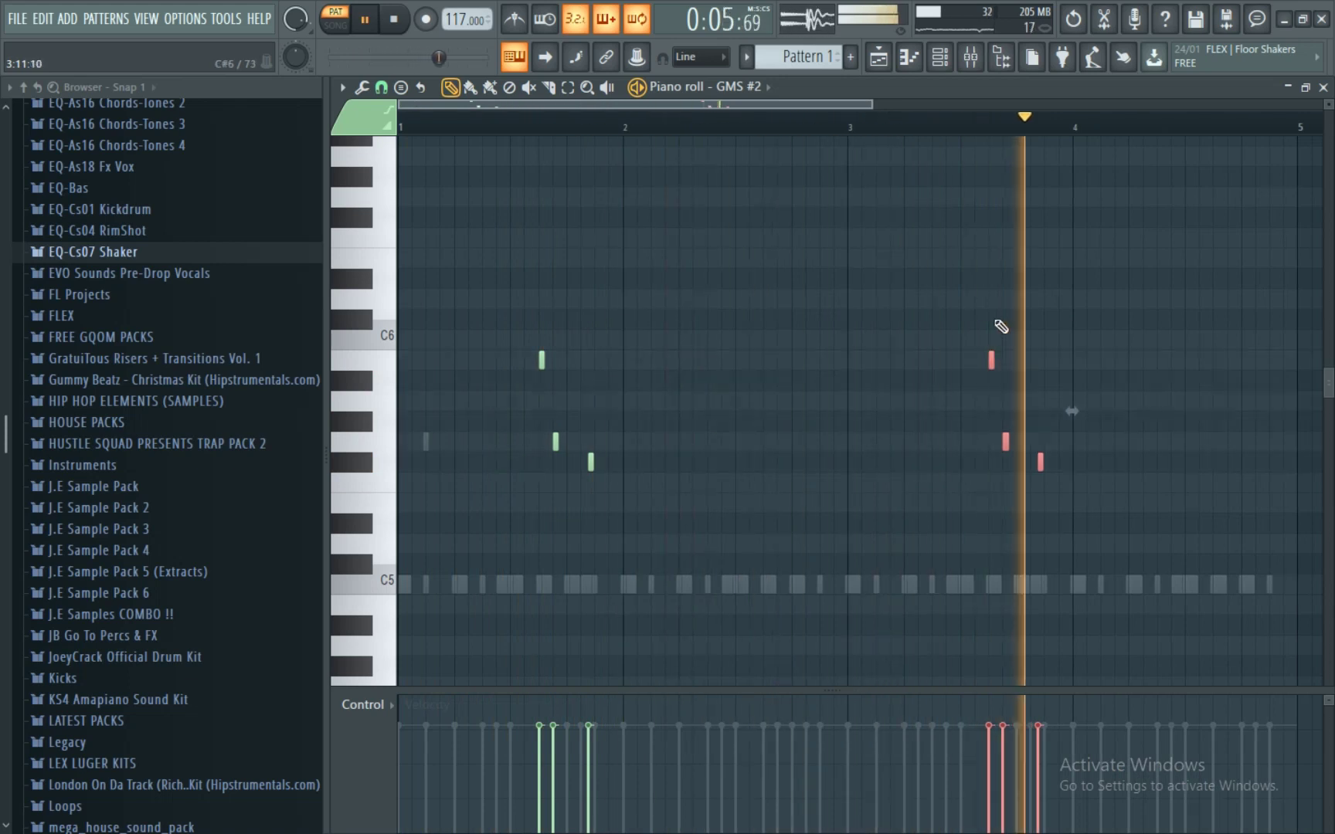
pyautogui.scroll(4, 1024, 127)
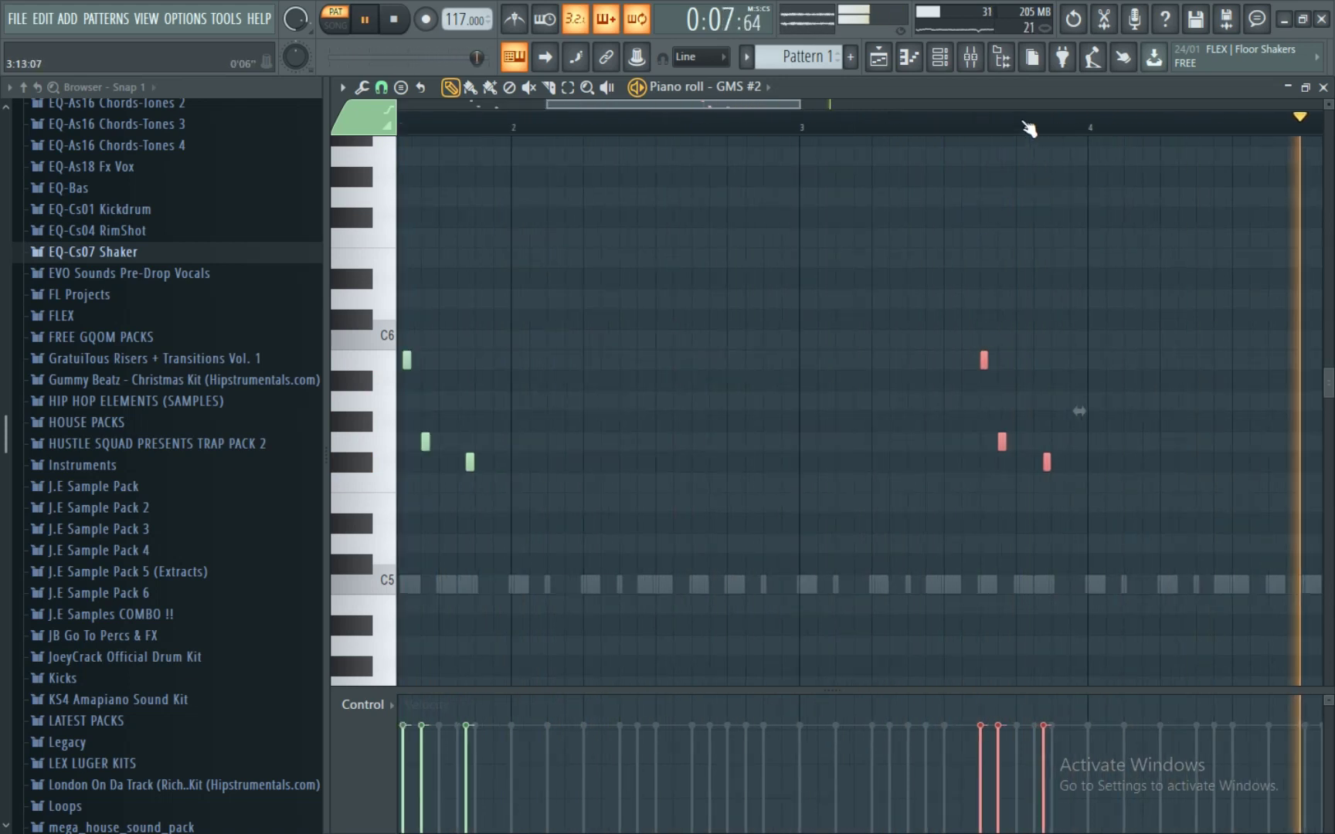
pyautogui.scroll(-5, 1025, 128)
# - Open the GMS #2 synth window and switch its program to Blipper
pyautogui.click(949, 65)
pyautogui.click(950, 66)
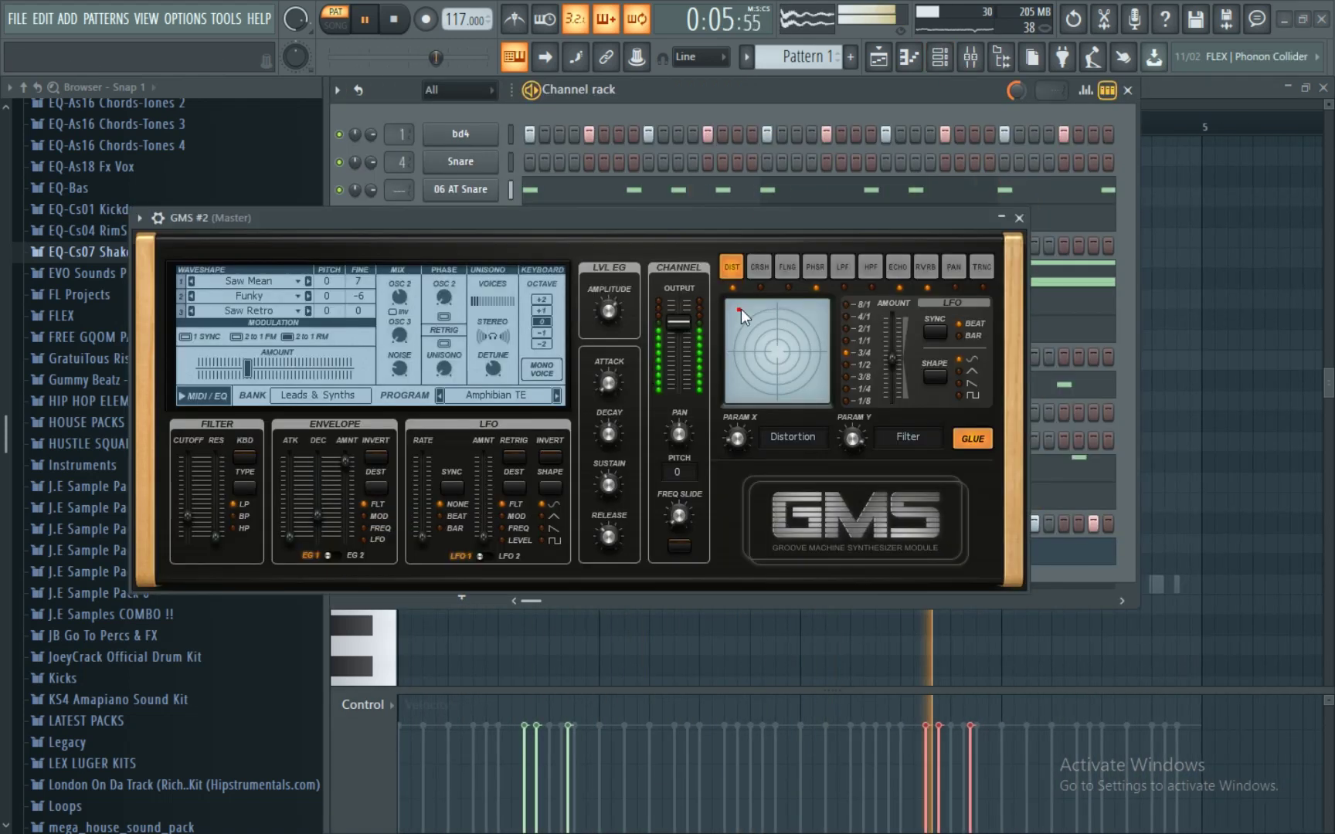
pyautogui.click(555, 395)
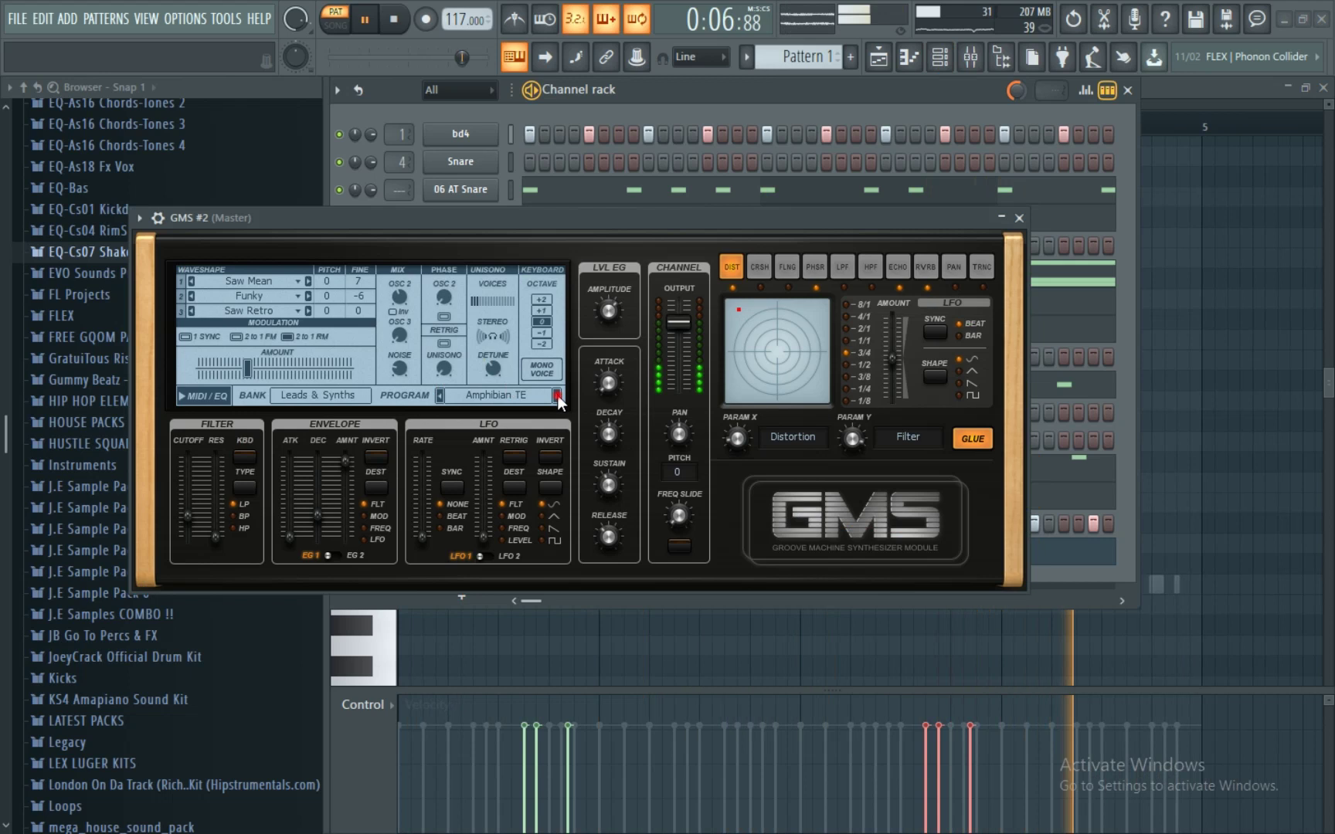
pyautogui.click(647, 217)
pyautogui.moveTo(648, 215); pyautogui.dragTo(667, 216)
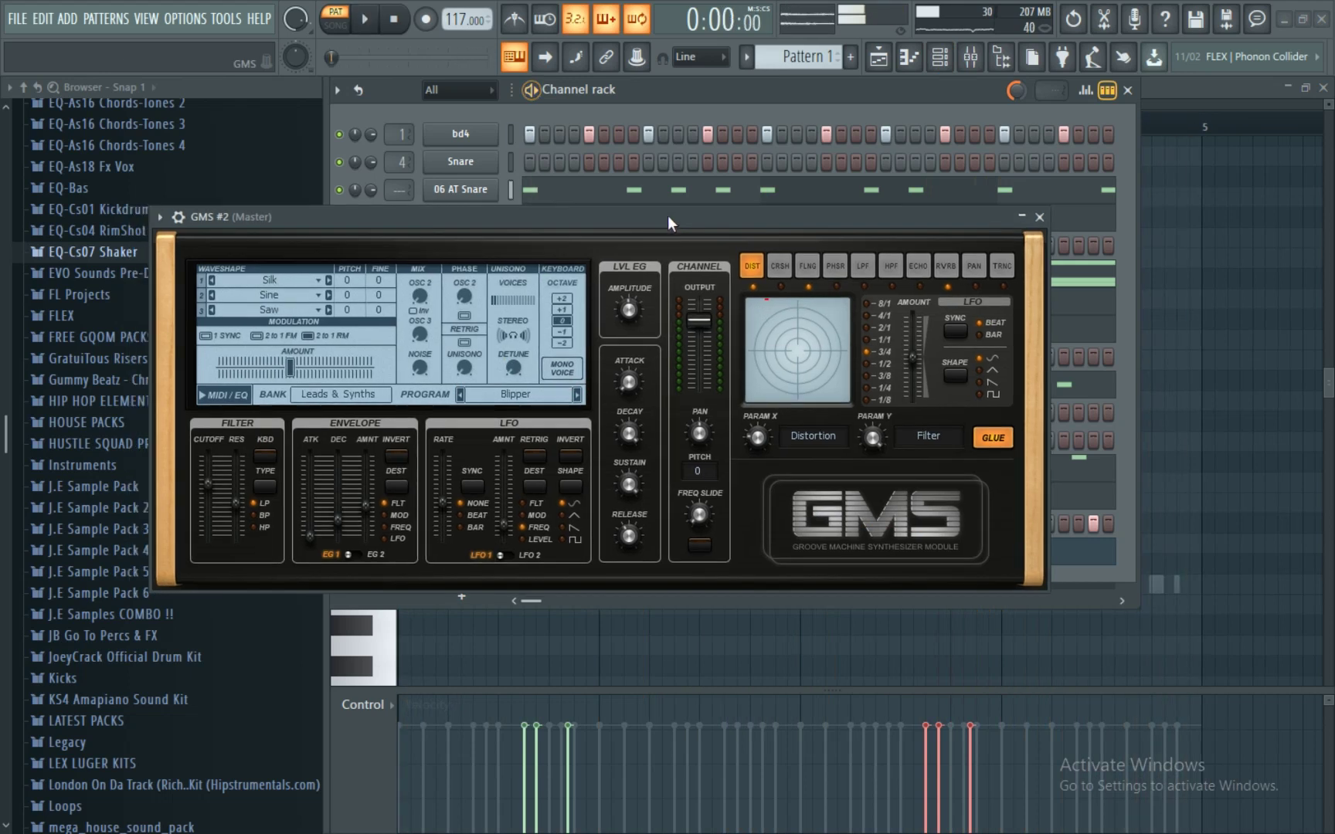
# - Audition the BP Chords TE, Buzz Saw TE and Buzzin programs on GMS #2, ending on Chiptune Arp LS
pyautogui.click(577, 395)
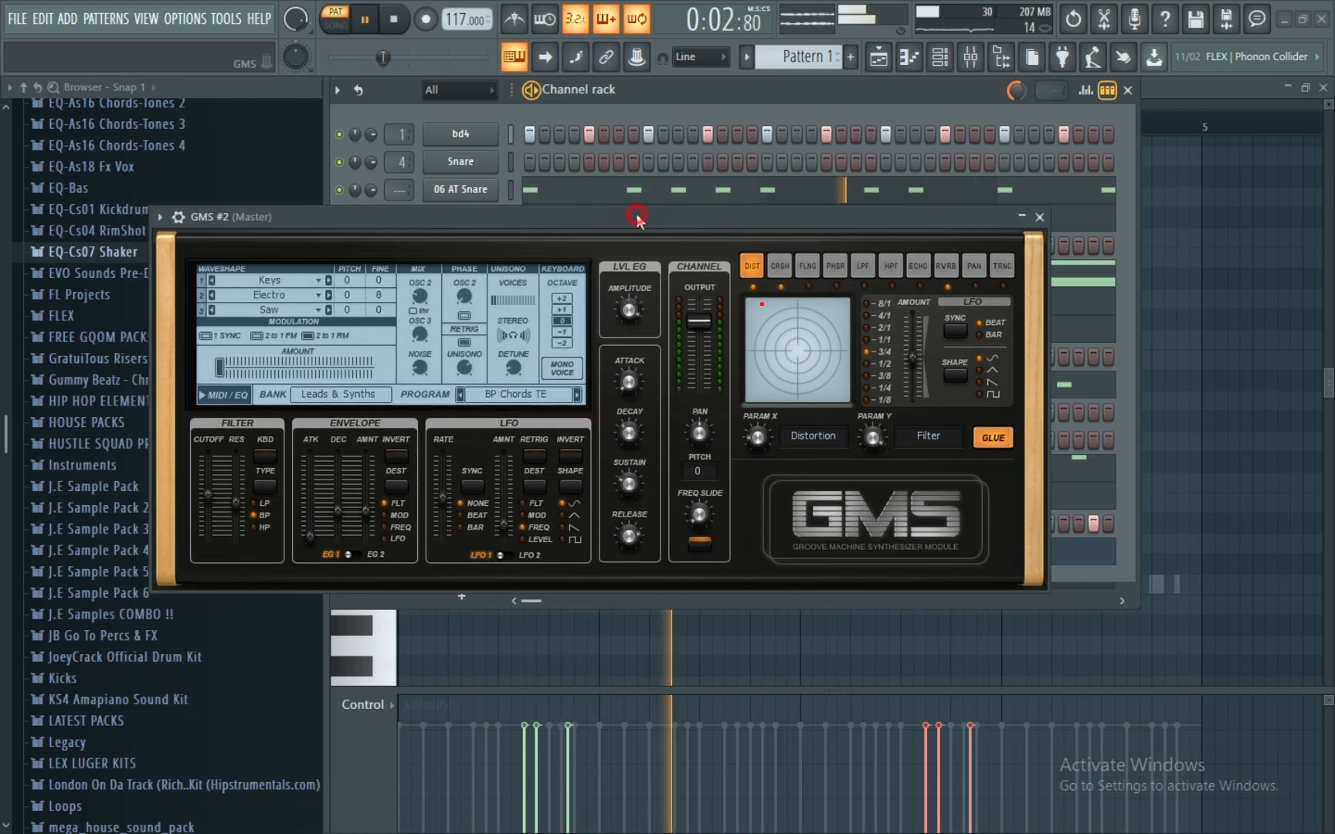
pyautogui.click(577, 397)
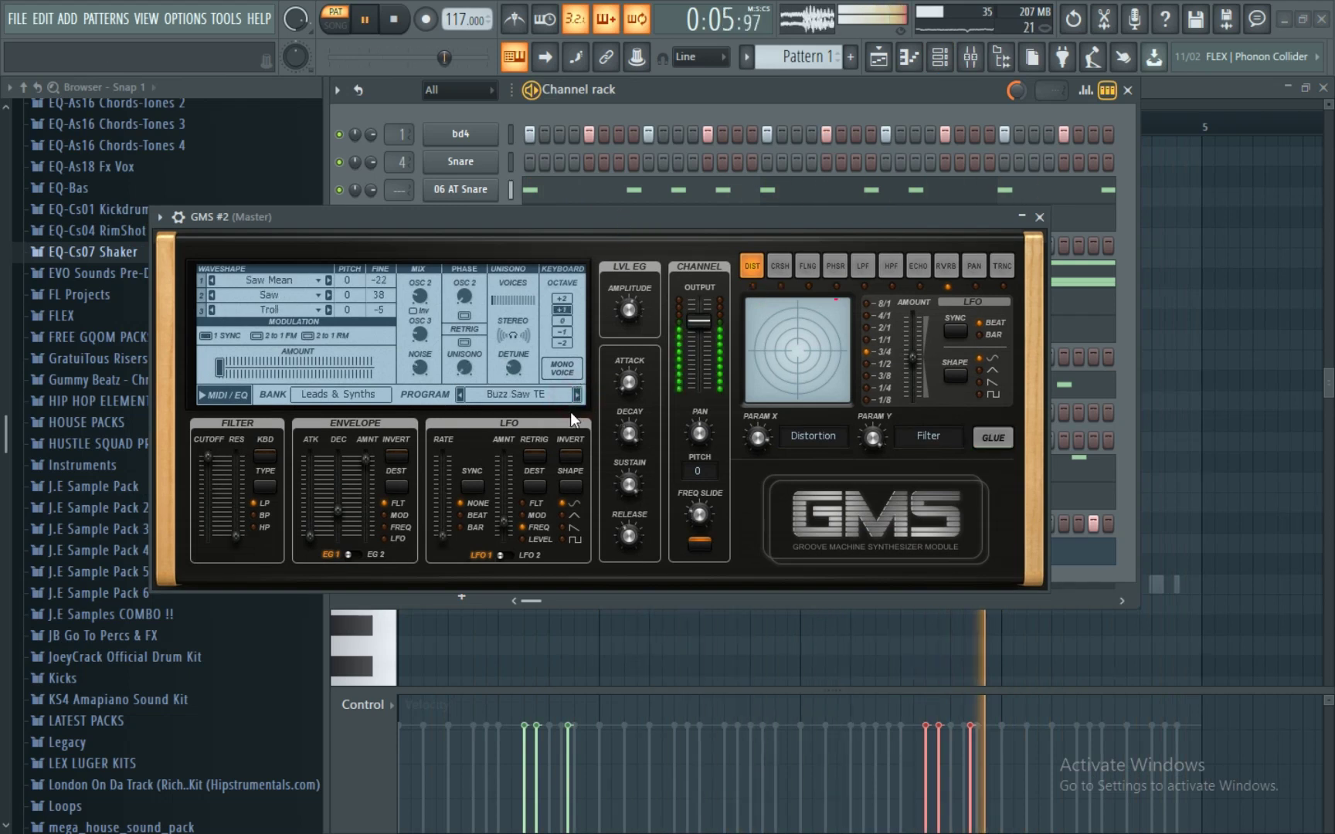
pyautogui.click(580, 394)
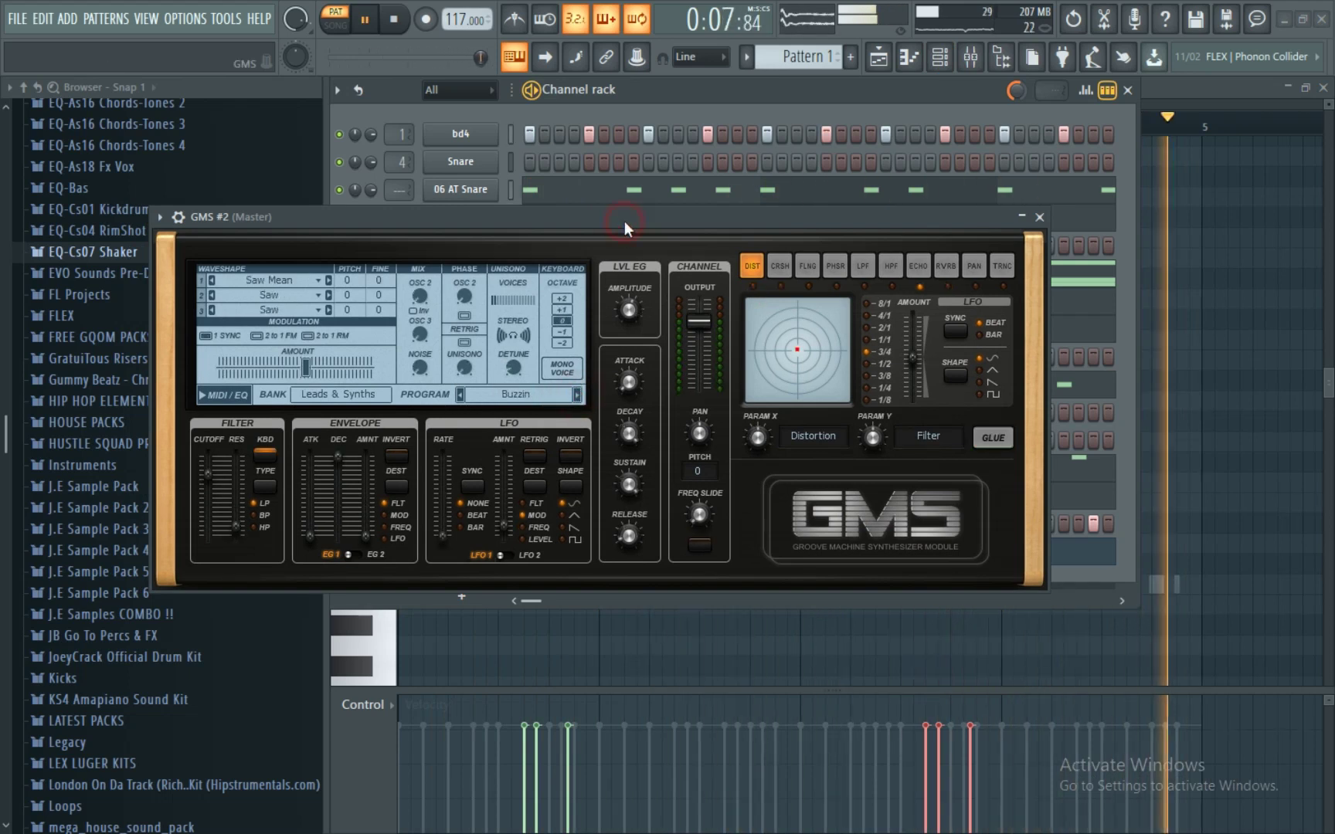
pyautogui.moveTo(624, 220); pyautogui.dragTo(633, 222)
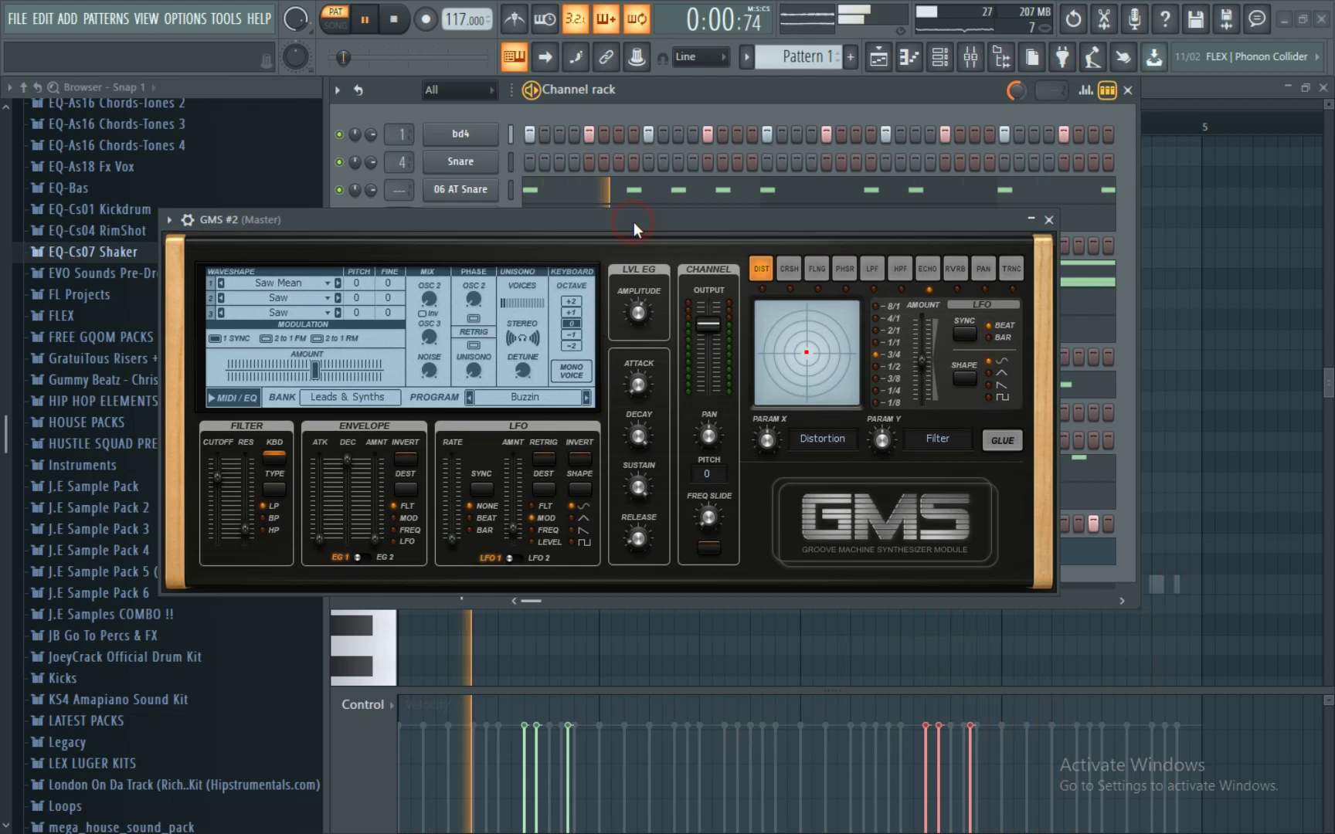
pyautogui.click(587, 396)
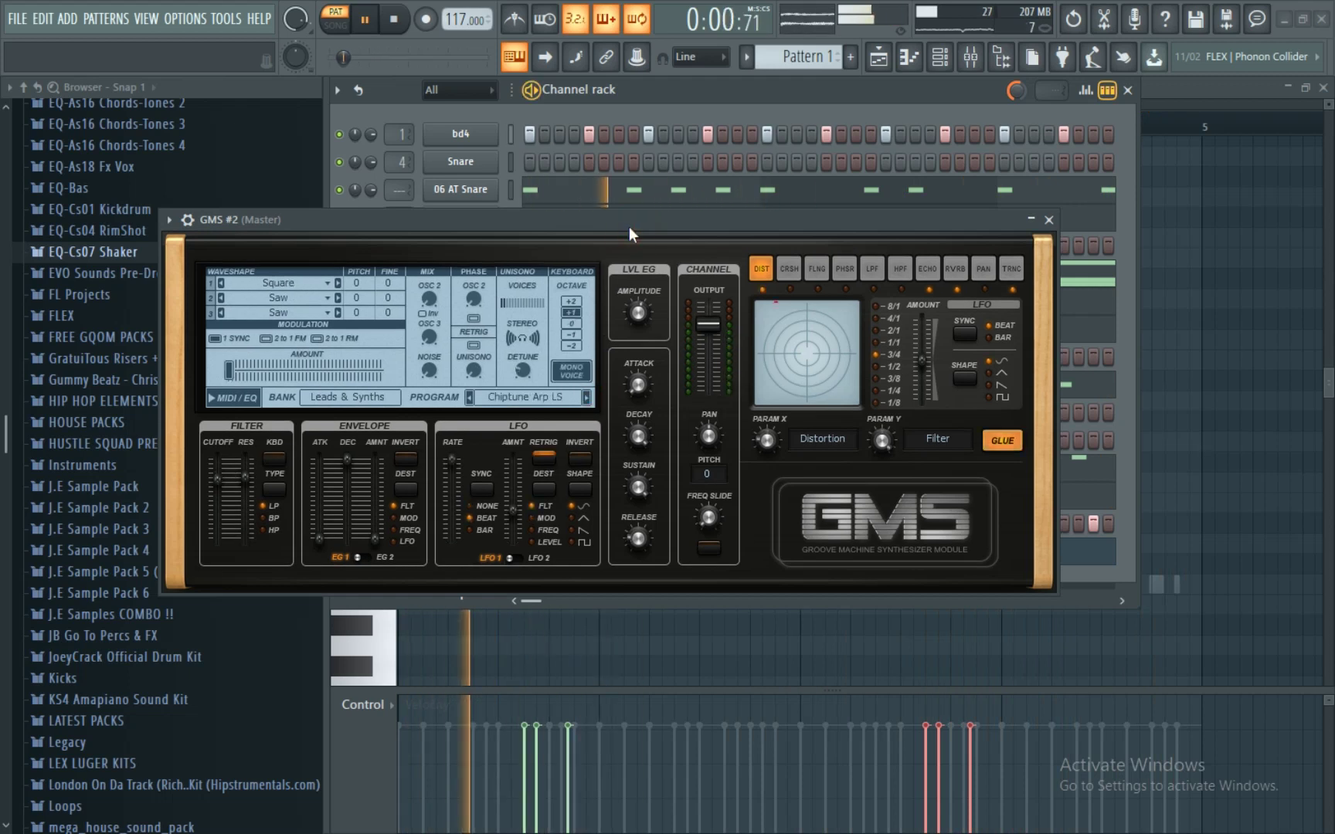
# - Switch GMS #2 to the Trance Stab TE program from the Leads & Synths bank, play it back and close the synth window
pyautogui.press('space')
pyautogui.click(527, 400)
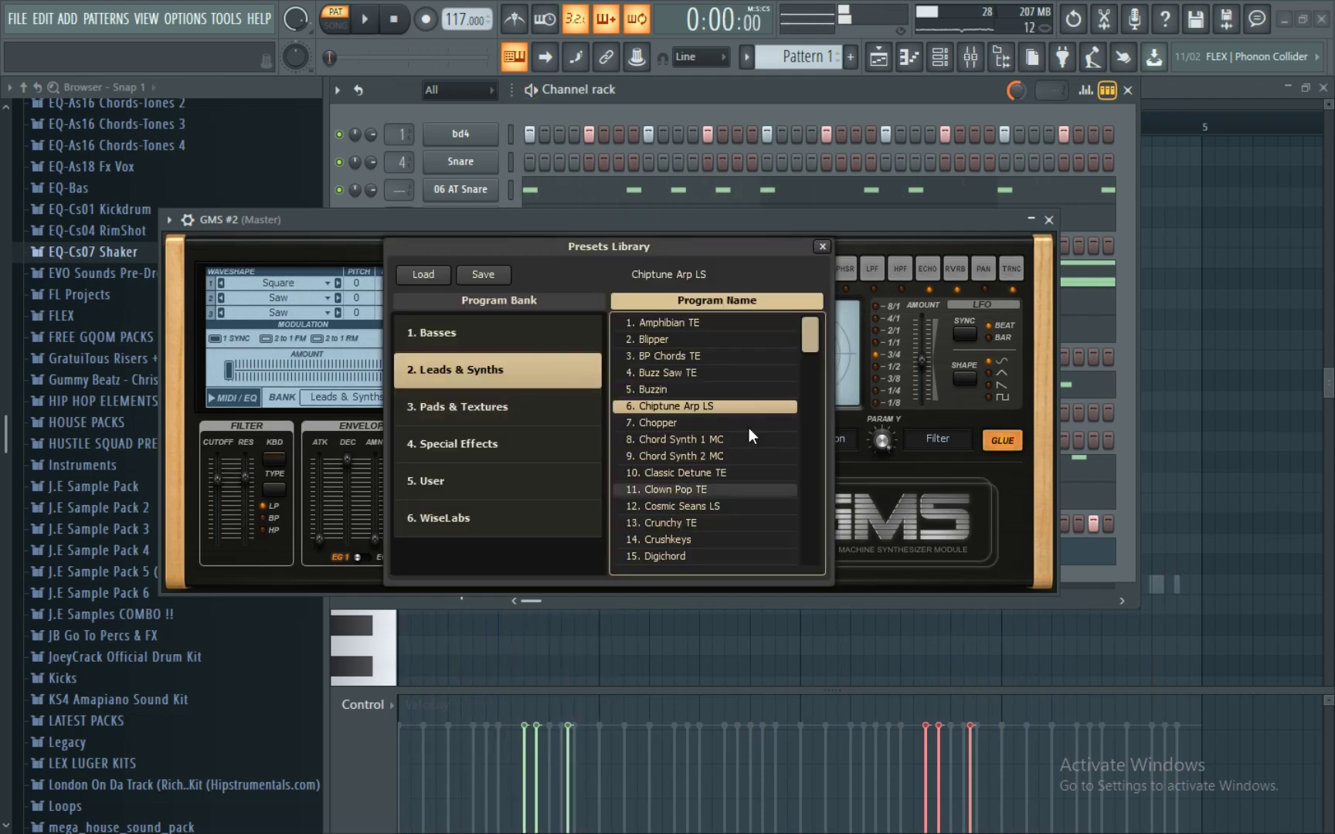
pyautogui.moveTo(803, 346); pyautogui.dragTo(697, 578)
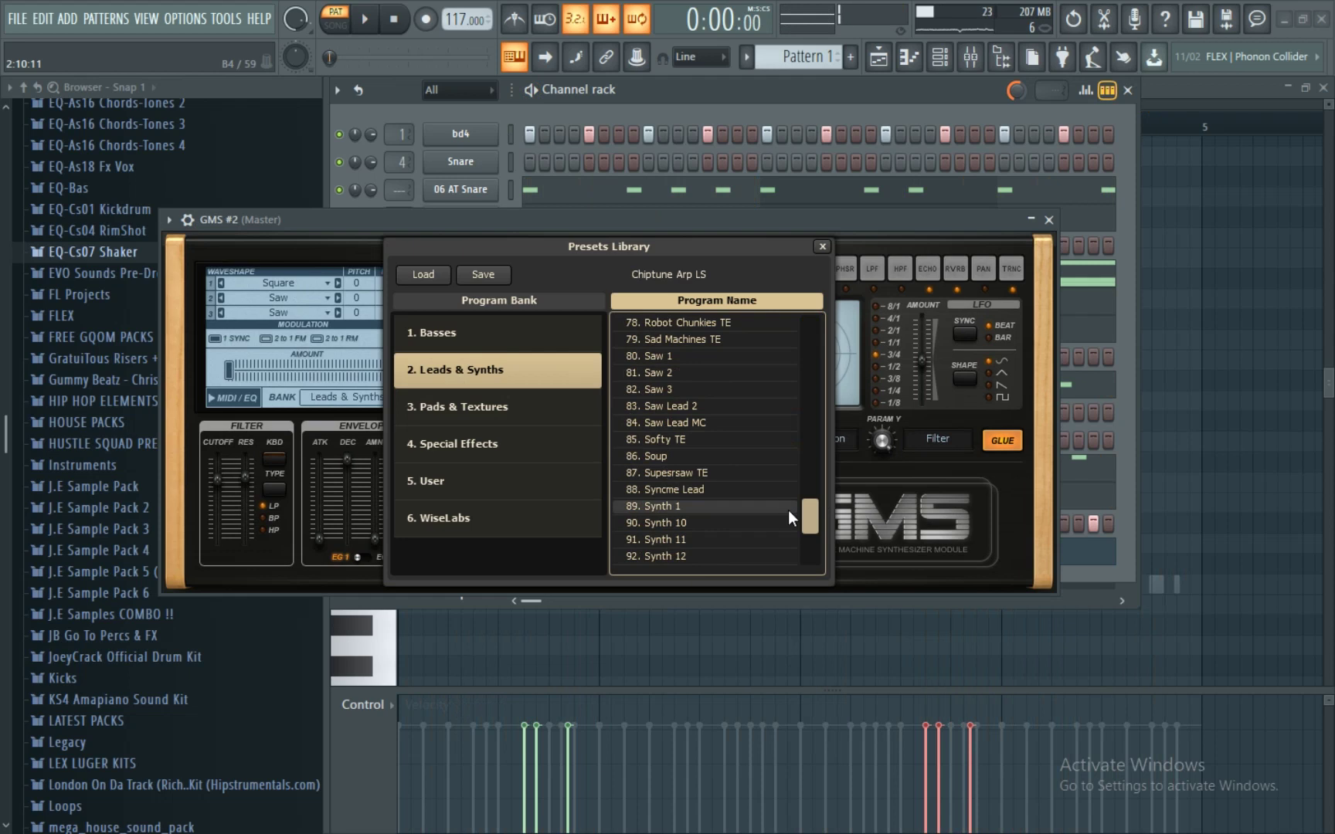
pyautogui.moveTo(803, 556)
pyautogui.mouseDown()
pyautogui.moveTo(743, 538)
pyautogui.moveTo(811, 580)
pyautogui.moveTo(804, 531)
pyautogui.mouseUp()
pyautogui.scroll(-3, 772, 549)
pyautogui.click(726, 542)
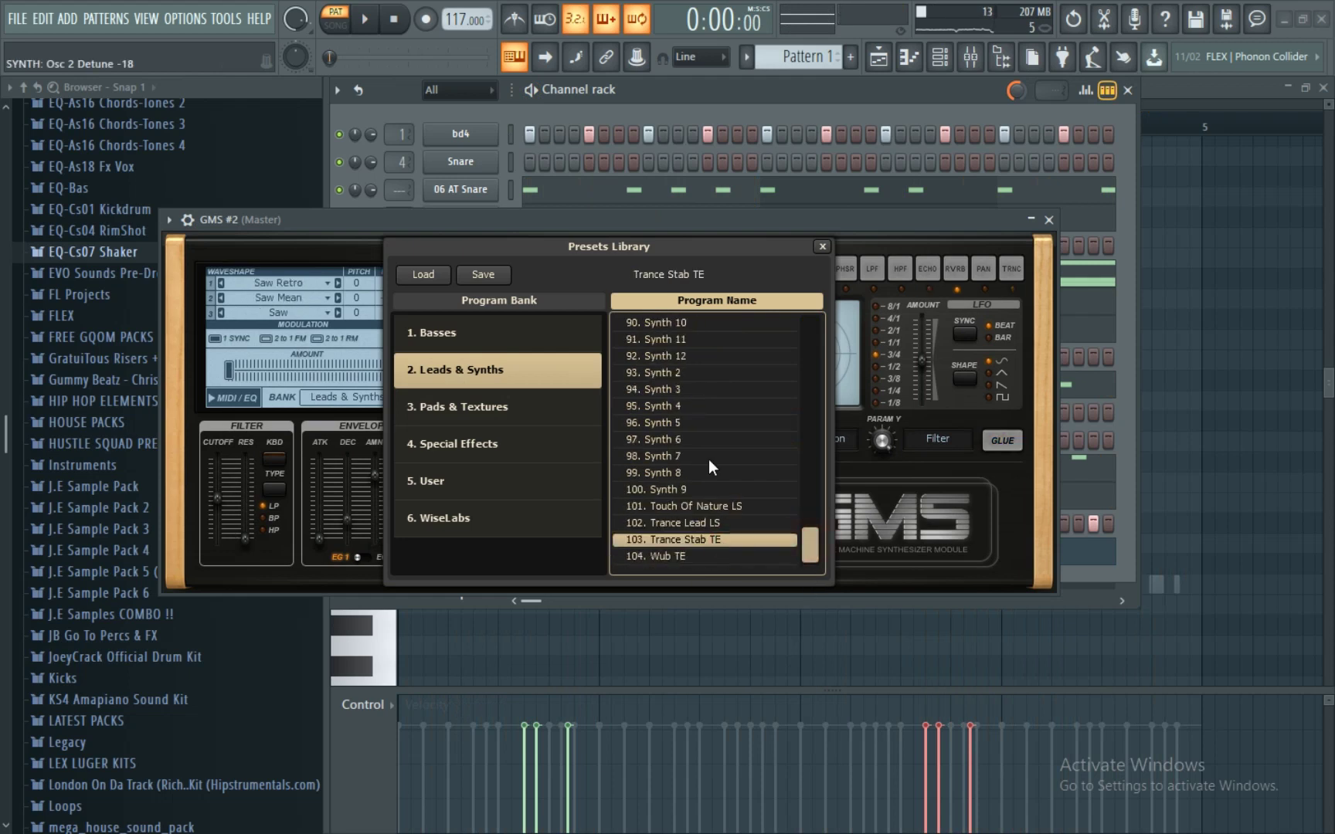
pyautogui.click(820, 247)
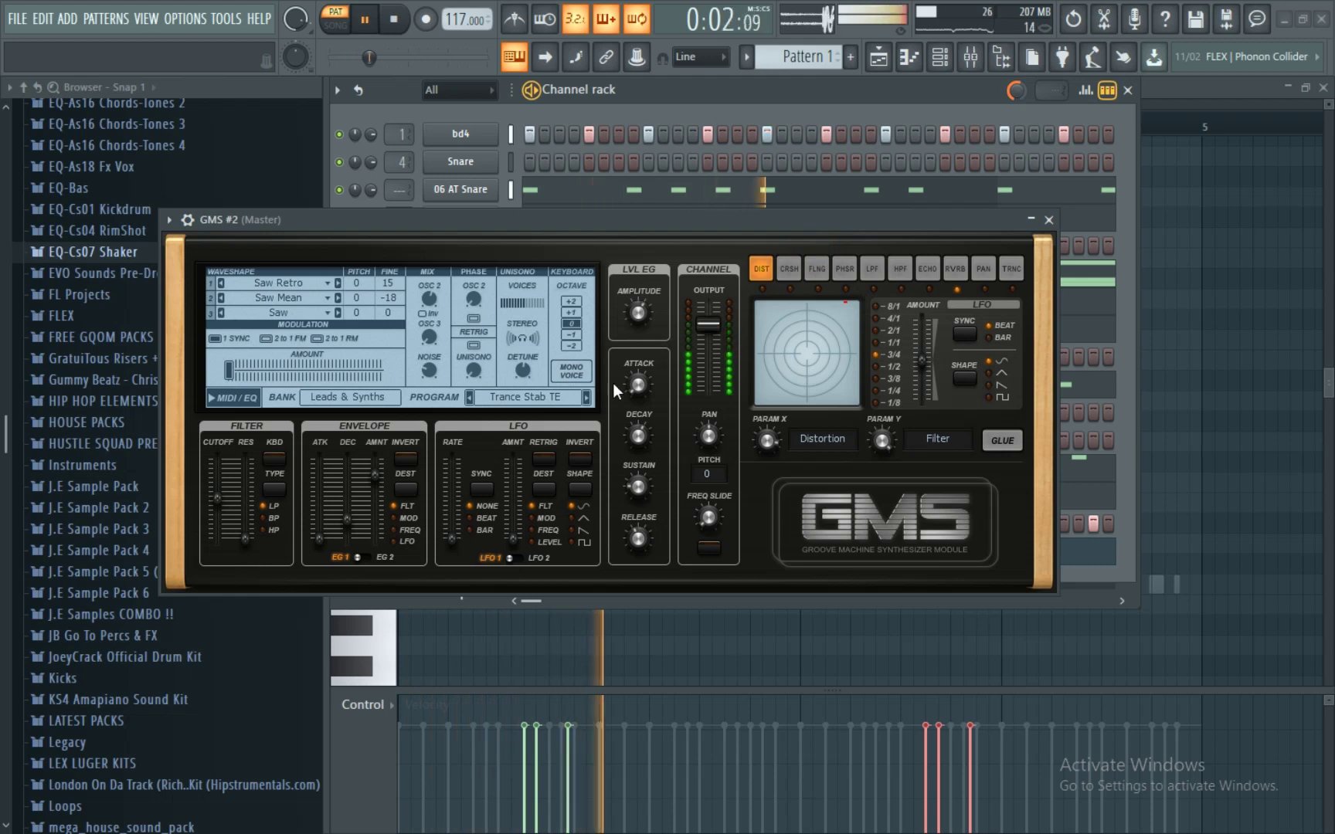
pyautogui.click(1048, 222)
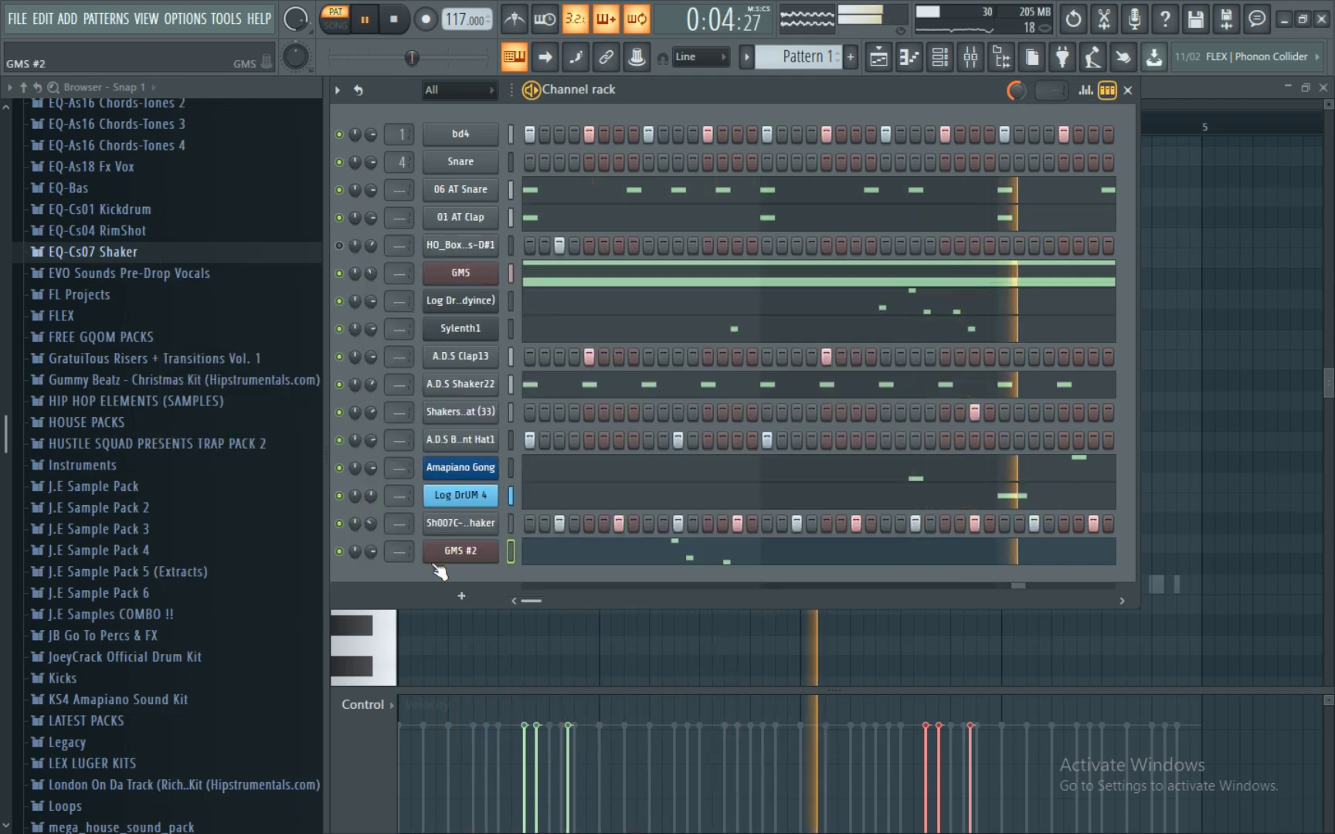
# - Lower the GMS #2 channel volume slightly and draw a B3, G3 and F#3 chord near the end of bar 2
pyautogui.moveTo(372, 551); pyautogui.dragTo(371, 554)
pyautogui.click(543, 557)
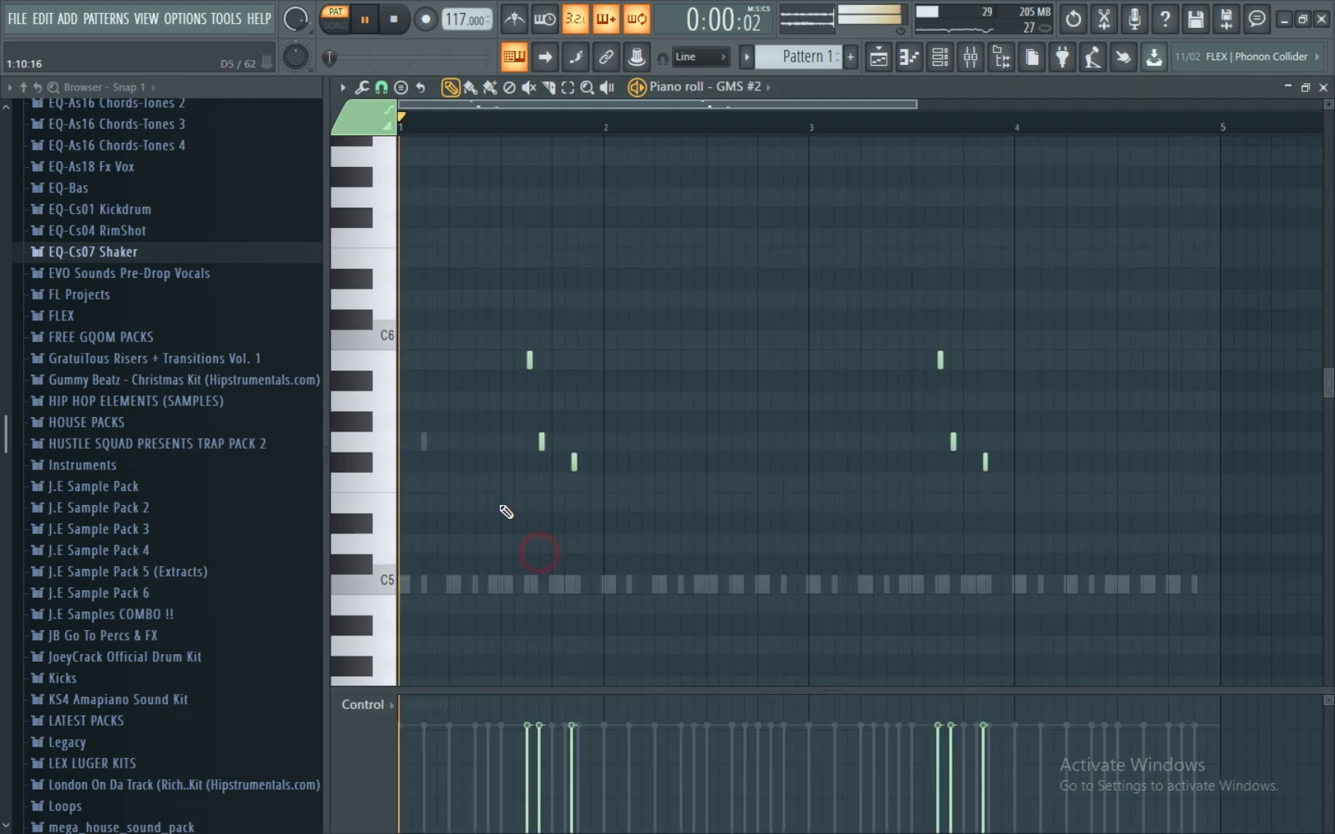
pyautogui.scroll(-6, 536, 471)
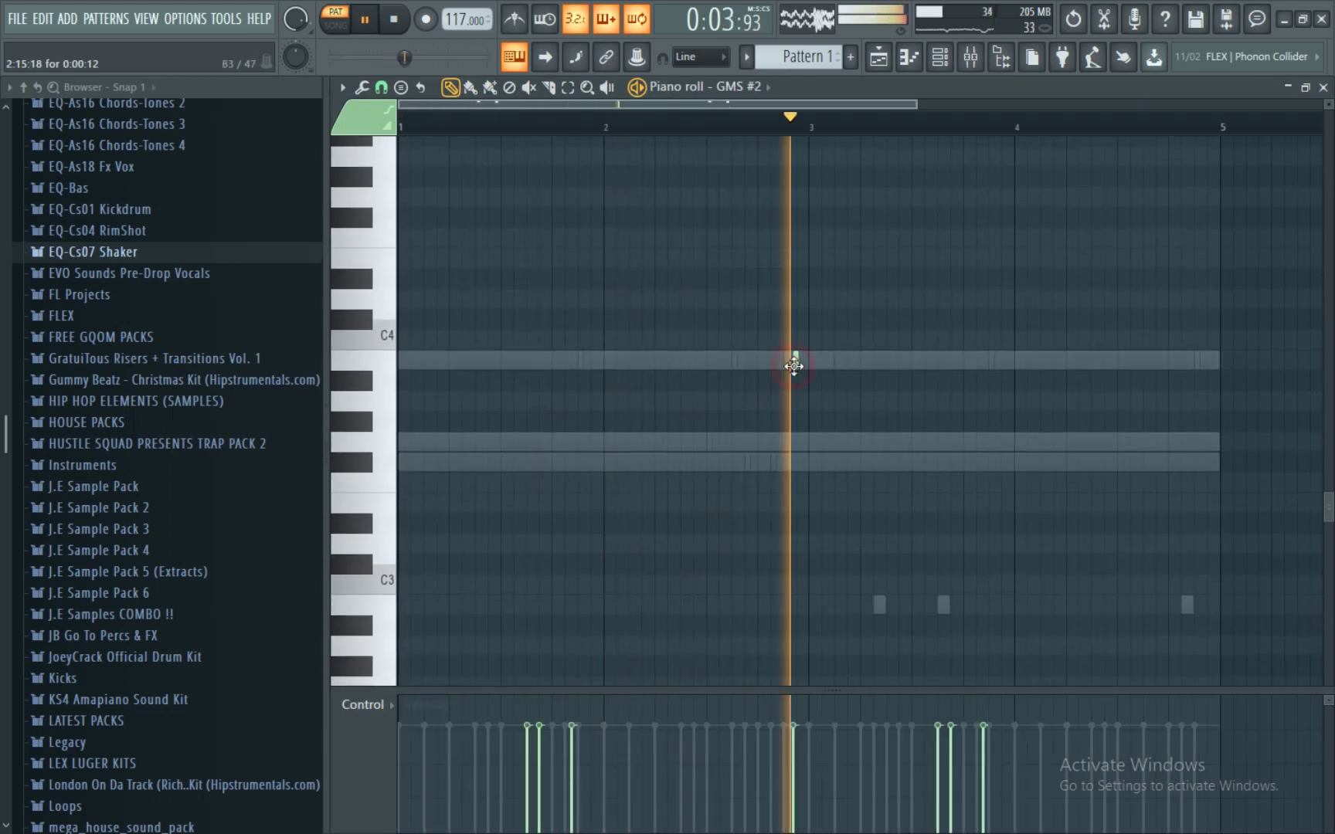
pyautogui.click(782, 361)
pyautogui.click(784, 444)
pyautogui.click(786, 463)
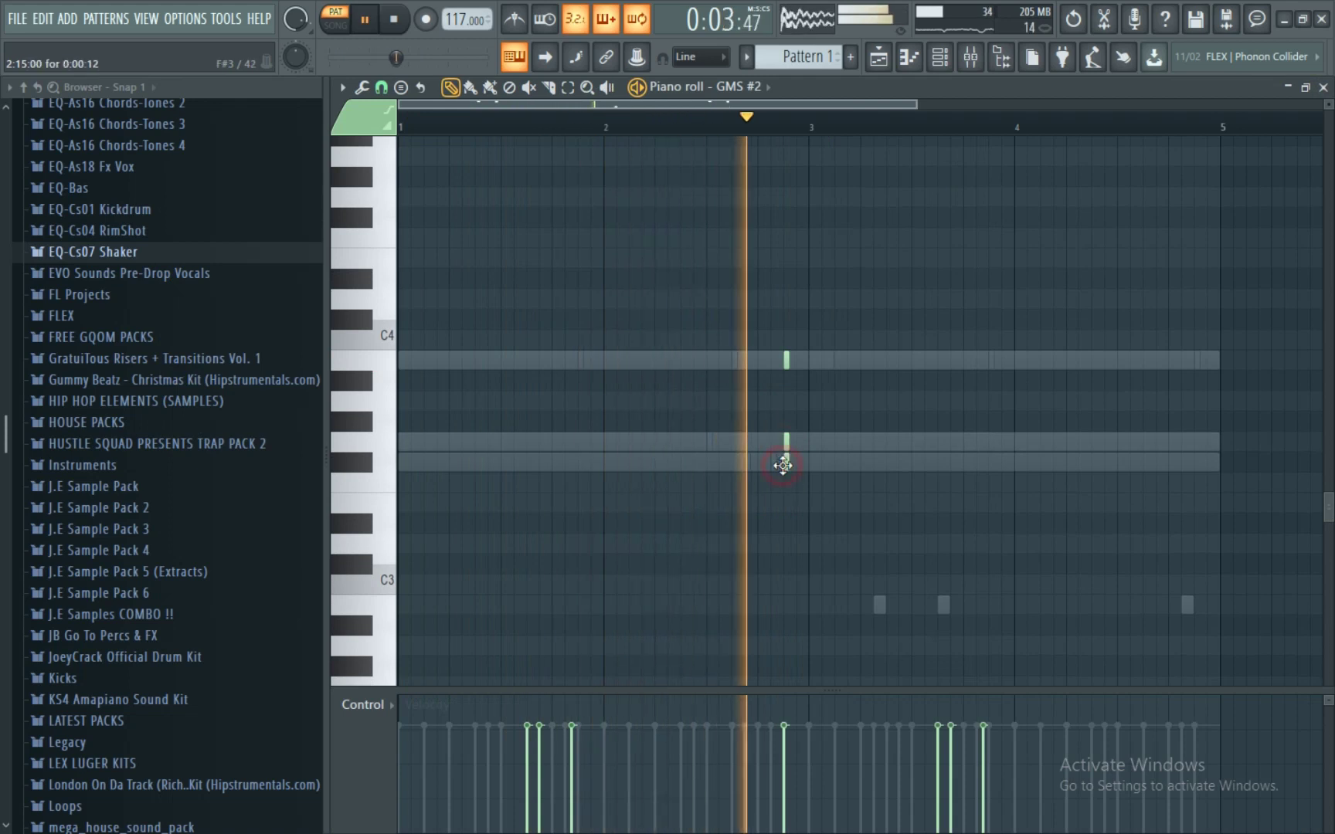
# - Copy the three-note GMS #2 chord to the end of bar 4 and raise both chords by one octave
pyautogui.moveTo(837, 310); pyautogui.dragTo(764, 493)
pyautogui.moveTo(788, 445); pyautogui.dragTo(1211, 454)
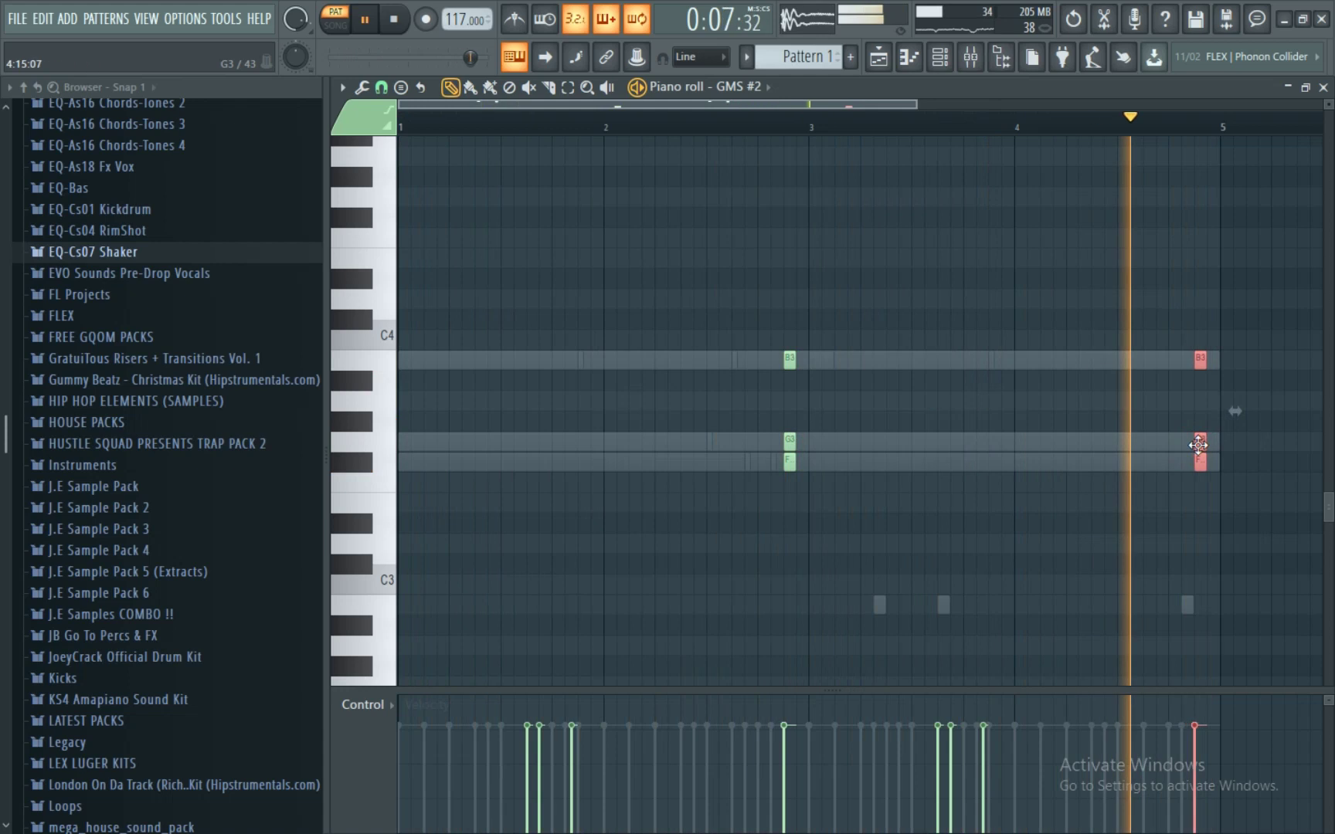
pyautogui.moveTo(1222, 332); pyautogui.dragTo(733, 547)
pyautogui.hotkey('ctrl', 'Up')
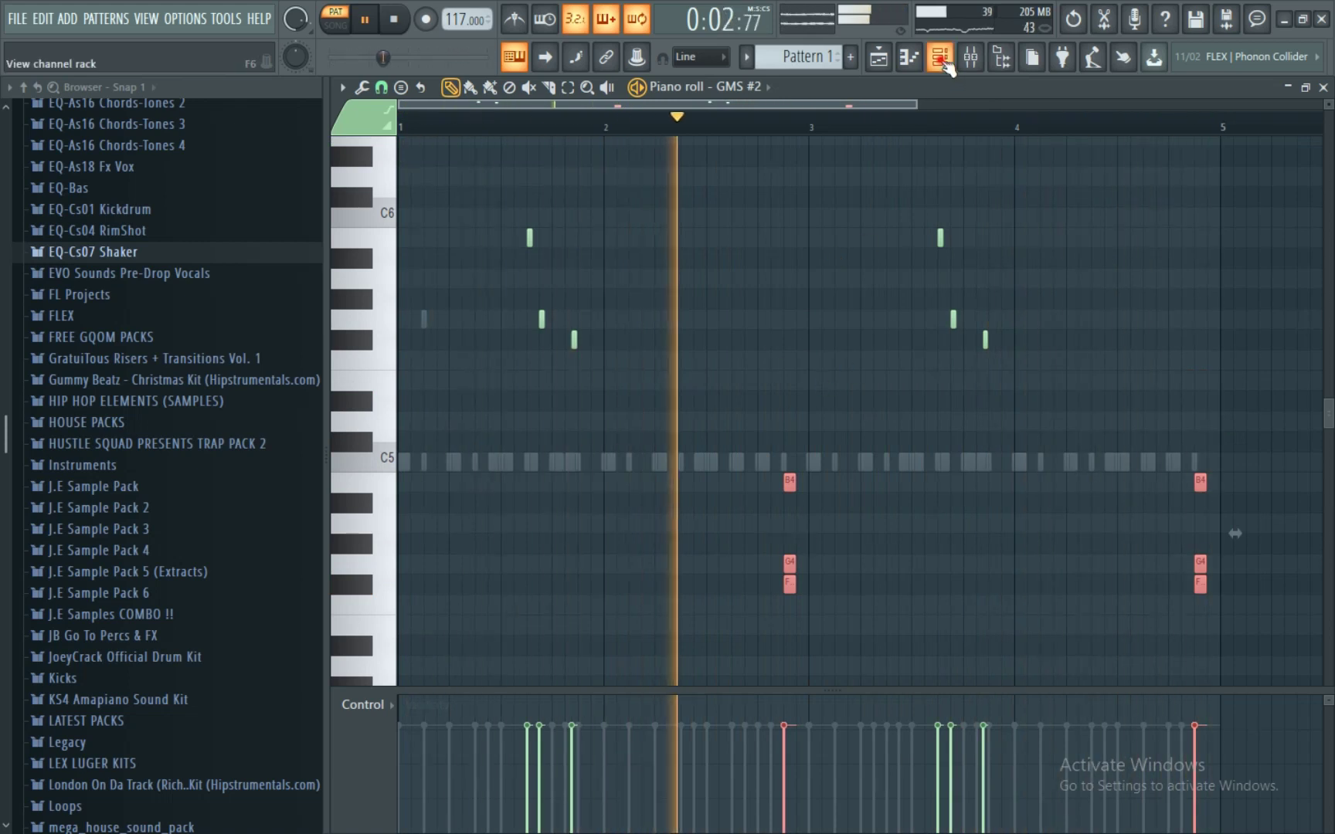
# - Add a Sytrus channel to the channel rack and close its synth window
pyautogui.press('F6')
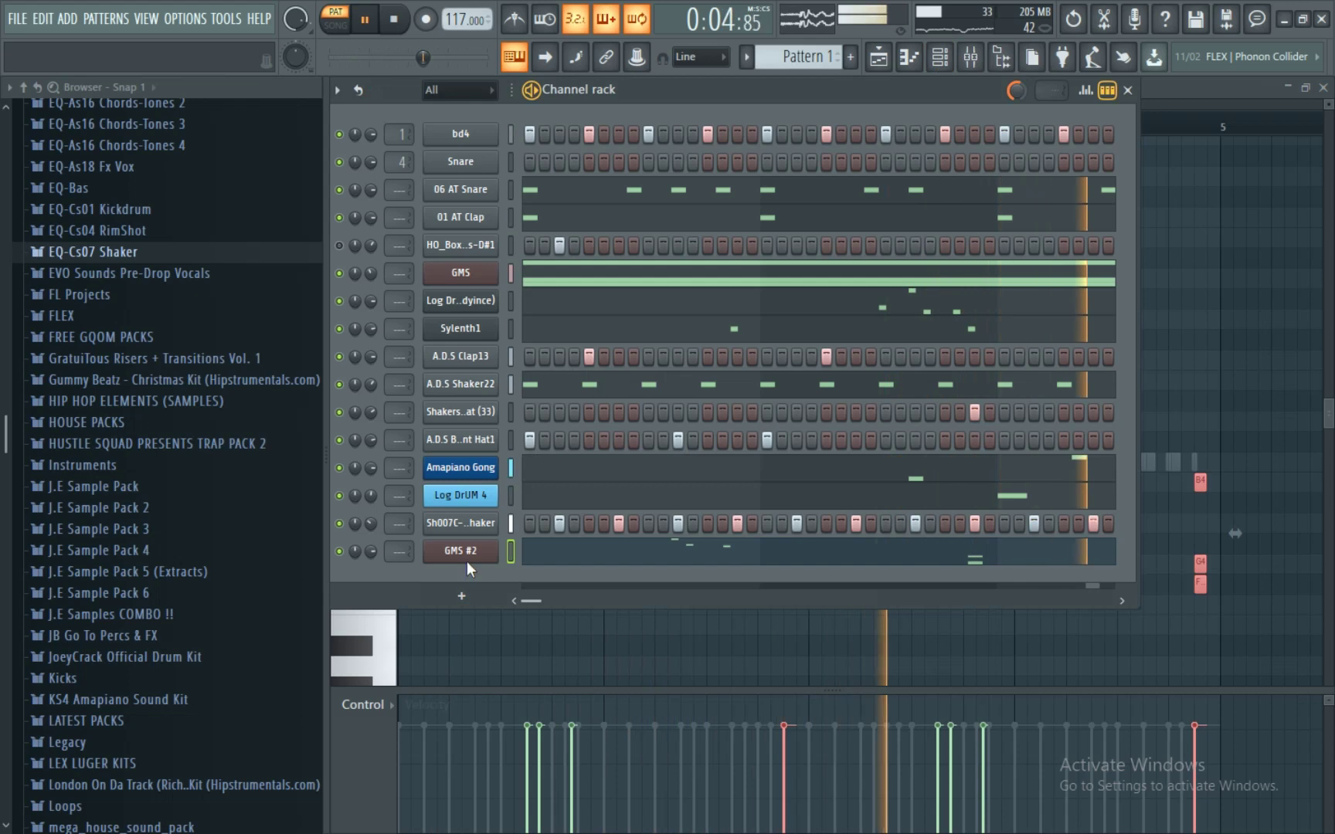
pyautogui.rightClick(470, 552)
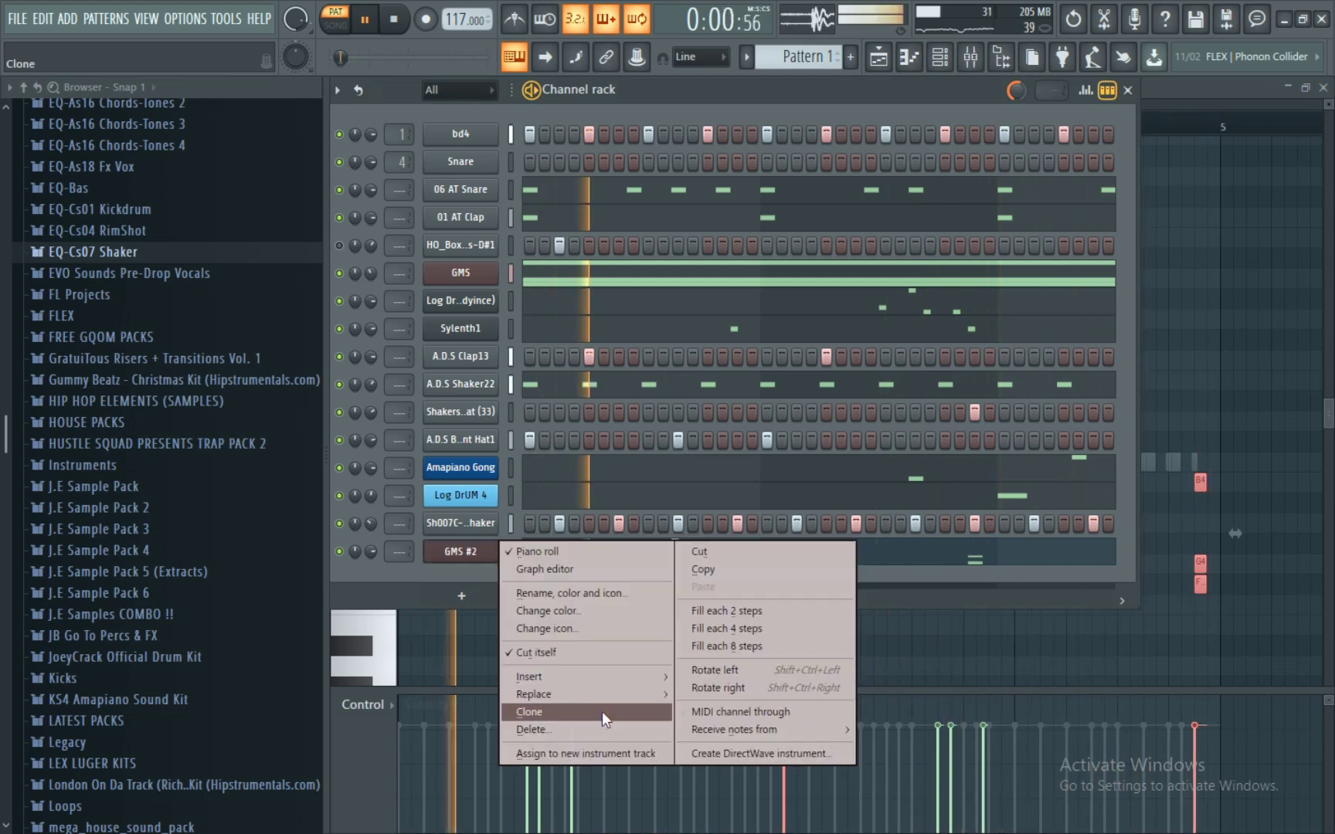
pyautogui.click(415, 580)
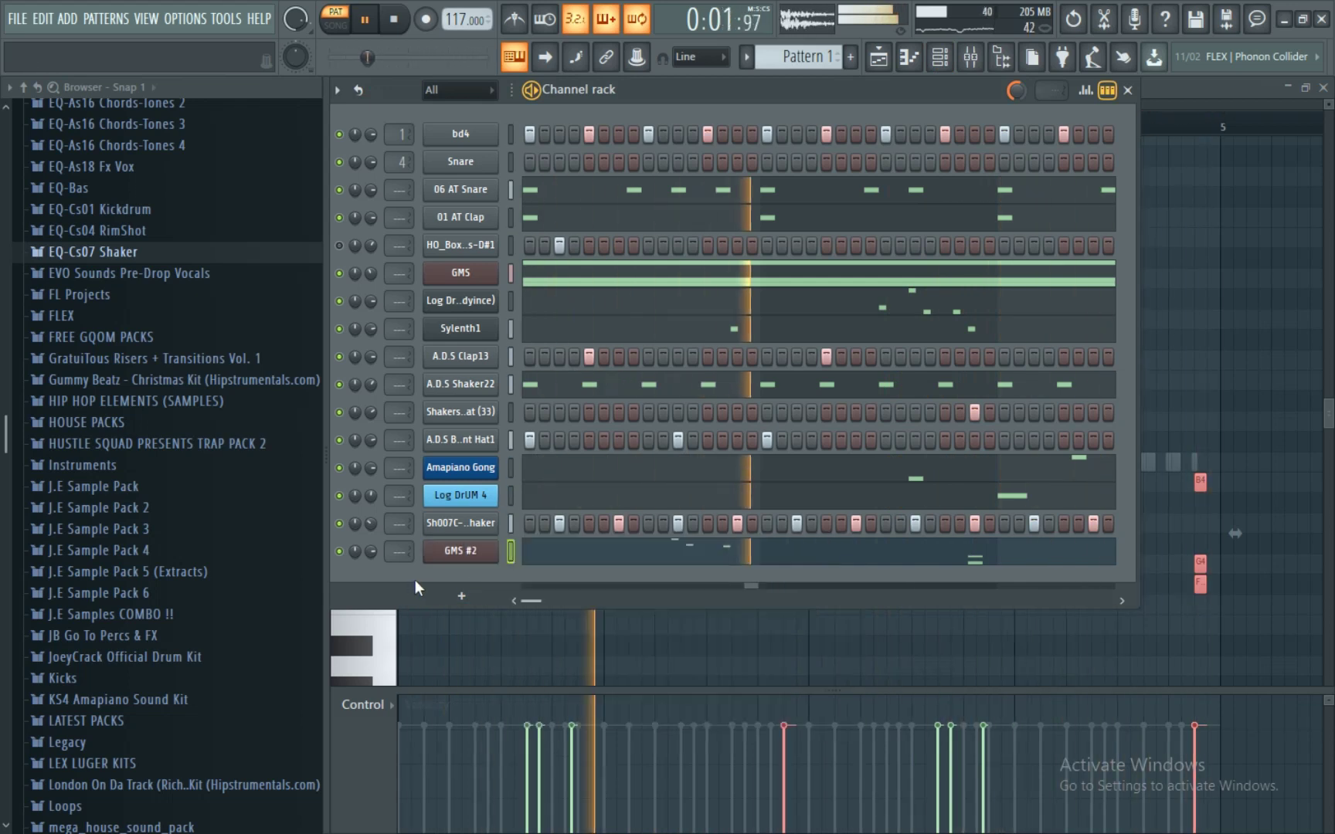
pyautogui.click(463, 597)
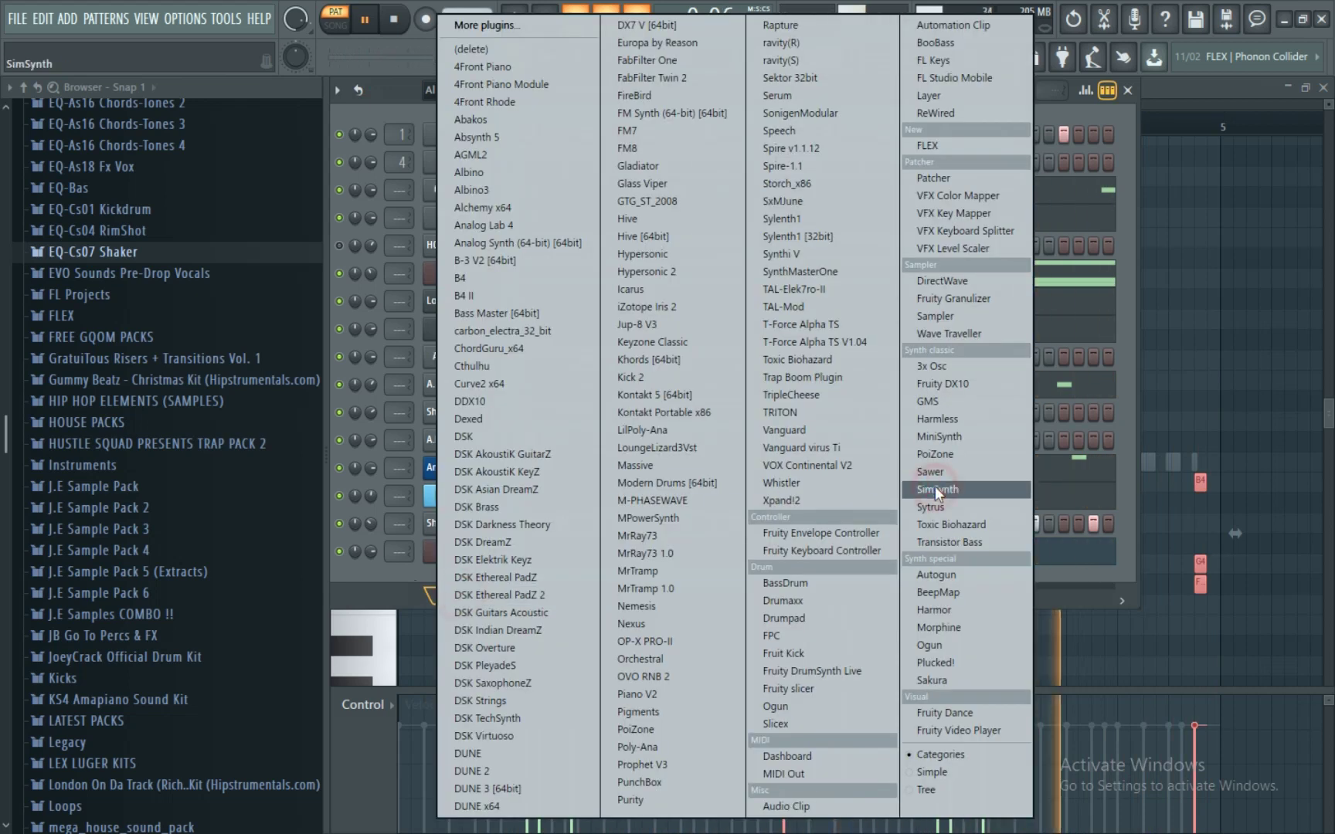
pyautogui.click(949, 503)
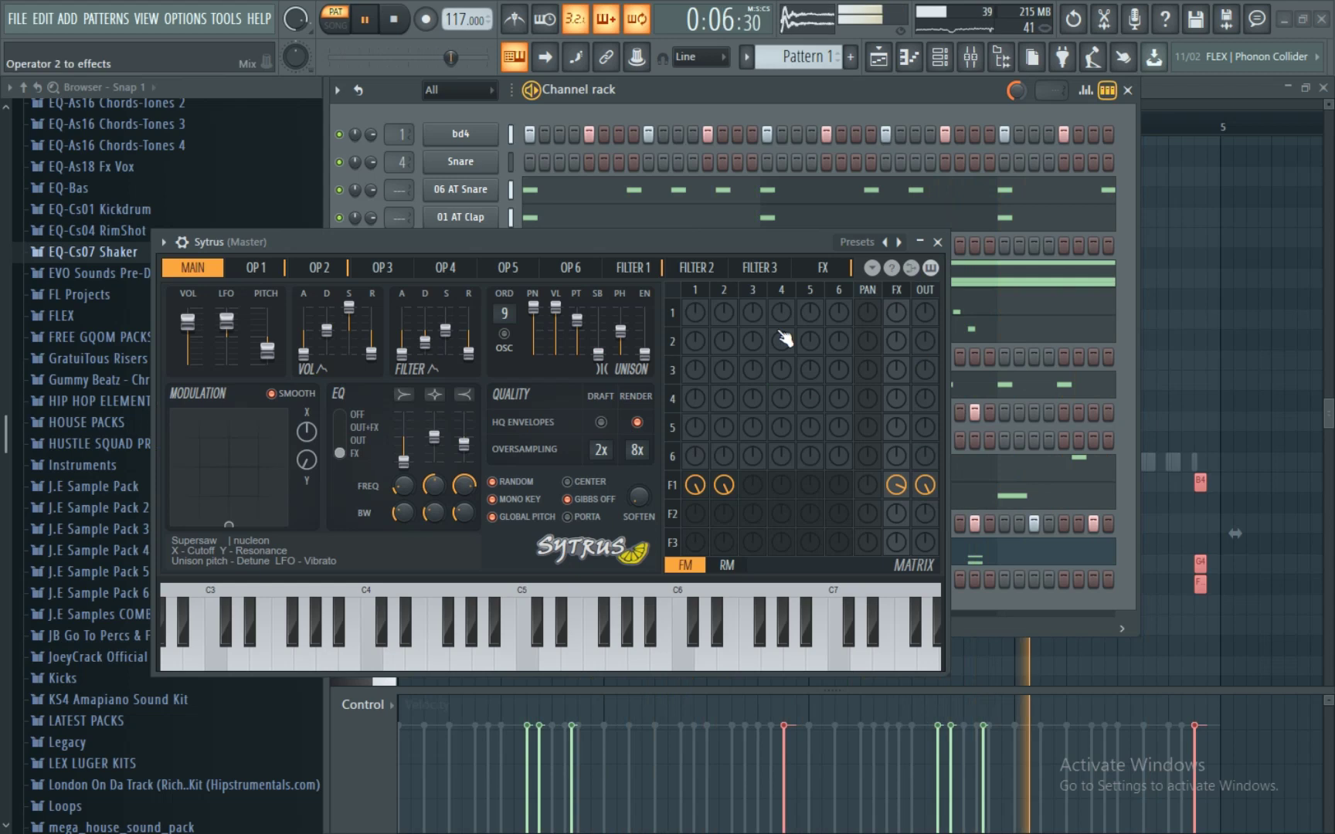
pyautogui.click(938, 242)
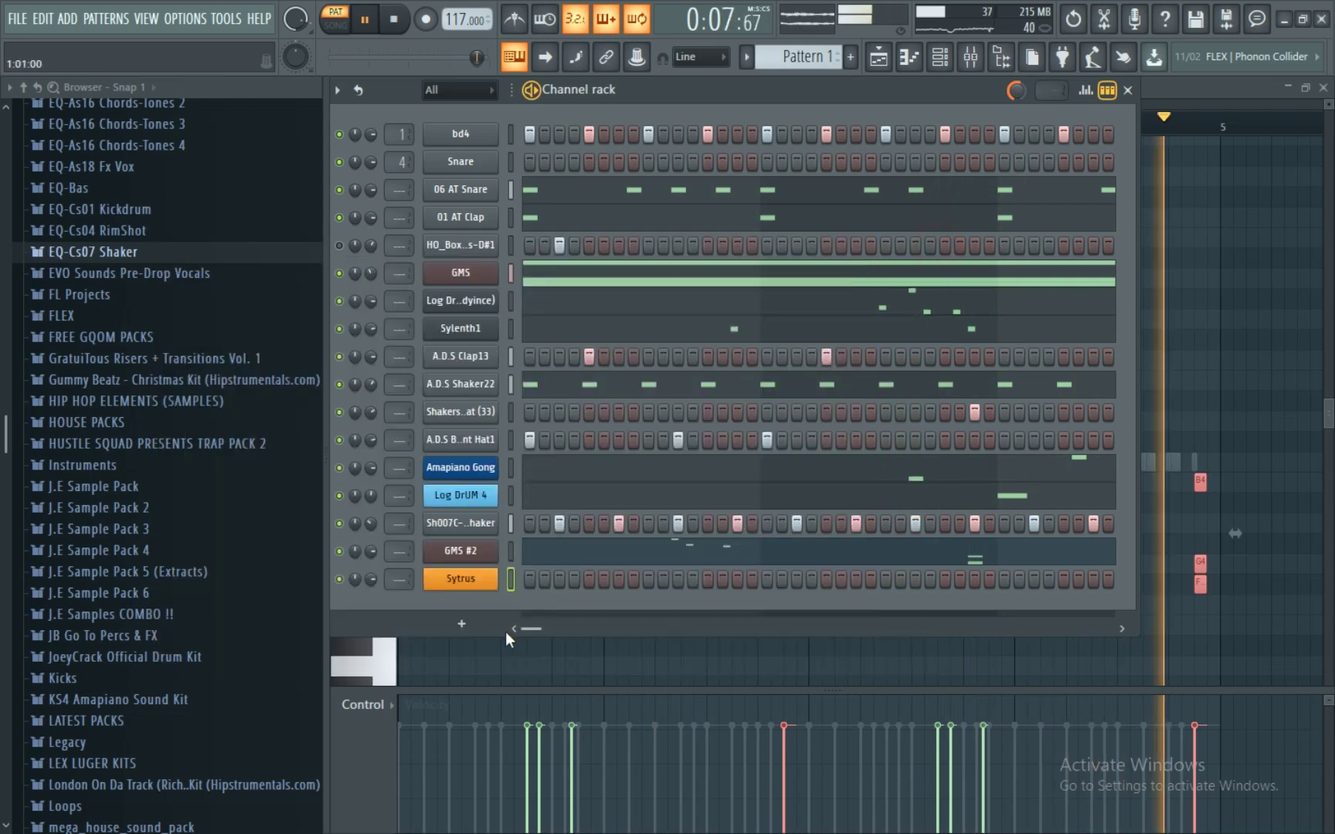
# - Paste the copied three-note chords into the Sytrus piano roll at the ends of bars 1 and 3
pyautogui.click(465, 578)
pyautogui.rightClick(464, 578)
pyautogui.click(568, 581)
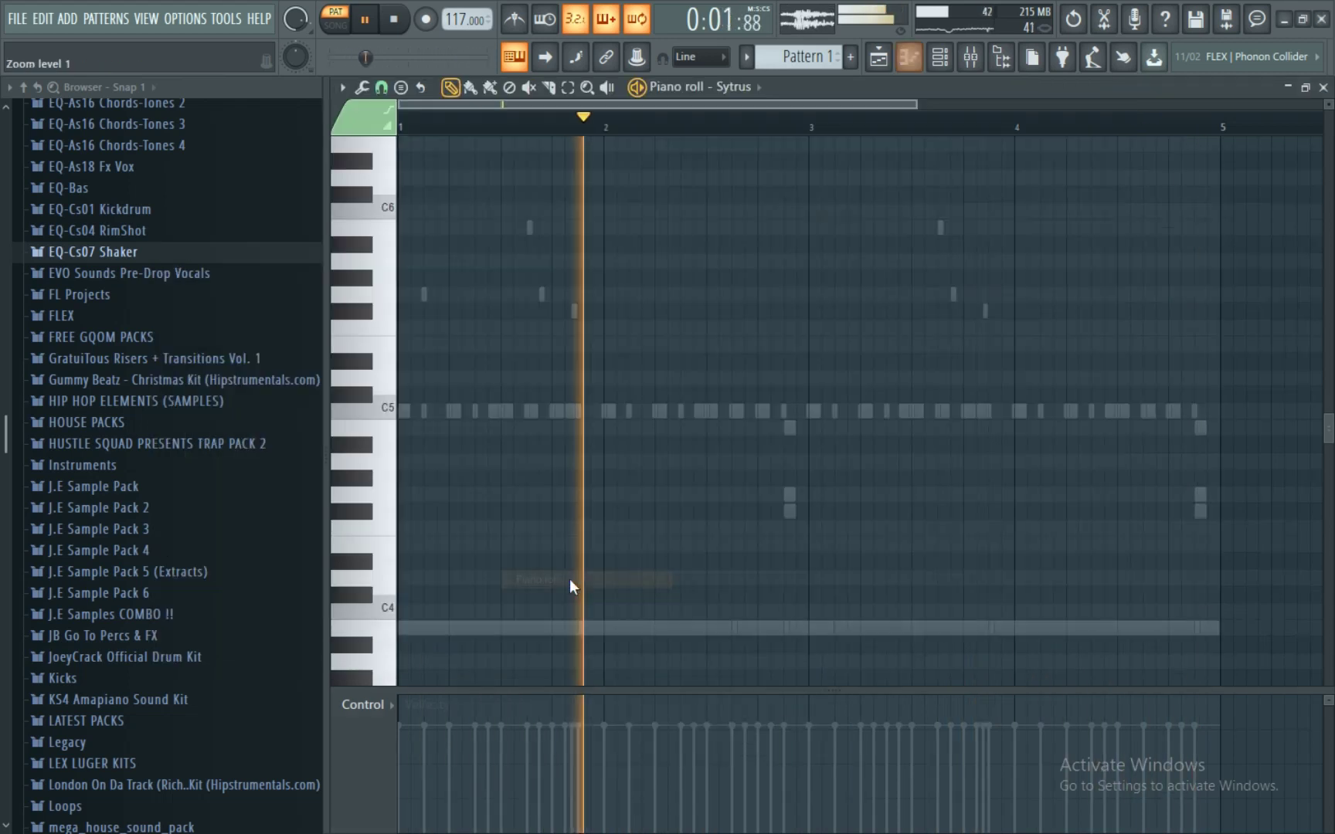
pyautogui.hotkey('ctrl', 'v')
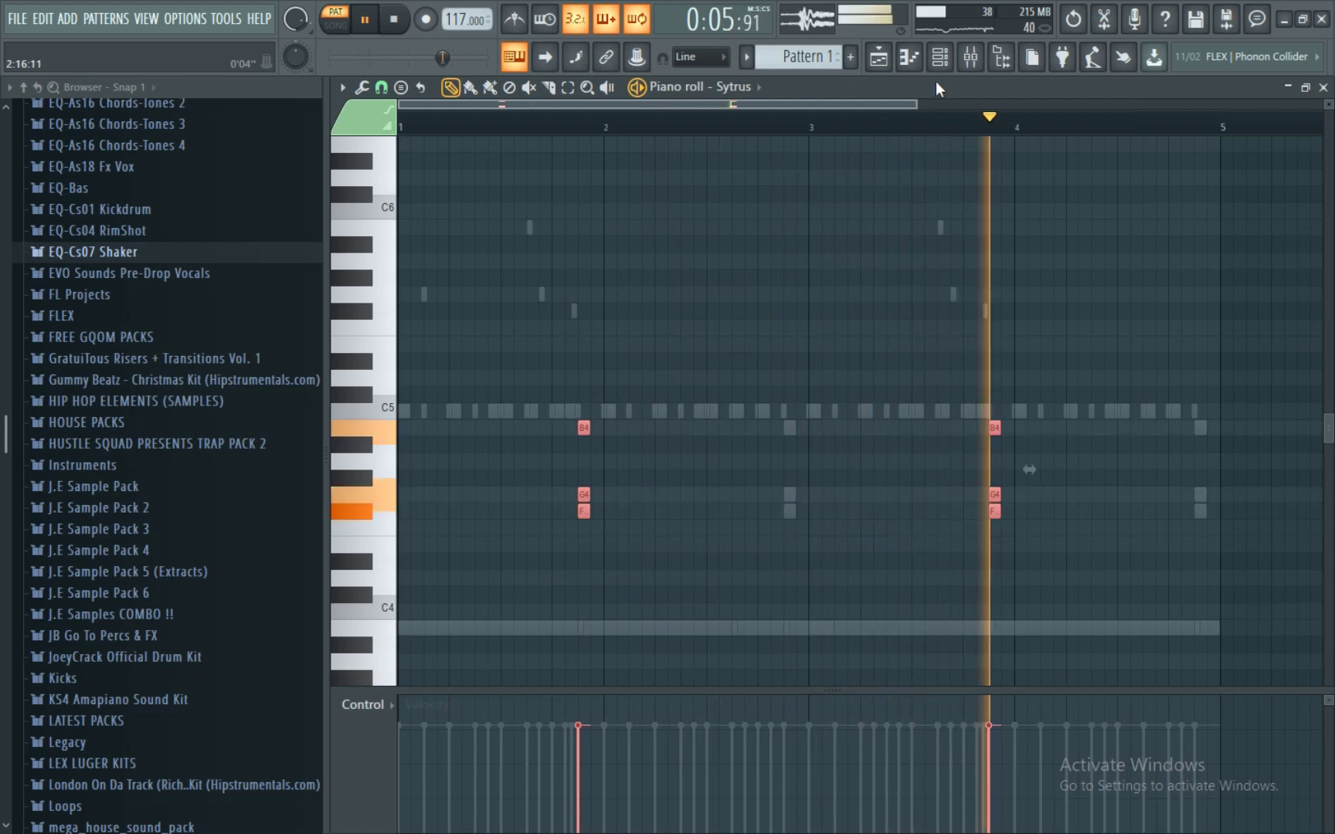
# - Delete all the pasted chord notes in bars 1 and 3 from the Sytrus piano roll
pyautogui.click(940, 56)
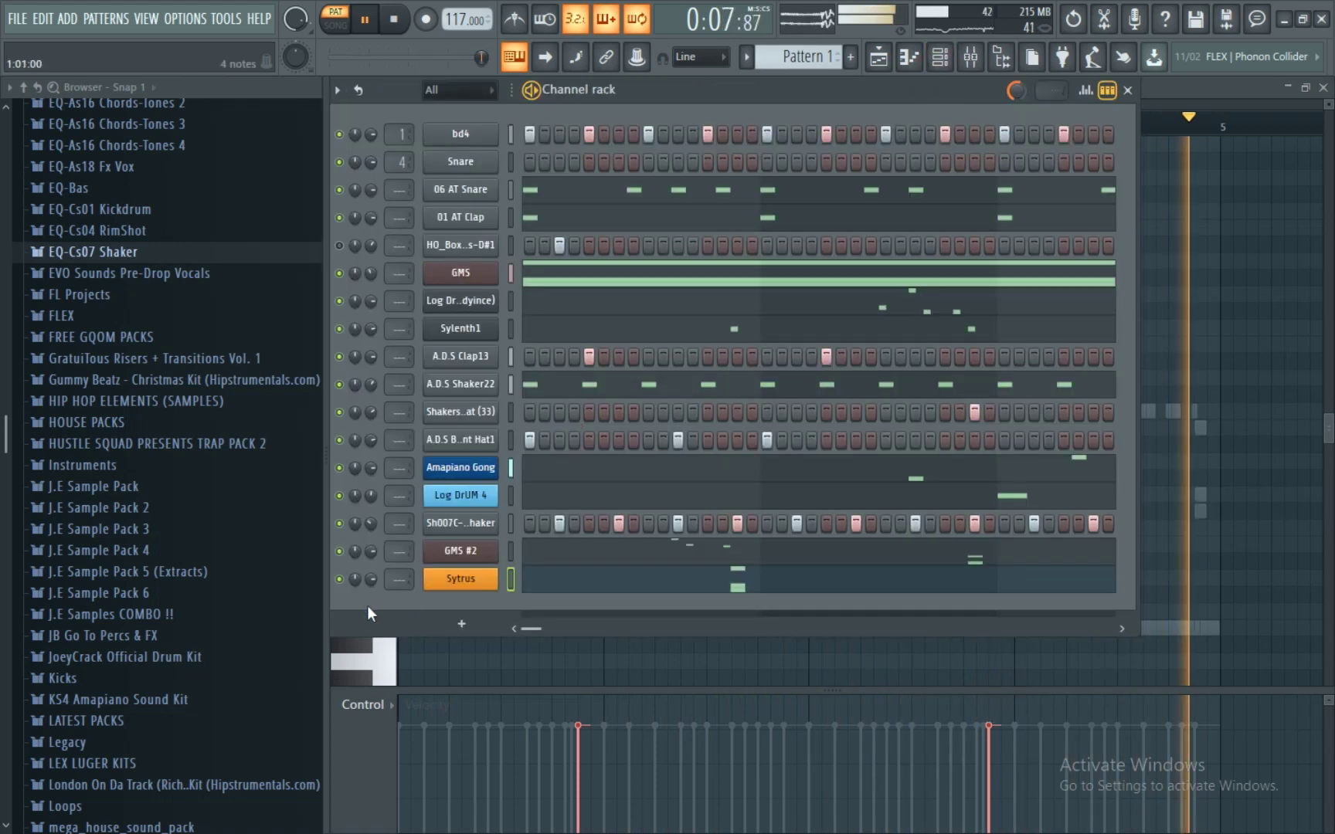
pyautogui.click(643, 577)
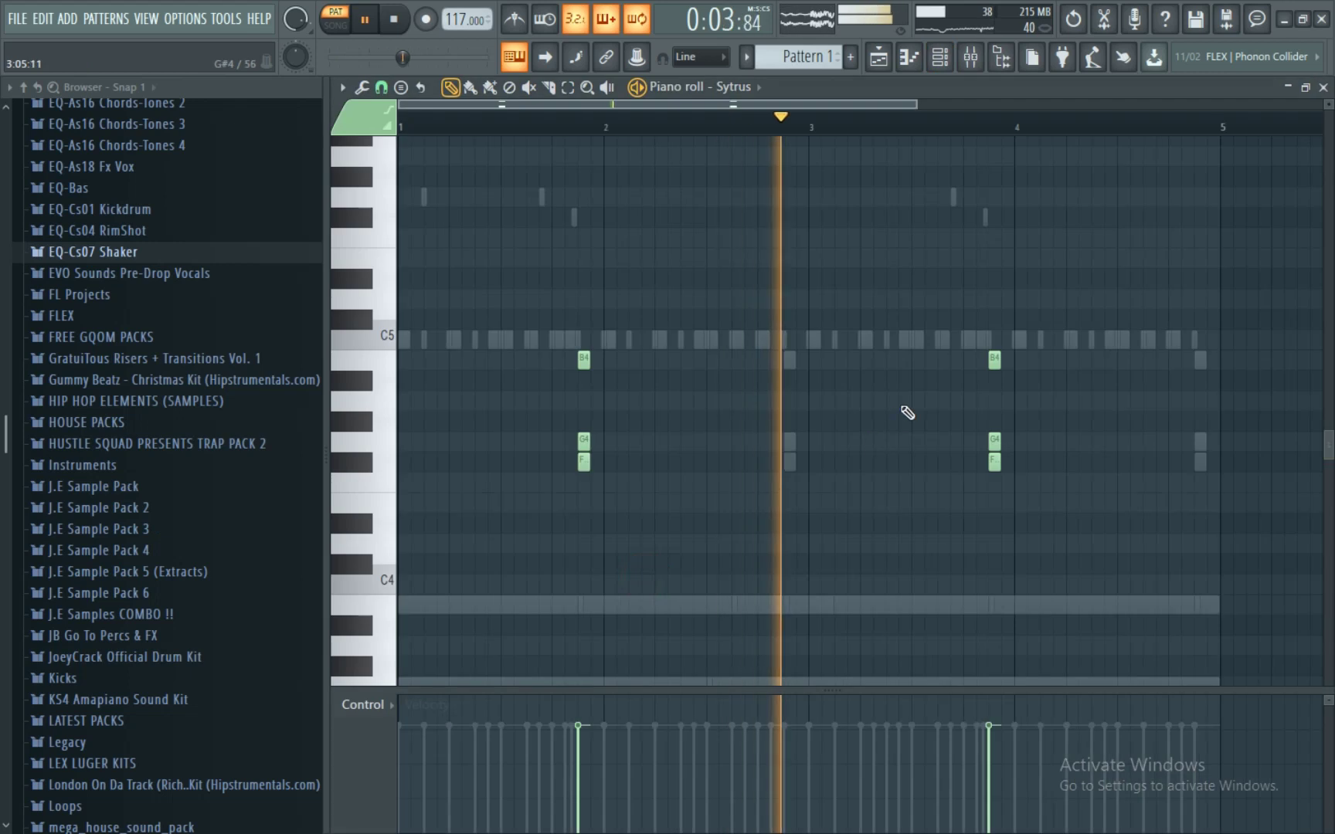
pyautogui.rightClick(996, 382)
pyautogui.rightClick(994, 462)
pyautogui.rightClick(994, 441)
pyautogui.rightClick(994, 360)
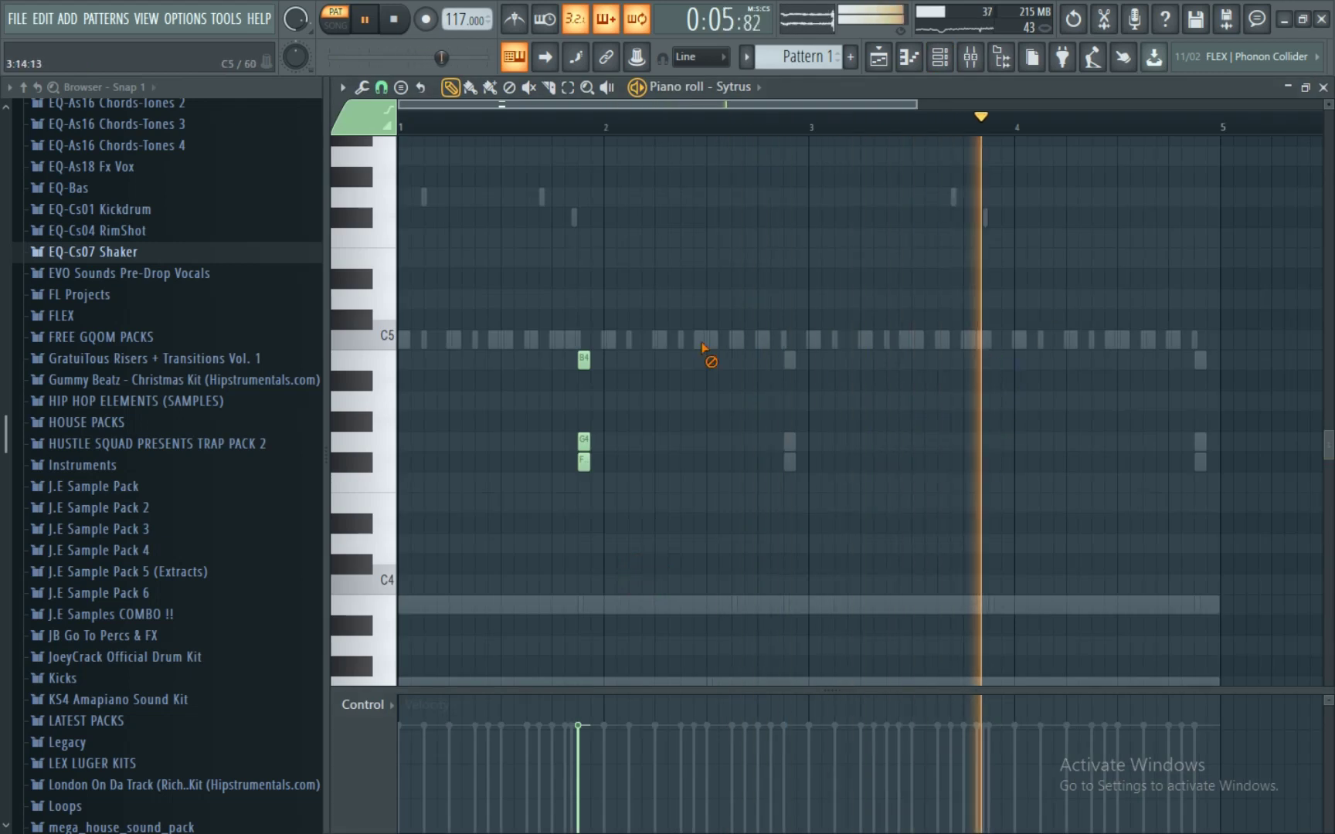
pyautogui.rightClick(583, 462)
pyautogui.rightClick(583, 441)
pyautogui.rightClick(583, 360)
# - Clone the GMS #2 channel, glance at the copy's preset library and close its synth window
pyautogui.click(939, 56)
pyautogui.rightClick(476, 553)
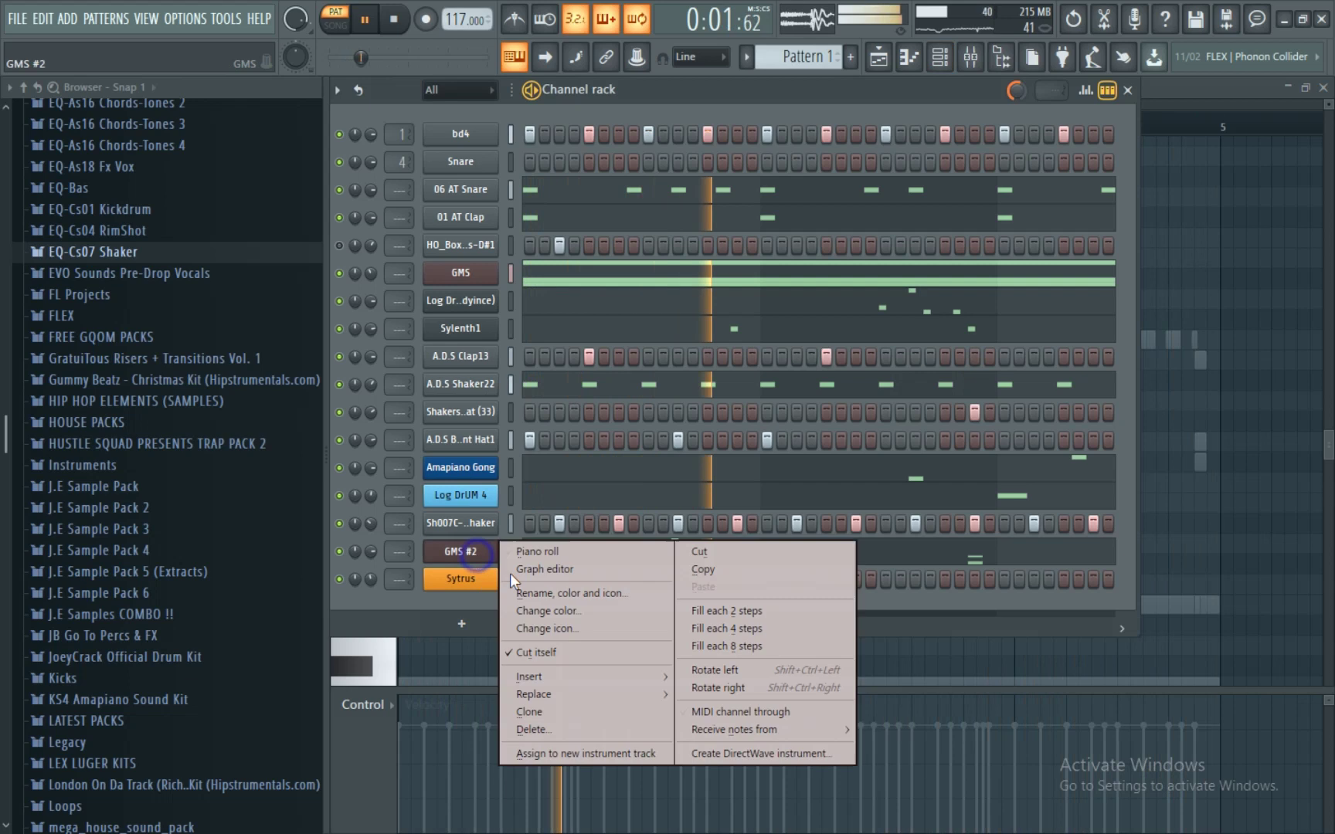
pyautogui.click(548, 708)
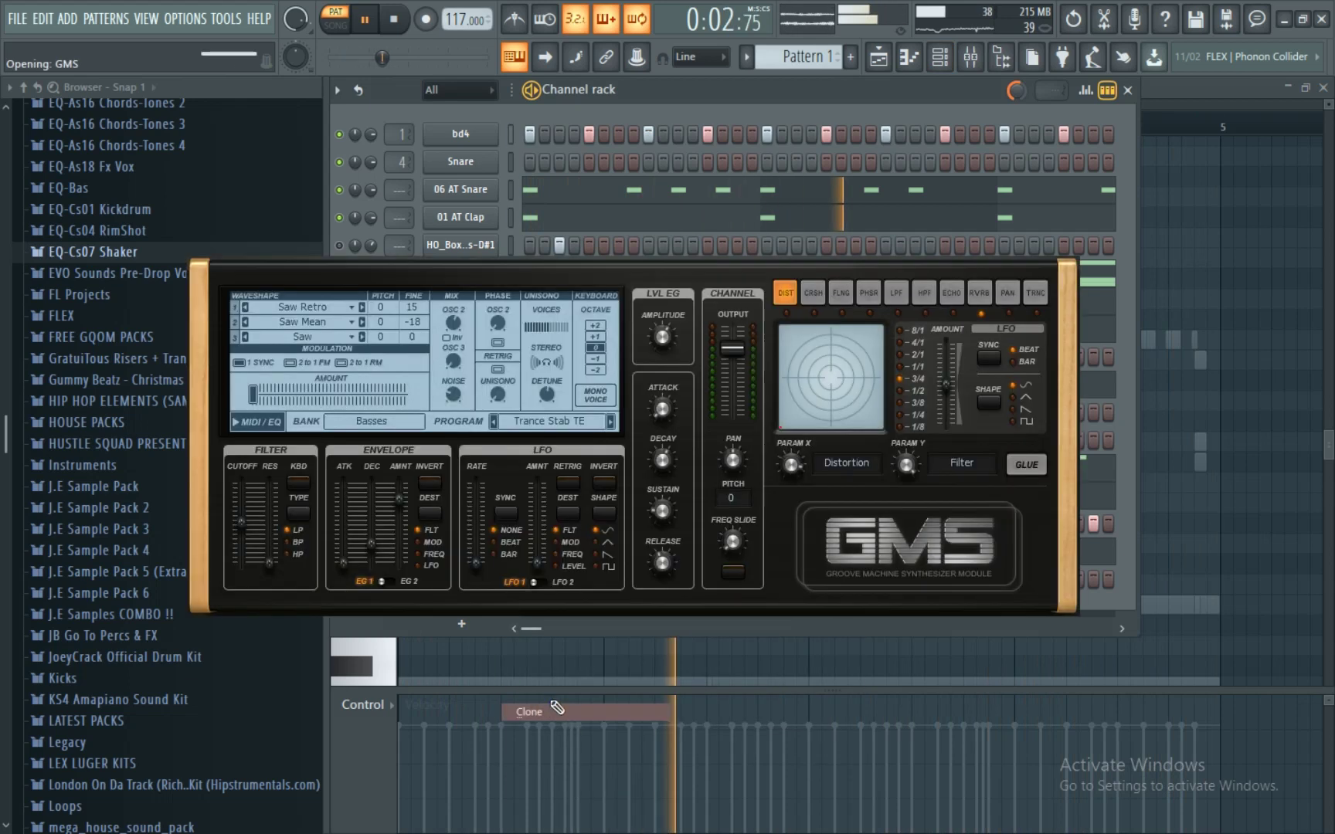
pyautogui.click(577, 421)
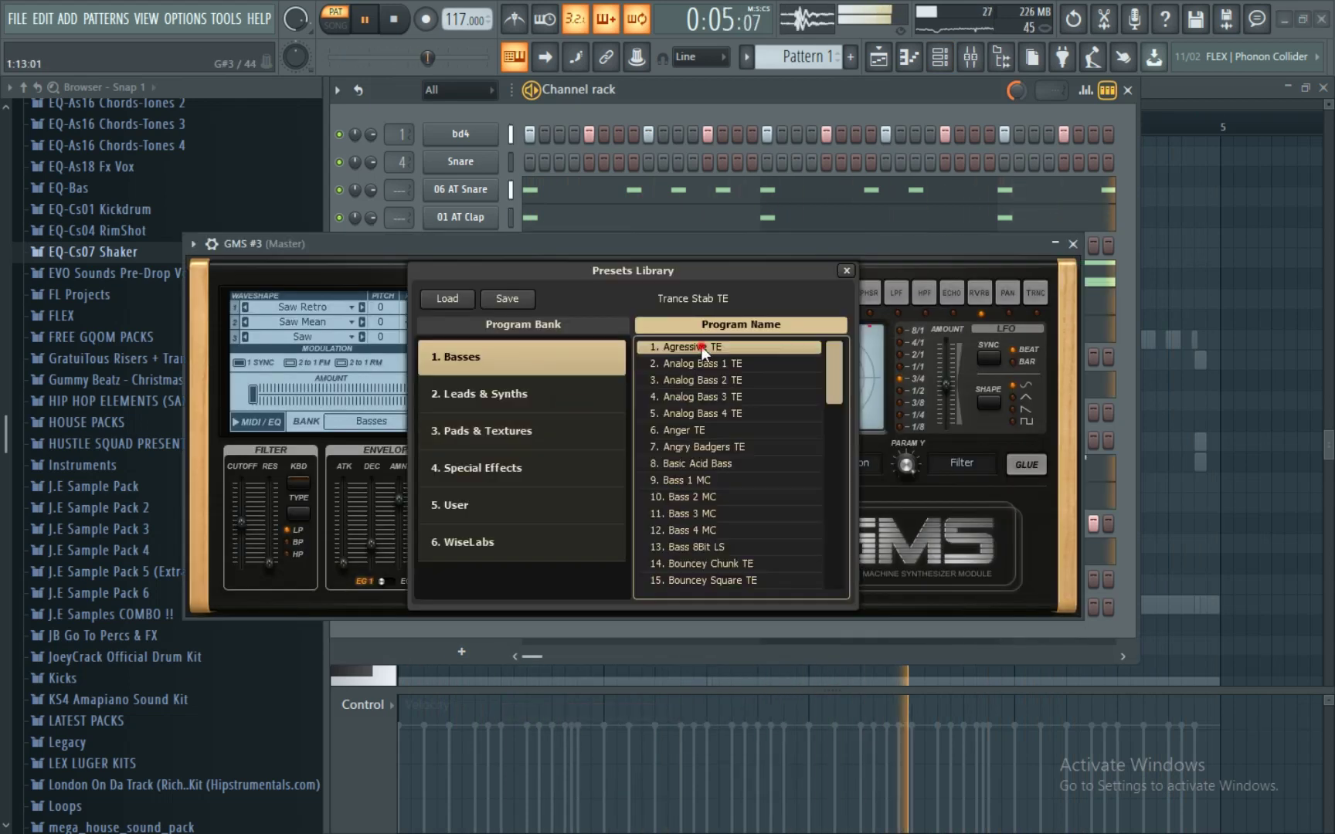
pyautogui.click(844, 271)
pyautogui.click(1072, 244)
# - View the GMS #3 piano roll, stop playback and return to the channel rack
pyautogui.rightClick(510, 575)
pyautogui.click(533, 579)
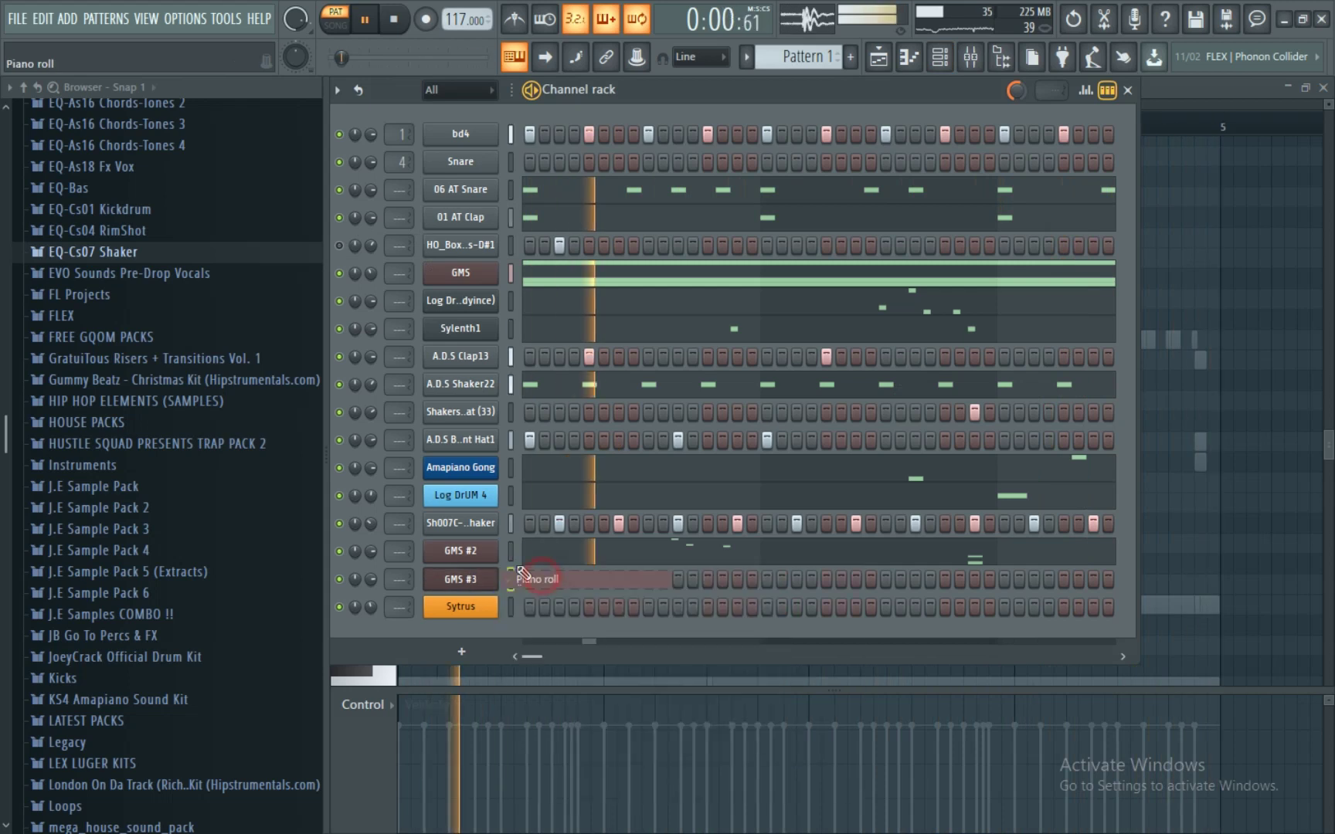
pyautogui.press('space')
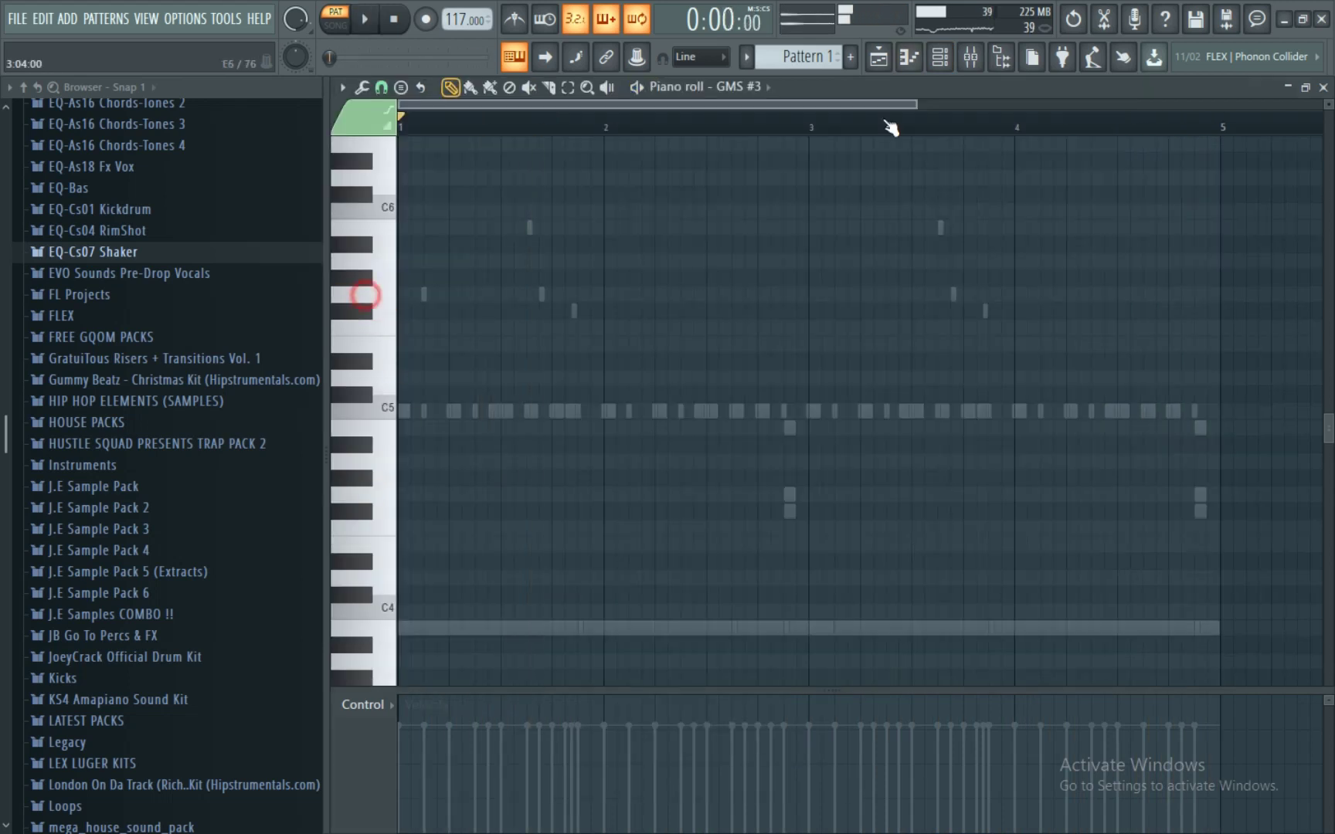
pyautogui.click(941, 67)
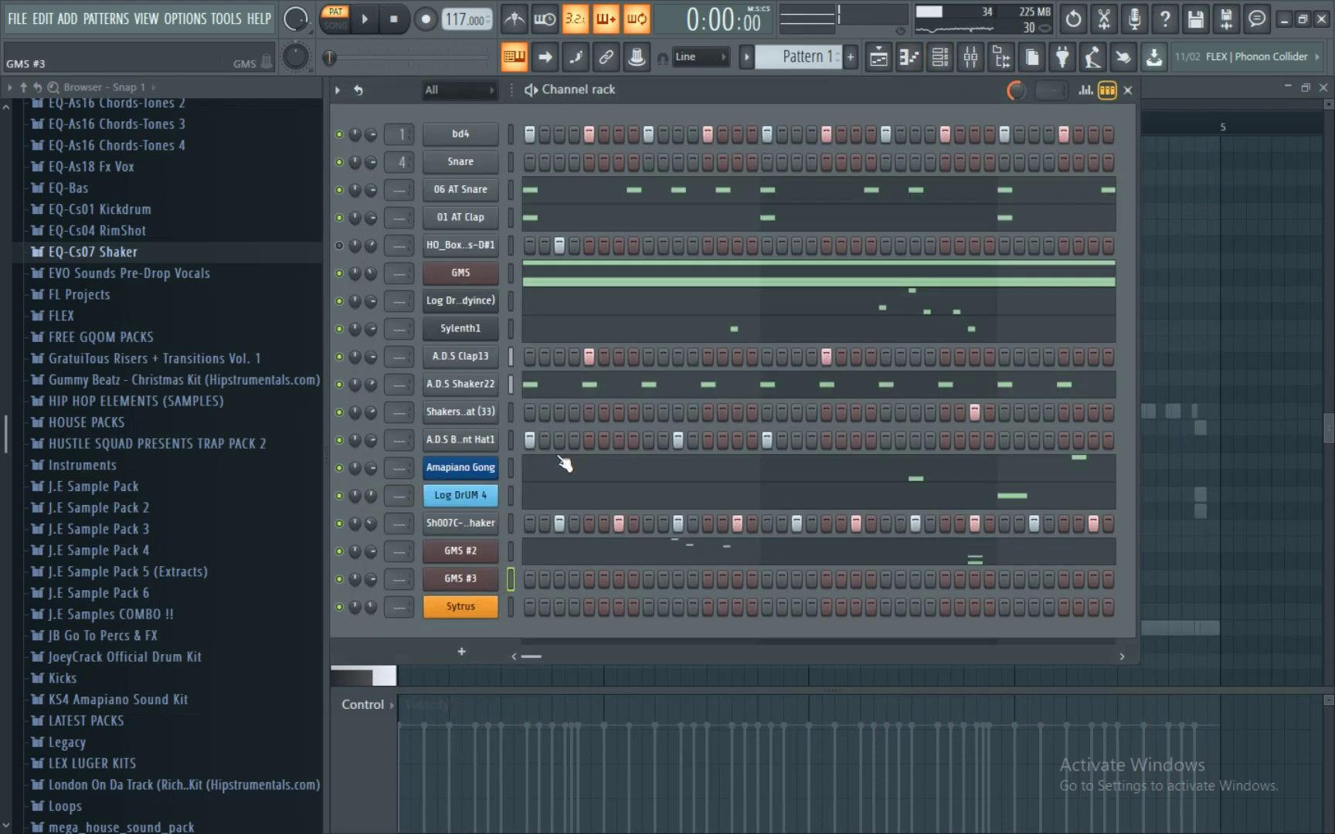
# - Open the GMS #3 synth window and audition its current sound with single notes
pyautogui.click(460, 578)
pyautogui.click(543, 416)
pyautogui.click(743, 349)
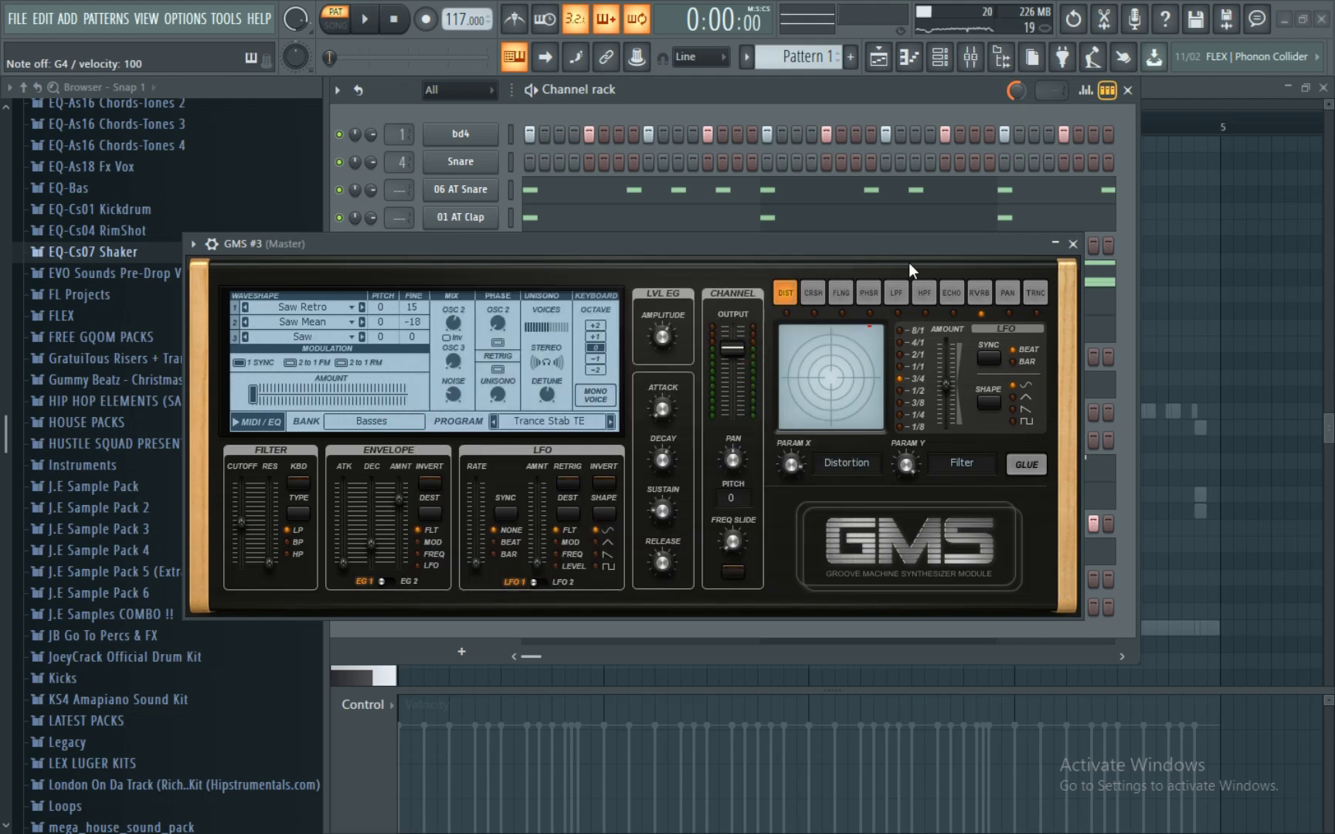
pyautogui.click(1055, 244)
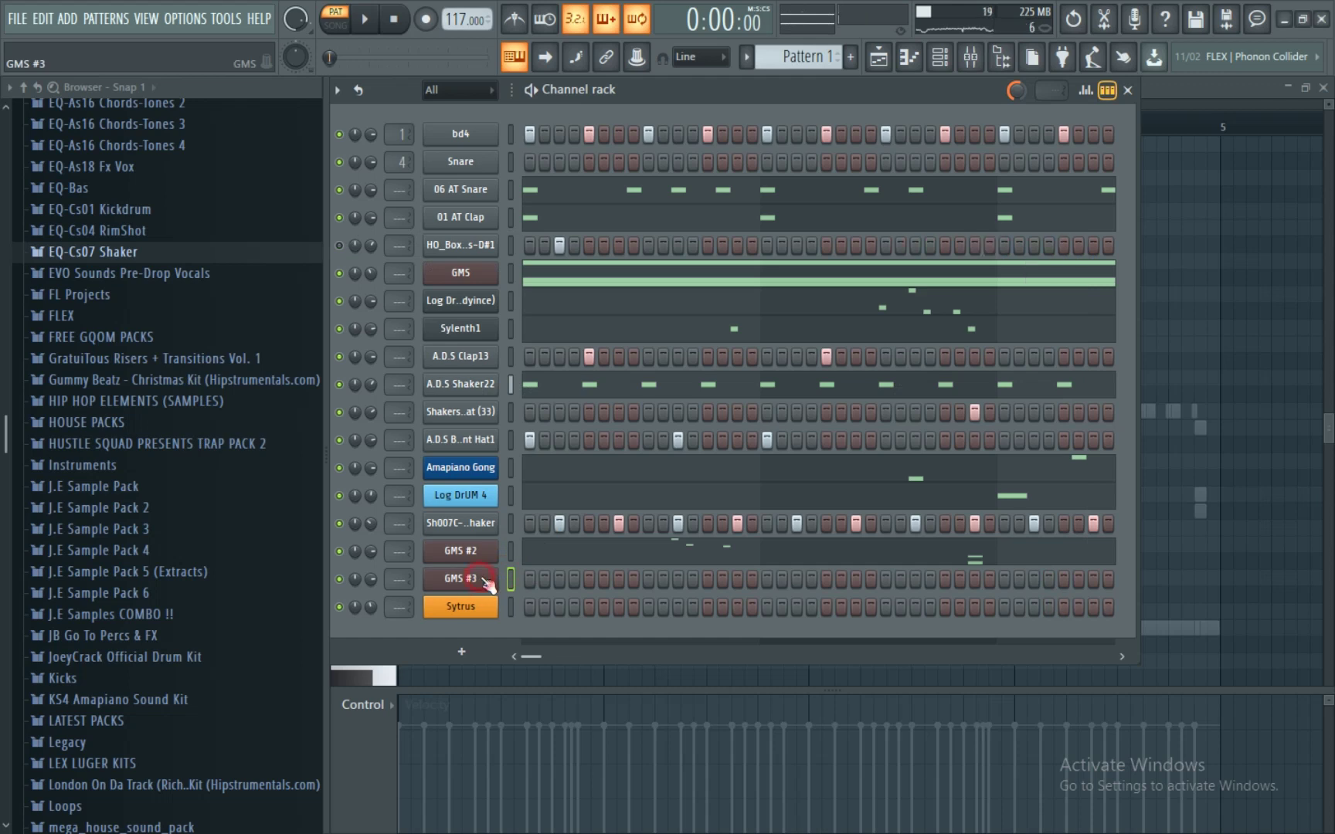
pyautogui.click(1055, 244)
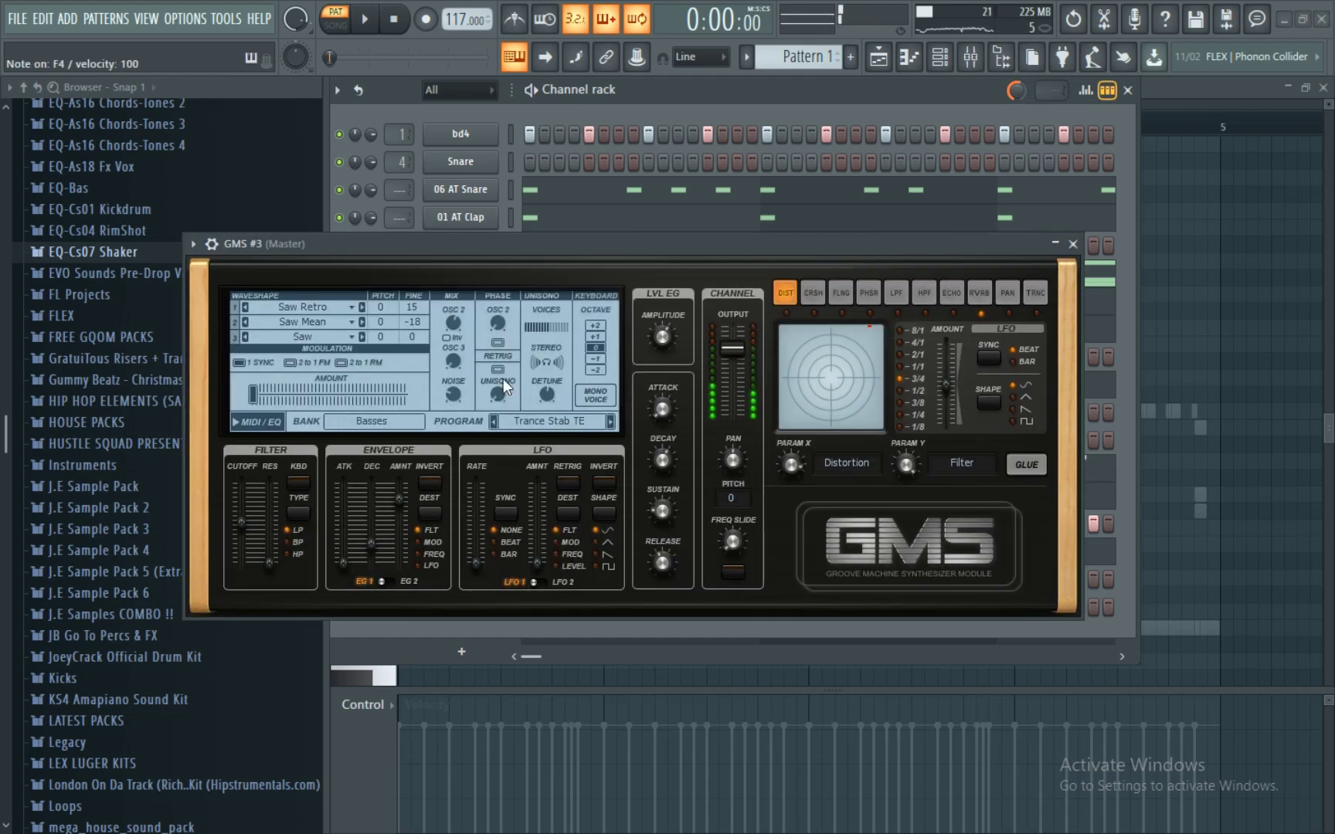
# - Switch GMS #3 to the Amphibian TE program in the Leads & Synths bank and close the synth window
pyautogui.click(419, 422)
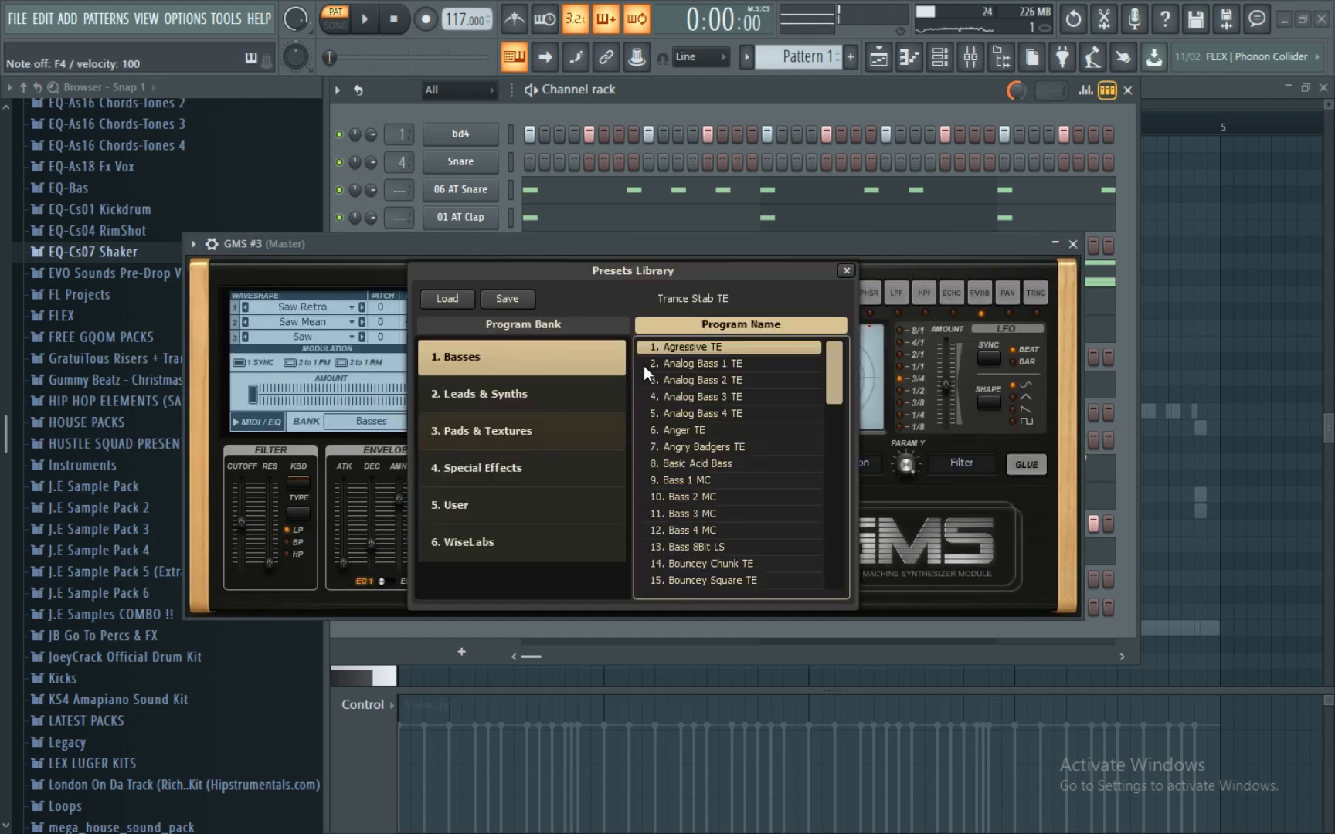
pyautogui.click(566, 386)
pyautogui.doubleClick(677, 350)
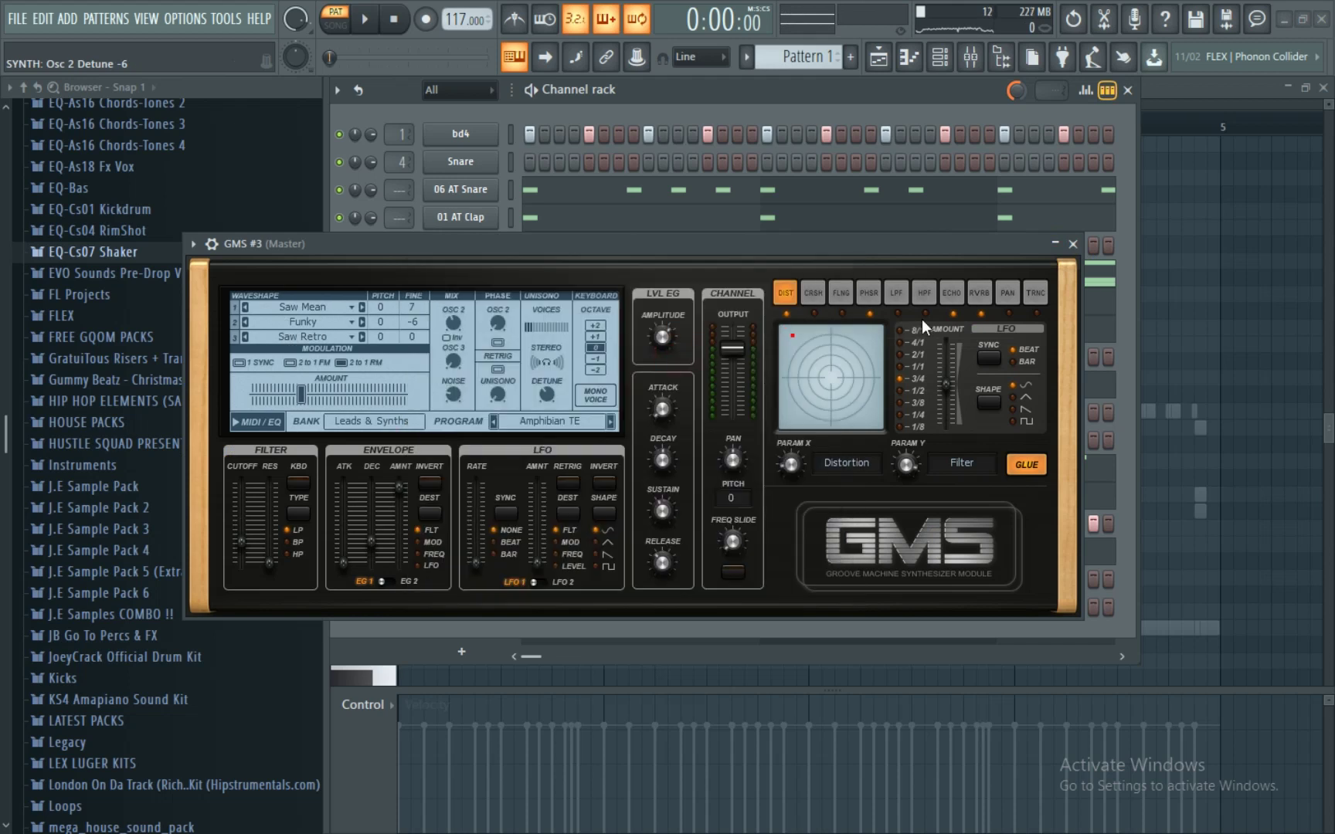
pyautogui.click(1073, 244)
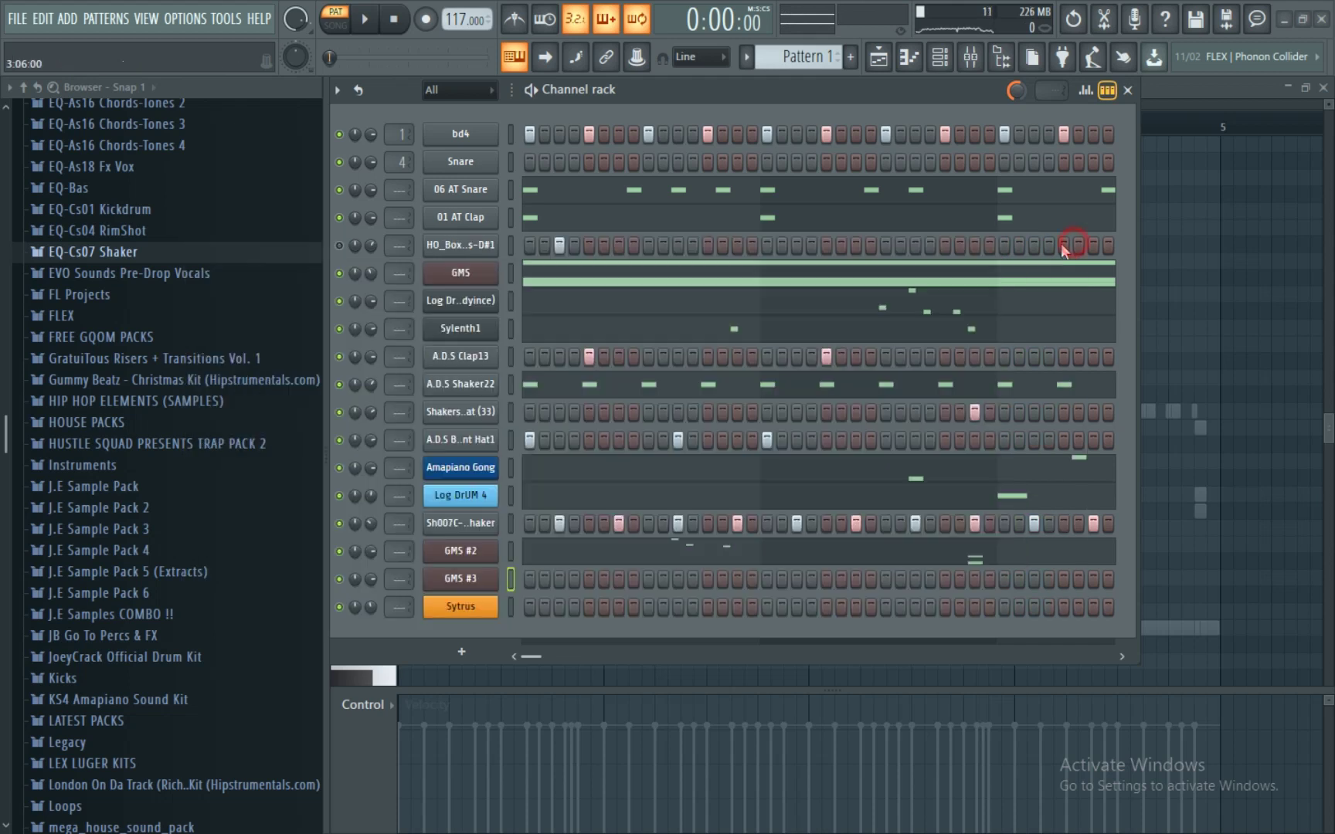
# - Open the piano roll of the GMS #3 channel from the channel rack
pyautogui.rightClick(456, 579)
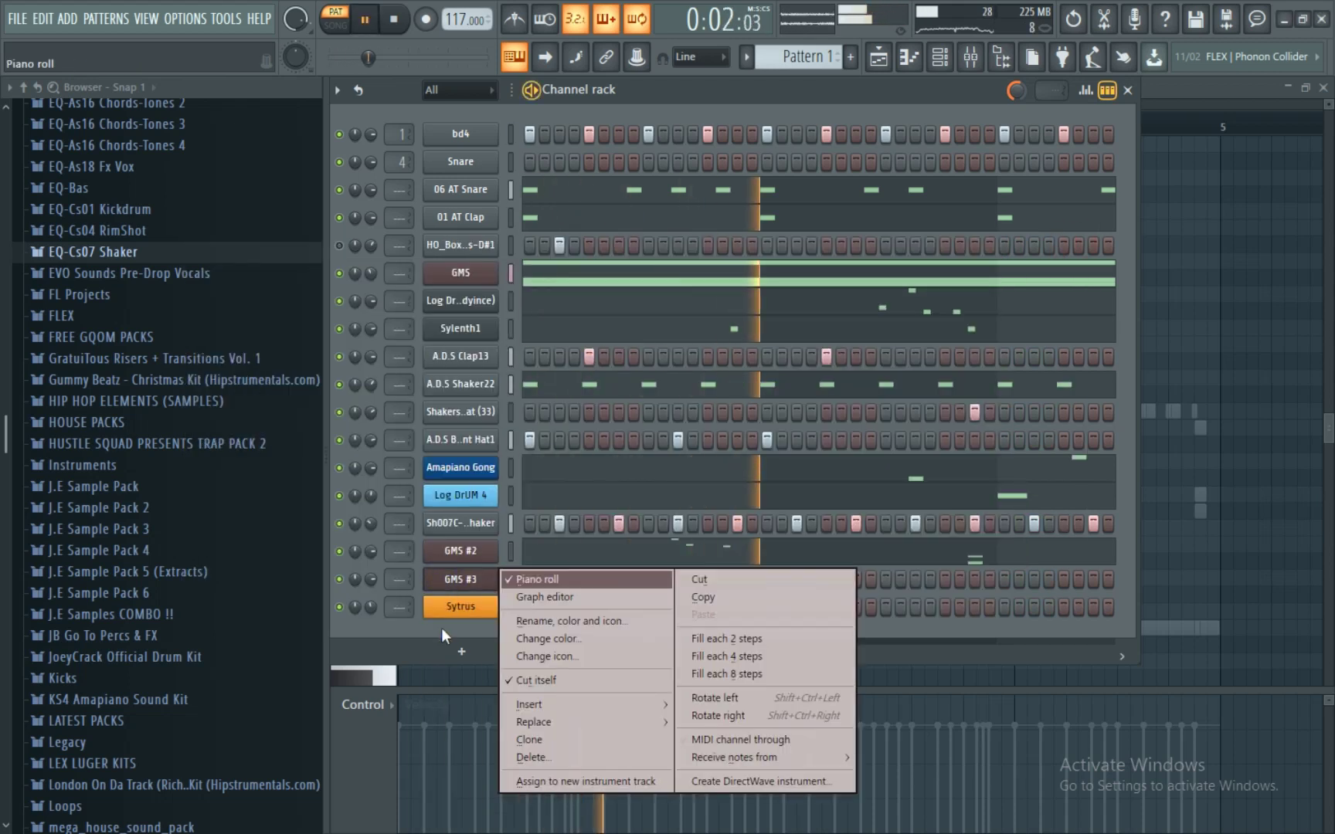
pyautogui.rightClick(441, 629)
pyautogui.rightClick(468, 578)
pyautogui.click(549, 578)
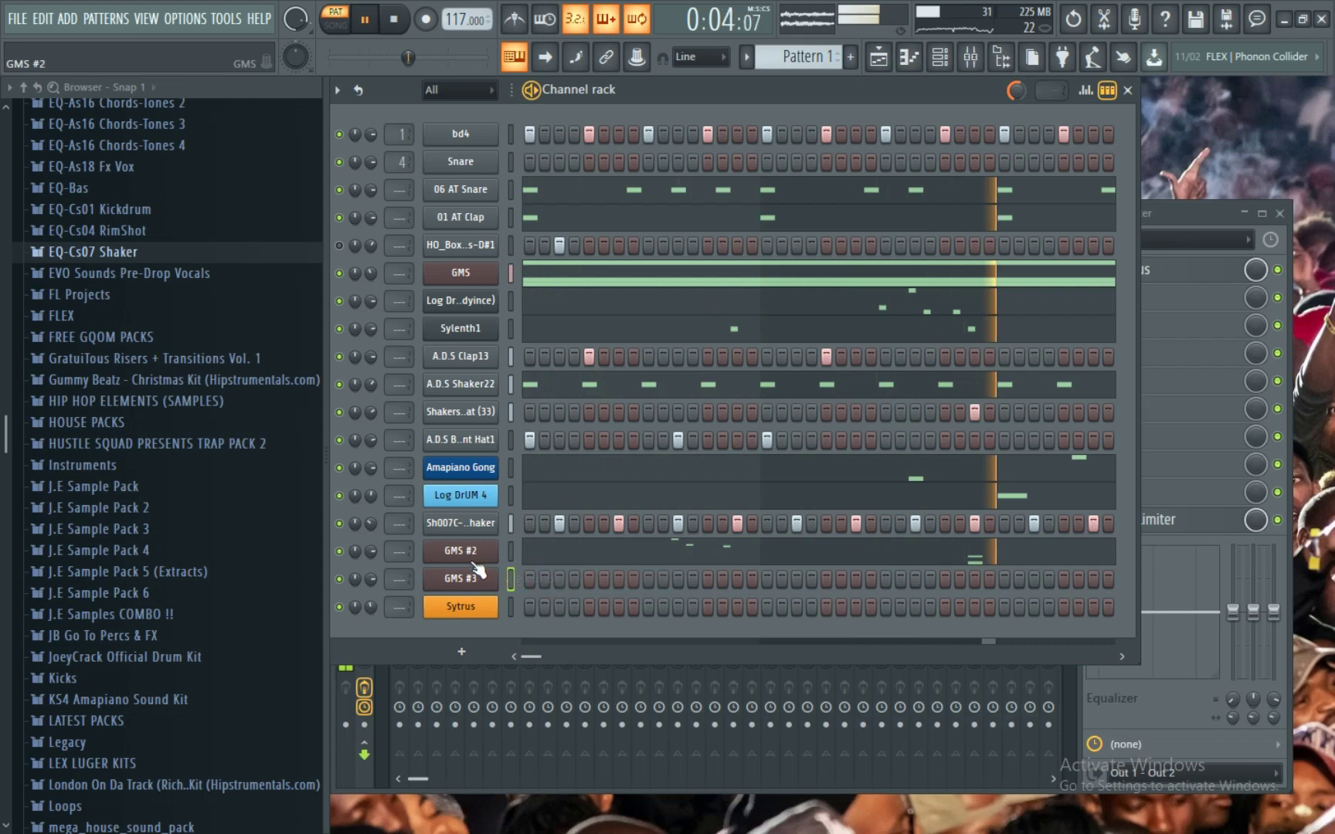
pyautogui.rightClick(473, 585)
pyautogui.click(456, 578)
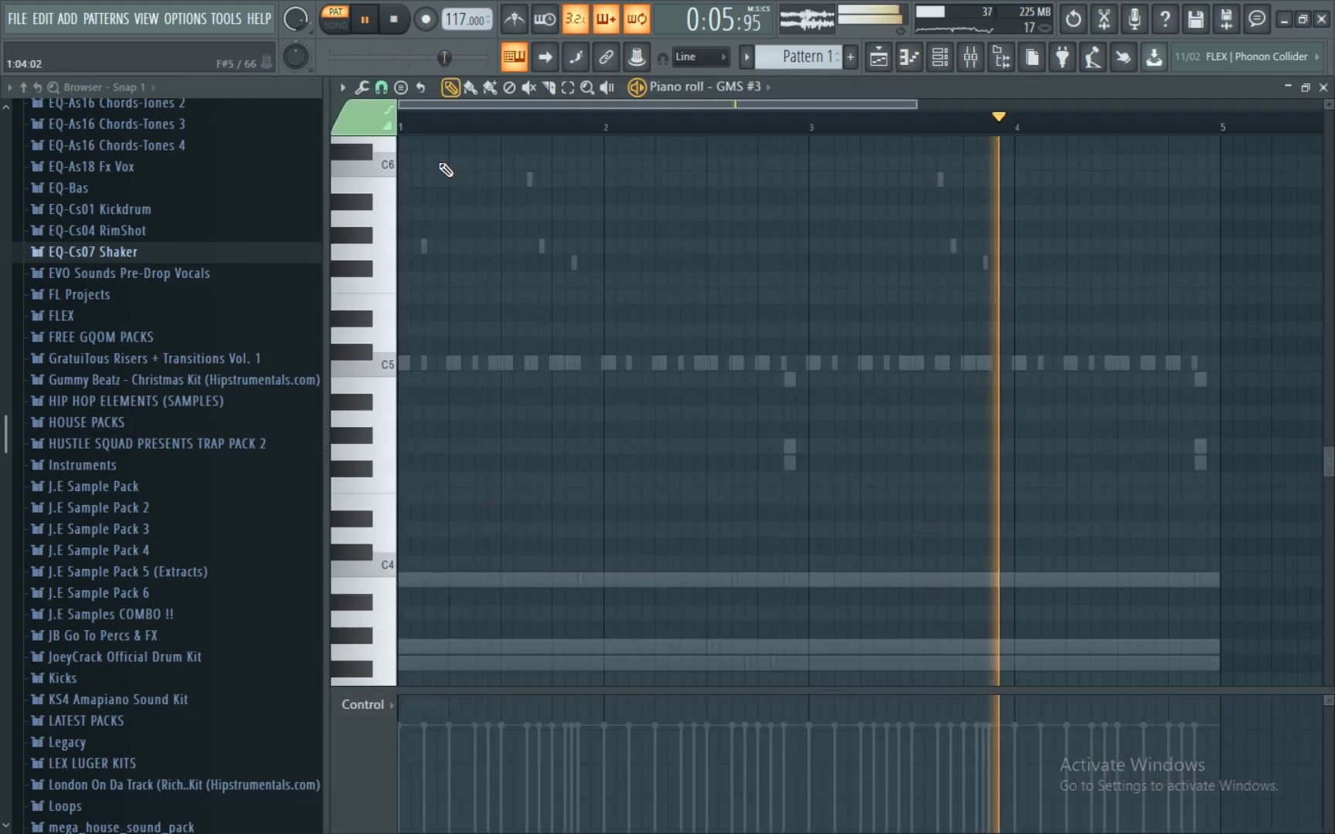
# - Place a short F#3 note at 1:02:00 in the GMS #3 piano roll and check it against playback
pyautogui.scroll(3, 448, 333)
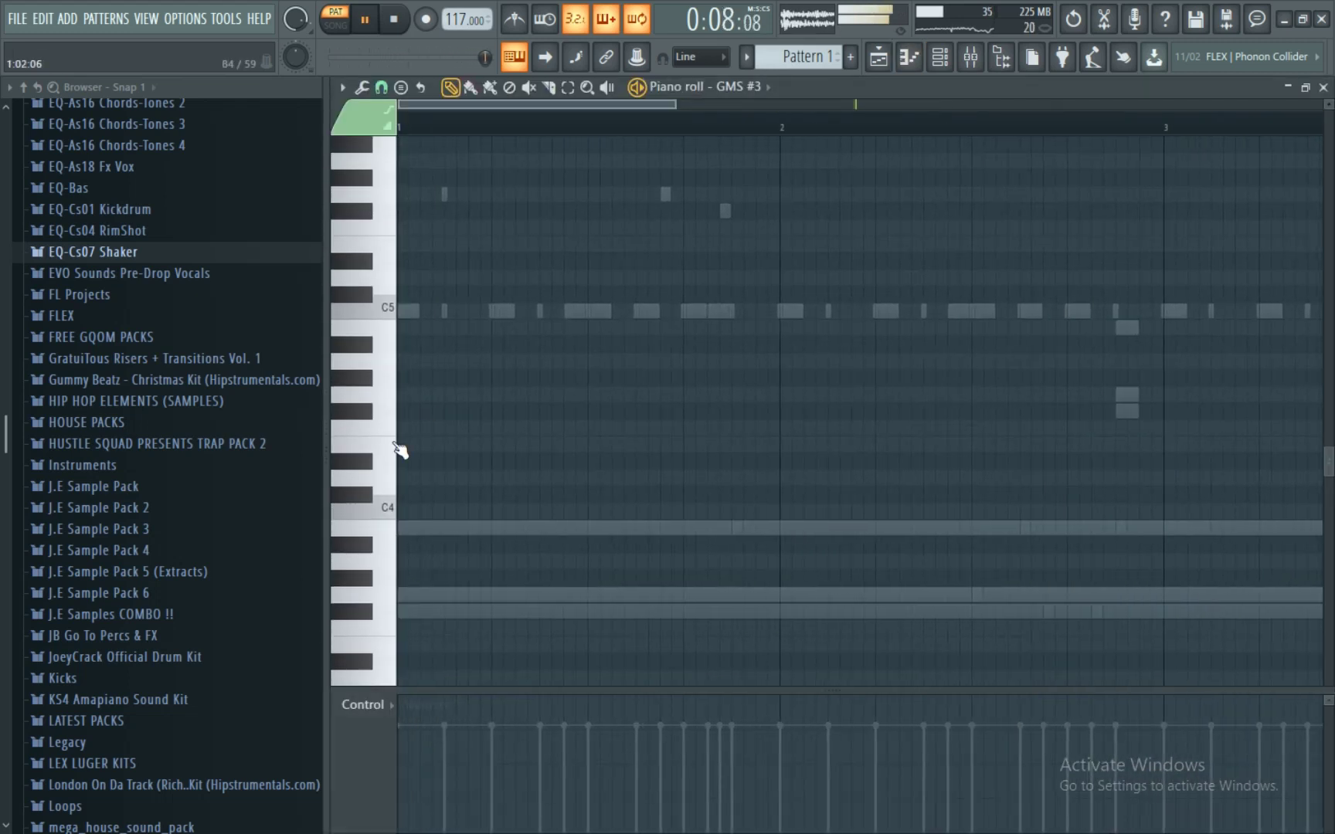
pyautogui.scroll(-1, 462, 493)
pyautogui.press('space')
pyautogui.click(384, 483)
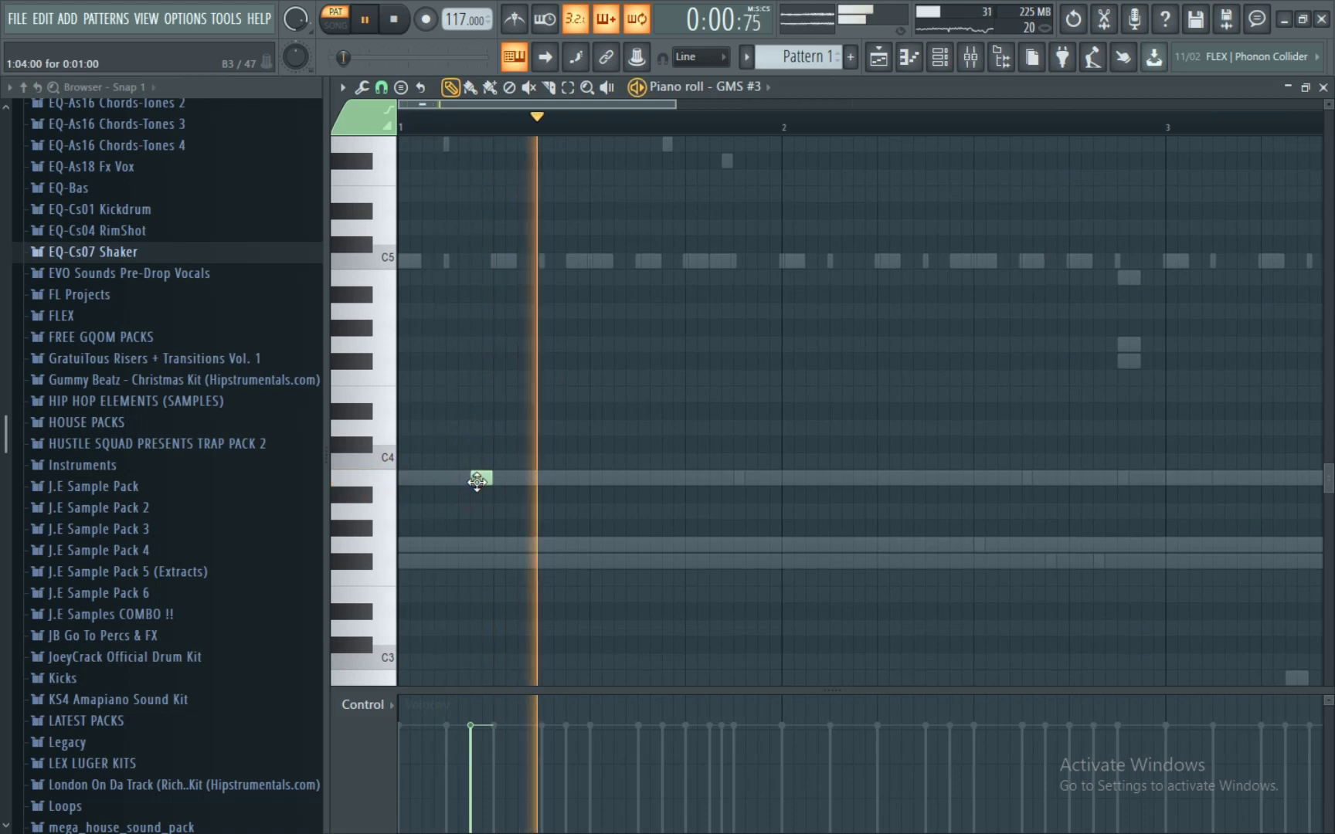
pyautogui.press('space')
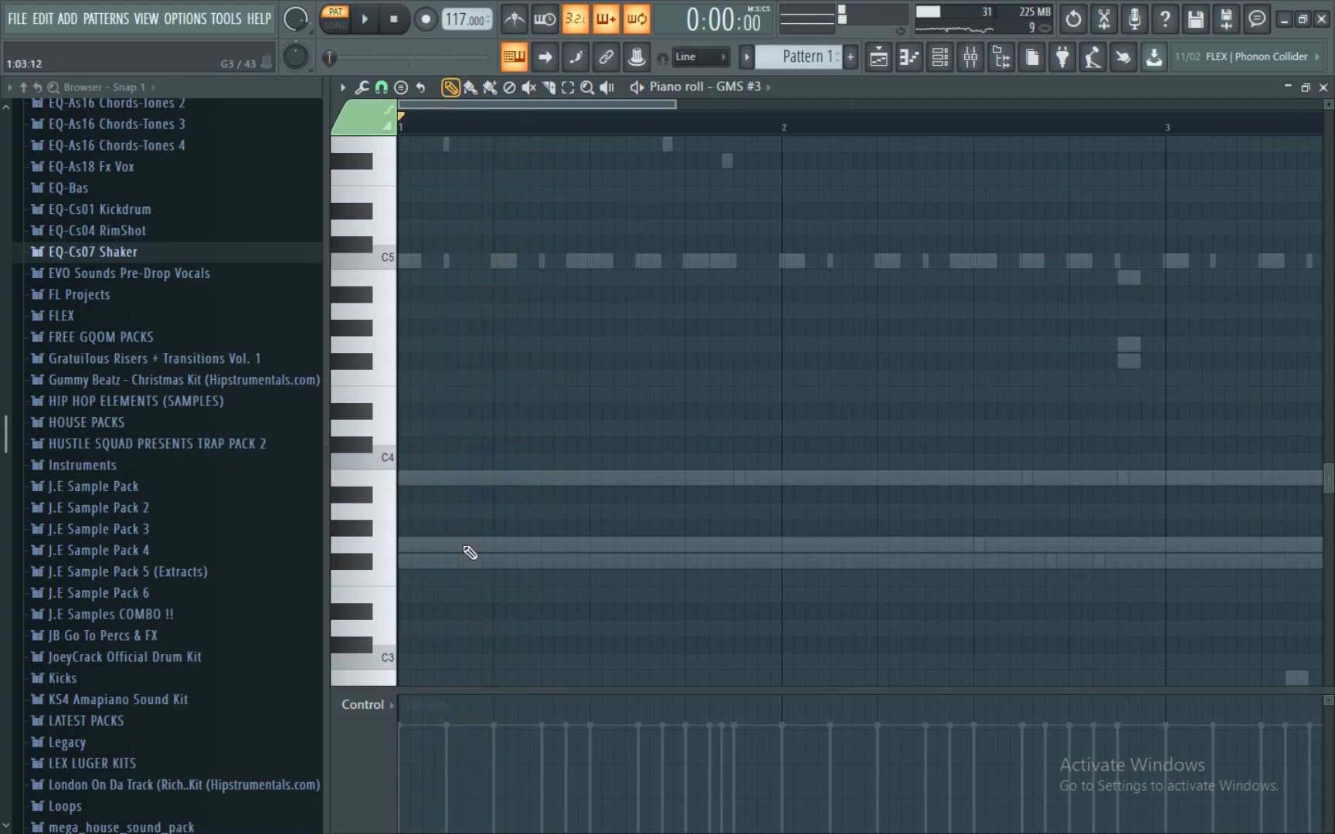
pyautogui.moveTo(480, 563); pyautogui.dragTo(429, 567)
pyautogui.press('space')
pyautogui.press('space')
pyautogui.press('space')
pyautogui.press('space')
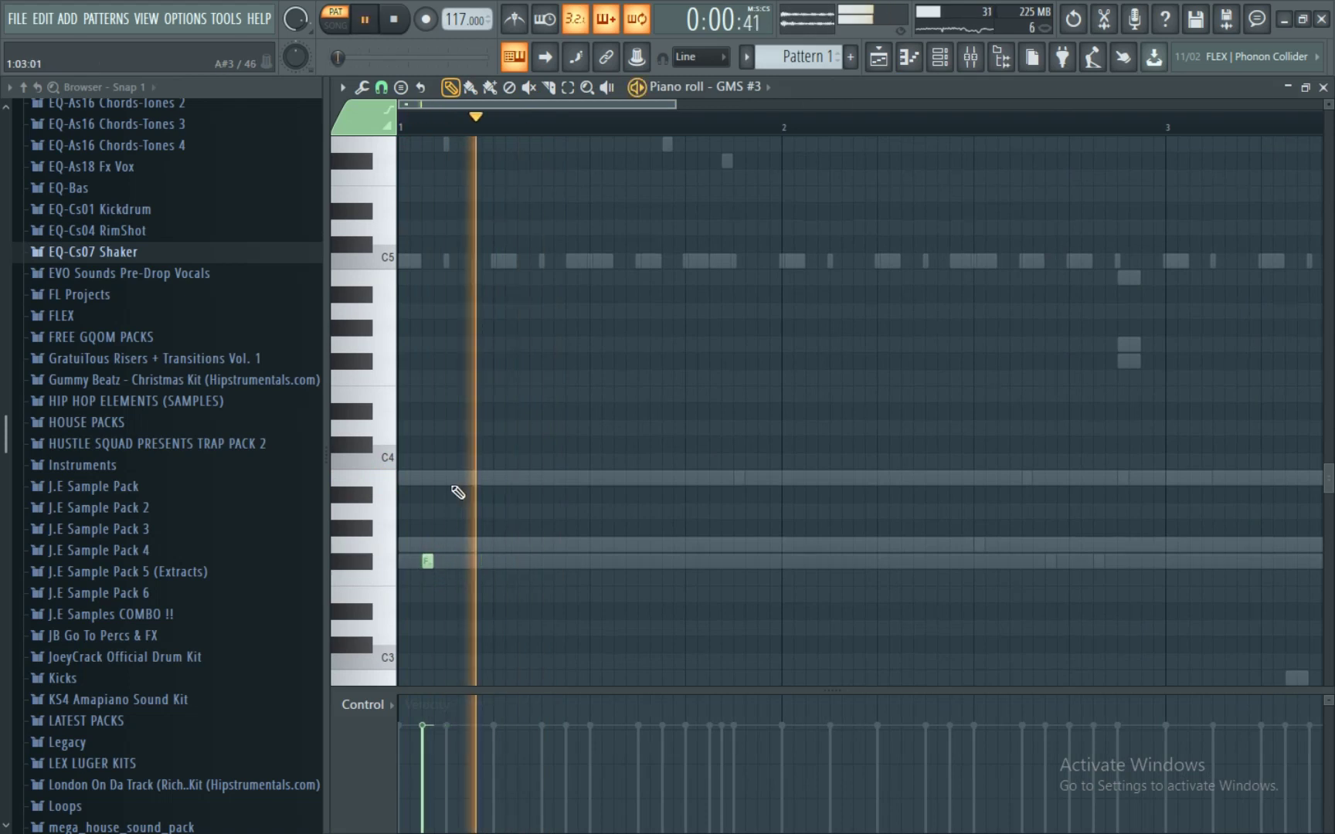
# - Add short notes on B3 at 1:03:00 and G3 at 1:04:00, checking them against playback
pyautogui.moveTo(446, 484); pyautogui.dragTo(449, 483)
pyautogui.press('space')
pyautogui.press('space')
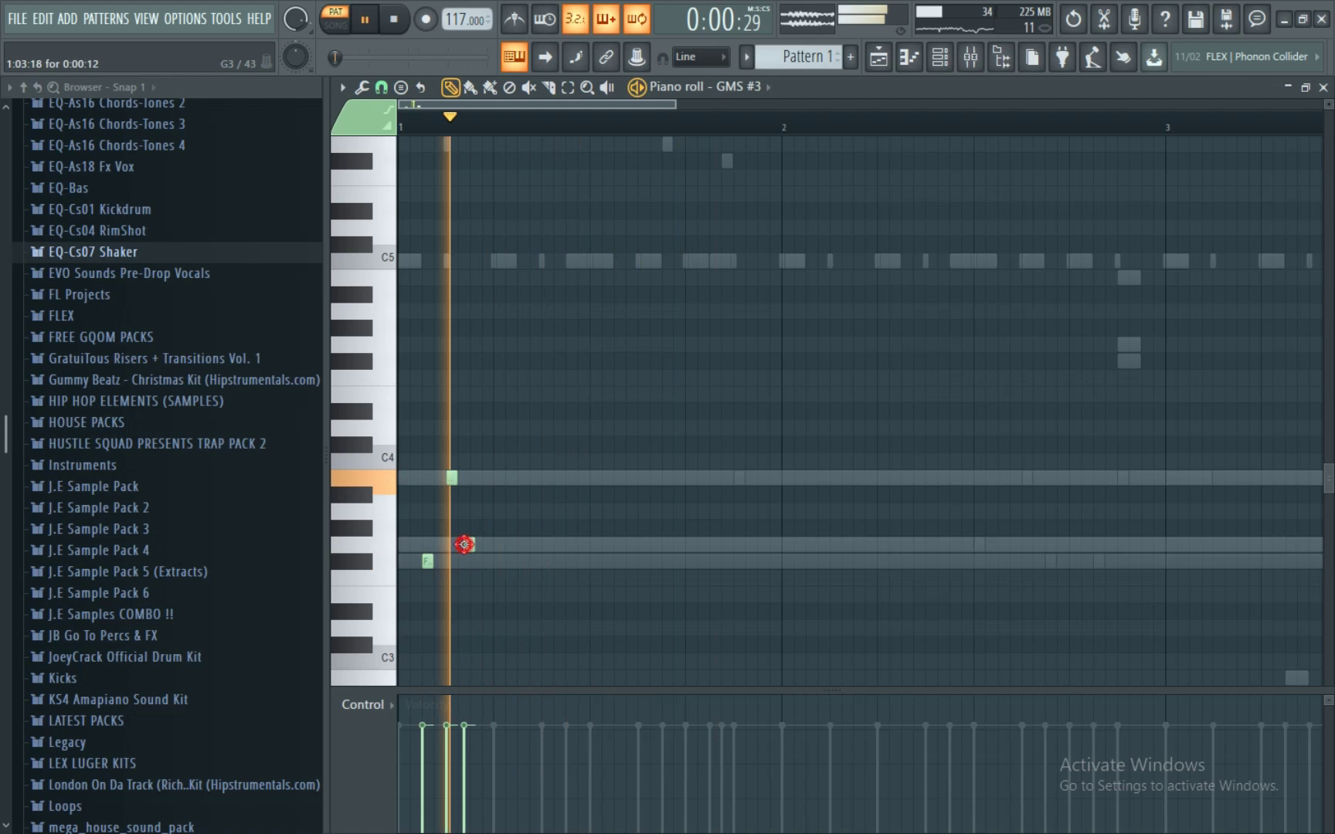
pyautogui.press('space')
pyautogui.click(468, 544)
pyautogui.press('space')
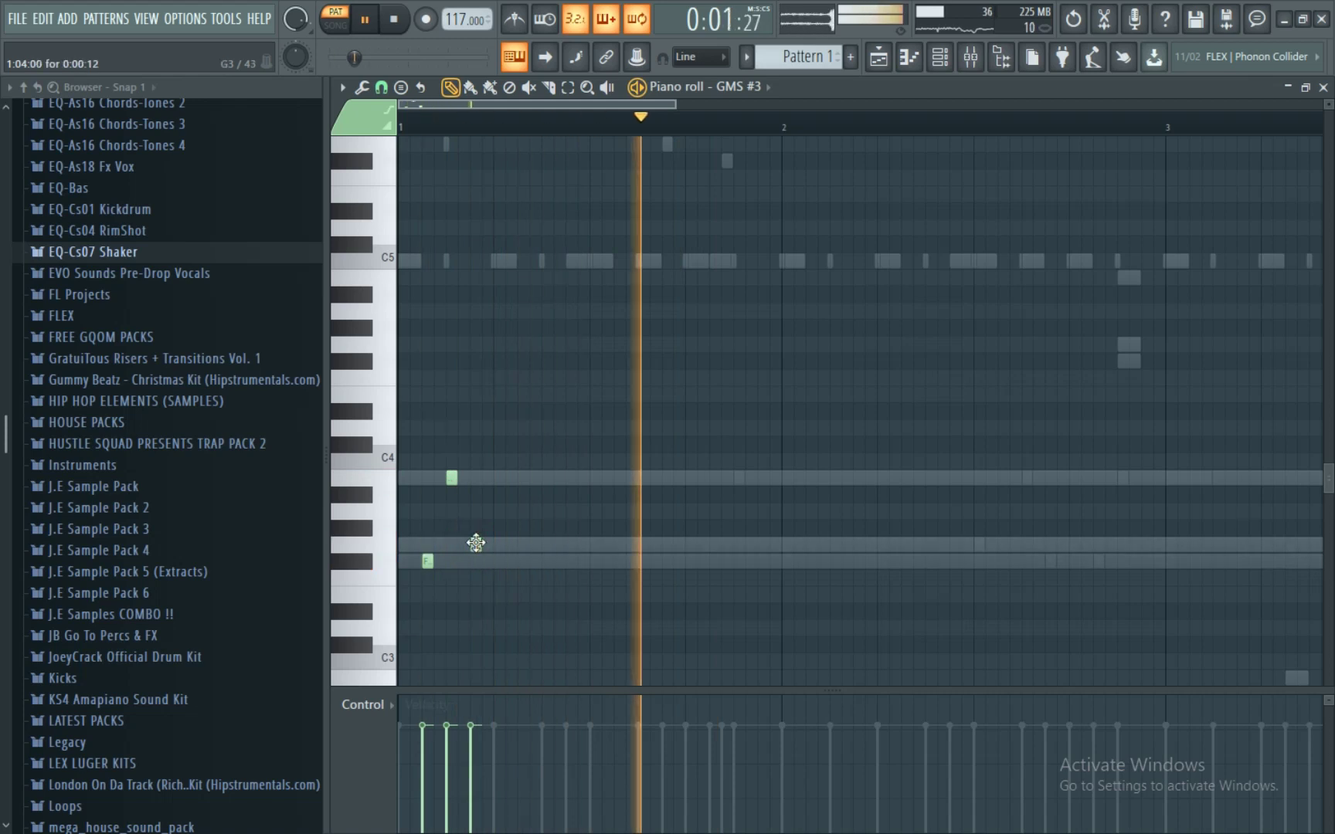
# - Raise the three GMS #3 notes by one octave and play the pattern
pyautogui.moveTo(546, 419); pyautogui.dragTo(424, 629)
pyautogui.scroll(3, 600, 320)
pyautogui.press('space')
pyautogui.press('space')
pyautogui.press('space')
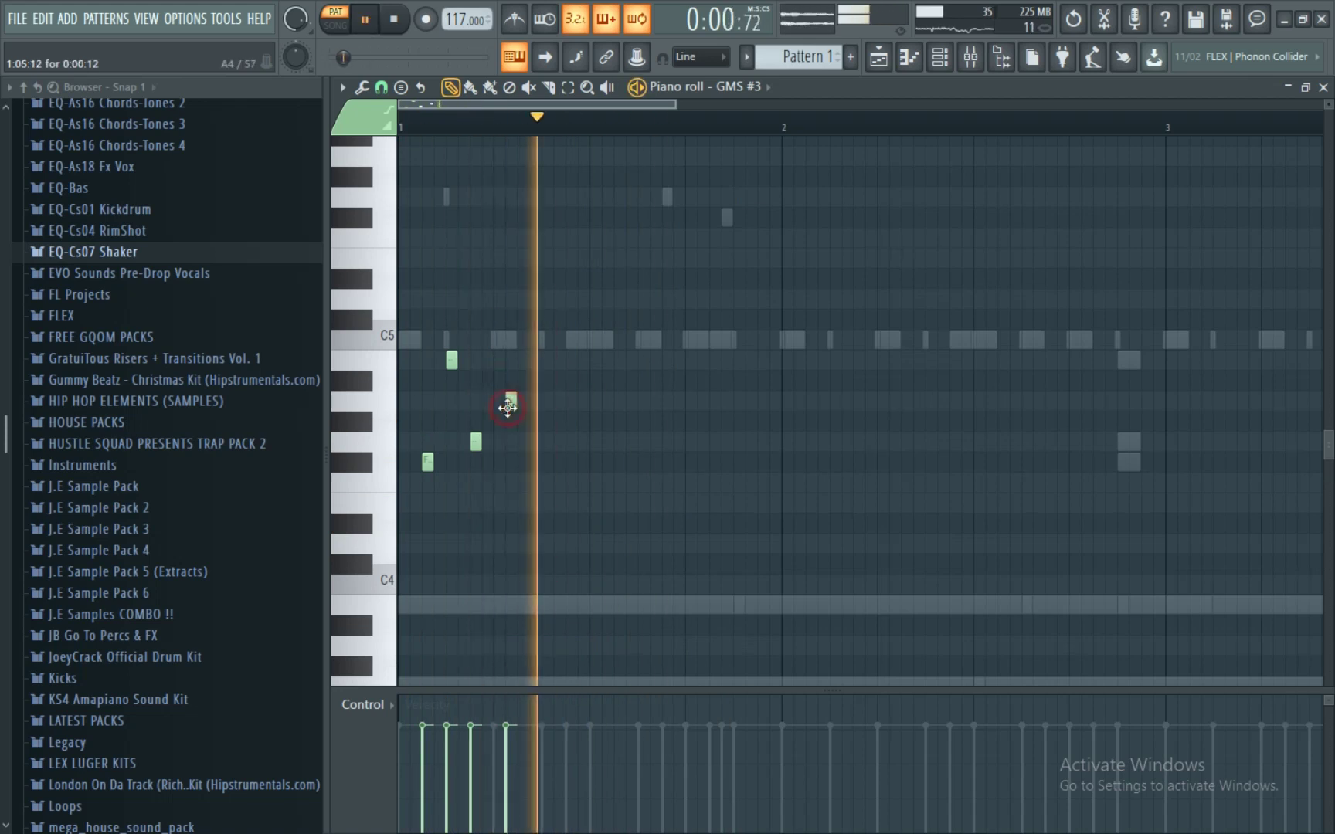
pyautogui.click(538, 442)
pyautogui.moveTo(538, 443); pyautogui.dragTo(532, 442)
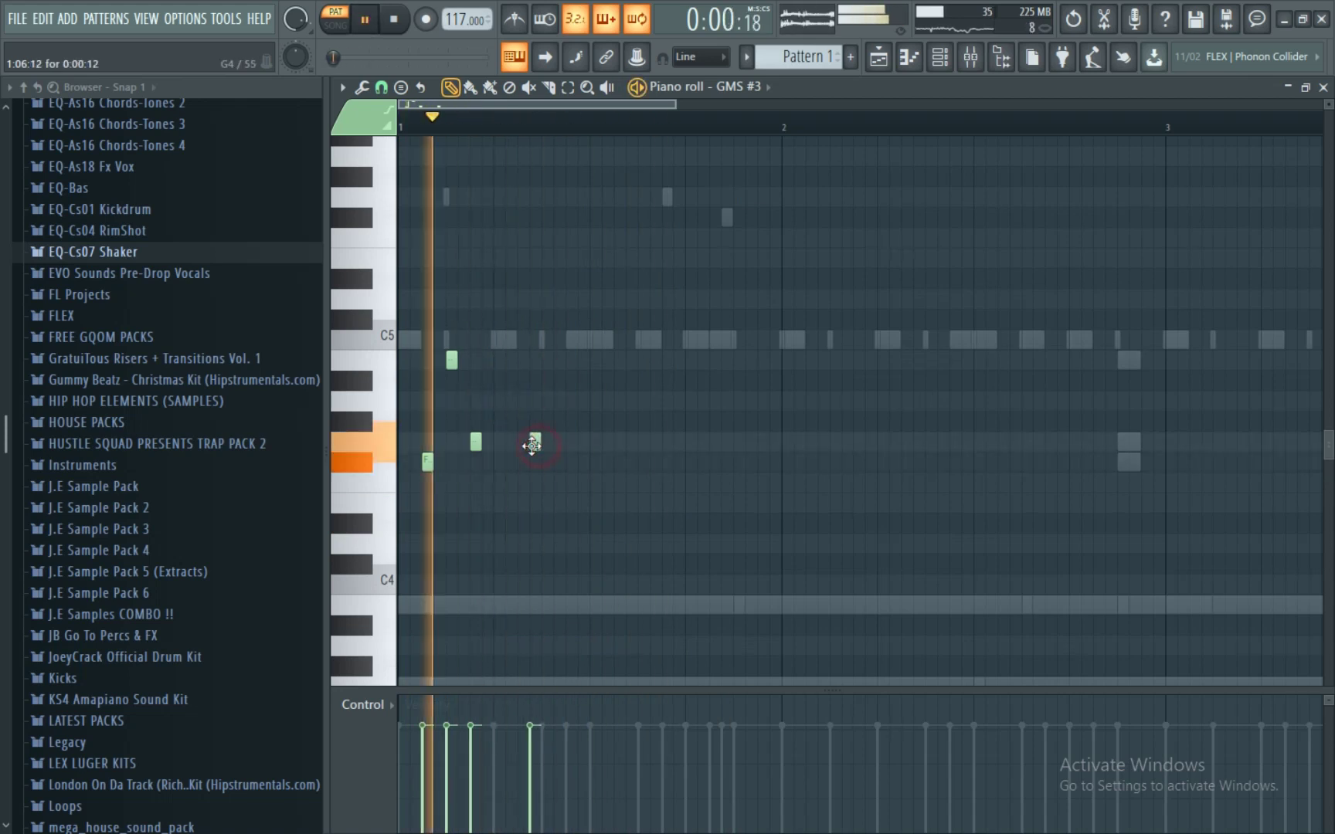
pyautogui.moveTo(532, 481); pyautogui.dragTo(536, 395)
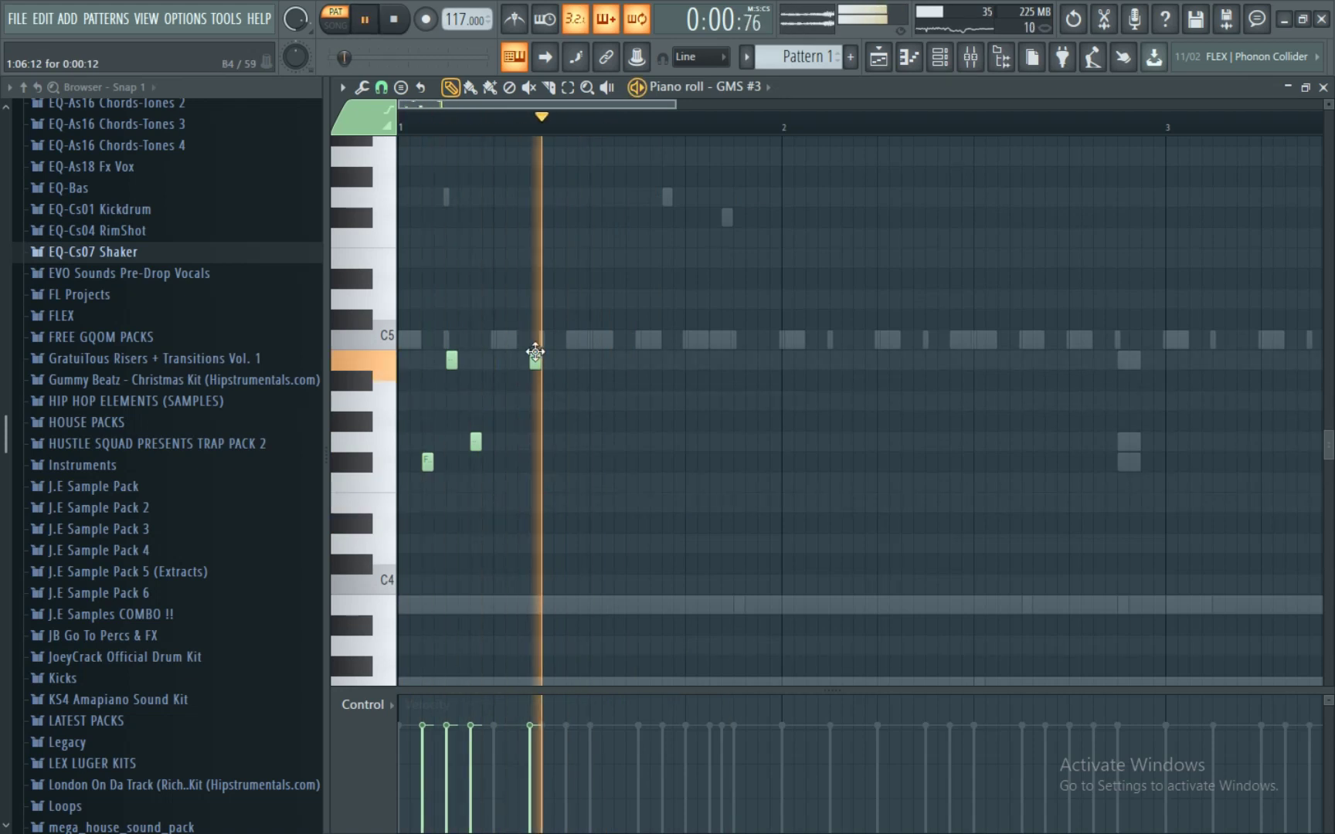
pyautogui.keyDown('ctrl'); pyautogui.moveTo(649, 335); pyautogui.dragTo(417, 494); pyautogui.keyUp('ctrl')
pyautogui.rightClick(536, 318)
pyautogui.rightClick(534, 358)
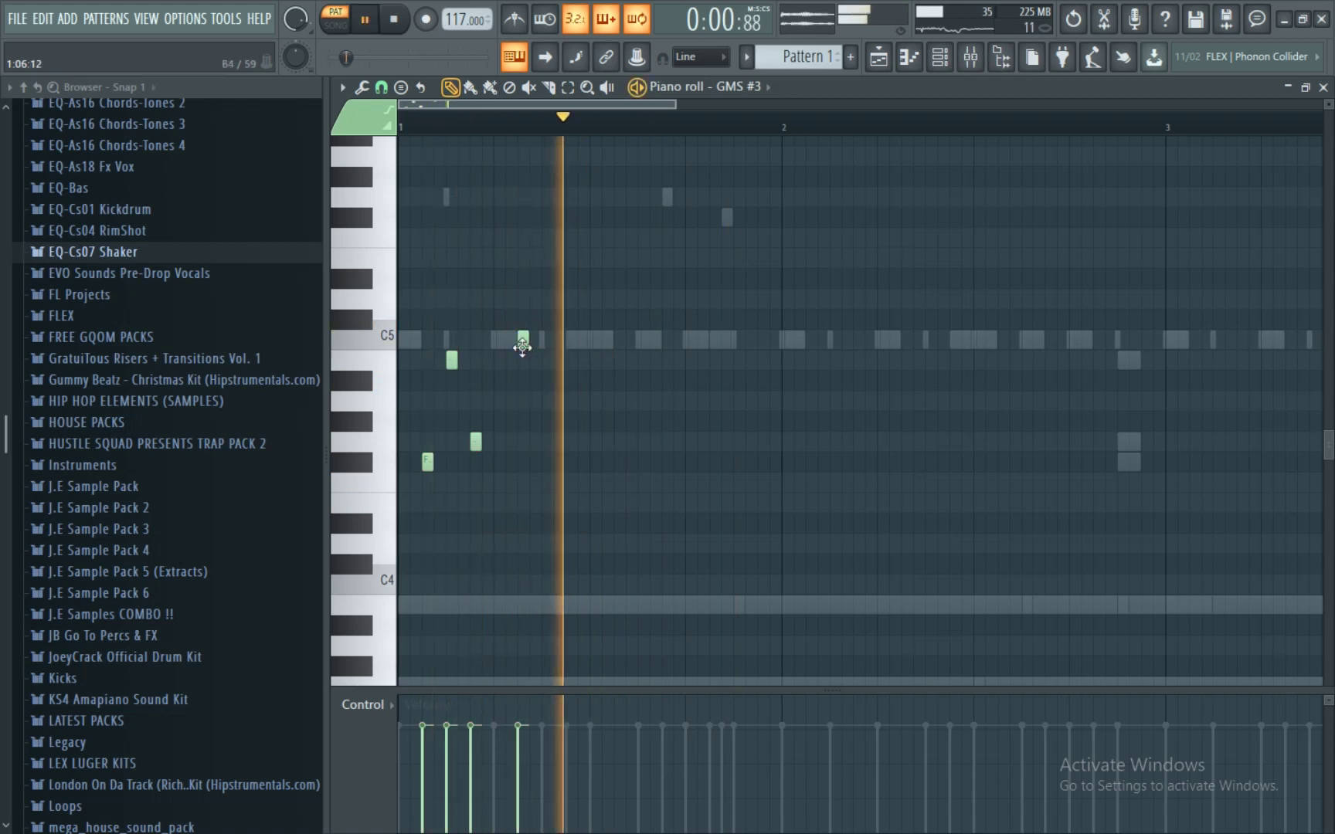
# - Audition the fourth note at 1:06:00 on higher pitches and settle it on G4
pyautogui.moveTo(521, 340); pyautogui.dragTo(521, 284)
pyautogui.press('space')
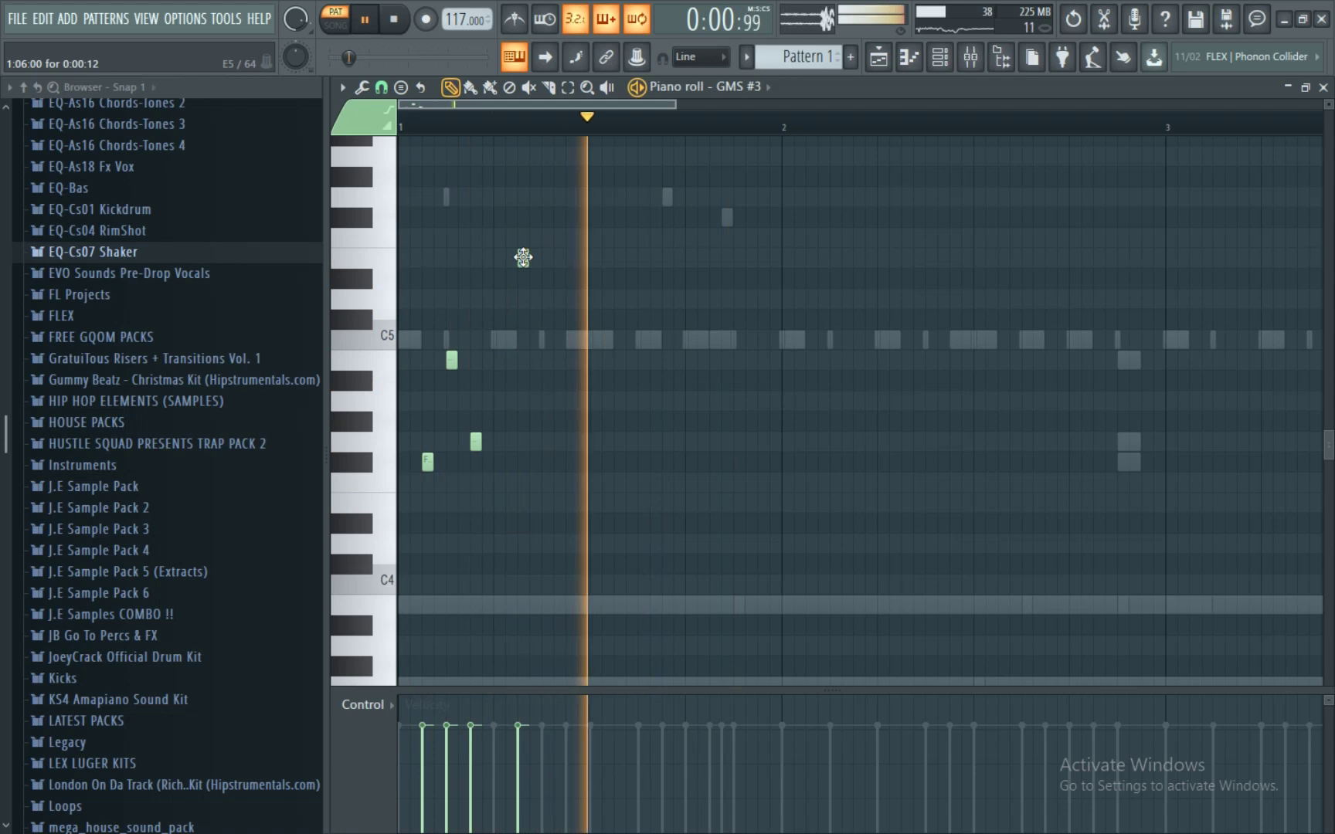
pyautogui.click(524, 236)
pyautogui.moveTo(523, 236); pyautogui.dragTo(525, 441)
pyautogui.press('space')
pyautogui.press('space')
# - Repeat the four-note GMS #3 phrase from bar 1 at the same positions in bars 2, 3 and 4
pyautogui.moveTo(624, 236); pyautogui.dragTo(833, 456)
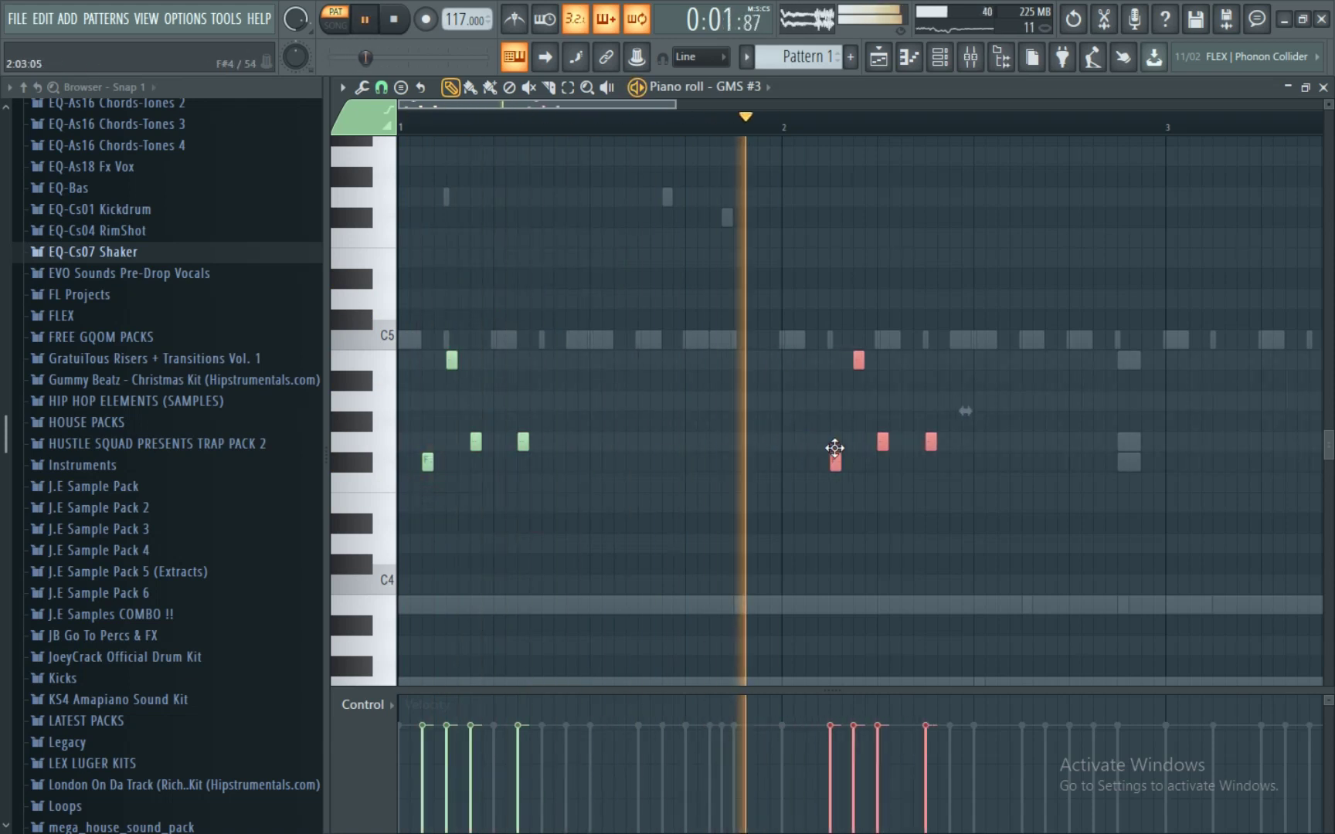
pyautogui.moveTo(827, 451); pyautogui.dragTo(816, 458)
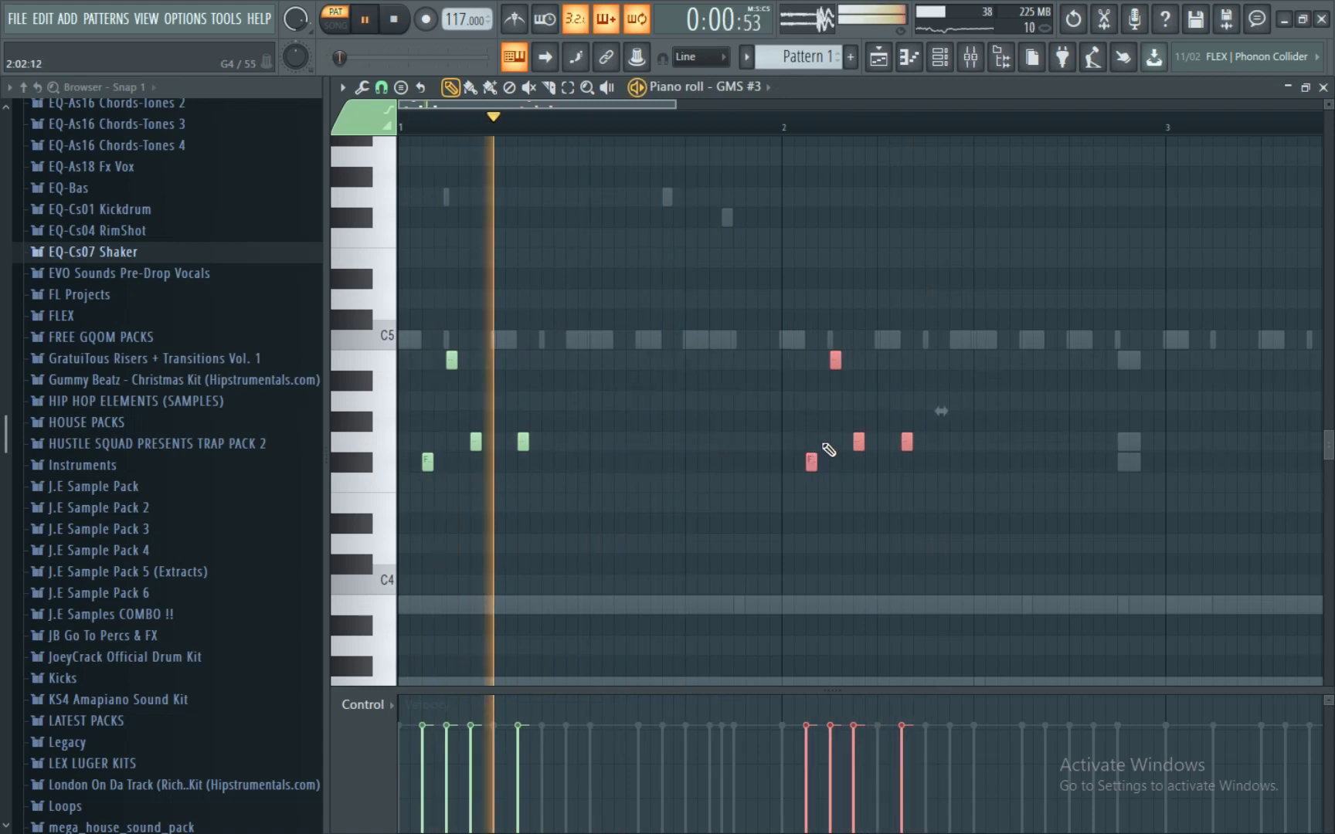
pyautogui.moveTo(976, 255); pyautogui.dragTo(417, 577)
pyautogui.scroll(-2, 598, 128)
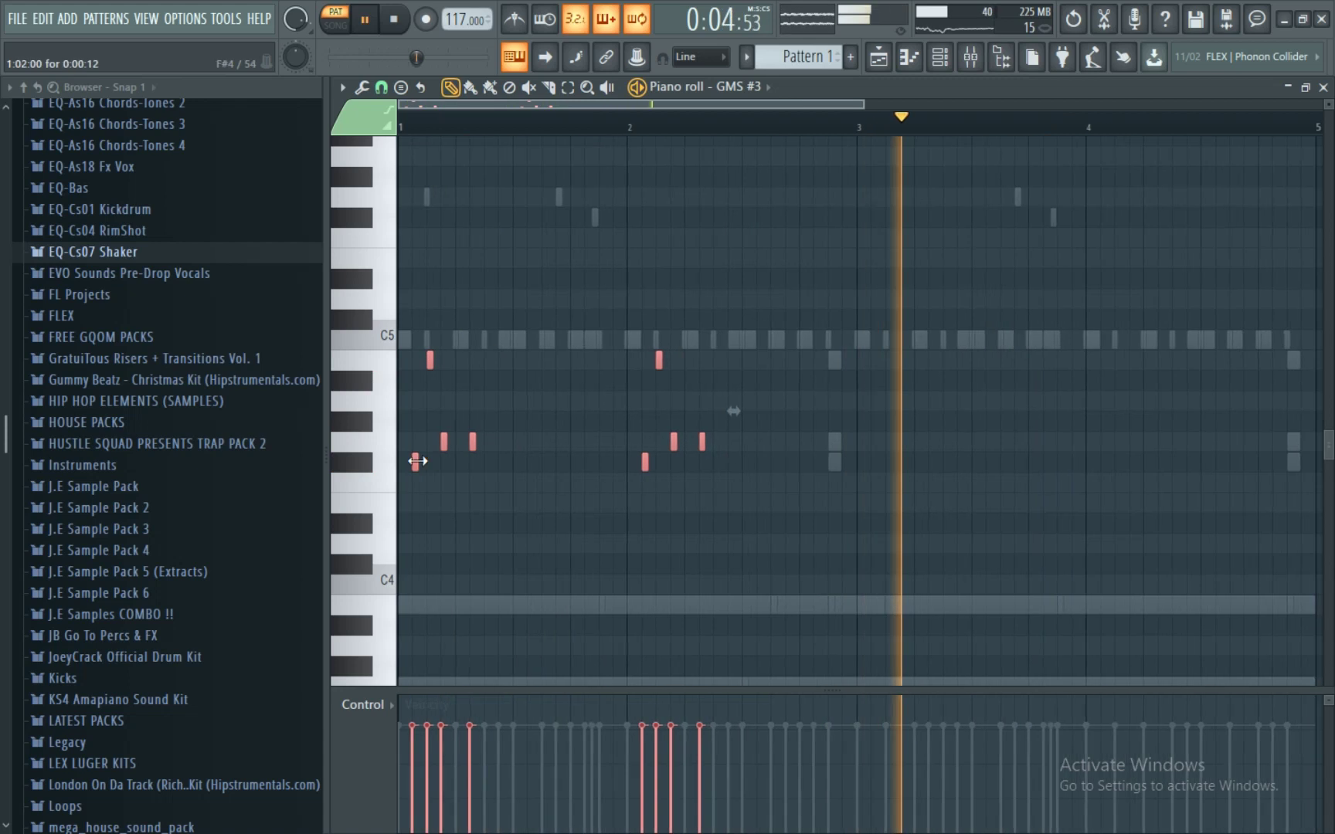
pyautogui.keyDown('shift'); pyautogui.moveTo(414, 462); pyautogui.dragTo(872, 471); pyautogui.keyUp('shift')
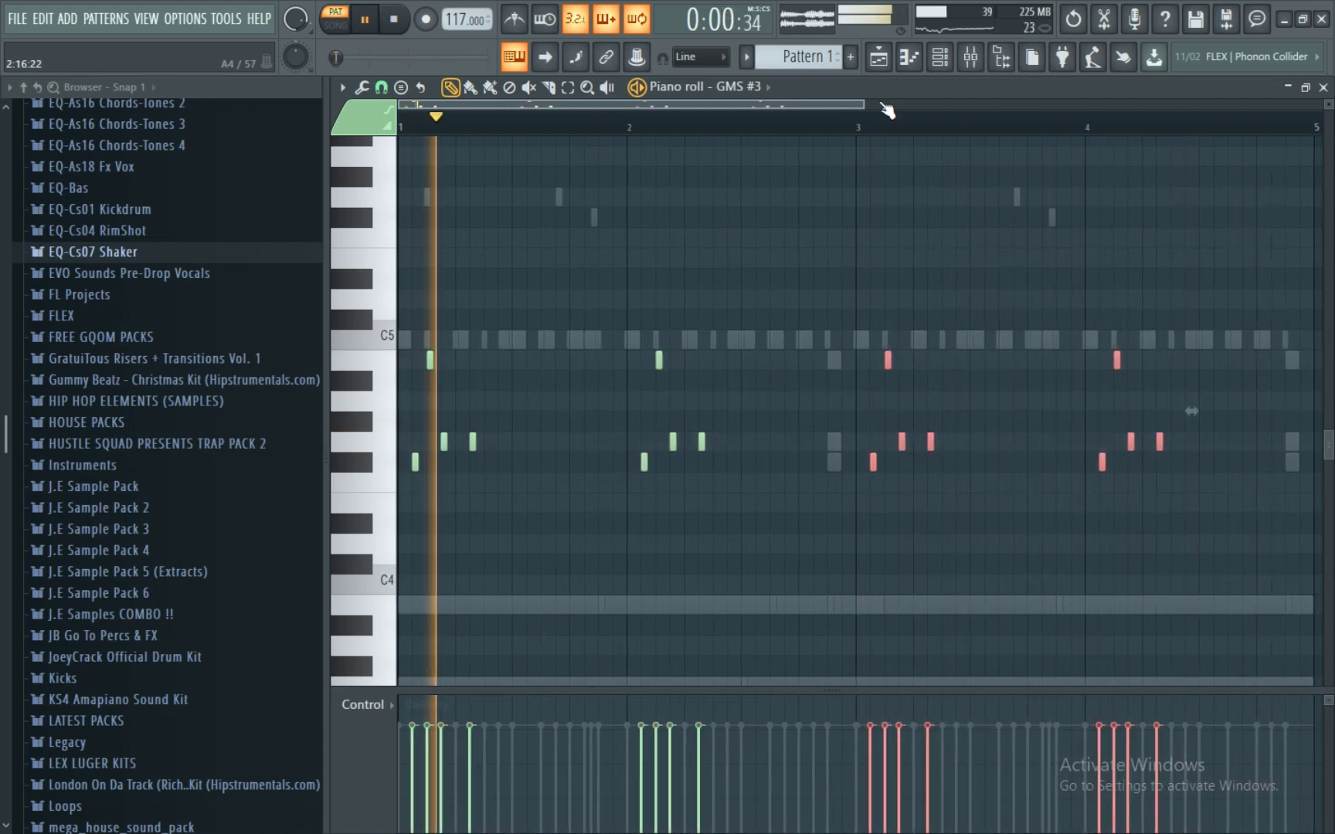
# - Switch GMS #3 to the BP Chords TE program, set its filter cutoff to 0.49 % and close the synth window
pyautogui.click(941, 56)
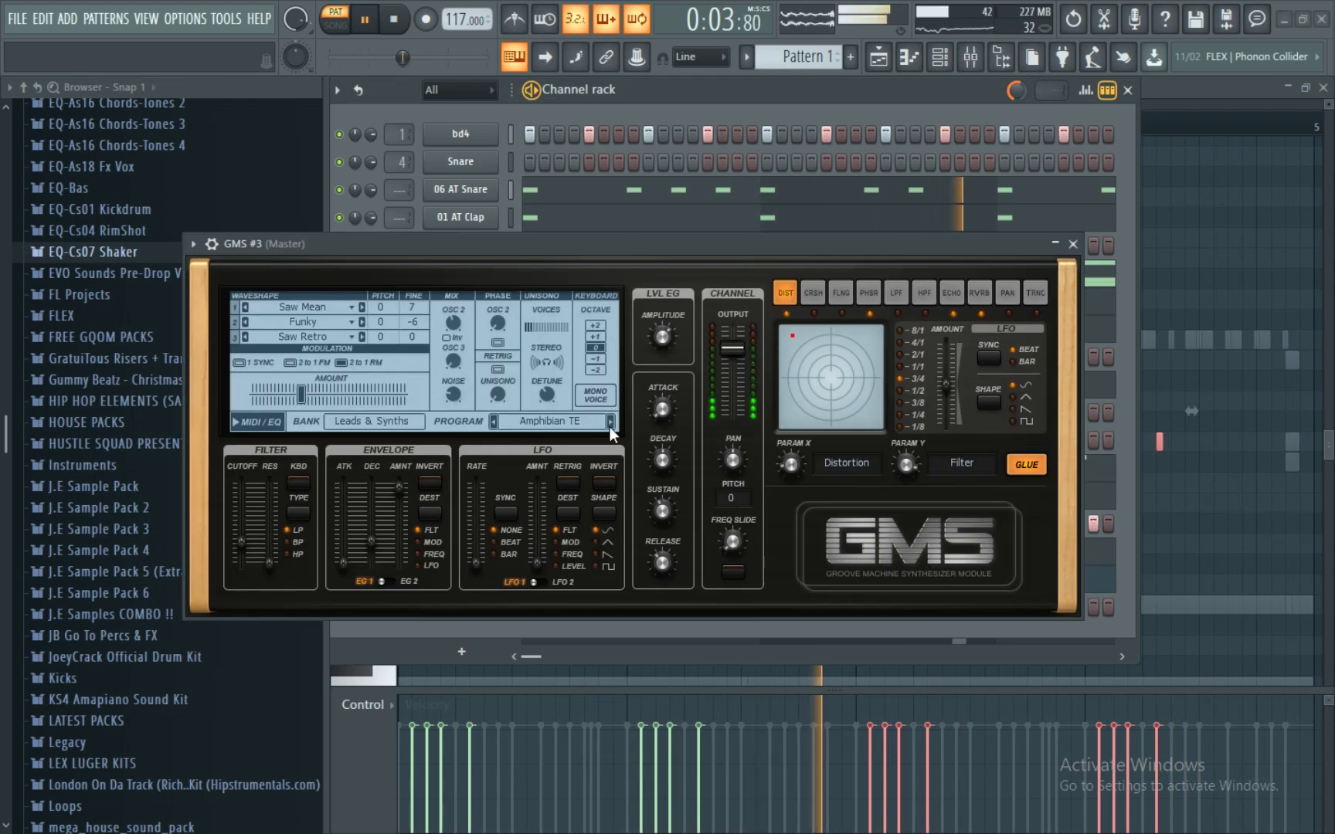
pyautogui.click(609, 422)
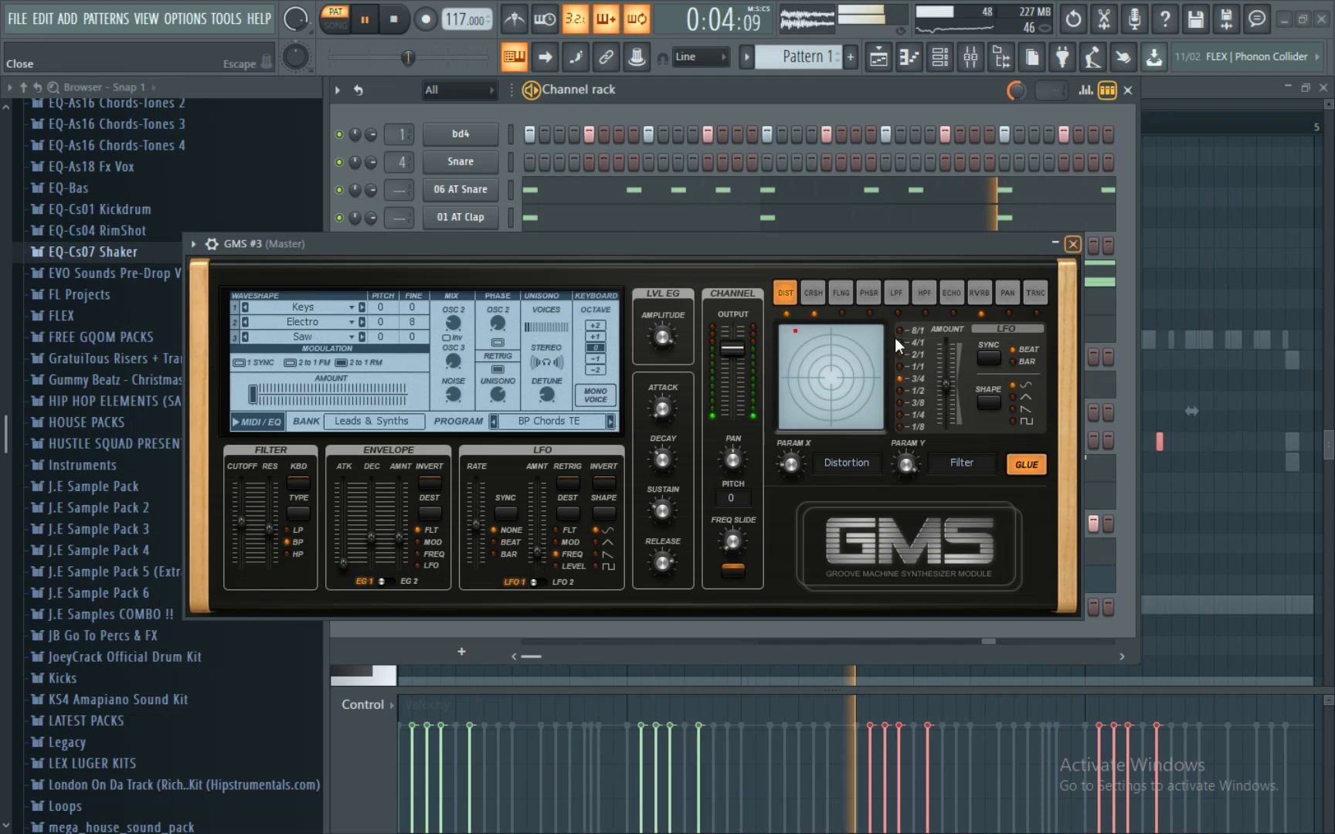
pyautogui.moveTo(233, 520); pyautogui.dragTo(233, 510)
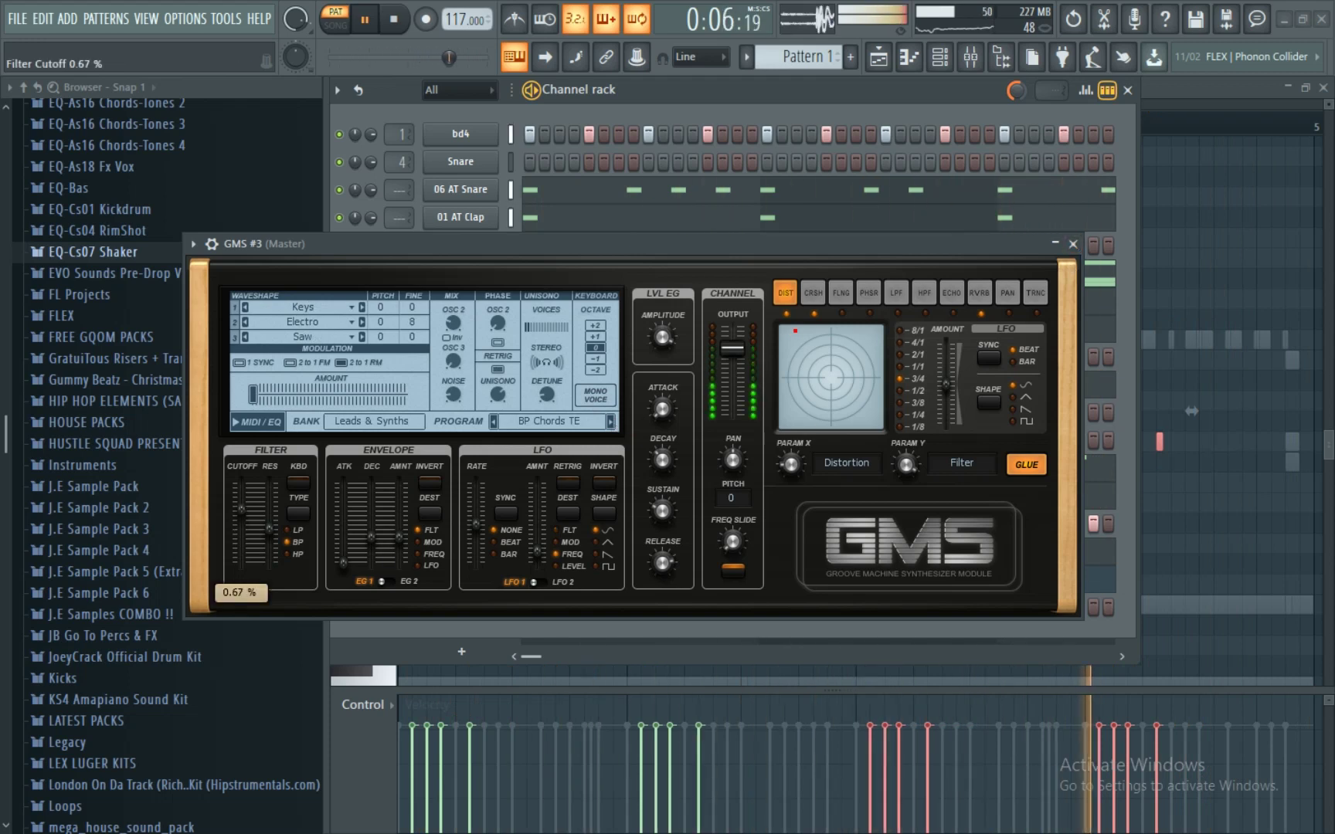
pyautogui.rightClick(242, 502)
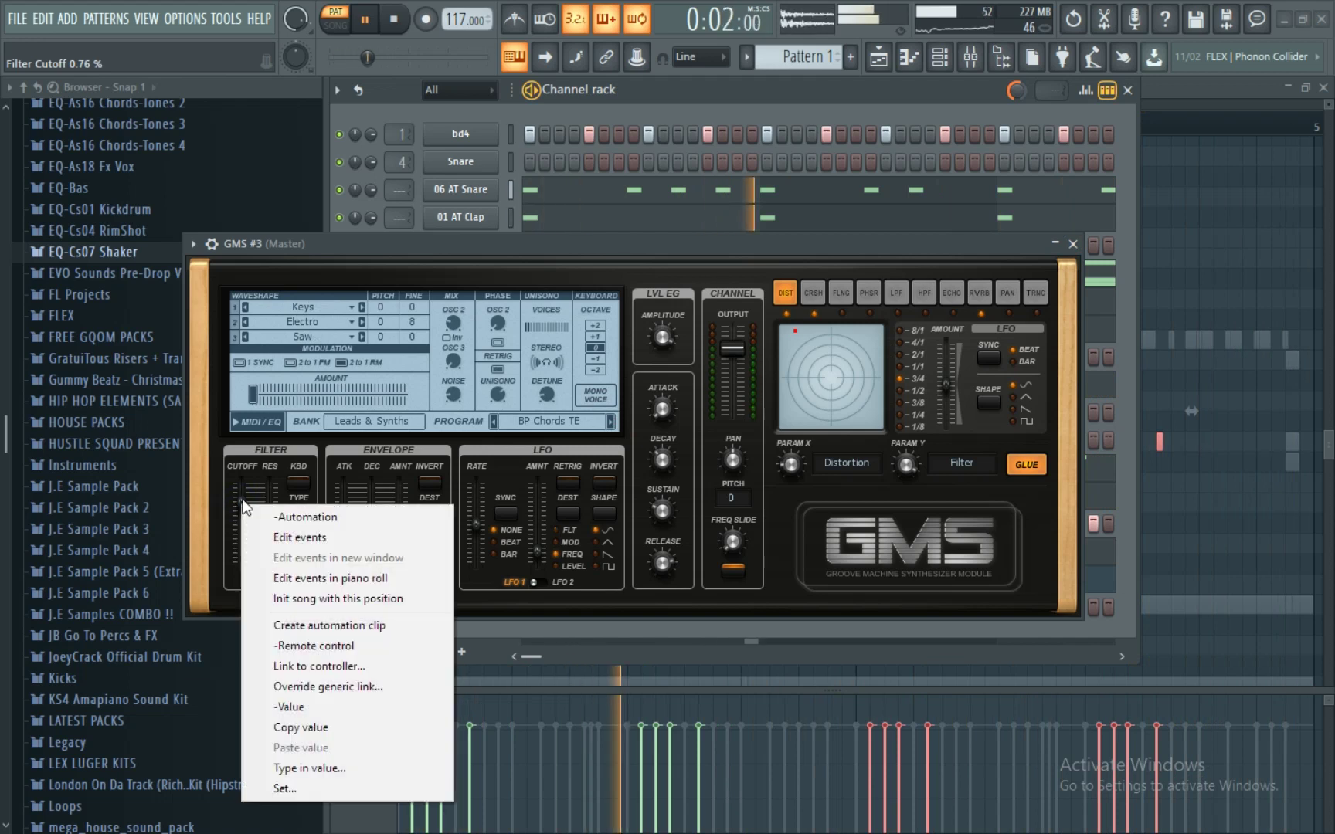
pyautogui.click(202, 458)
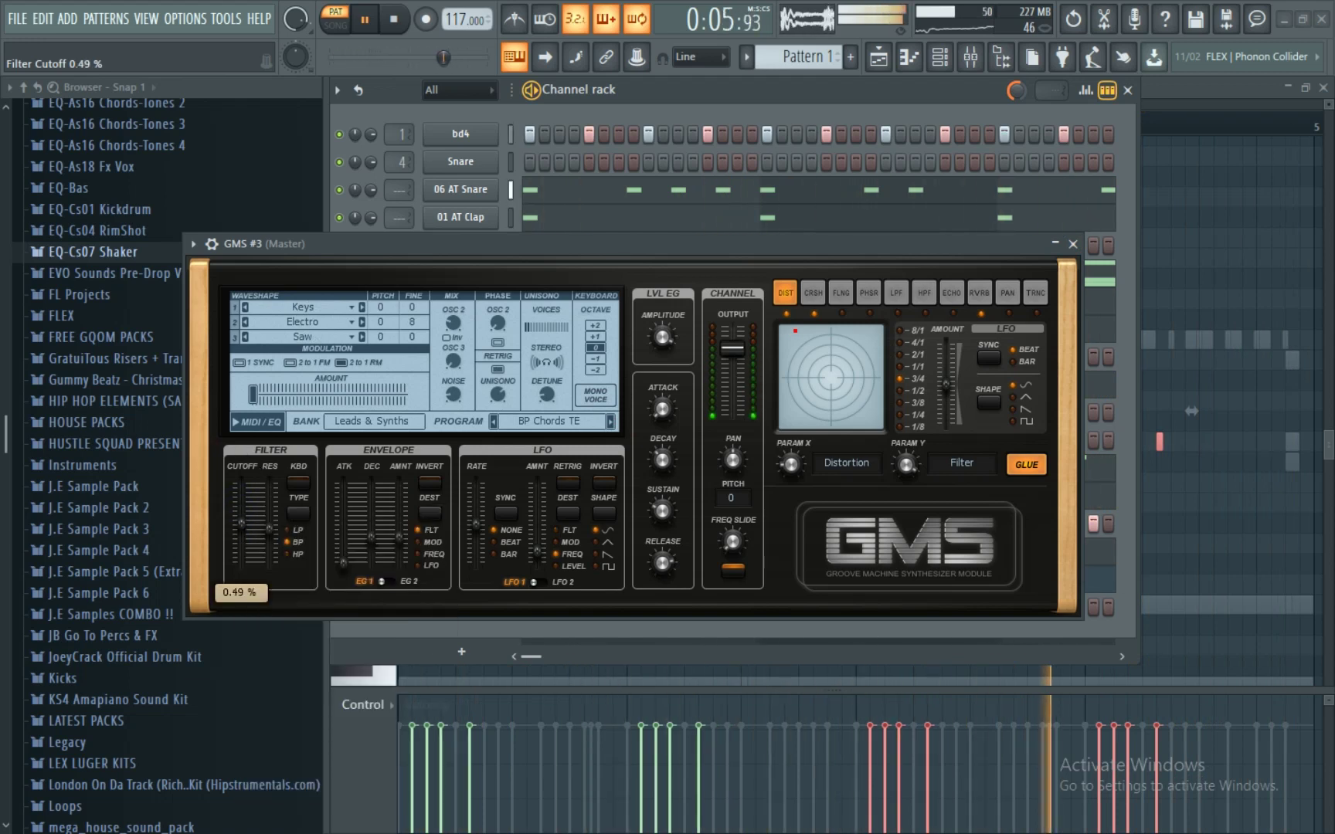
pyautogui.click(1073, 244)
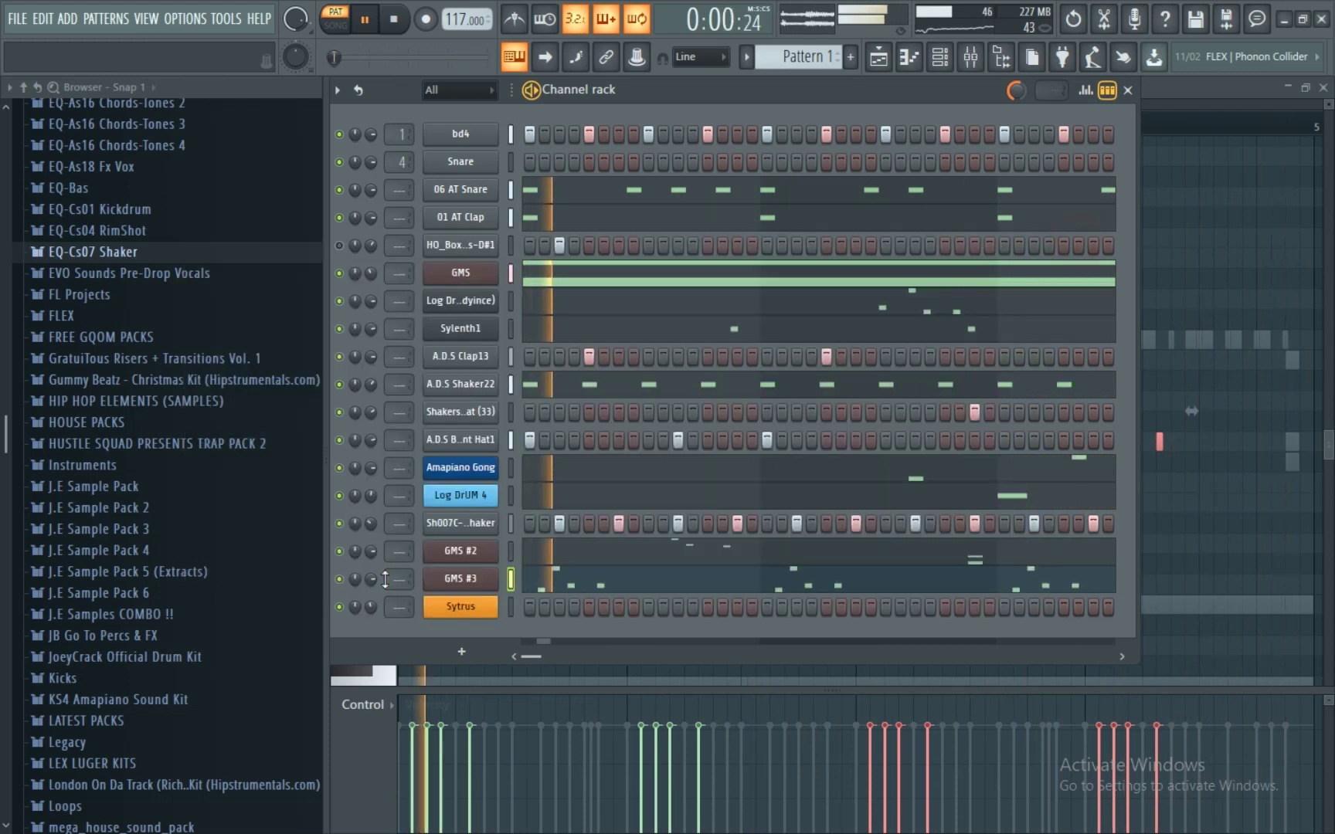
# - Glance at the Sytrus synth window, then replace the Sytrus channel with FabFilter Twin 2
pyautogui.click(459, 608)
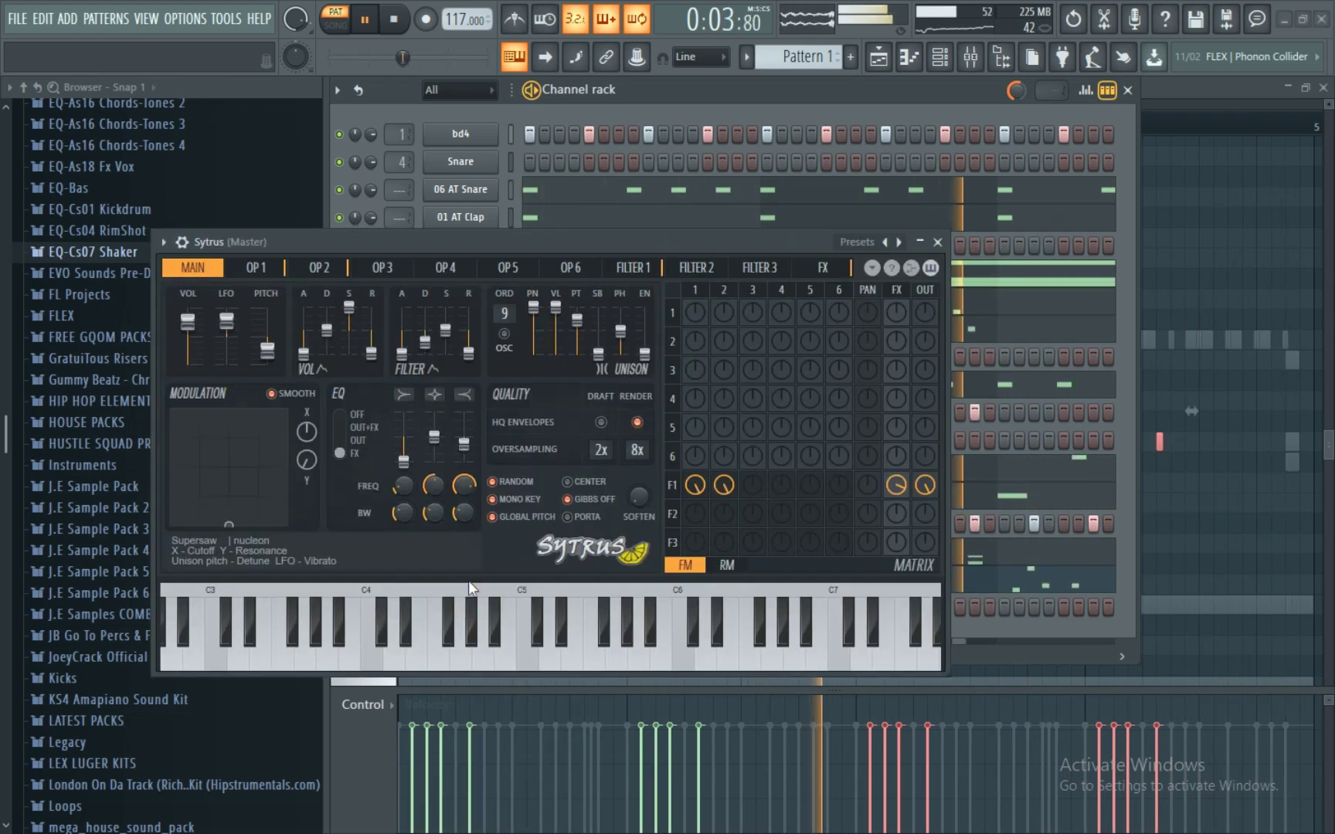
pyautogui.click(937, 244)
pyautogui.rightClick(479, 616)
pyautogui.moveTo(621, 750)
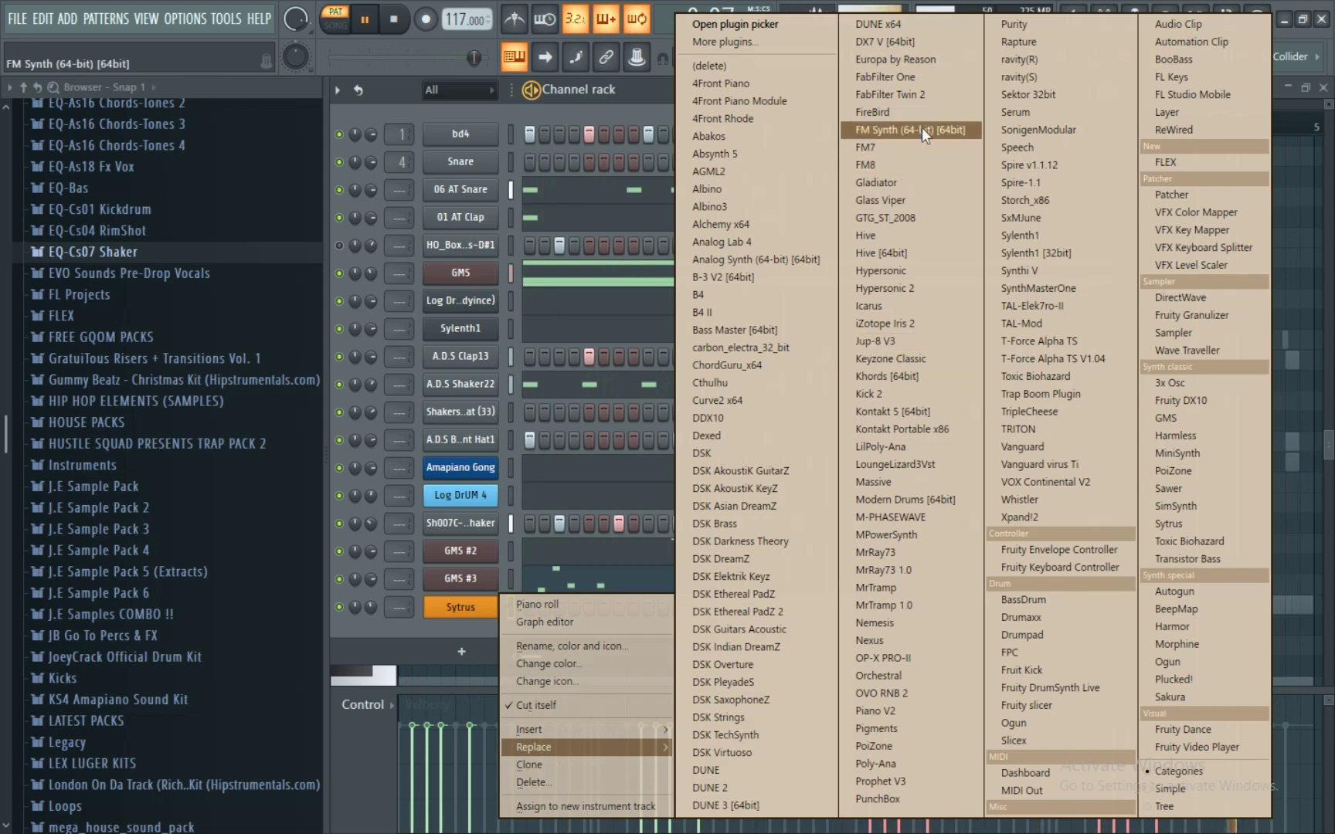
pyautogui.click(890, 94)
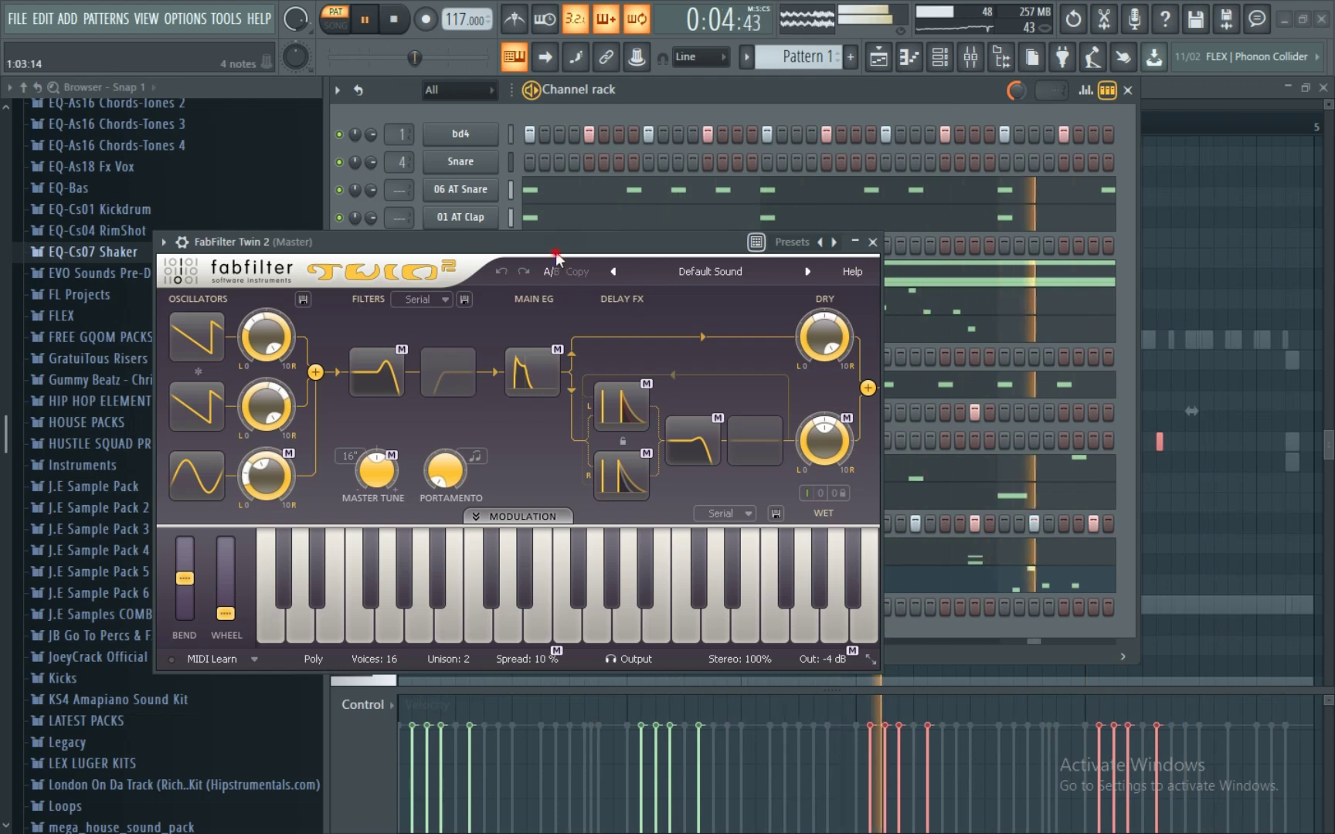
# - Browse the Dance pad presets of FabFilter Twin 2 and close its window
pyautogui.moveTo(556, 253); pyautogui.dragTo(591, 250)
pyautogui.click(749, 275)
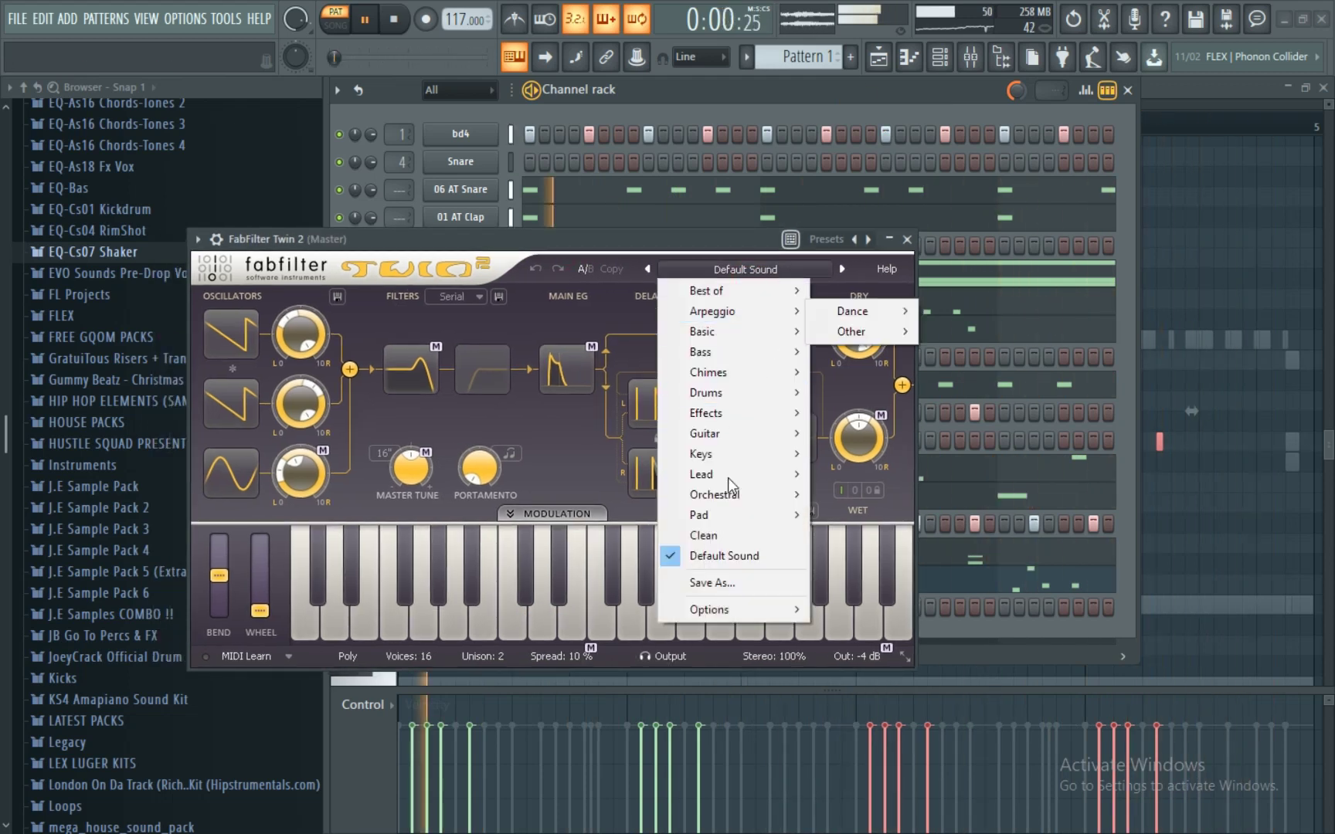
pyautogui.moveTo(753, 516)
pyautogui.moveTo(855, 518)
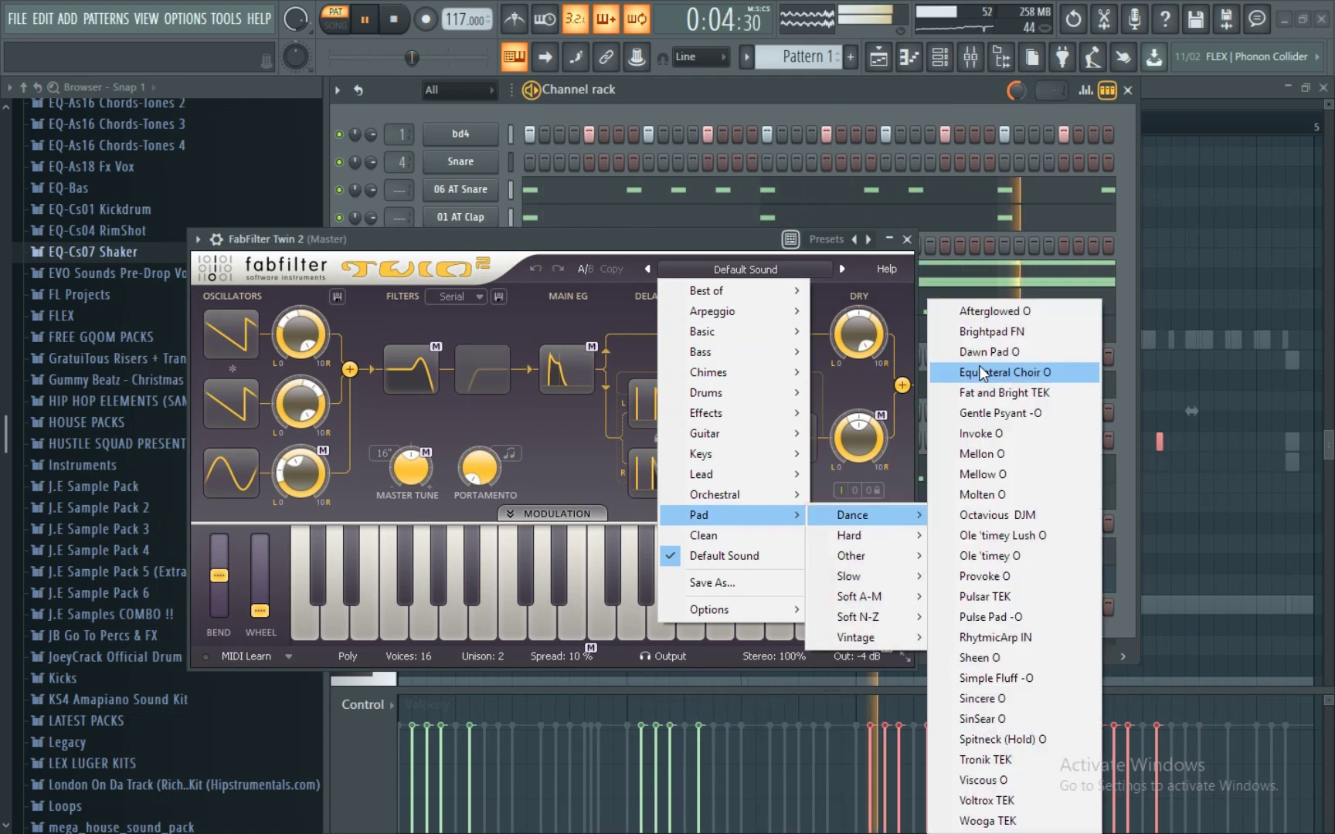
pyautogui.click(978, 334)
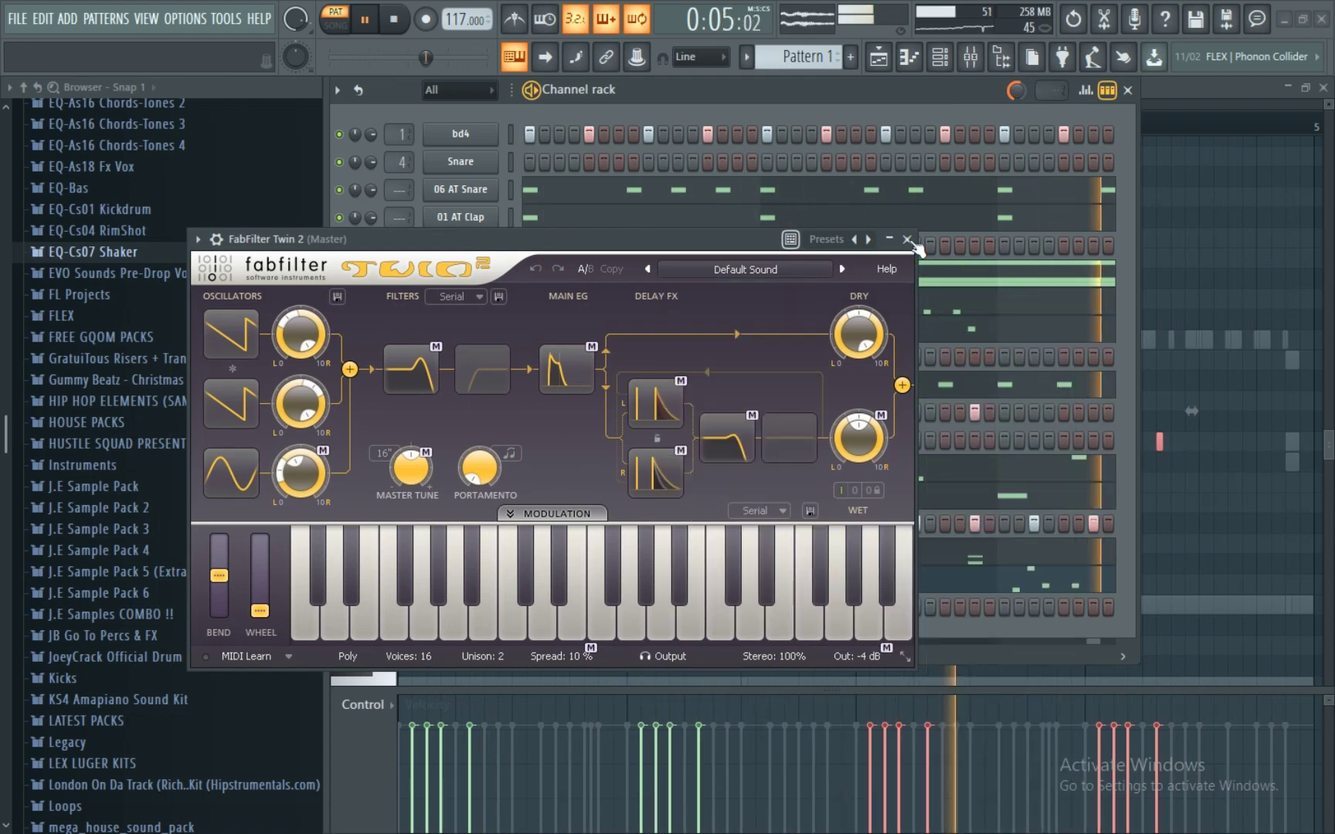
pyautogui.click(908, 239)
# - Add the LogDrum 1 sample from the Tech CookUp Pack folder as a new channel
pyautogui.scroll(-4, 137, 649)
pyautogui.scroll(-12, 138, 647)
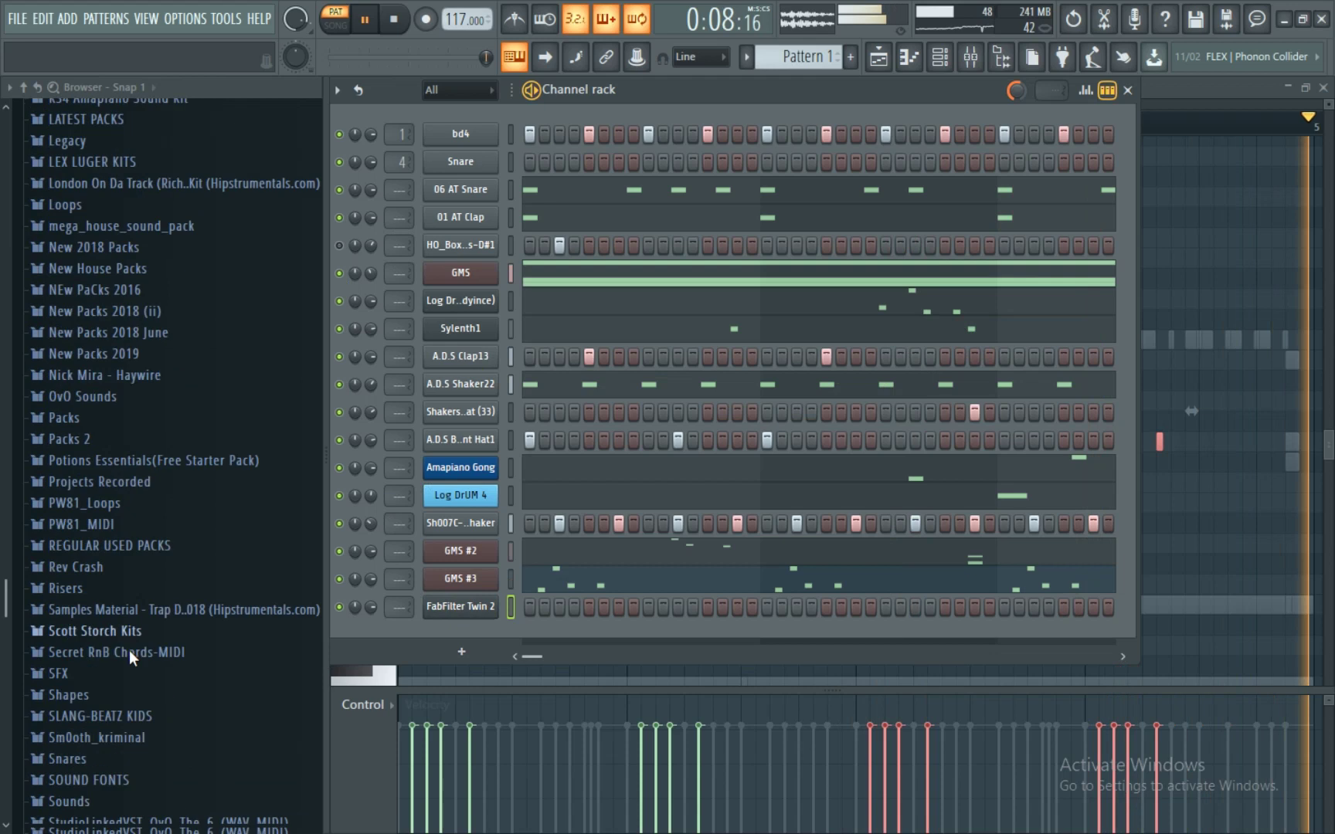
pyautogui.scroll(-1, 116, 540)
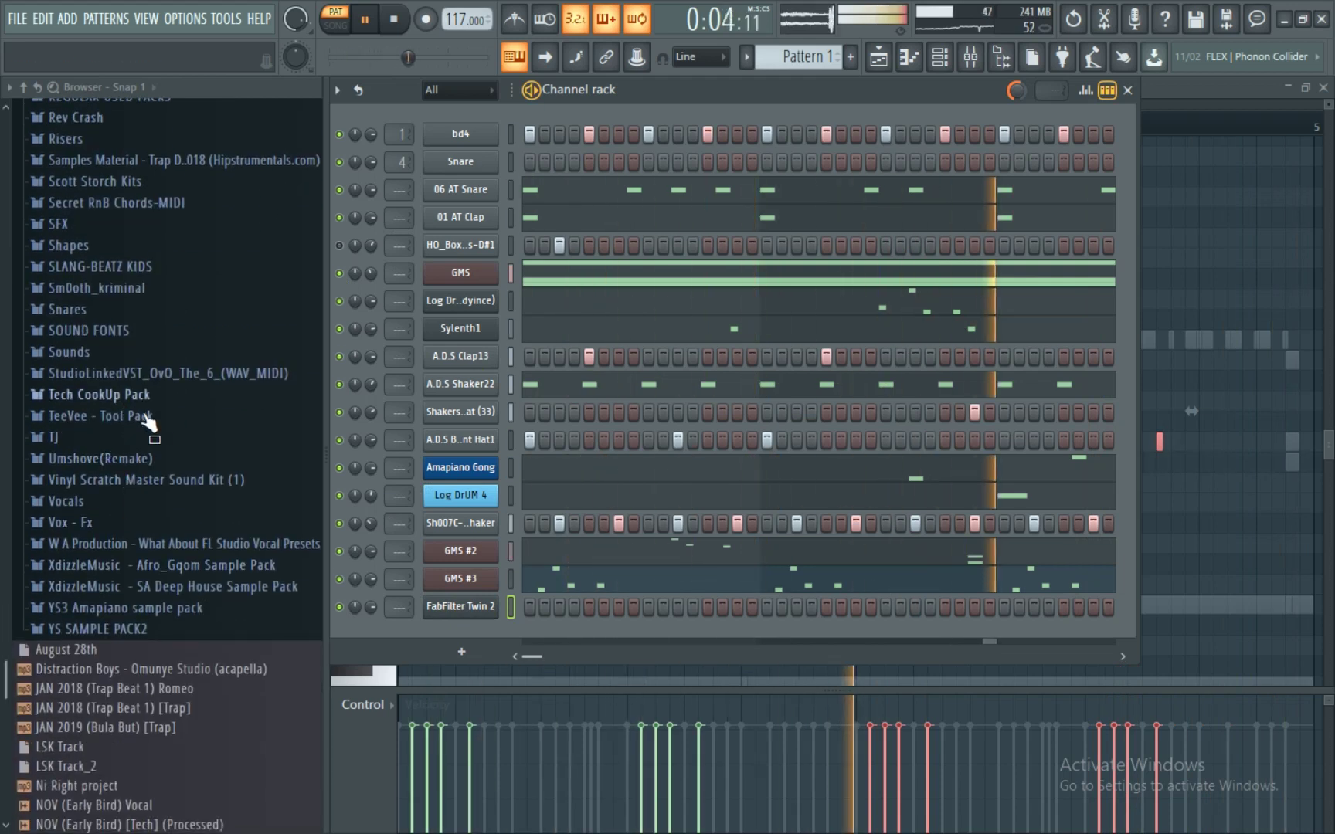
pyautogui.click(131, 395)
pyautogui.scroll(-16, 129, 531)
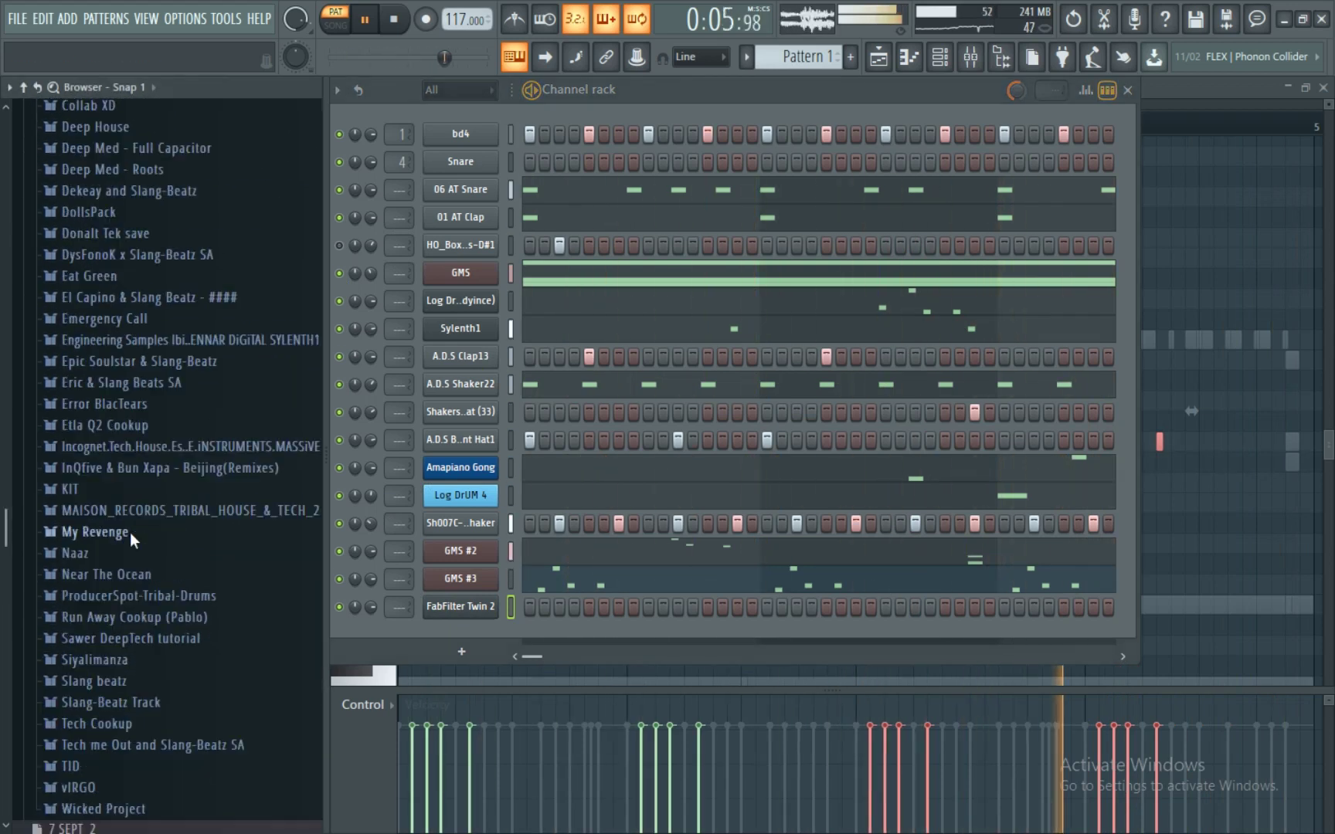
pyautogui.scroll(-4, 119, 622)
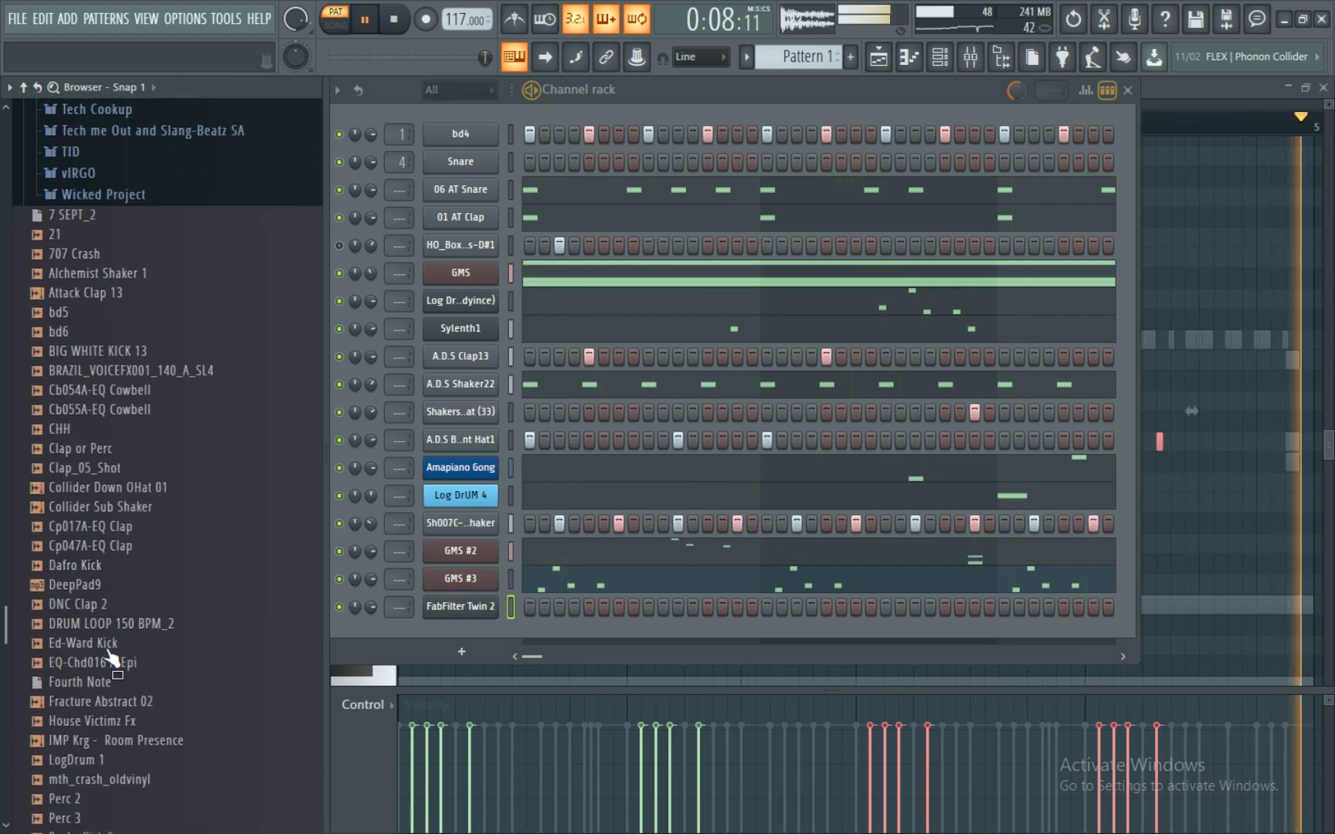
pyautogui.click(110, 653)
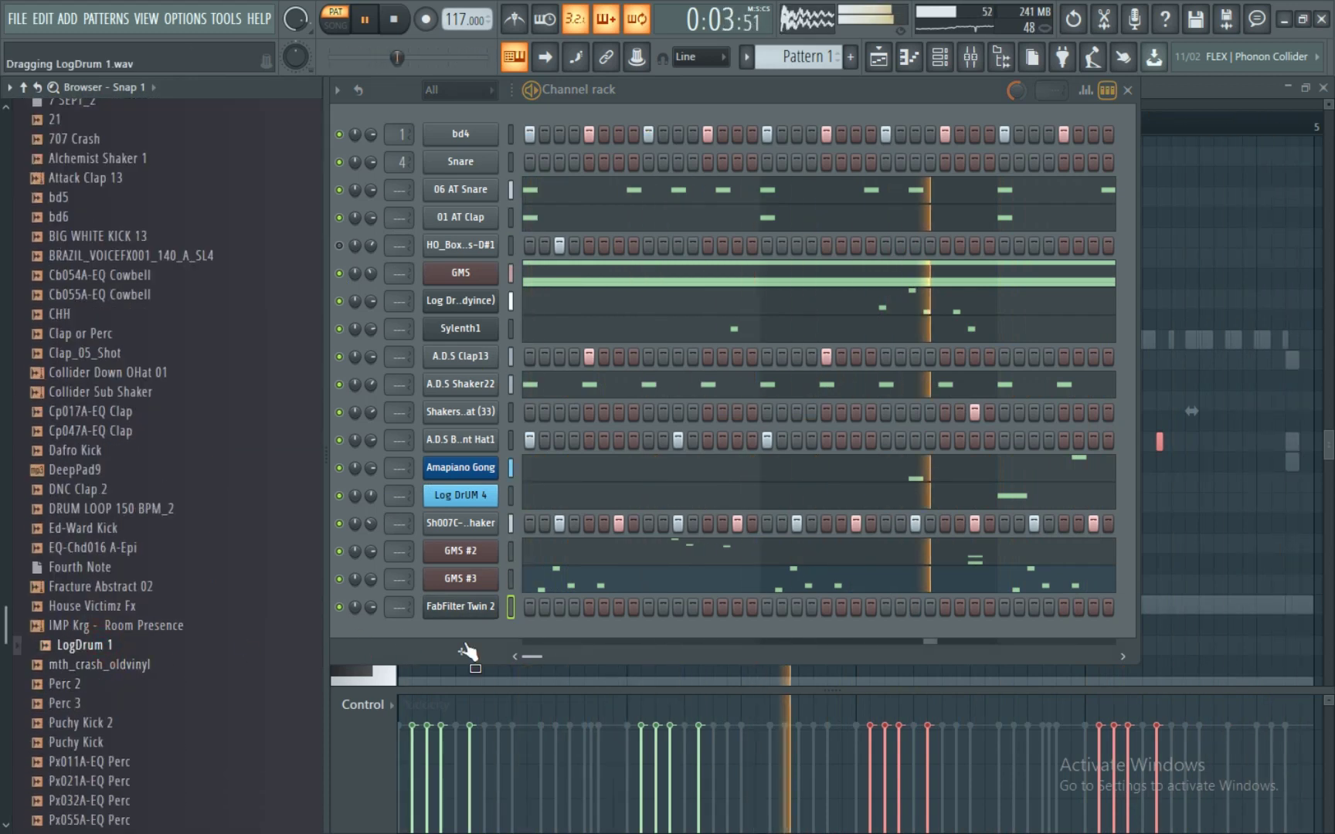
pyautogui.moveTo(468, 635); pyautogui.dragTo(468, 632)
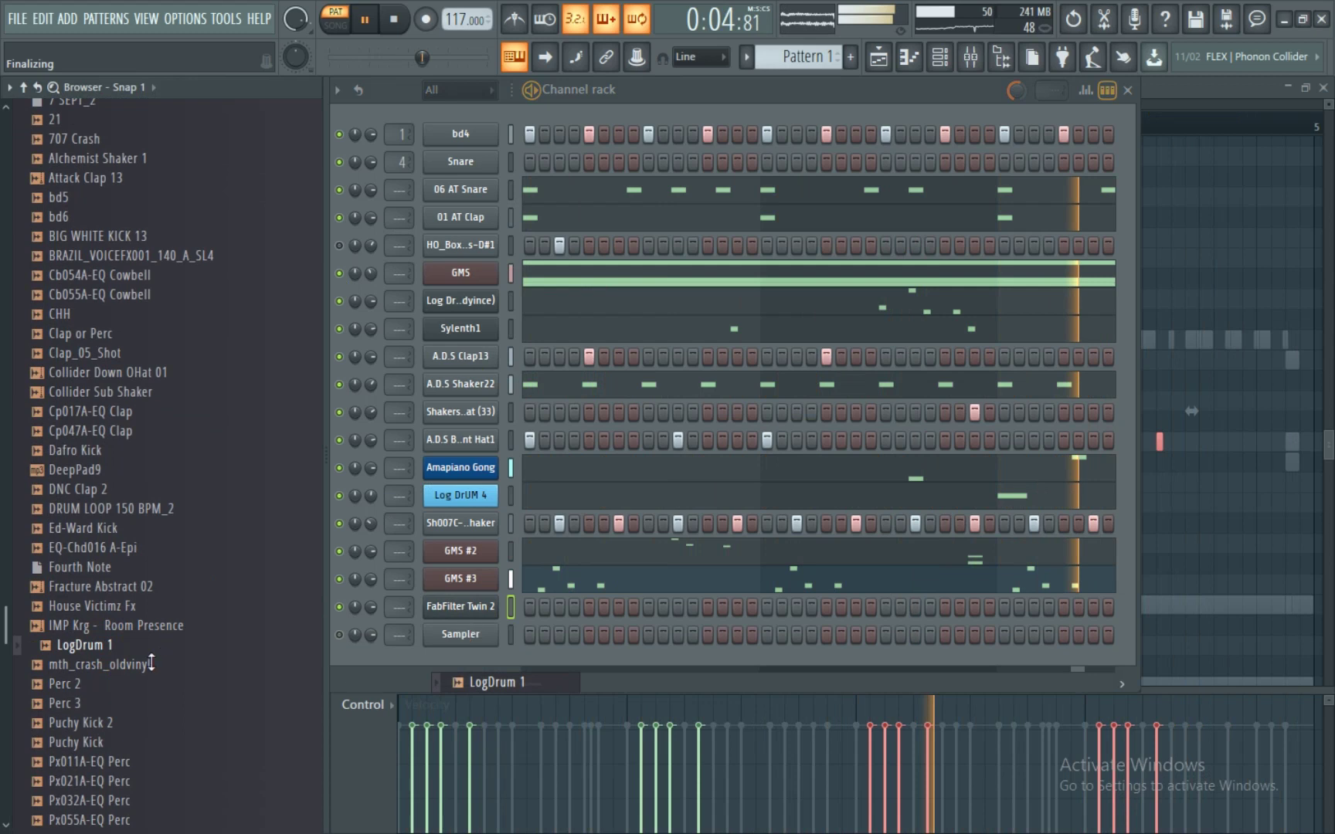
# - Add the Revers Shake sample as a new channel below LogDrum 1, then view and close its sampler settings
pyautogui.scroll(-4, 154, 669)
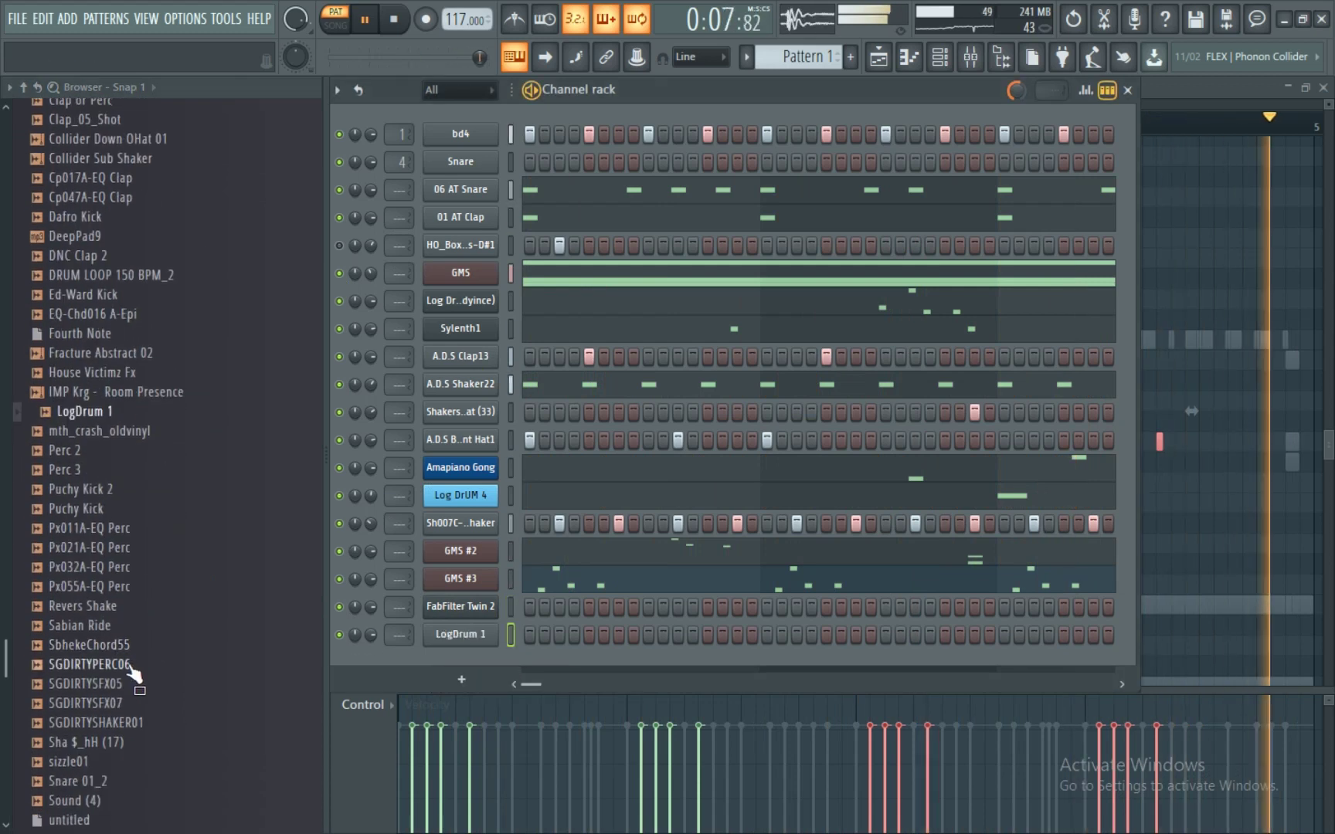
pyautogui.scroll(-2, 120, 672)
pyautogui.click(125, 494)
pyautogui.moveTo(476, 674); pyautogui.dragTo(475, 673)
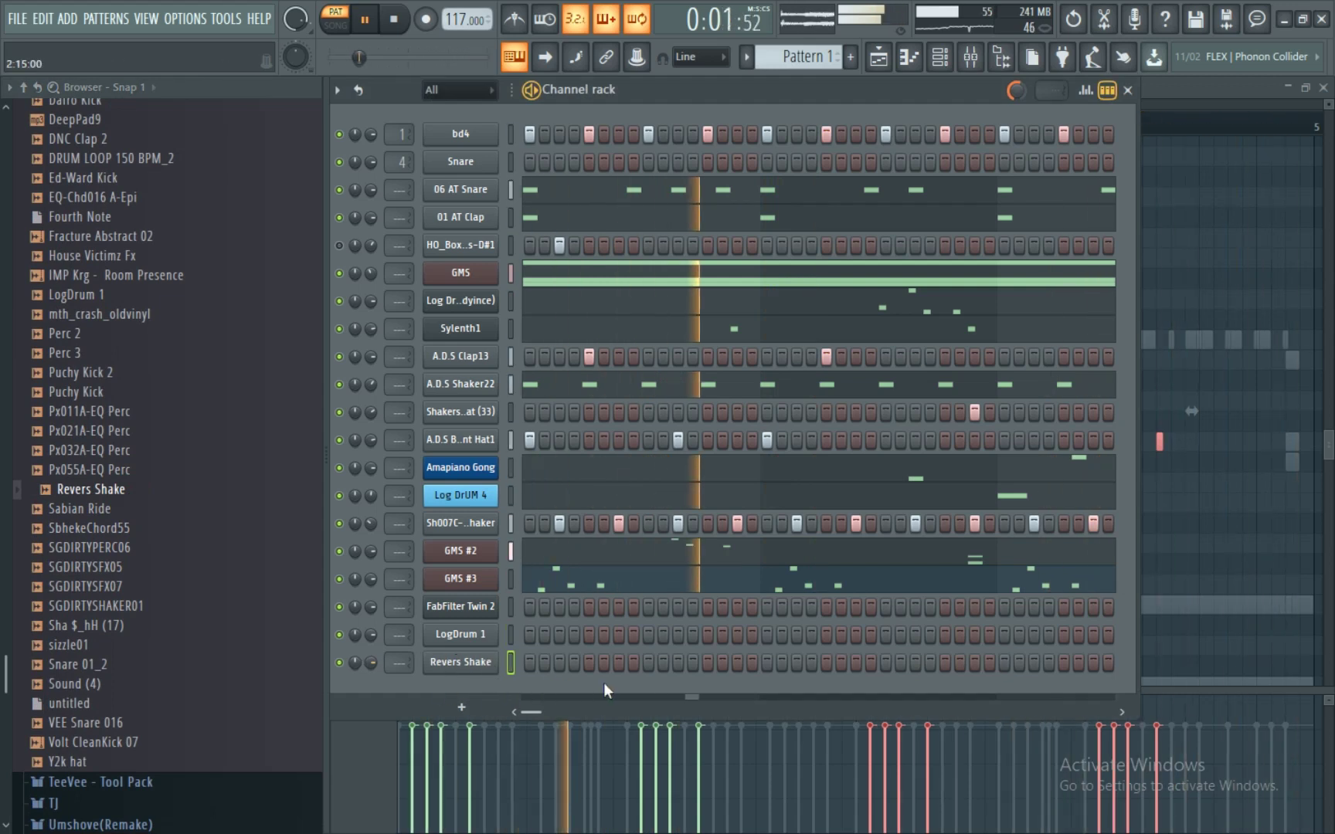
pyautogui.rightClick(474, 665)
pyautogui.press('Escape')
pyautogui.click(471, 664)
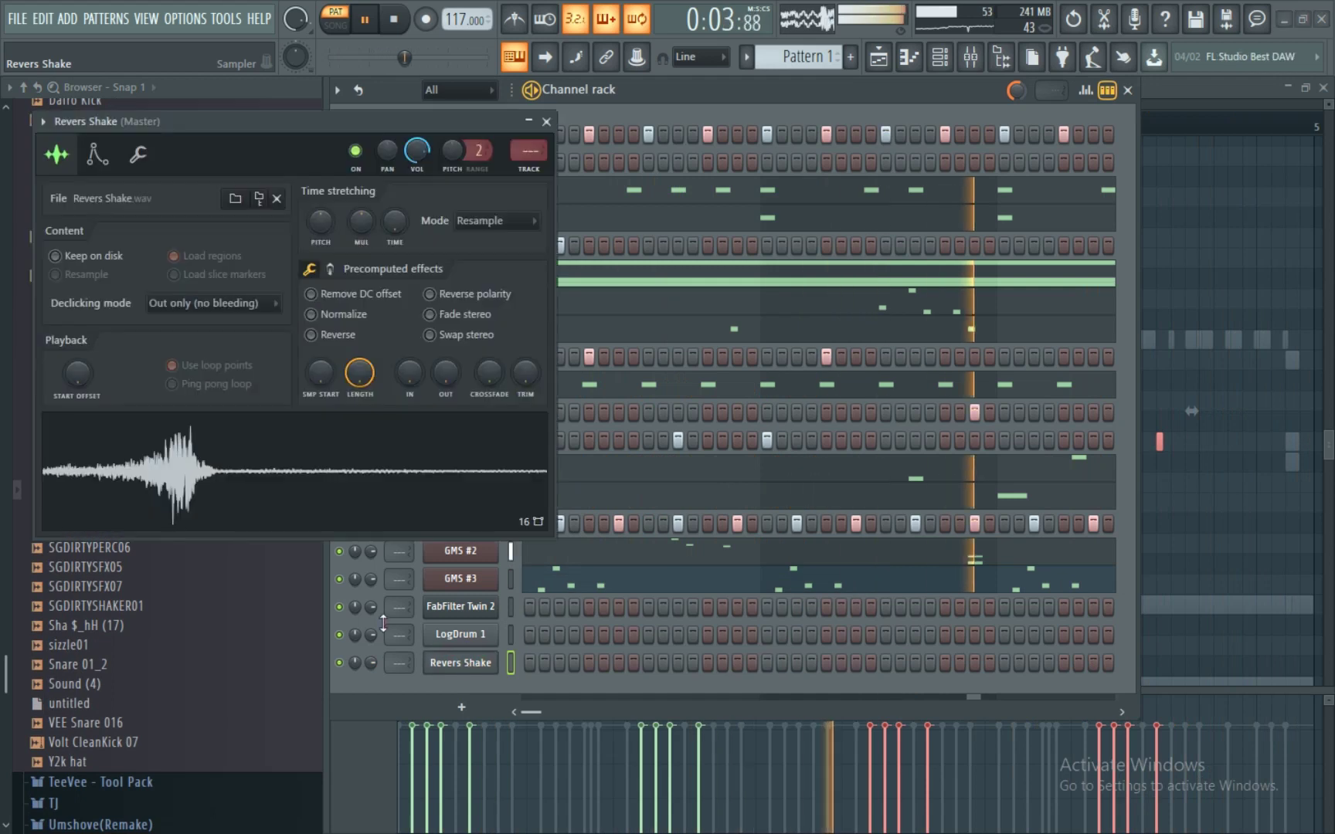
pyautogui.click(544, 124)
# - In the Revers Shake piano roll, place a short C5 note near the end of bar 2 and nudge it slightly earlier
pyautogui.rightClick(469, 661)
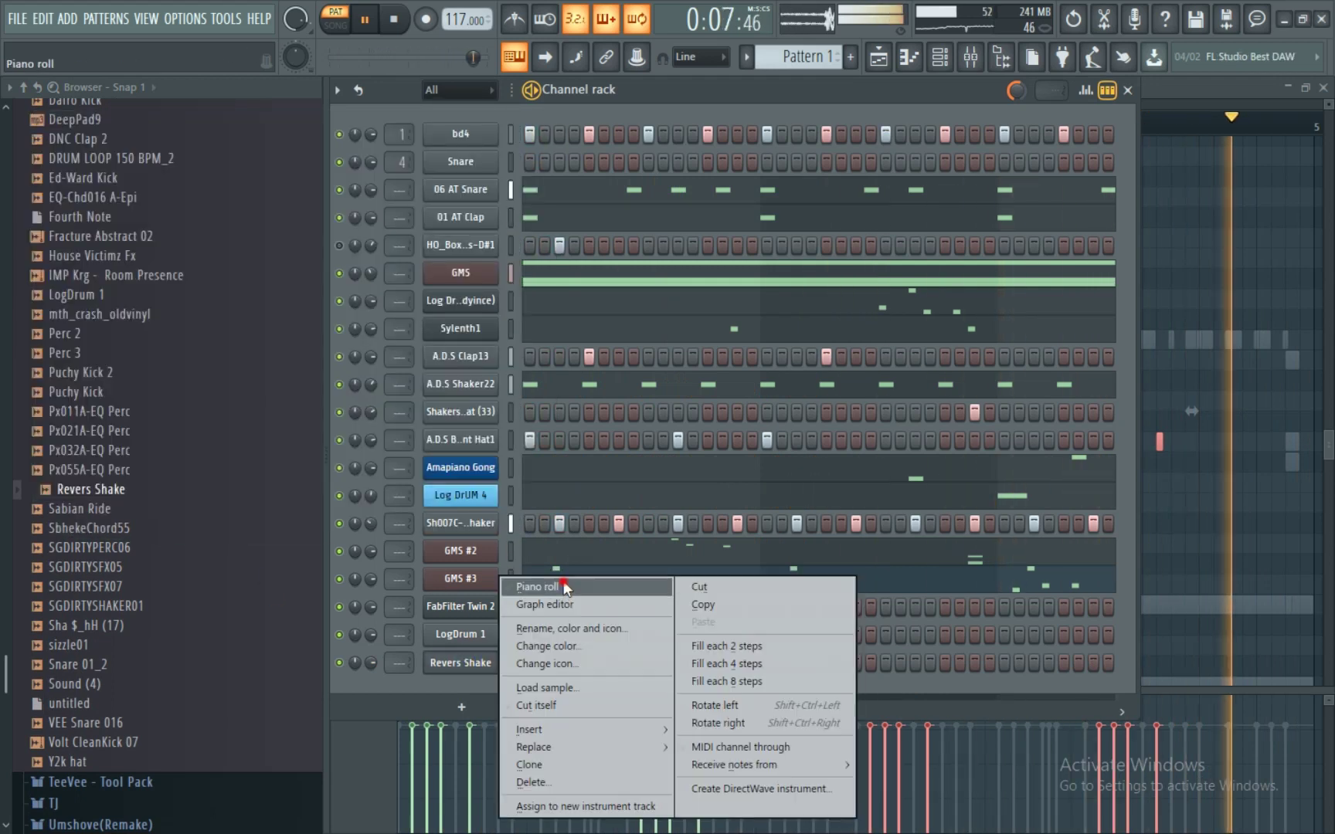
pyautogui.click(570, 585)
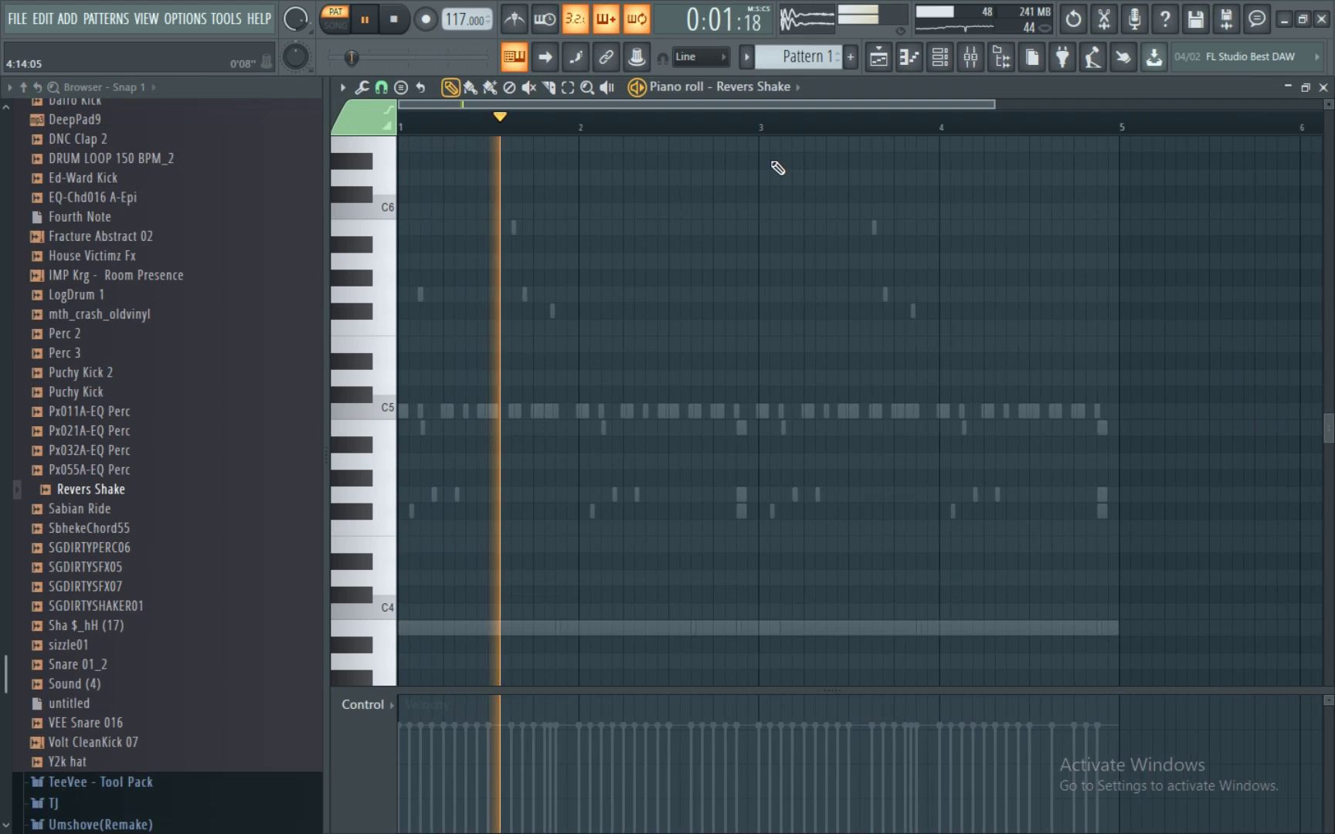
pyautogui.scroll(2, 703, 506)
pyautogui.scroll(1, 719, 497)
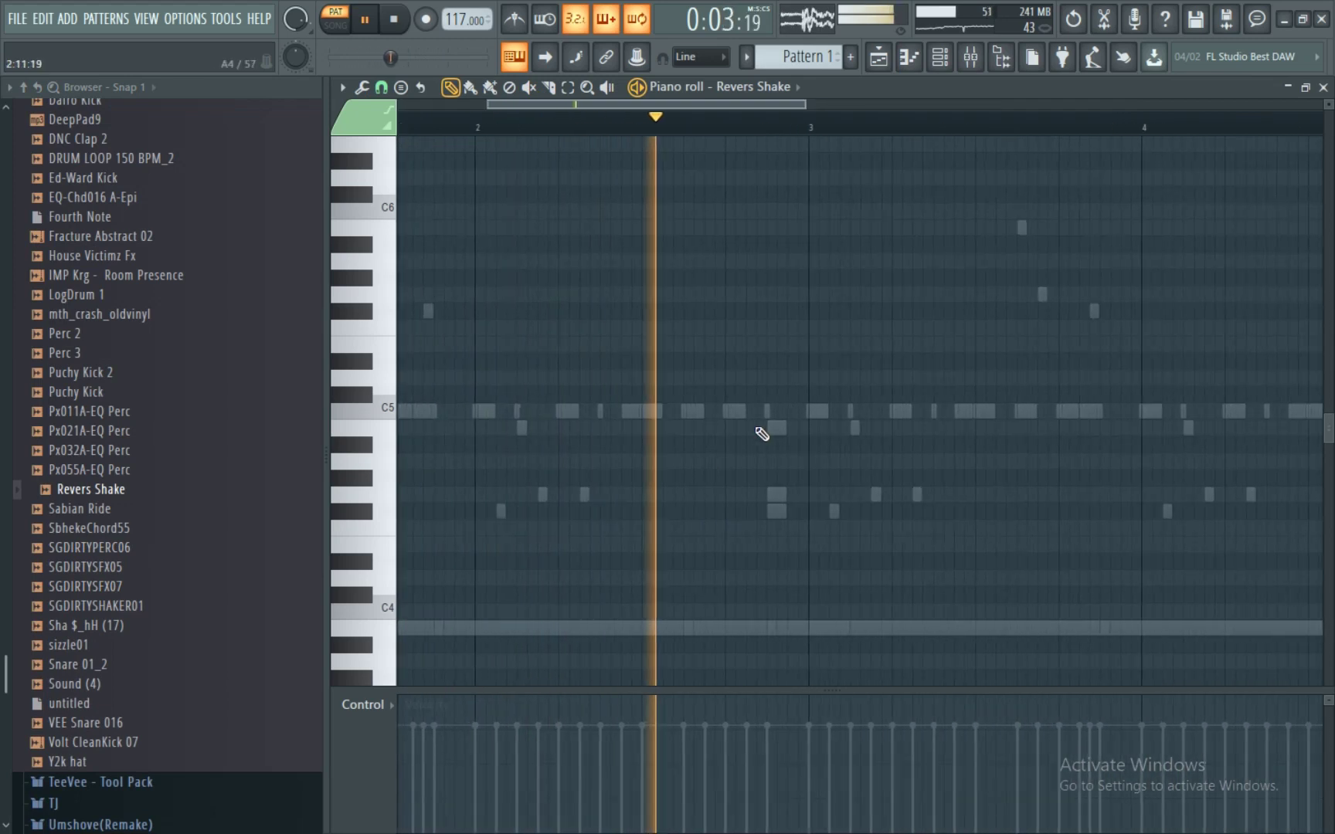
pyautogui.click(770, 413)
pyautogui.press('space')
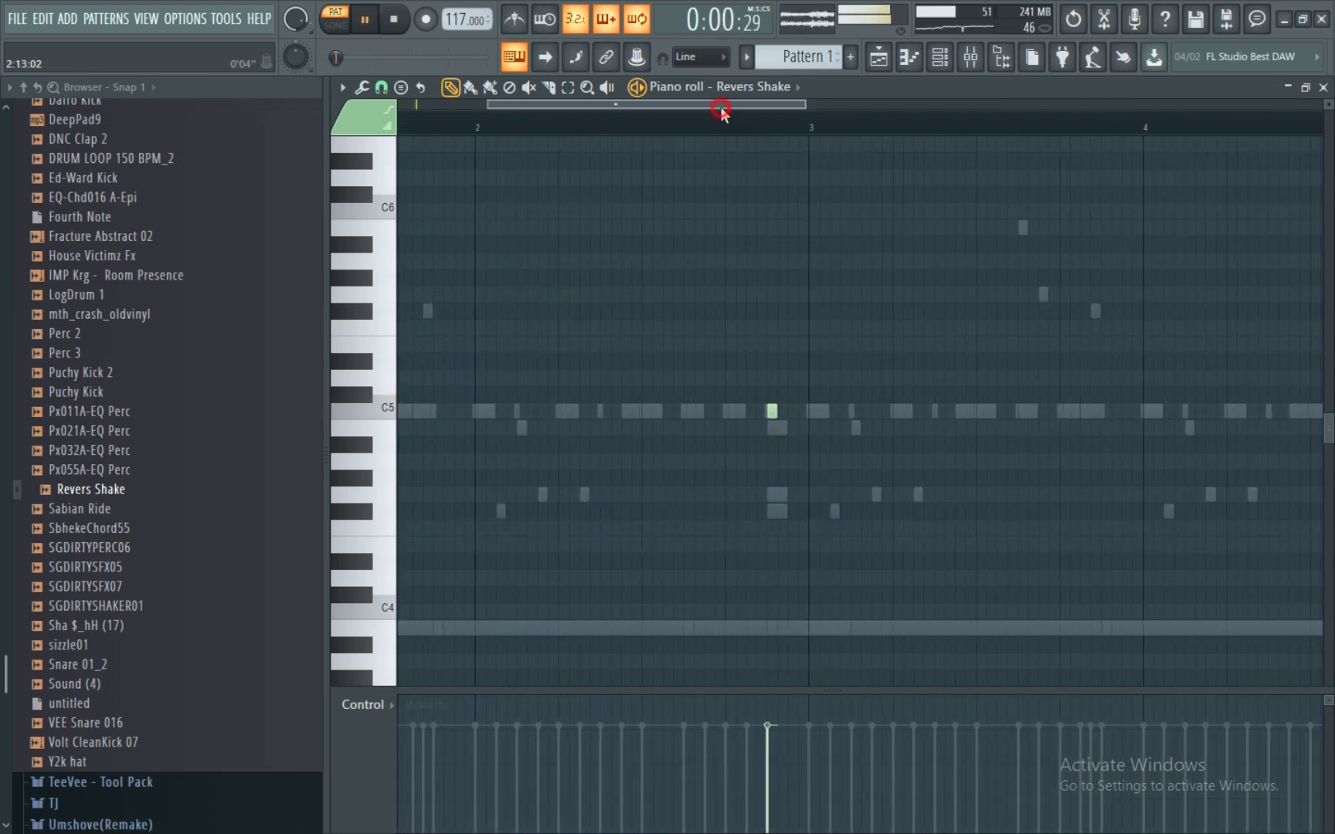
pyautogui.scroll(2, 783, 479)
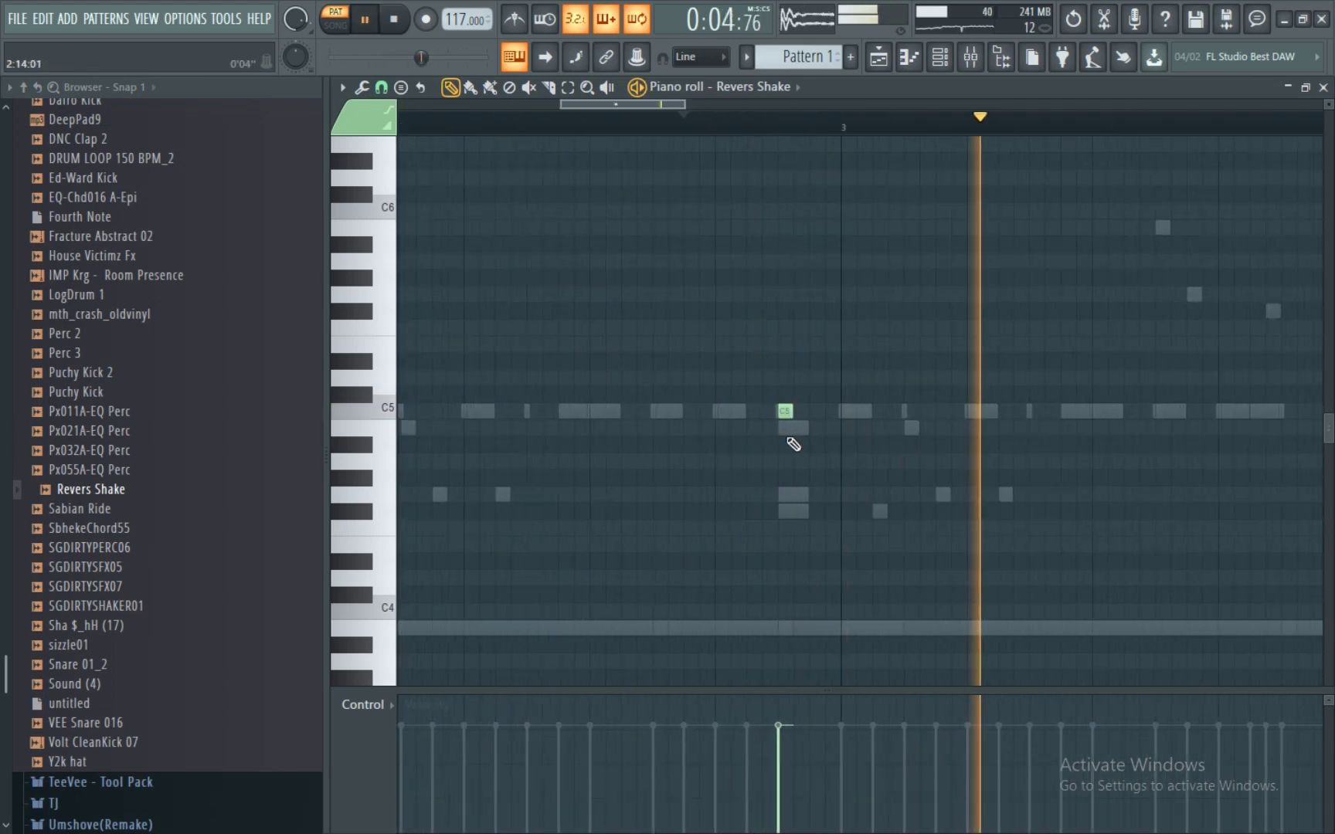
pyautogui.scroll(1, 795, 414)
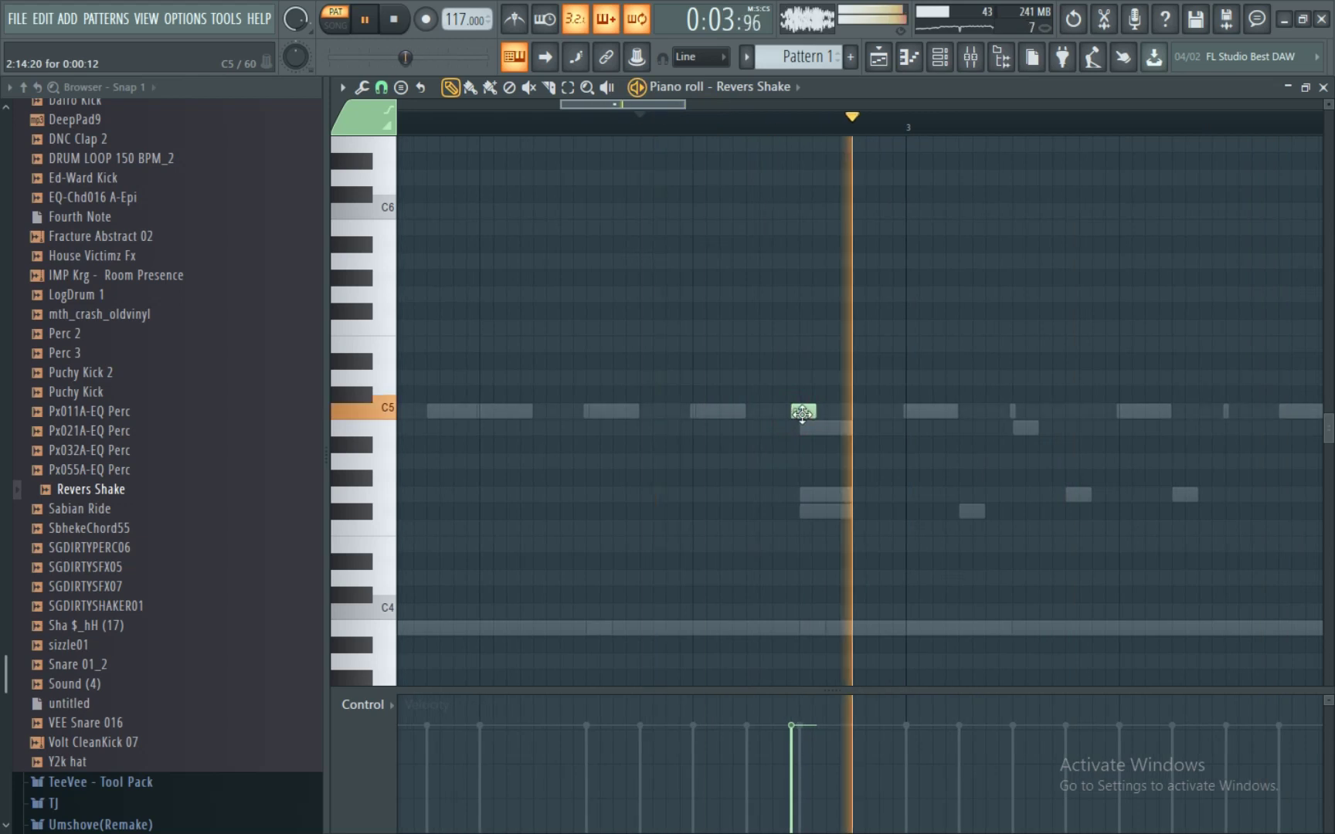
pyautogui.moveTo(804, 412); pyautogui.dragTo(792, 411)
pyautogui.press('space')
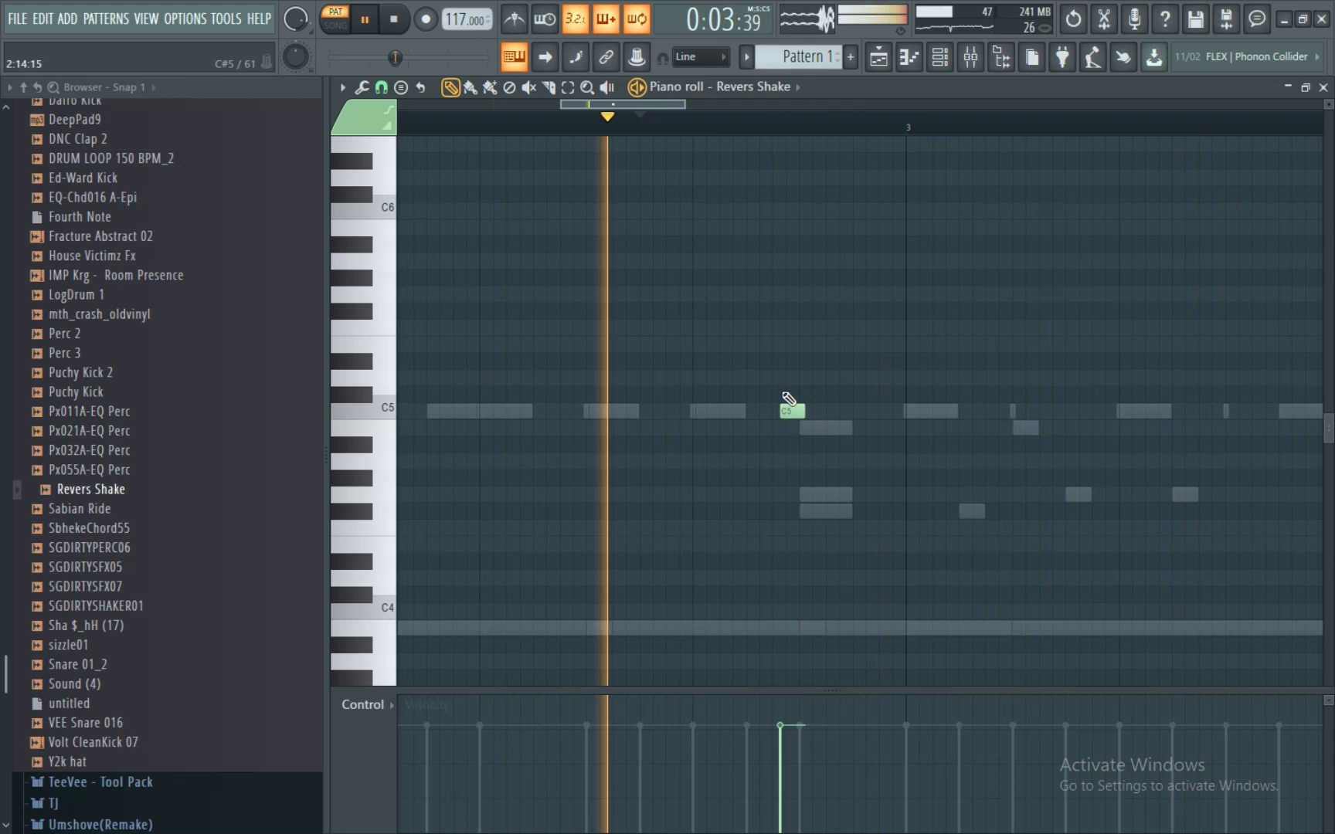
# - Add a second Revers Shake C5 note at 3:04:06 and lengthen it to about a quarter bar
pyautogui.click(1033, 412)
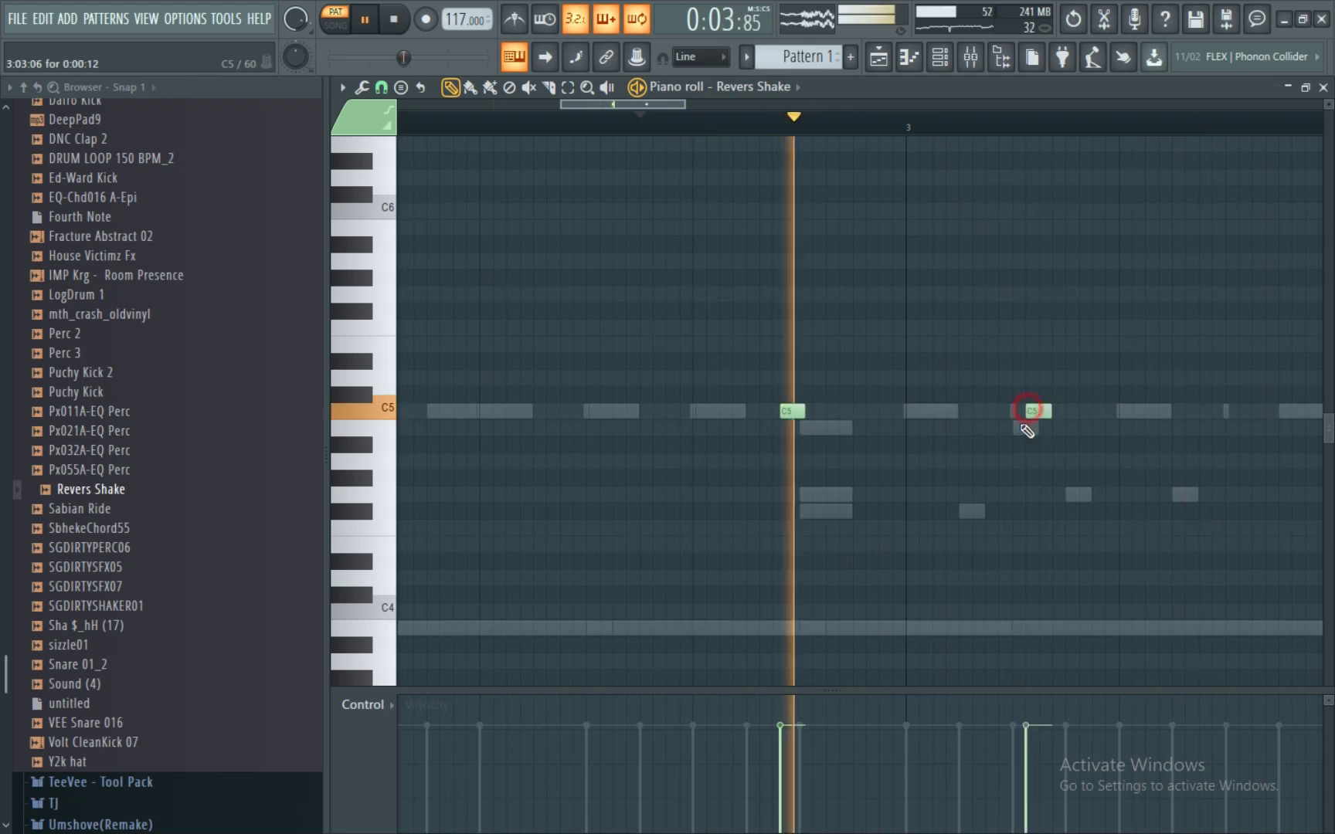
pyautogui.moveTo(1055, 420); pyautogui.dragTo(1087, 425)
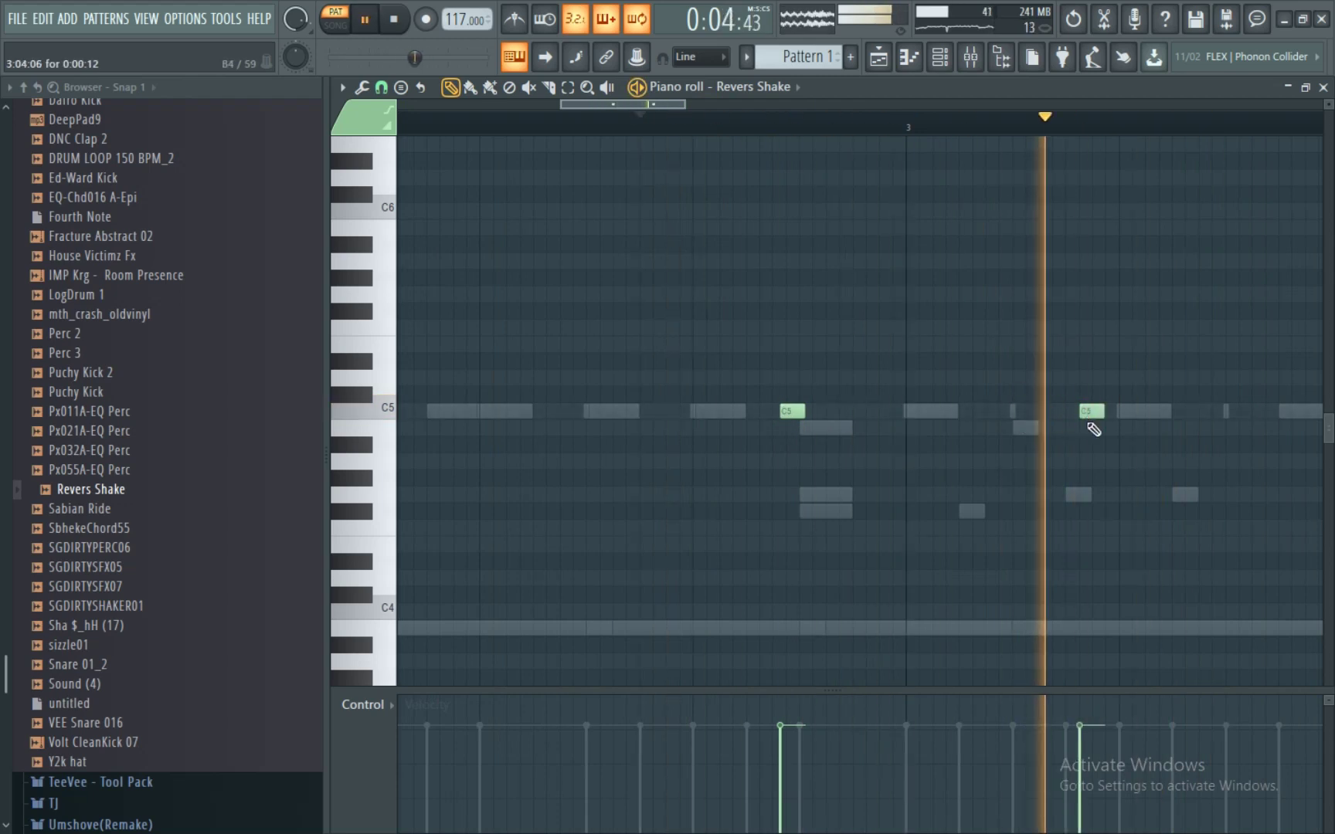
pyautogui.scroll(-4, 1048, 130)
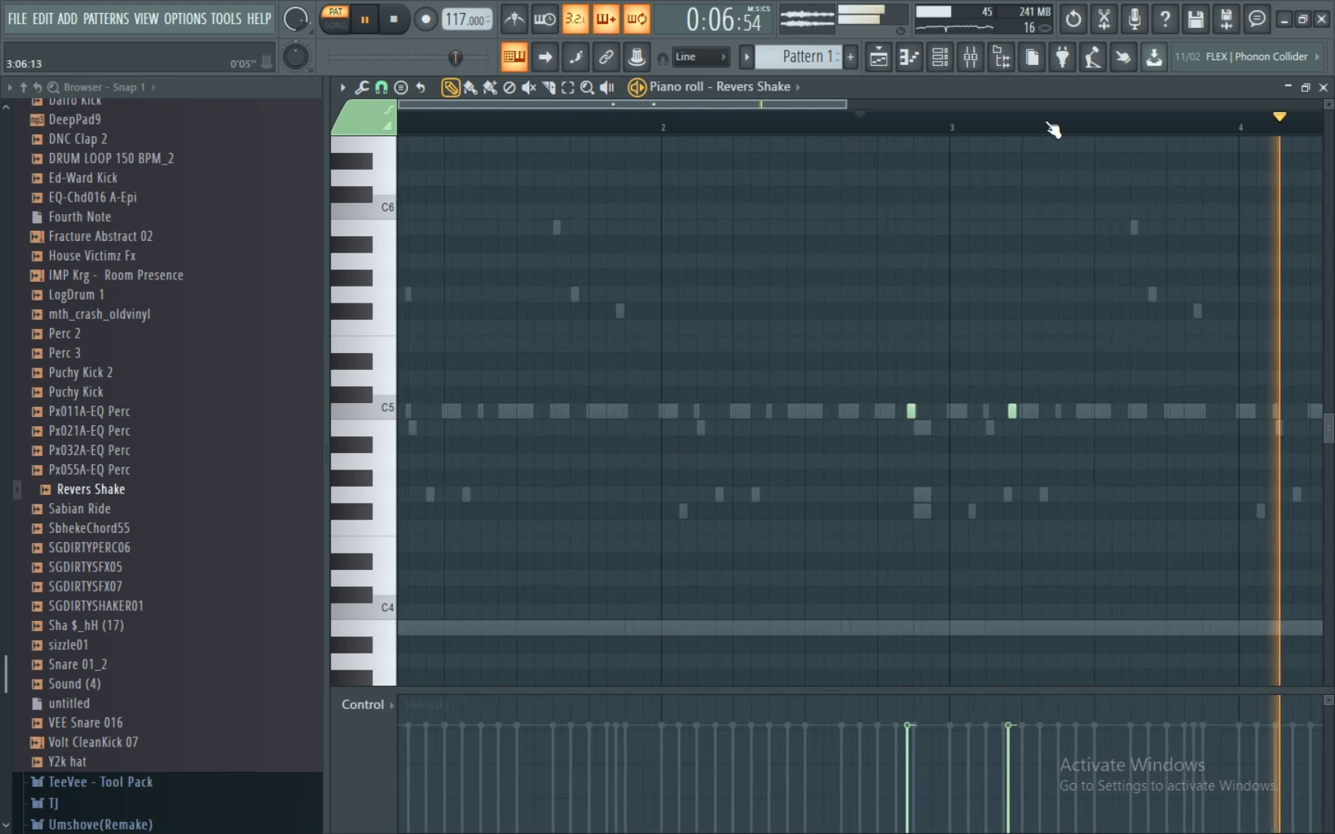
pyautogui.moveTo(928, 410); pyautogui.dragTo(993, 412)
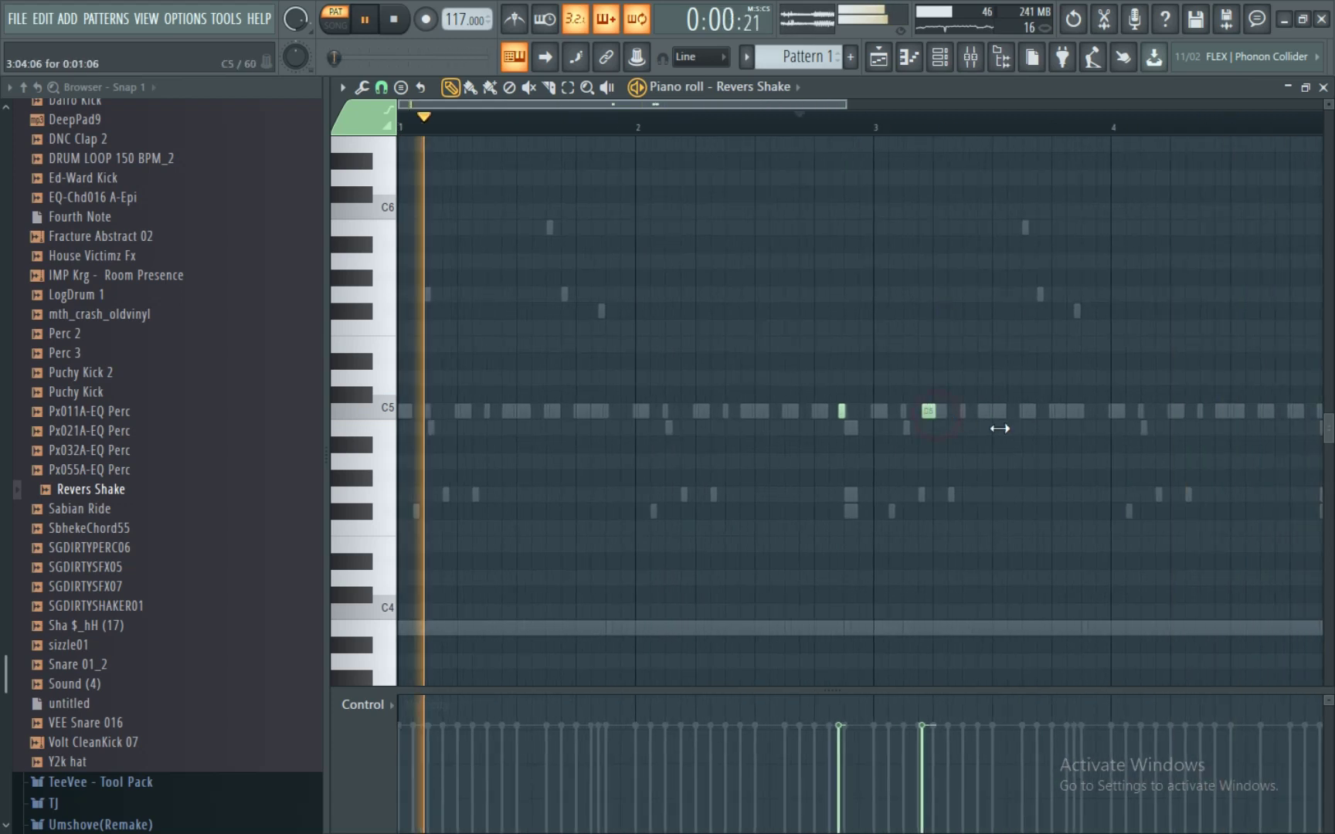
# - Duplicate the short and long C5 note pair about one bar later, at the end of bar 3 and in bar 4
pyautogui.keyDown('ctrl'); pyautogui.moveTo(802, 470); pyautogui.dragTo(1024, 353); pyautogui.keyUp('ctrl')
pyautogui.keyDown('shift'); pyautogui.moveTo(942, 414); pyautogui.dragTo(531, 409); pyautogui.keyUp('shift')
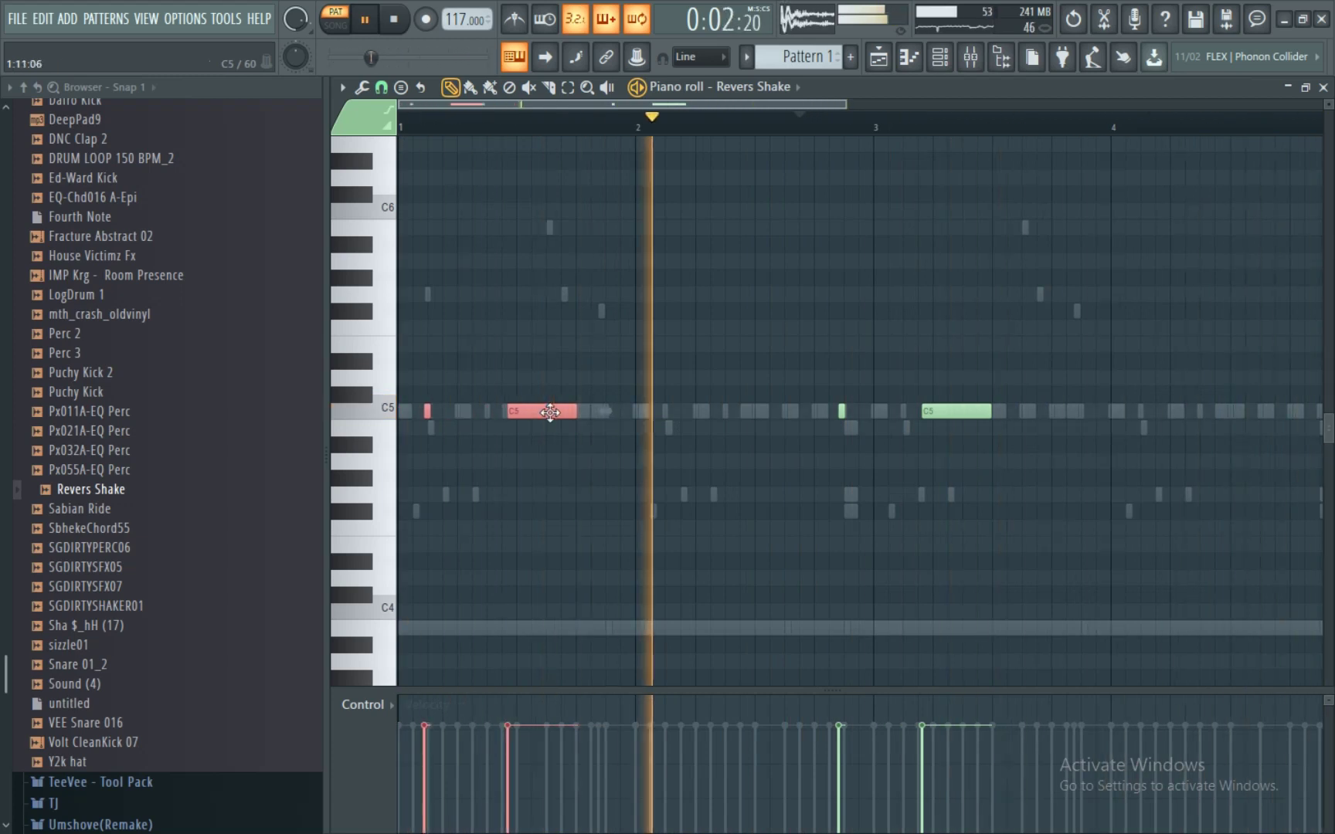
pyautogui.moveTo(550, 412); pyautogui.dragTo(601, 422)
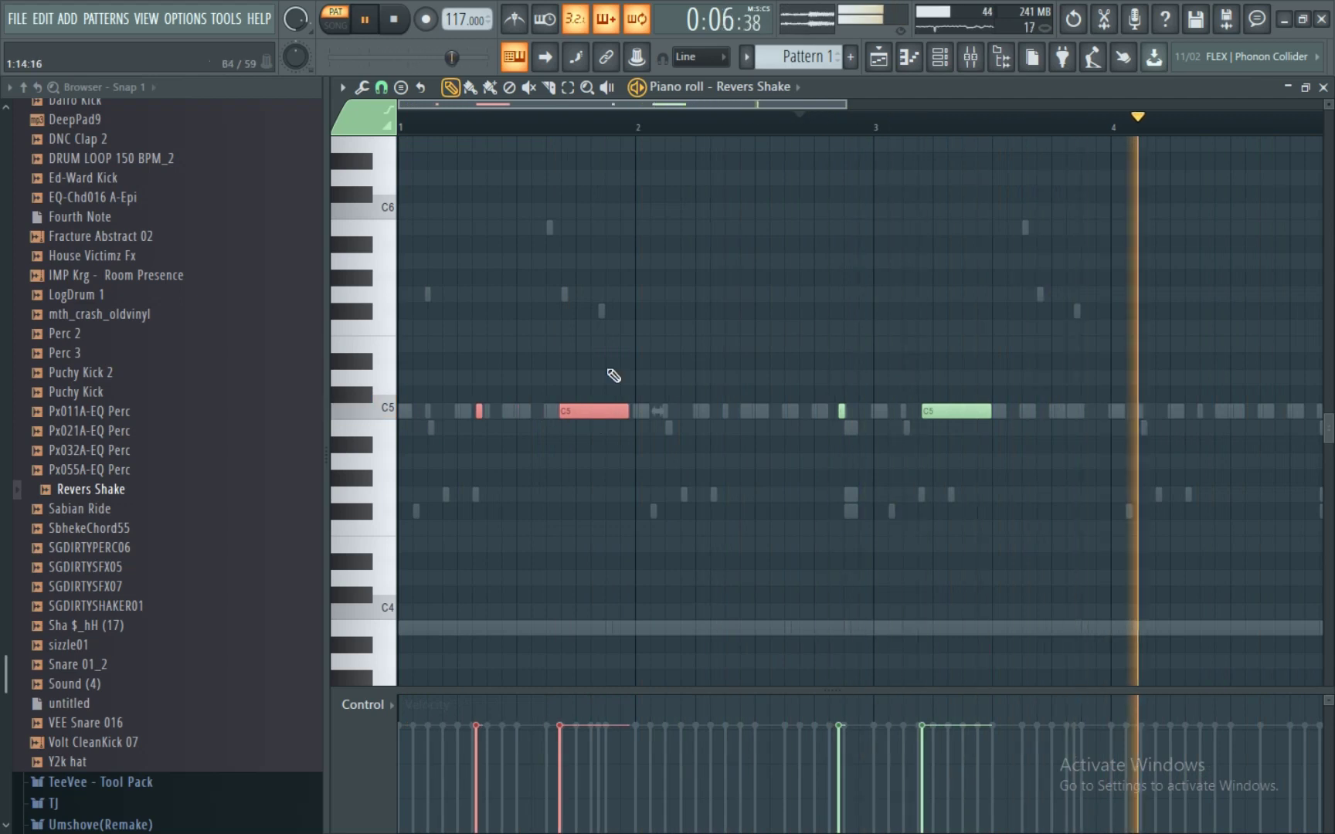
pyautogui.press('space')
pyautogui.moveTo(591, 417)
pyautogui.mouseDown()
pyautogui.moveTo(1188, 438)
pyautogui.moveTo(1191, 417)
pyautogui.moveTo(1177, 410)
pyautogui.moveTo(1191, 415)
pyautogui.mouseUp()
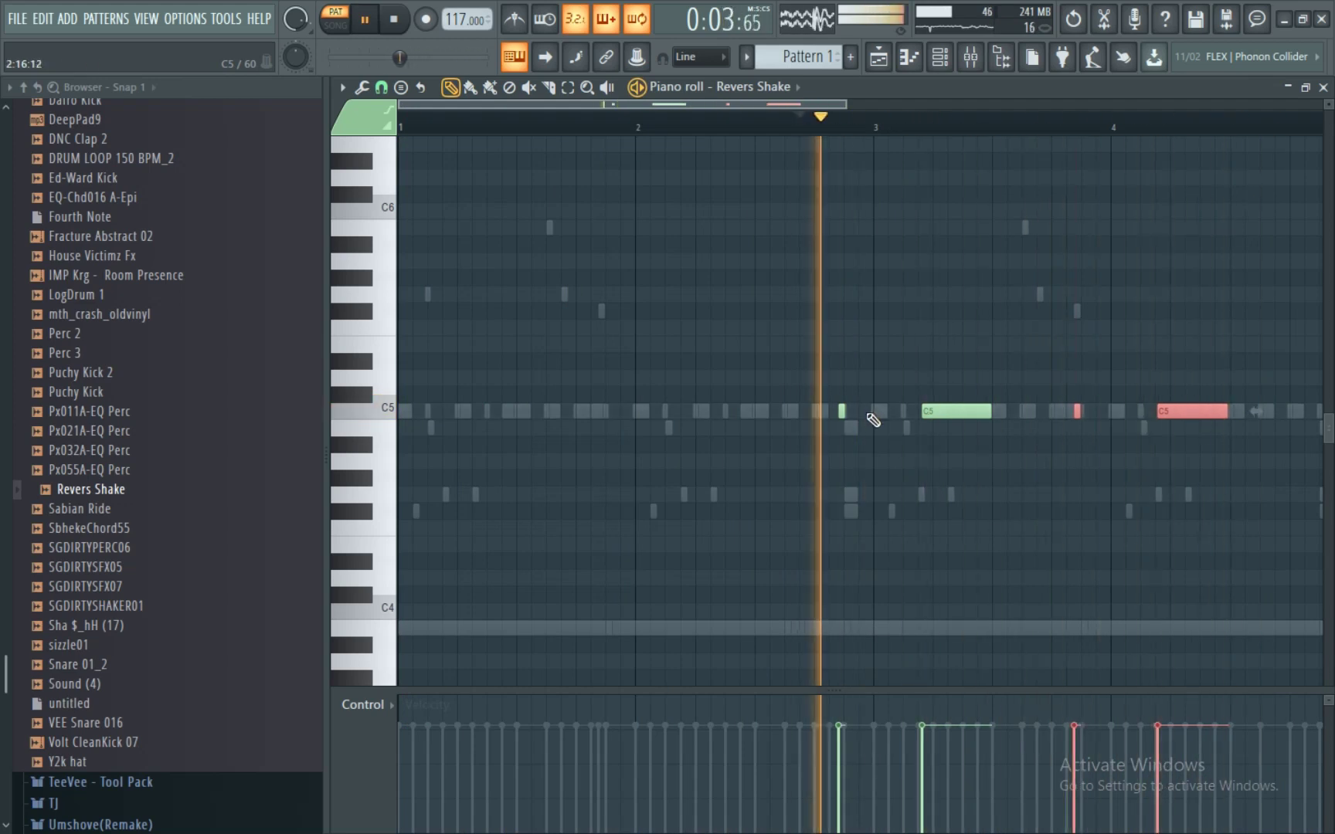
# - Try copying all four Revers Shake notes into bars 1 and 2, shifting them to C#5 and removing the second pair
pyautogui.moveTo(1001, 388); pyautogui.dragTo(833, 473)
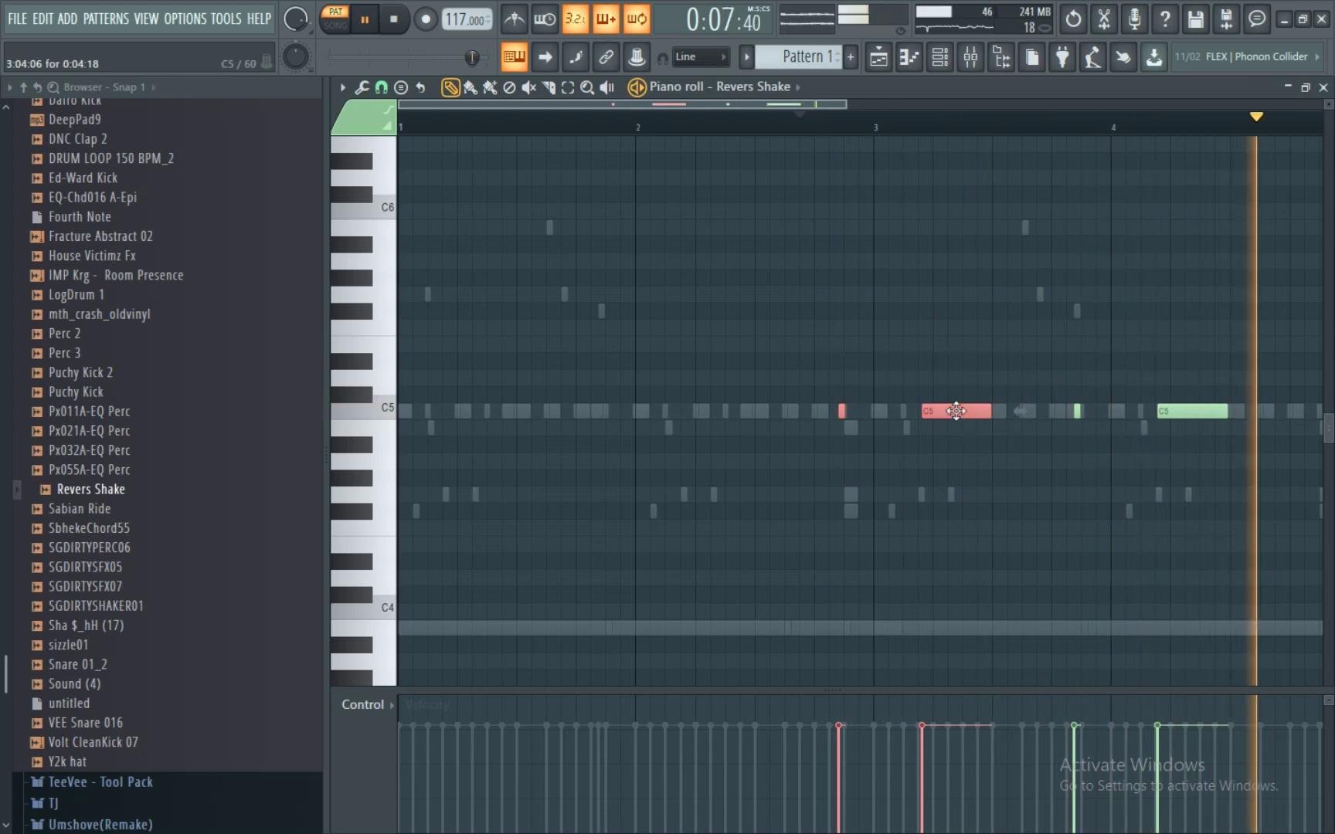
pyautogui.scroll(-4, 984, 134)
pyautogui.moveTo(957, 337); pyautogui.dragTo(684, 517)
pyautogui.moveTo(758, 417); pyautogui.dragTo(483, 419)
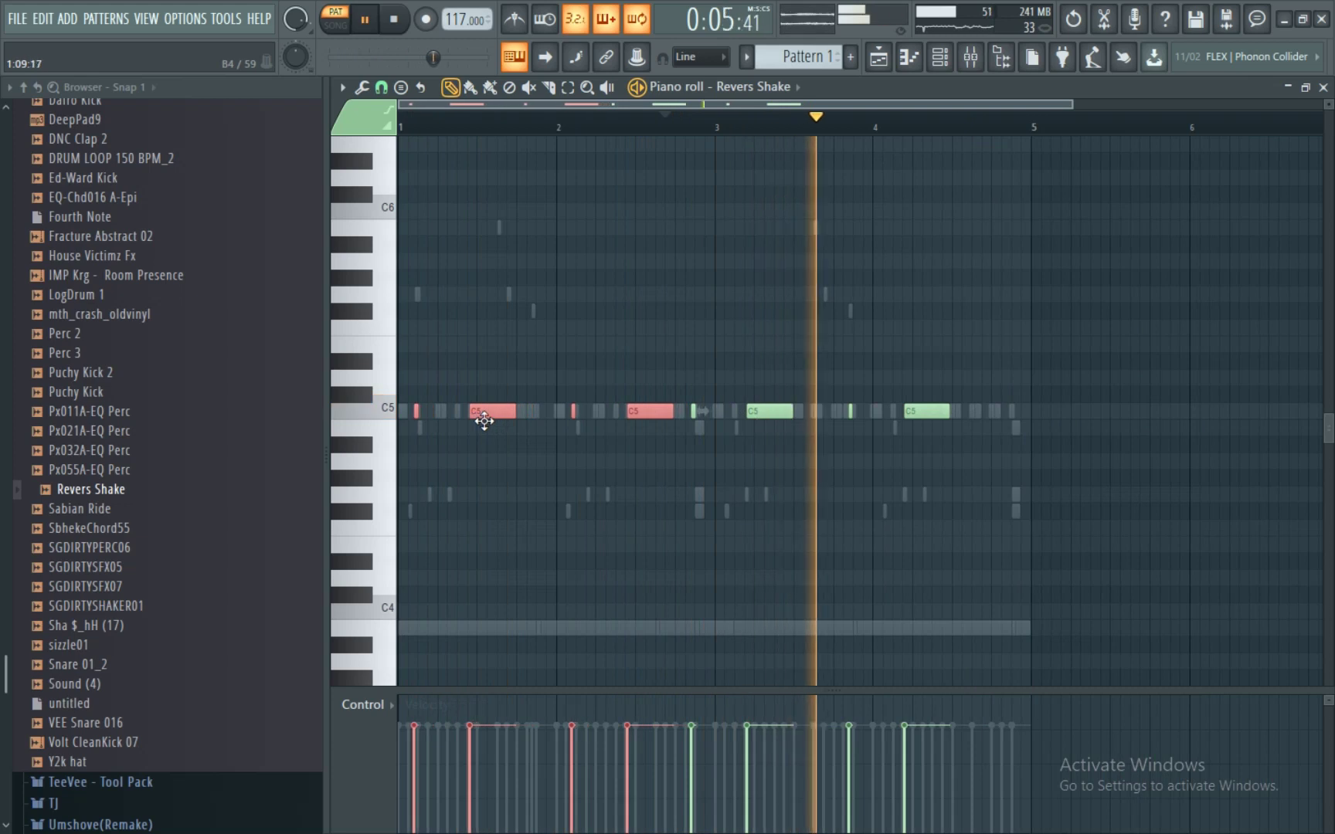
pyautogui.moveTo(637, 416)
pyautogui.mouseDown()
pyautogui.moveTo(614, 424)
pyautogui.moveTo(618, 408)
pyautogui.mouseUp()
pyautogui.press('space')
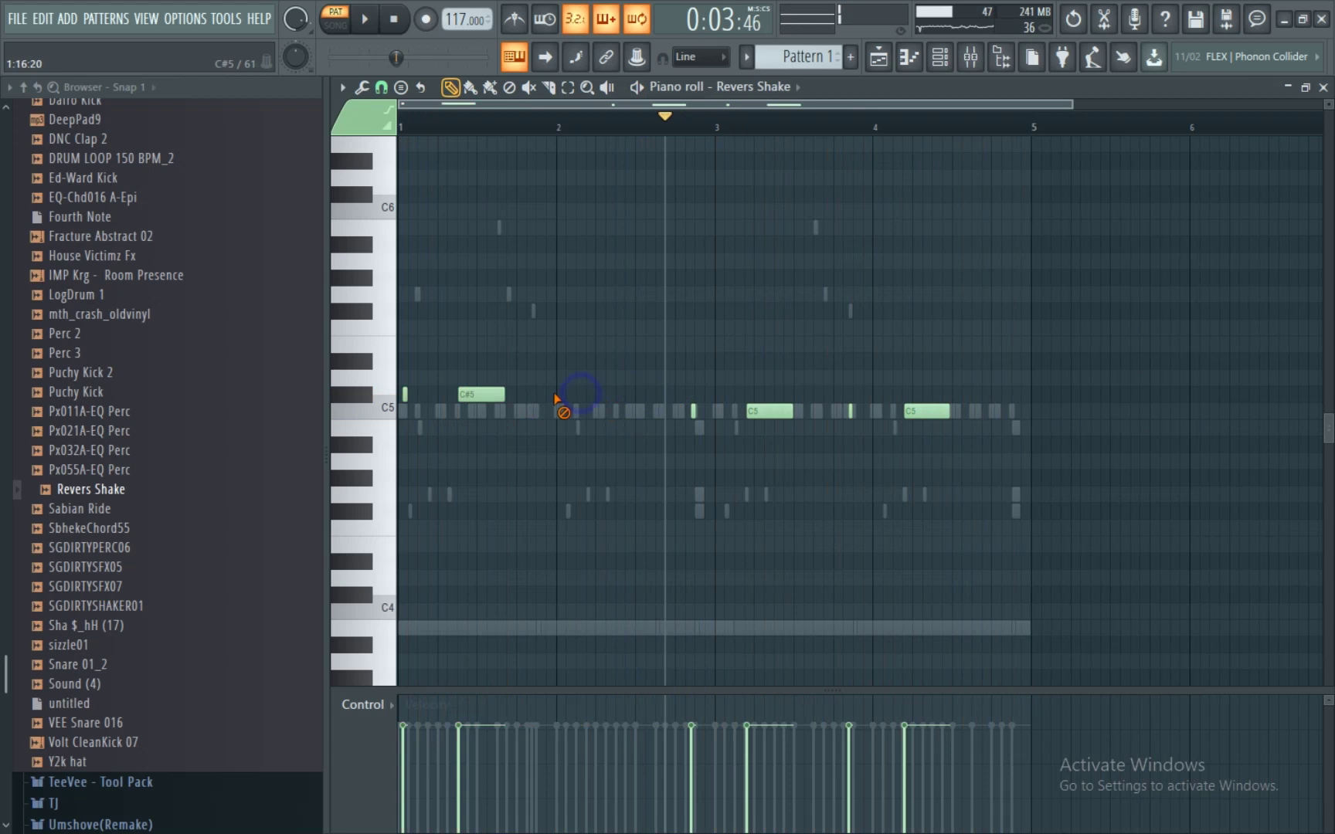
pyautogui.moveTo(551, 358); pyautogui.dragTo(370, 448)
pyautogui.press('space')
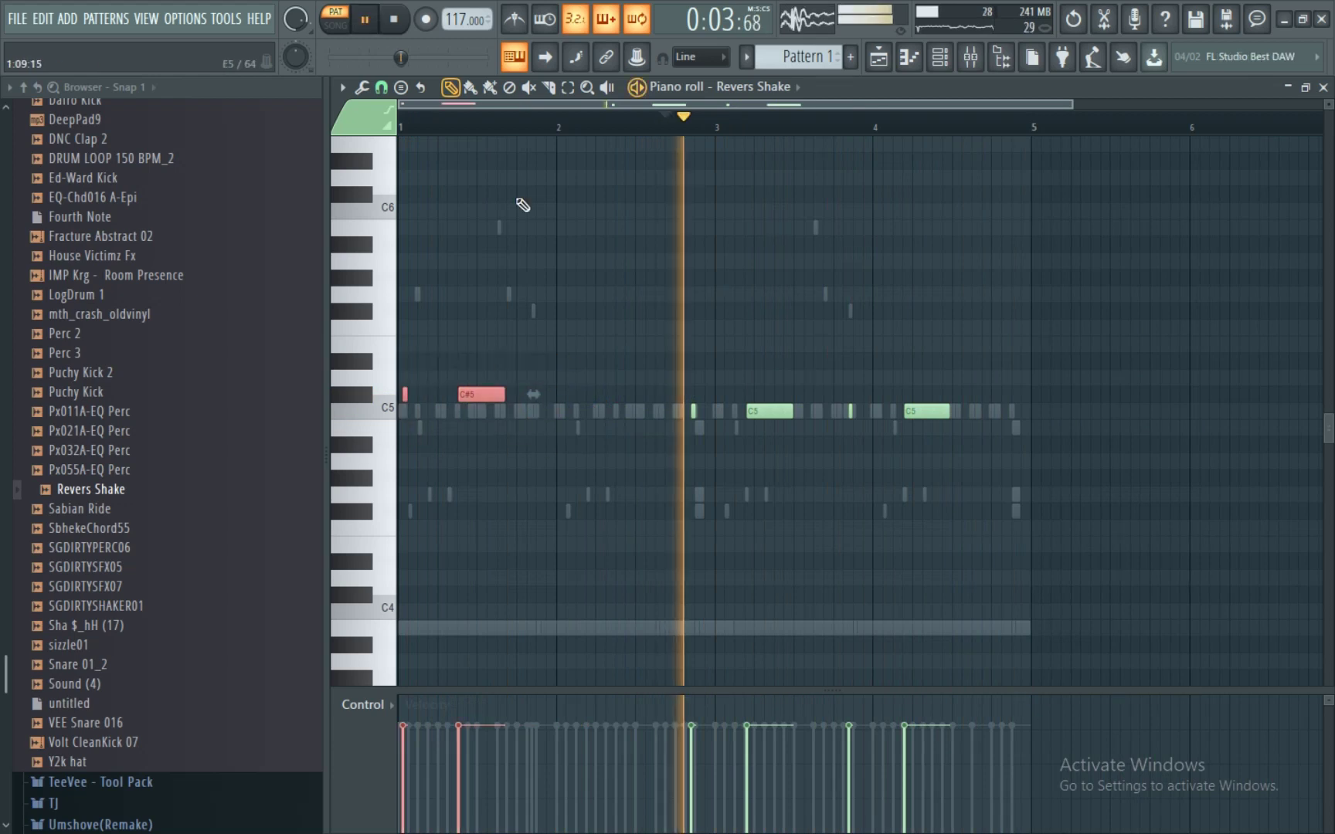
# - Try the remaining copied note pair on C5 across bars 1 and 2, then delete both notes
pyautogui.scroll(2, 533, 122)
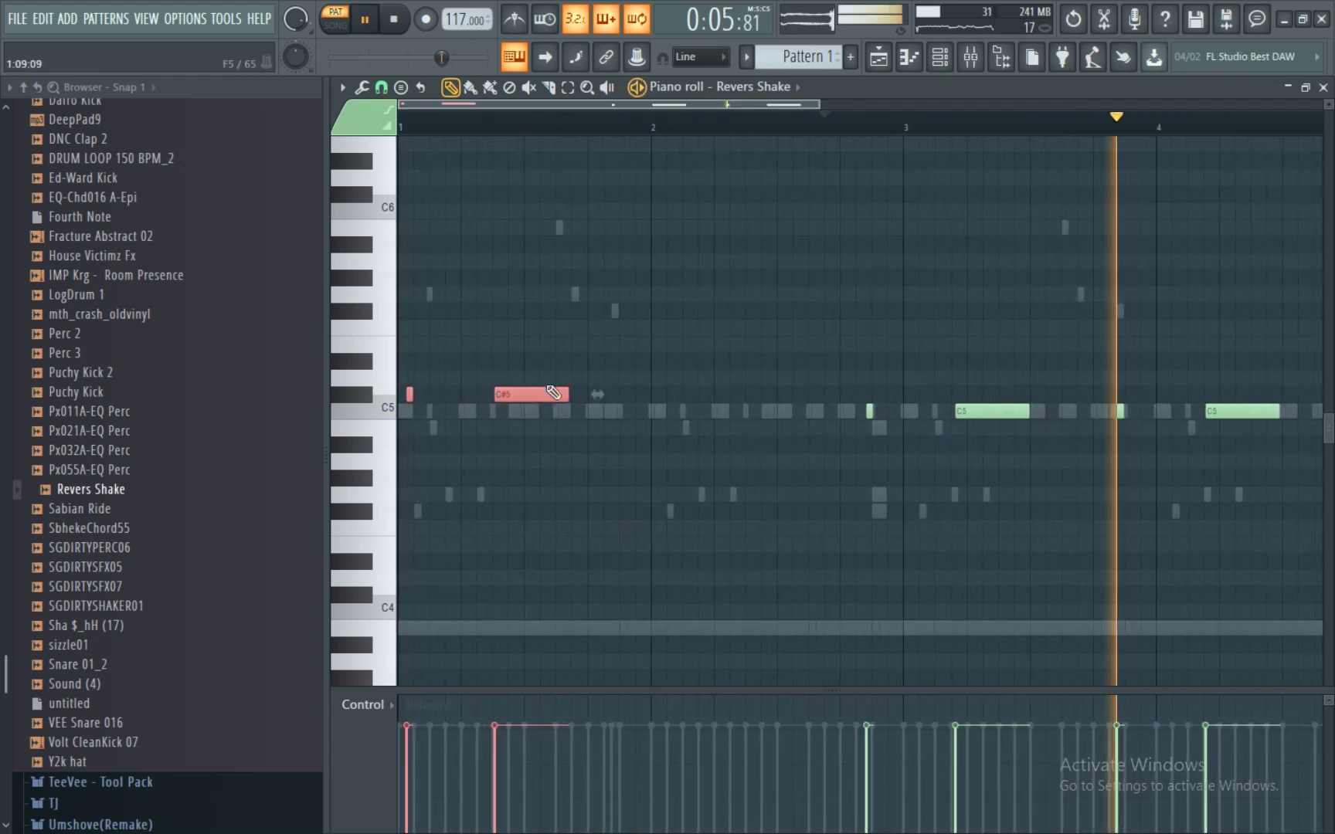
pyautogui.moveTo(538, 398); pyautogui.dragTo(676, 420)
pyautogui.press('space')
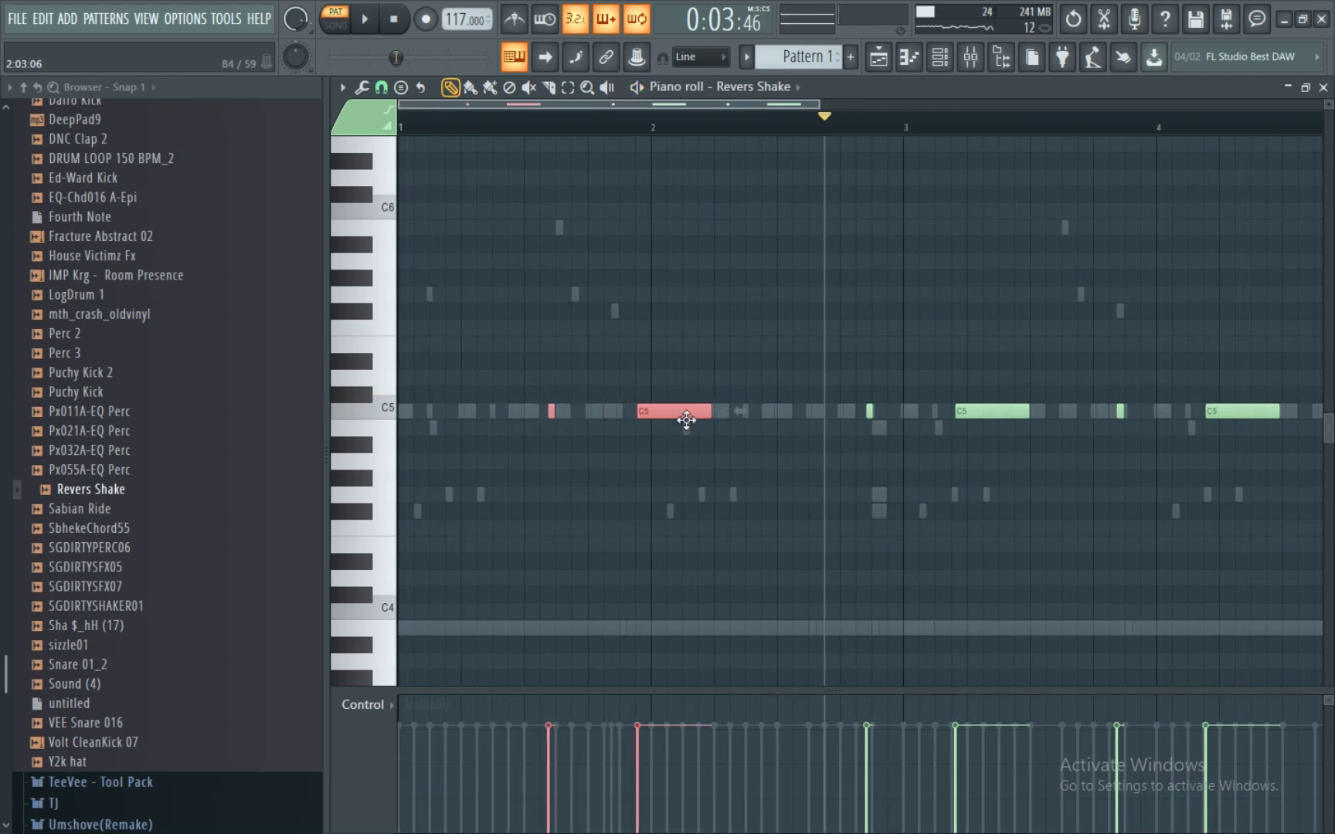
pyautogui.click(467, 127)
pyautogui.press('space')
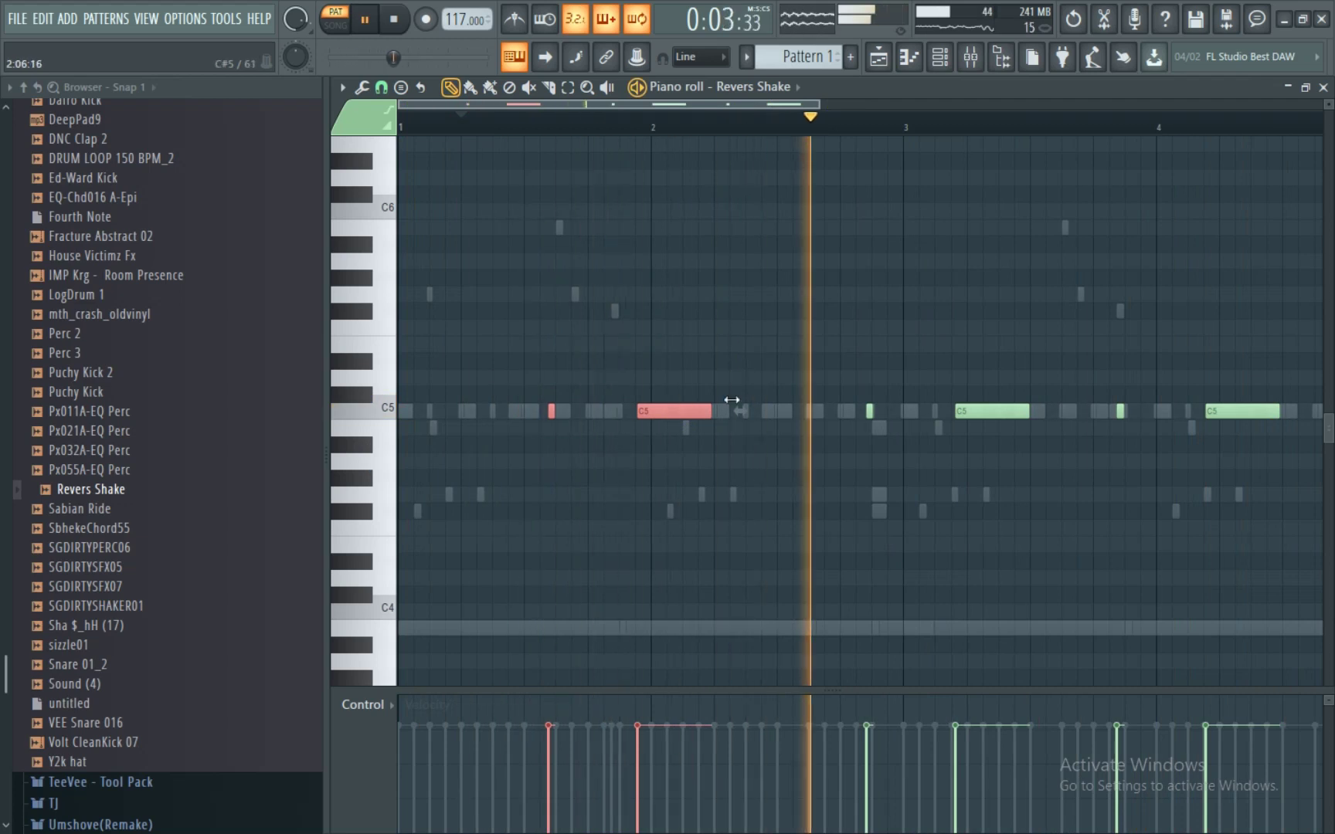
pyautogui.rightClick(693, 411)
pyautogui.rightClick(552, 411)
# - Reopen the Revers Shake piano roll, add a long C5 note early in bar 1 and shift it slightly earlier
pyautogui.click(969, 57)
pyautogui.click(939, 61)
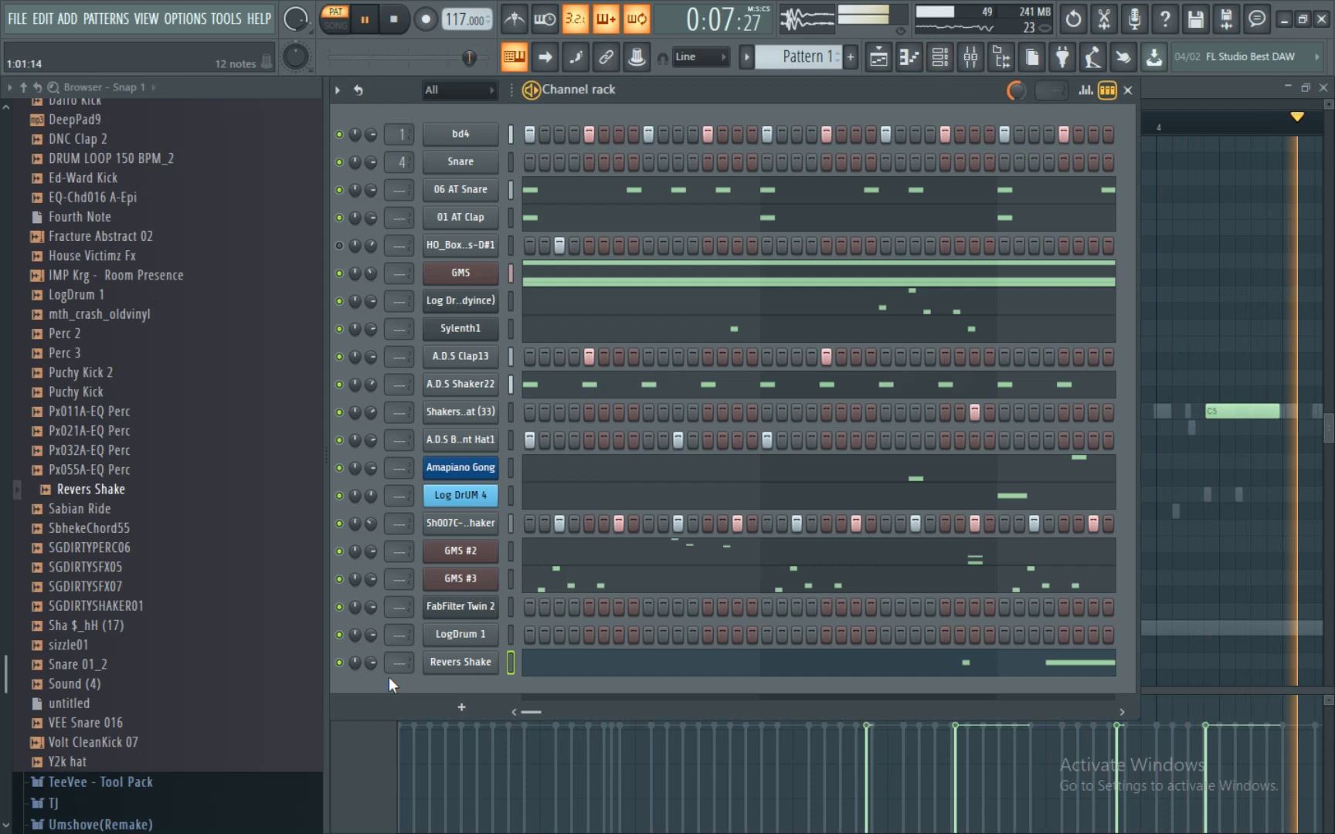
pyautogui.click(553, 665)
pyautogui.press('space')
pyautogui.press('space')
pyautogui.press('space')
pyautogui.press('space')
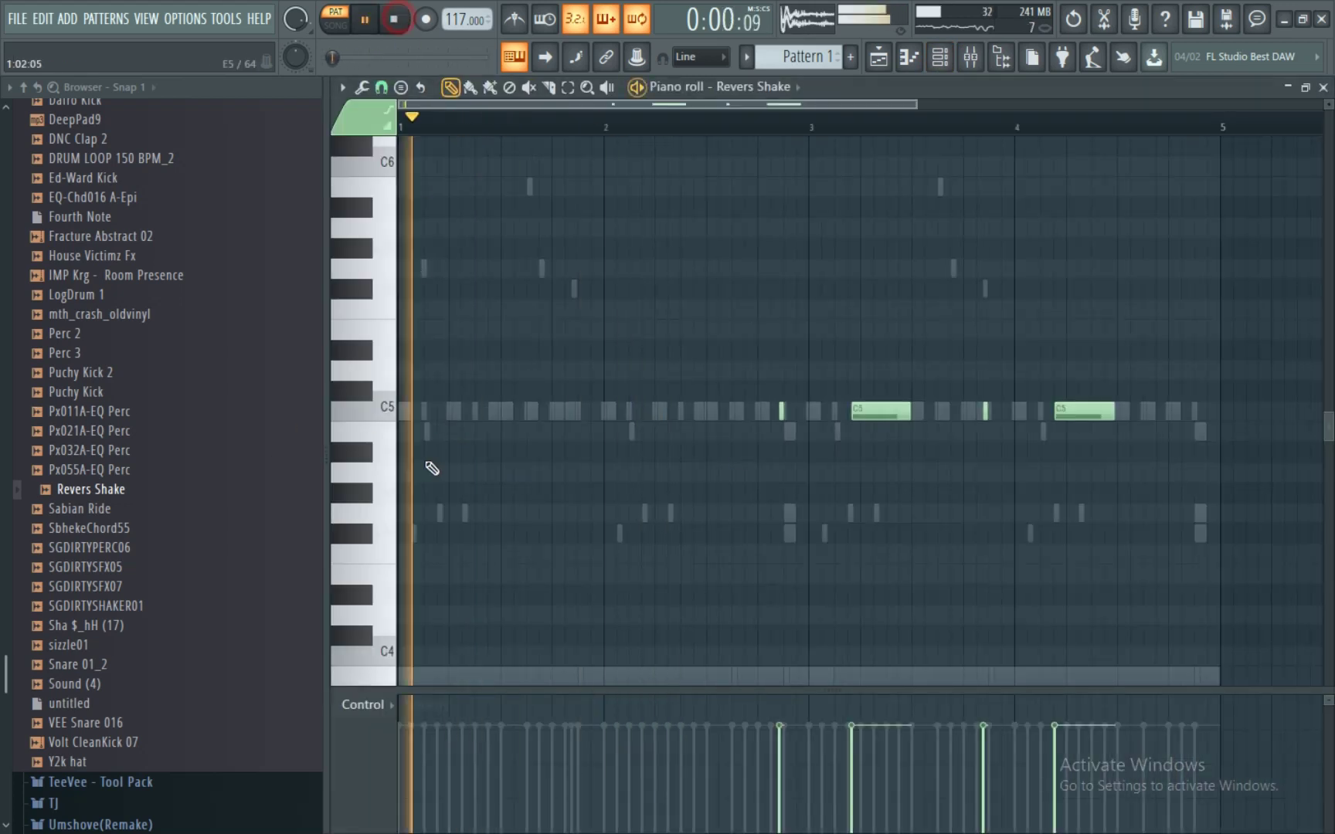
pyautogui.click(423, 414)
pyautogui.press('space')
pyautogui.press('space')
pyautogui.press('space')
pyautogui.moveTo(438, 419); pyautogui.dragTo(429, 419)
pyautogui.press('space')
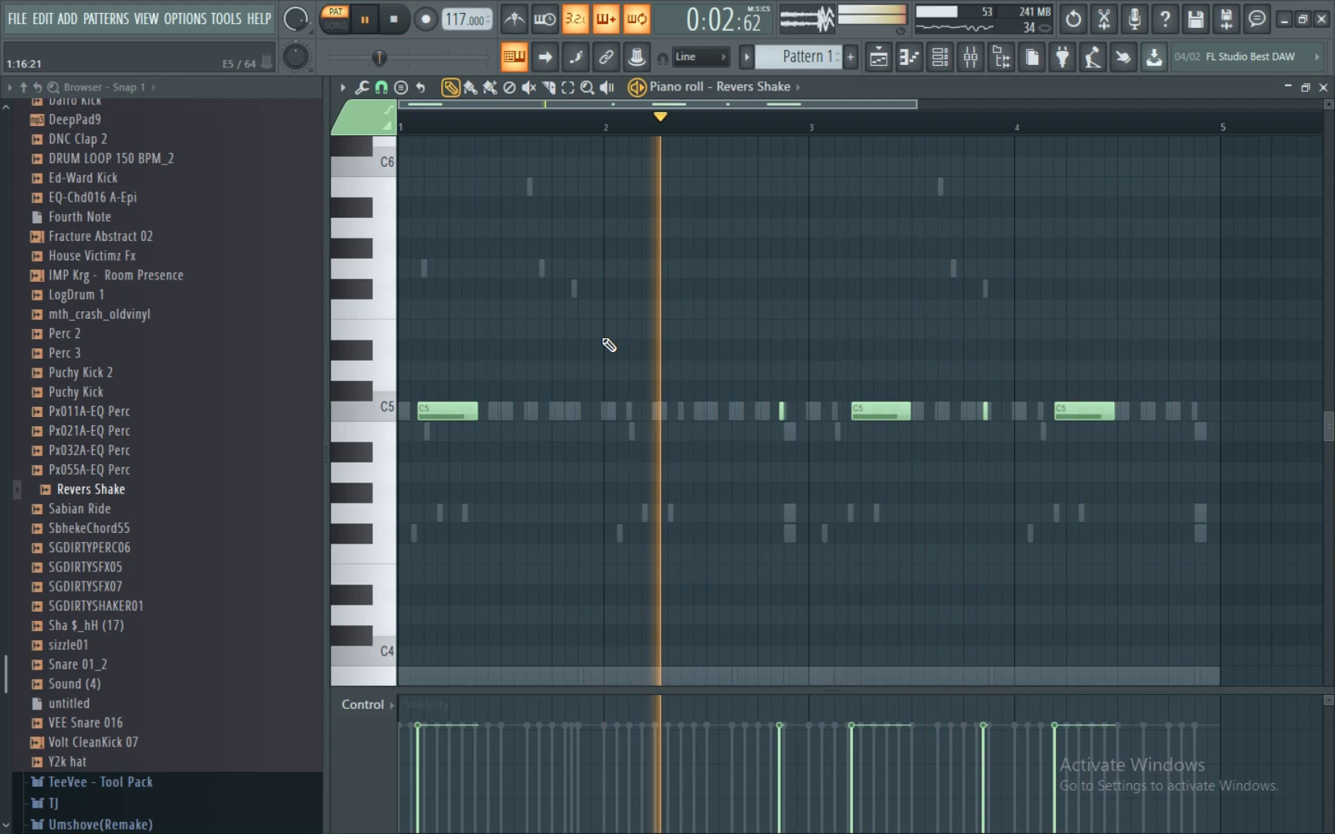
# - Return to the channel rack, audition the LogDrum 1 channel and add a Massive synth channel
pyautogui.click(939, 56)
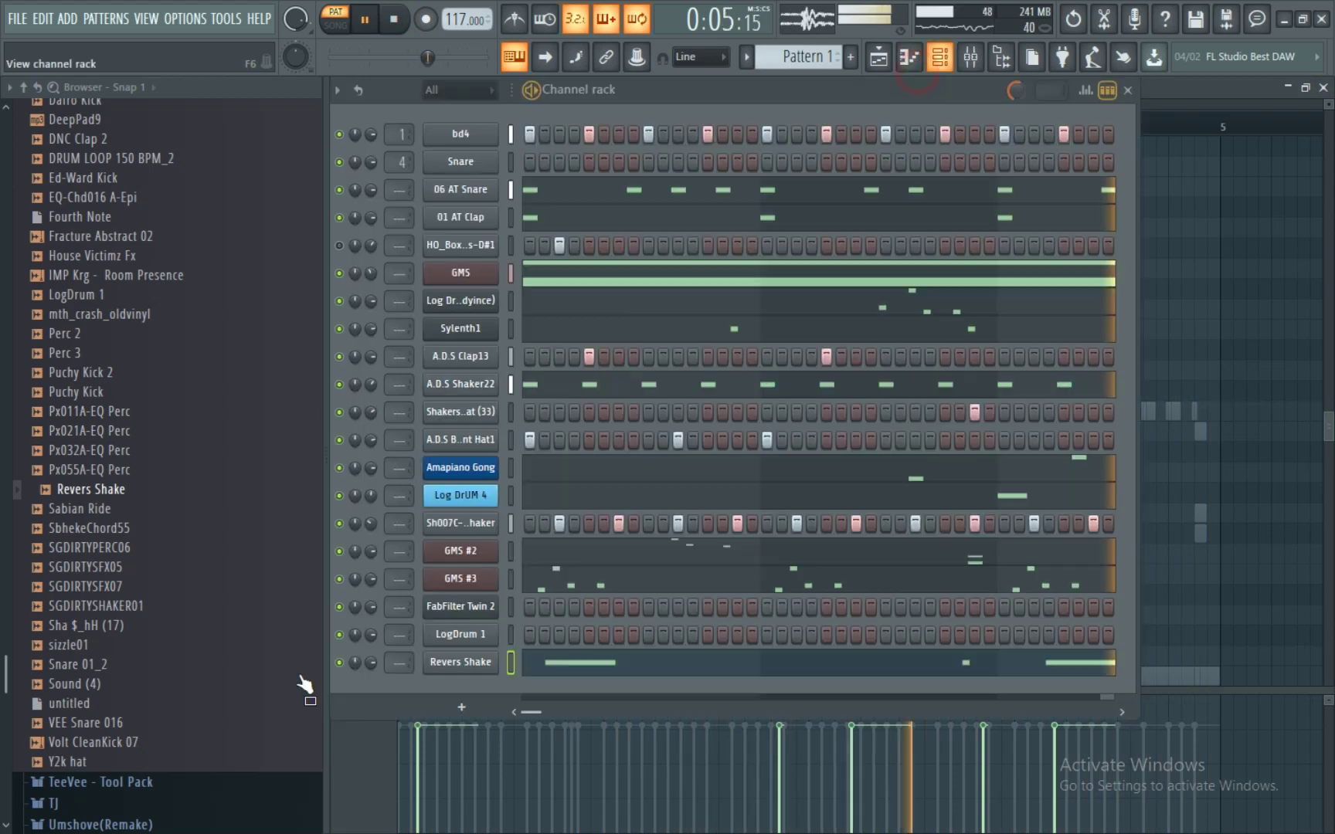
pyautogui.click(509, 634)
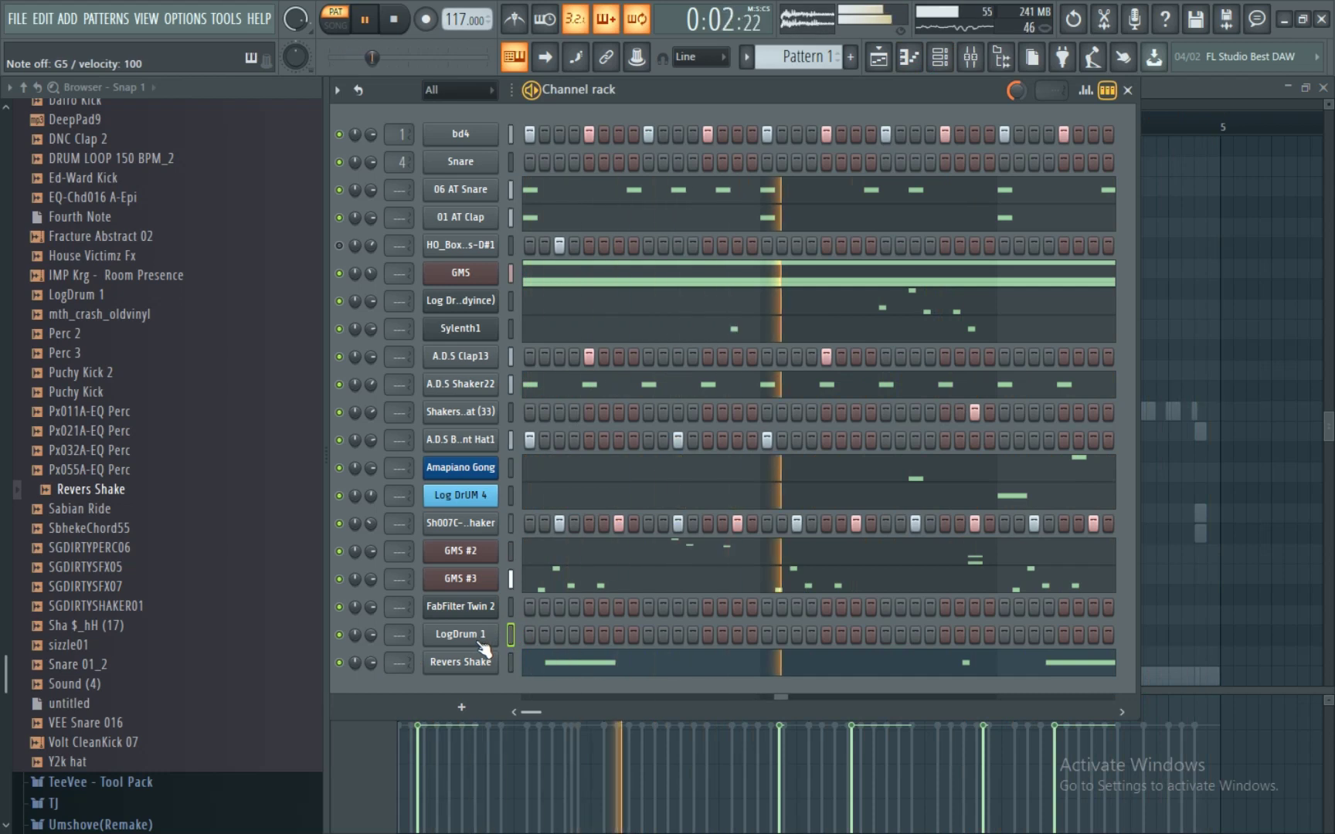
pyautogui.click(457, 707)
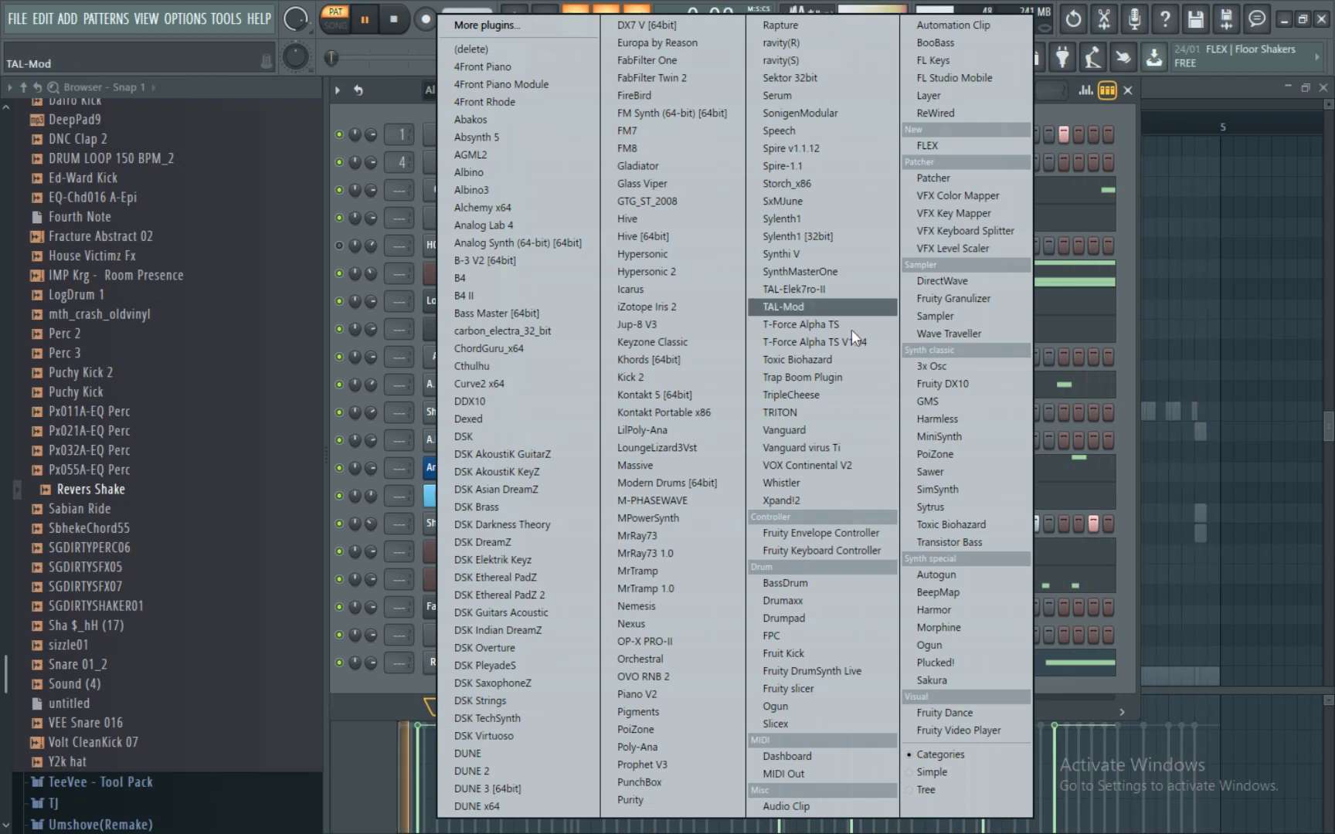
pyautogui.click(686, 464)
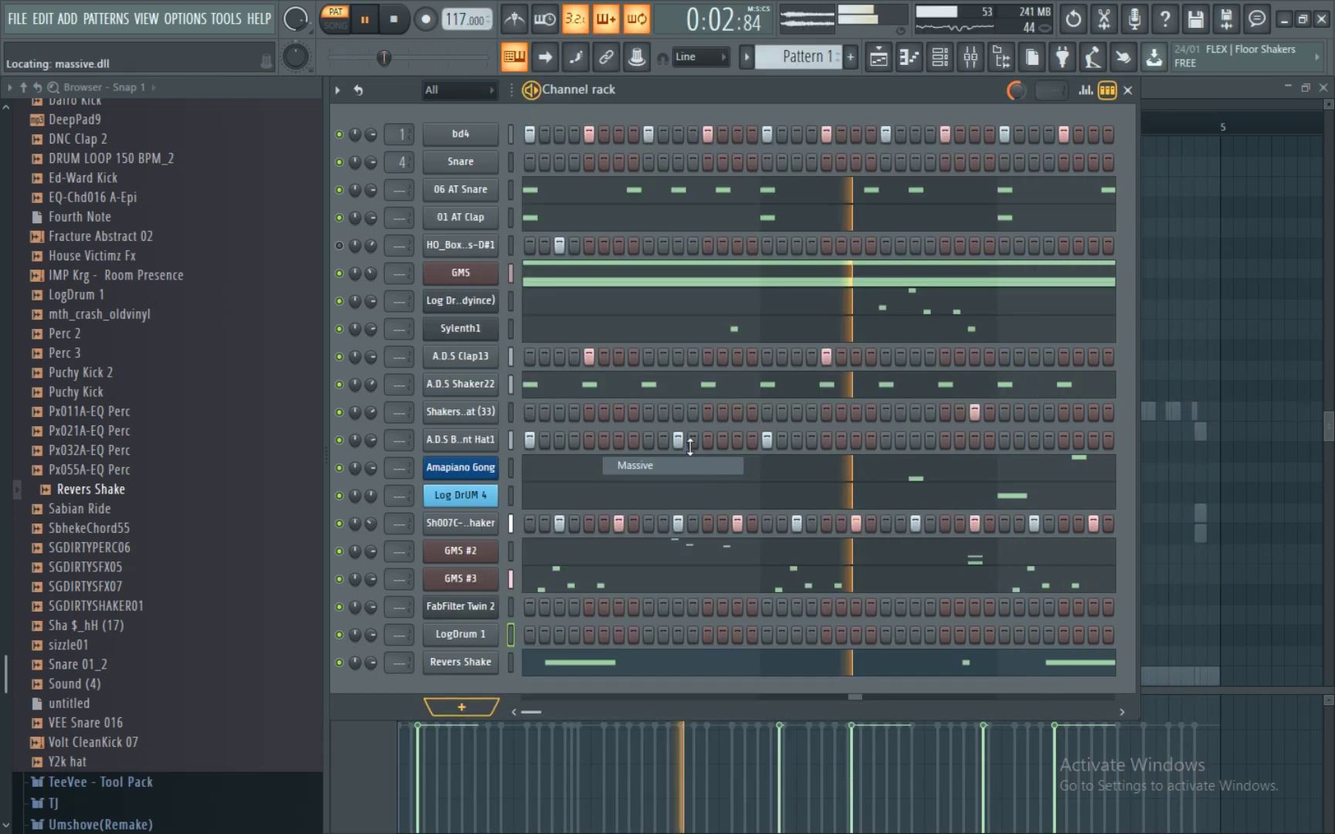
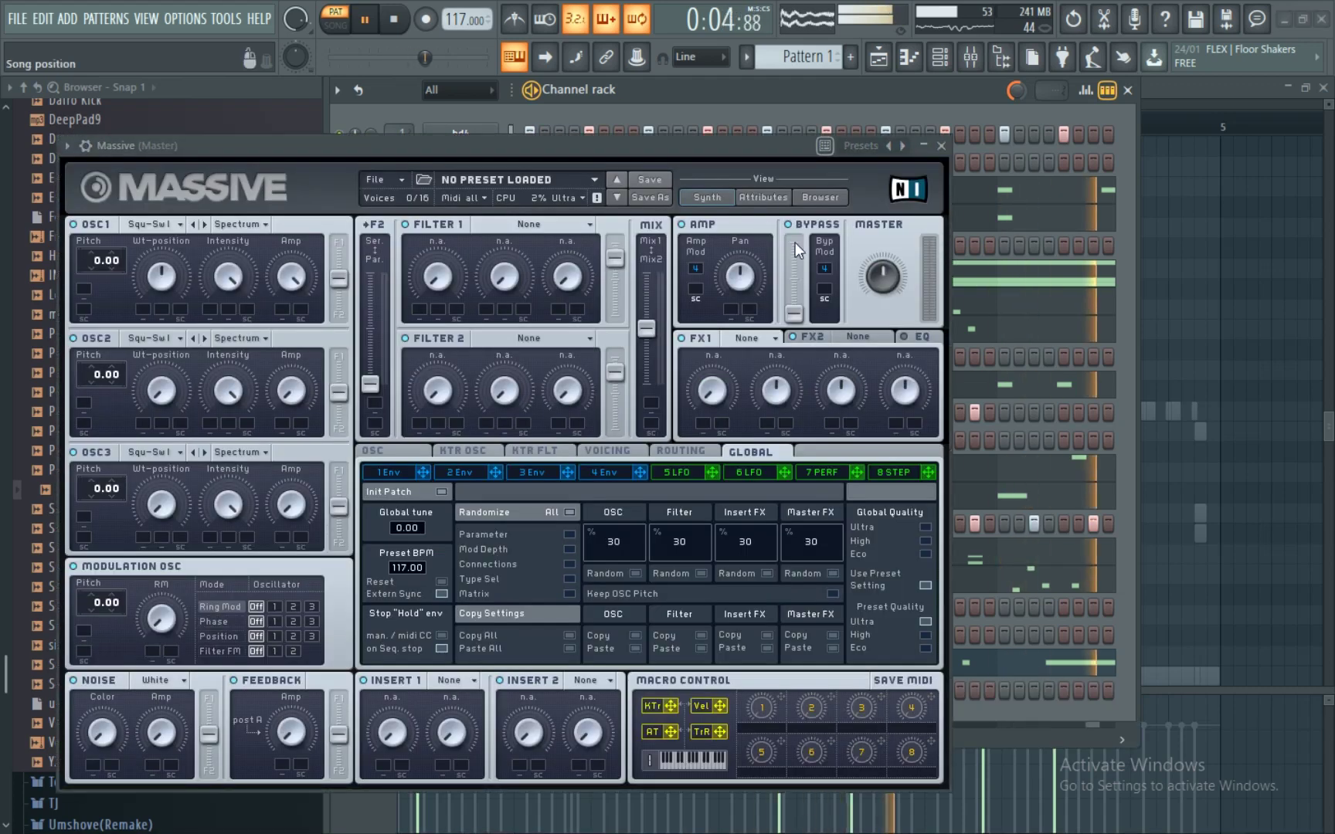
# - Switch Massive to its sound browser view, reposition the plug-in window and close it
pyautogui.click(820, 197)
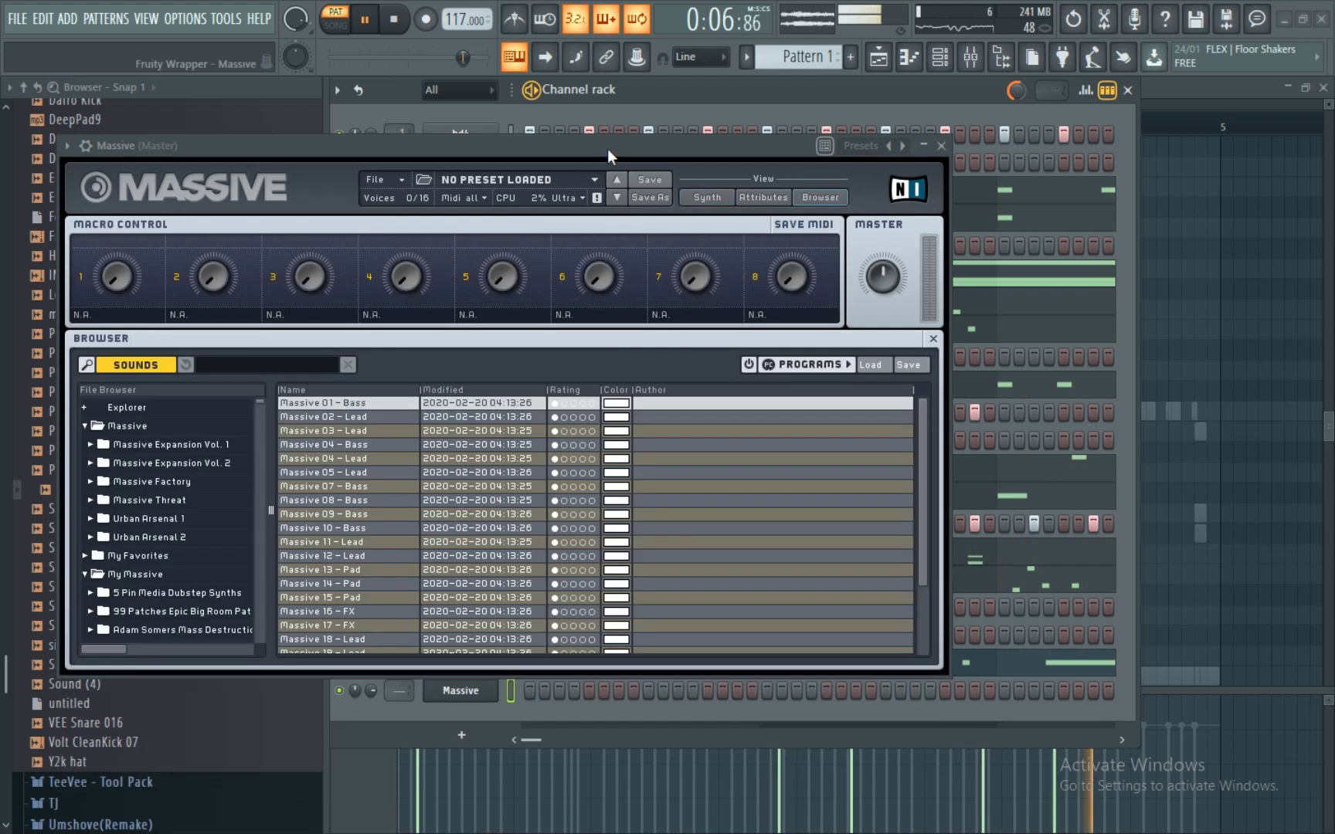
pyautogui.moveTo(700, 150); pyautogui.dragTo(794, 153)
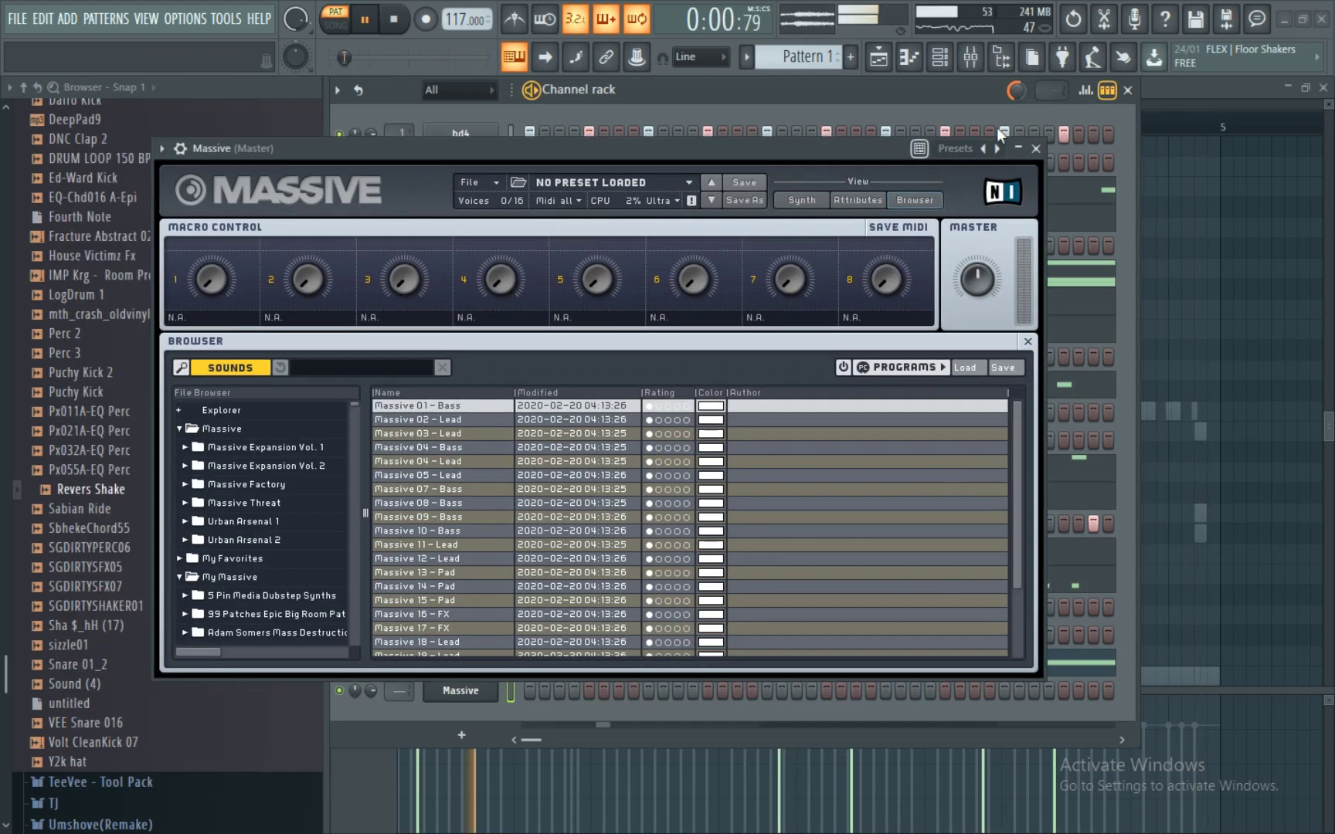
pyautogui.click(1034, 148)
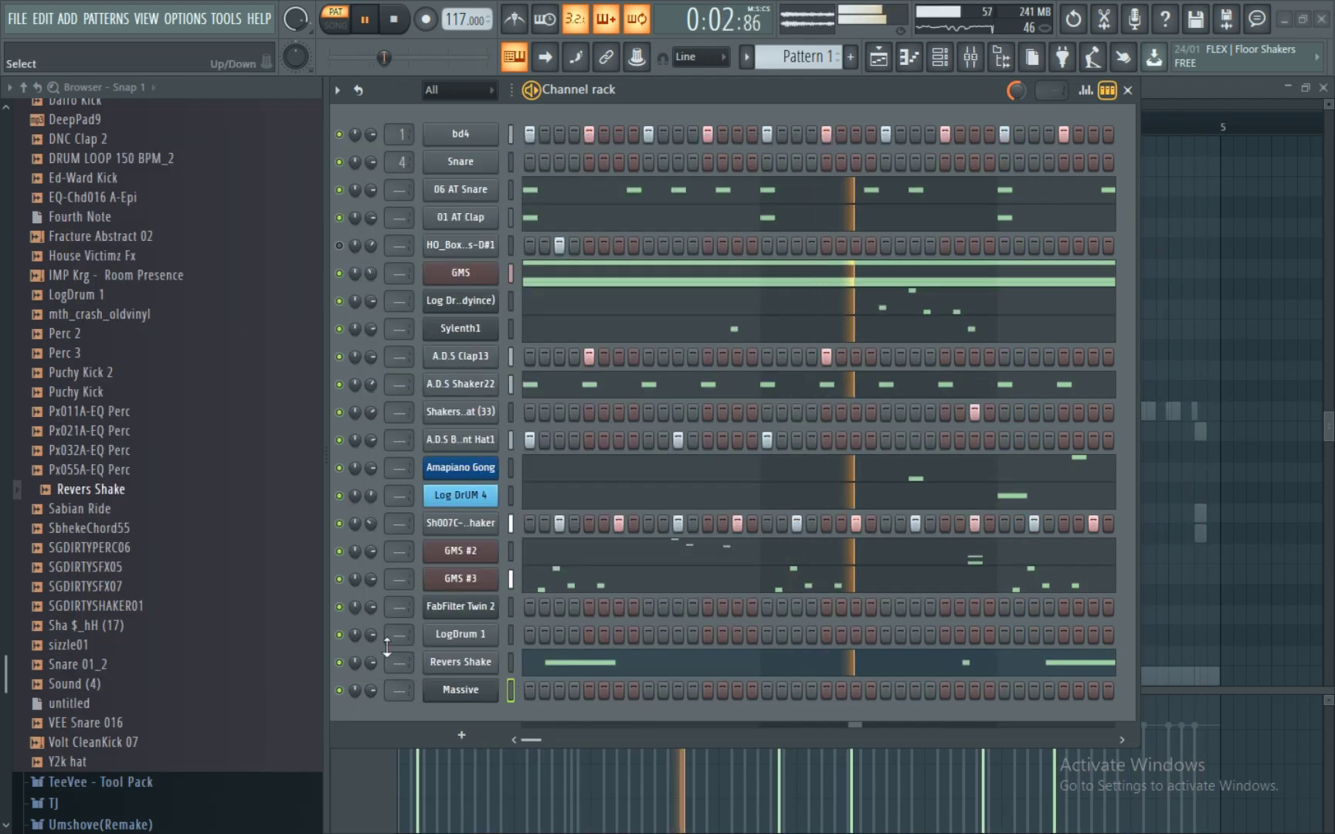
# - Add the sizzle01 sample as a new channel and enable its hit on the fifth step of bar 3
pyautogui.moveTo(379, 665); pyautogui.dragTo(675, 724)
pyautogui.click(155, 665)
pyautogui.click(153, 648)
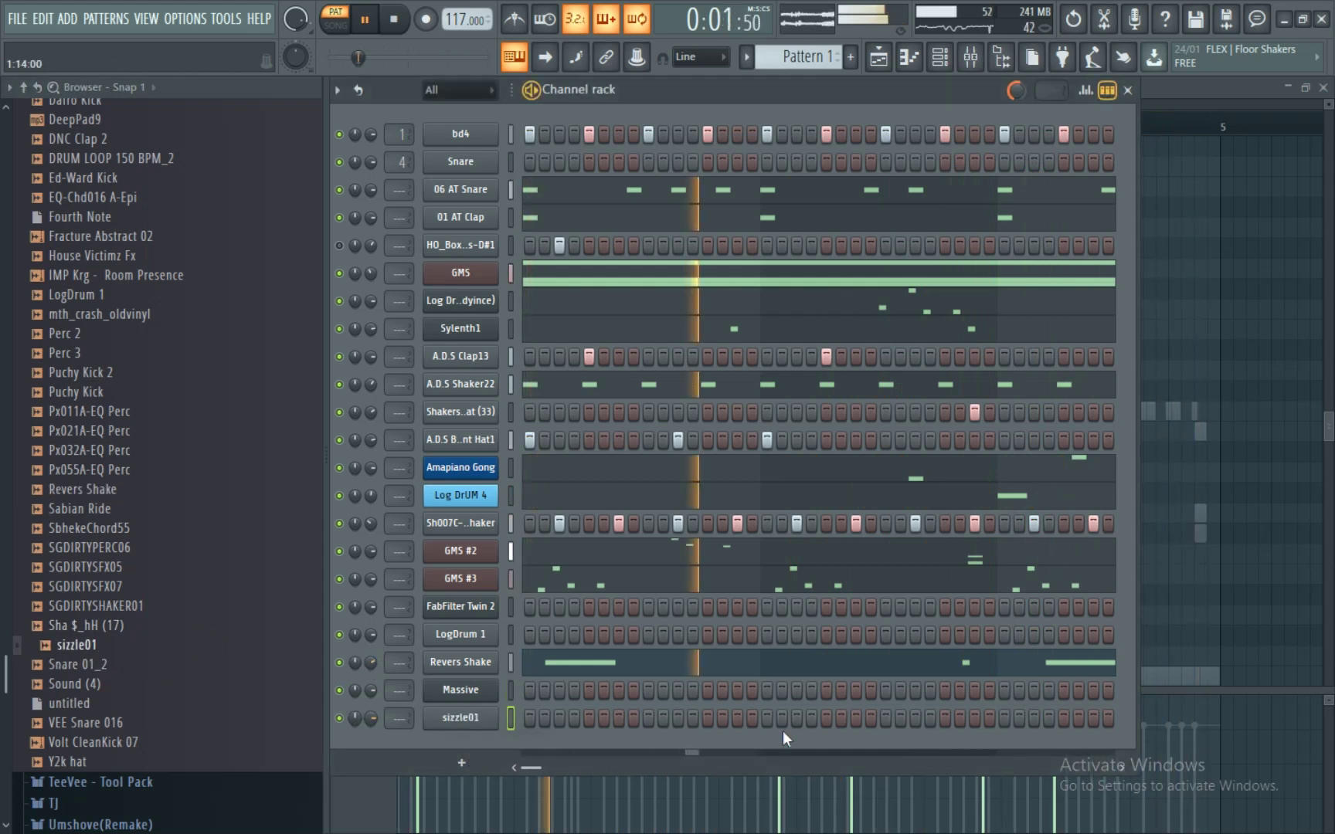
pyautogui.click(1059, 723)
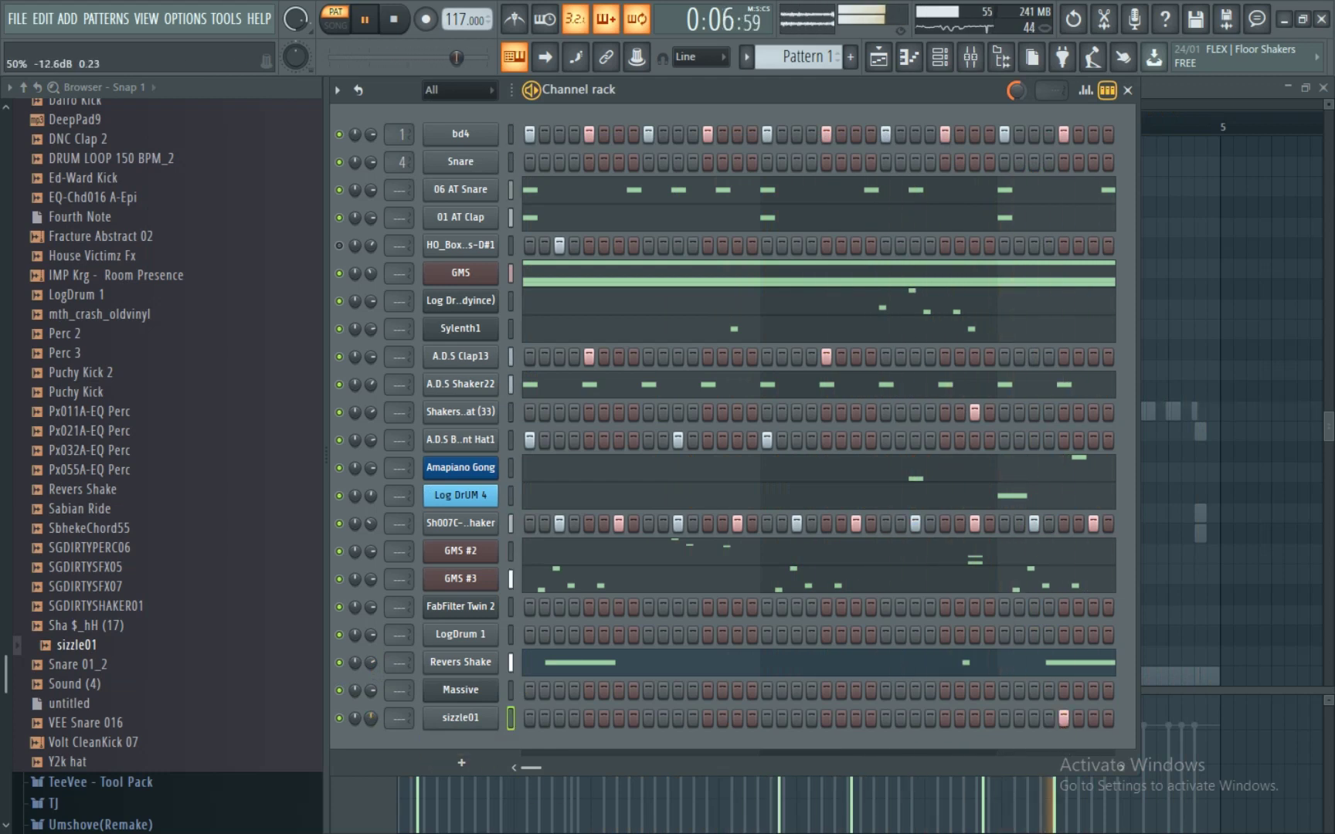
# - Audition Volt CleanKick 07 and Y2k hat, stop playback and add IMP Krg - Room Presence as a new channel
pyautogui.click(146, 746)
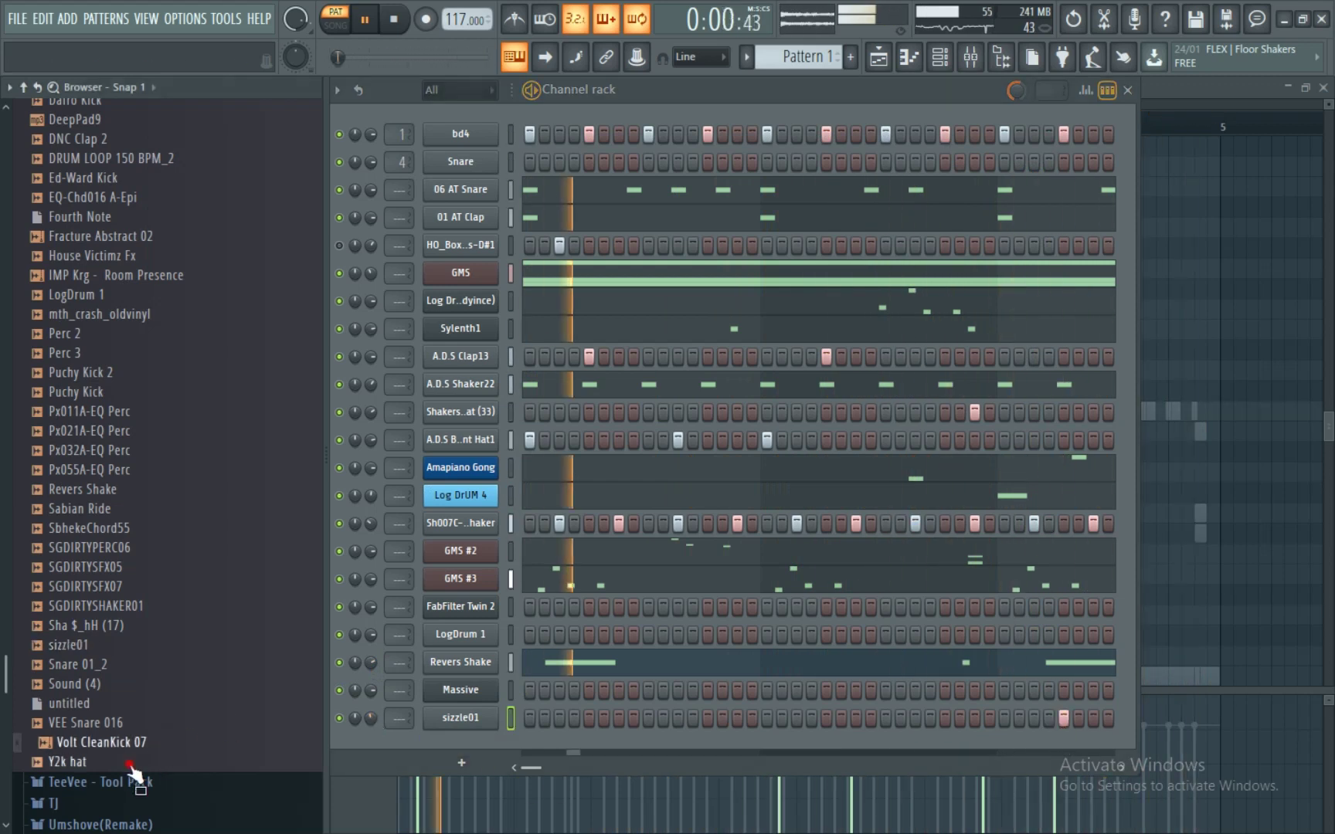
pyautogui.click(130, 763)
pyautogui.press('space')
pyautogui.moveTo(132, 723); pyautogui.dragTo(122, 680)
pyautogui.moveTo(97, 614); pyautogui.dragTo(119, 732)
pyautogui.moveTo(82, 380); pyautogui.dragTo(114, 283)
pyautogui.moveTo(415, 706); pyautogui.dragTo(342, 259)
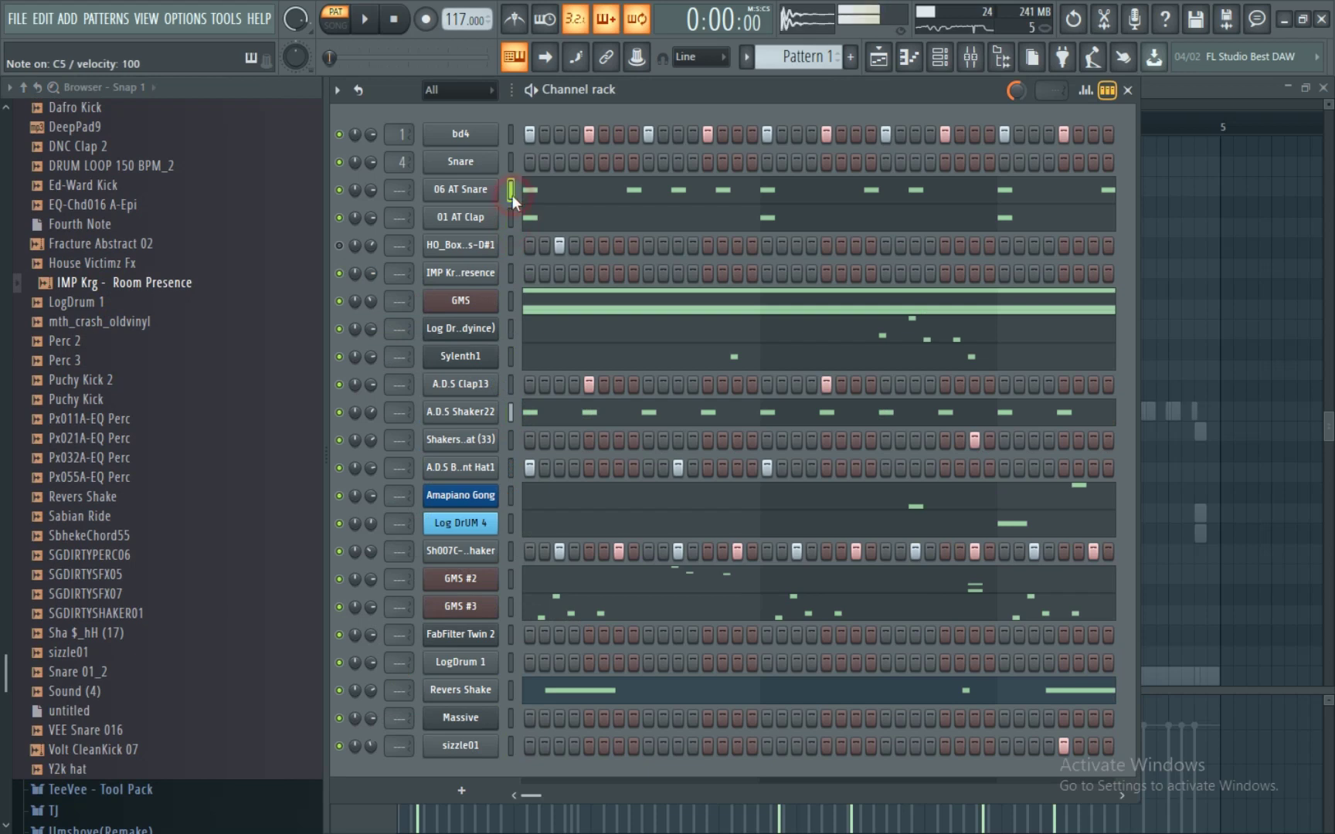
# - Play the pattern, audition the IMP Krg - Room Presence channel and restart playback with further steps in view
pyautogui.press('space')
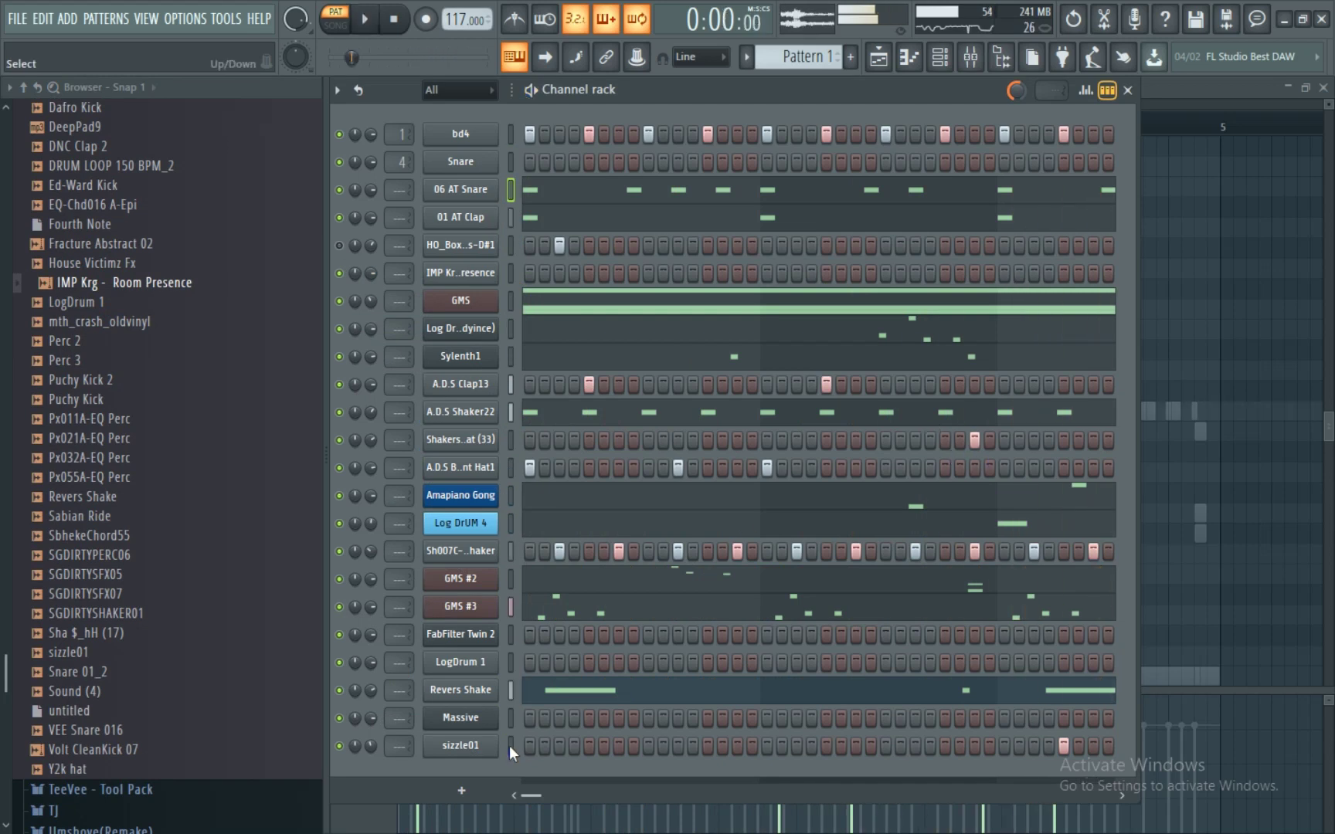
pyautogui.press('q')
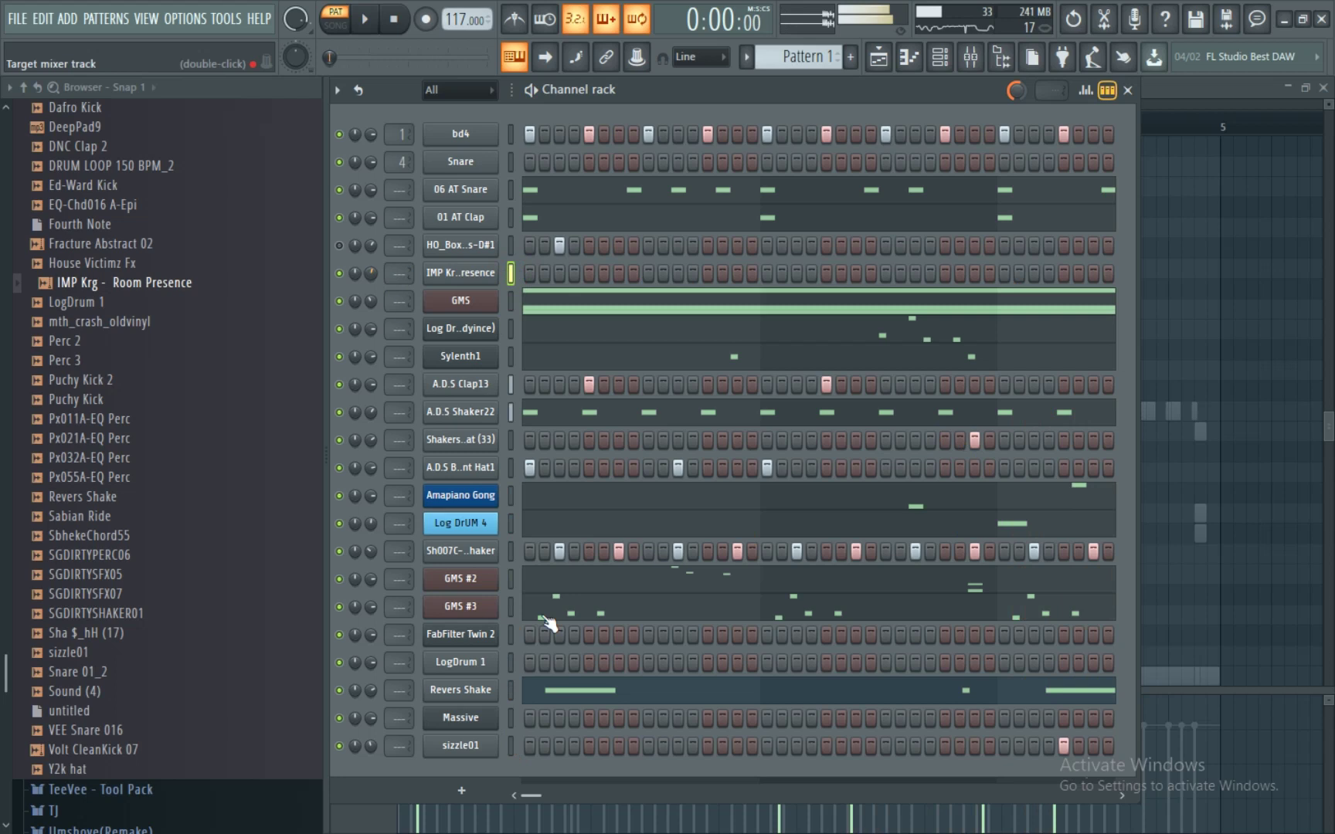
pyautogui.moveTo(526, 798)
pyautogui.mouseDown()
pyautogui.moveTo(552, 801)
pyautogui.moveTo(532, 799)
pyautogui.mouseUp()
pyautogui.press('space')
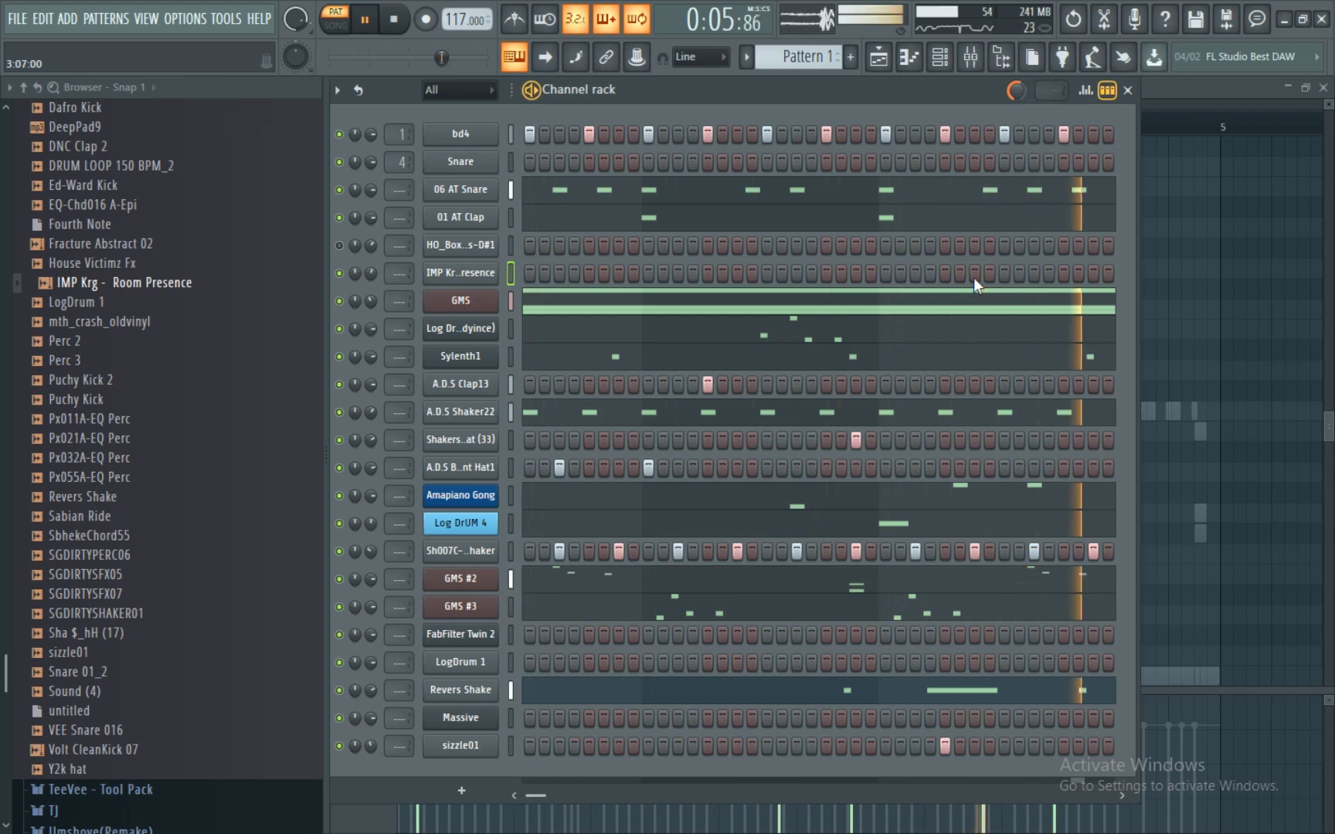
pyautogui.press('space')
pyautogui.press('space')
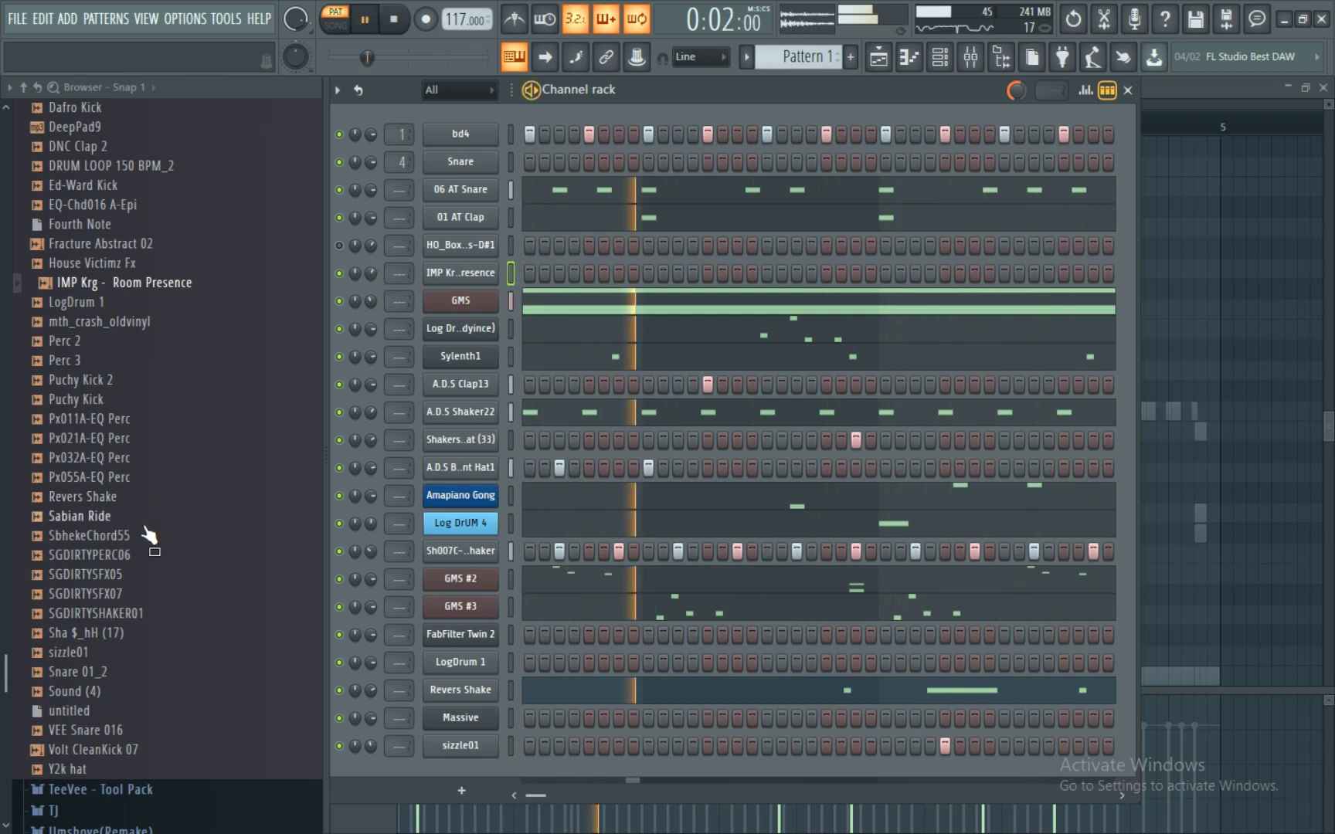
# - Audition SGDIRTYSFX05, Px055A-EQ Perc and neighbouring samples against the playing pattern
pyautogui.click(128, 611)
pyautogui.click(127, 593)
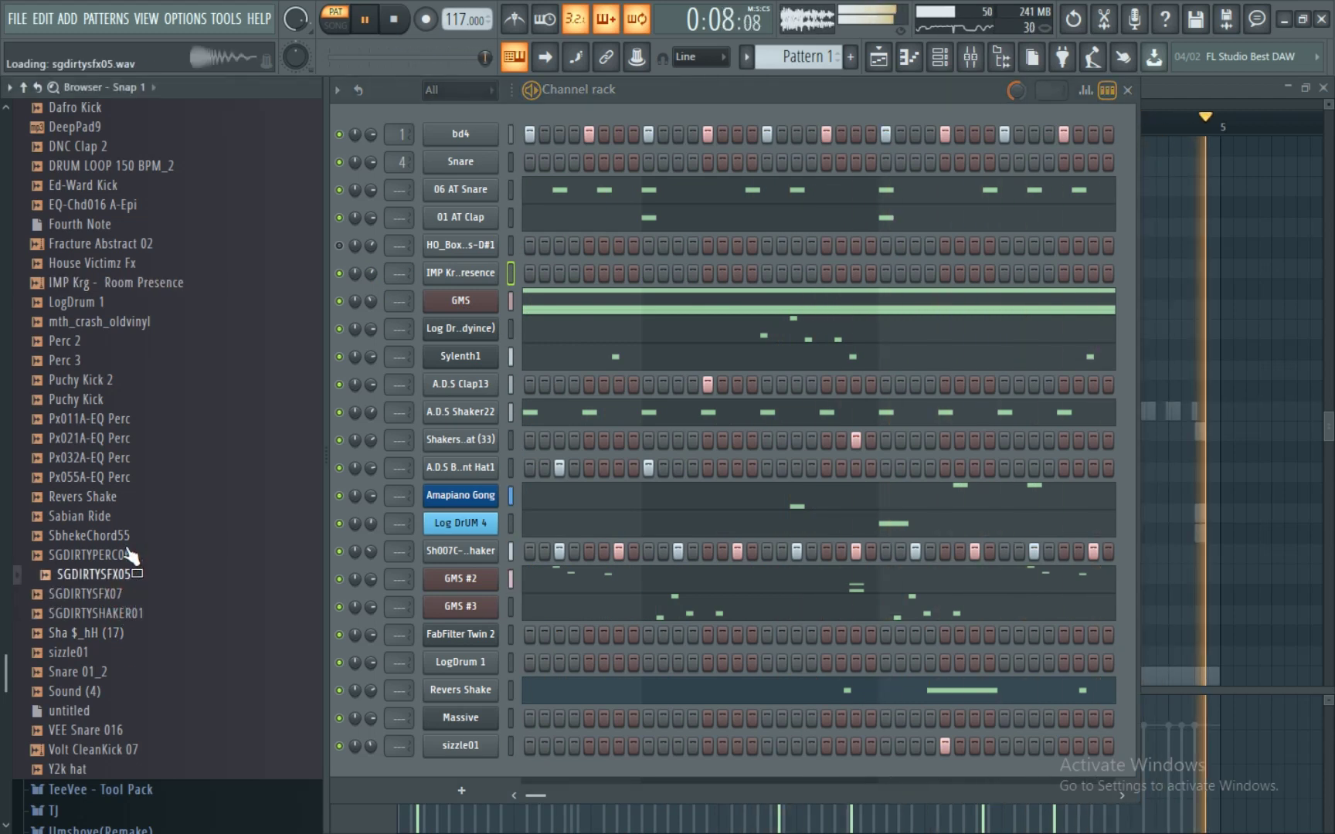
pyautogui.click(118, 475)
pyautogui.click(113, 476)
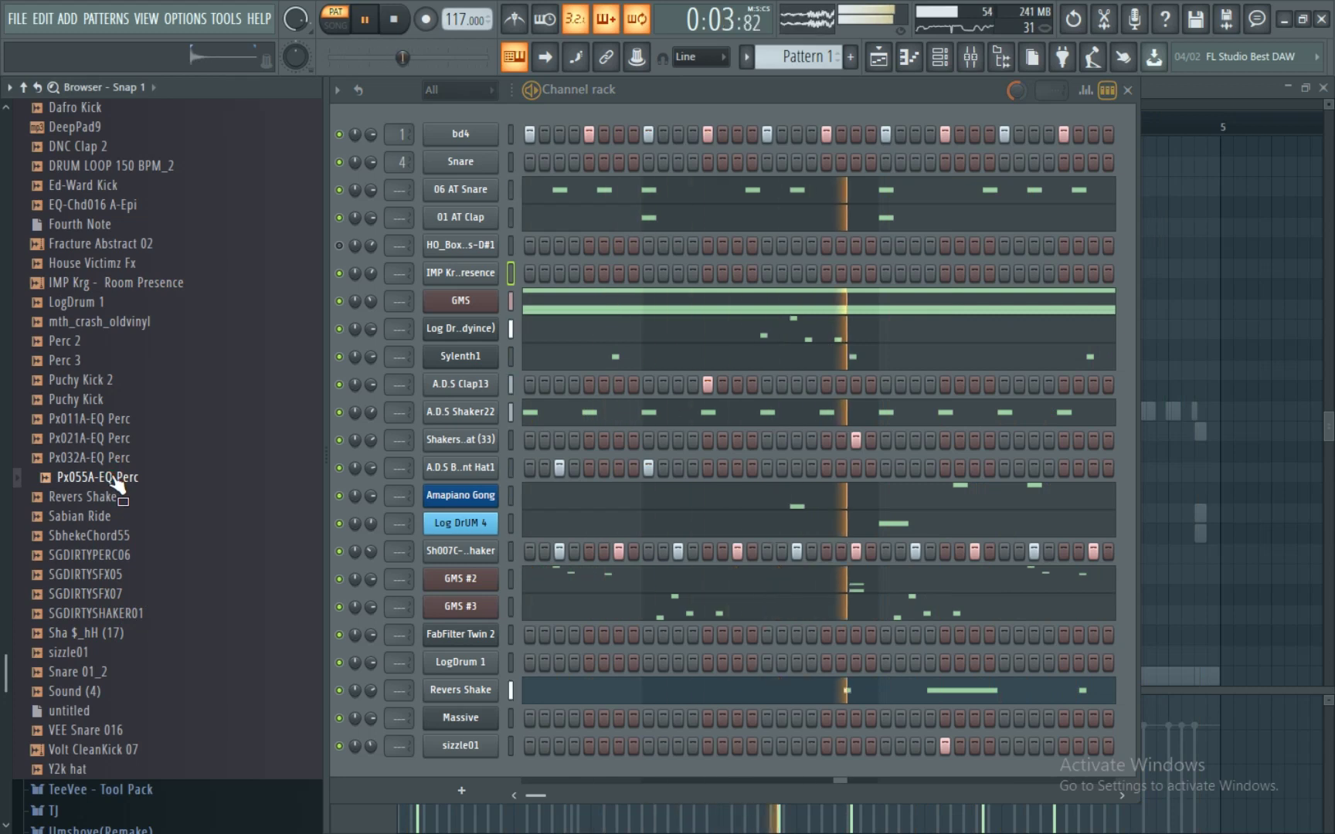
pyautogui.scroll(-2, 124, 463)
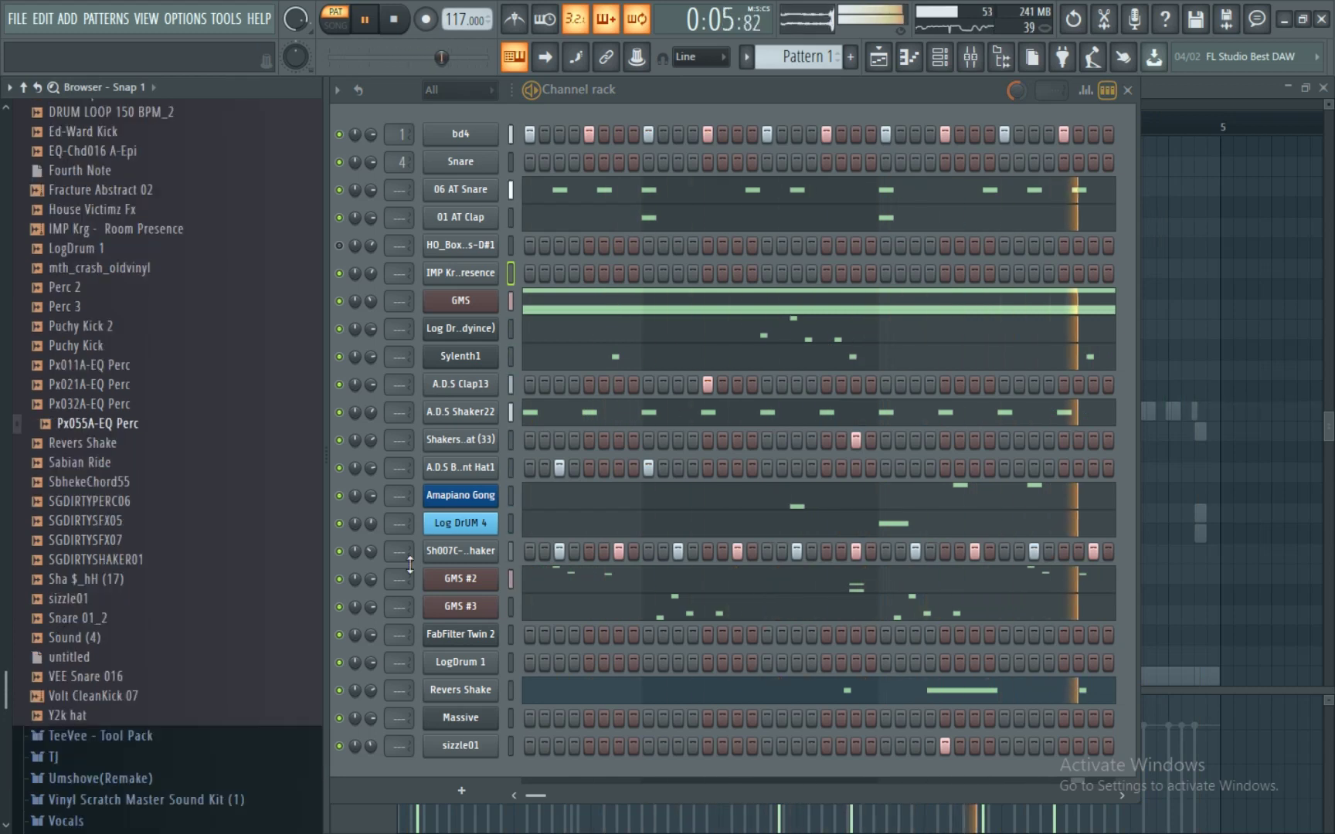
pyautogui.click(507, 720)
pyautogui.rightClick(473, 720)
pyautogui.rightClick(501, 718)
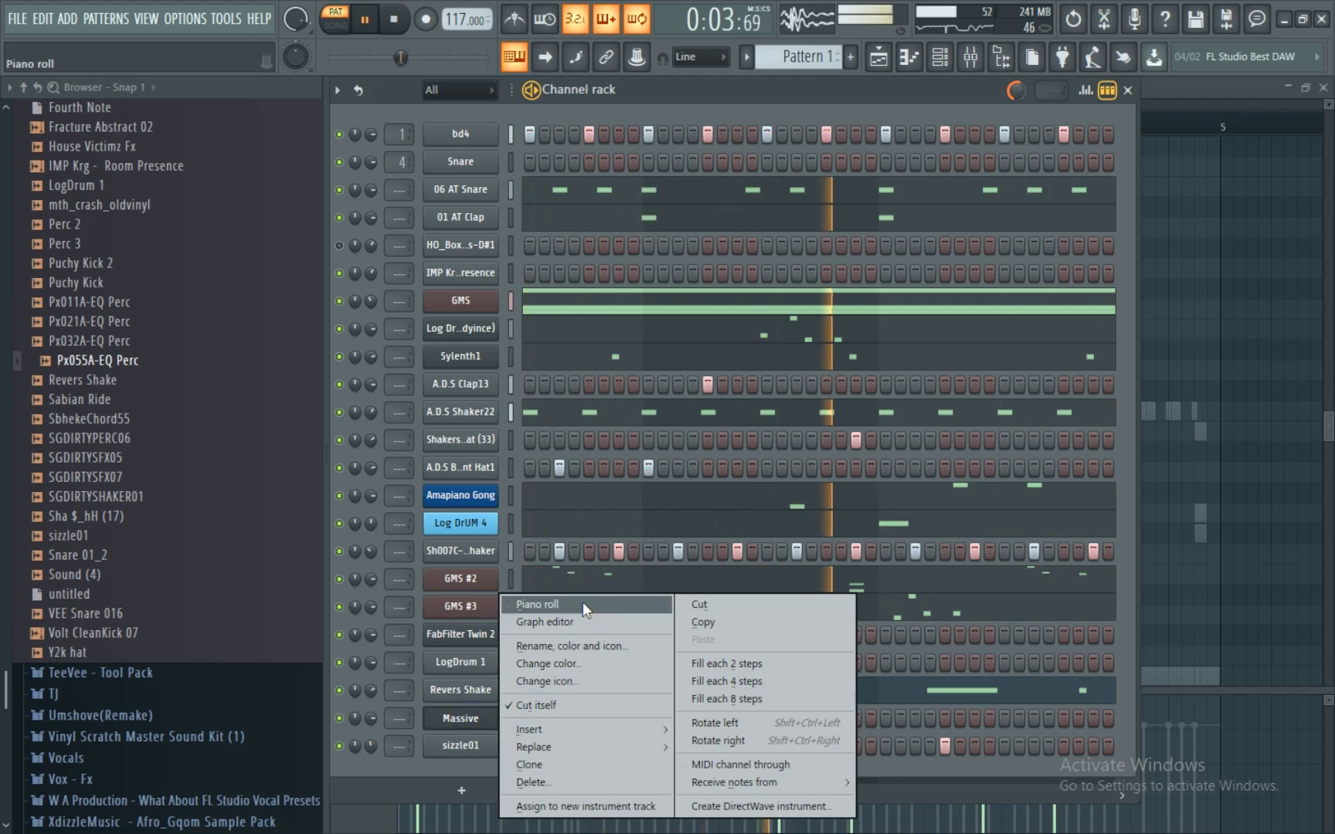
pyautogui.click(583, 603)
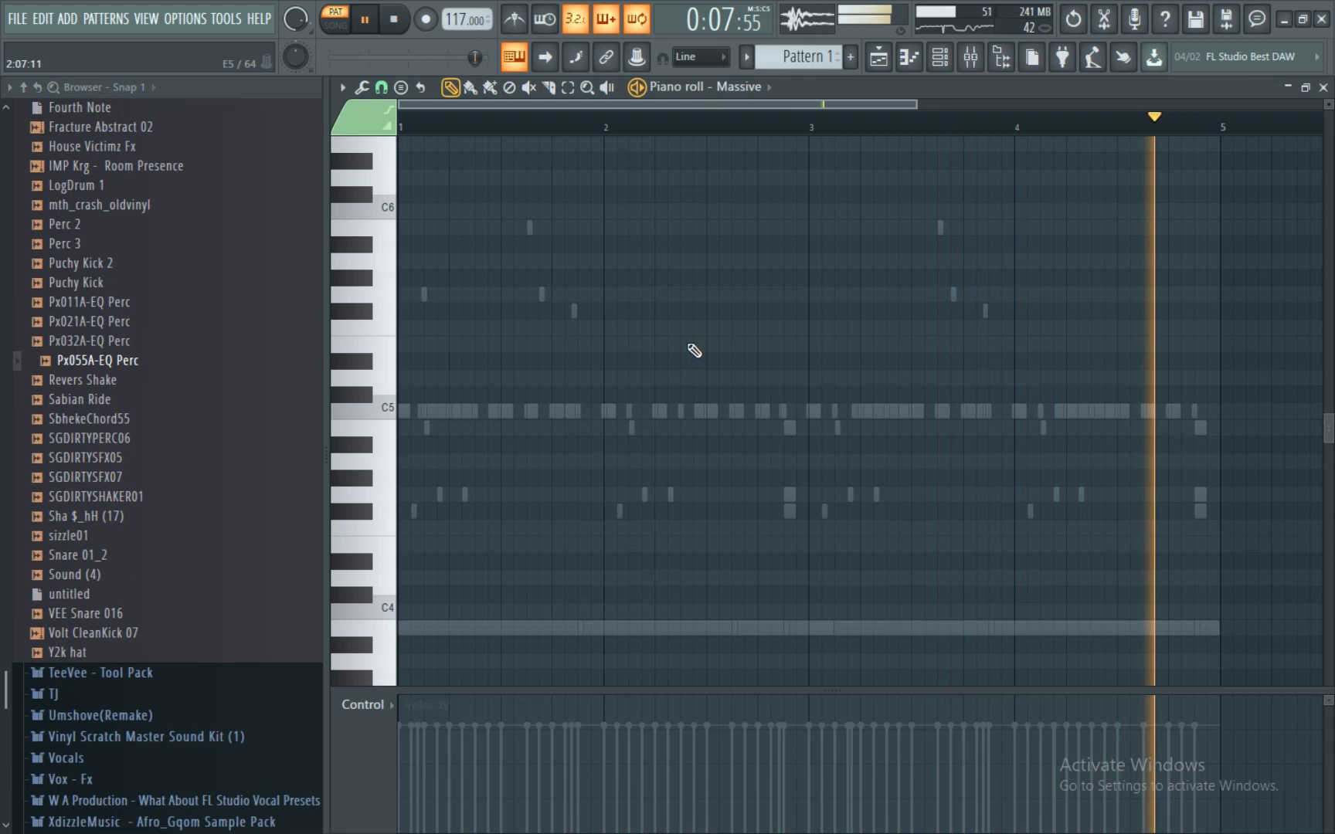
pyautogui.click(939, 56)
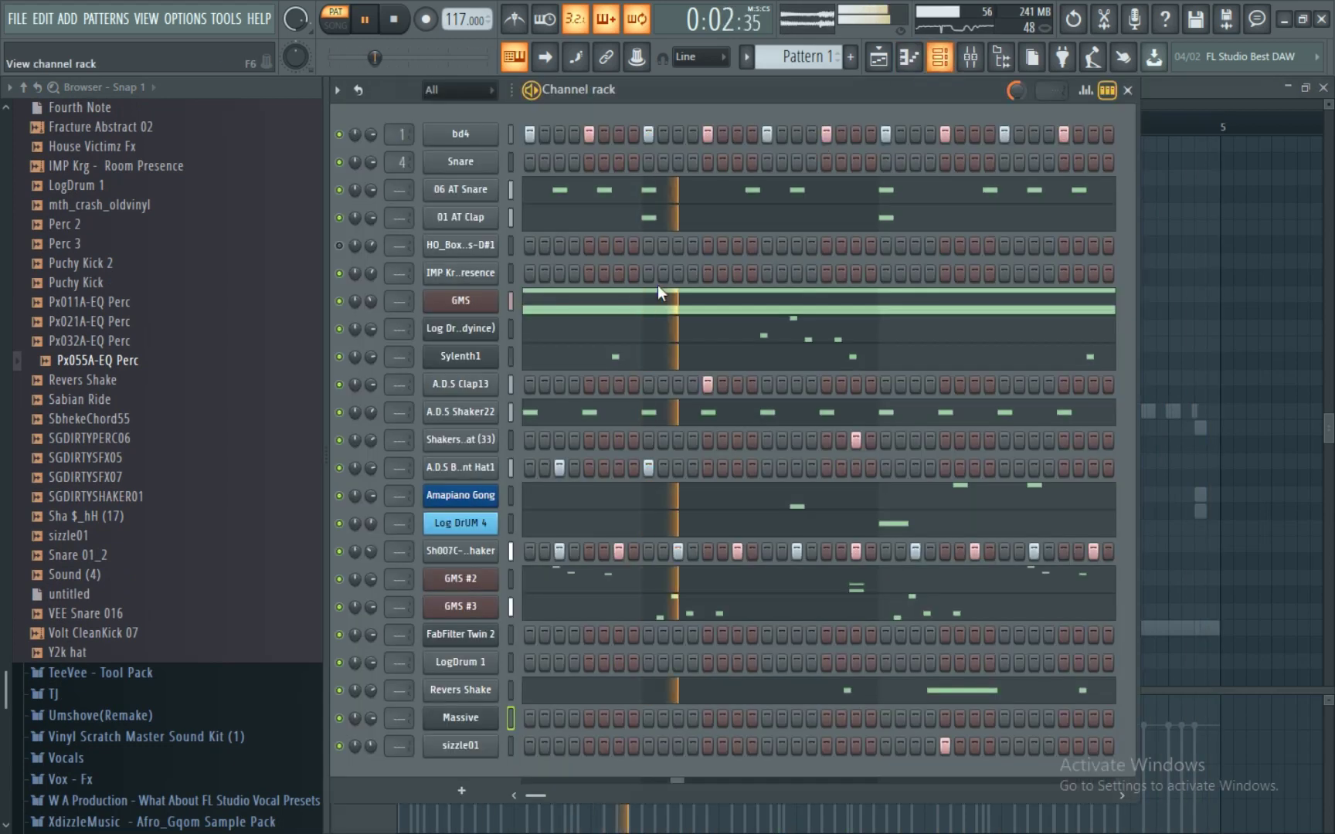
# - Stop playback, reopen Massive and look through the sound folders in its file browser
pyautogui.press('space')
pyautogui.click(485, 720)
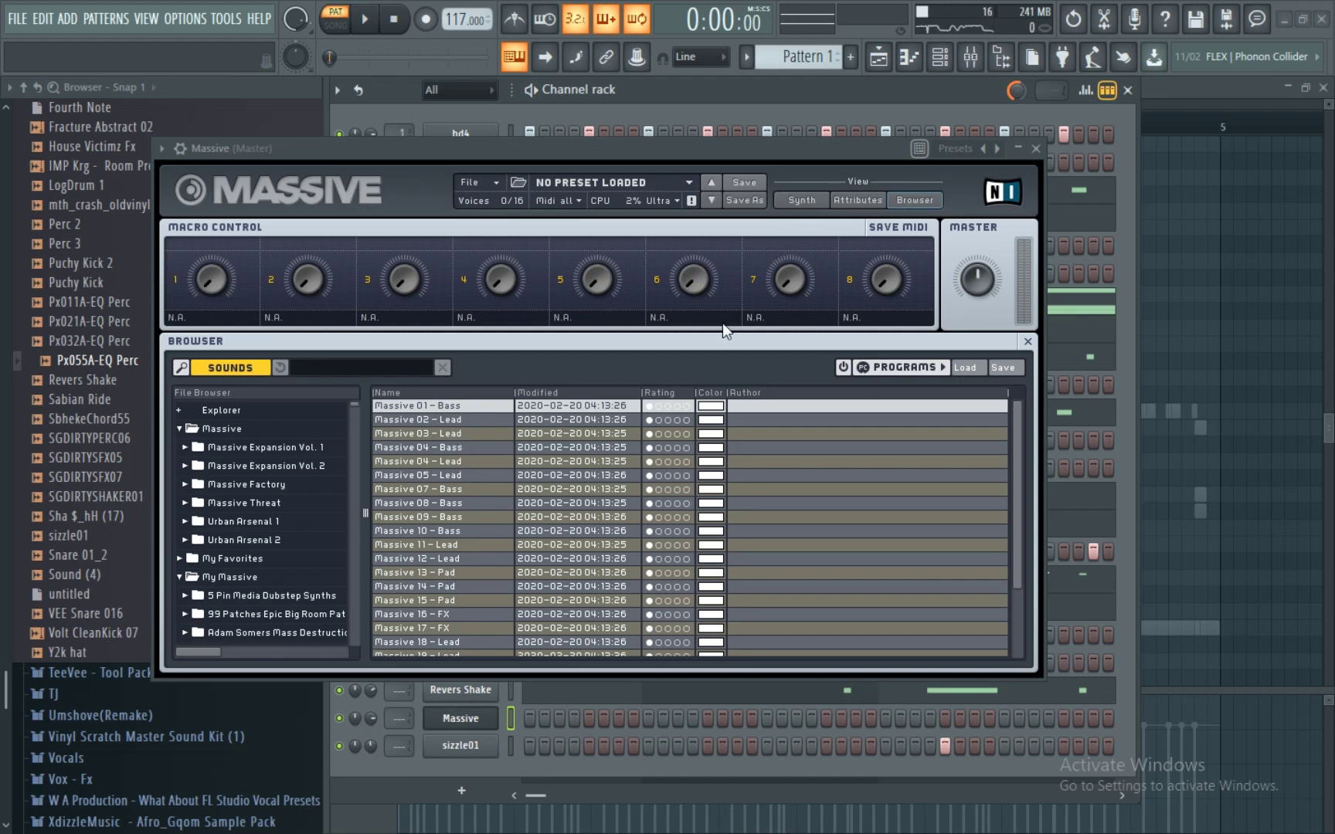
pyautogui.scroll(-10, 354, 413)
pyautogui.moveTo(355, 445); pyautogui.dragTo(584, 289)
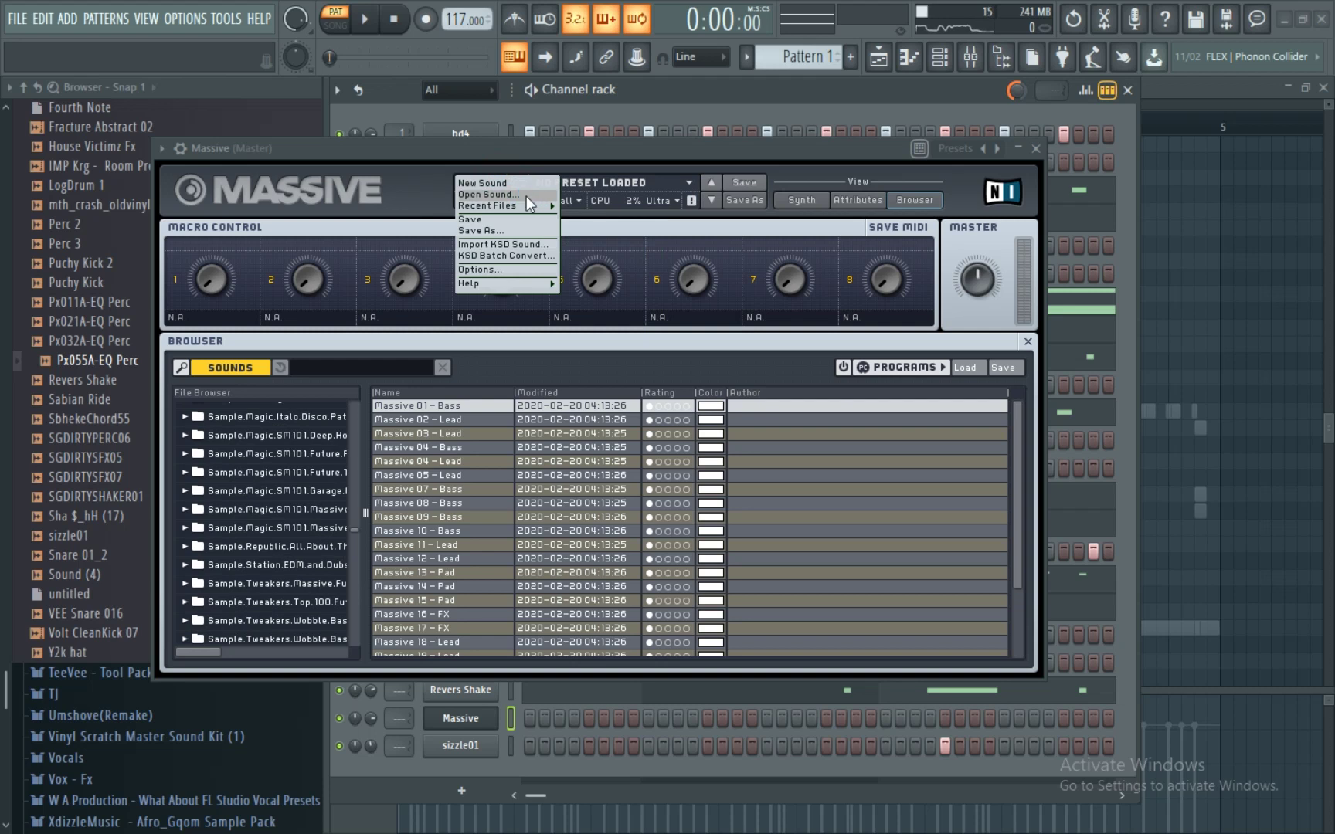
# - Load the sound file Slang-Beatz MTC008 Chord.nmsv into Massive and close the plug-in window
pyautogui.click(525, 195)
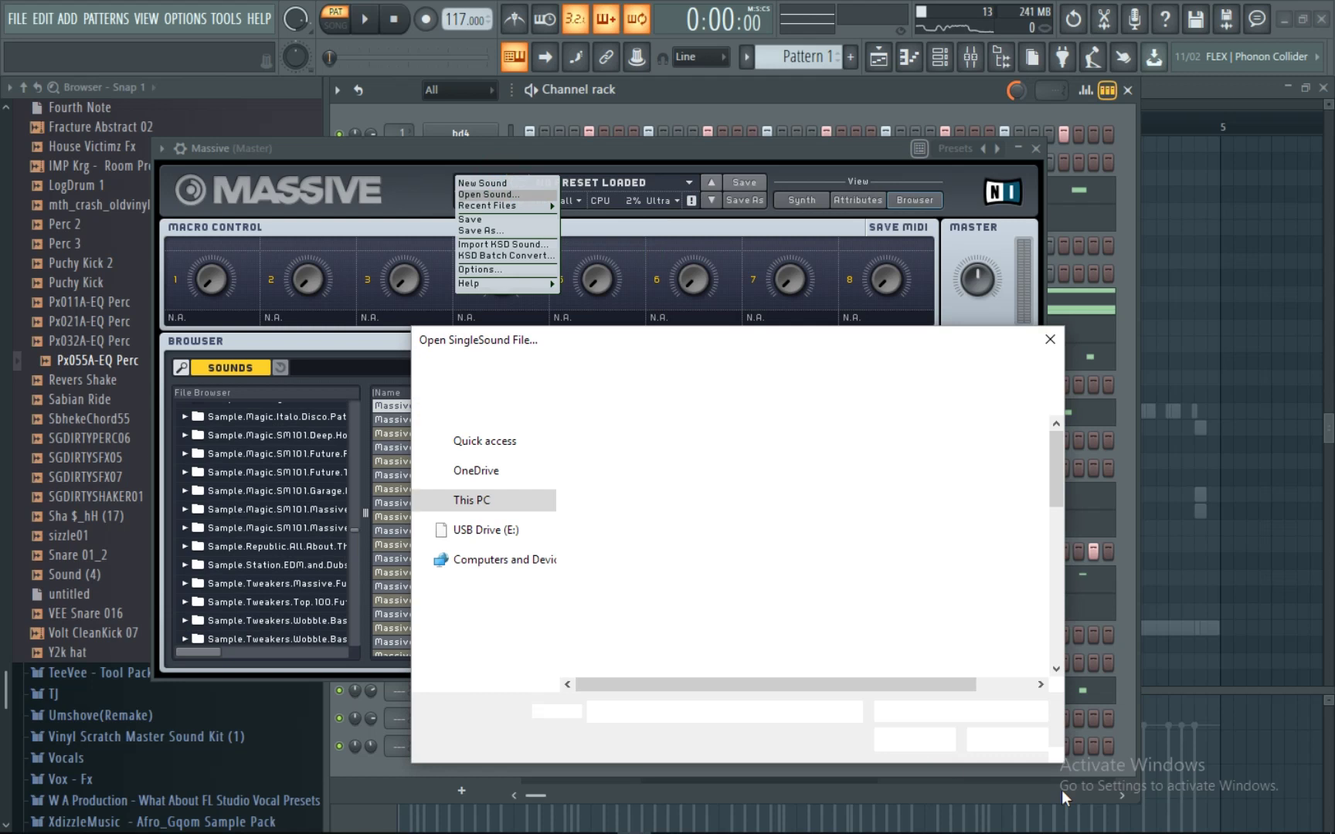
pyautogui.scroll(-2, 704, 595)
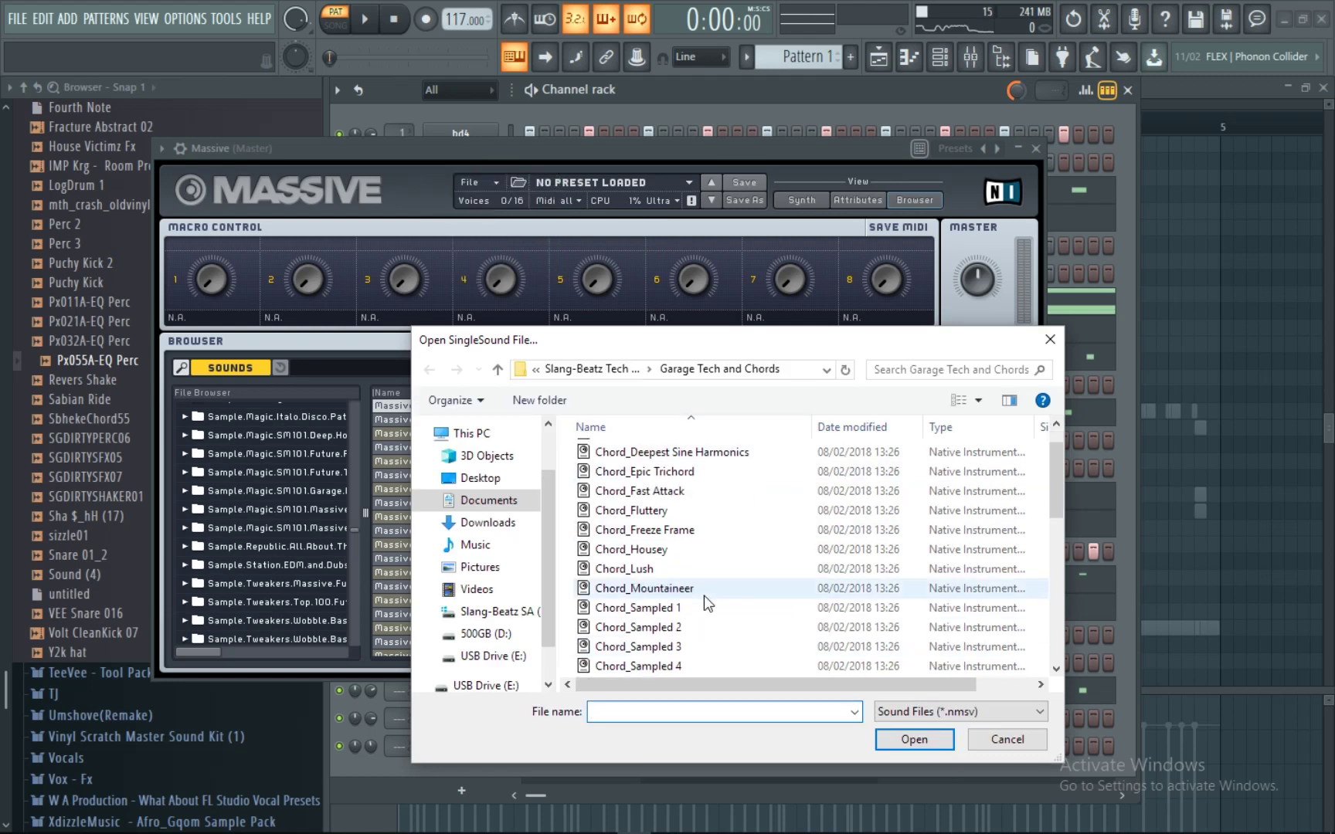
pyautogui.scroll(-3, 692, 487)
pyautogui.scroll(2, 678, 468)
pyautogui.scroll(3, 677, 470)
pyautogui.scroll(-5, 679, 467)
pyautogui.write('sla')
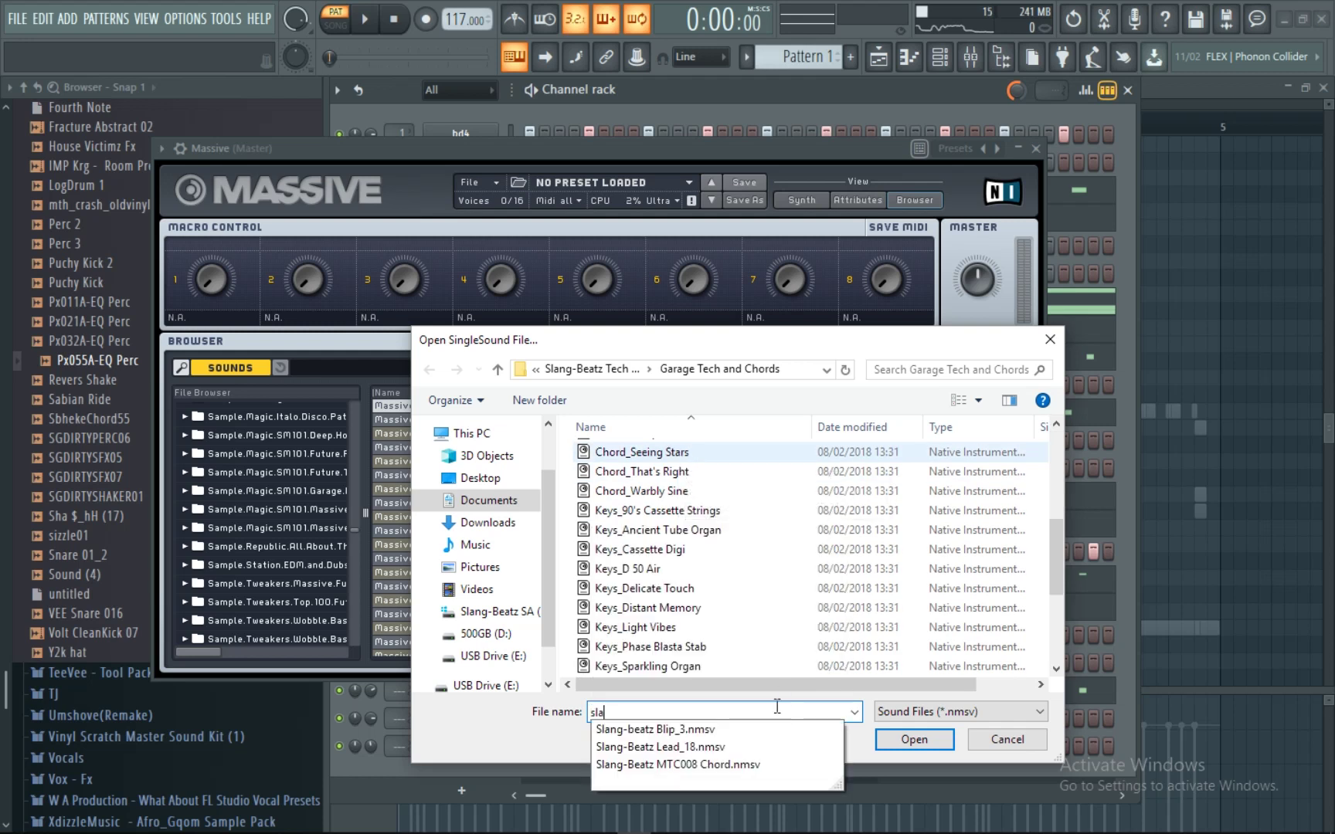
pyautogui.click(744, 764)
pyautogui.click(898, 736)
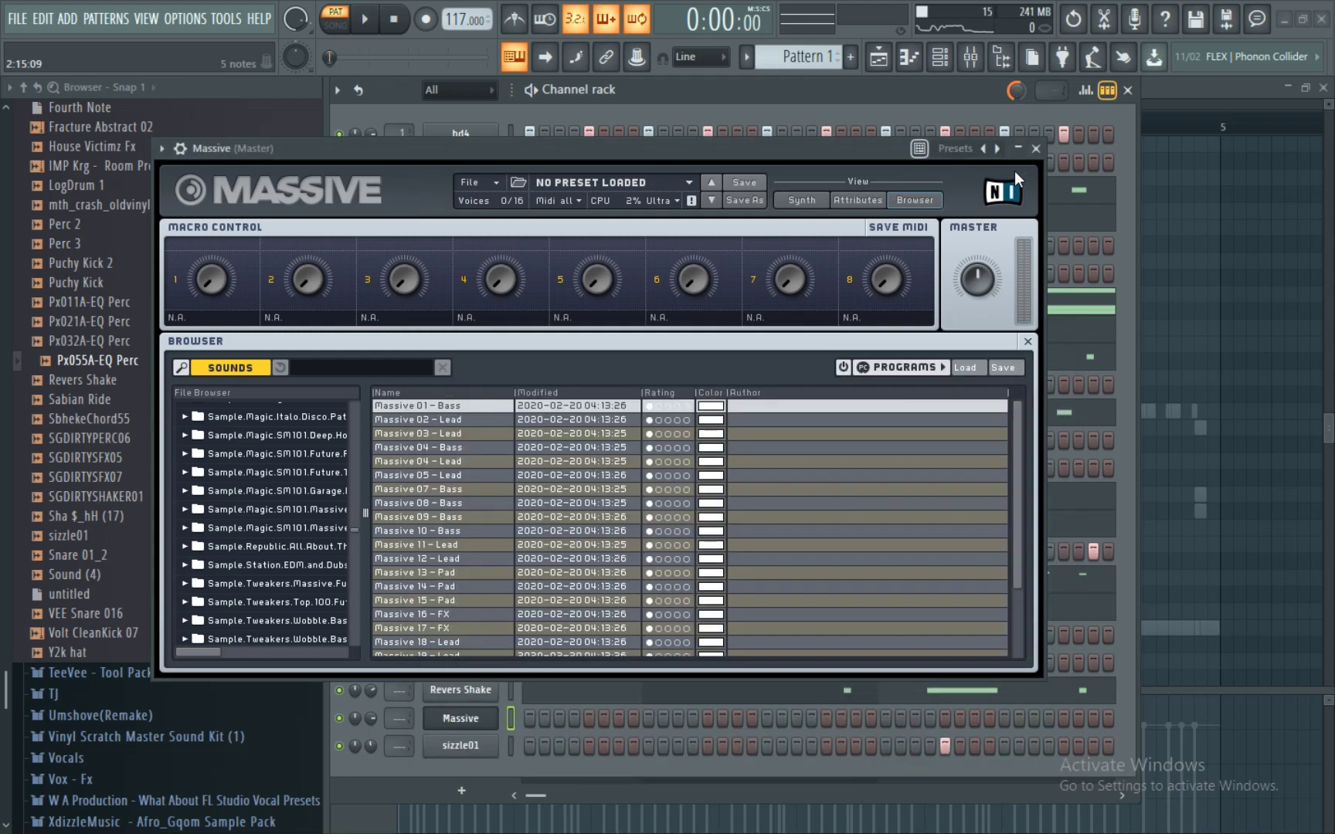
pyautogui.click(1037, 150)
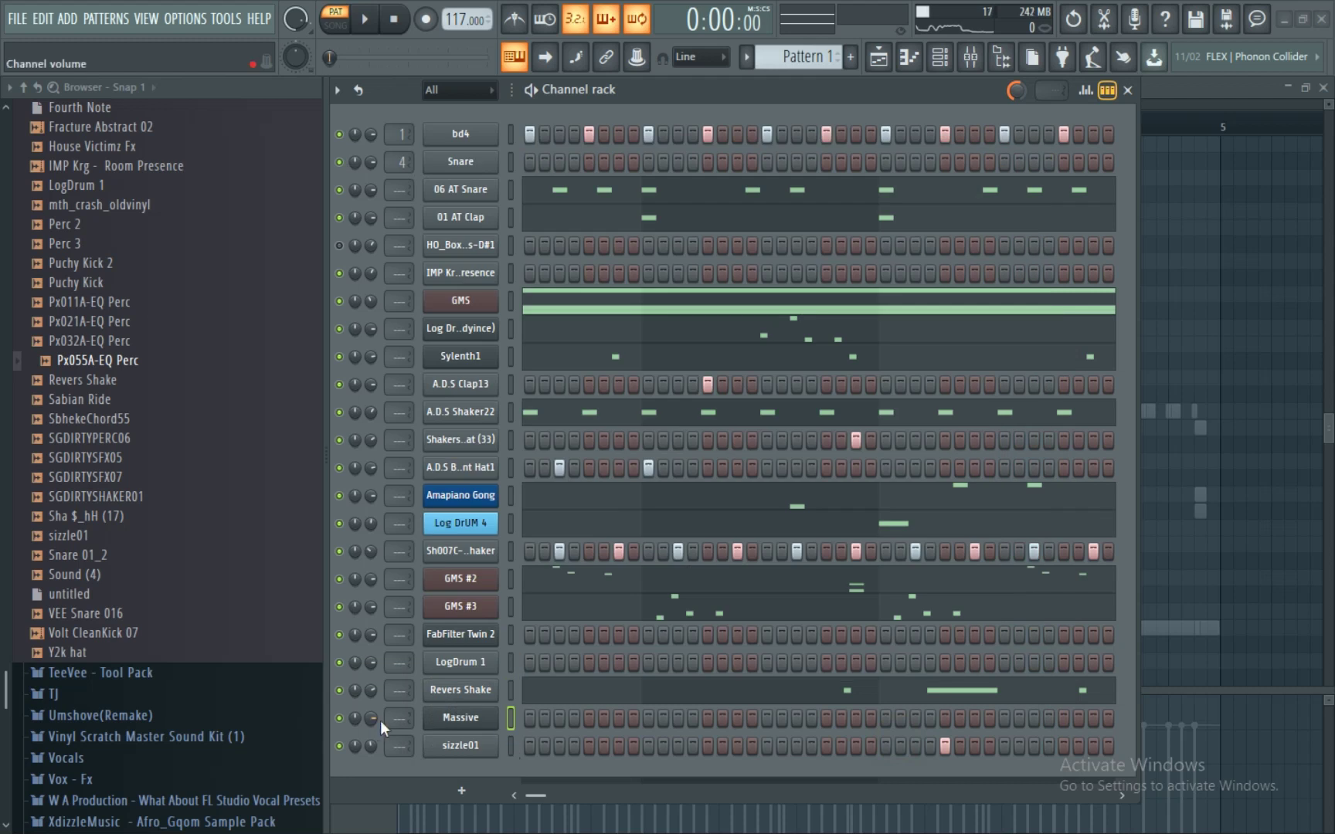
# - Audition a few notes of the Massive chord sound, solo the GMS channel and start playback
pyautogui.press('b')
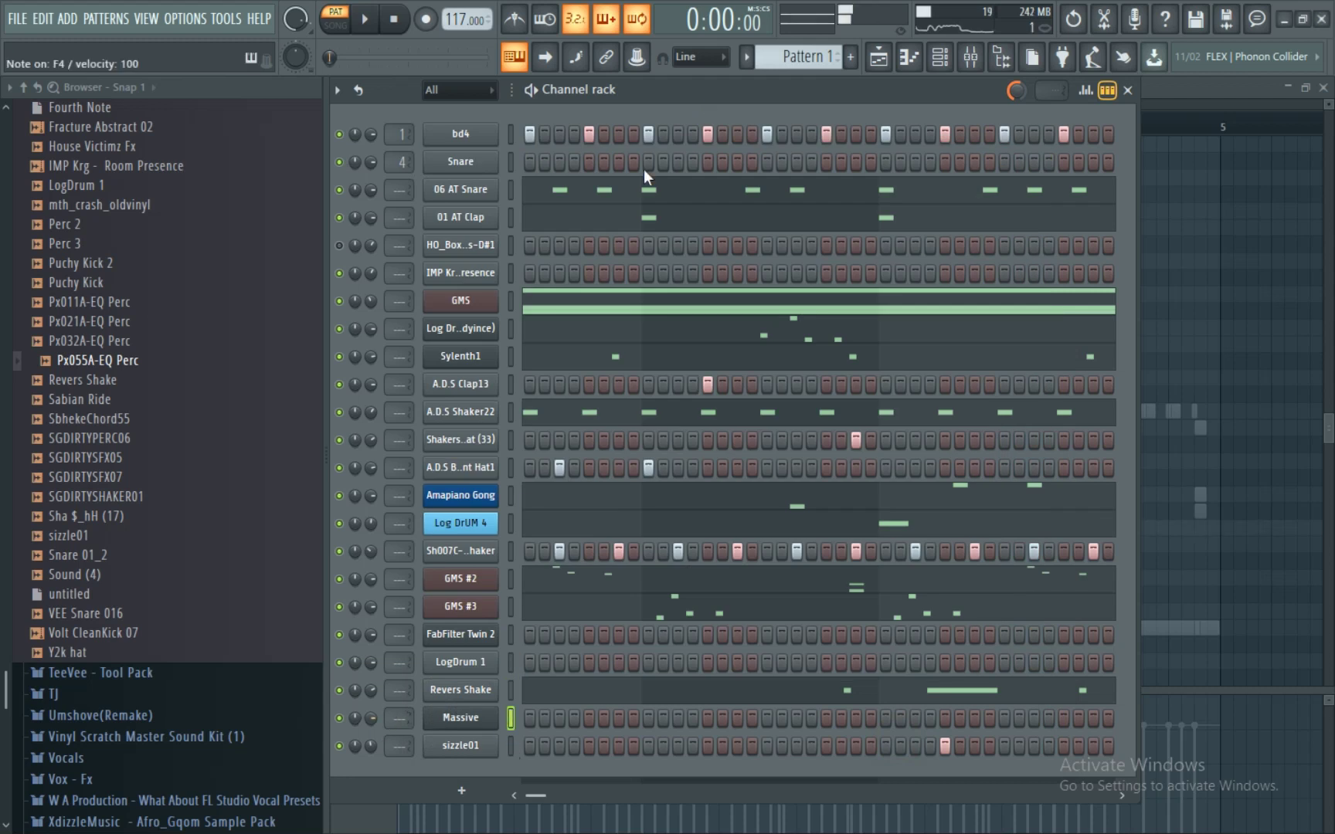
pyautogui.press('v')
pyautogui.press('b')
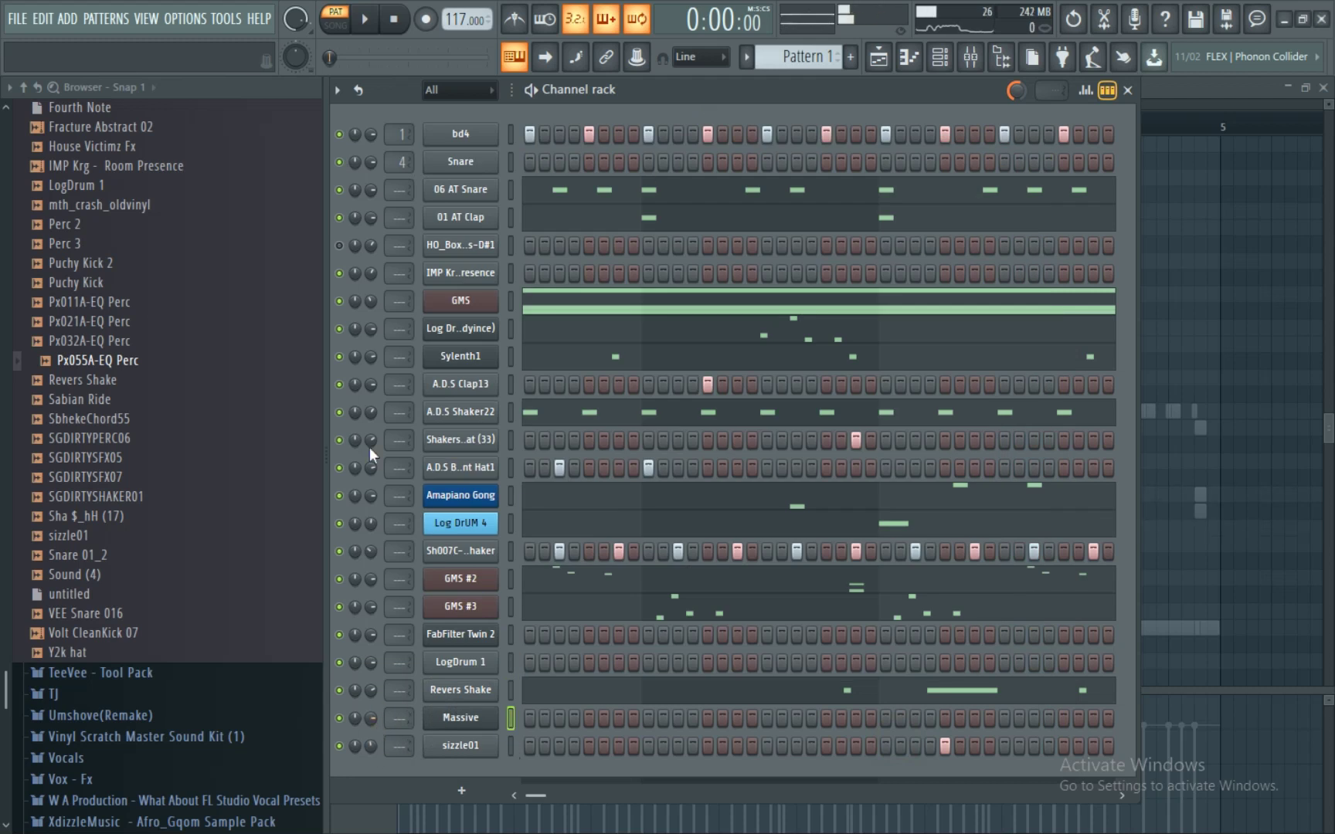
pyautogui.rightClick(339, 302)
pyautogui.click(344, 307)
pyautogui.press('space')
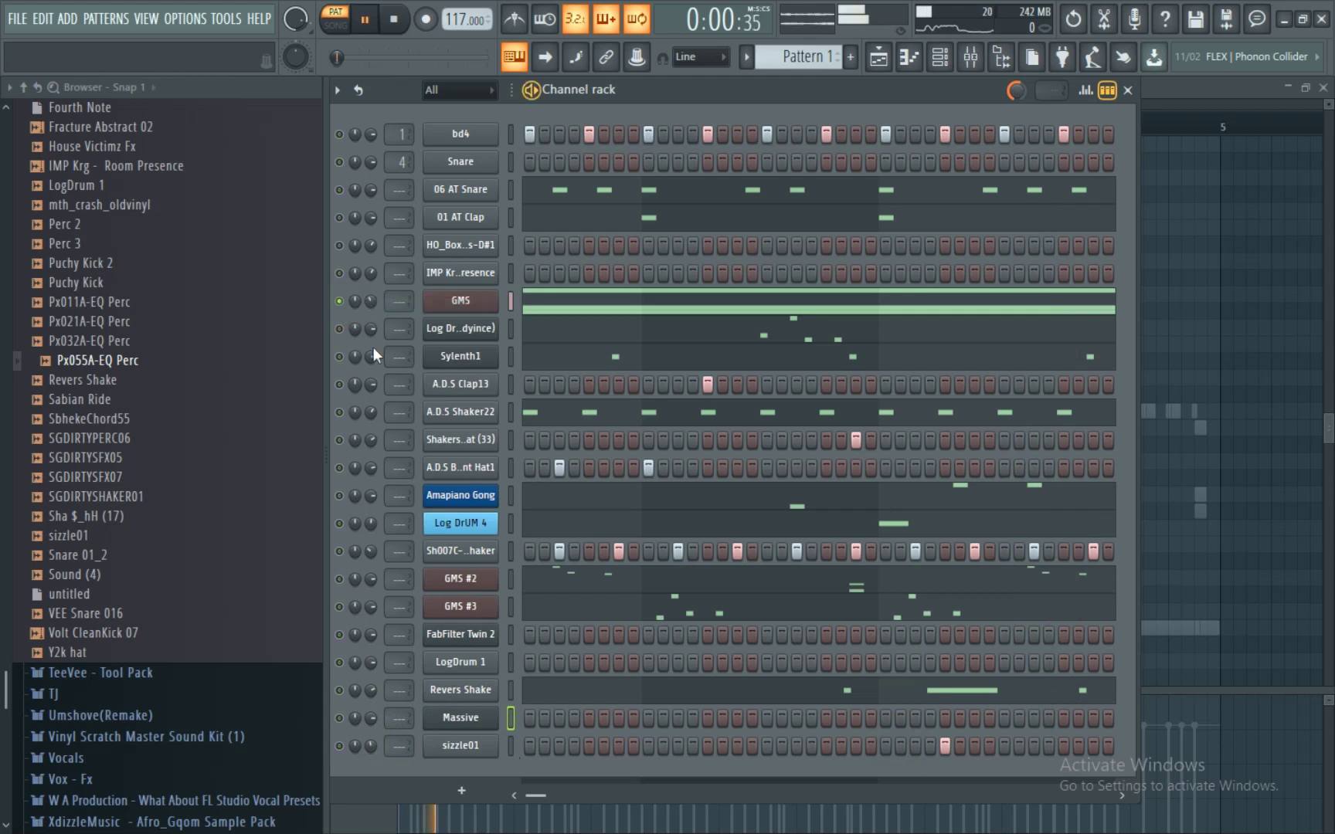
# - Unmute the Massive and Sylenth1 channels so they play alongside GMS
pyautogui.rightClick(461, 717)
pyautogui.click(441, 604)
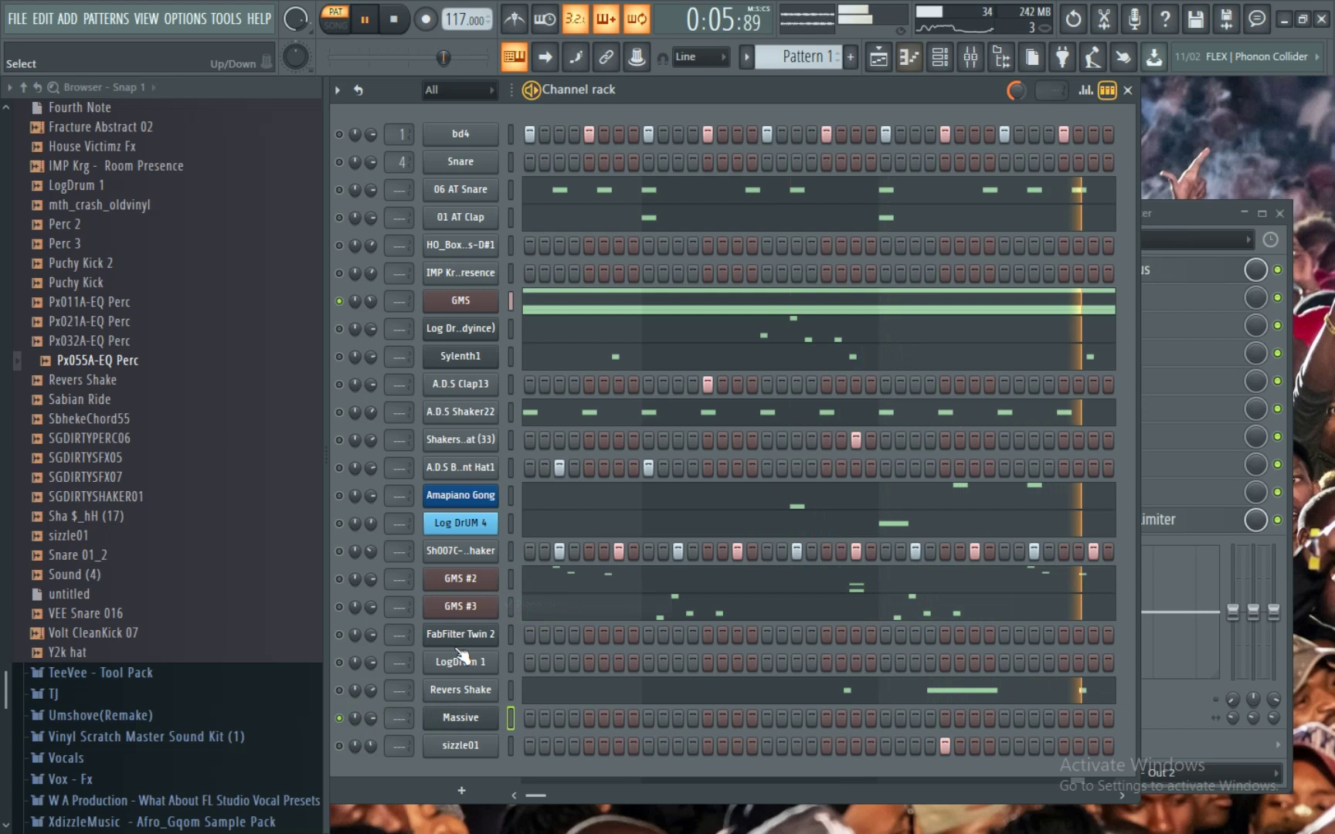
pyautogui.rightClick(506, 584)
pyautogui.click(461, 523)
pyautogui.click(743, 190)
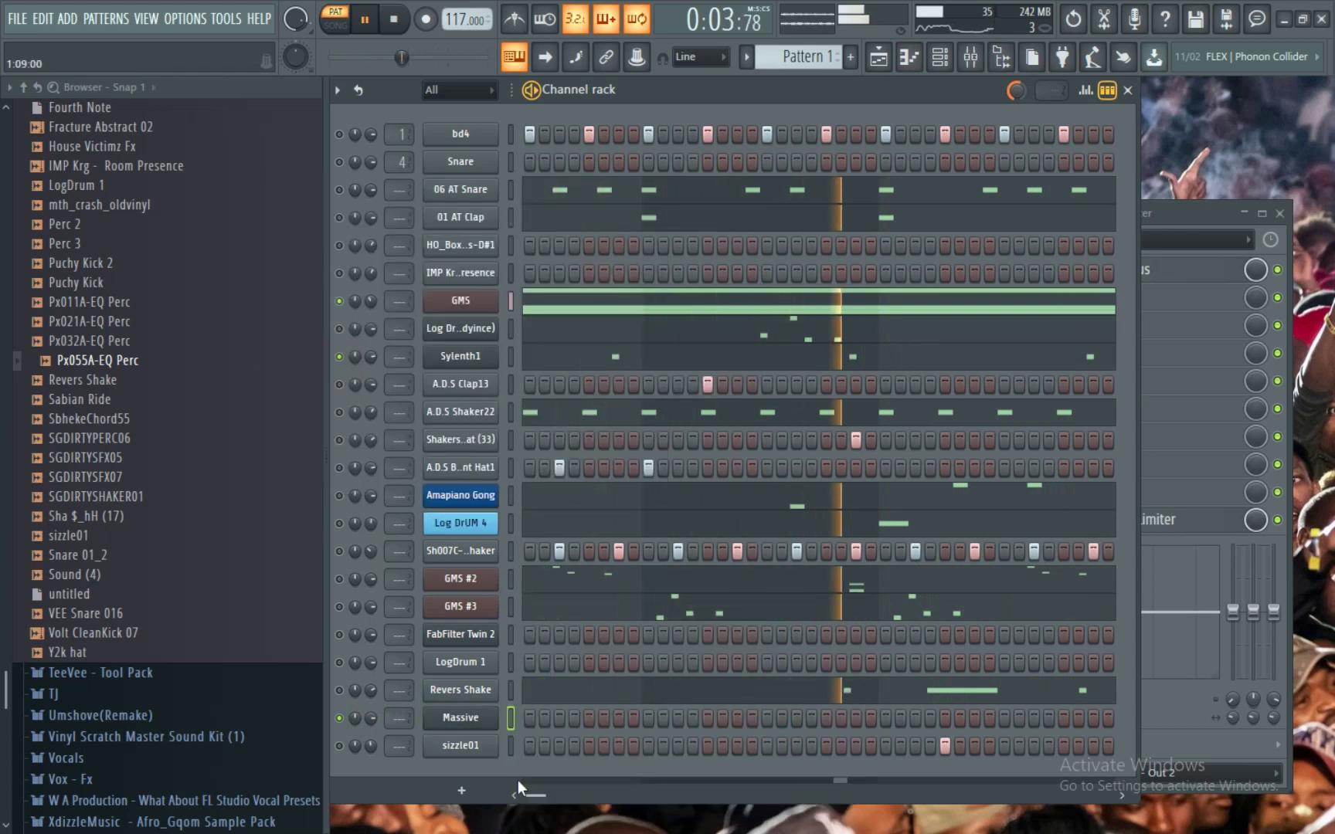
# - Open the Massive piano roll, stack B3, G3 and F#3 notes at 3:07:00 over the ghost chord and play it back
pyautogui.rightClick(494, 718)
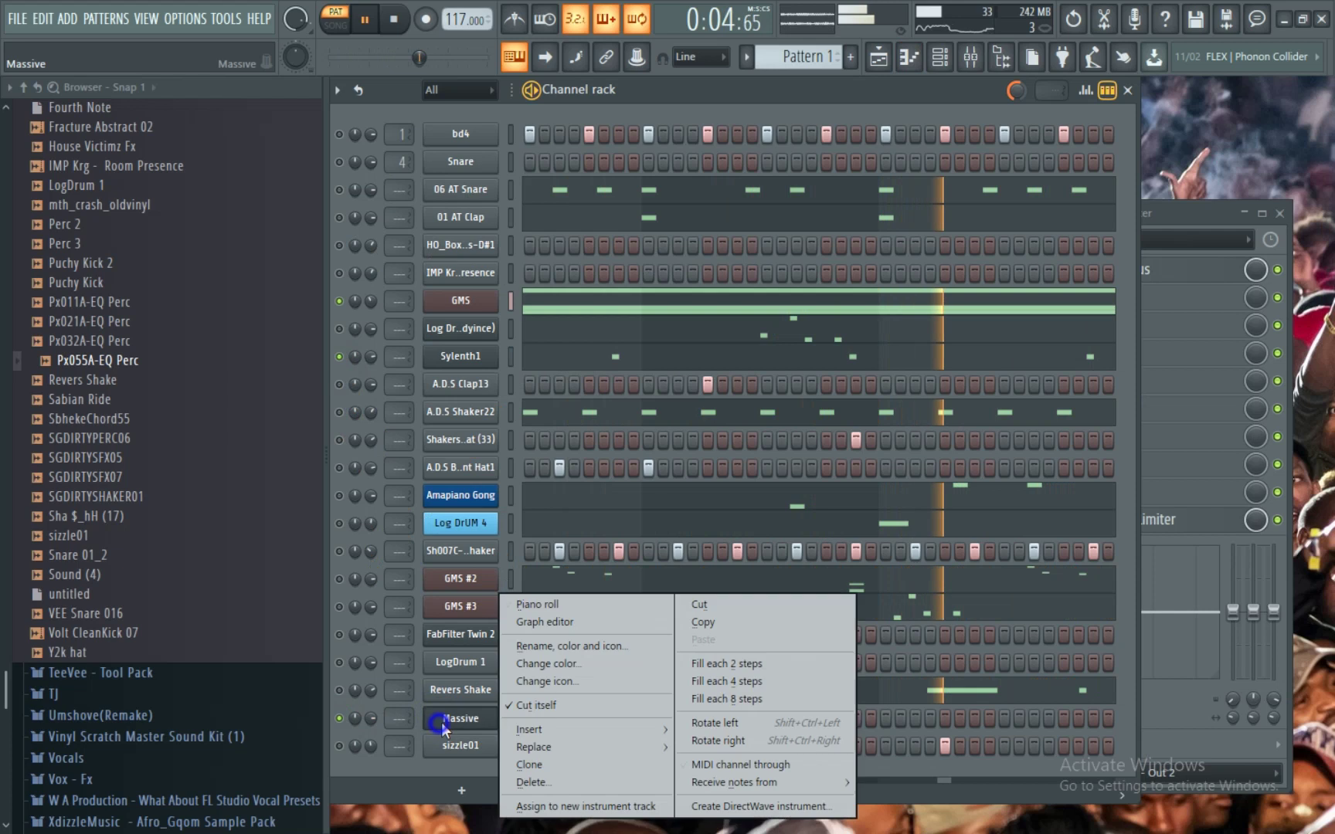
pyautogui.click(556, 610)
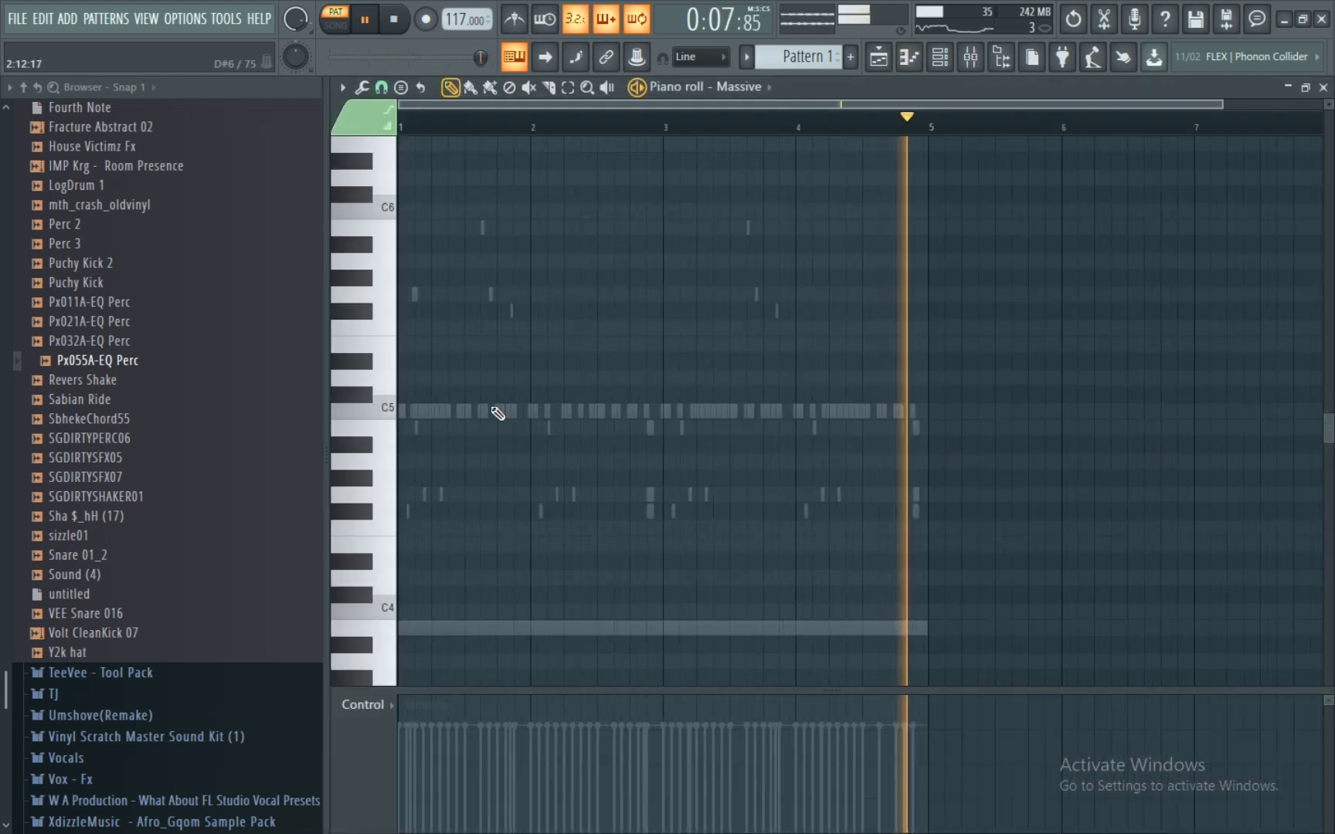
pyautogui.scroll(-3, 542, 530)
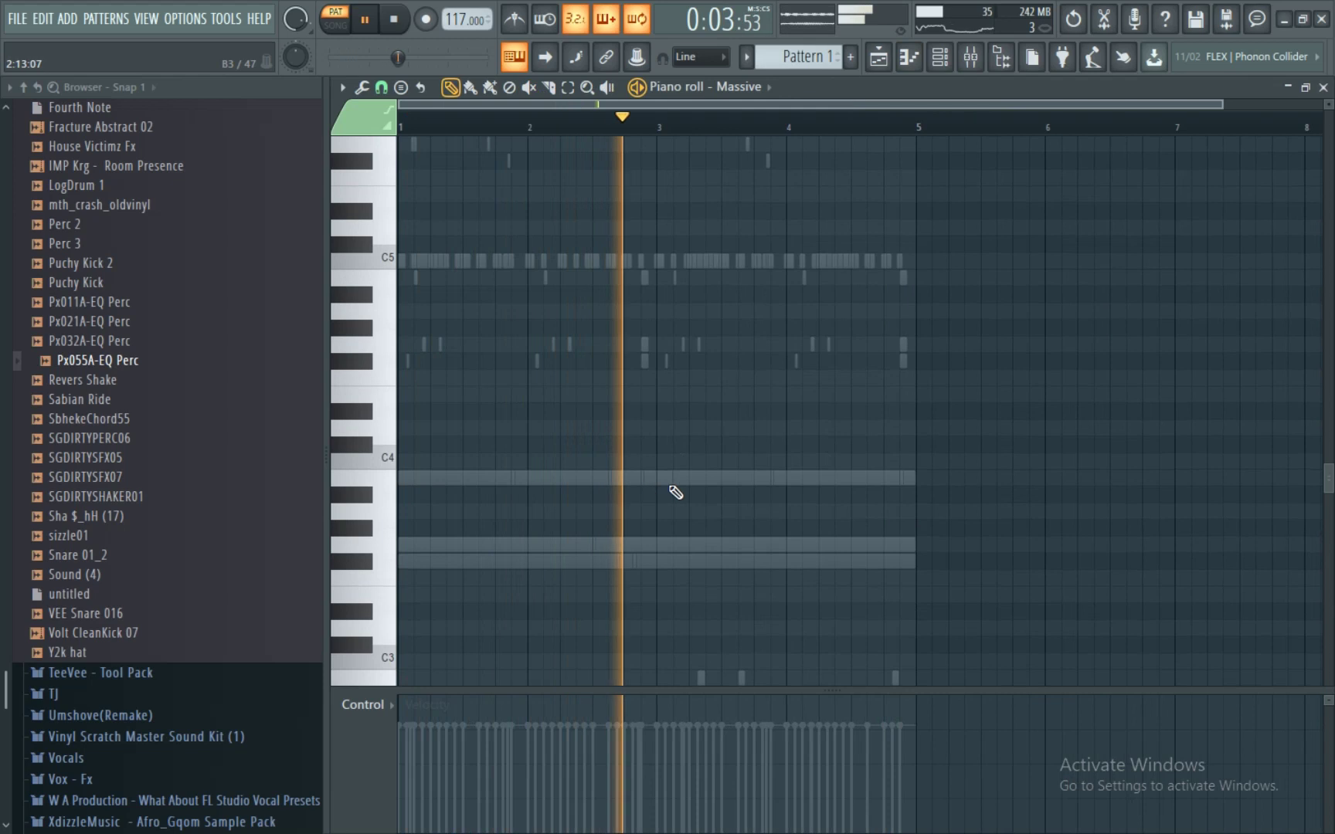
pyautogui.click(712, 481)
pyautogui.press('space')
pyautogui.press('space')
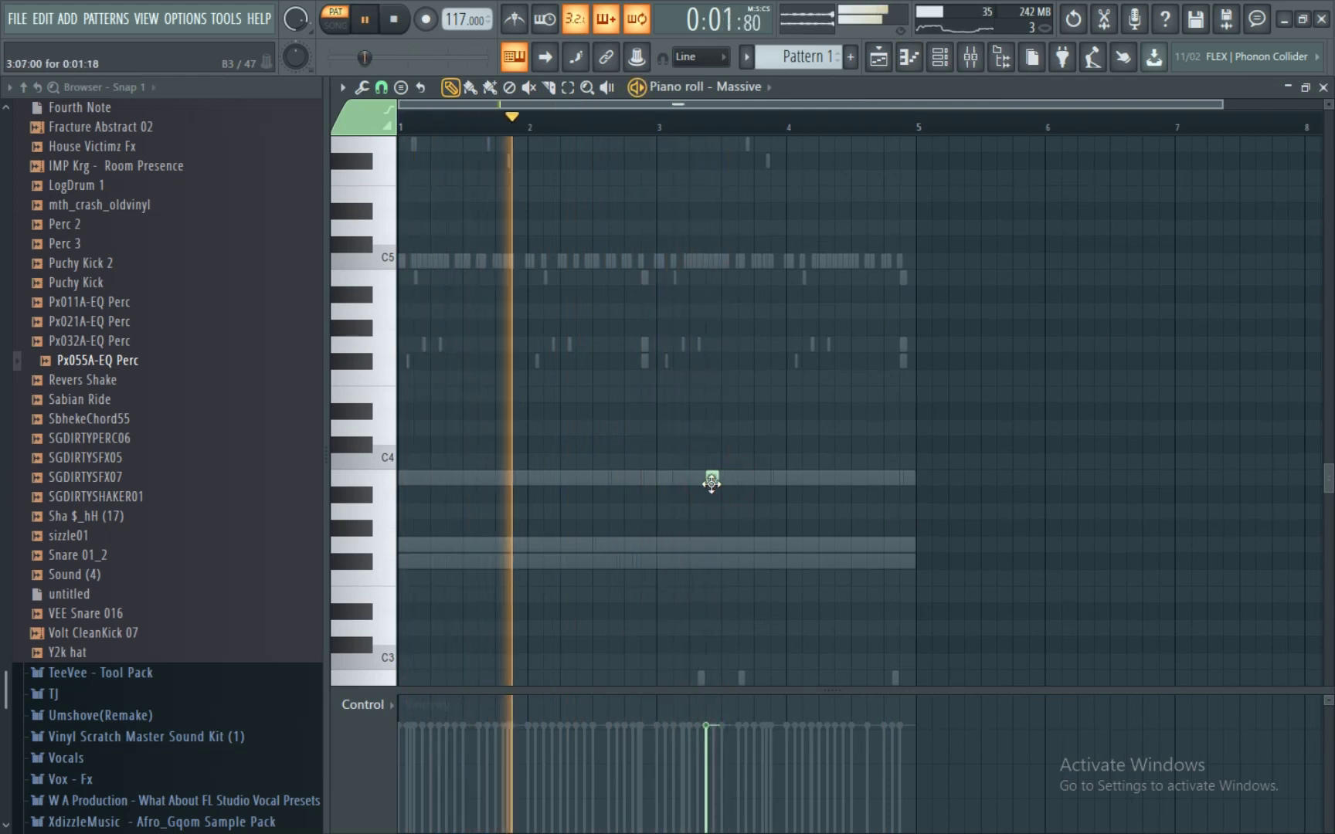
pyautogui.click(712, 545)
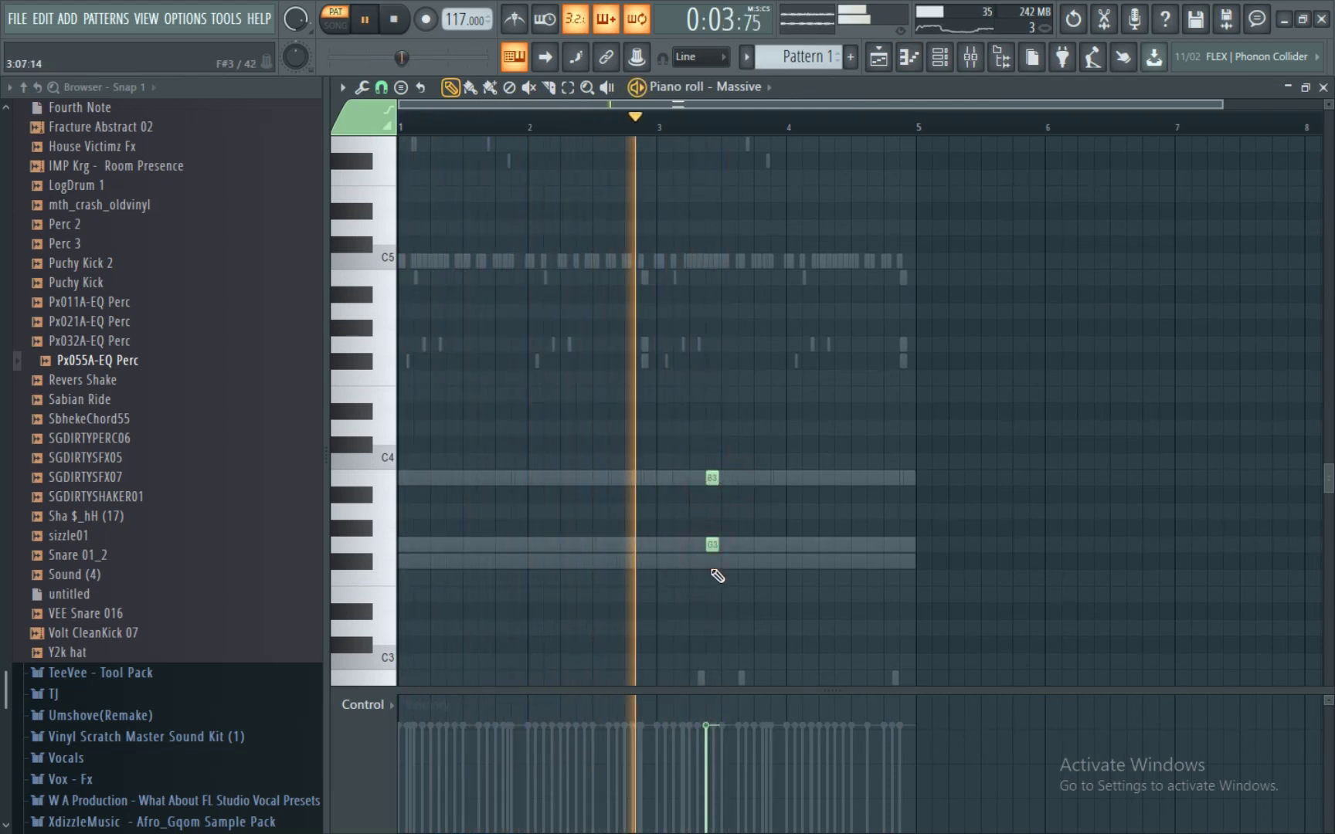
pyautogui.click(707, 562)
pyautogui.press('space')
pyautogui.press('space')
# - Select the three chord notes in bar 3, shorten them to 0:00:12 and start them at 3:07:12
pyautogui.scroll(4, 736, 121)
pyautogui.moveTo(671, 601); pyautogui.dragTo(730, 455)
pyautogui.moveTo(688, 570); pyautogui.dragTo(671, 601)
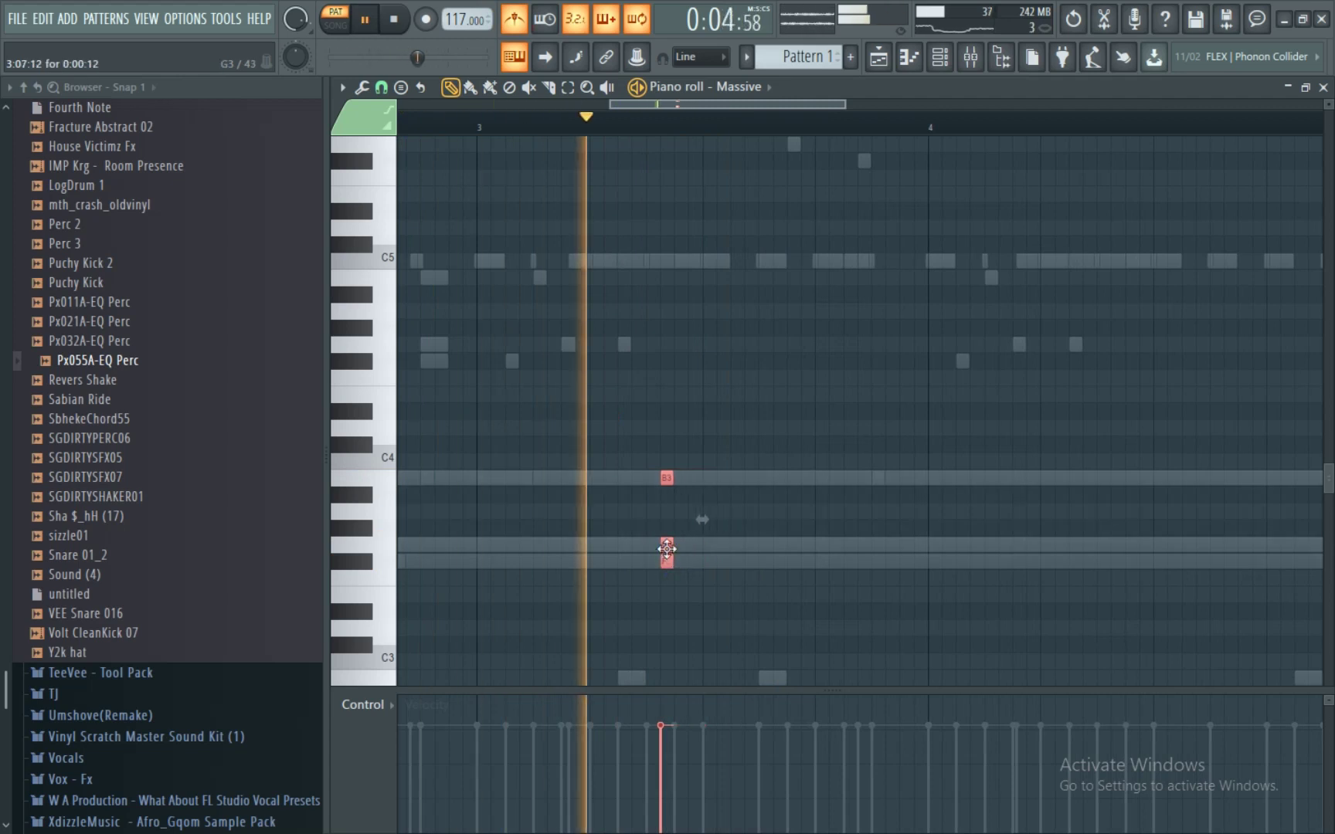
# - Move the three-note Massive chord in bar 3 to 3:08:00, duplicate it at 3:10:00 and play the result
pyautogui.press('space')
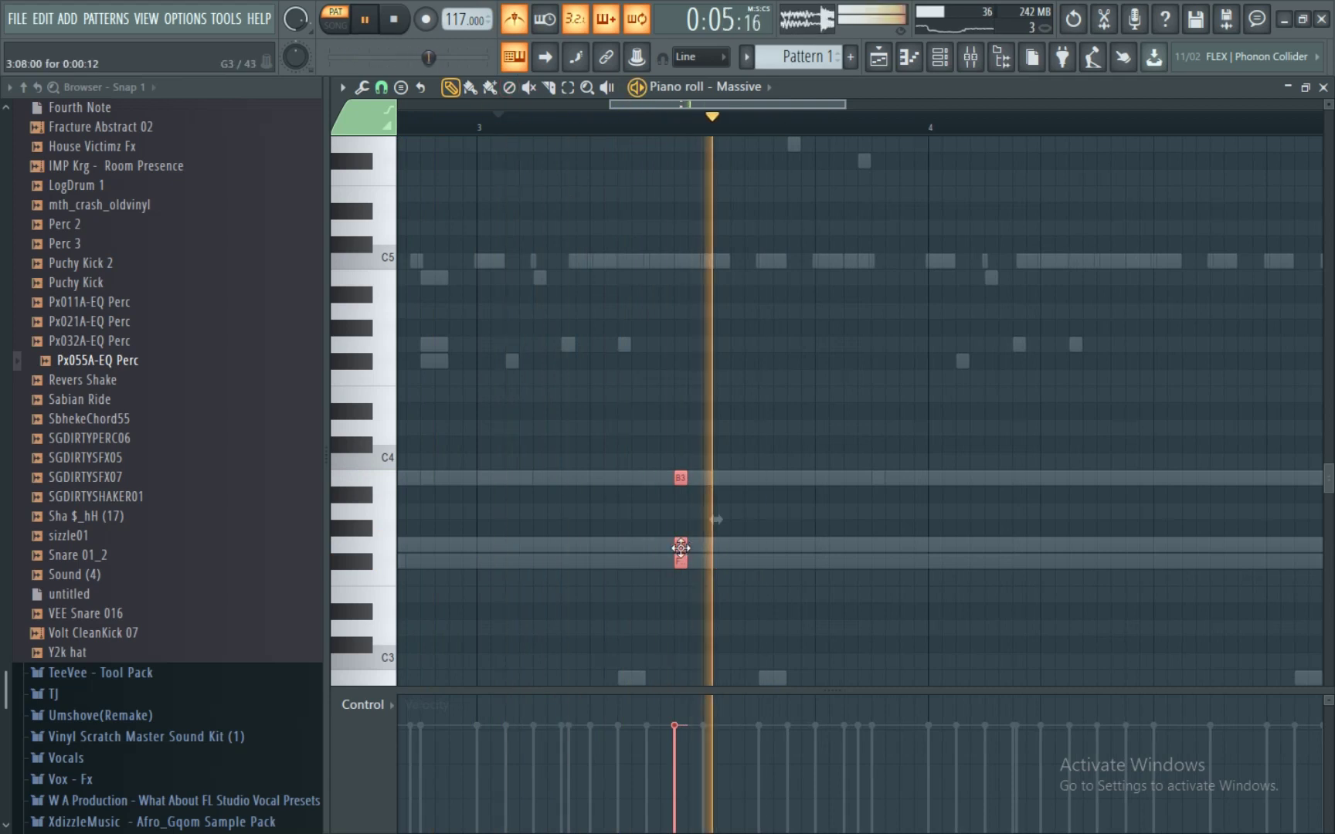
pyautogui.hotkey('ctrl', 'b')
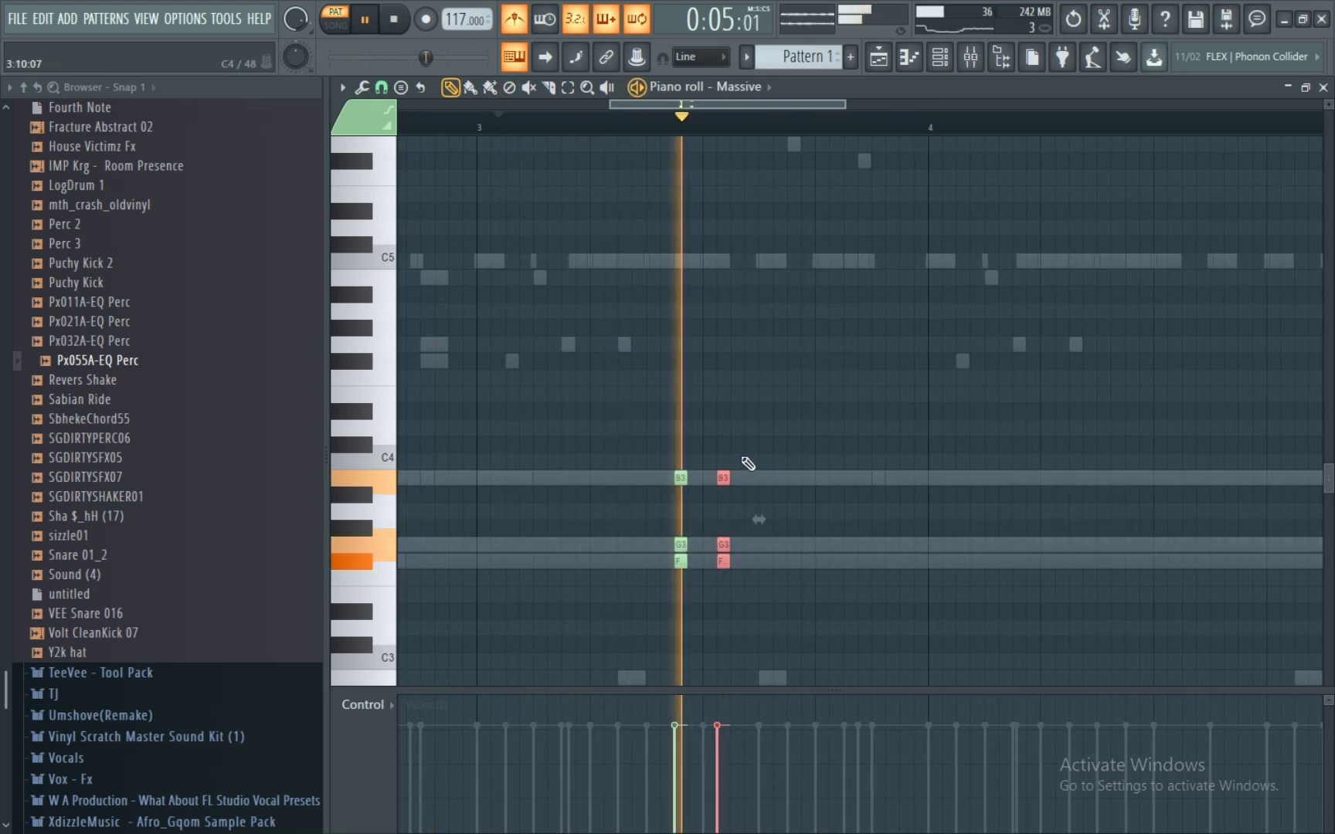
pyautogui.press('space')
pyautogui.press('space')
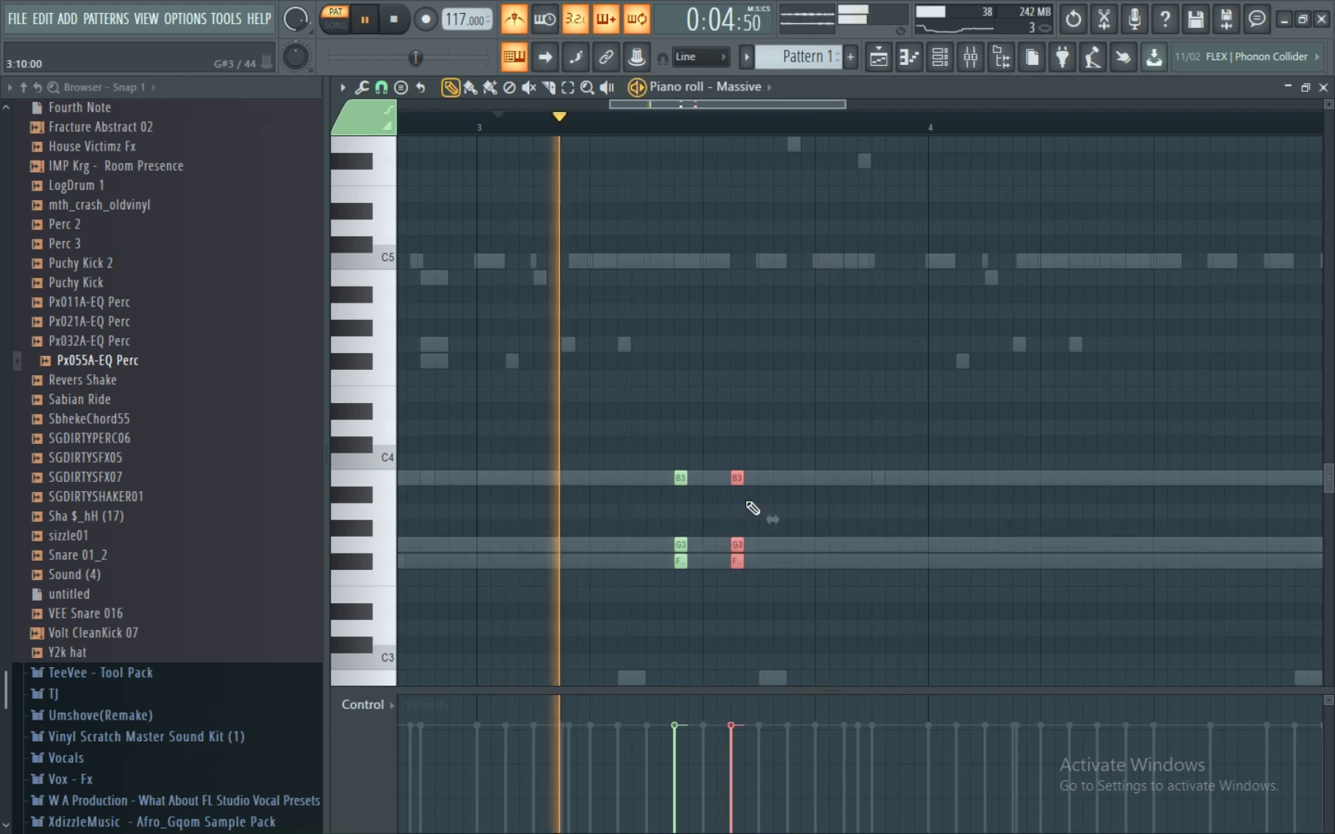
# - Turn off the metronome, set the Massive channel's volume to about 61% and return to its piano roll
pyautogui.scroll(-5, 896, 135)
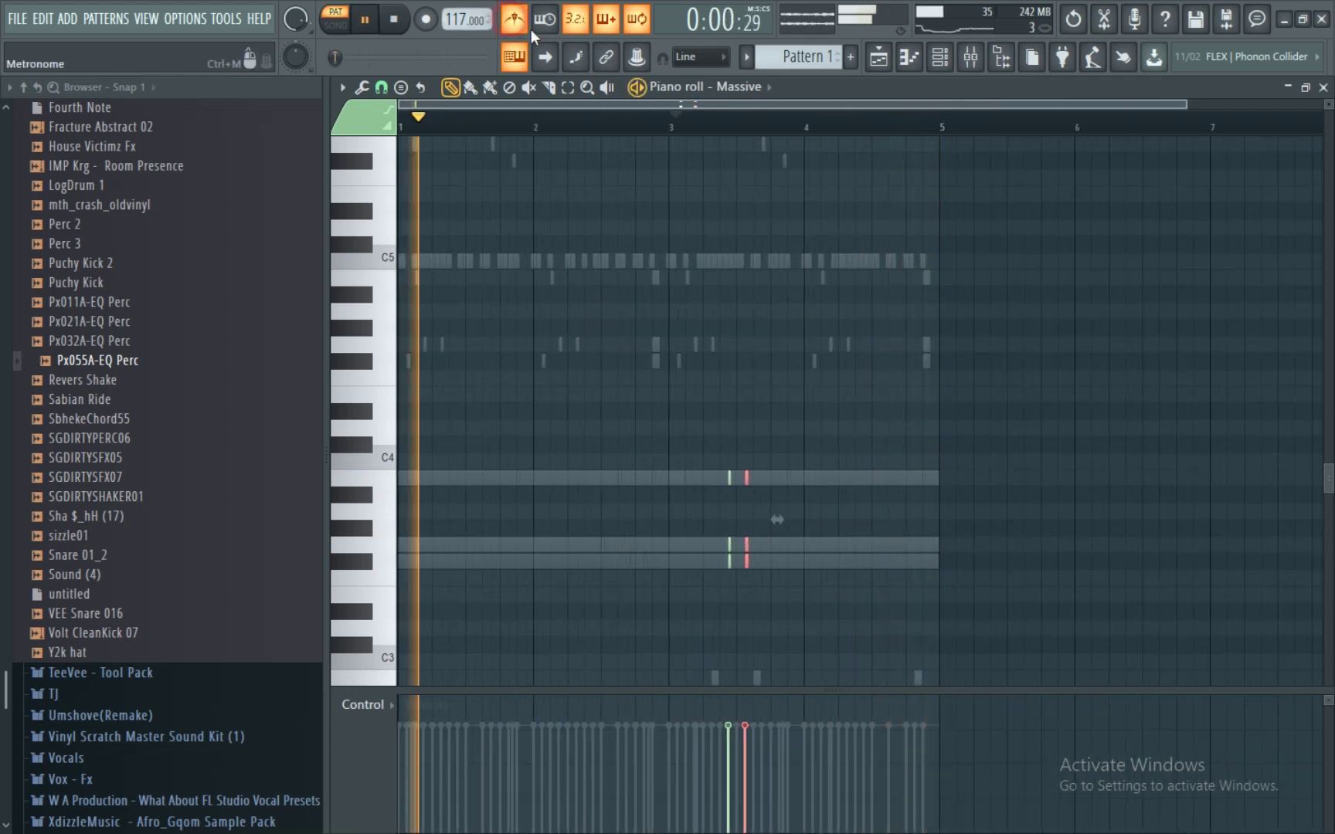
pyautogui.click(938, 59)
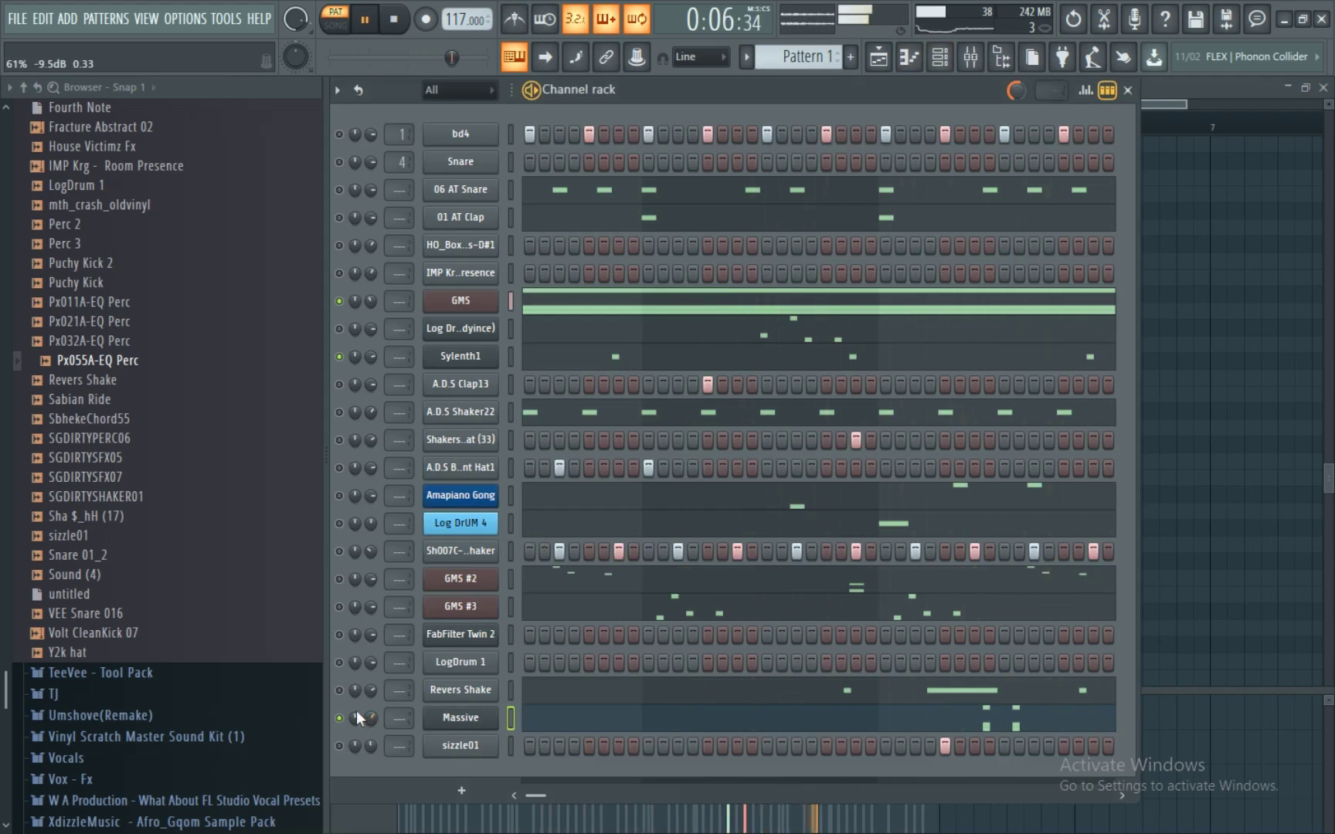
pyautogui.click(706, 720)
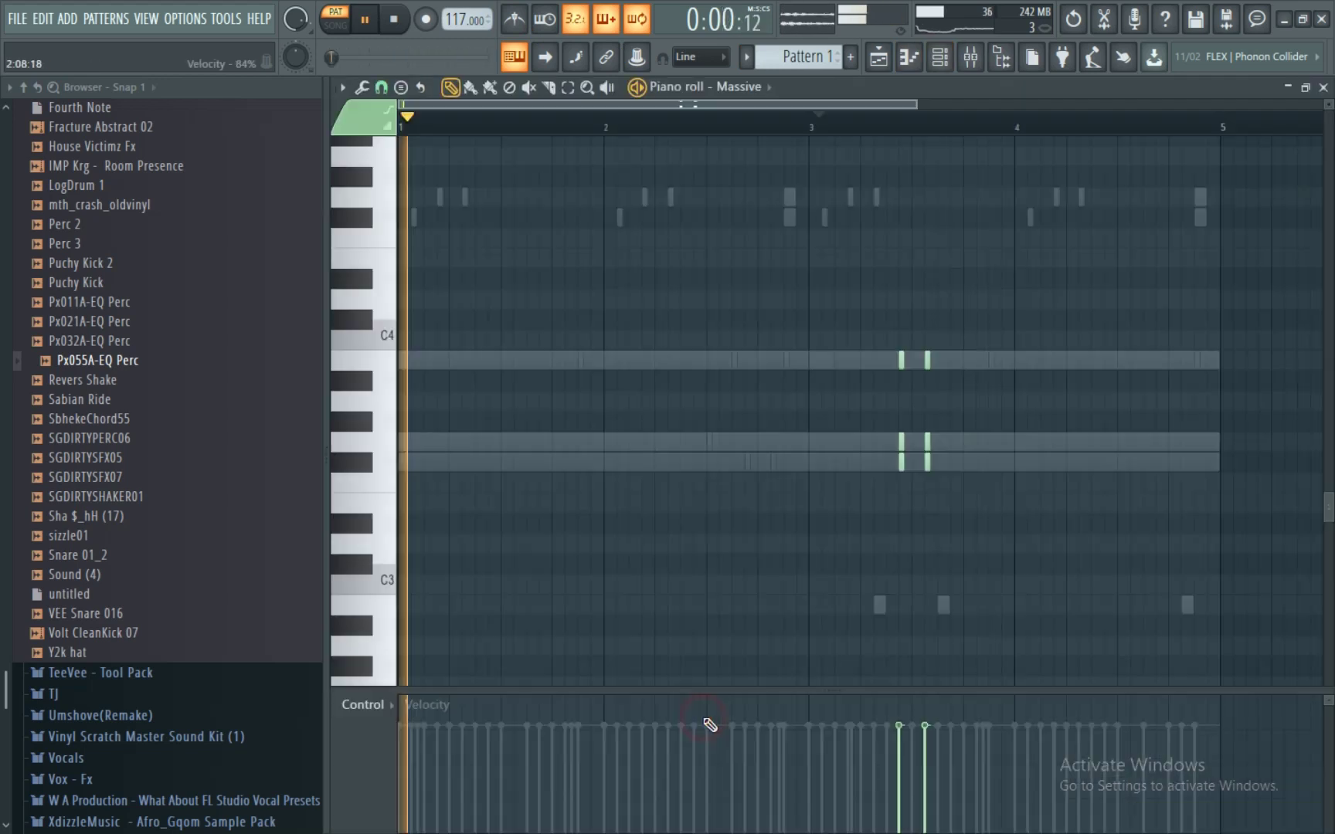
# - Try the Massive chord stabs one octave higher during playback, then return them to B3, G3 and F#3
pyautogui.scroll(4, 709, 723)
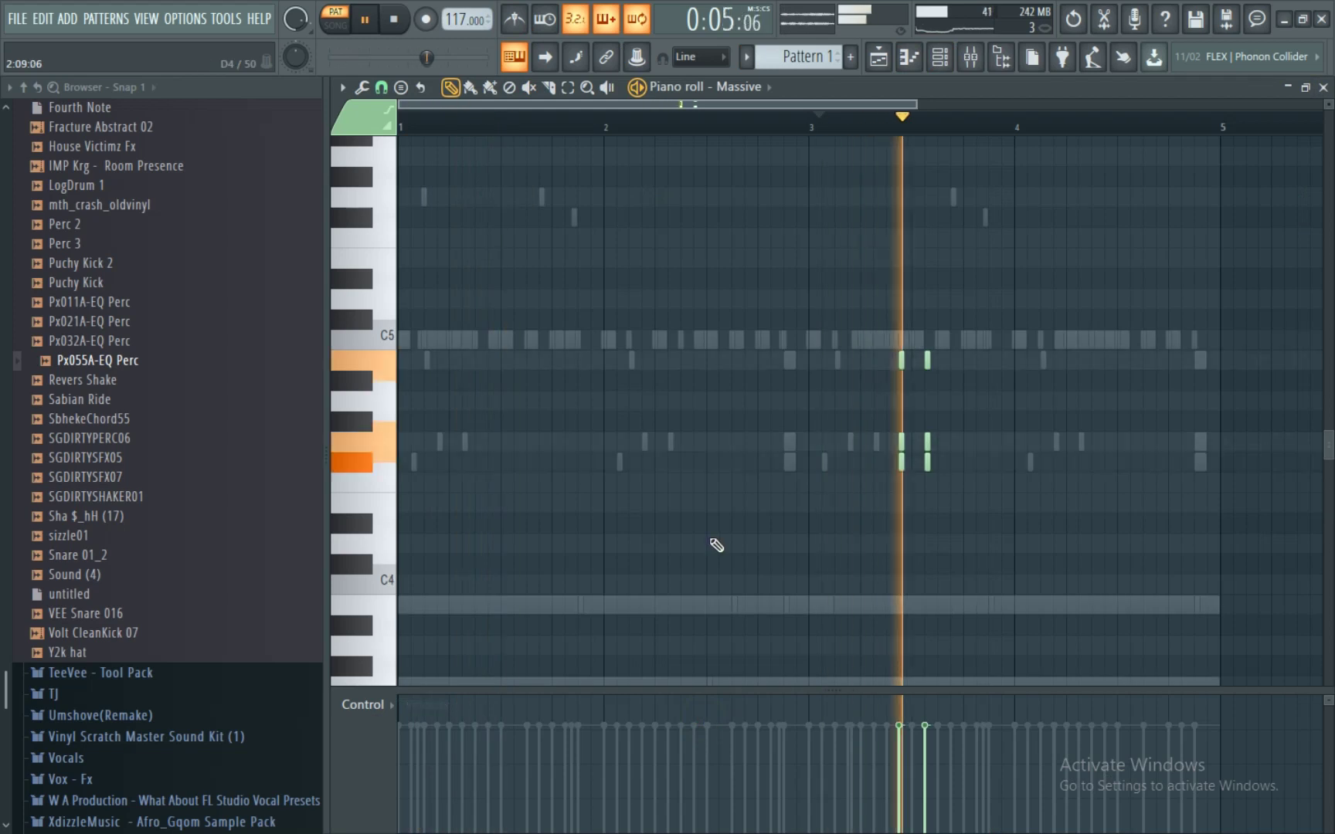
pyautogui.press('space')
pyautogui.press('space')
pyautogui.scroll(-4, 934, 159)
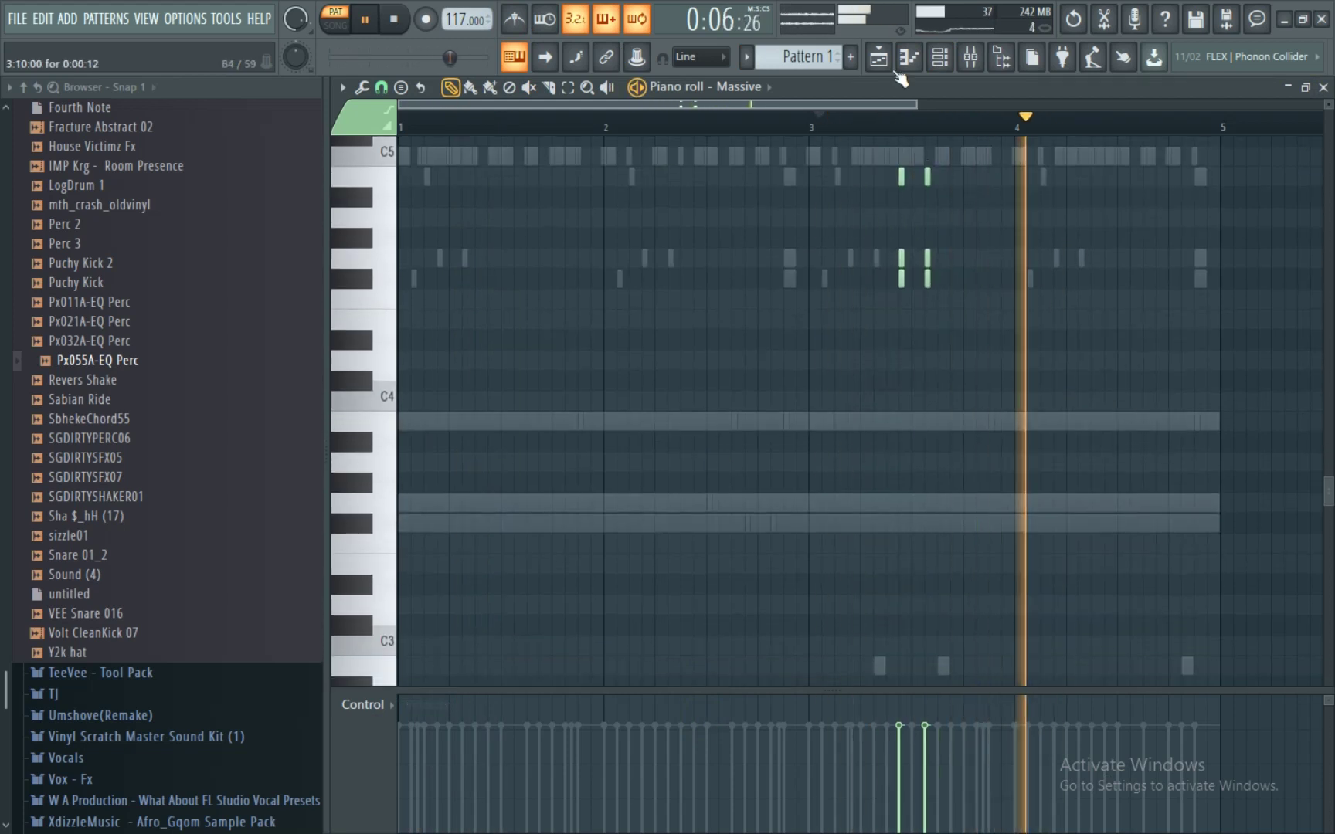
pyautogui.hotkey('ctrl', 'Down')
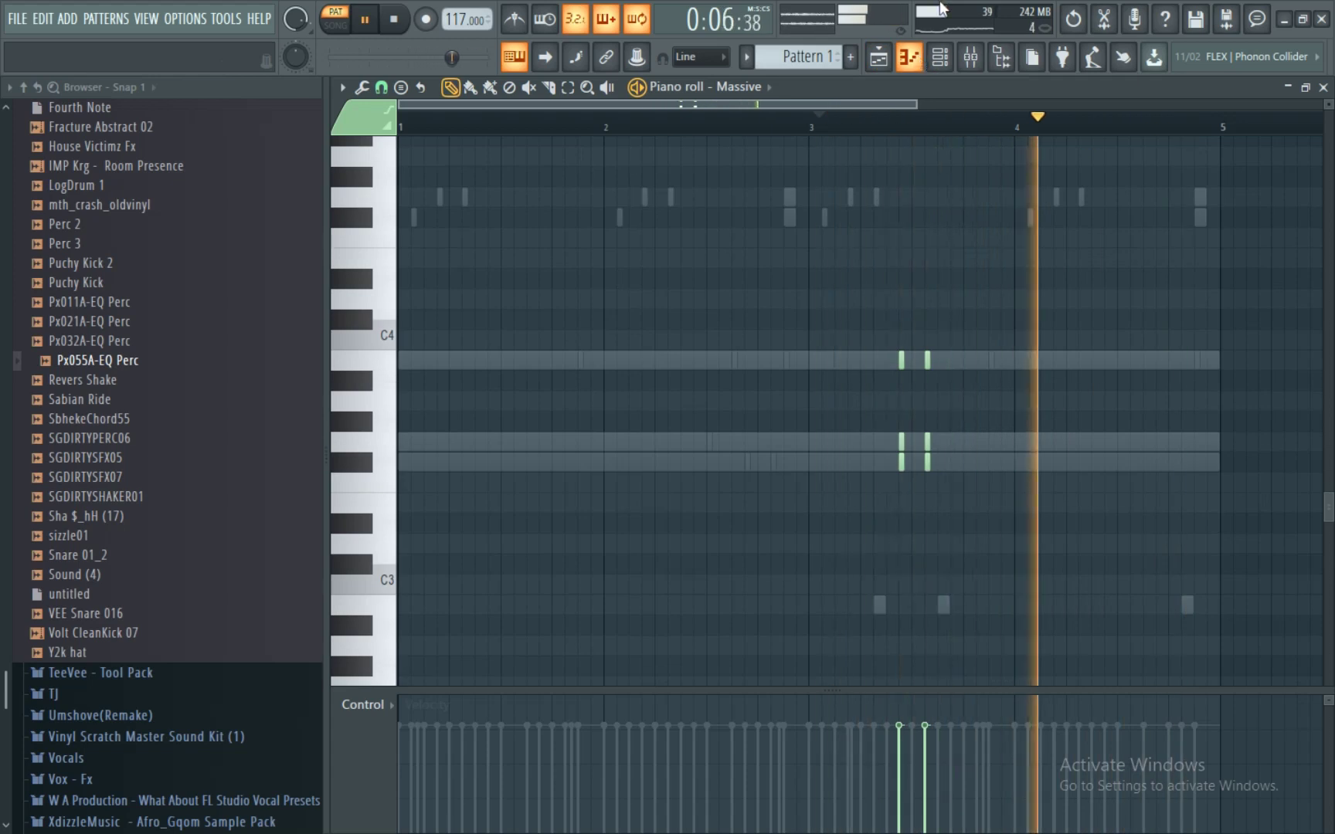
# - Unmute the bd4 and 06 AT Snare channels and copy the notes of 06 AT Snare
pyautogui.click(940, 57)
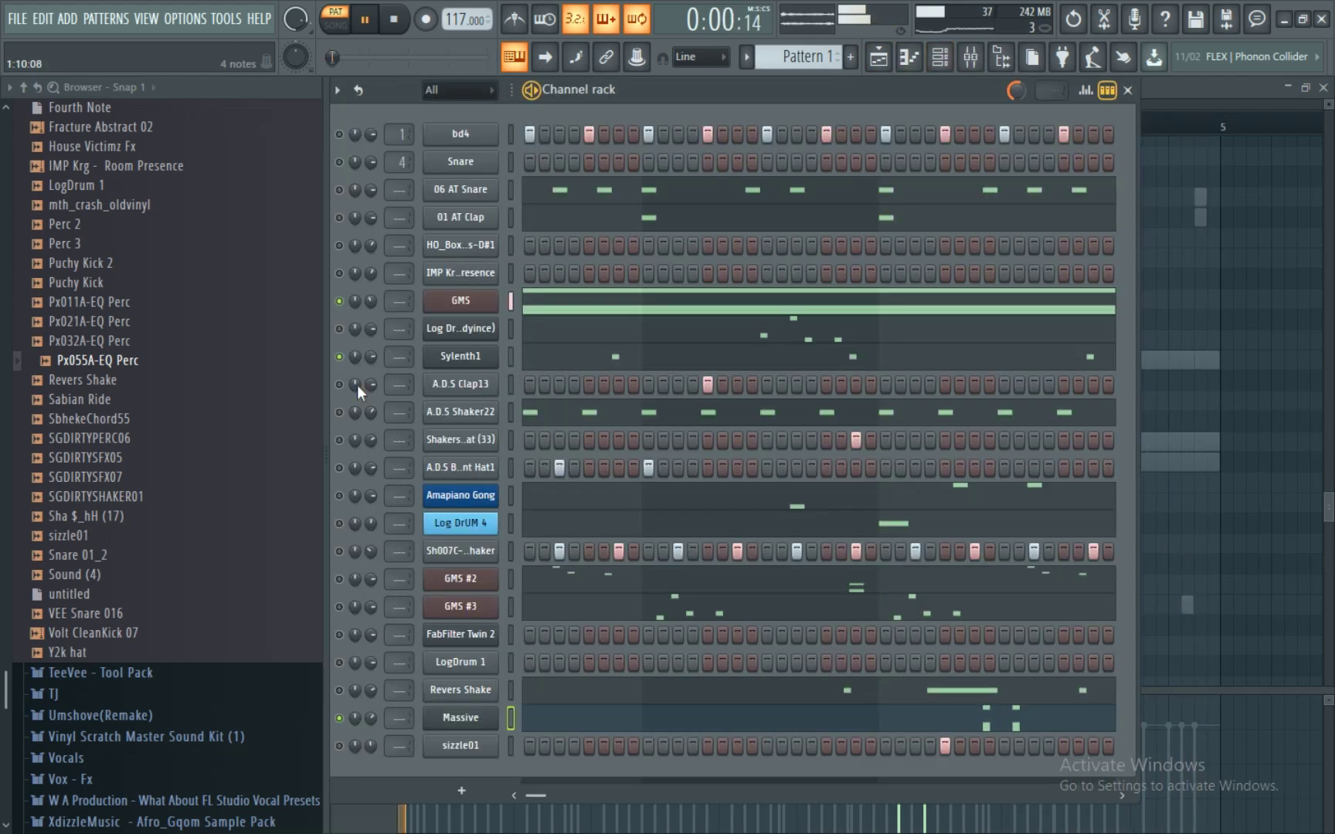
pyautogui.click(338, 190)
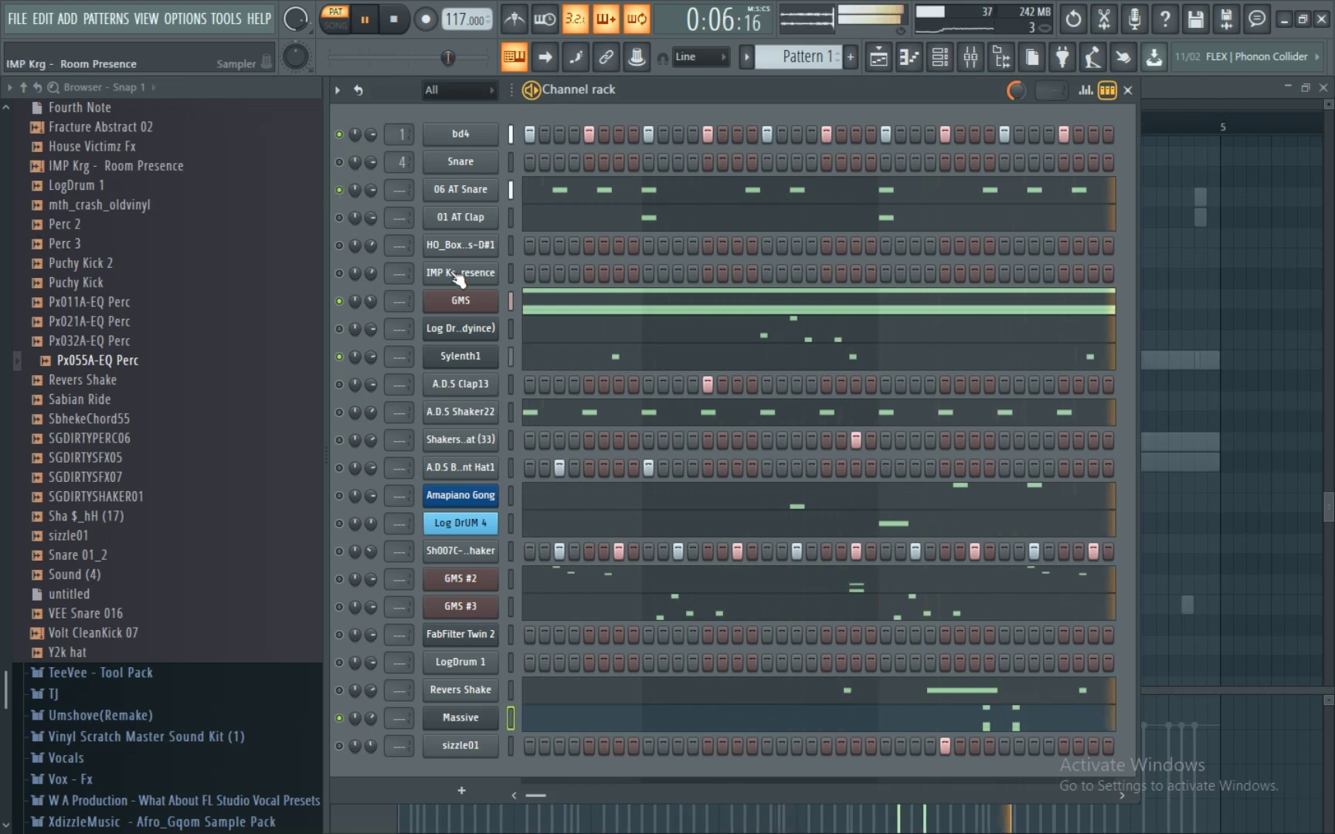
pyautogui.rightClick(436, 189)
pyautogui.moveTo(541, 207)
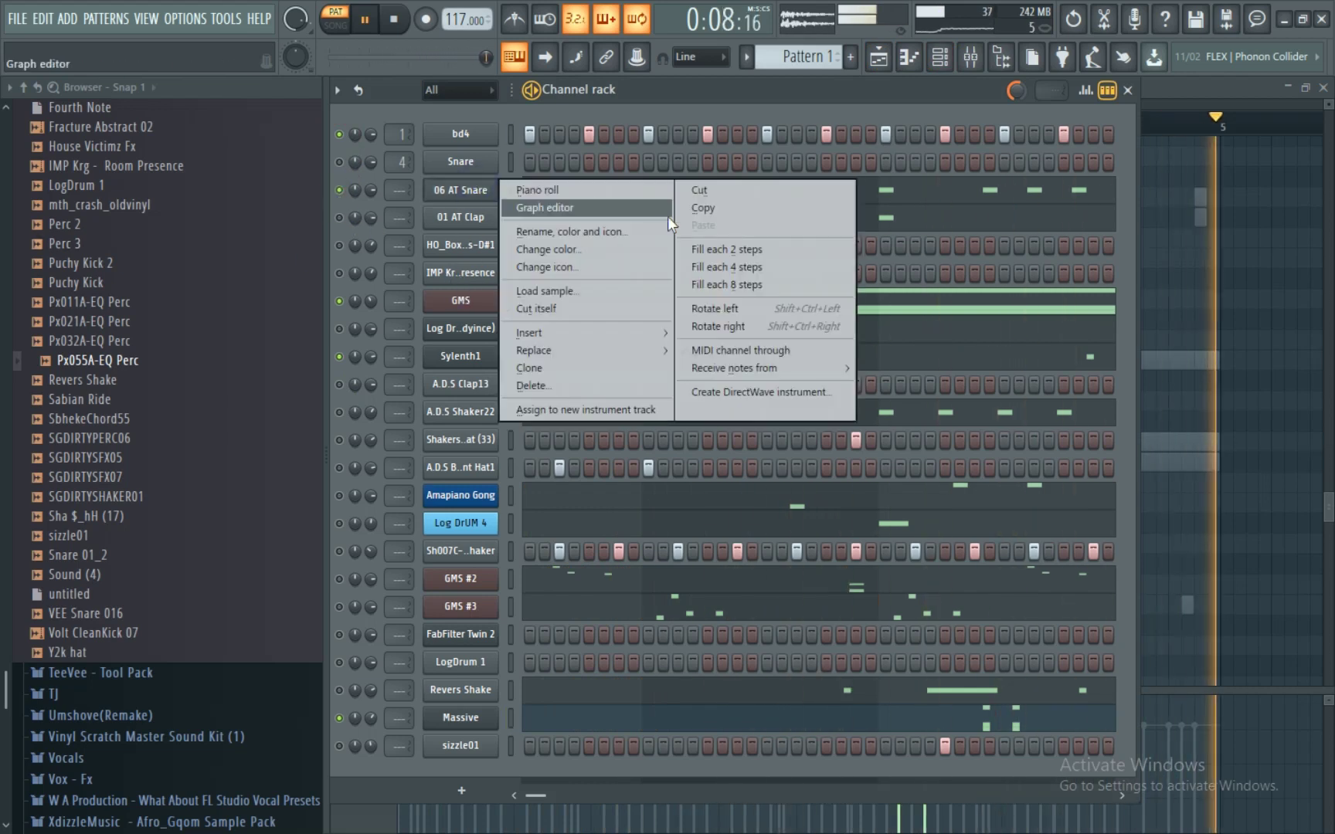
pyautogui.click(687, 207)
# - Paste the snare notes into the IMP Krg - Room Presence channel and unmute it
pyautogui.rightClick(492, 276)
pyautogui.moveTo(556, 282)
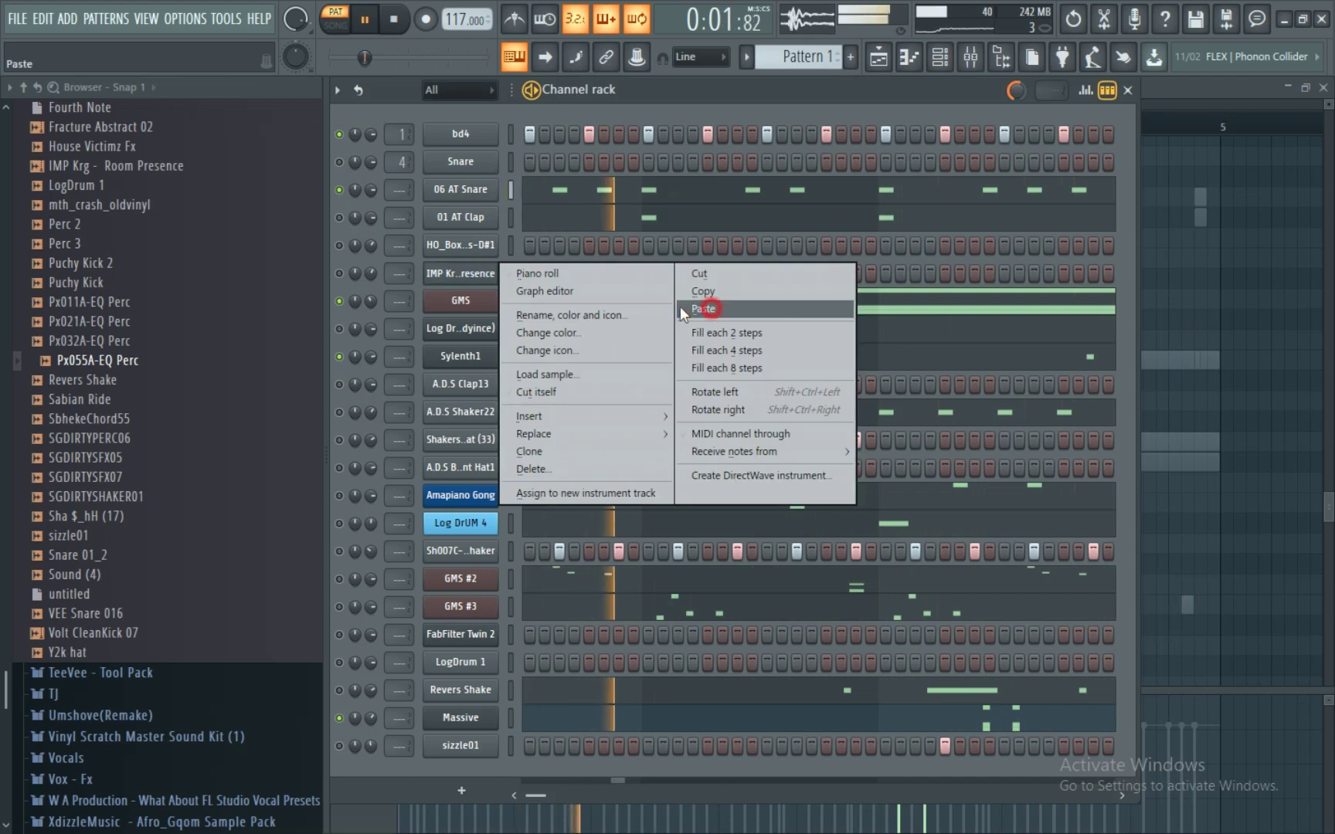
pyautogui.click(677, 300)
pyautogui.click(338, 275)
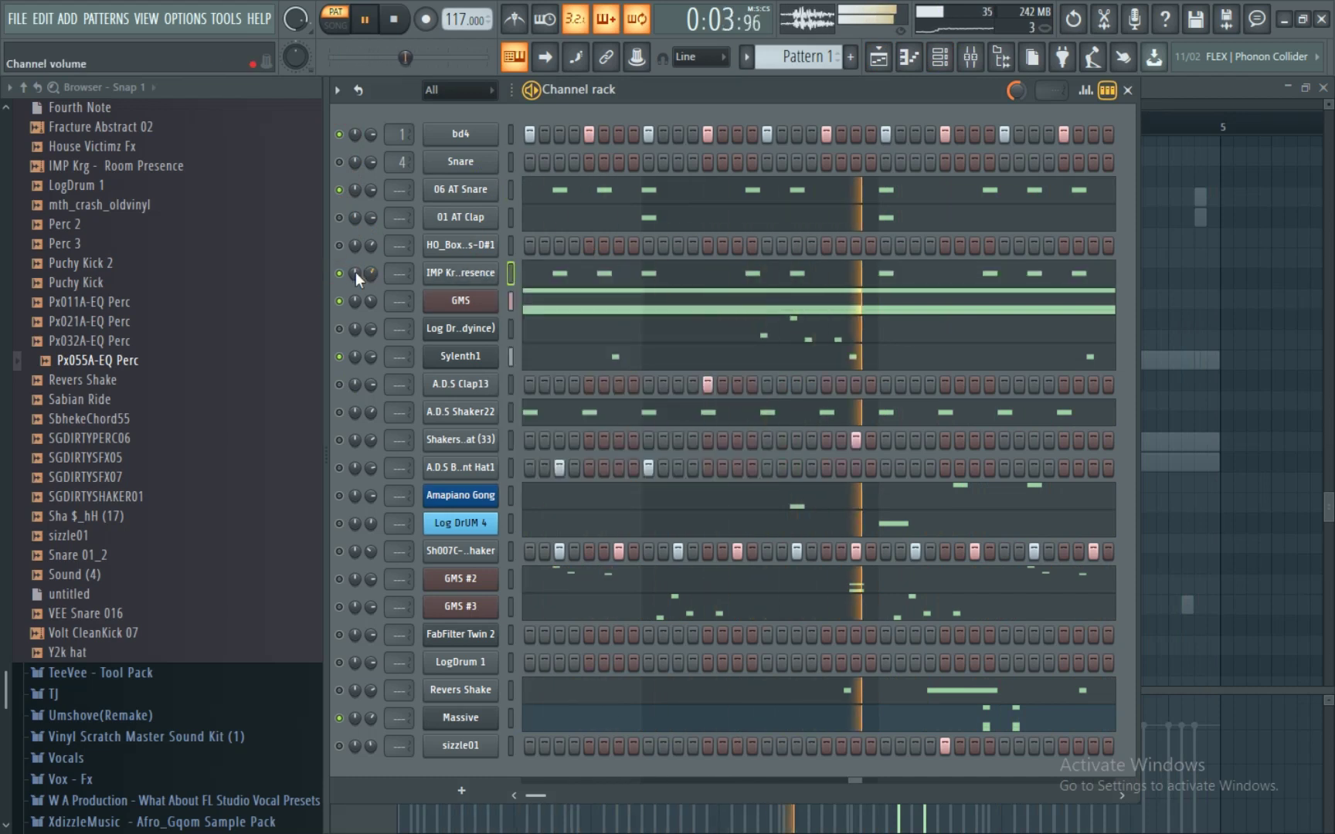
# - Add the House Victimz Fx sample as a new channel below 01 AT Clap, unmuted, with a hit on step 25
pyautogui.scroll(4, 163, 340)
pyautogui.moveTo(146, 354); pyautogui.dragTo(125, 400)
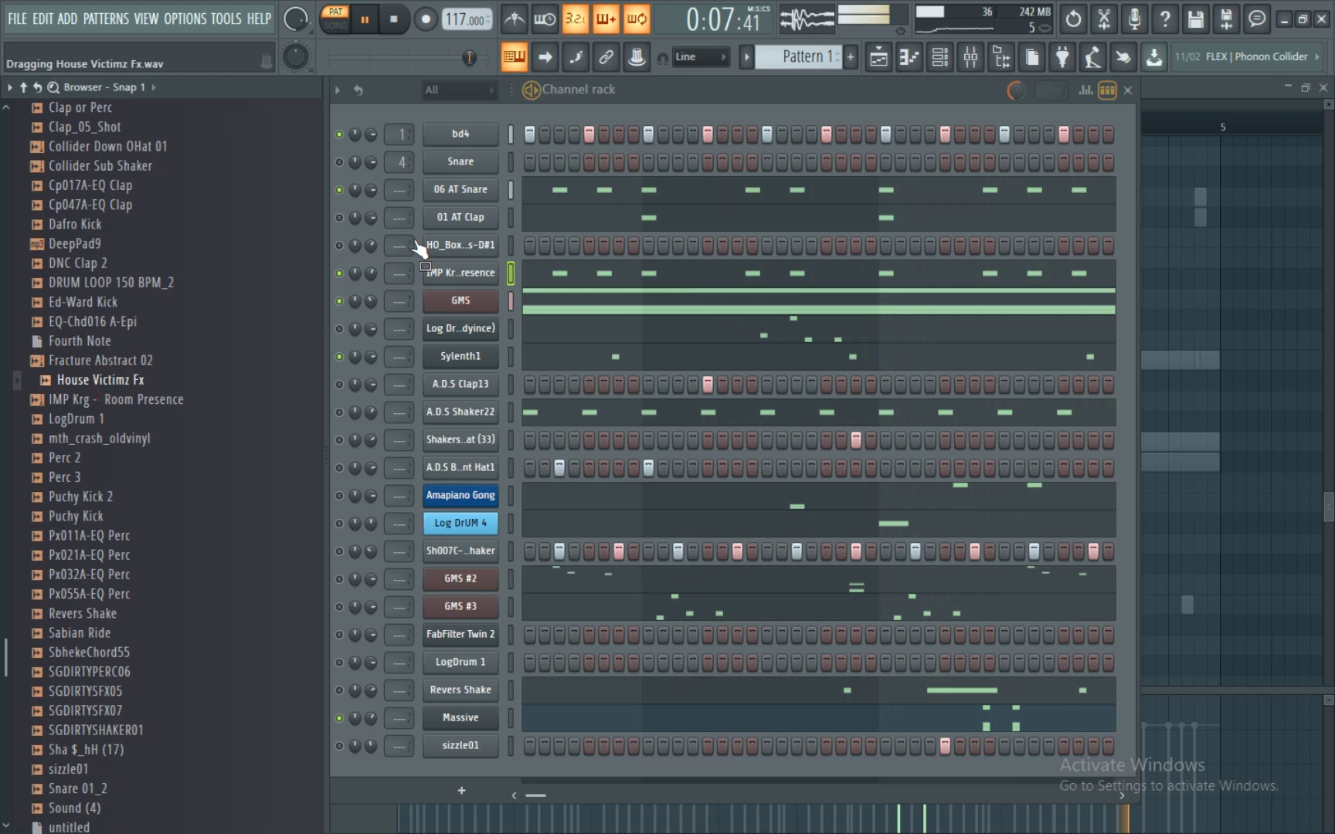
pyautogui.moveTo(345, 236); pyautogui.dragTo(341, 230)
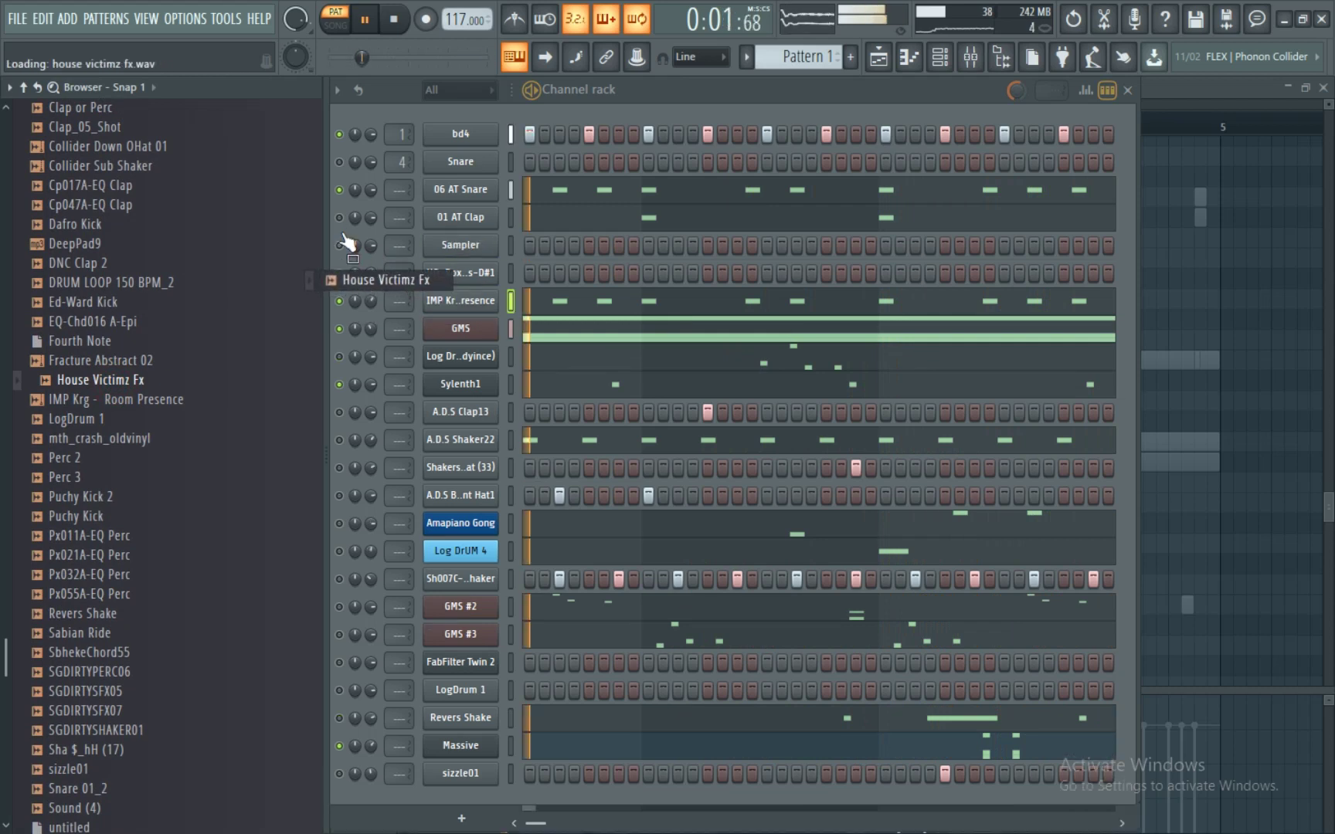
pyautogui.click(885, 246)
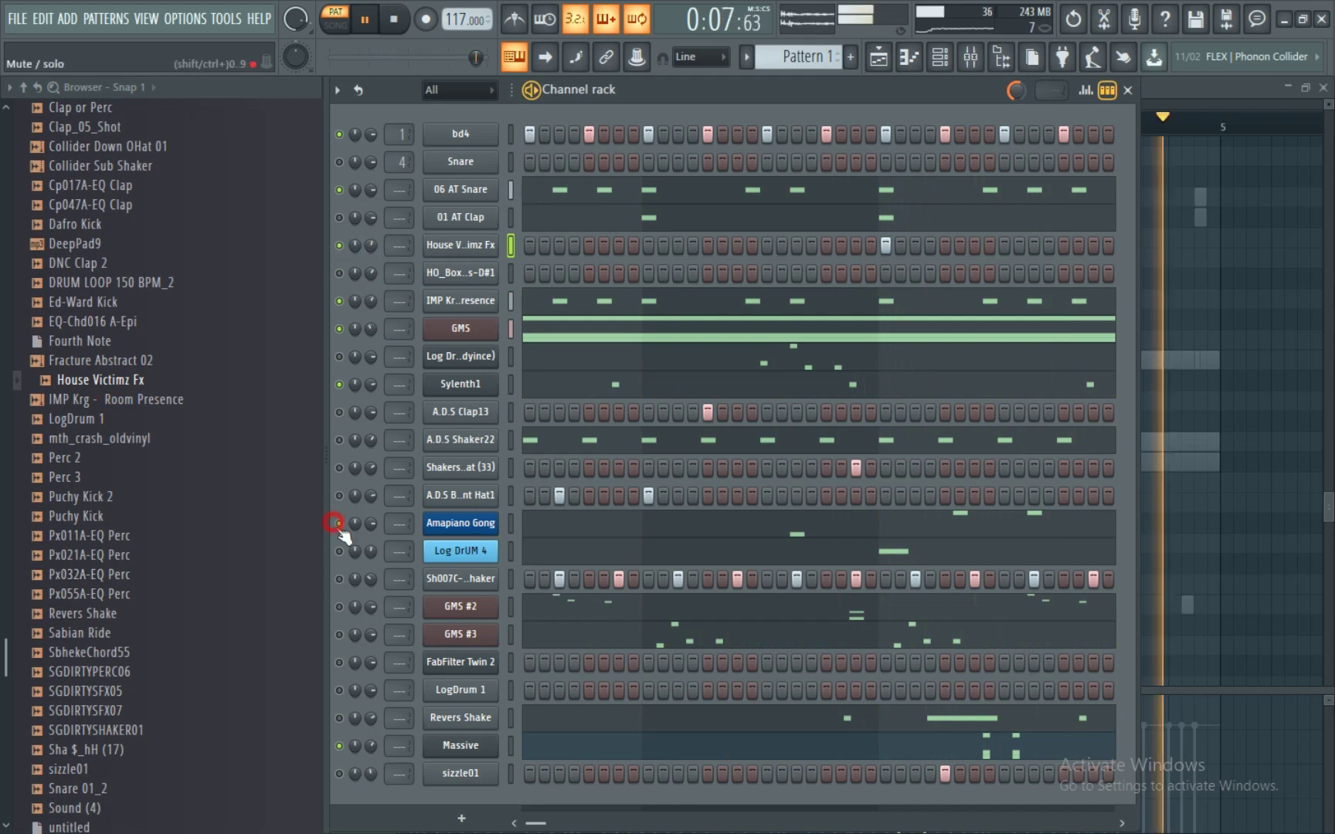
# - Unmute Amapiano Gong, Log DrUM 4, GMS #2, GMS #3 and FabFilter Twin 2, and open FabFilter Twin 2's piano roll
pyautogui.click(340, 607)
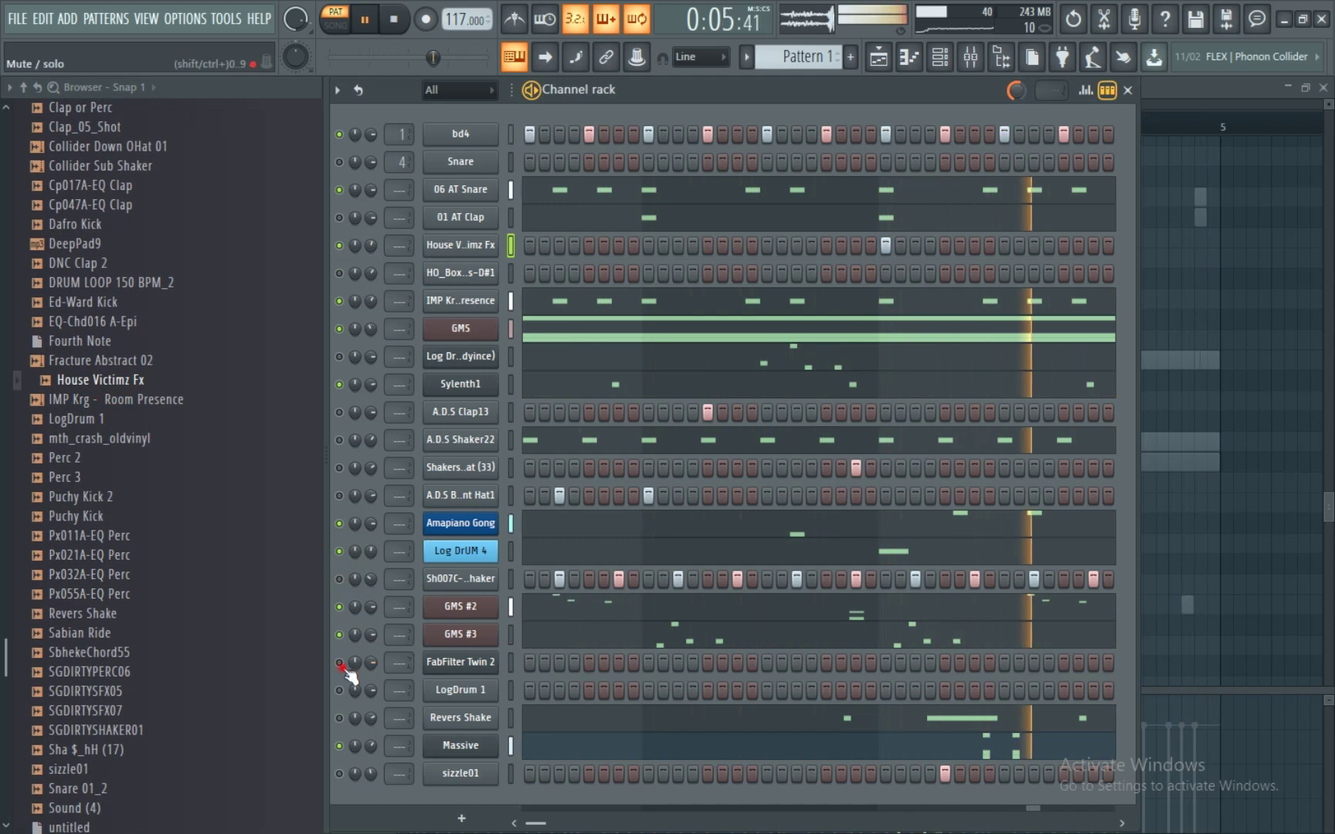
pyautogui.rightClick(480, 664)
pyautogui.click(531, 608)
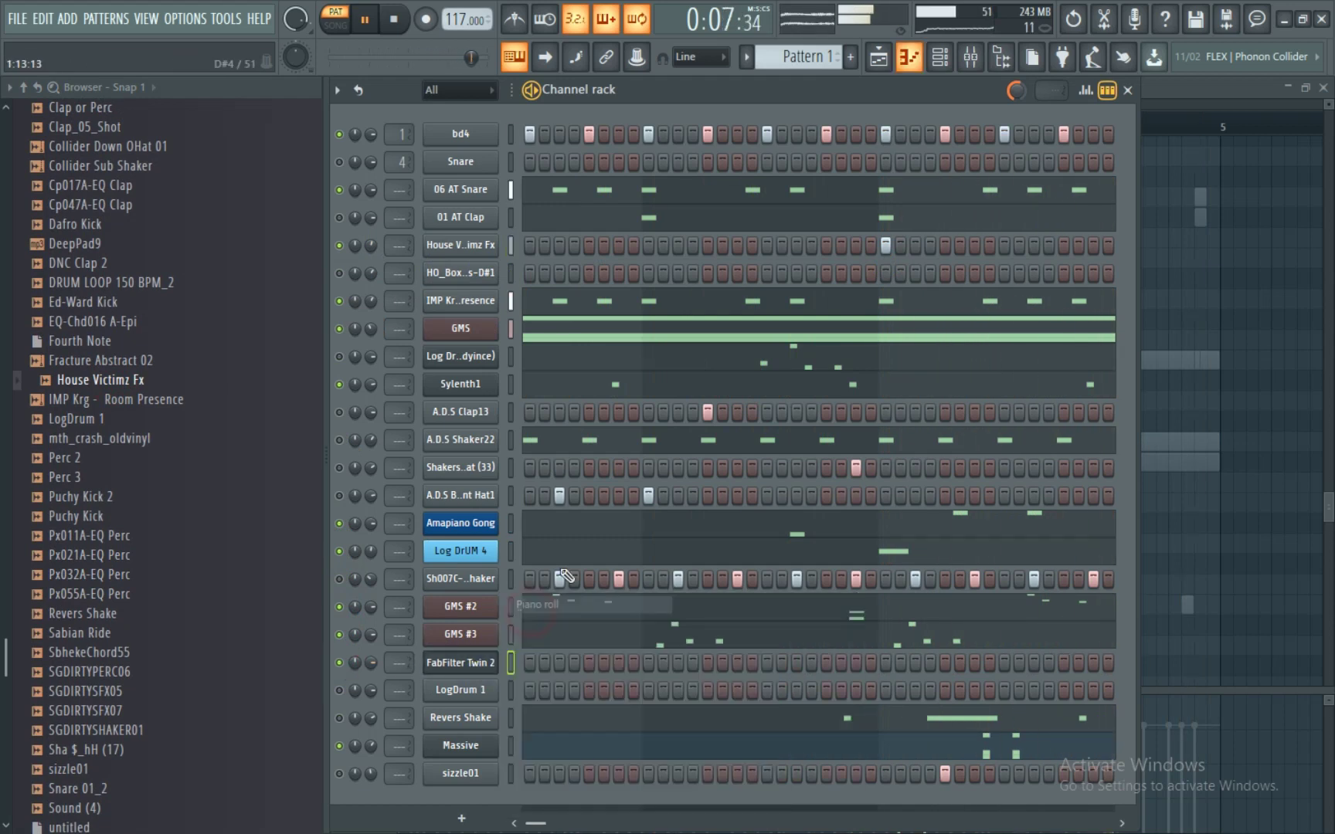
# - Draw G3 and B3 notes spanning all of bar 4 for FabFilter Twin 2 over the ghost chord
pyautogui.moveTo(1015, 496); pyautogui.dragTo(1226, 515)
pyautogui.moveTo(1141, 501); pyautogui.dragTo(1144, 500)
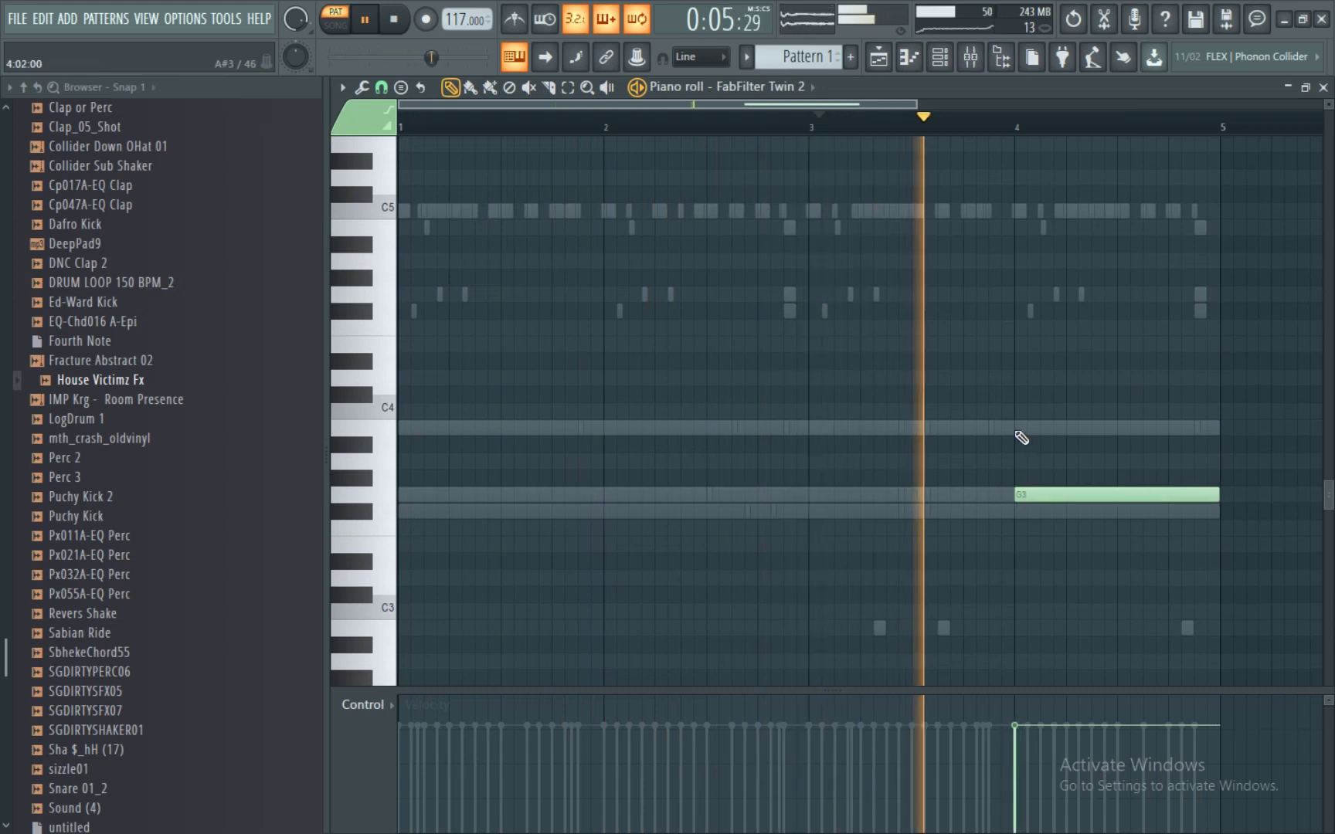
pyautogui.click(1018, 428)
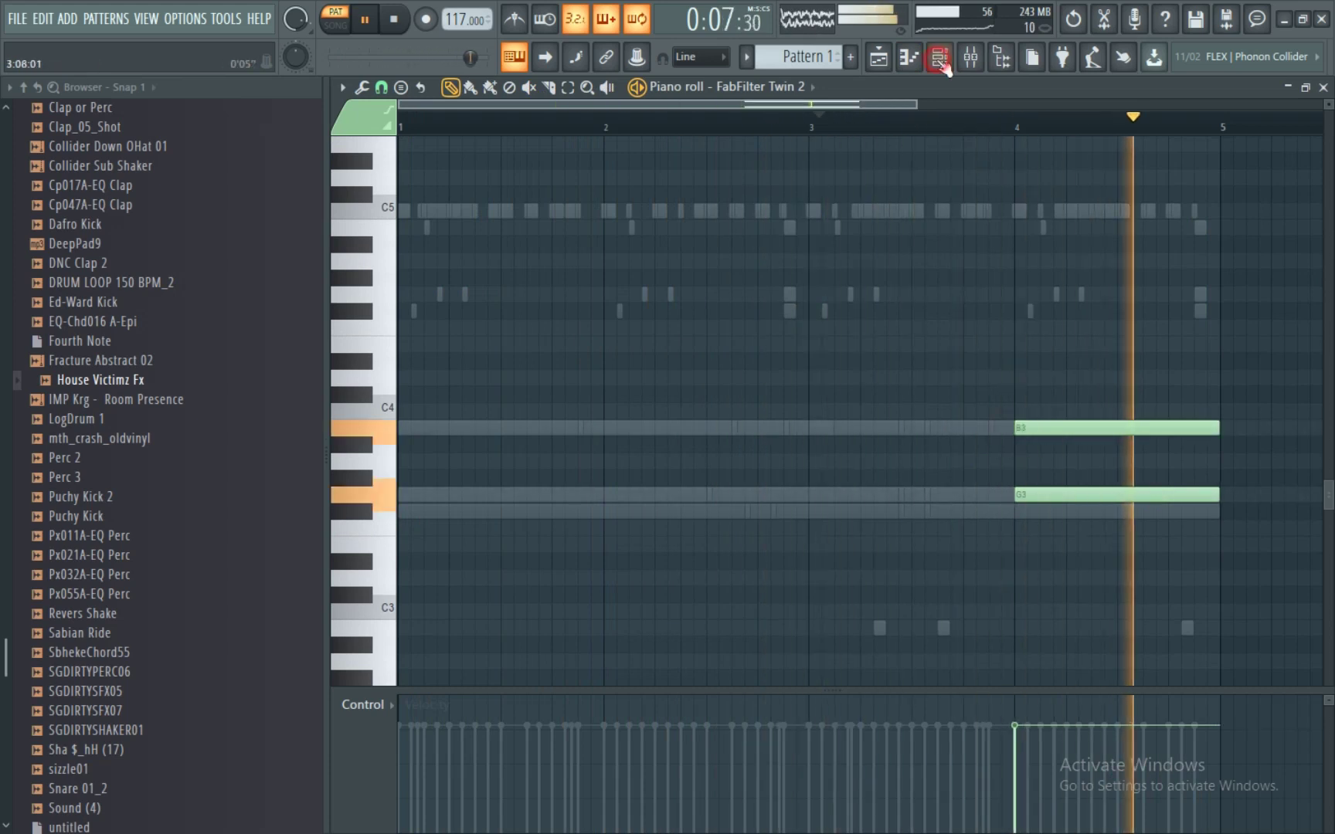
# - Add an F#3 note across bar 4 for FabFilter Twin 2 and lower its channel volume to about 29%
pyautogui.press('F6')
pyautogui.press('space')
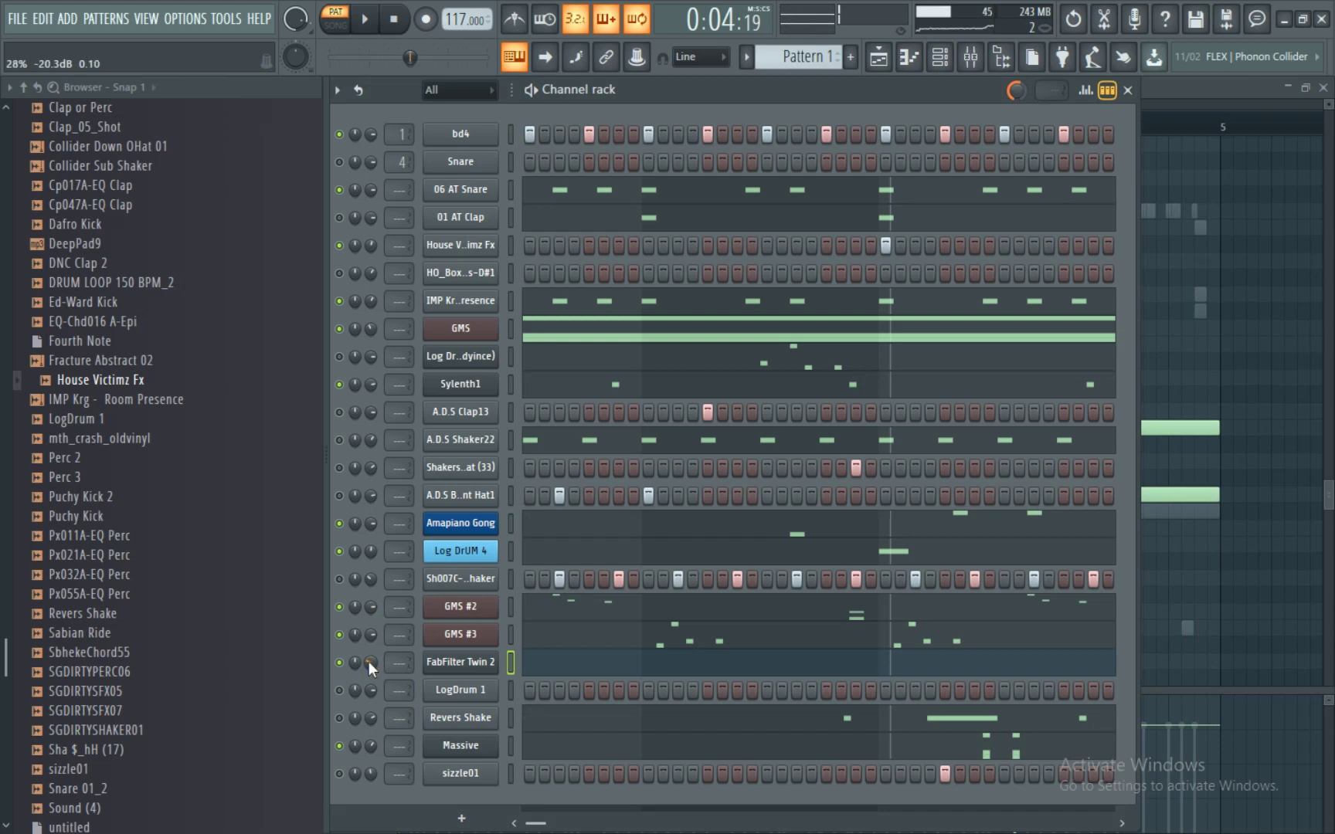
pyautogui.press('F6')
pyautogui.click(1021, 511)
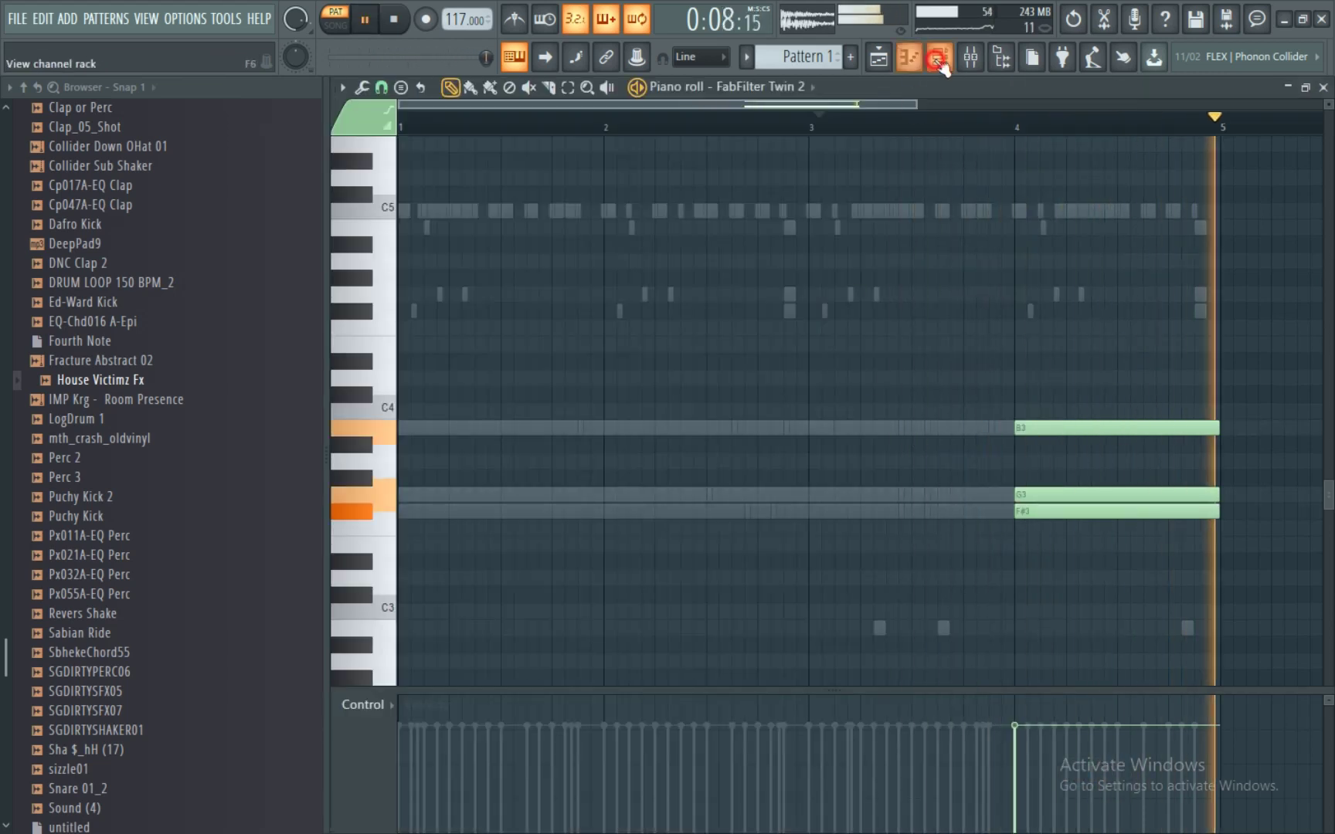
pyautogui.press('F6')
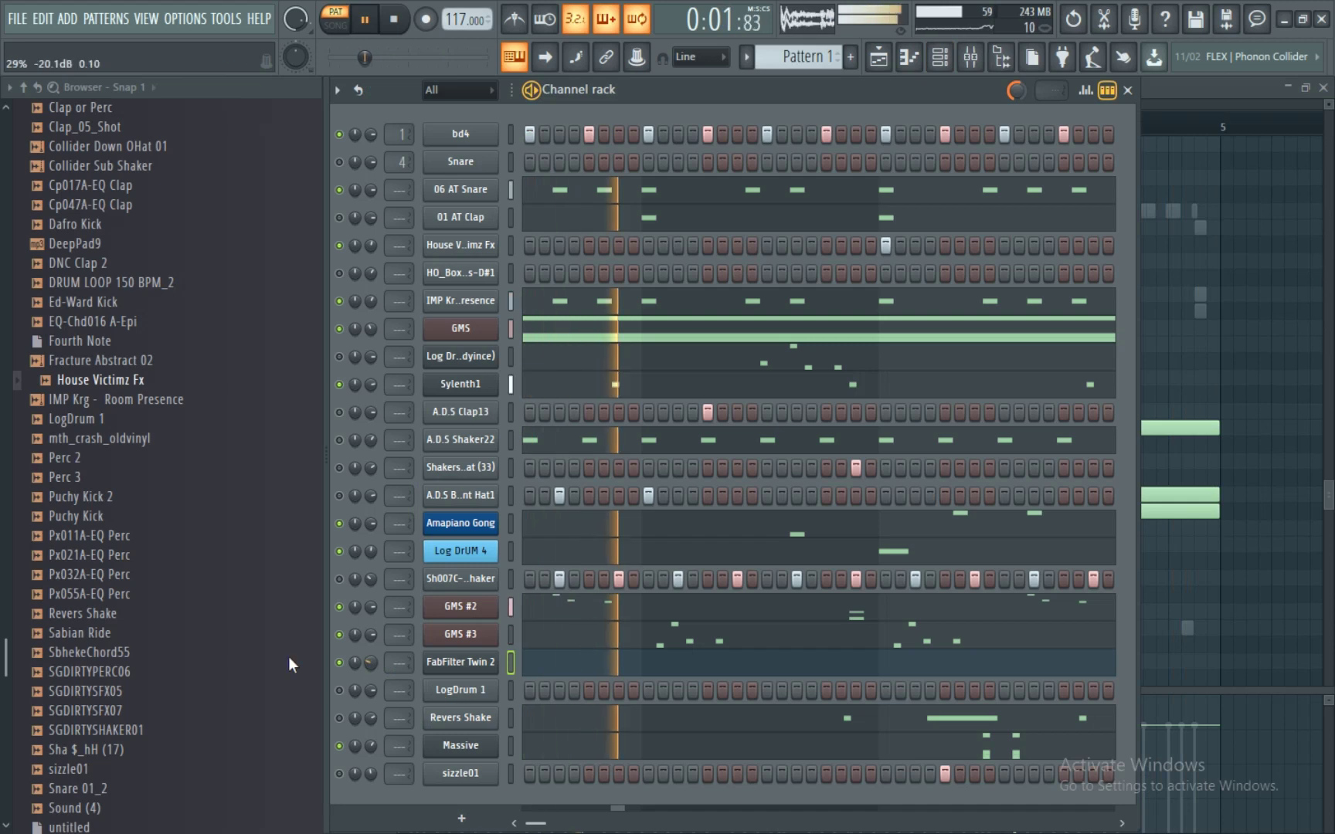
# - Unmute the remaining percussion and effect channels, including A.D.S Shaker22, the Sh007C shaker, Revers Shake and the log drum channel below GMS
pyautogui.scroll(4, 116, 471)
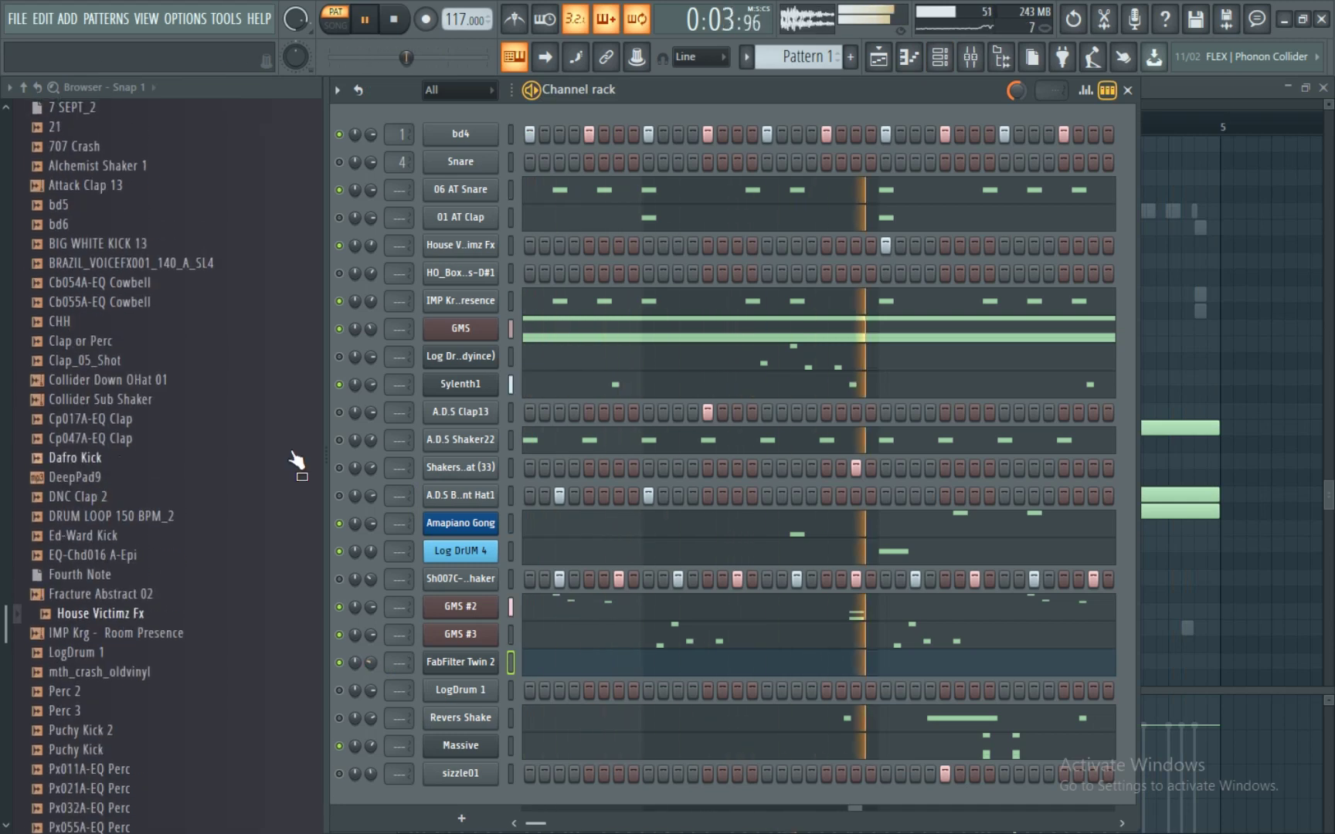
pyautogui.click(338, 440)
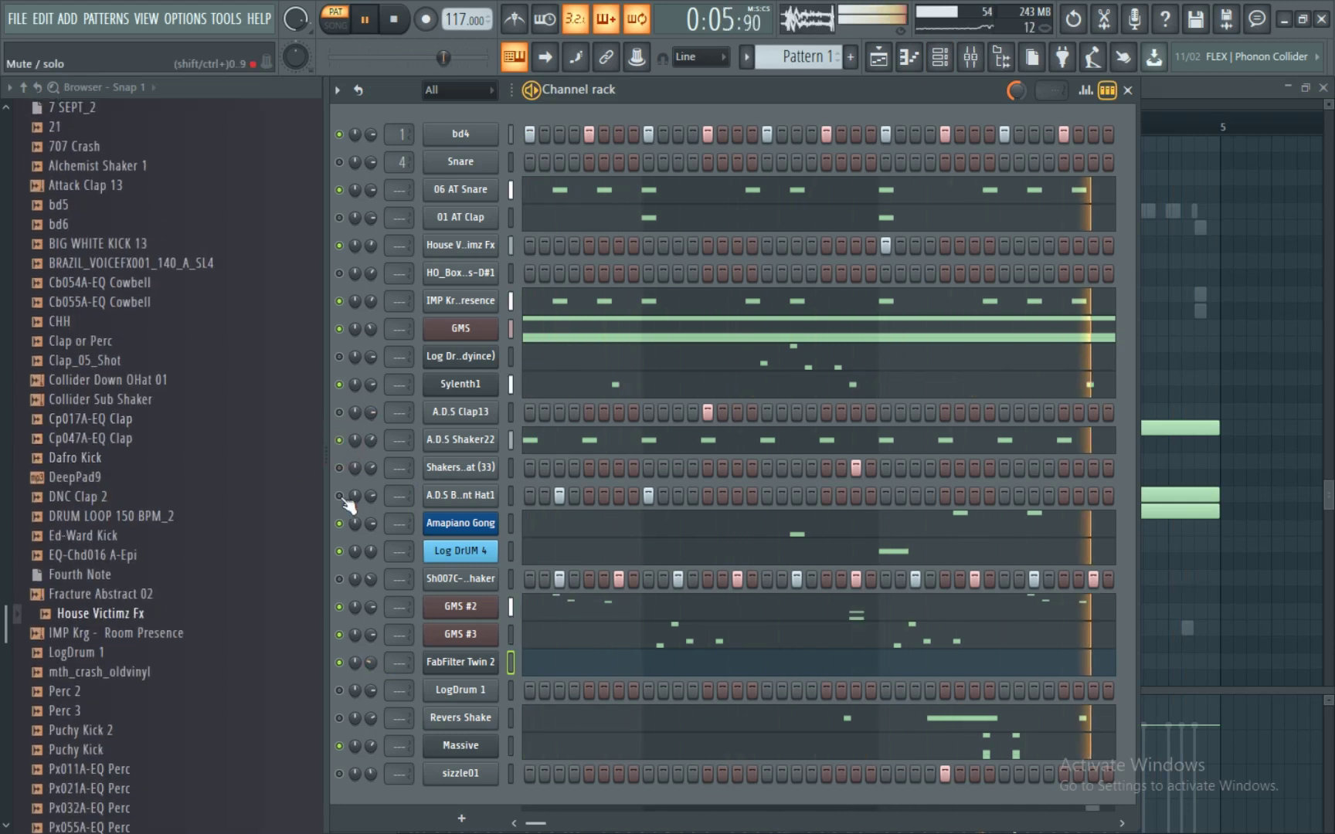
pyautogui.click(339, 580)
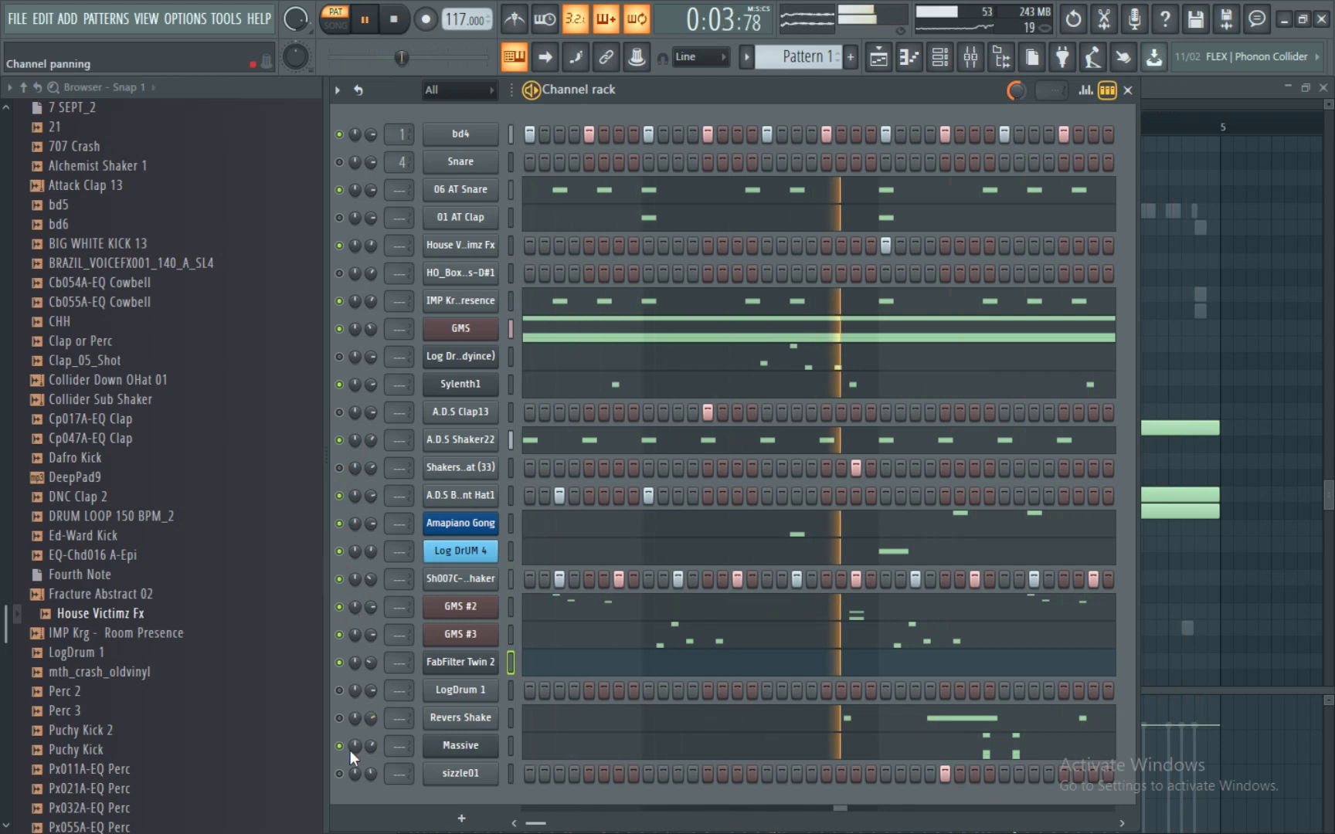
pyautogui.click(339, 717)
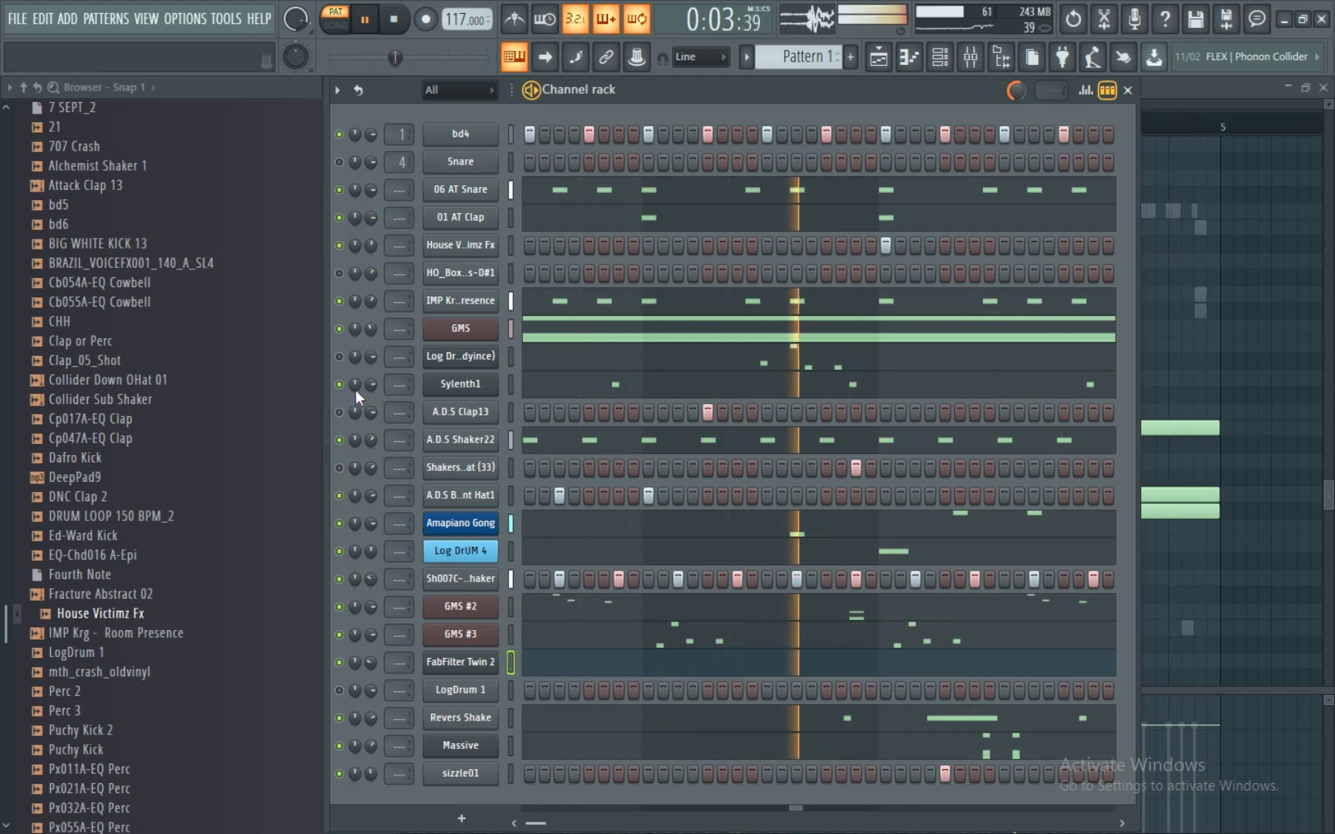
pyautogui.click(337, 360)
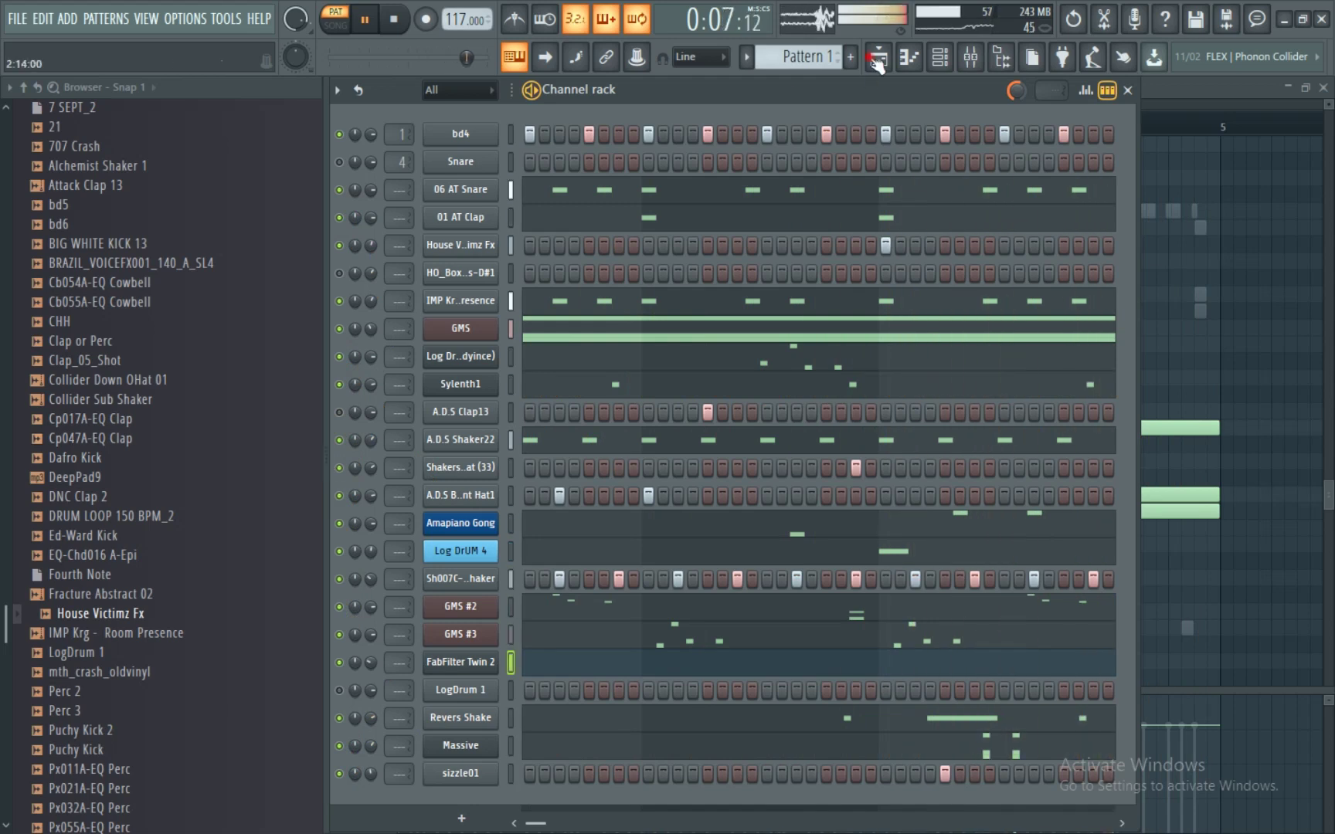
# - Place four consecutive Pattern 1 clips on Track 1 of the playlist, filling bars 1 to 16
pyautogui.press('F5')
pyautogui.moveTo(667, 209); pyautogui.dragTo(655, 136)
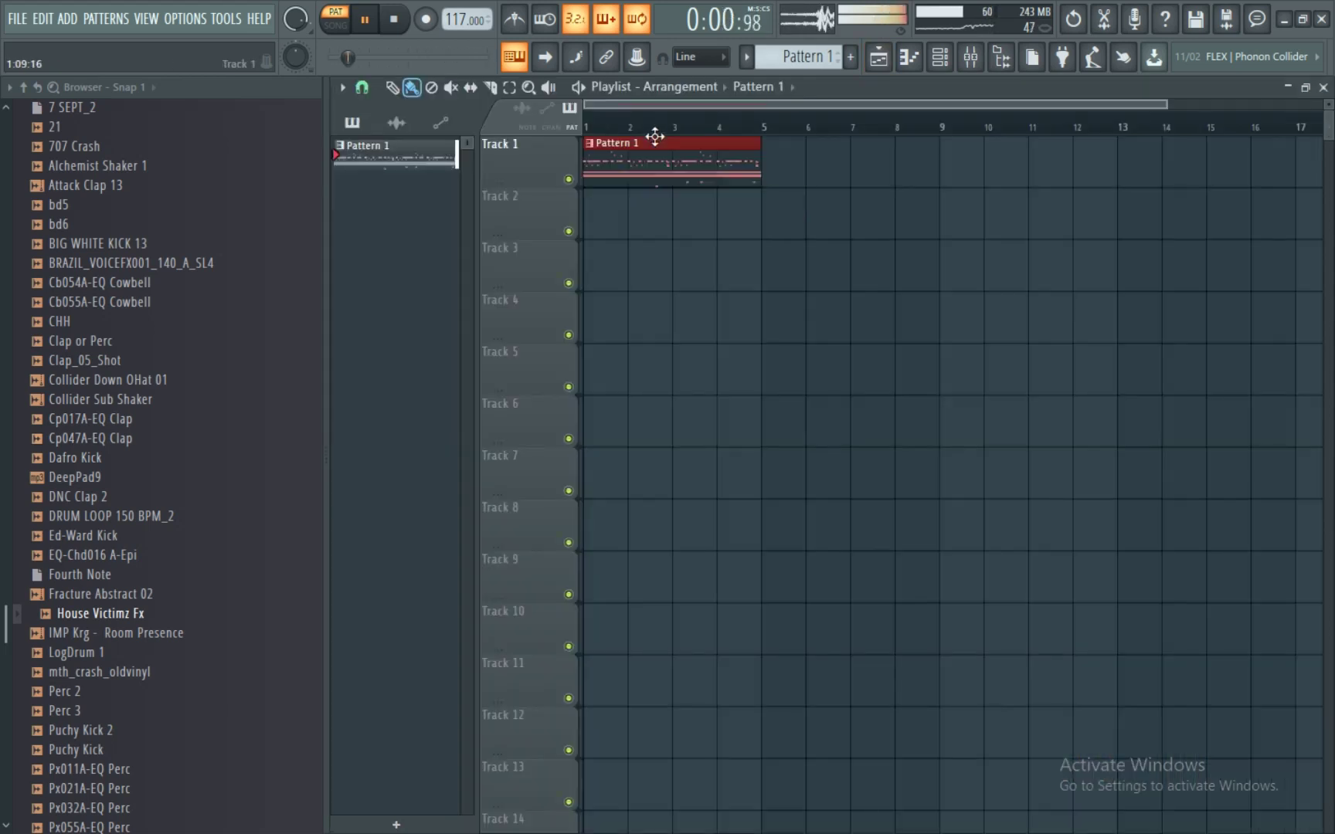
pyautogui.click(772, 163)
pyautogui.click(948, 177)
pyautogui.click(1134, 175)
pyautogui.scroll(-3, 1124, 140)
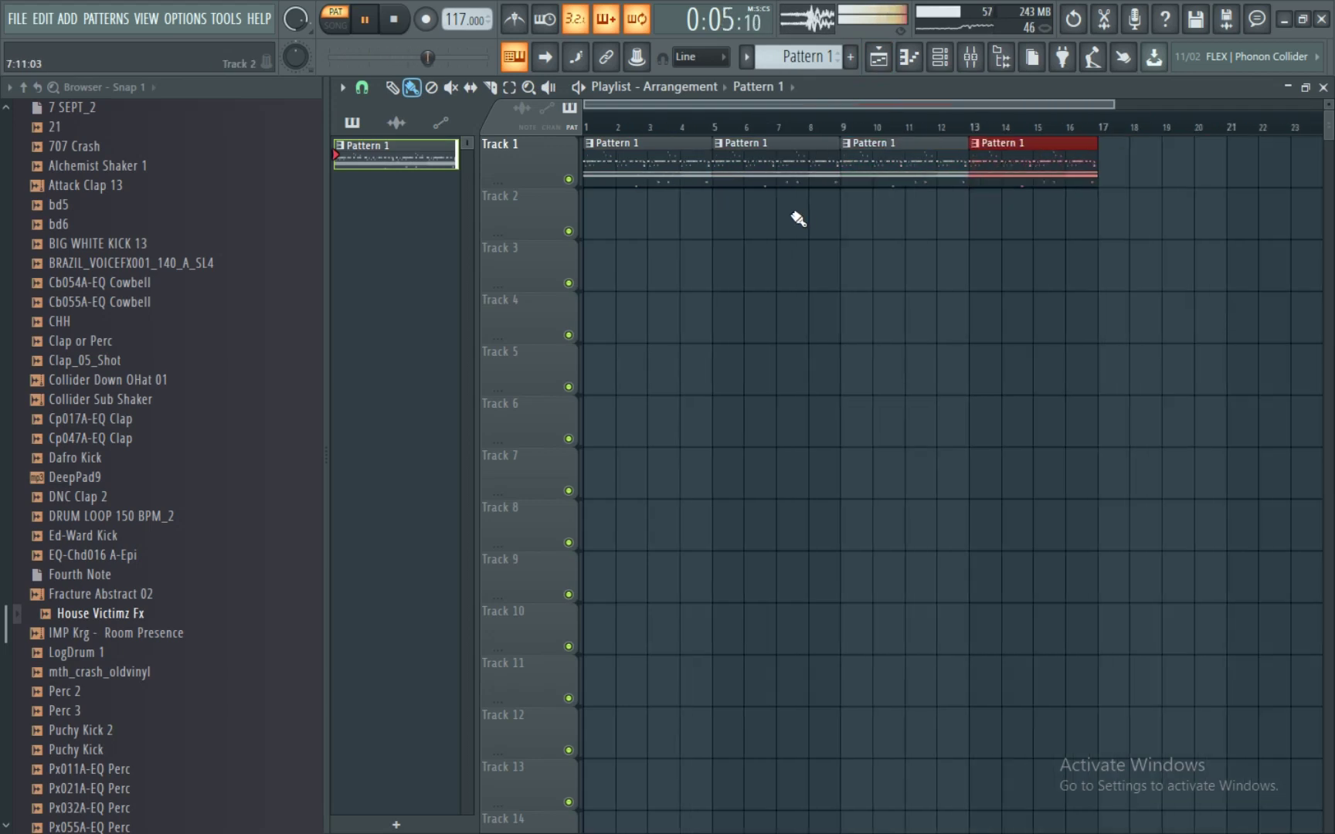
# - Switch playback to song mode, open the mixer and select the Insert 1 track
pyautogui.click(340, 35)
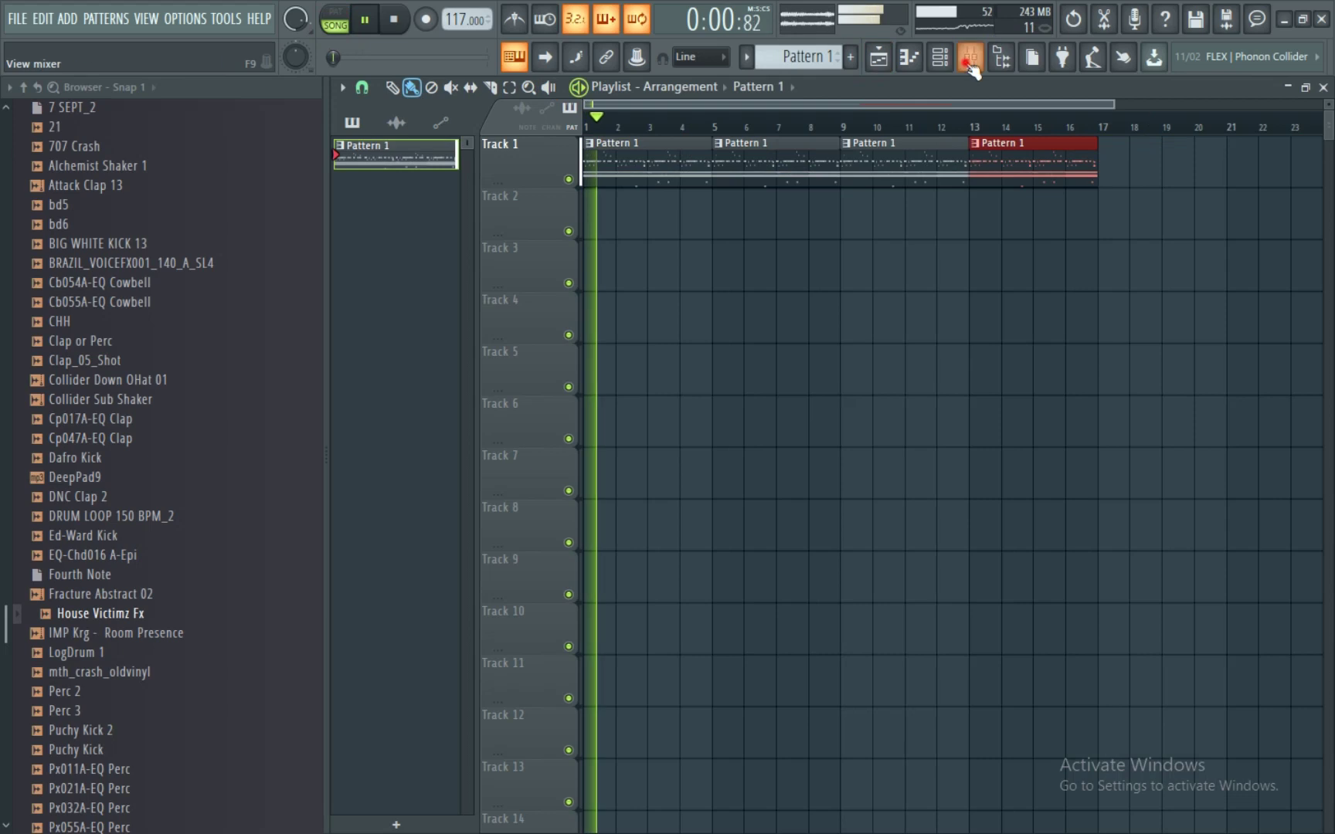
pyautogui.click(970, 57)
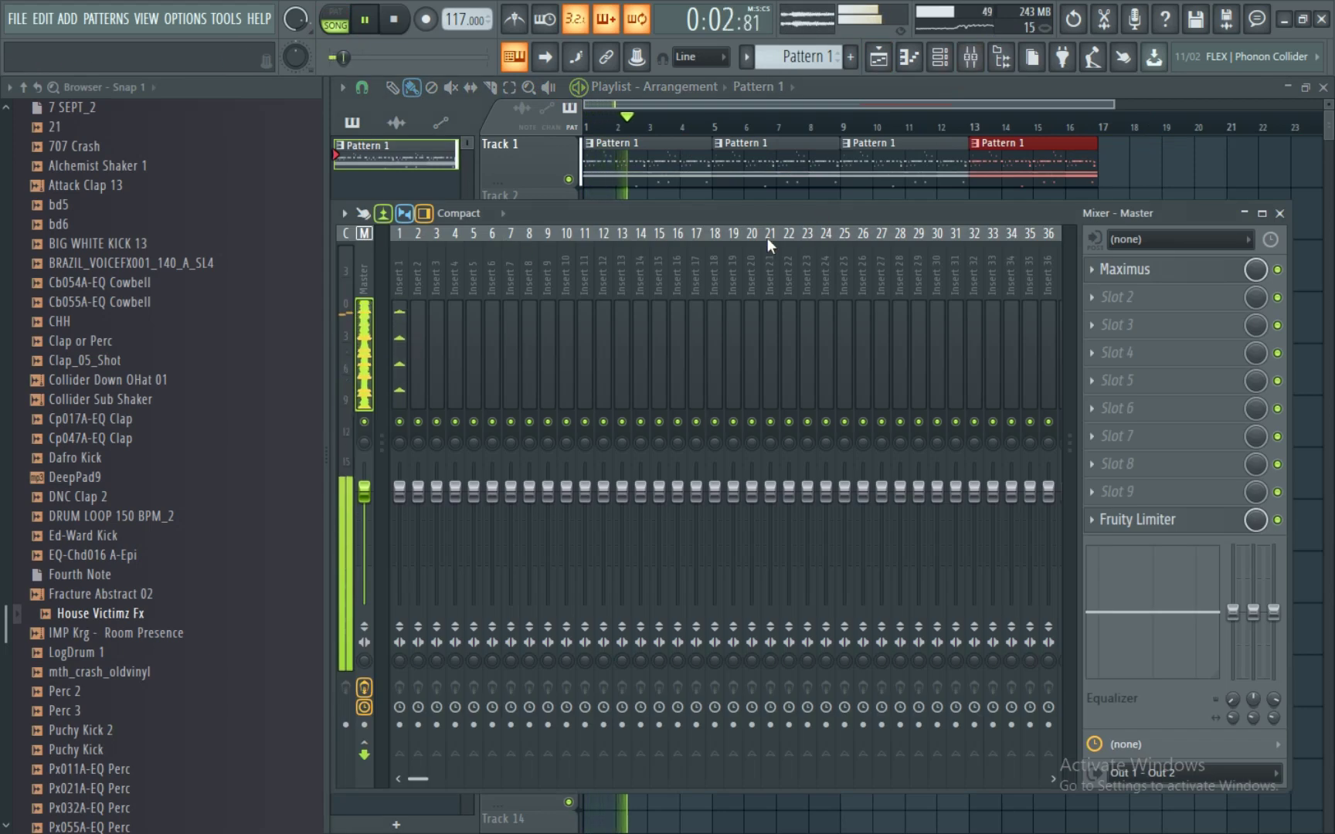
pyautogui.click(410, 330)
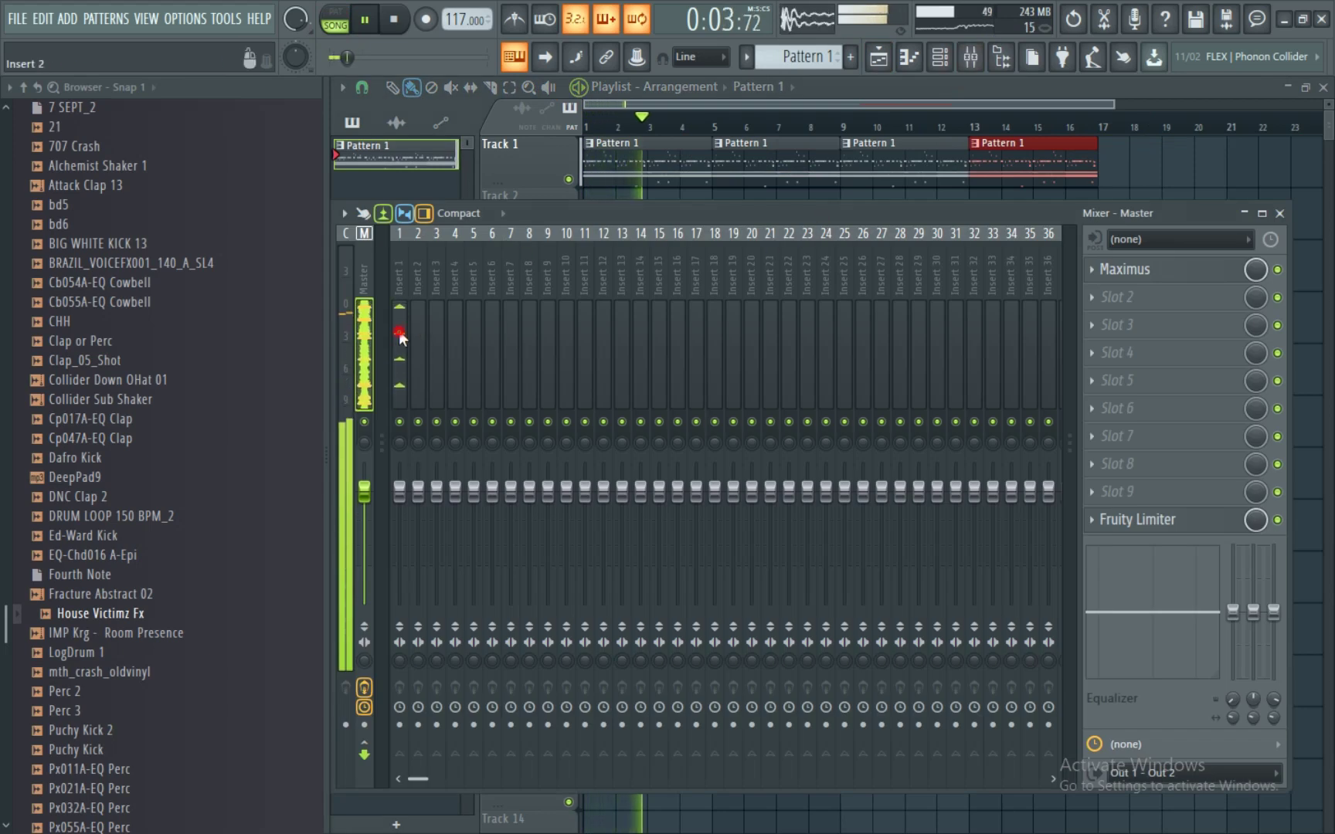
# - Show the channel rack and audition the Attack Clap 13 sample from the browser
pyautogui.click(940, 56)
pyautogui.scroll(1, 158, 371)
pyautogui.scroll(8, 158, 372)
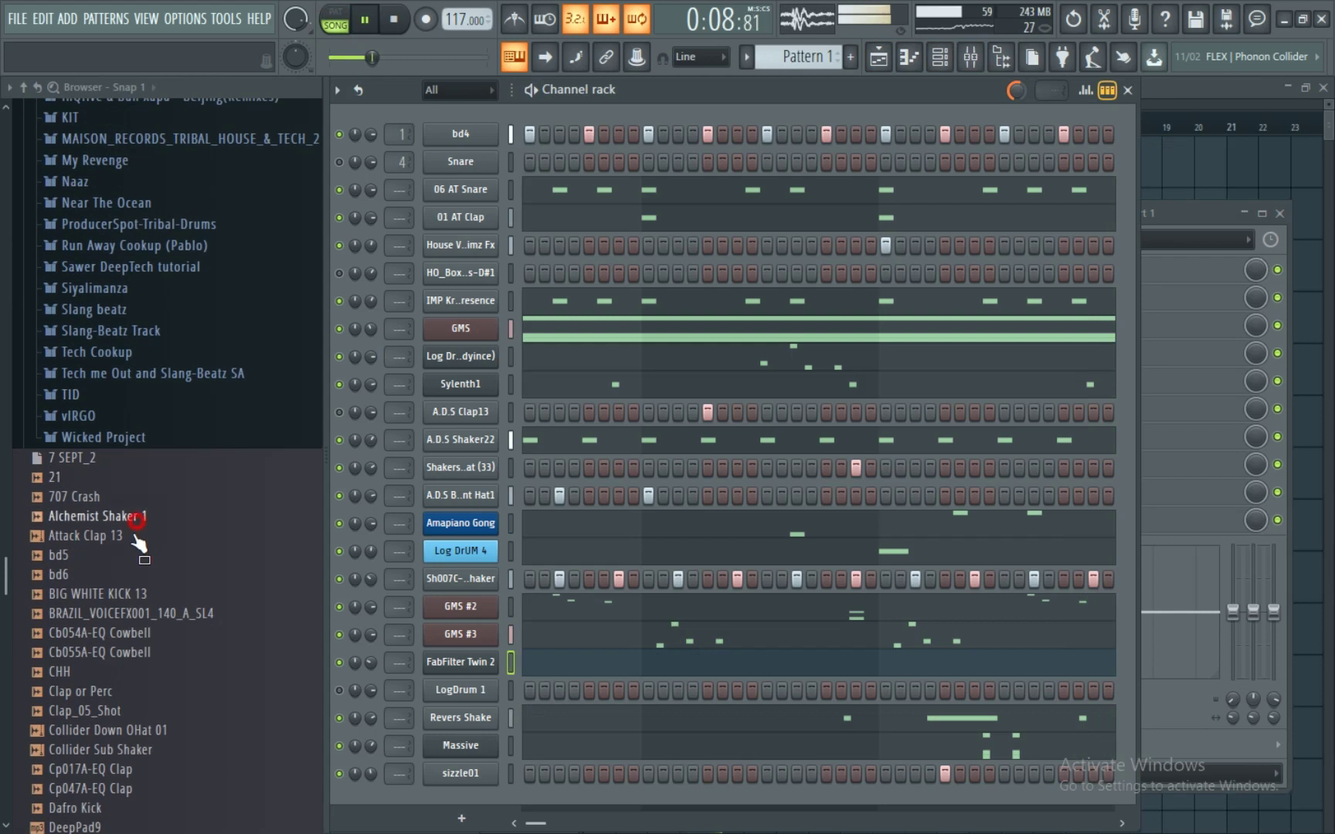
pyautogui.click(139, 536)
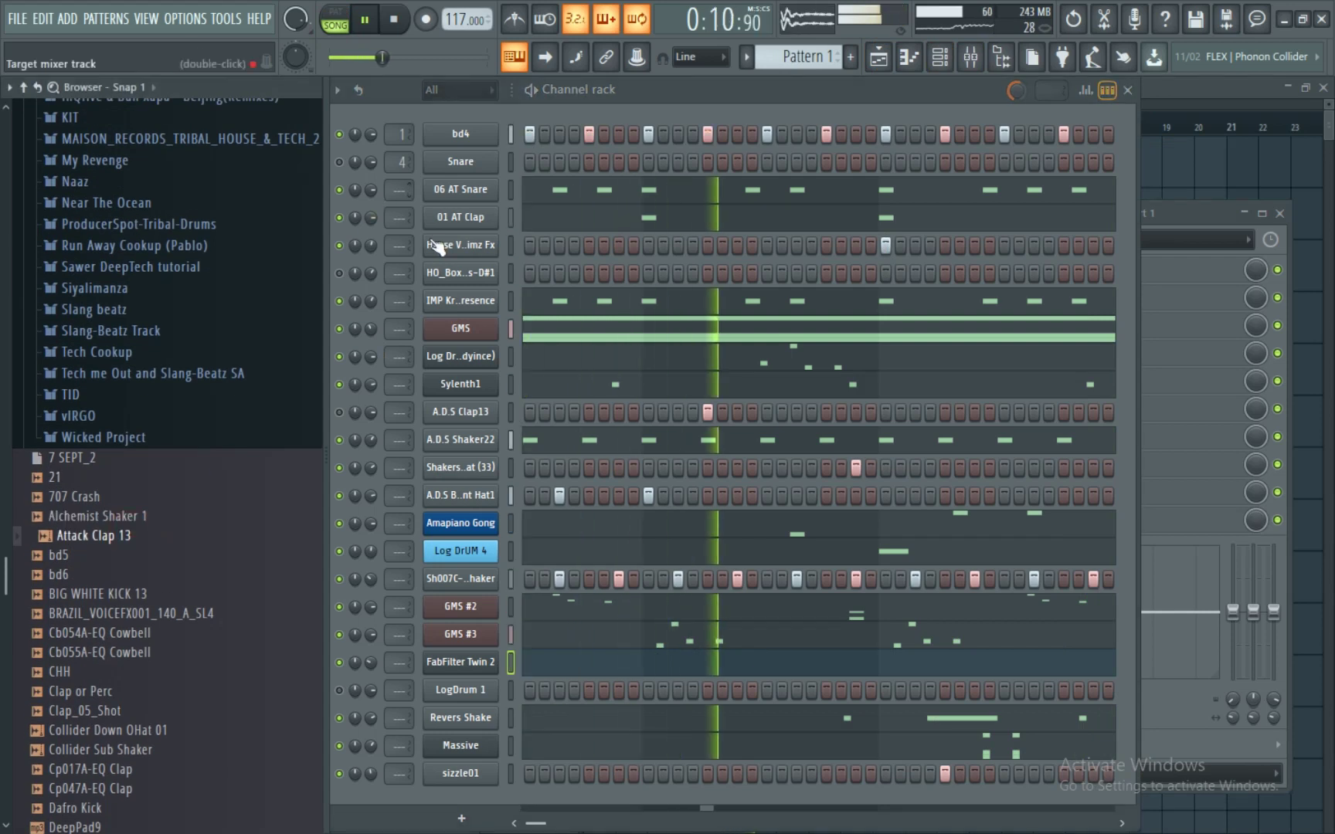
# - Delete the unused Snare channel from the channel rack and confirm its removal
pyautogui.rightClick(483, 167)
pyautogui.click(540, 363)
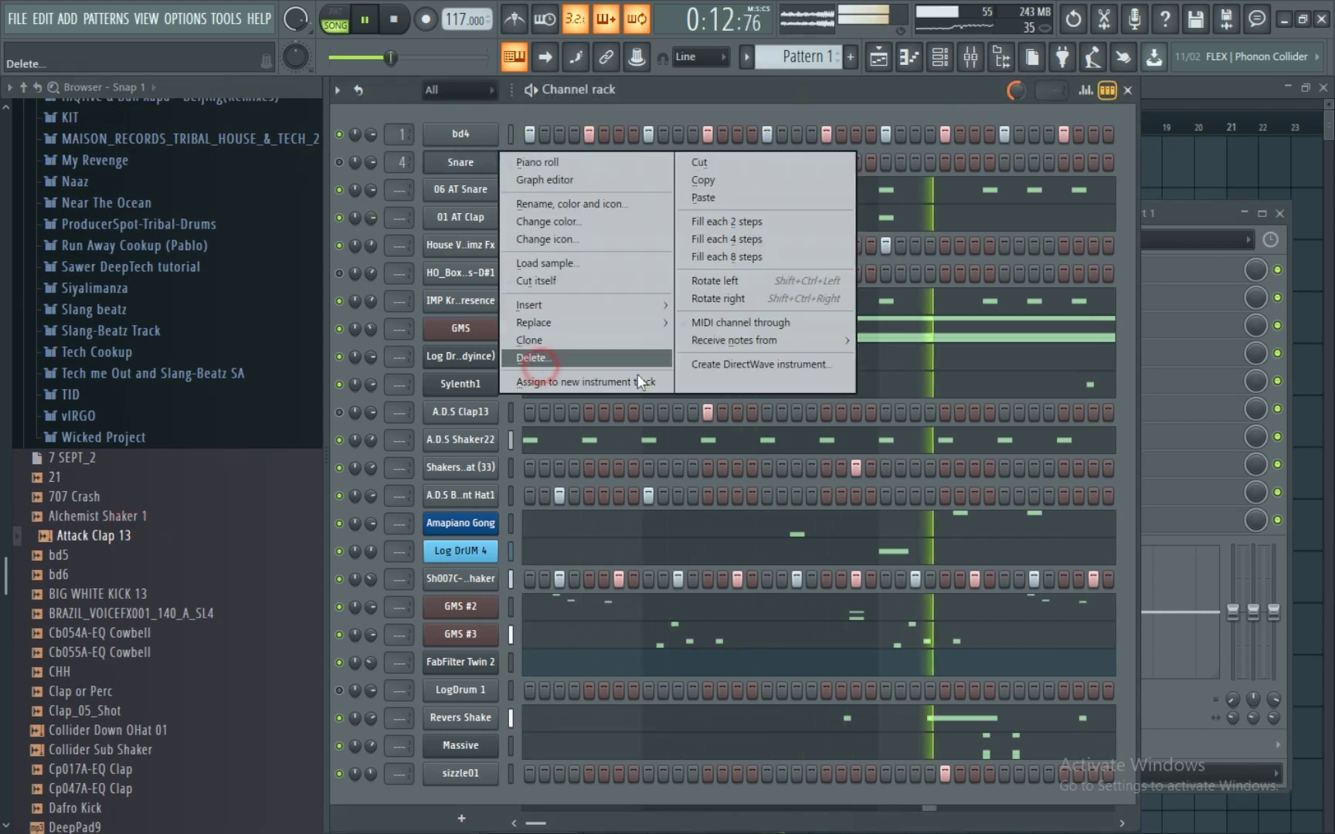
pyautogui.click(618, 360)
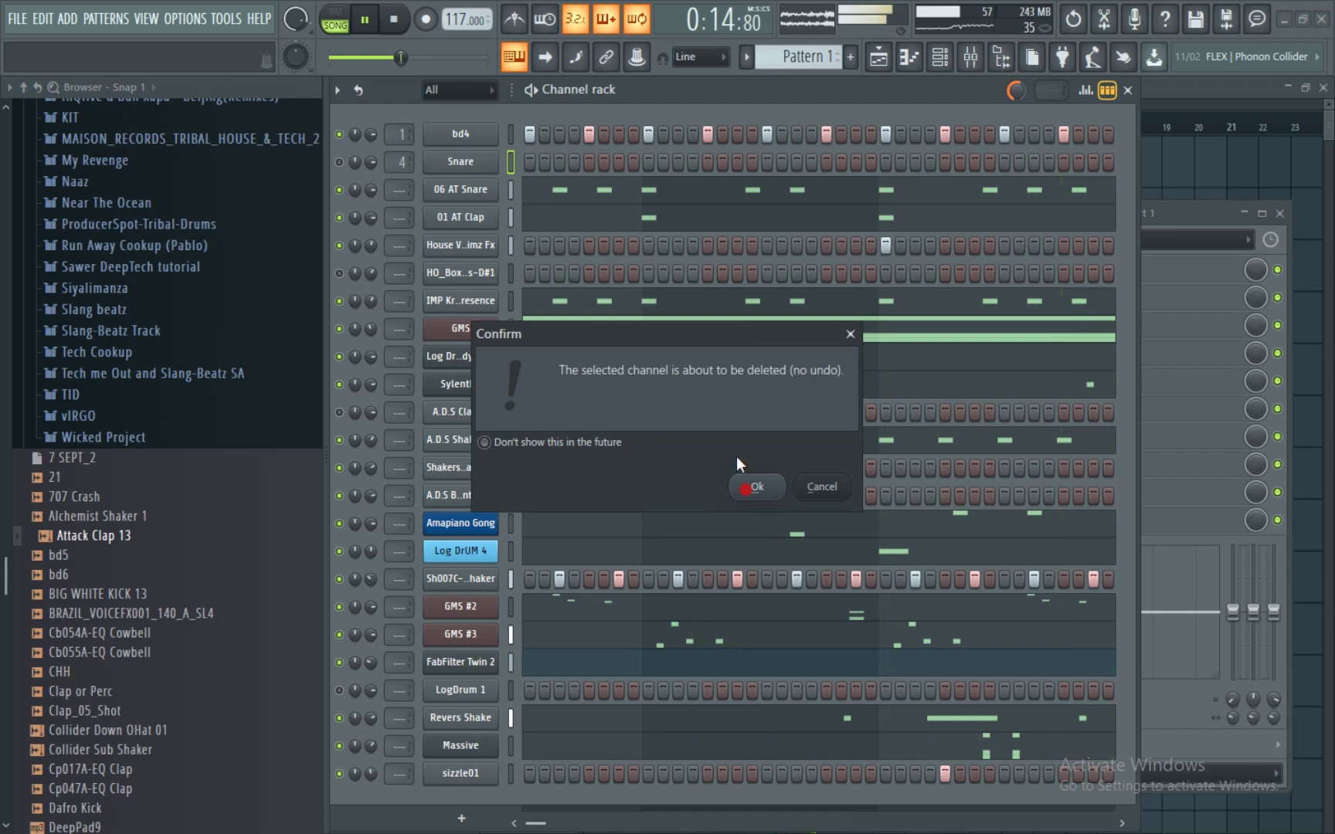
pyautogui.click(745, 487)
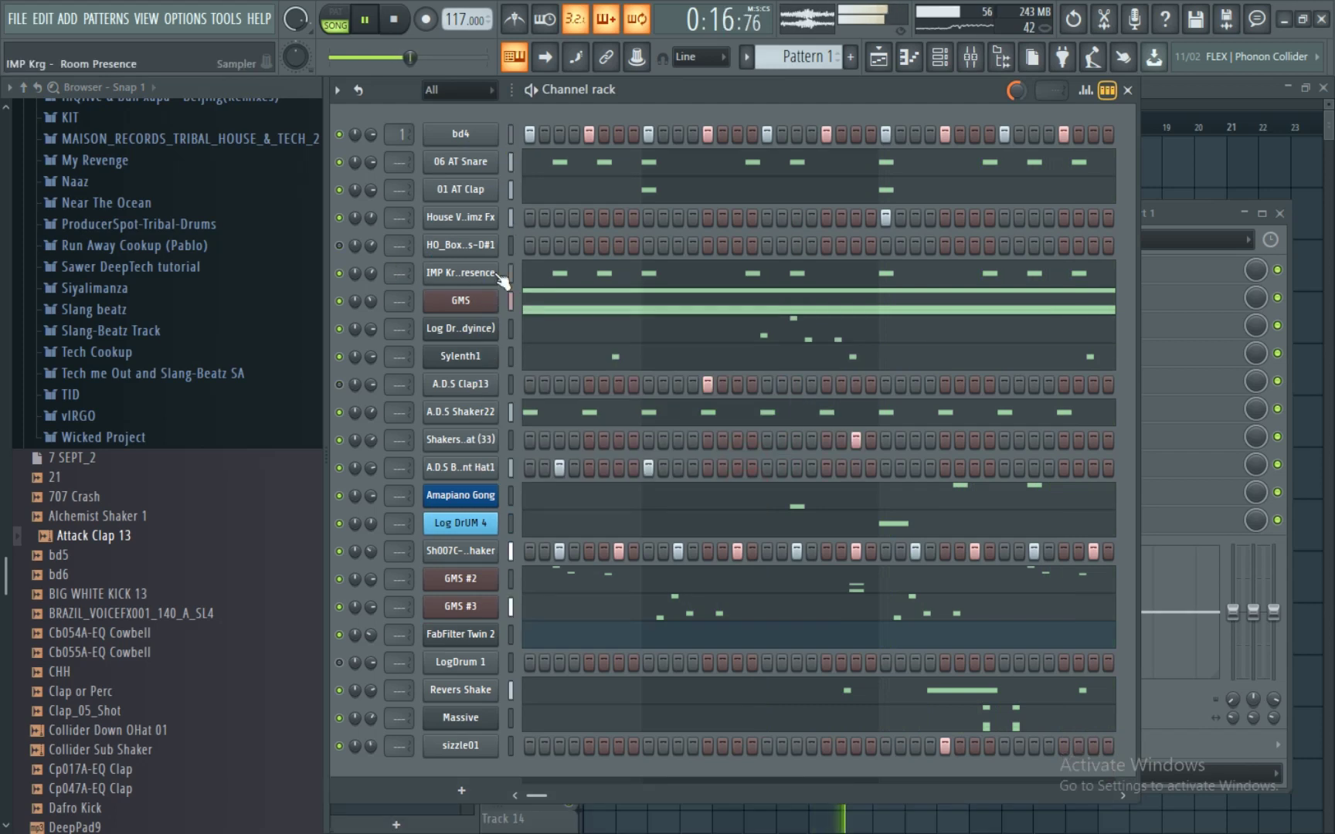
pyautogui.click(345, 384)
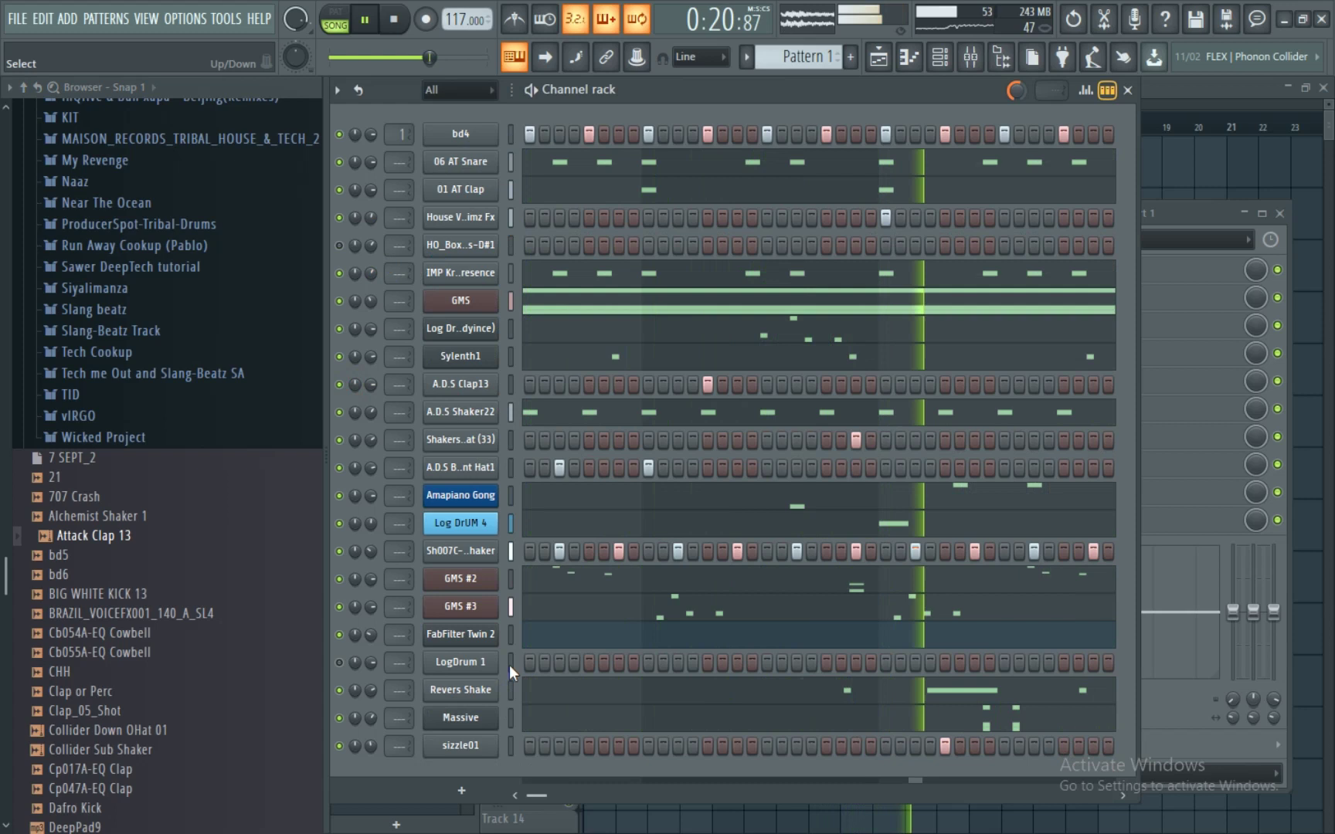
# - Select all channels and begin a gradient colouring with bright green (red 128, green 255, blue 0) as the start colour
pyautogui.doubleClick(511, 154)
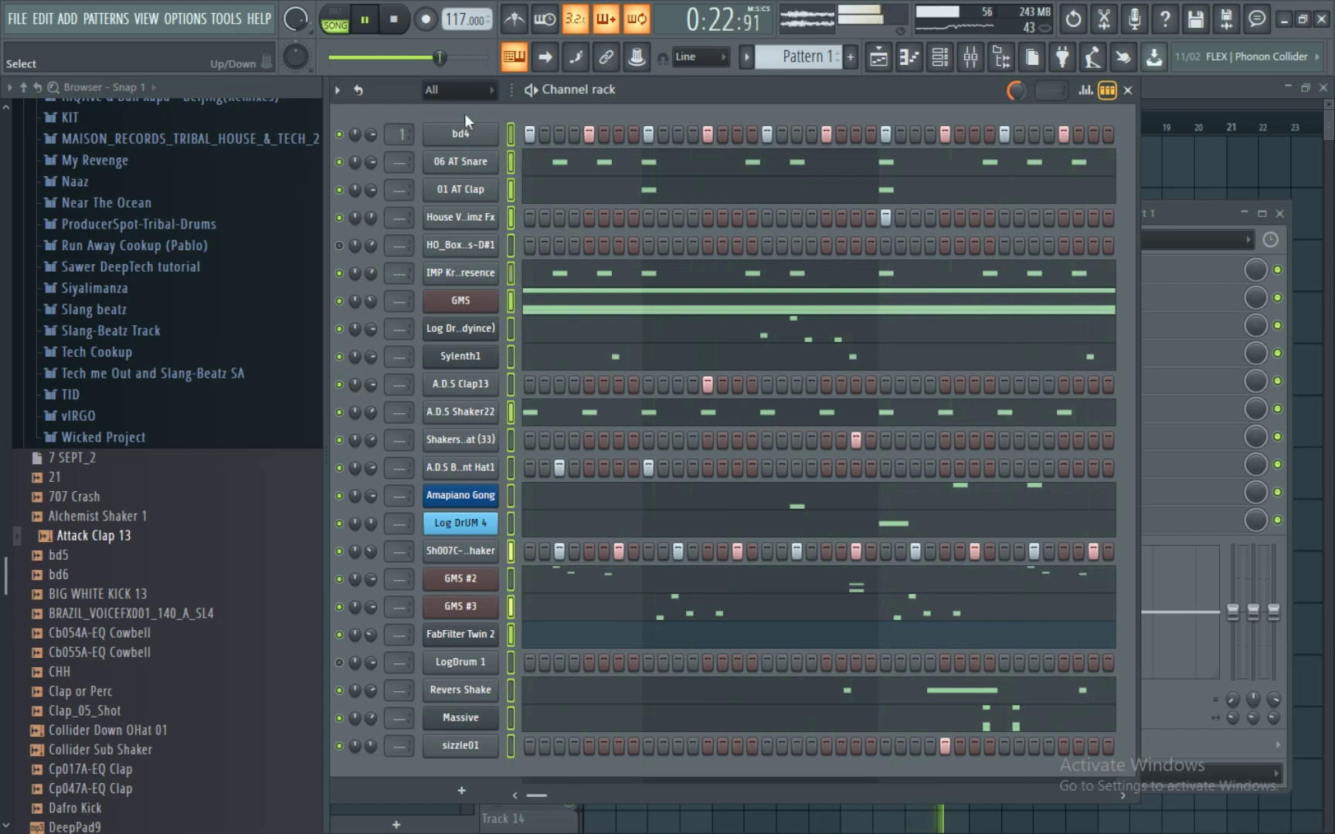
pyautogui.click(334, 91)
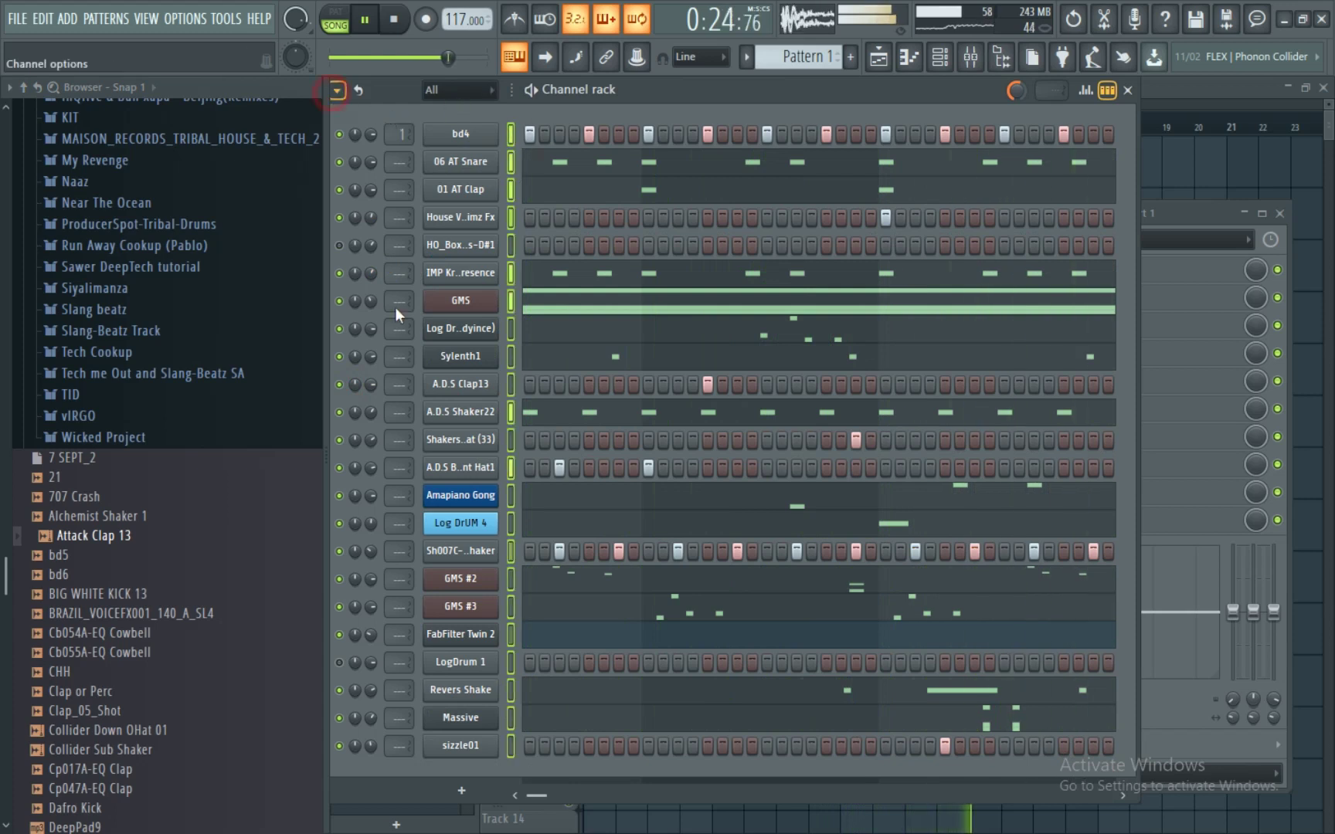
pyautogui.moveTo(483, 264)
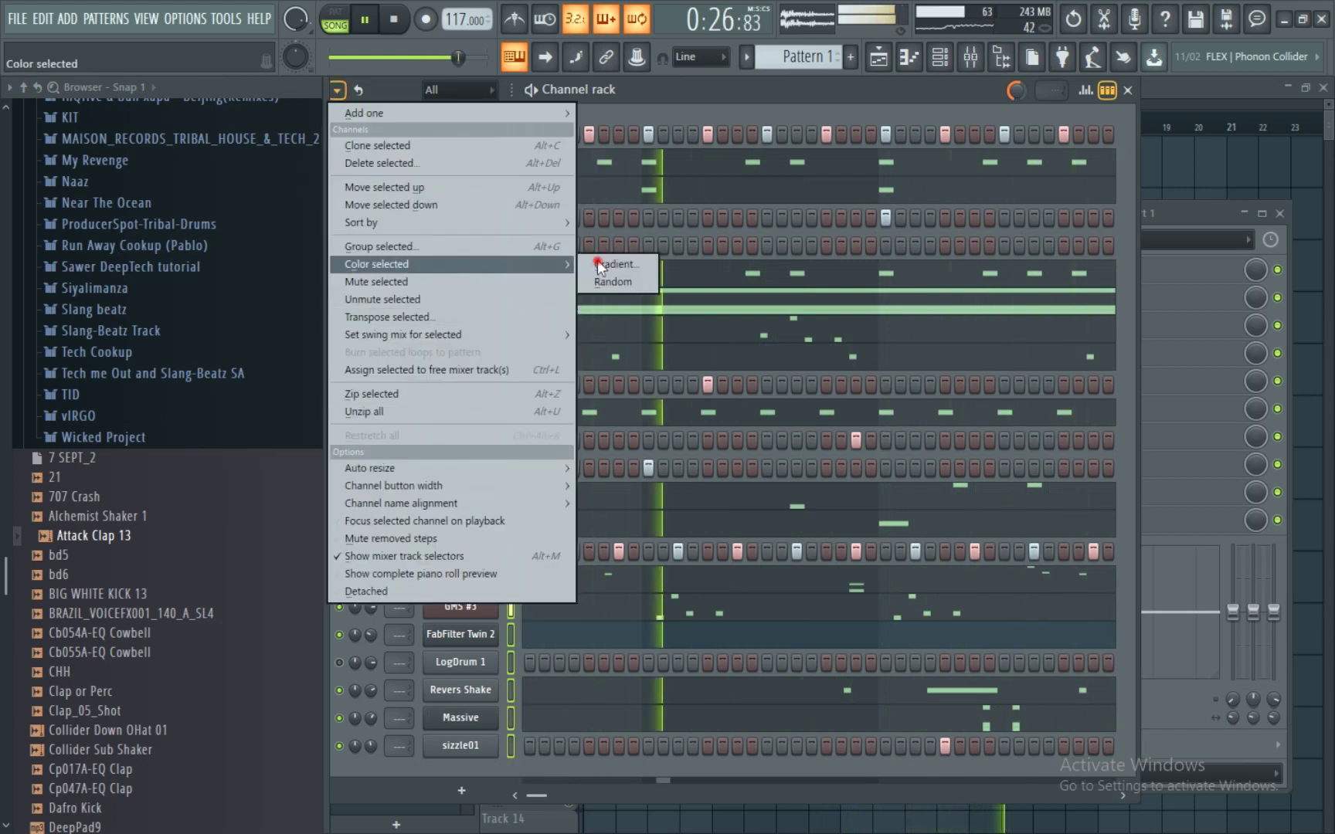
pyautogui.click(594, 258)
pyautogui.click(606, 286)
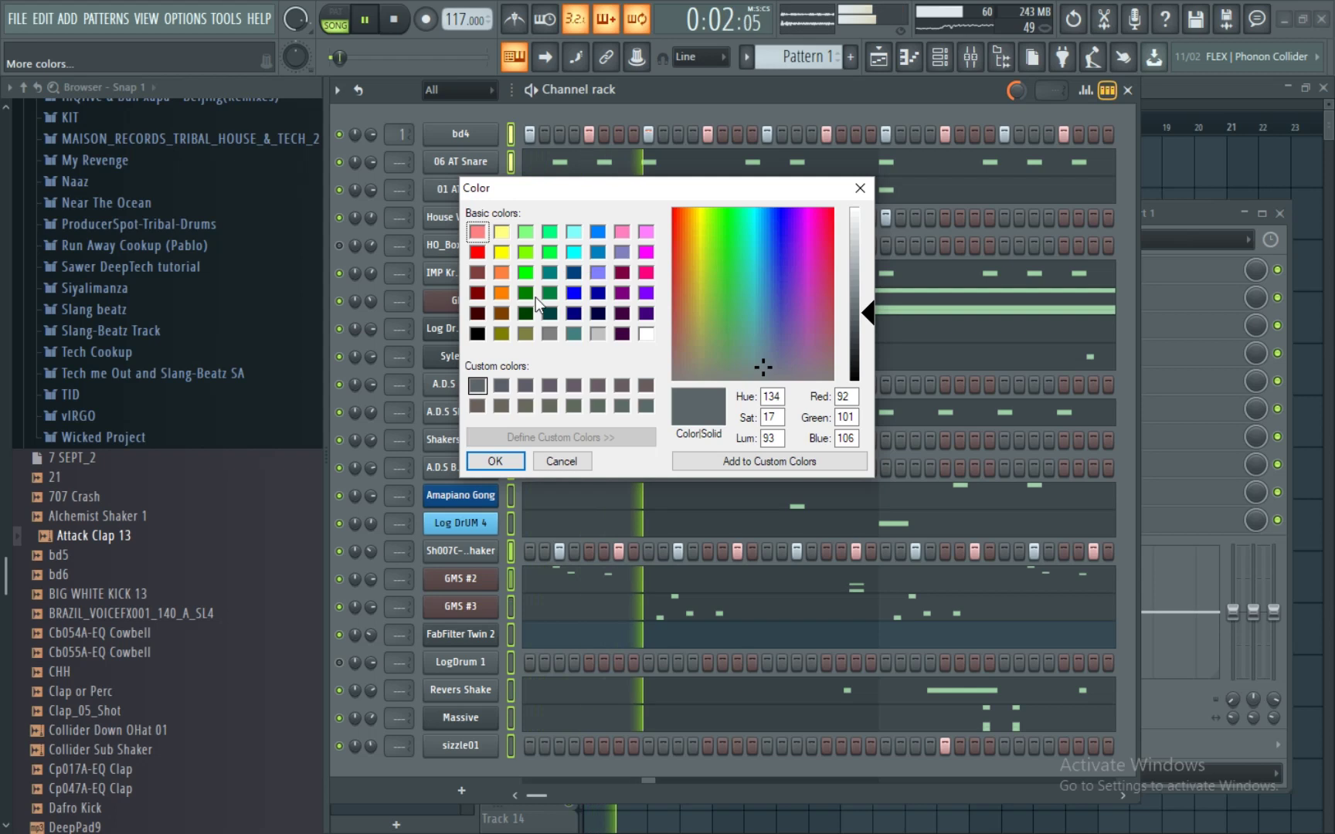
pyautogui.click(523, 251)
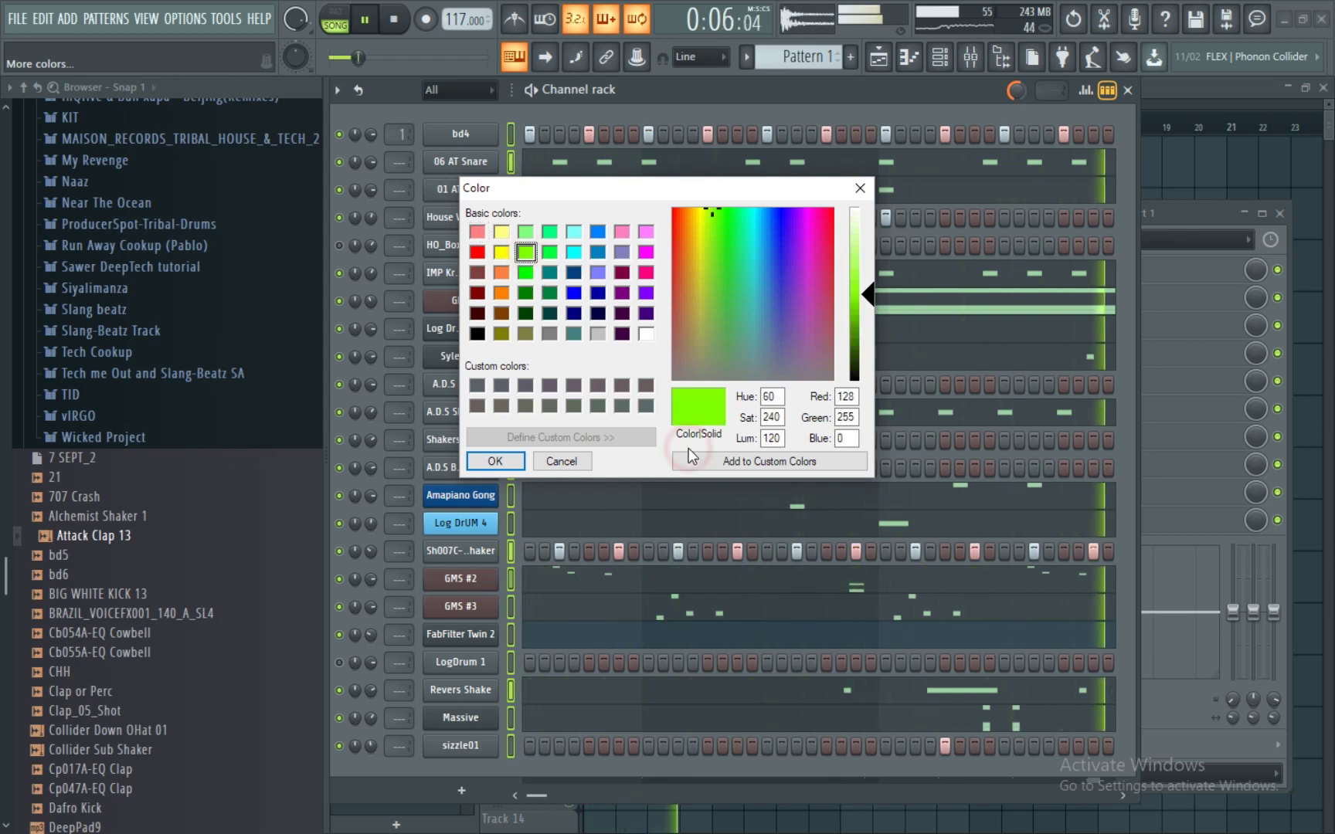
pyautogui.click(689, 456)
pyautogui.click(495, 461)
pyautogui.click(515, 330)
pyautogui.click(515, 330)
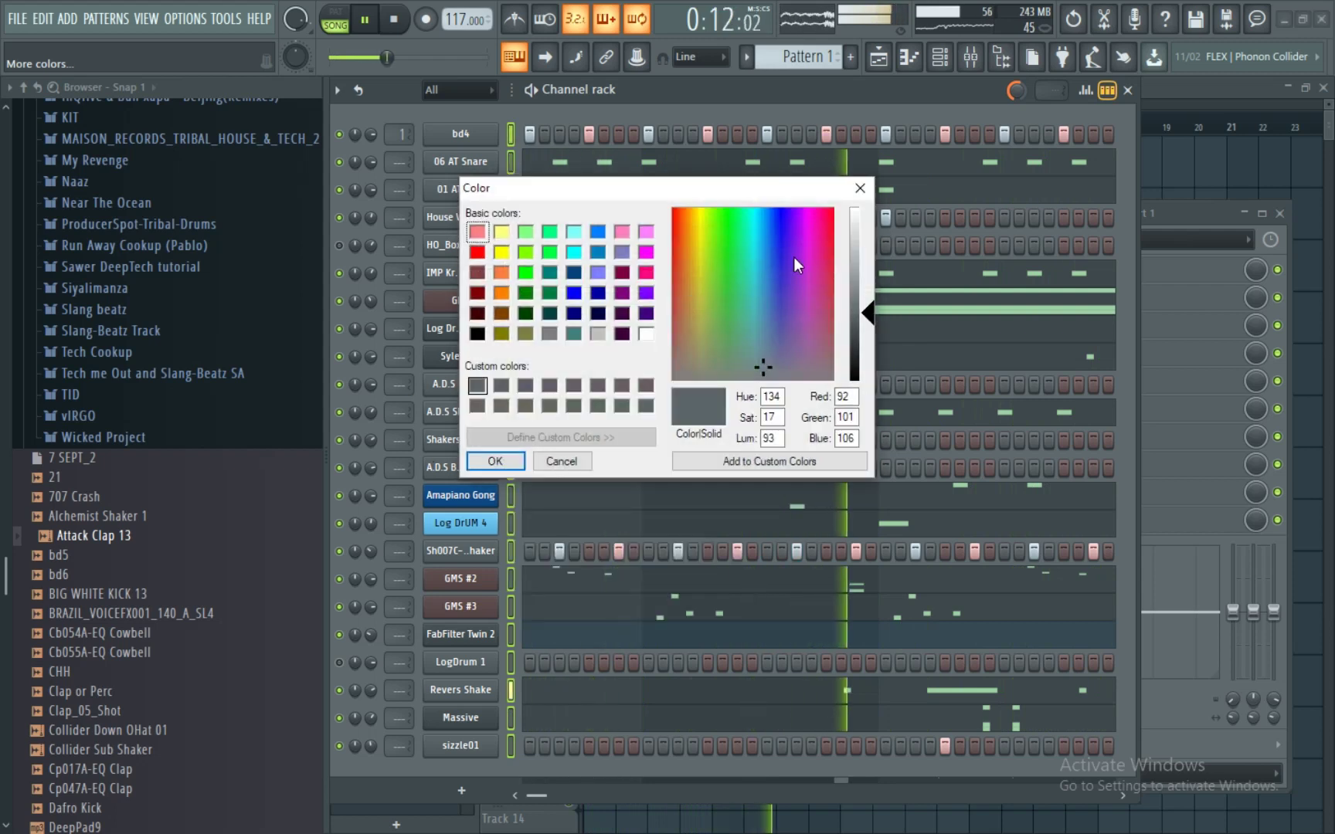
# - Choose a crimson end colour for the gradient and apply it to all selected channels
pyautogui.click(798, 217)
pyautogui.click(814, 214)
pyautogui.click(813, 259)
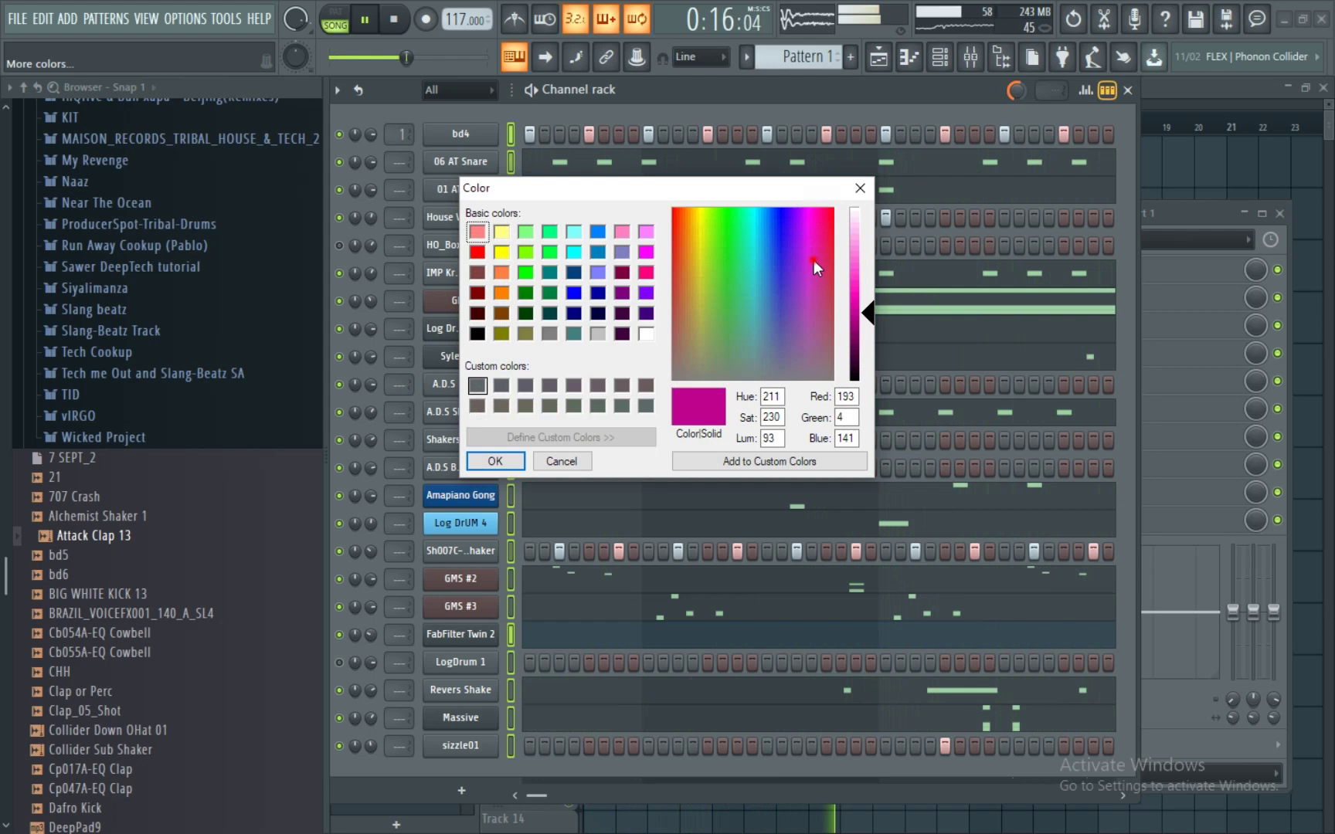
pyautogui.click(822, 216)
pyautogui.click(697, 457)
pyautogui.click(488, 462)
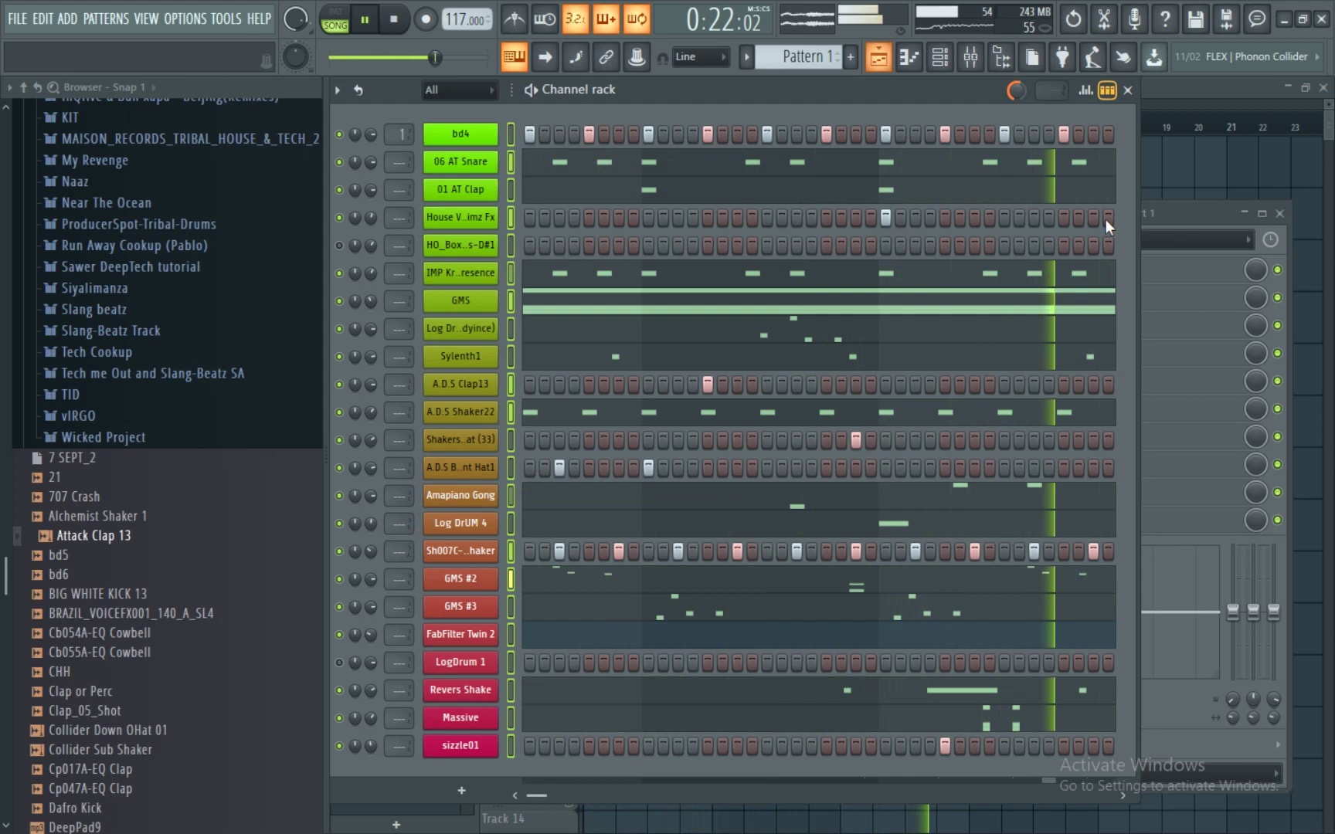
# - Route the selected channels to consecutive mixer tracks starting from Insert 1
pyautogui.click(1154, 224)
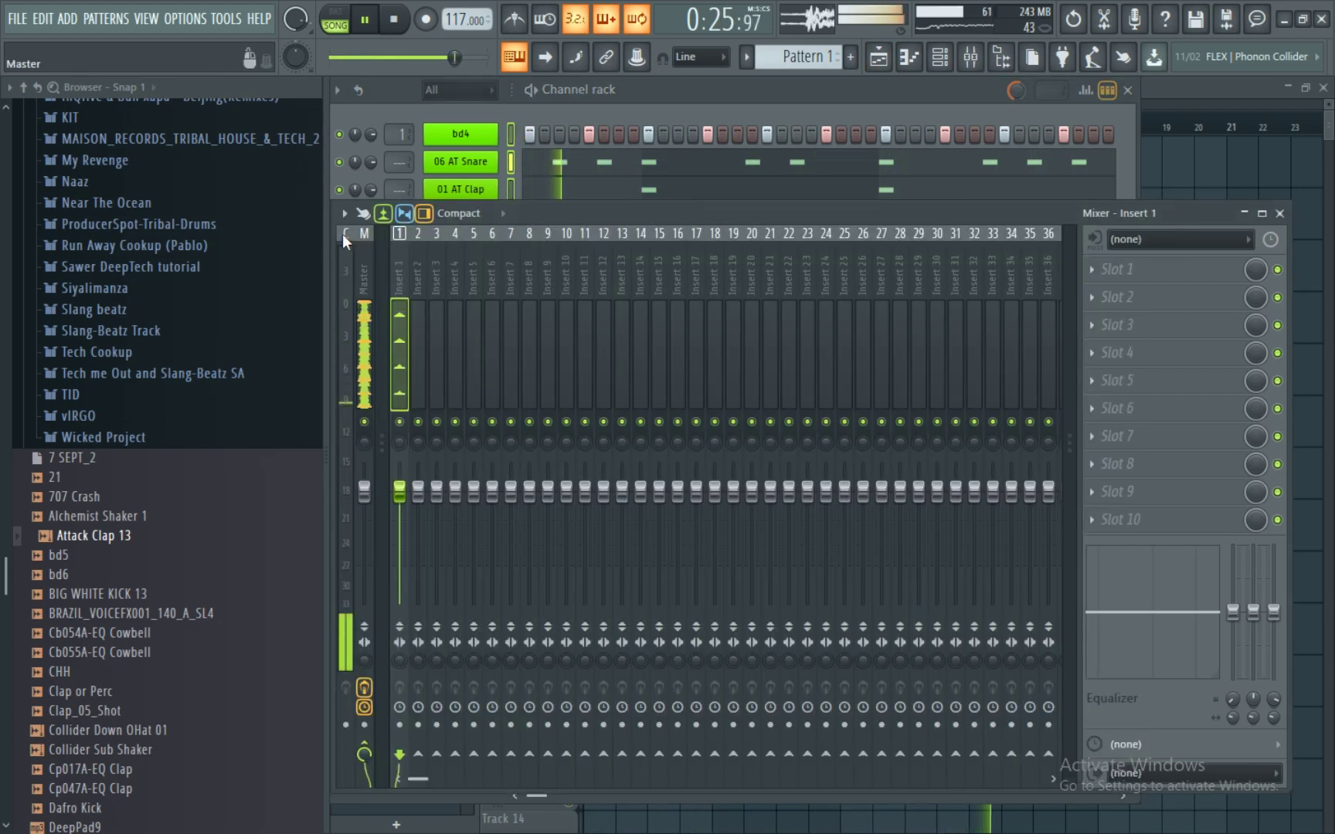
pyautogui.click(345, 215)
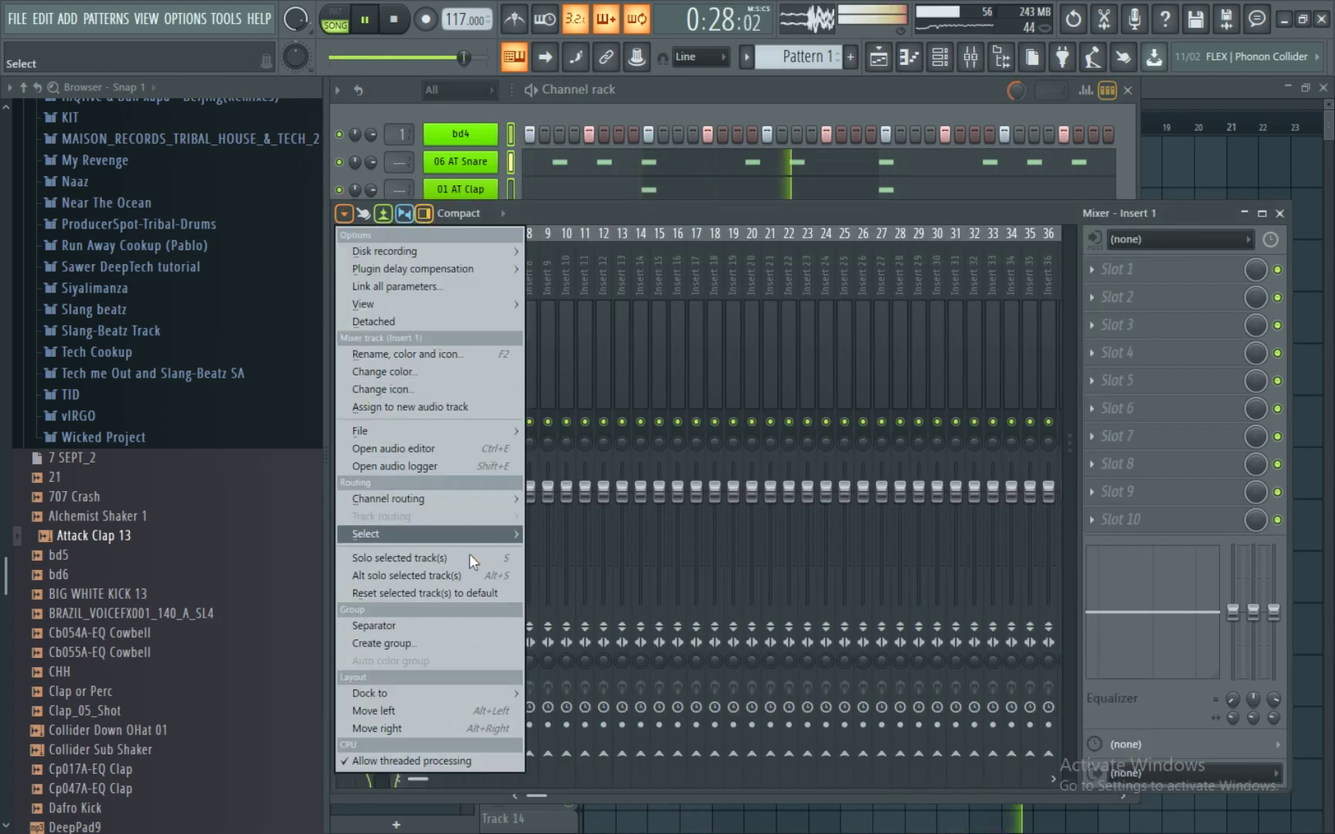
pyautogui.moveTo(508, 500)
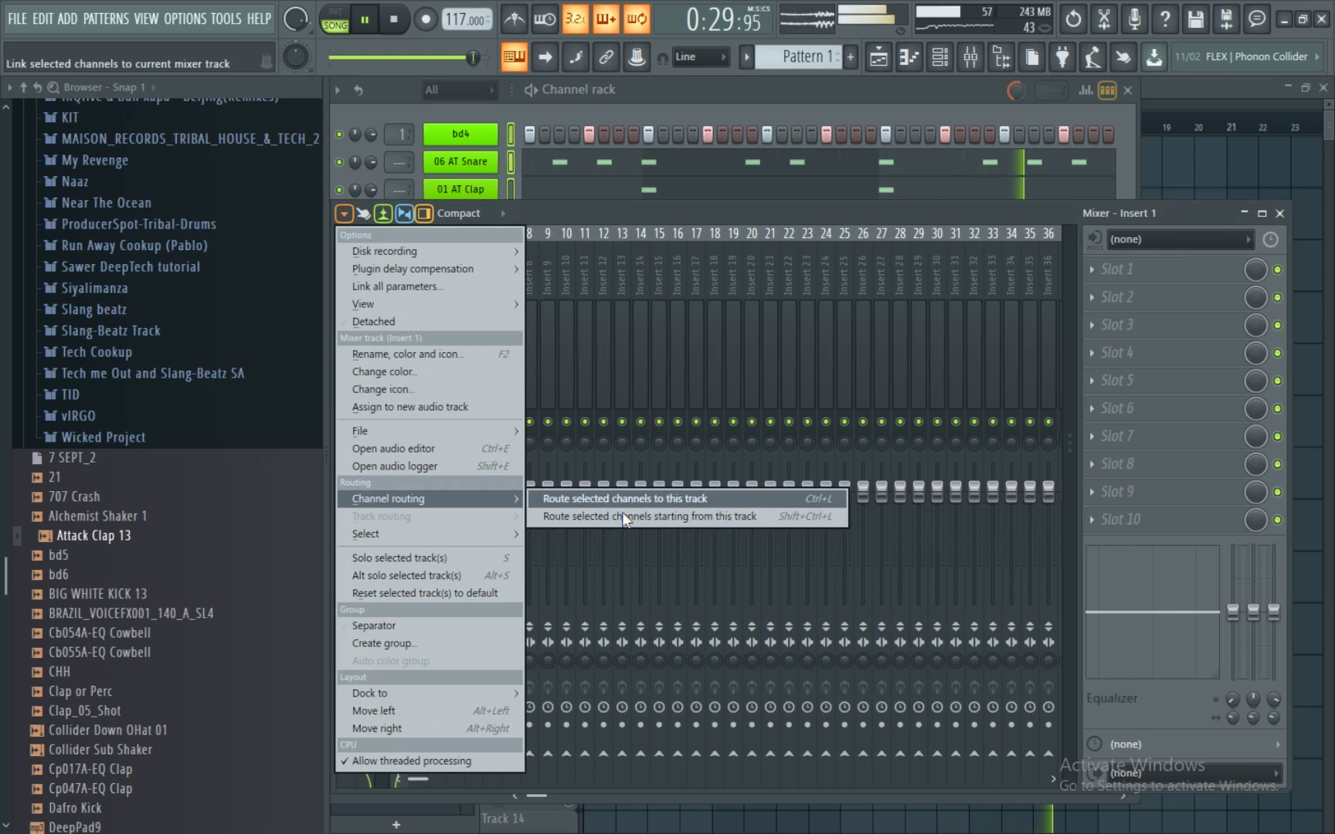
pyautogui.click(623, 516)
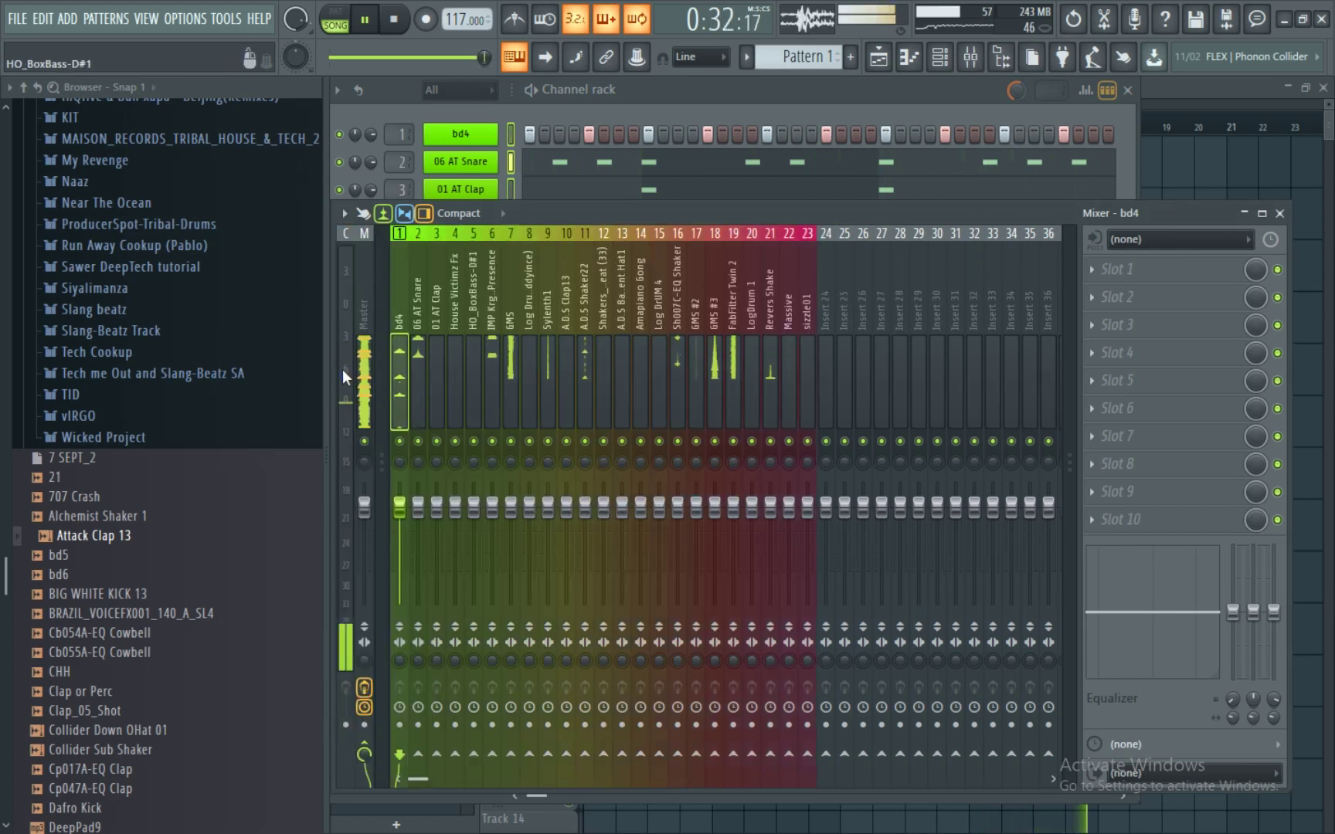
# - Select mixer tracks 1 to 23 and lower all their faders together
pyautogui.moveTo(412, 393); pyautogui.dragTo(802, 420)
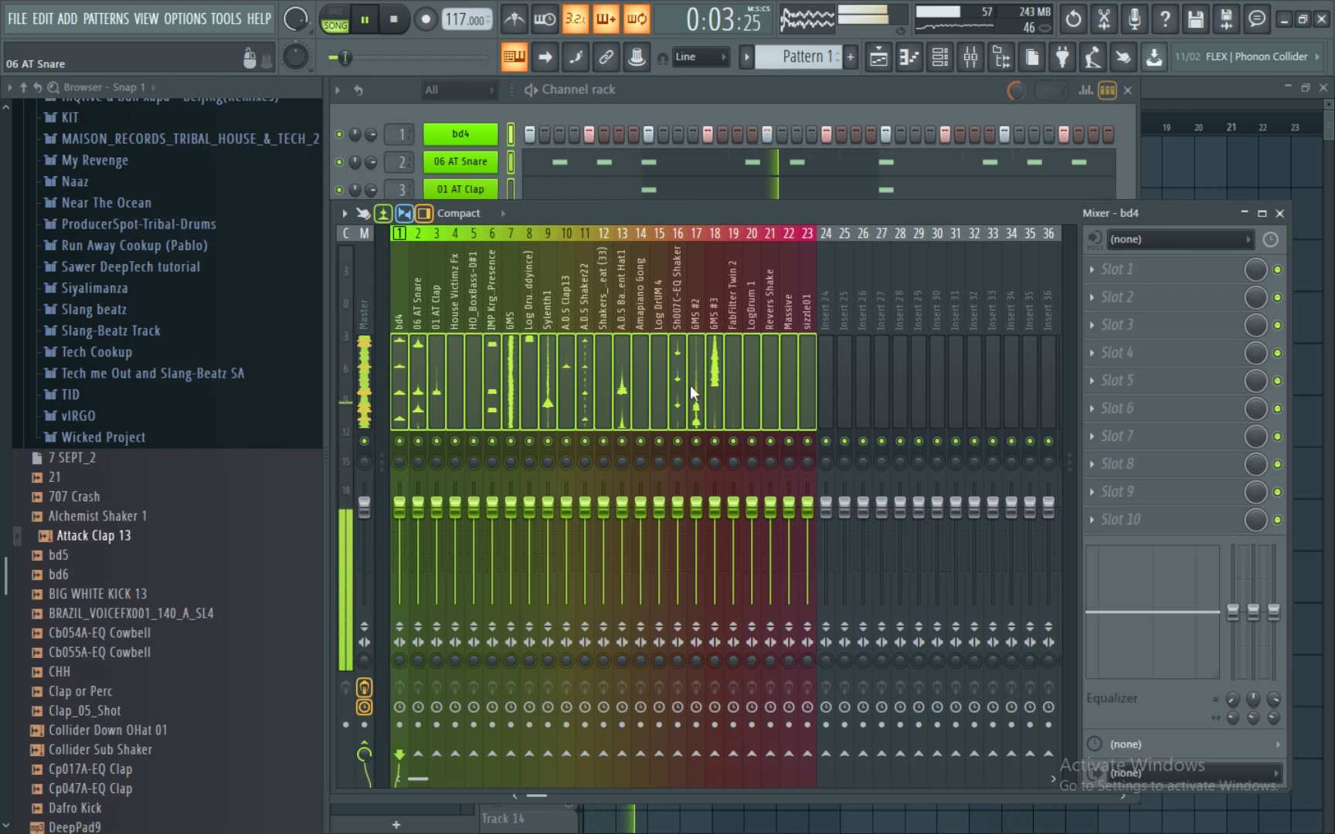
pyautogui.moveTo(620, 511)
pyautogui.mouseDown()
pyautogui.moveTo(619, 545)
pyautogui.moveTo(610, 533)
pyautogui.mouseUp()
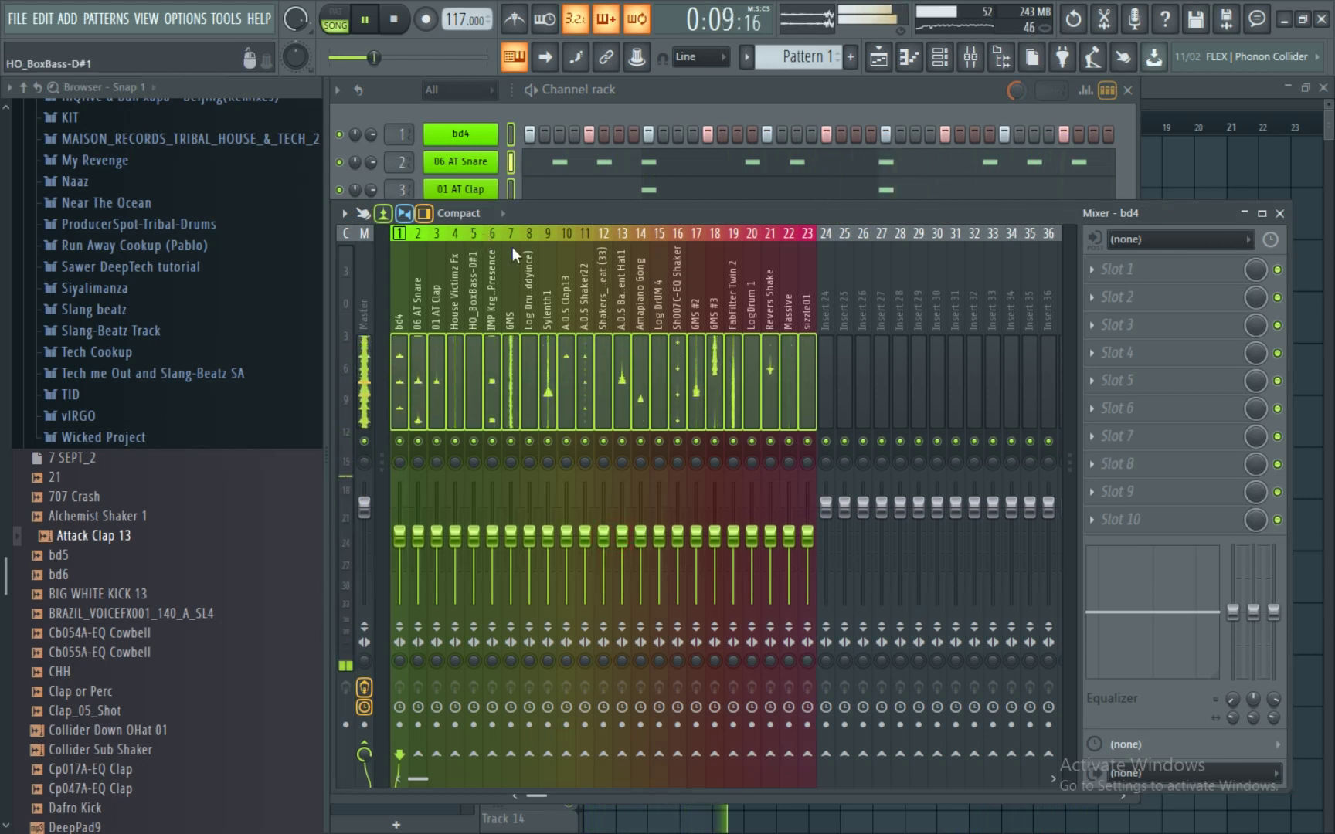
# - Load the Kick 6 Unprocessed EQ state on the bd4 mixer track and set its fader to about 92% (-1.9 dB)
pyautogui.click(424, 395)
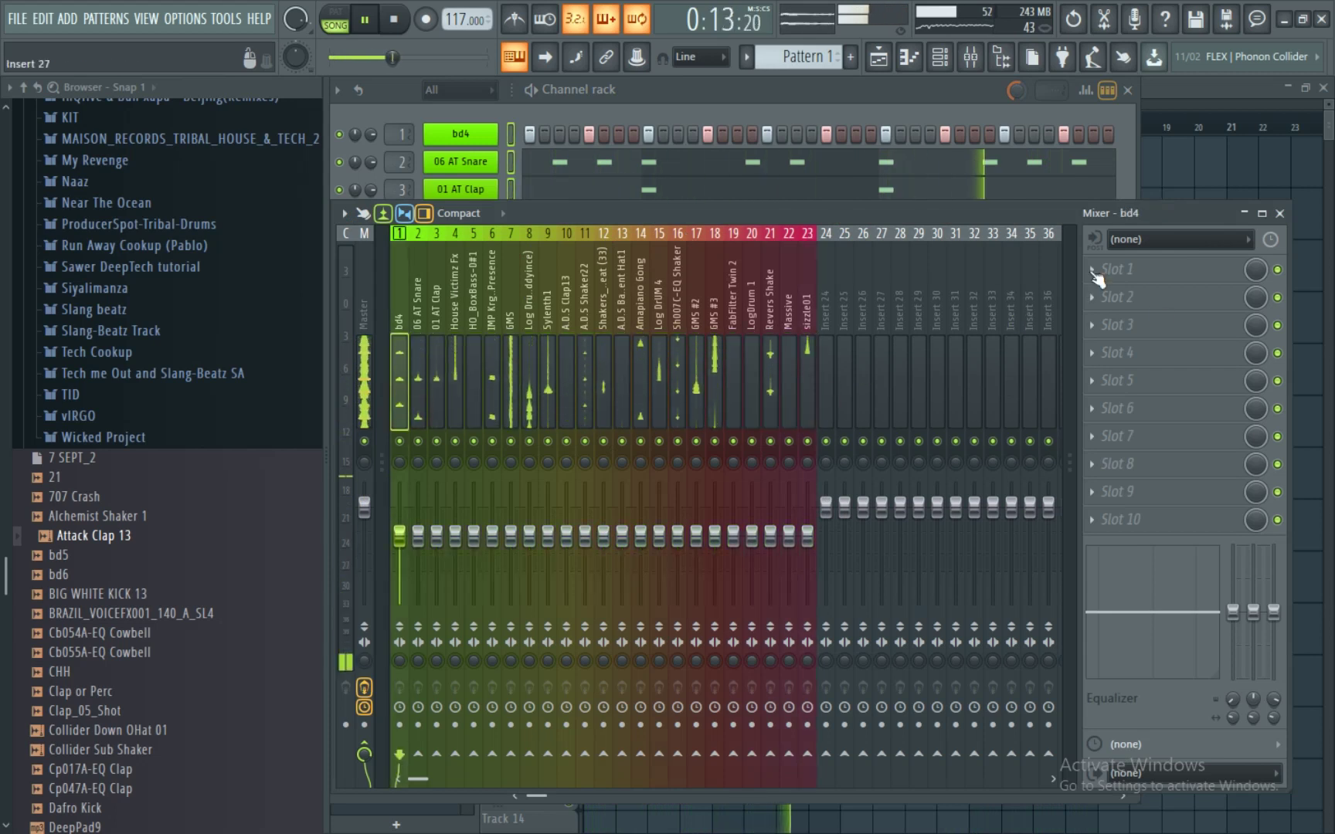
pyautogui.click(344, 218)
pyautogui.moveTo(433, 431)
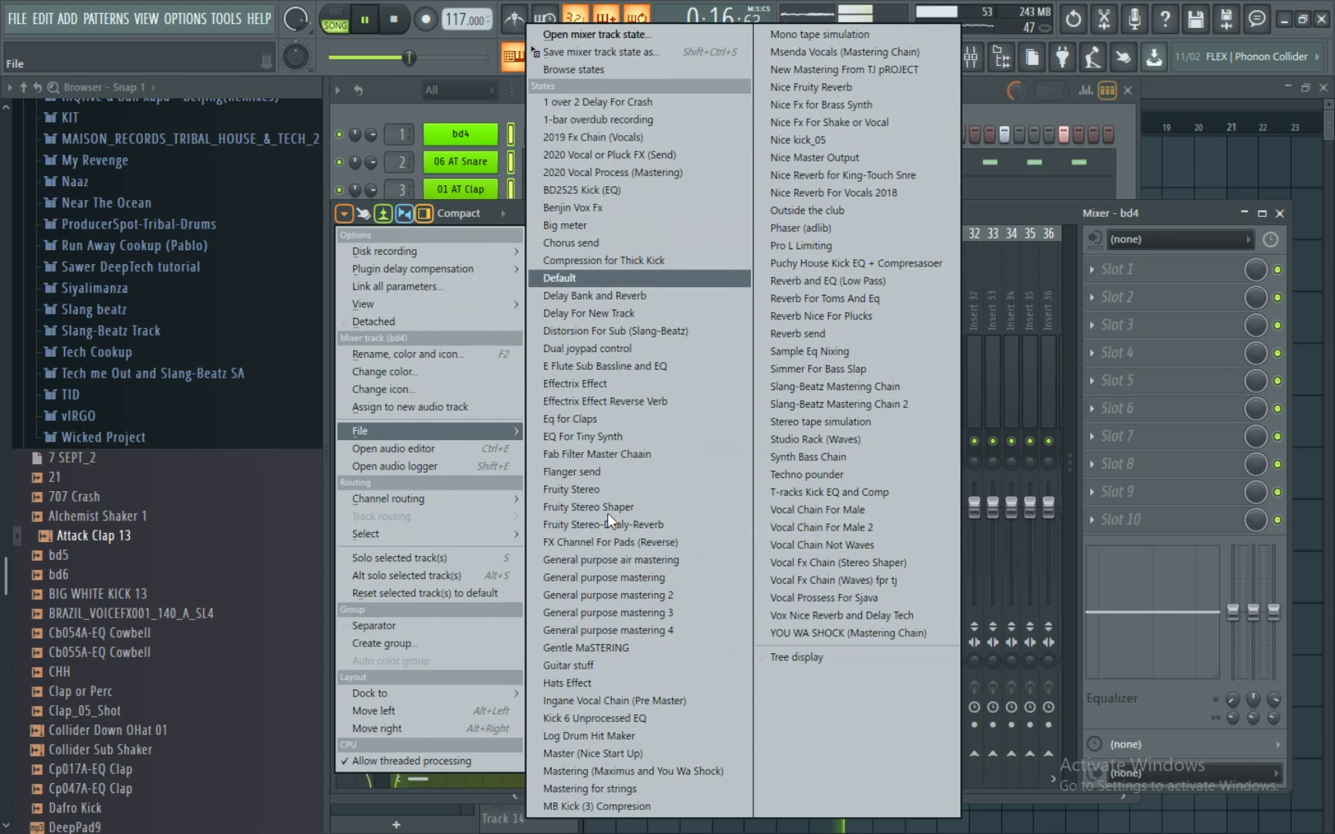
pyautogui.click(638, 720)
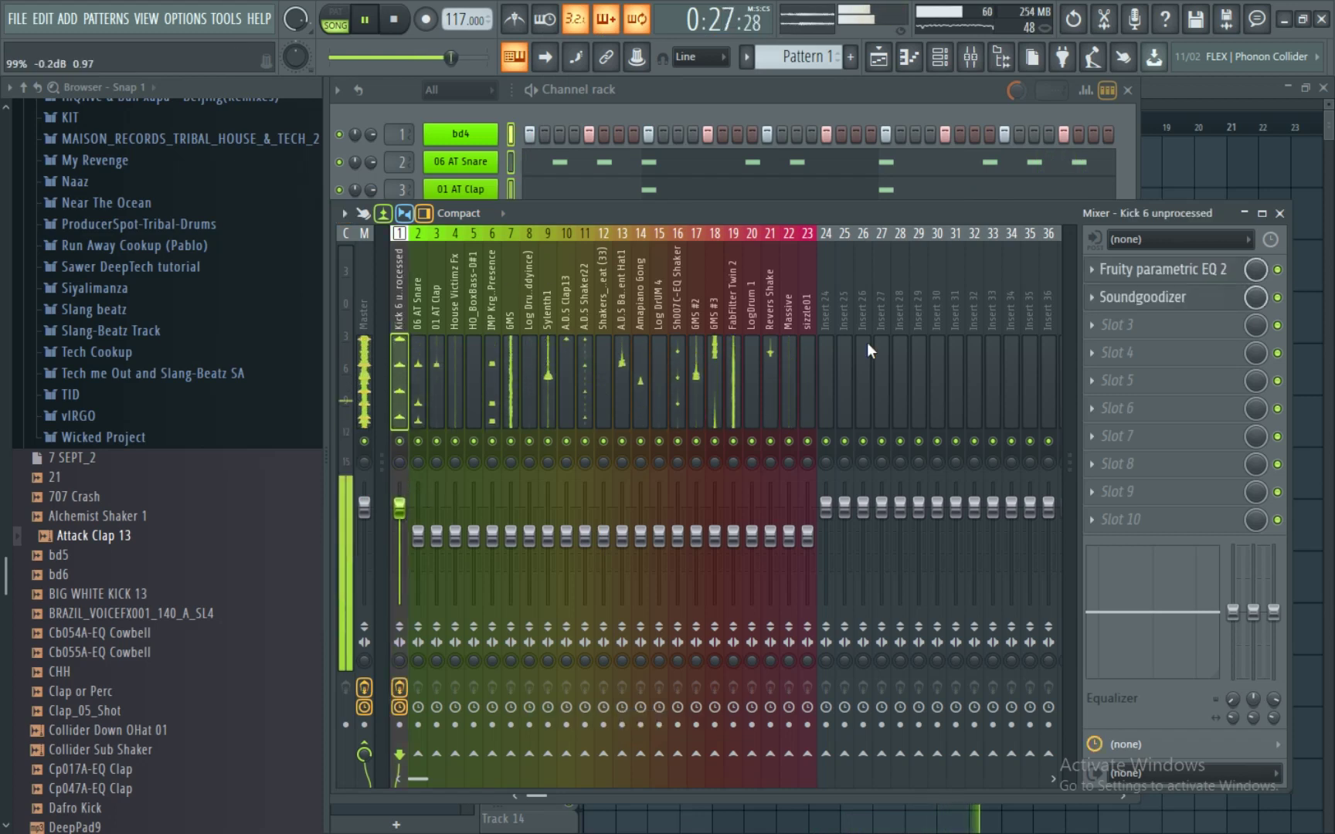
pyautogui.moveTo(405, 522); pyautogui.dragTo(407, 533)
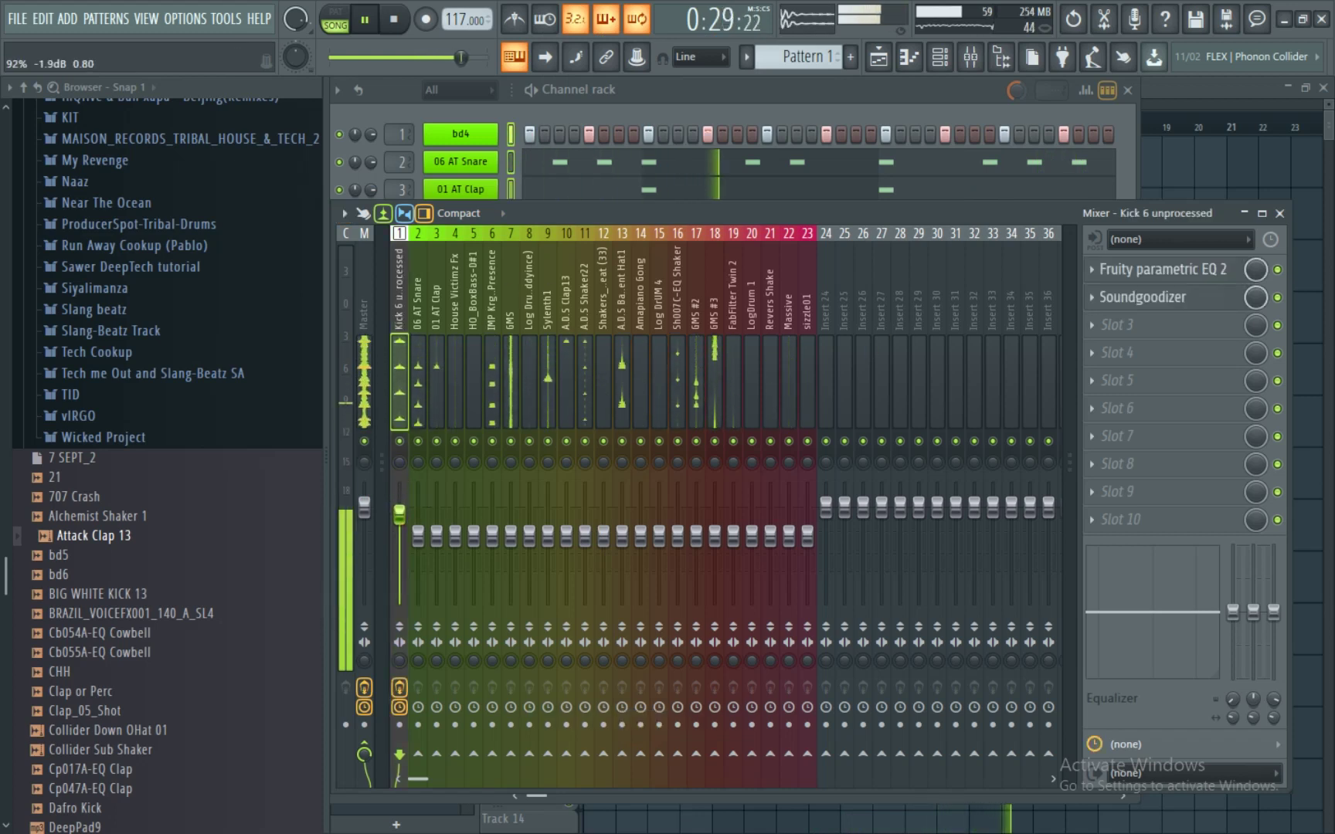
# - Isolate the 06 AT Snare with the kick, bring in the GMS track and adjust the GMS stereo separation
pyautogui.click(415, 406)
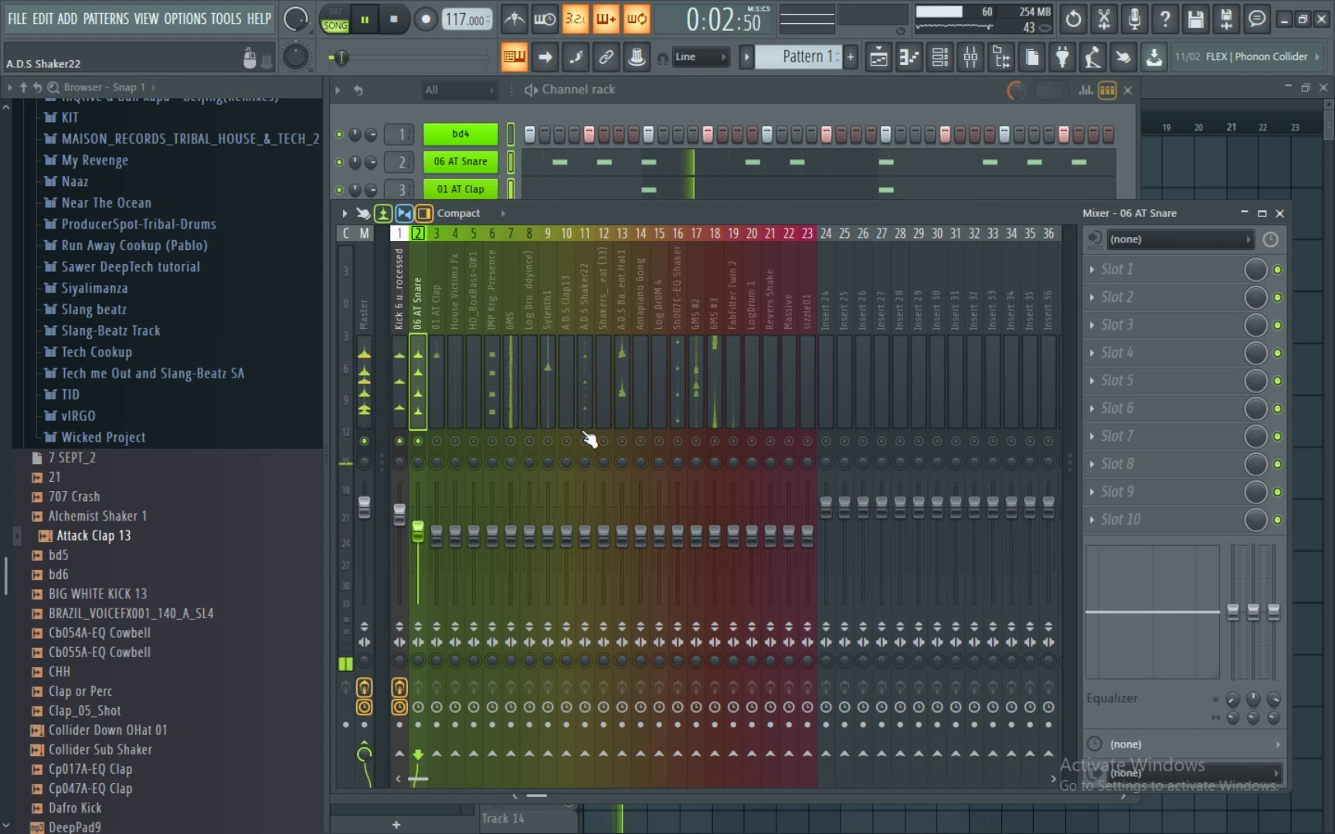
pyautogui.click(507, 409)
pyautogui.moveTo(511, 663); pyautogui.dragTo(516, 597)
# - Raise the 06 AT Snare fader to about 81% (-4.4 dB) and add Fruity Parametric EQ 2 to its first effect slot
pyautogui.click(421, 419)
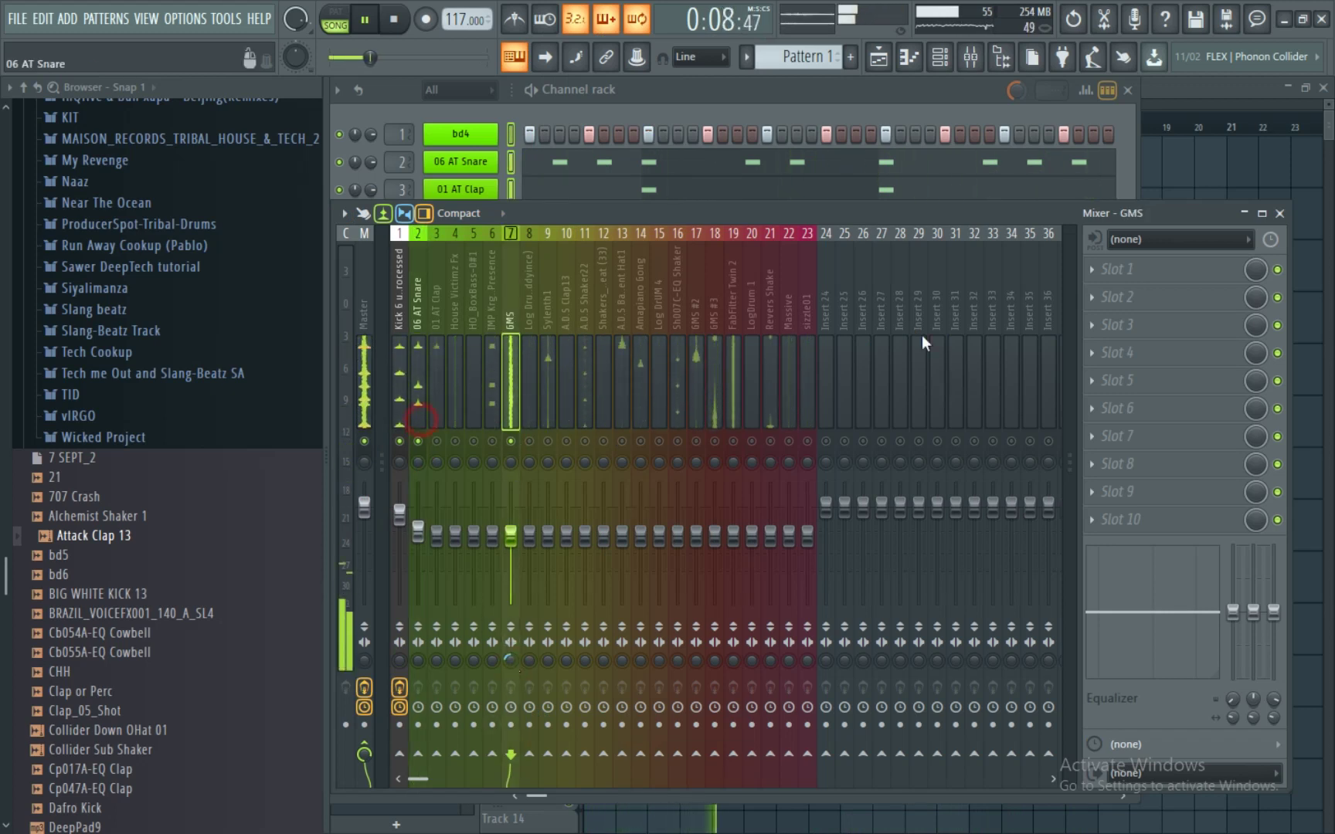
pyautogui.moveTo(418, 533); pyautogui.dragTo(419, 526)
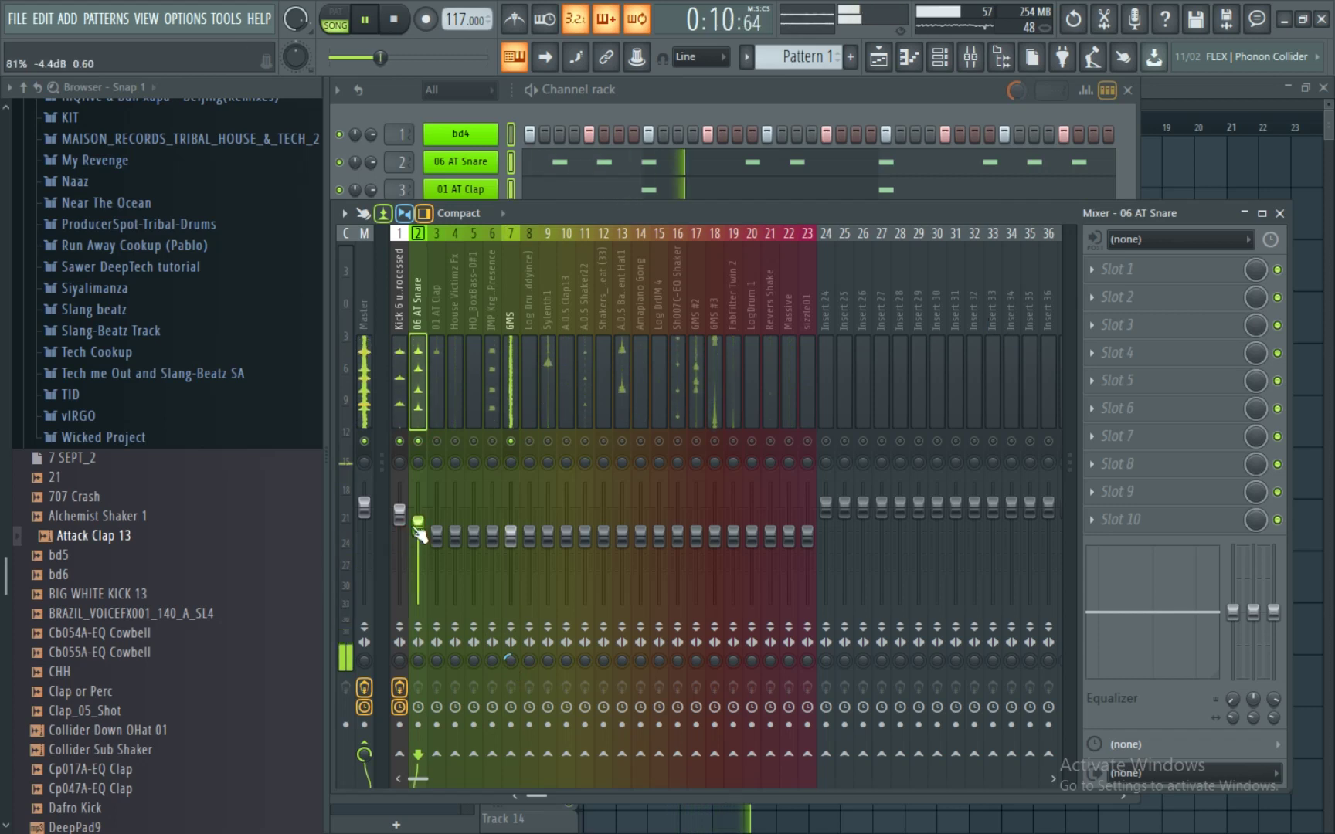
pyautogui.click(1089, 270)
pyautogui.click(975, 811)
pyautogui.hscroll(5, 1177, 673)
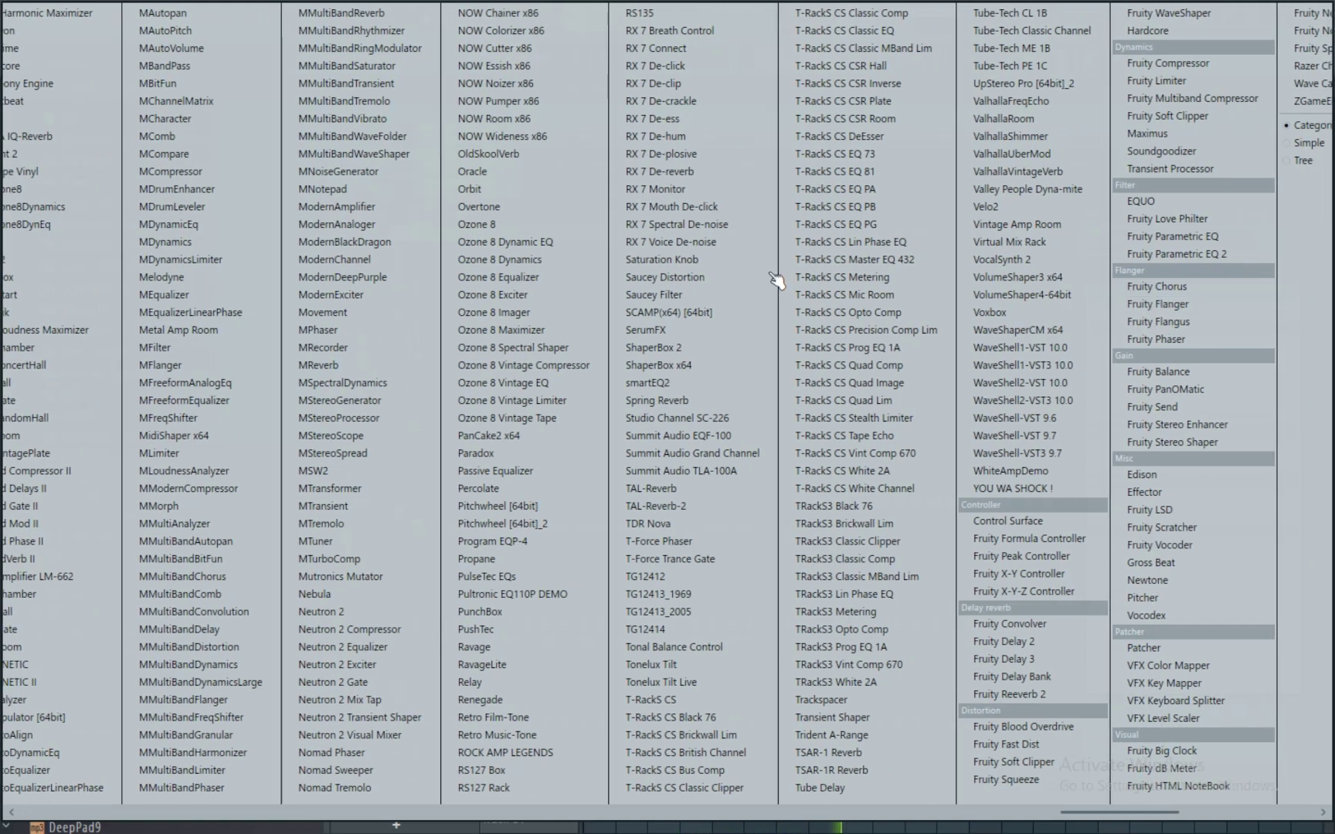
pyautogui.click(1193, 254)
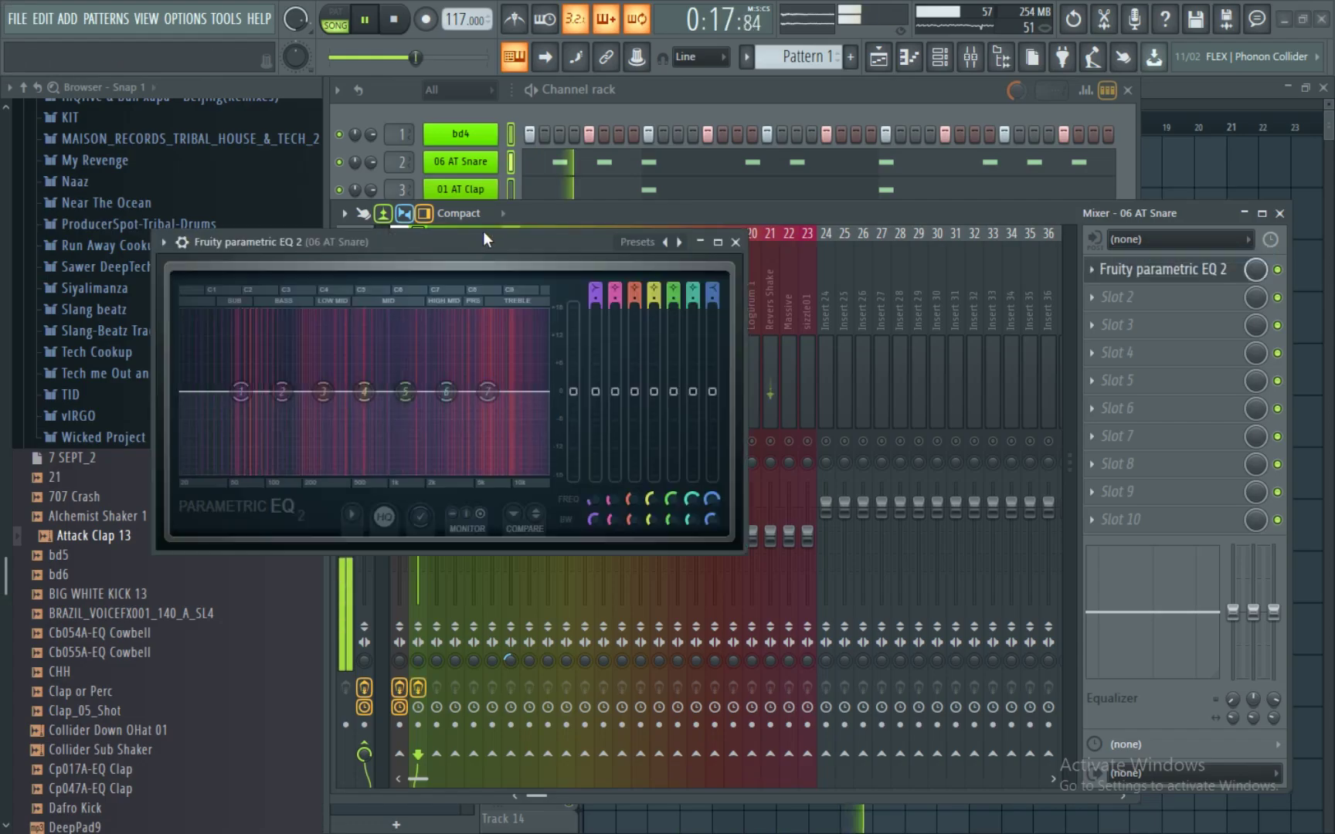
# - Make the snare's EQ band 1 a steep low cut around 64 Hz and dip band 2 about 2.2 dB at 108 Hz with 14% bandwidth
pyautogui.moveTo(815, 245); pyautogui.dragTo(820, 263)
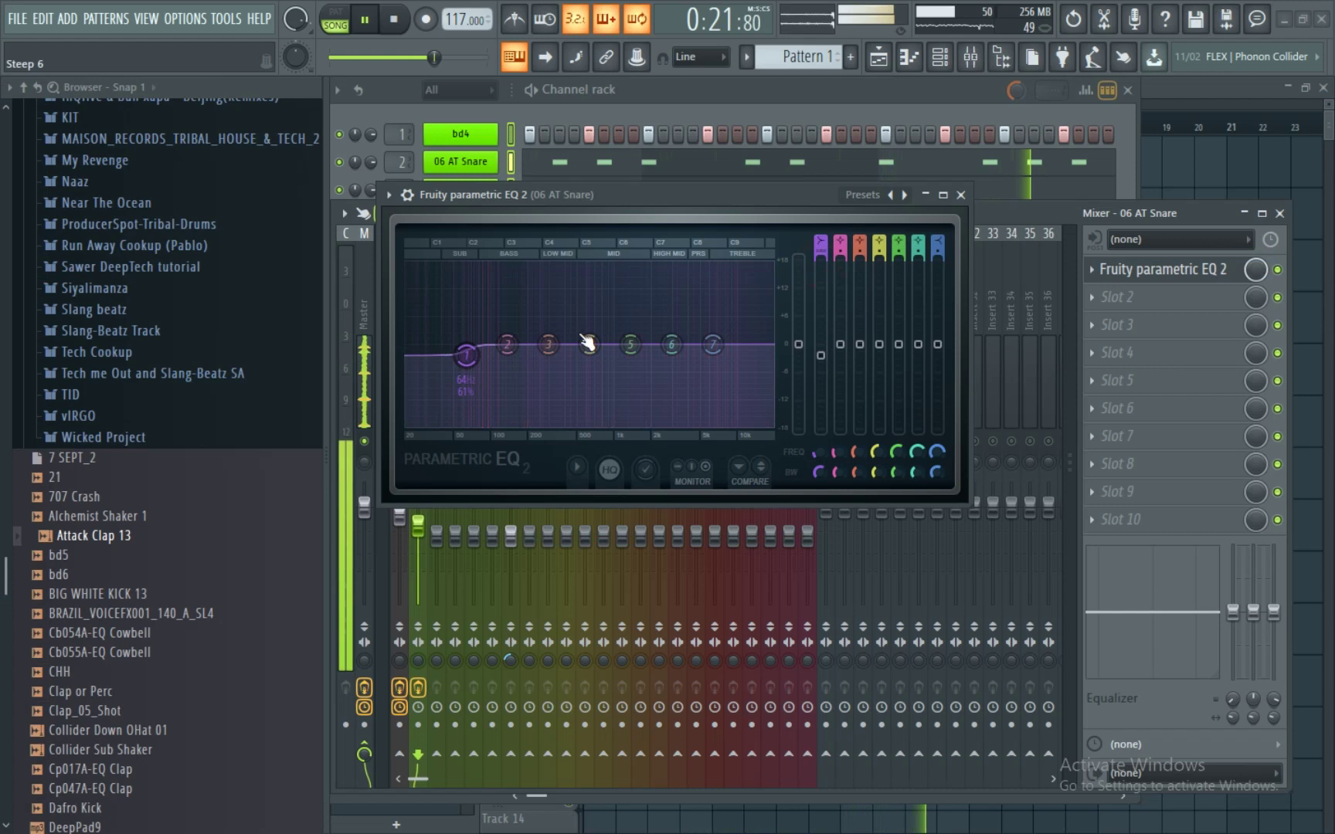
pyautogui.moveTo(467, 356); pyautogui.dragTo(468, 421)
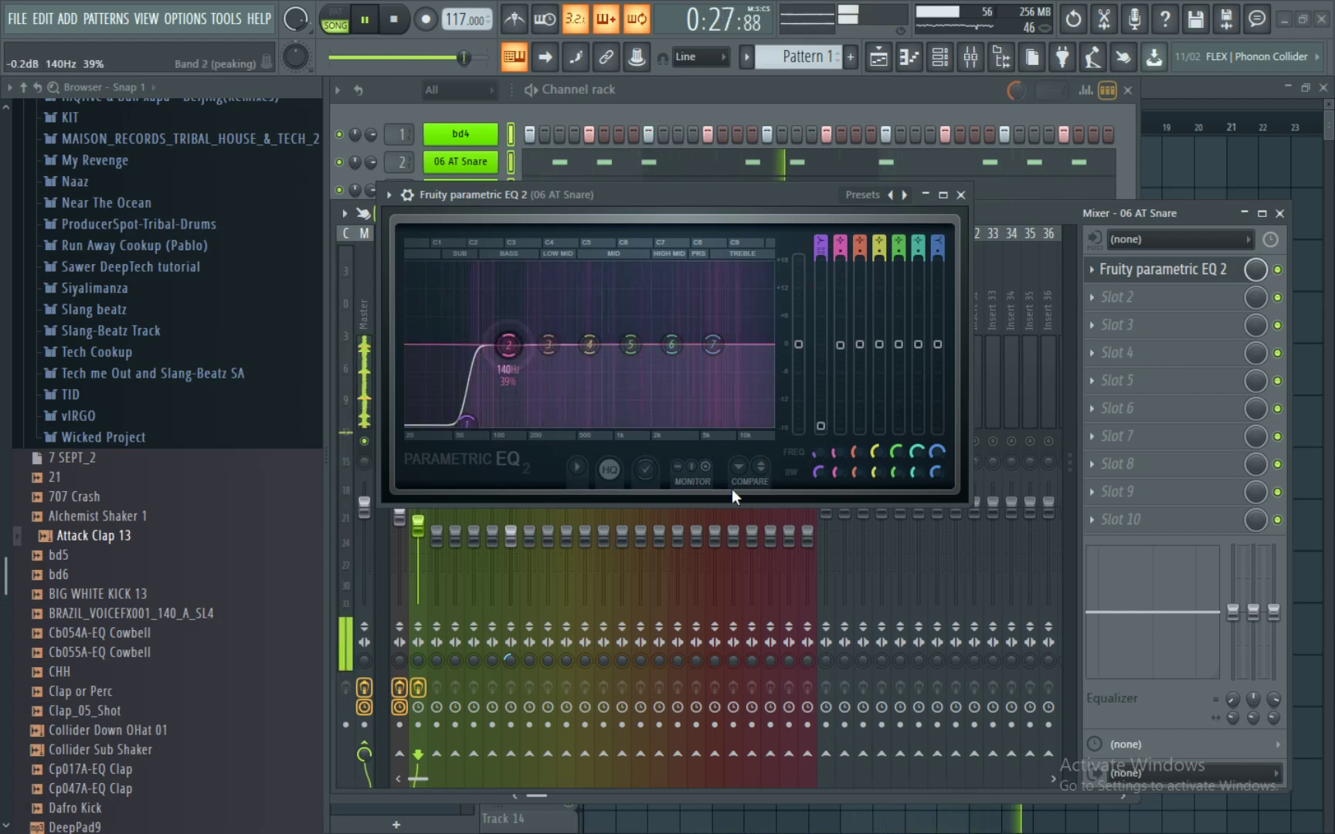
pyautogui.moveTo(839, 471); pyautogui.dragTo(839, 484)
pyautogui.moveTo(507, 345)
pyautogui.mouseDown()
pyautogui.moveTo(568, 372)
pyautogui.moveTo(551, 353)
pyautogui.moveTo(495, 355)
pyautogui.mouseUp()
# - Dip the snare's EQ bands 3 and 4, cut band 5 about 1.9 dB at 1587 Hz with 16% bandwidth, and close the EQ
pyautogui.click(548, 353)
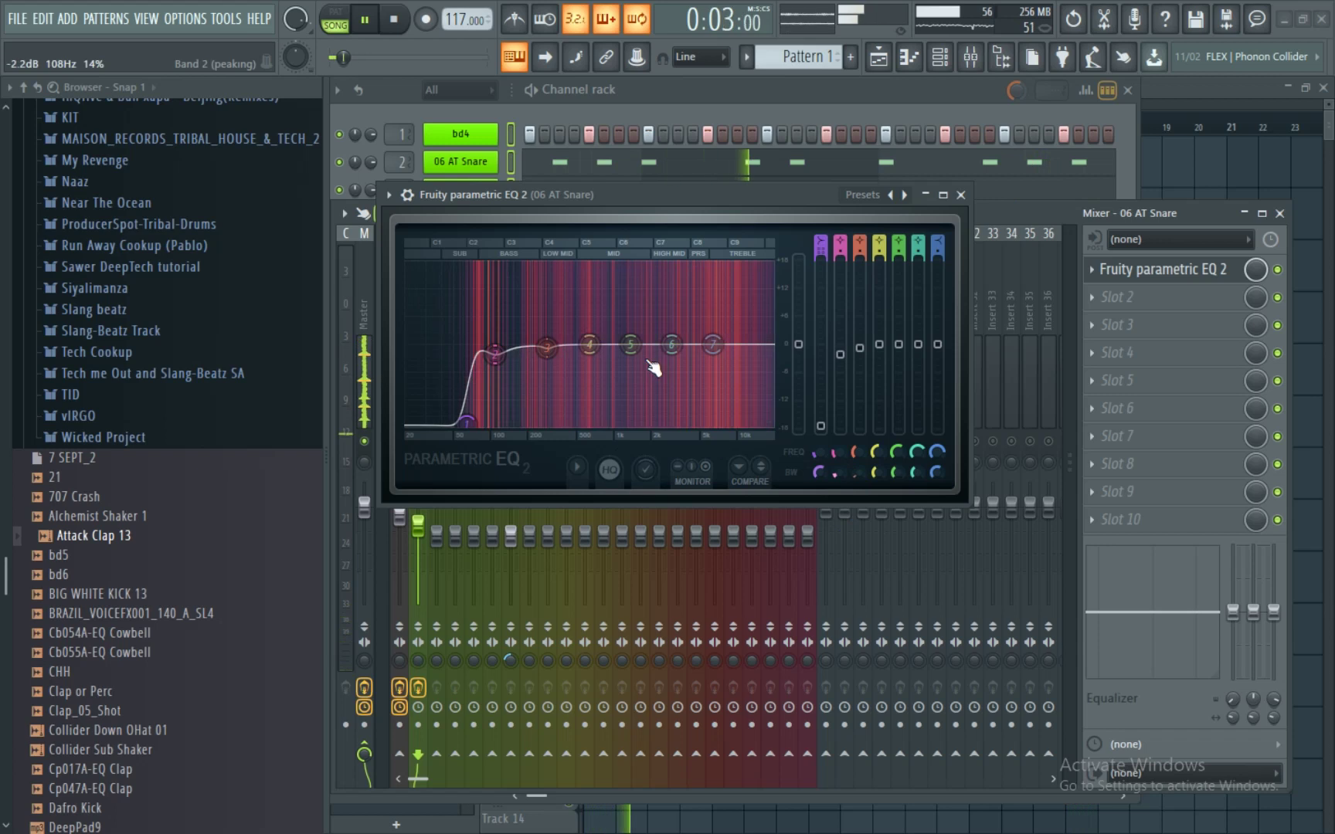
pyautogui.moveTo(546, 347); pyautogui.dragTo(546, 365)
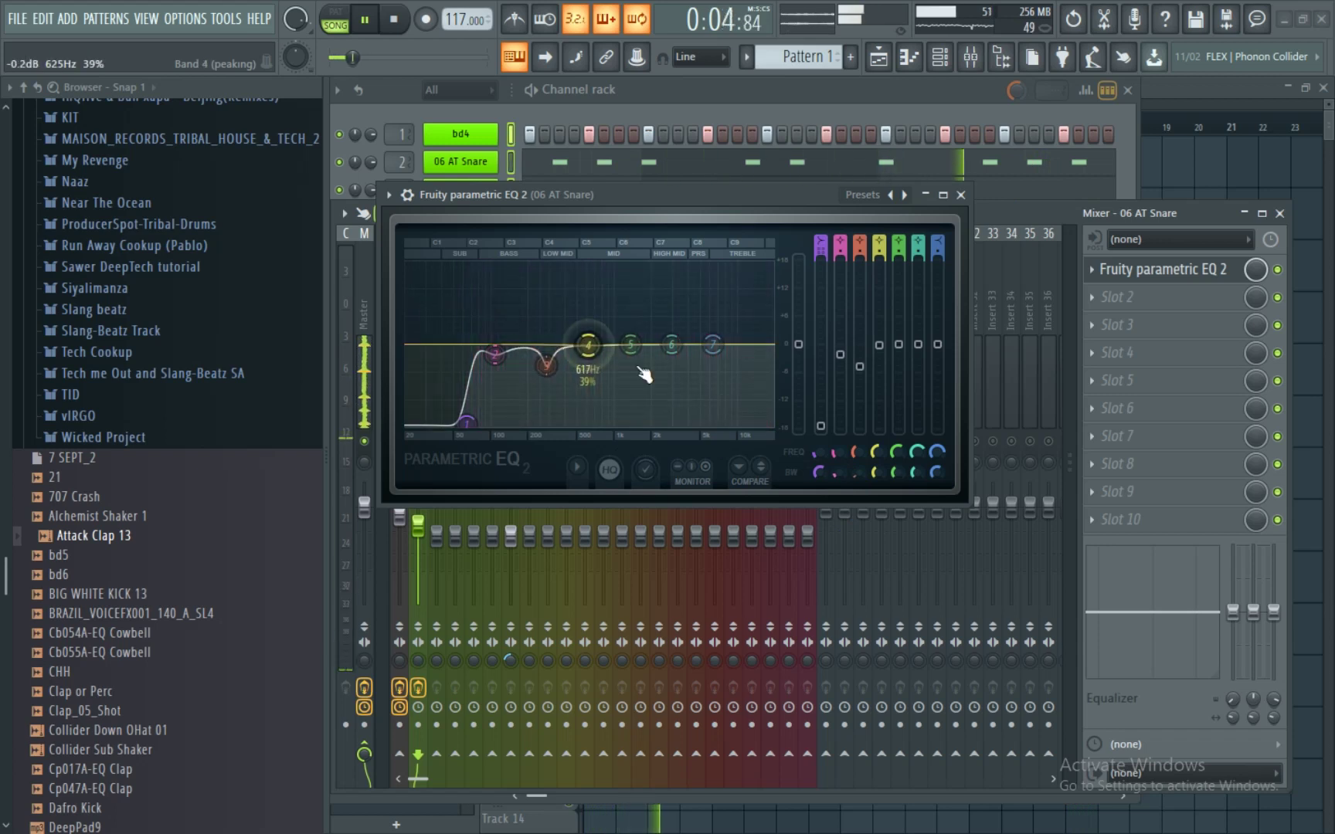
pyautogui.moveTo(588, 345); pyautogui.dragTo(636, 345)
pyautogui.moveTo(896, 471); pyautogui.dragTo(896, 502)
pyautogui.moveTo(637, 346); pyautogui.dragTo(639, 353)
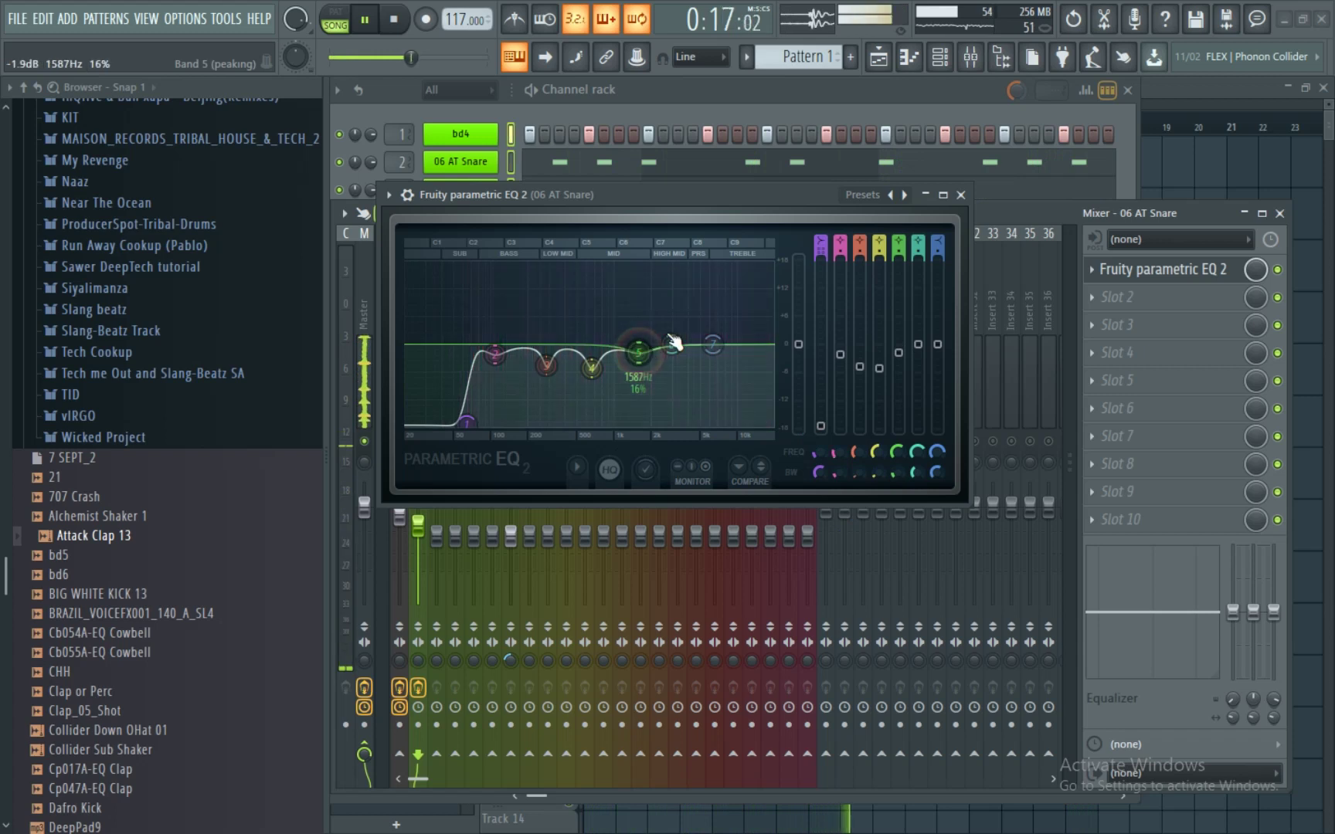
pyautogui.click(961, 195)
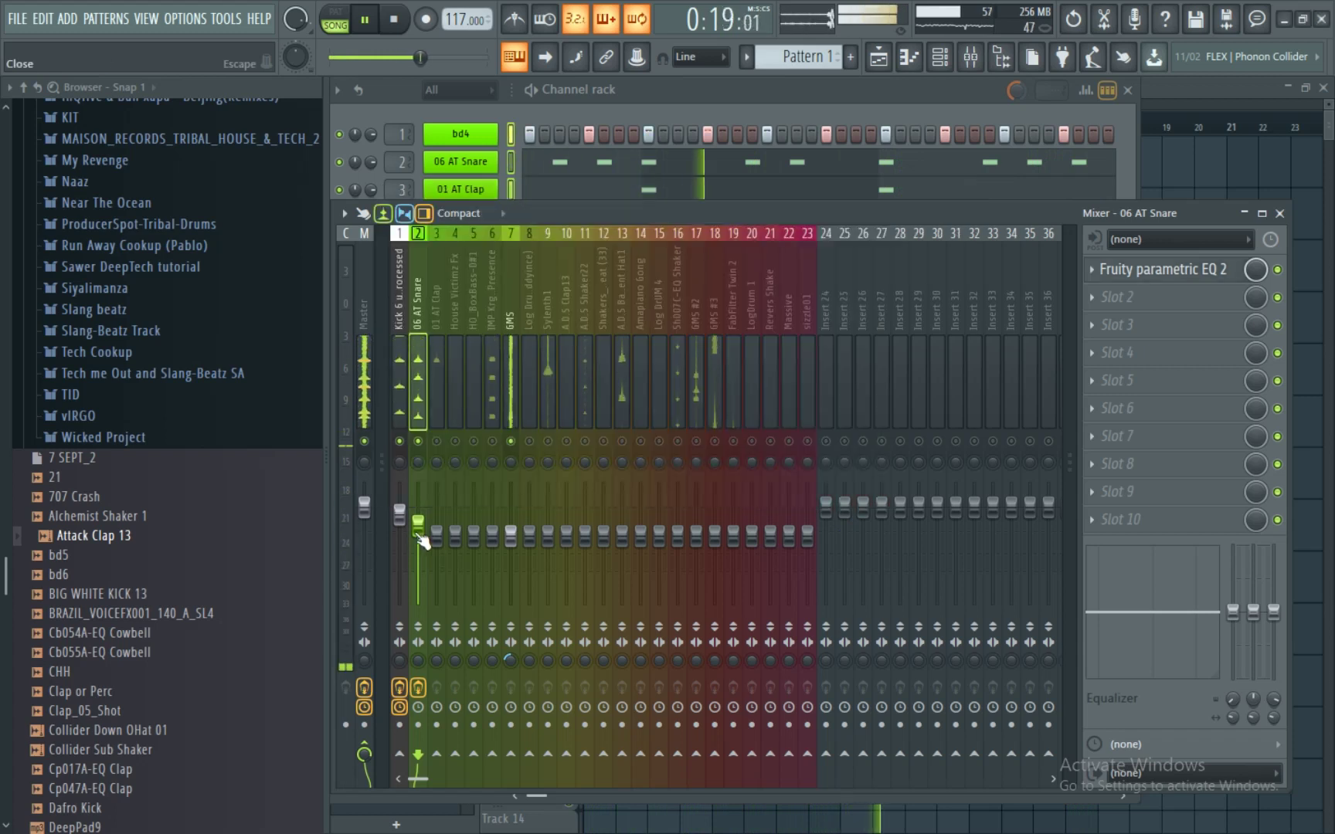
# - Raise the 01 AT Clap fader to about 84% (-3.7 dB) and add Fruity Parametric EQ 2 to its first effect slot
pyautogui.click(440, 405)
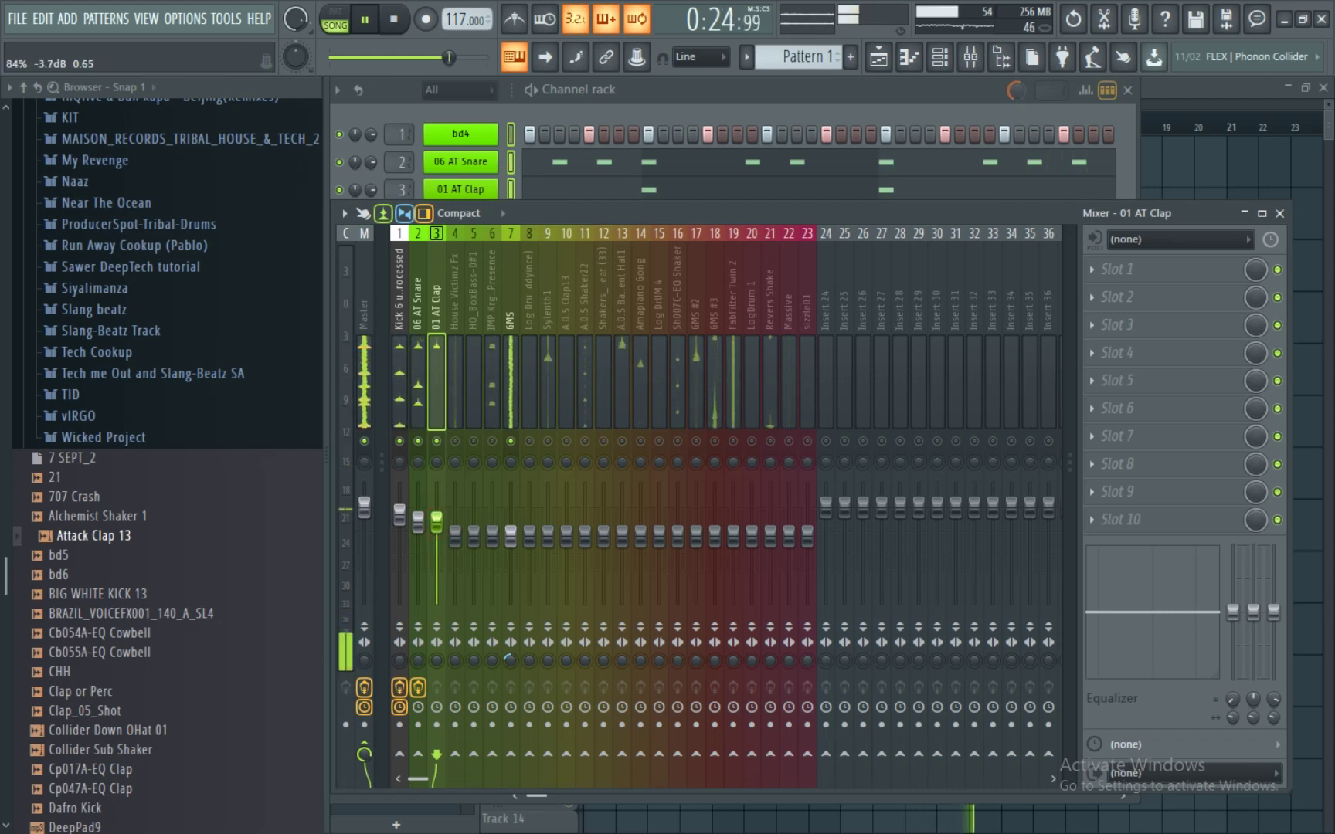
pyautogui.click(1088, 271)
pyautogui.hscroll(5, 1109, 605)
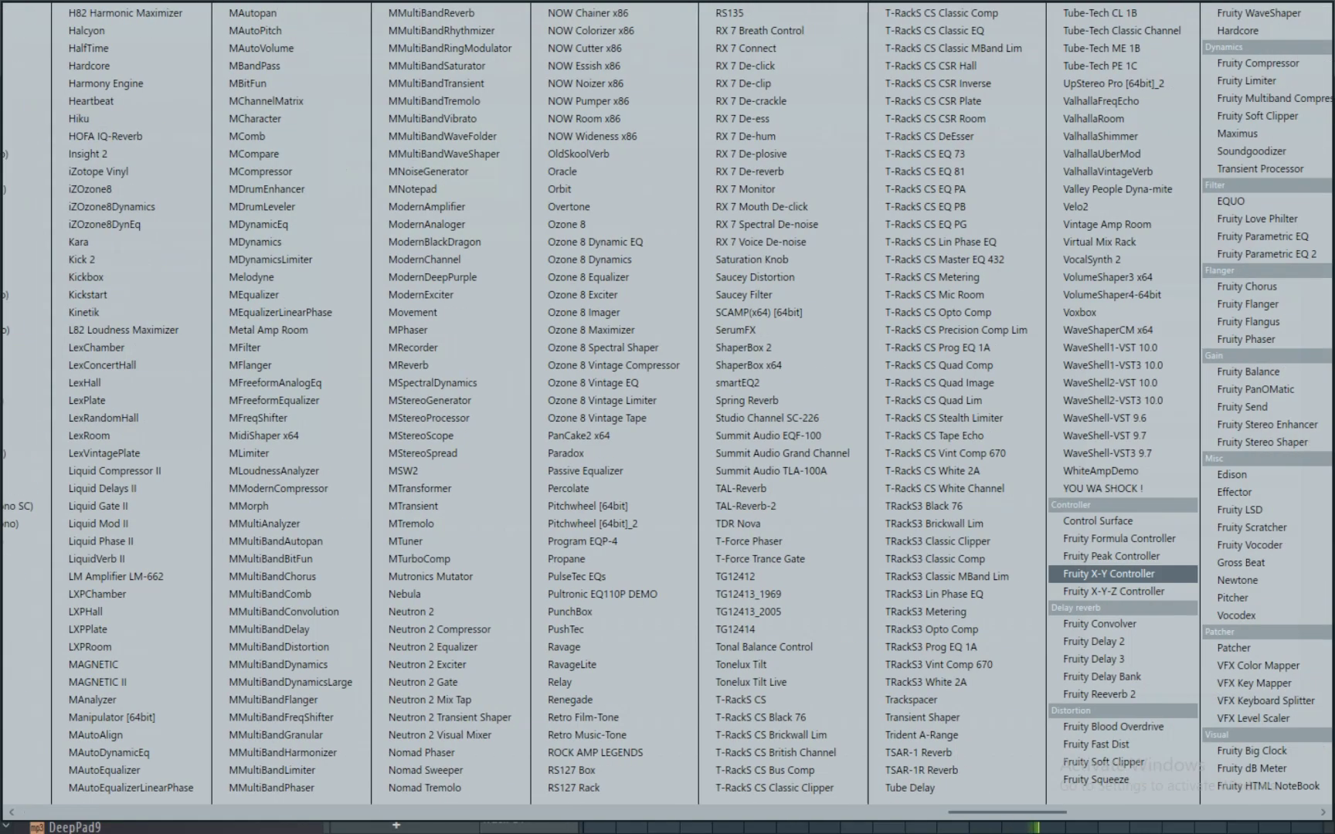
pyautogui.click(1216, 253)
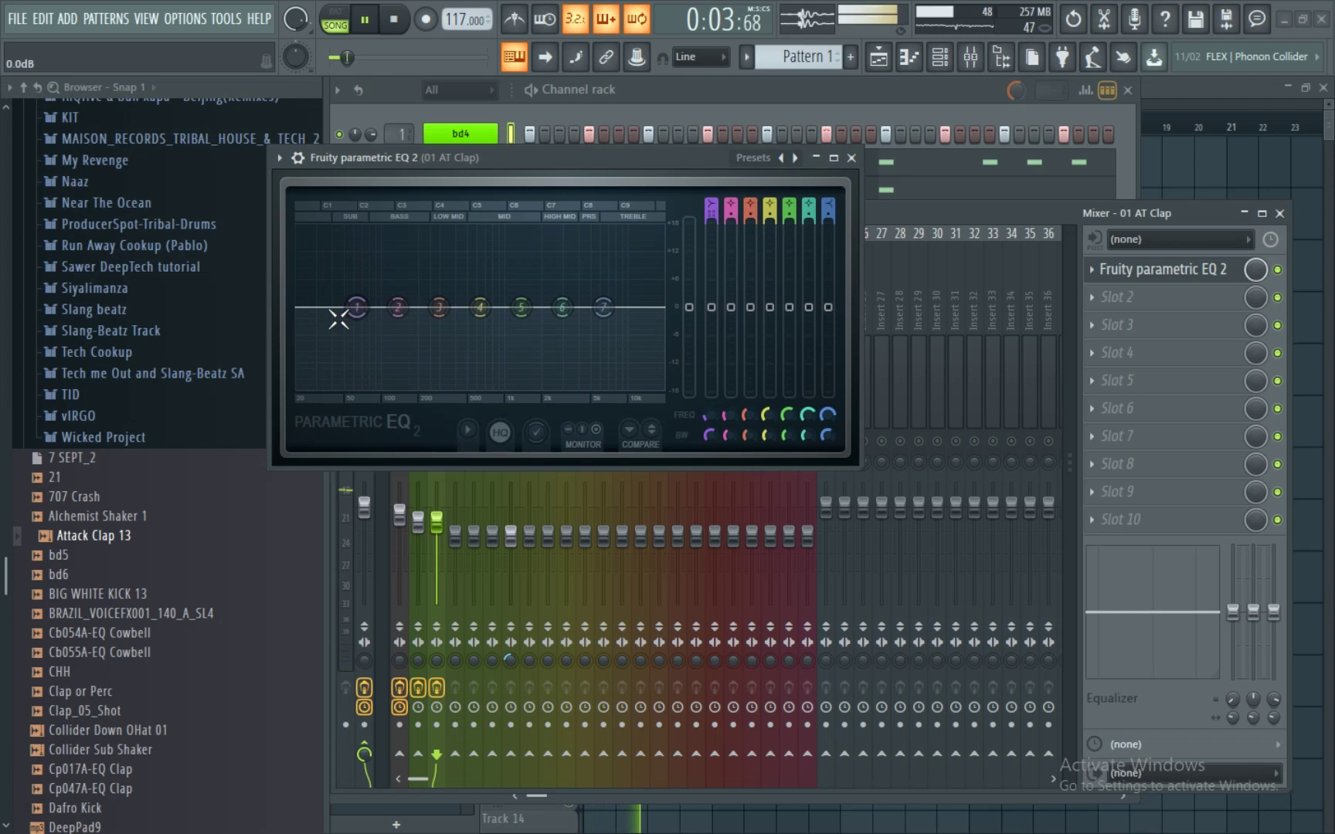
# - Pull the clap's EQ band 1 low shelf down roughly 12 dB around 300 Hz and close the EQ
pyautogui.moveTo(345, 315); pyautogui.dragTo(440, 377)
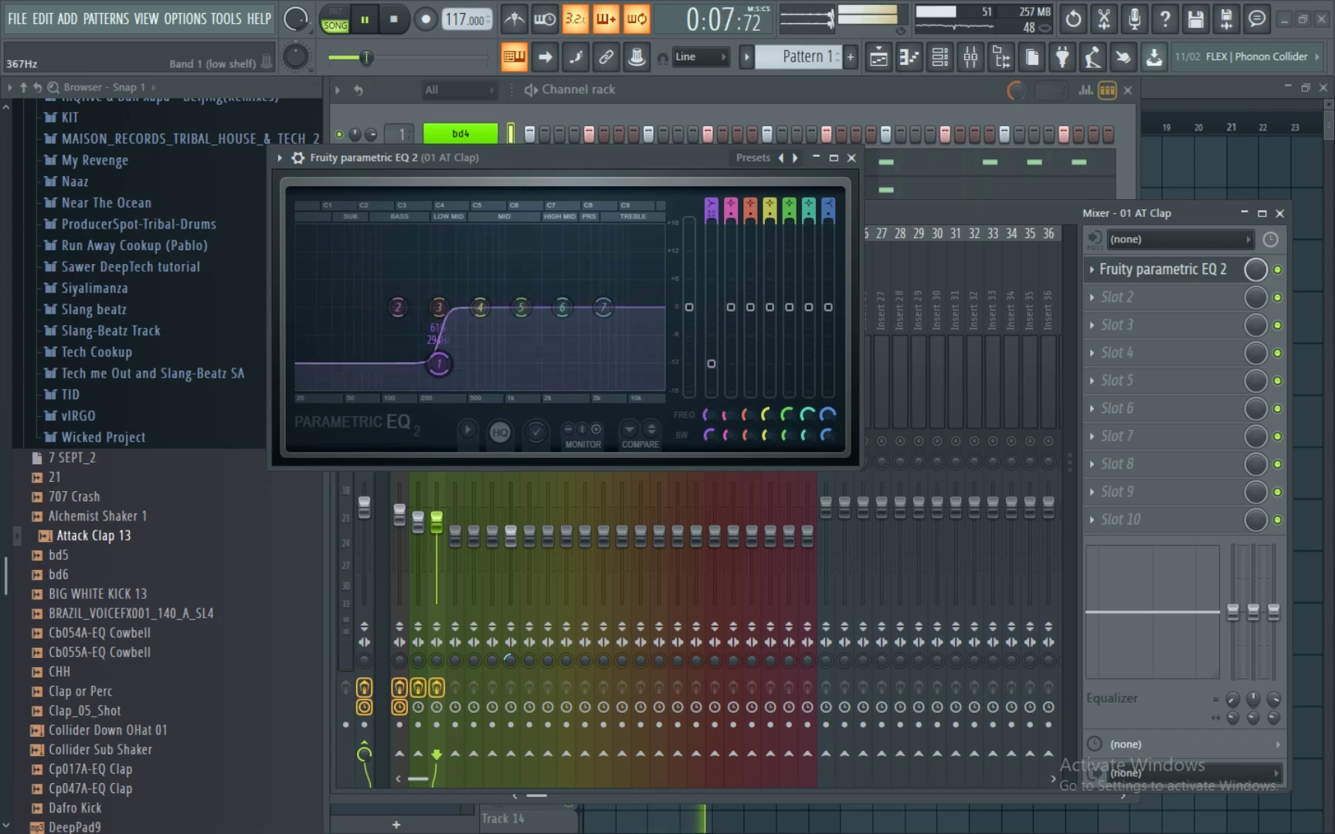
pyautogui.moveTo(447, 372); pyautogui.dragTo(445, 368)
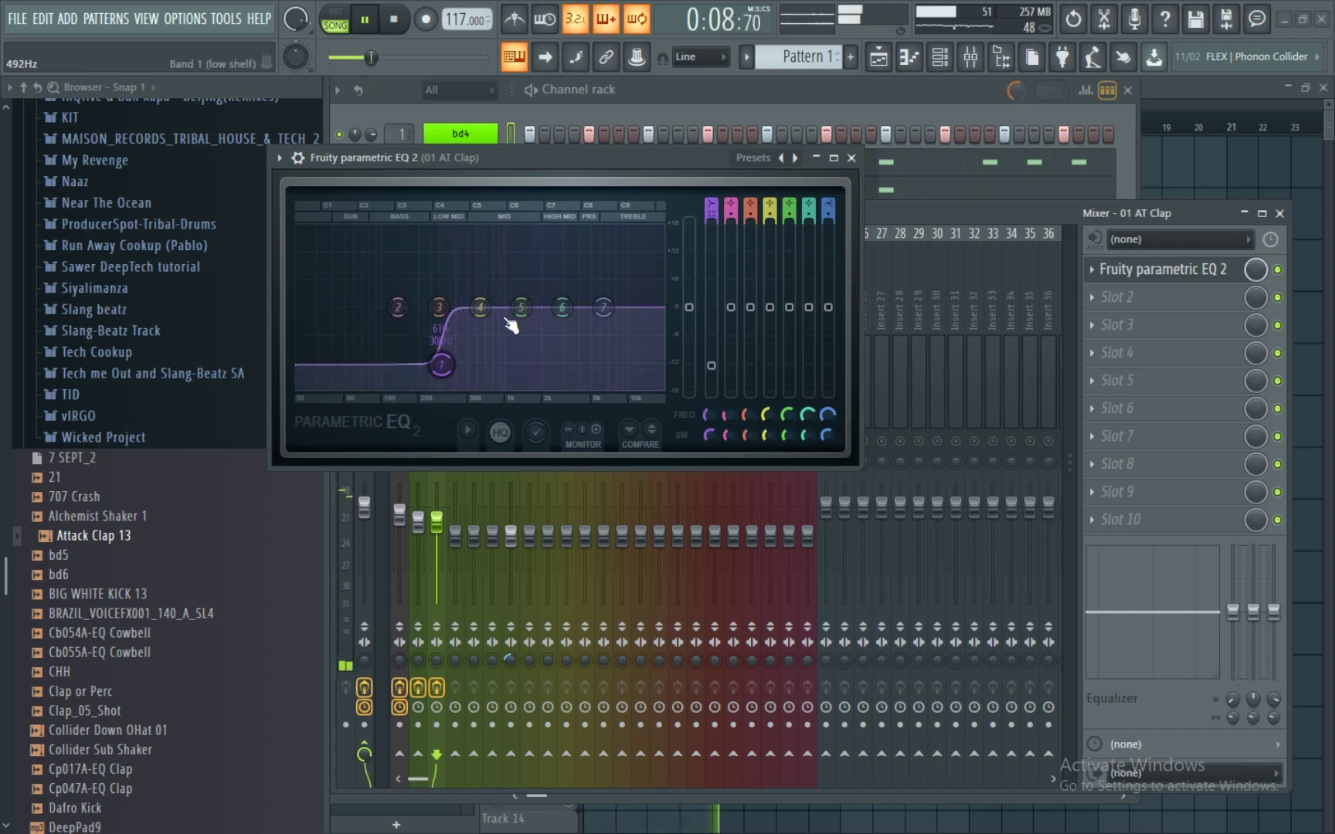
pyautogui.click(851, 157)
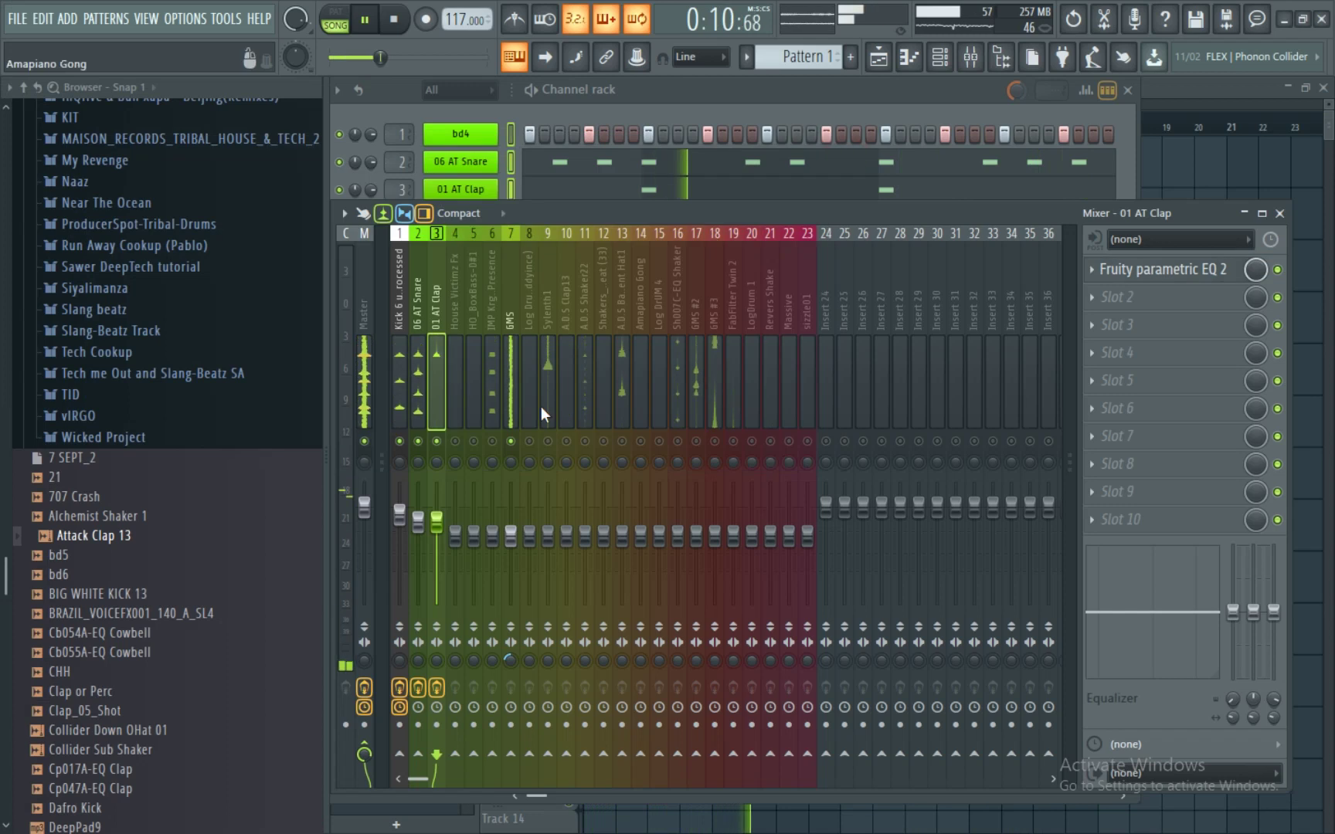
# - Bring in the IMP Krg - Room Presence track, raise its fader slightly and add Fruity Parametric EQ 2 to its first effect slot
pyautogui.click(495, 390)
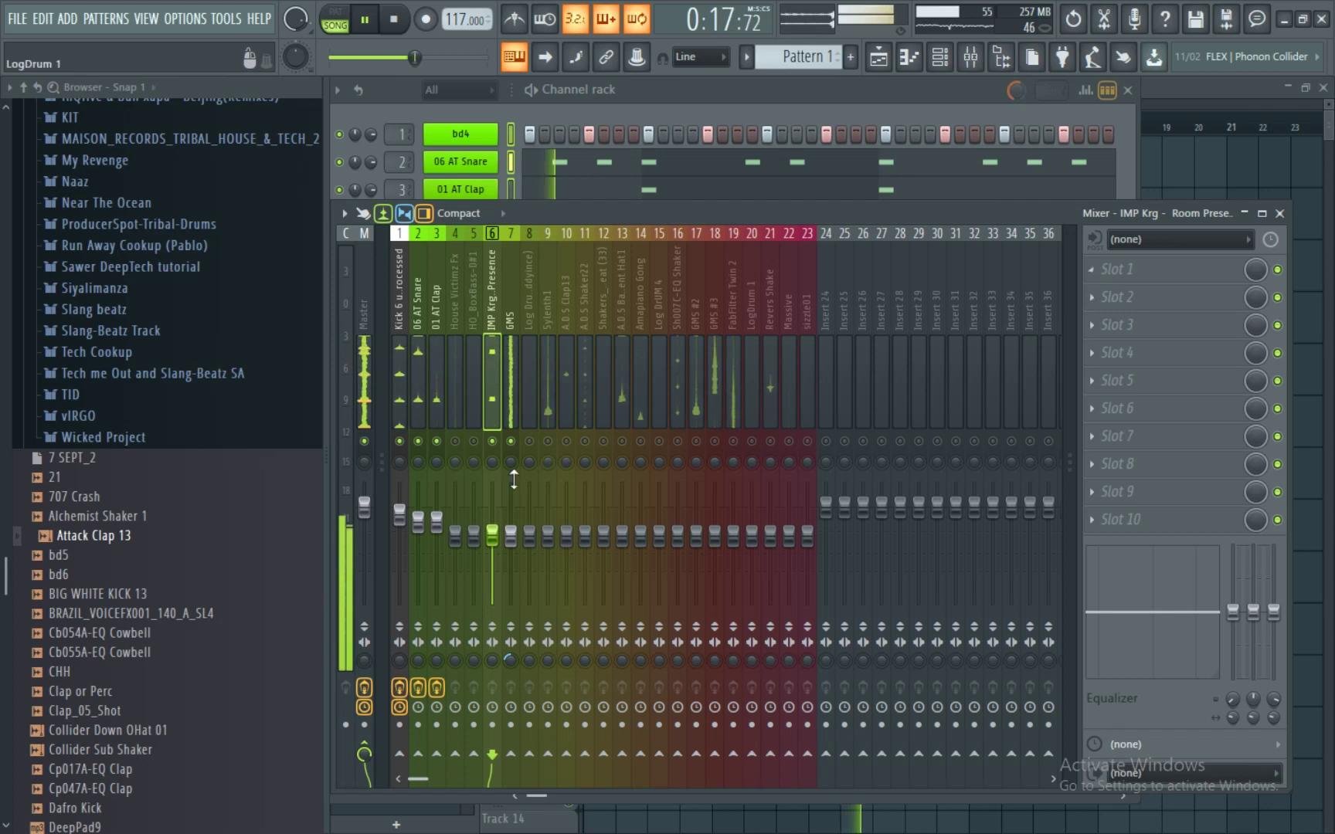
pyautogui.moveTo(492, 535); pyautogui.dragTo(490, 525)
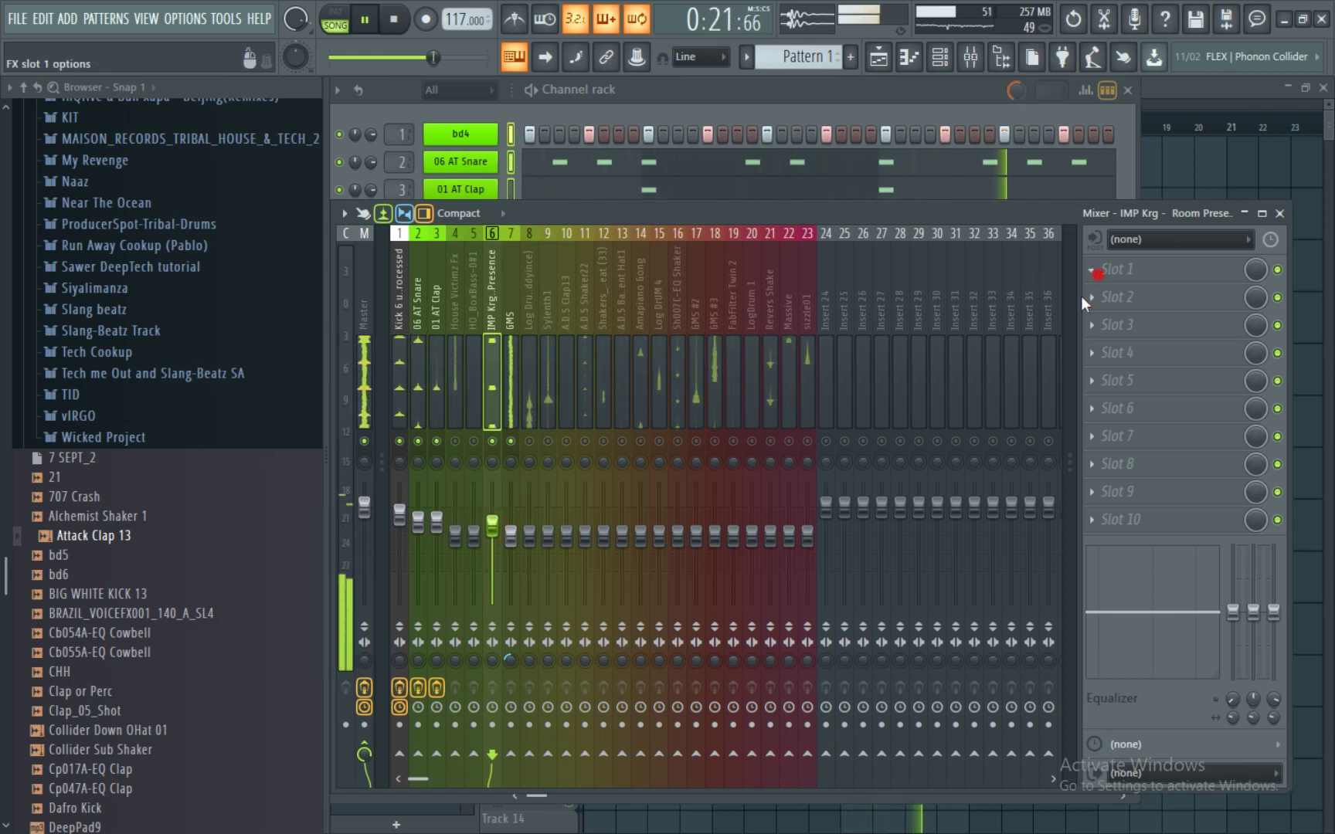
pyautogui.click(1100, 297)
pyautogui.scroll(-5, 1181, 267)
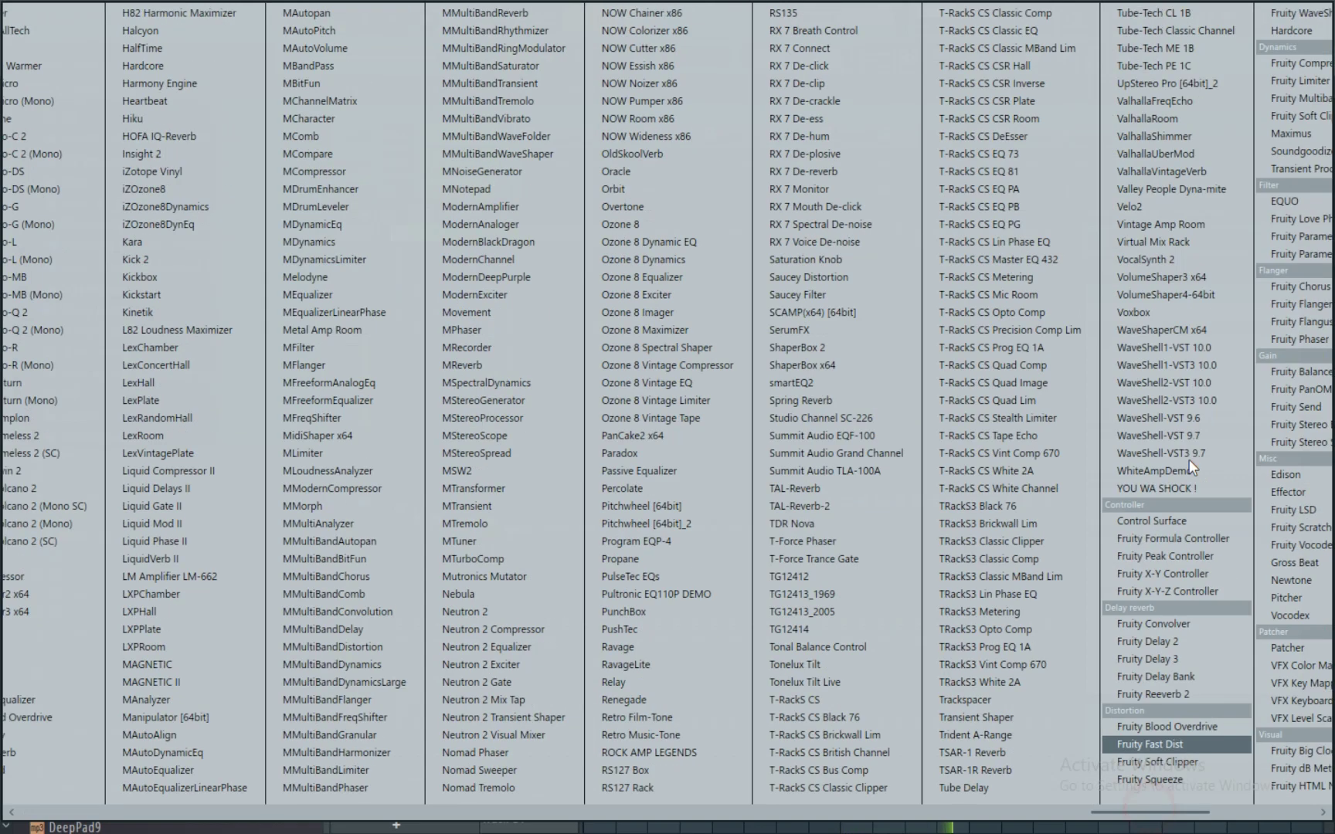
pyautogui.click(1128, 254)
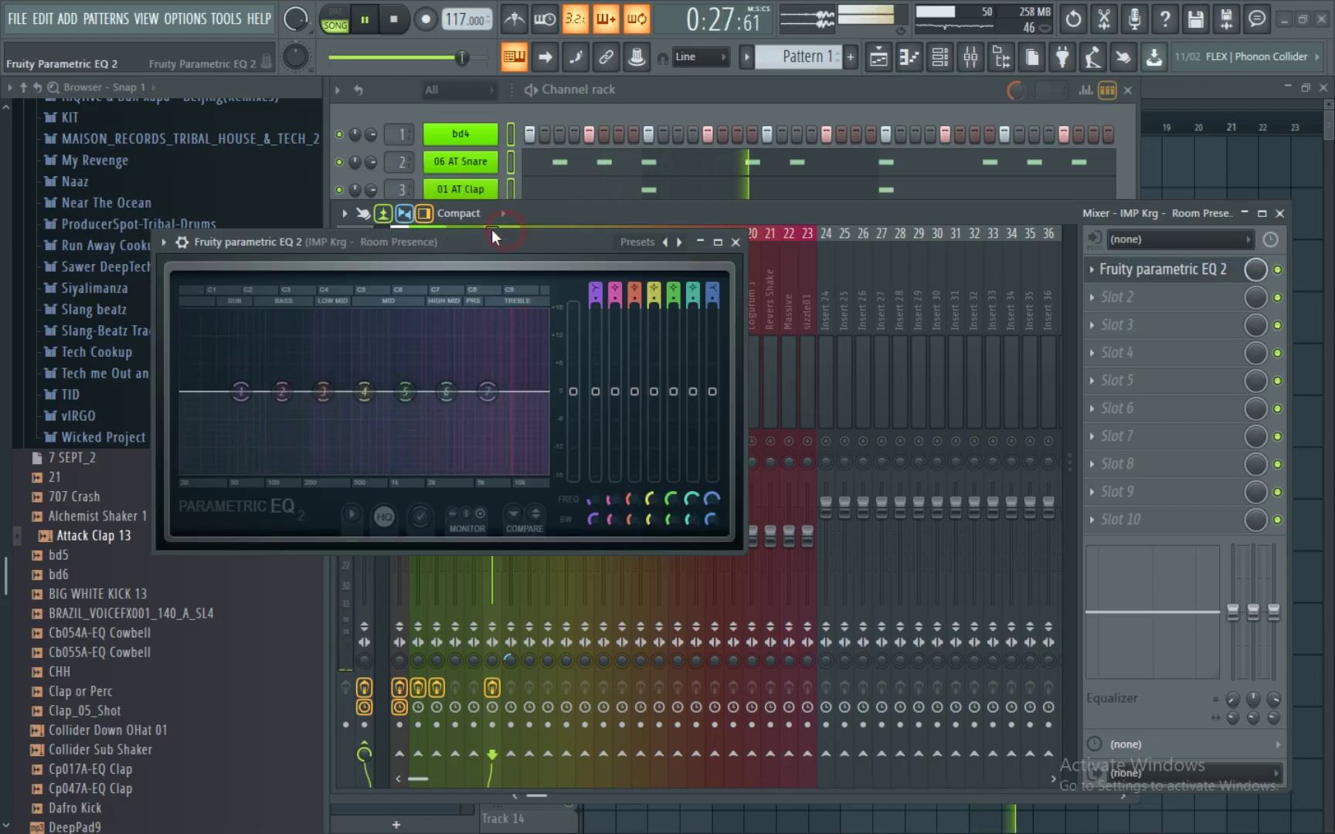
# - Pull the Room Presence EQ's band 1 well down around 1 kHz, adjust its shape from Steep 4 and close the EQ
pyautogui.moveTo(317, 365); pyautogui.dragTo(466, 416)
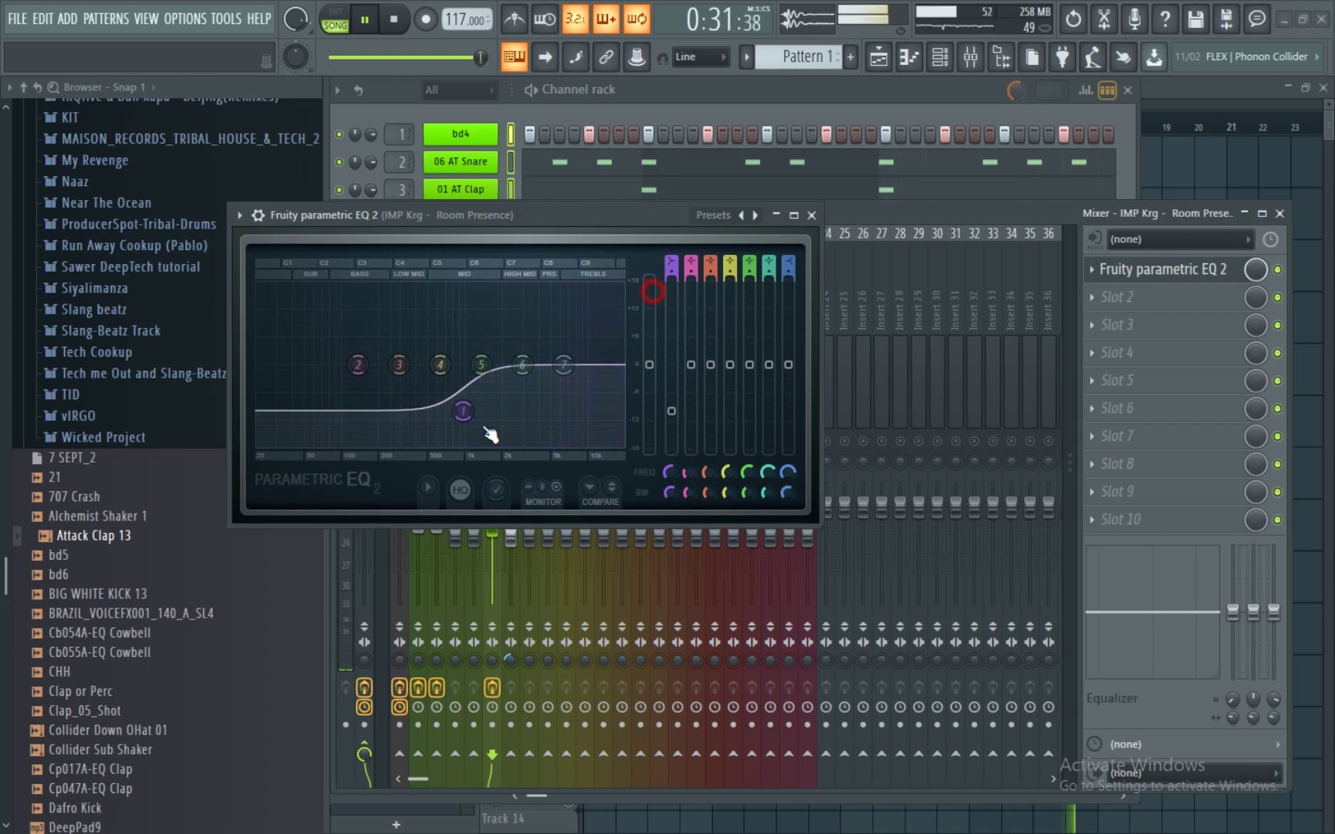
pyautogui.moveTo(462, 410); pyautogui.dragTo(468, 415)
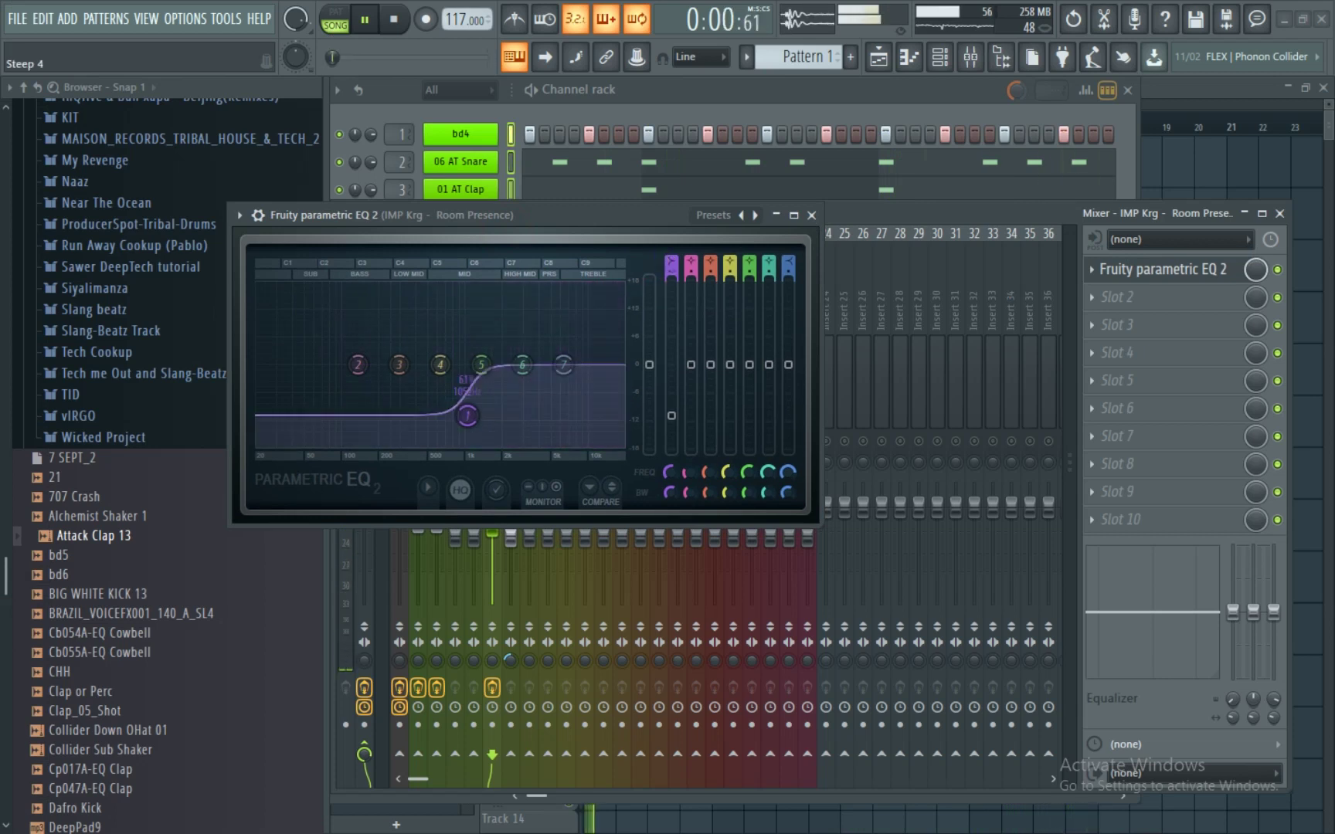
pyautogui.moveTo(671, 262); pyautogui.dragTo(670, 274)
pyautogui.scroll(-3, 670, 264)
pyautogui.click(811, 214)
# - Bring in the Sylenth1 and A.D.S Shaker22 tracks, pan the shaker slightly and raise its fader
pyautogui.click(507, 411)
pyautogui.click(550, 411)
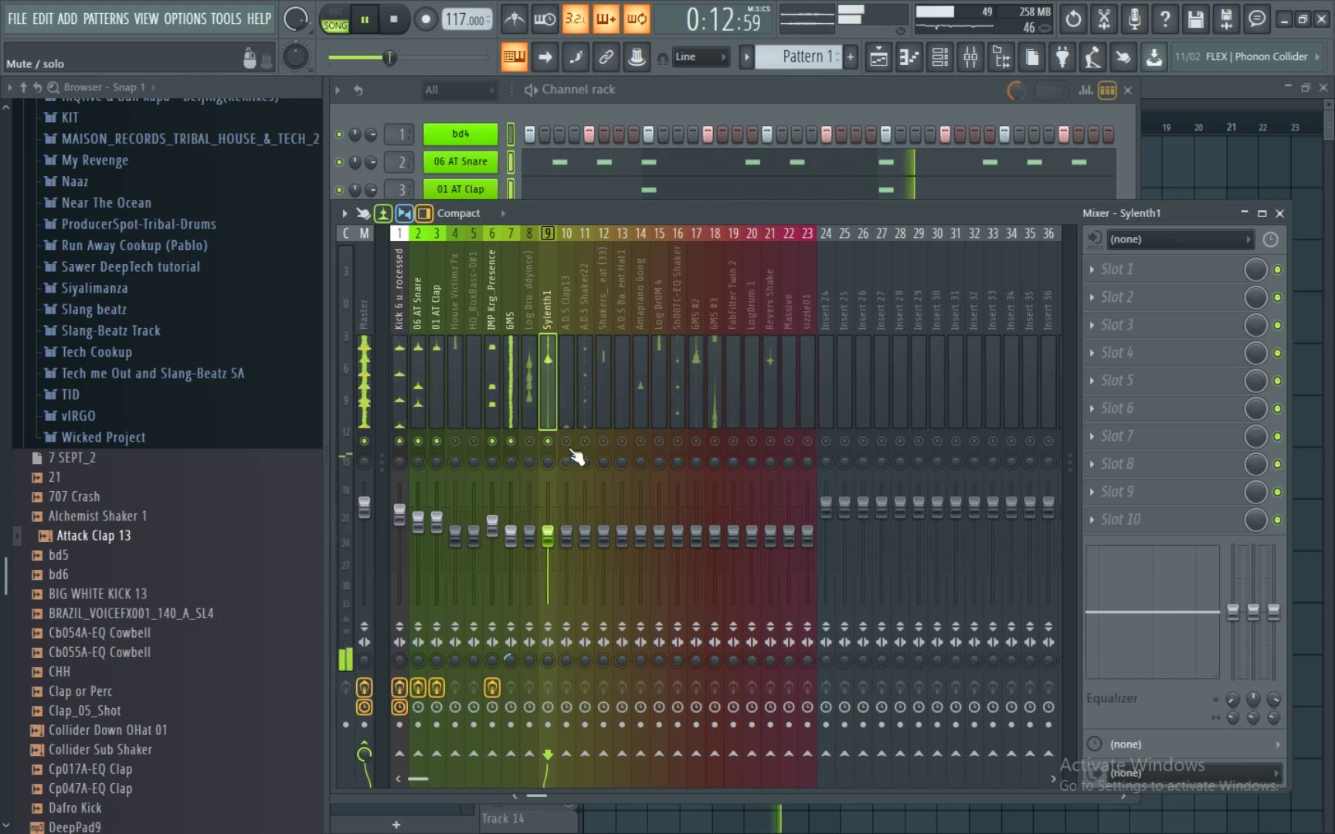
pyautogui.click(588, 421)
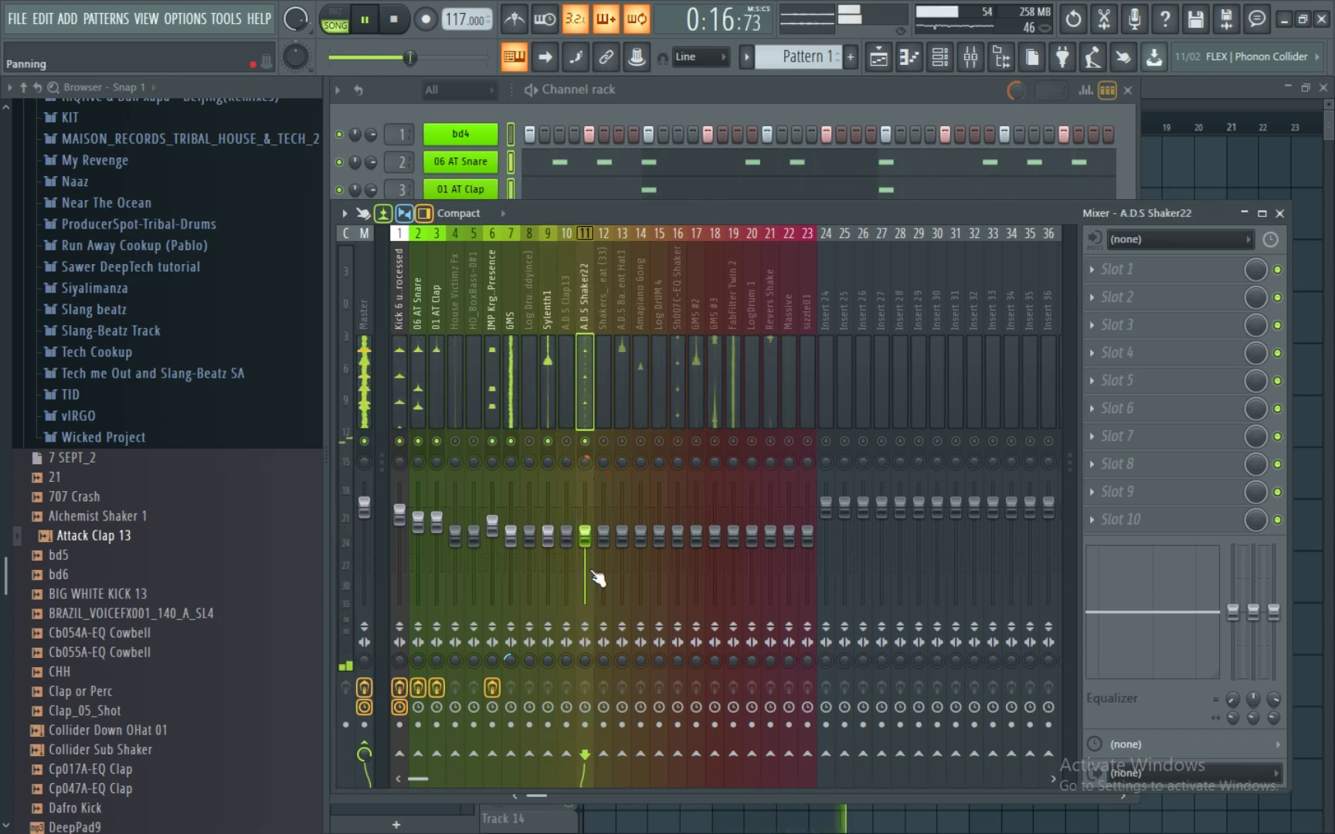
pyautogui.moveTo(585, 536); pyautogui.dragTo(597, 522)
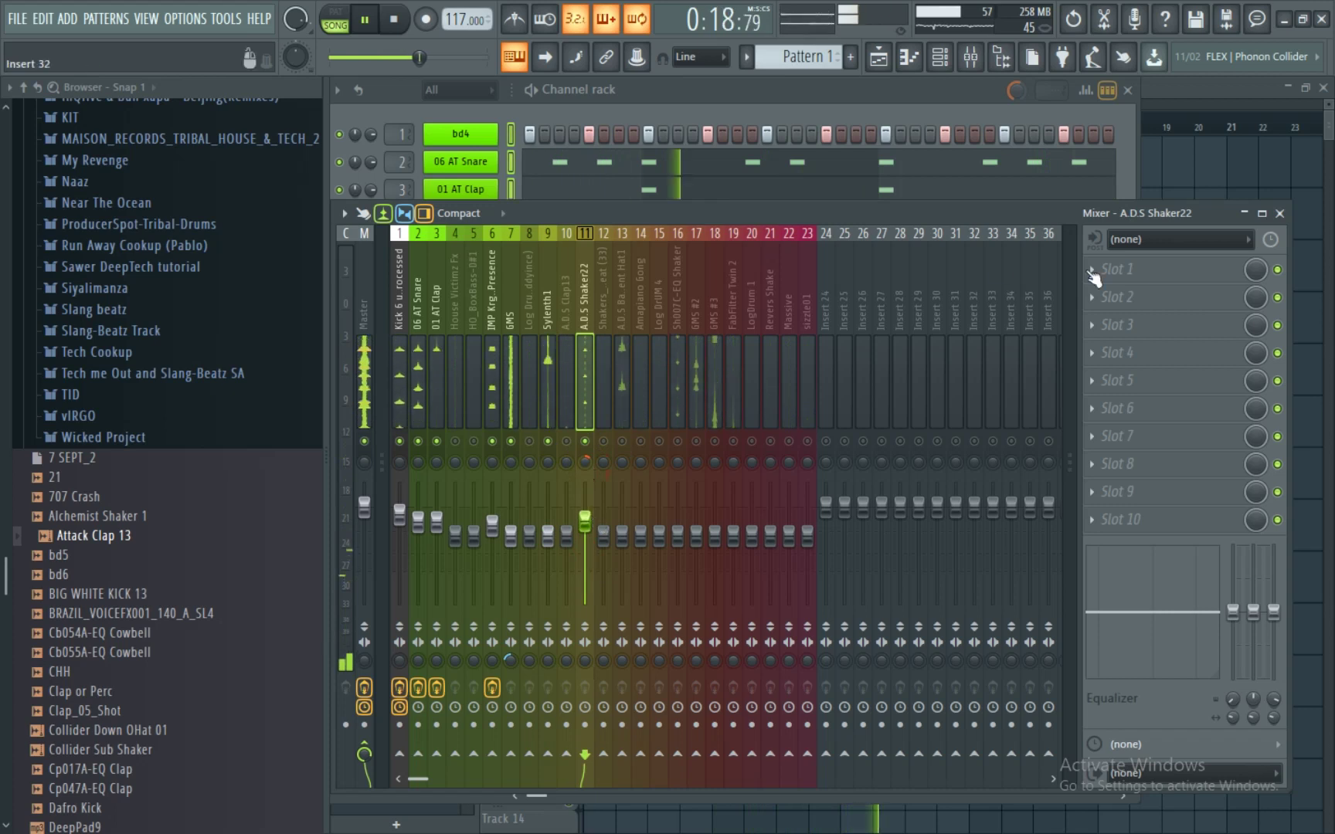
# - Add Fruity Parametric EQ 2 to the A.D.S Shaker22's first effect slot and move the EQ window clear of the browser
pyautogui.click(1127, 268)
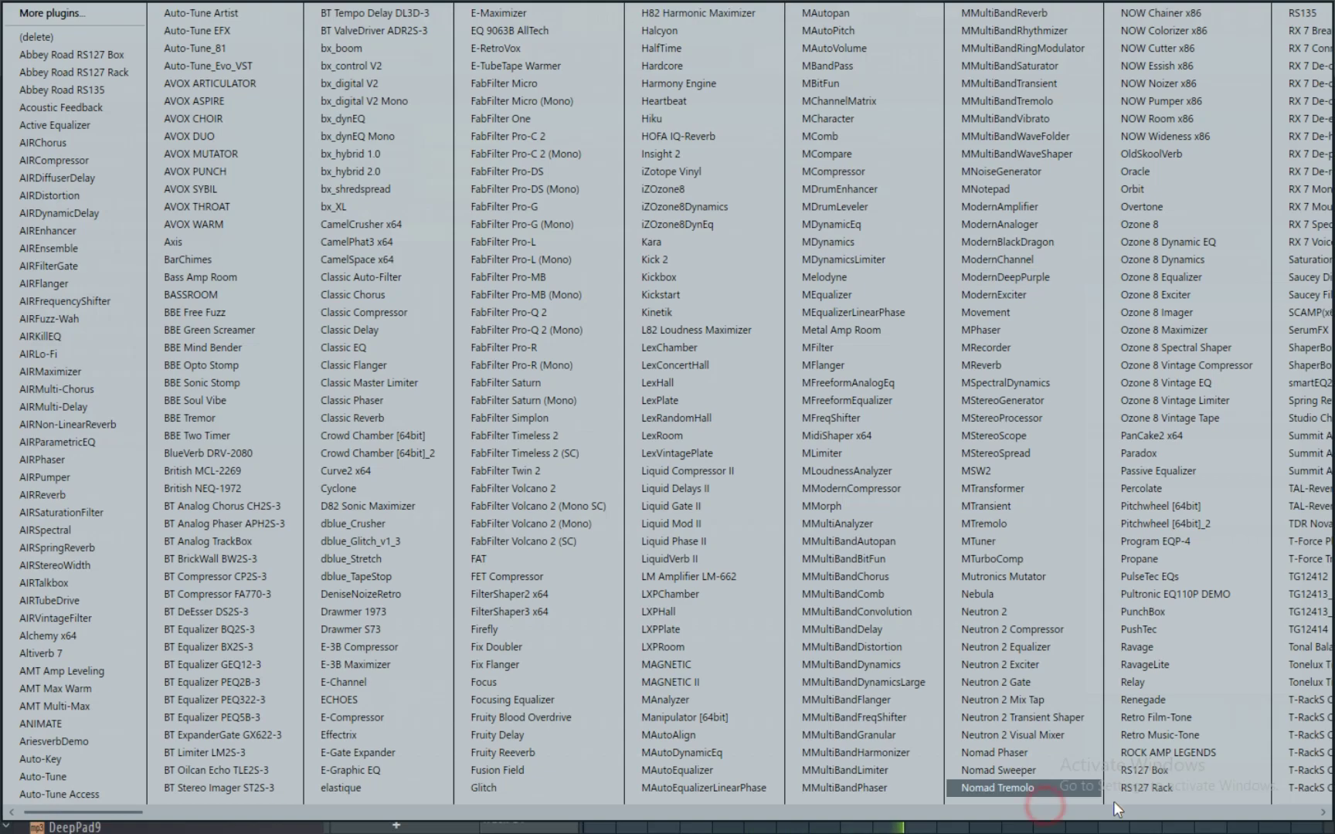
pyautogui.hscroll(10, 1112, 801)
pyautogui.click(1198, 255)
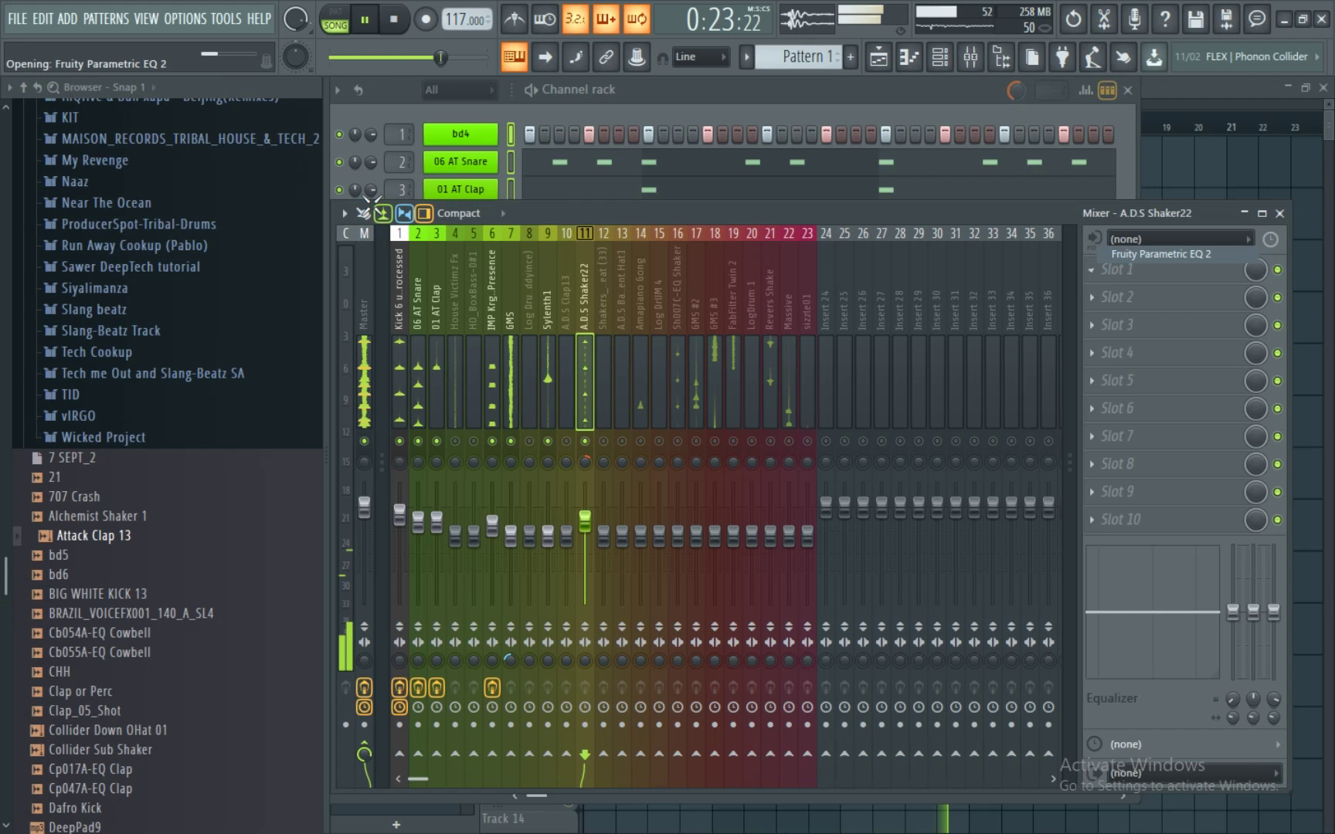
pyautogui.moveTo(364, 97); pyautogui.dragTo(657, 146)
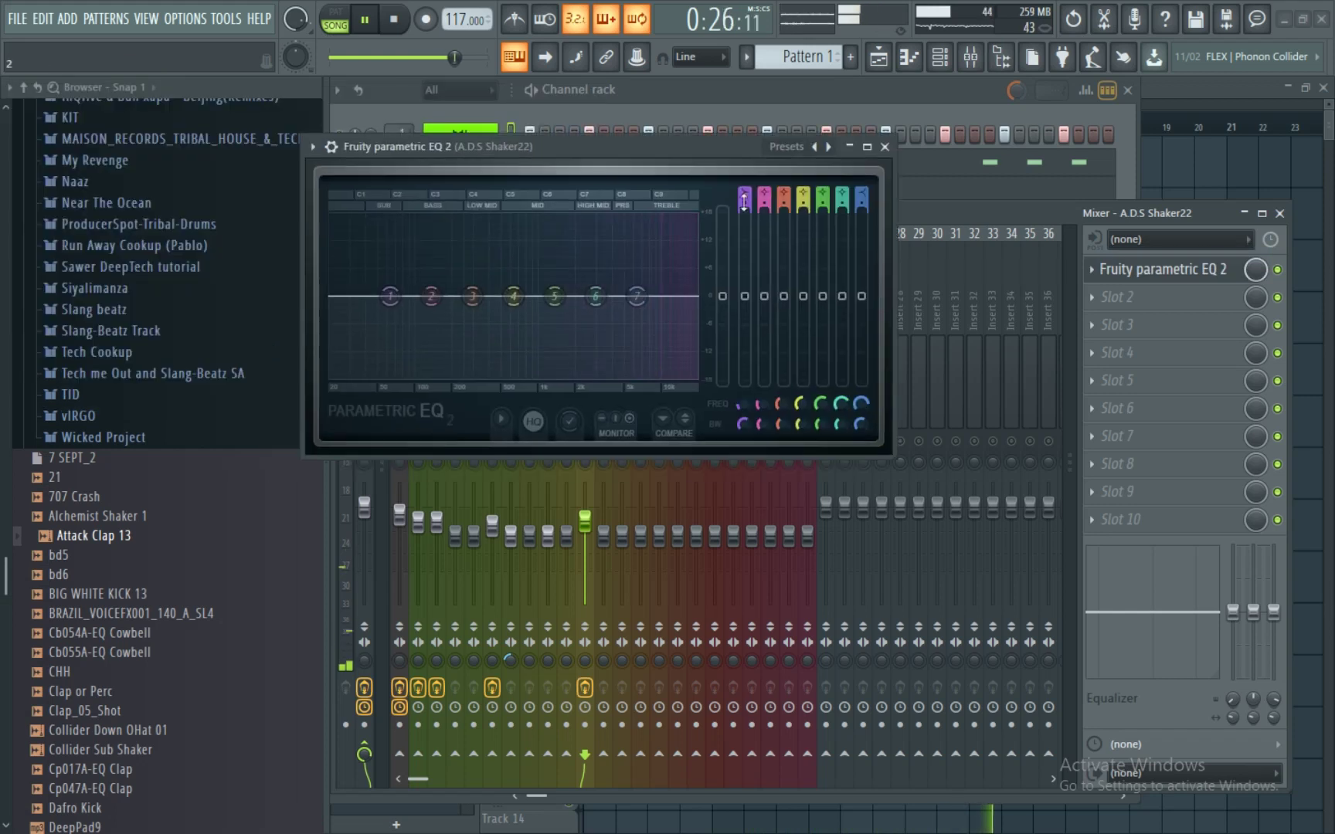
# - Change the Shaker22 EQ's band 1 to a low cut, move it up between bands 5 and 6, and close the EQ
pyautogui.moveTo(744, 197); pyautogui.dragTo(743, 255)
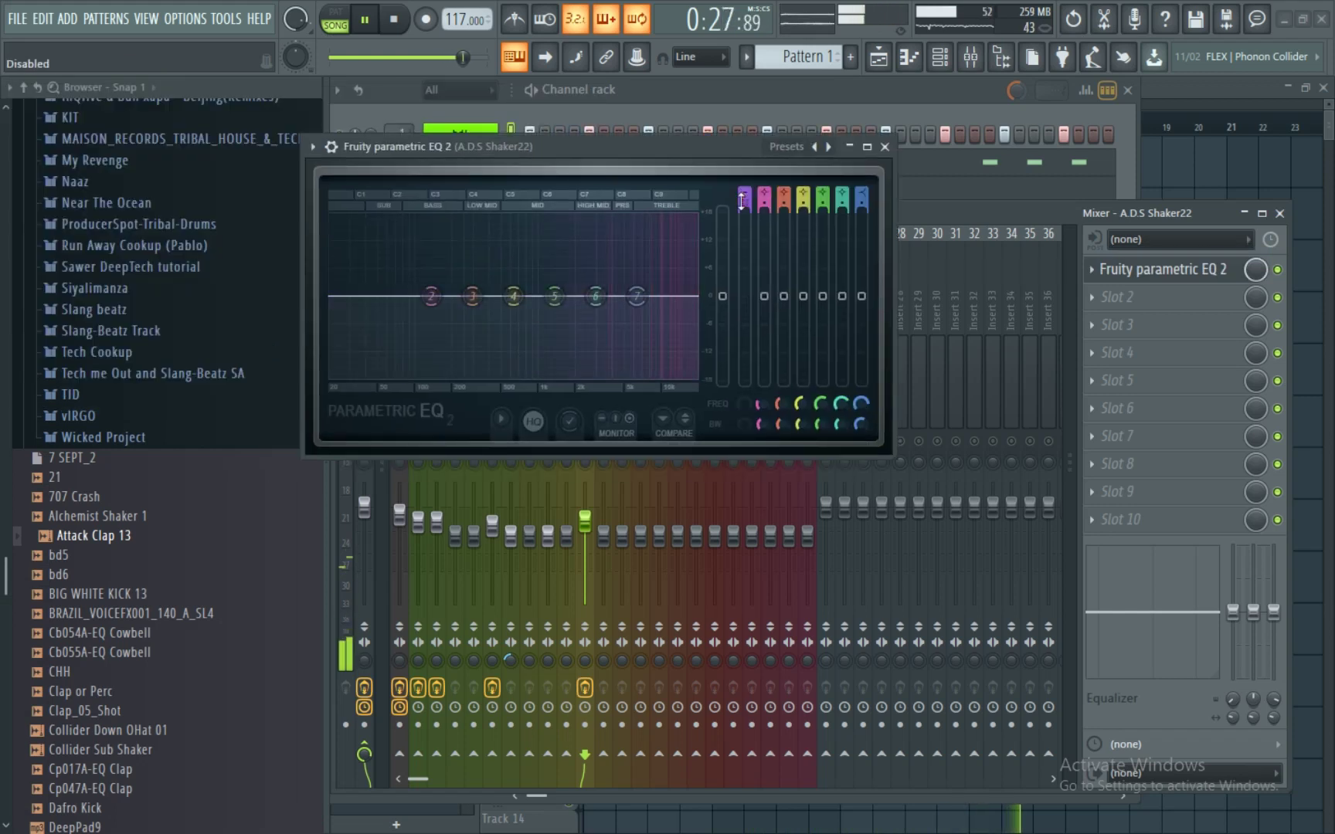
pyautogui.scroll(2, 744, 199)
pyautogui.scroll(1, 745, 198)
pyautogui.moveTo(390, 296); pyautogui.dragTo(570, 301)
pyautogui.click(884, 150)
# - Bring in the A.D.S Basement Hat1 track and raise its fader to about 78% (-5.2 dB)
pyautogui.click(622, 442)
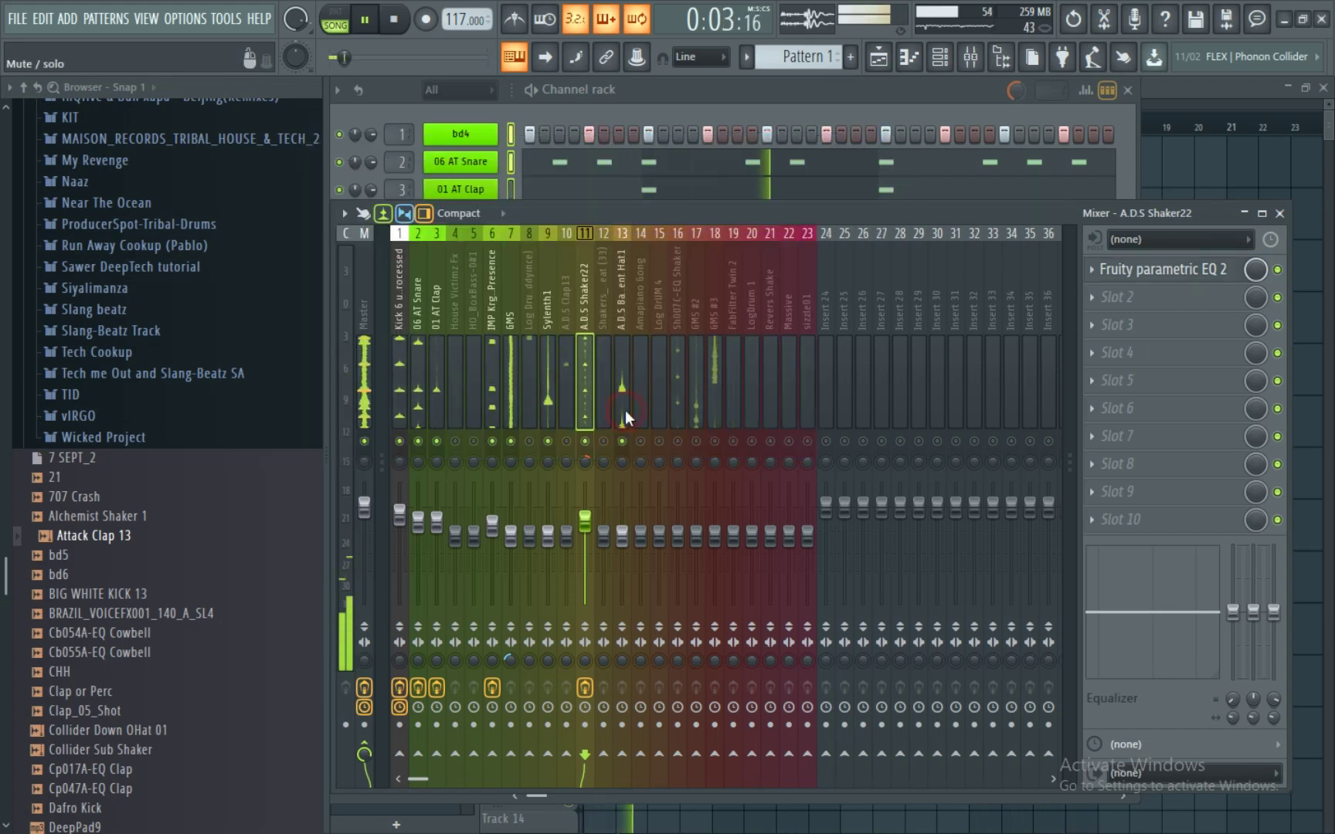
pyautogui.click(624, 410)
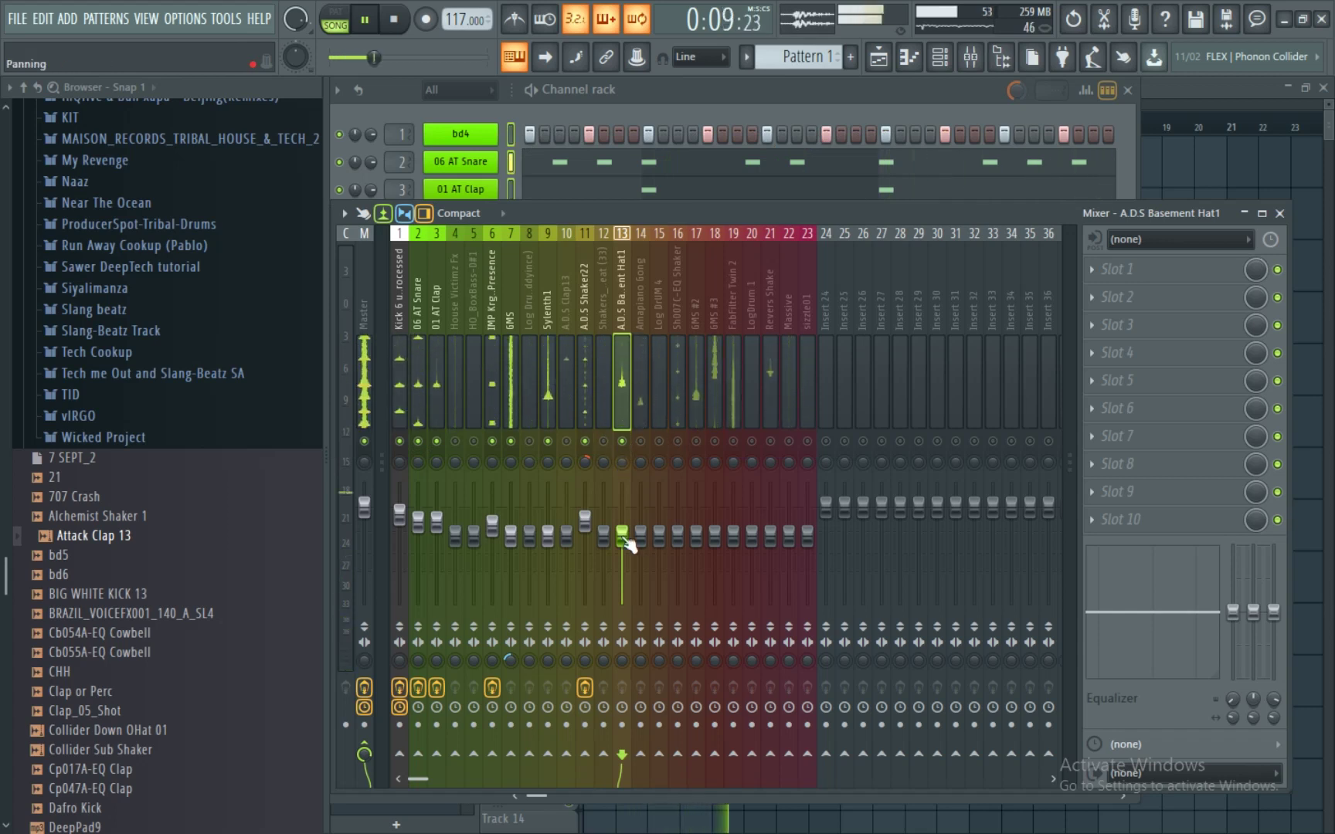
pyautogui.moveTo(622, 533); pyautogui.dragTo(622, 529)
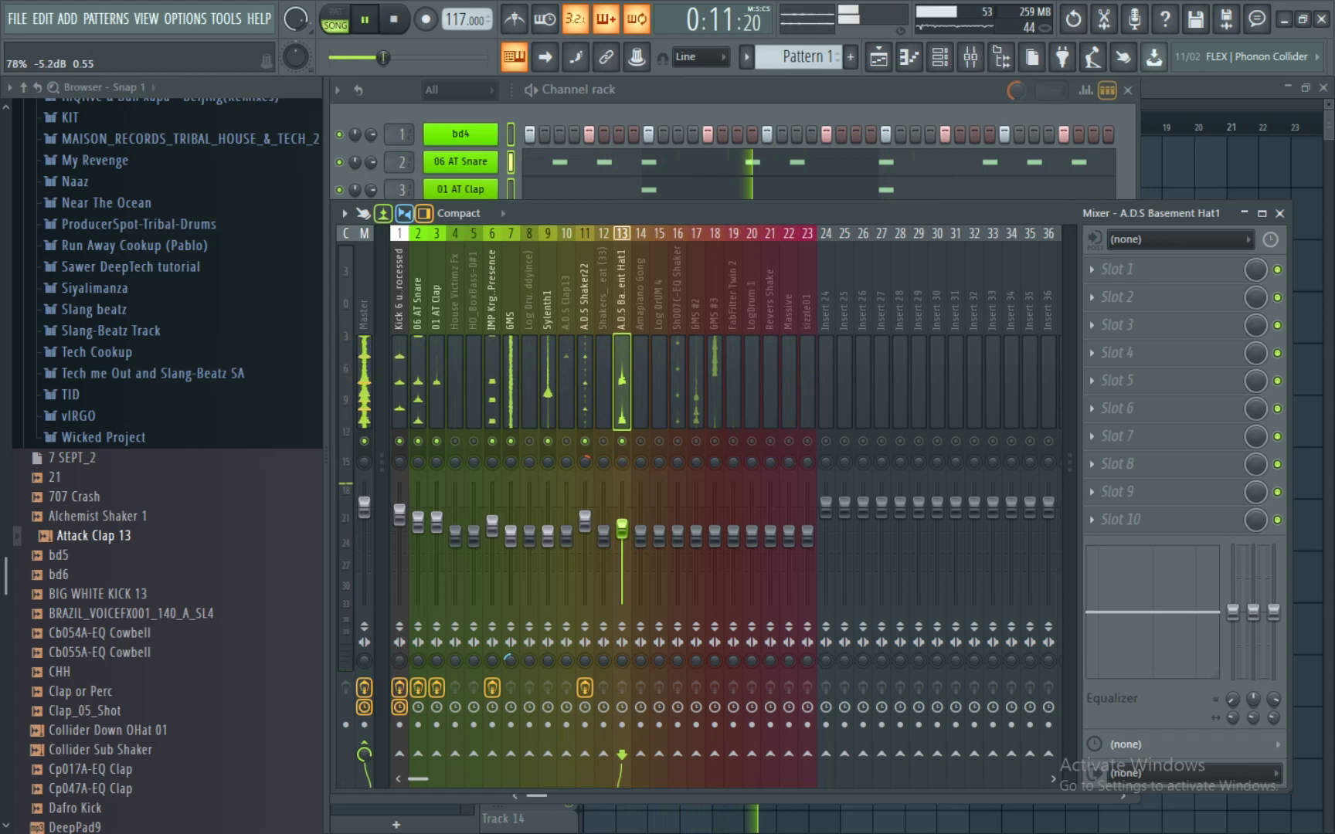
# - Bring in the Sh007C-EQ Shaker slightly panned with a raised fader, and add Fruity Parametric EQ 2 to its first effect slot
pyautogui.click(679, 409)
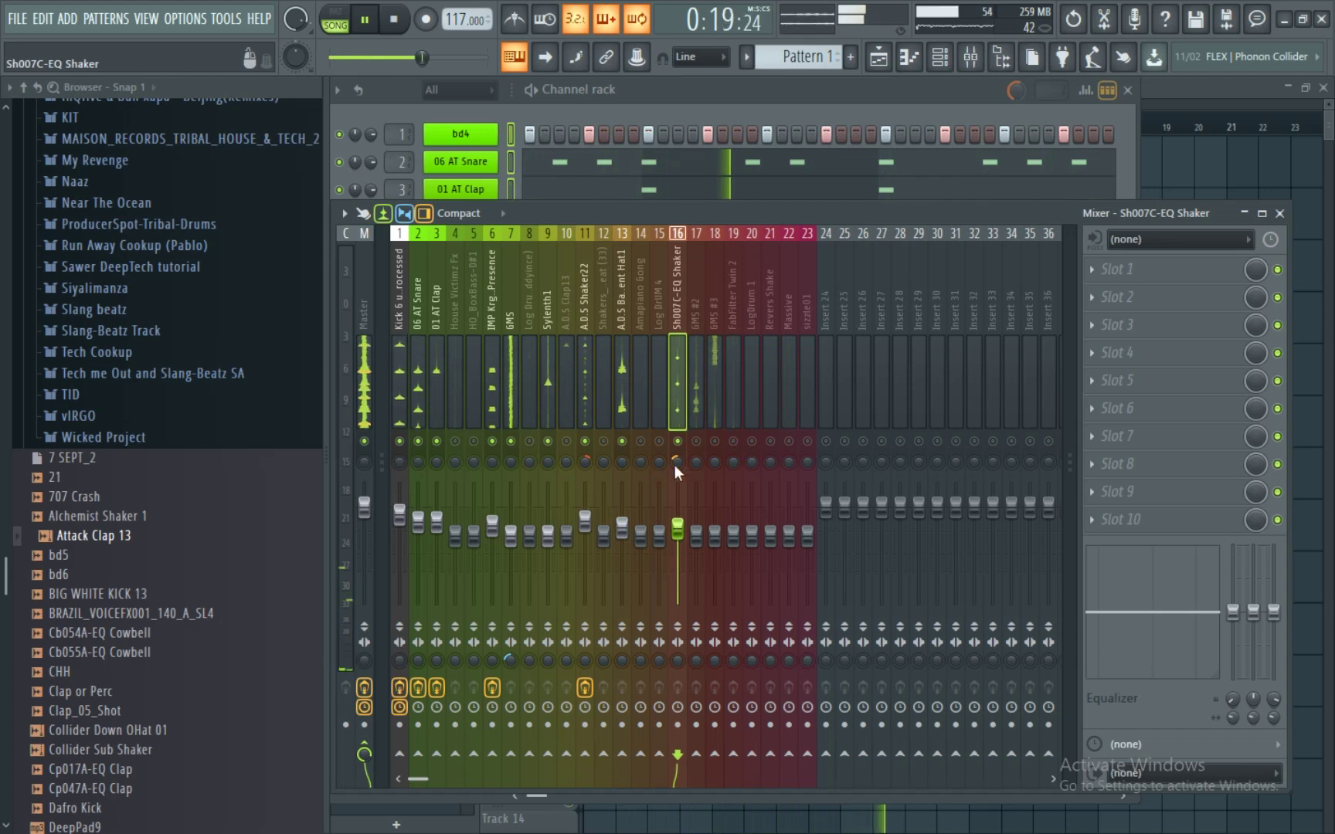
pyautogui.click(1106, 268)
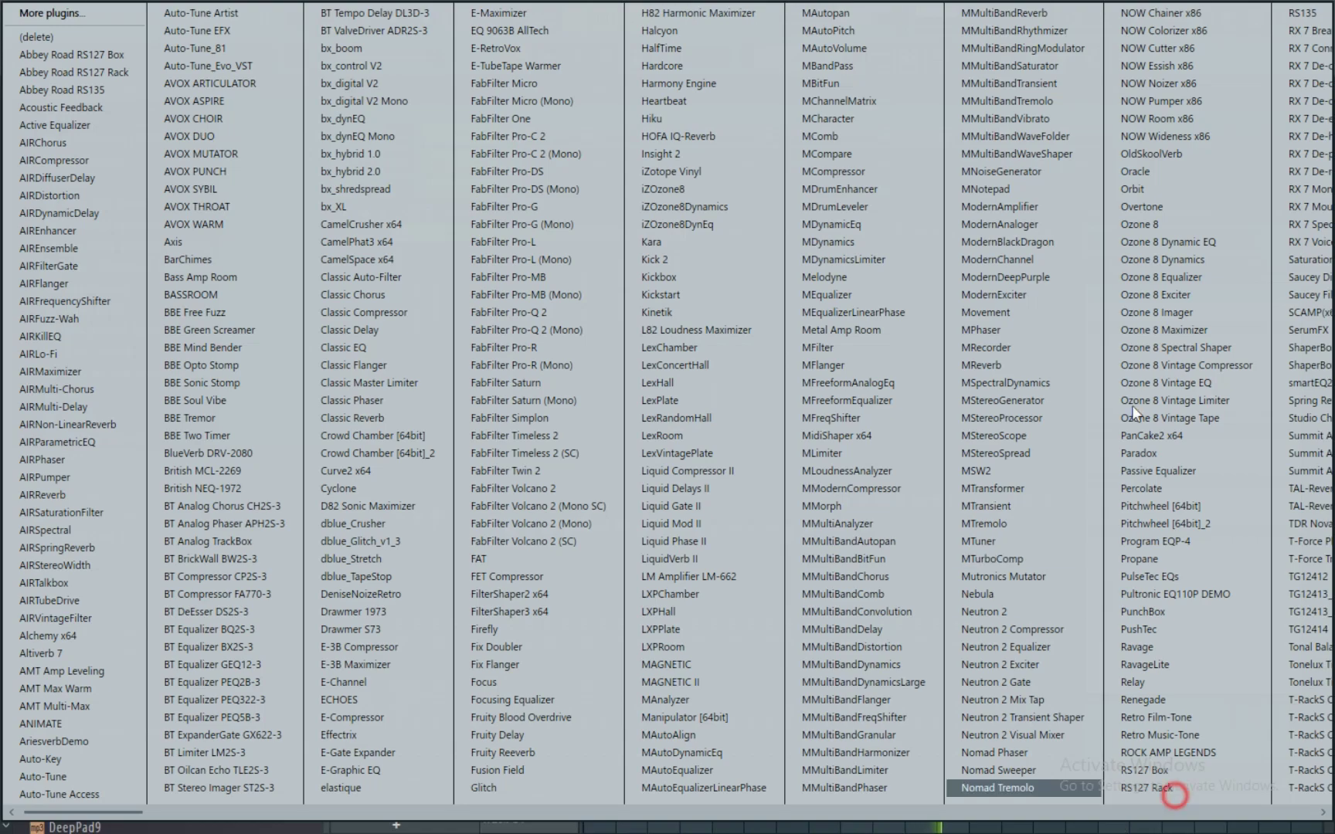
pyautogui.scroll(-8, 1131, 406)
pyautogui.click(1188, 256)
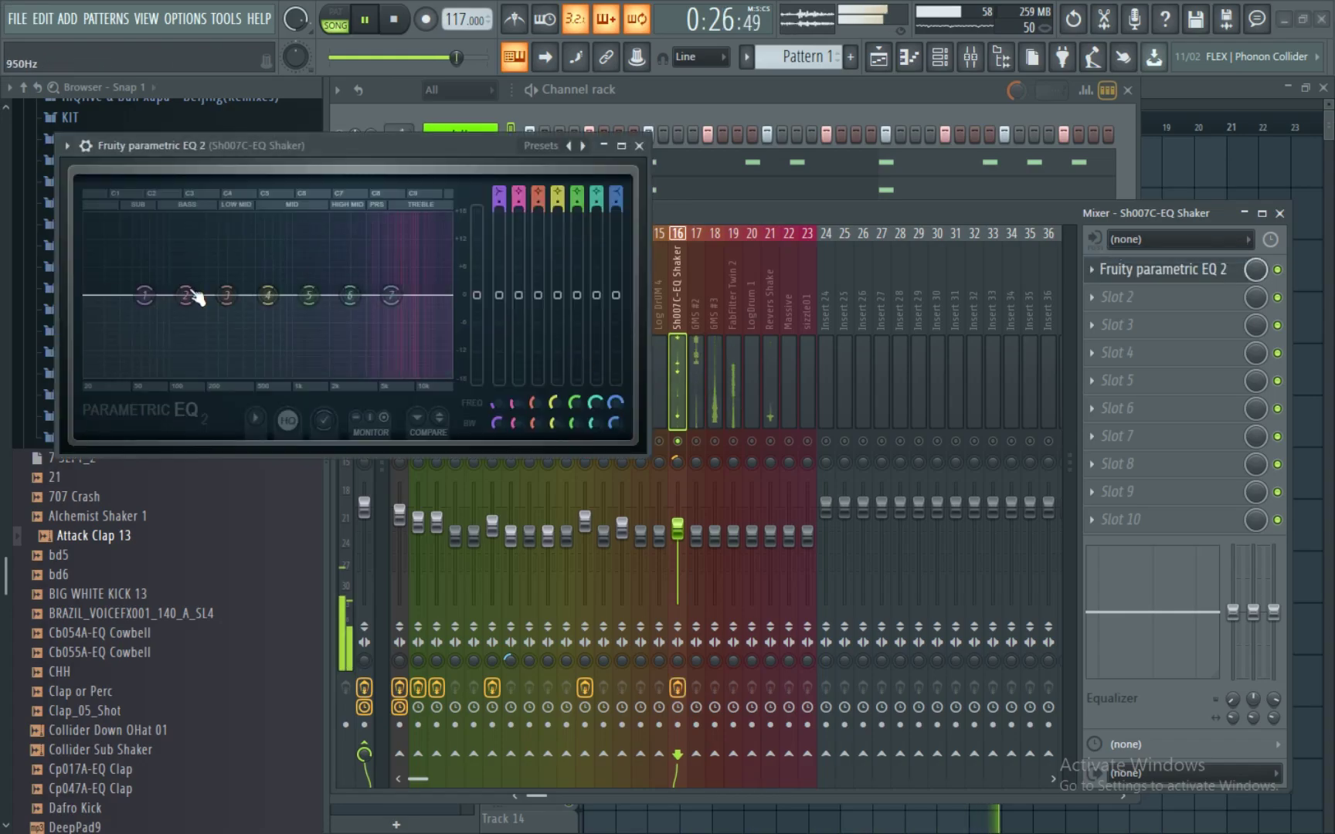
pyautogui.click(346, 153)
pyautogui.moveTo(400, 156); pyautogui.dragTo(456, 150)
# - Make the Sh007C-EQ Shaker's EQ band 1 a steep low cut between 1 and 2 kHz, just above band 5, and close the EQ
pyautogui.moveTo(200, 289); pyautogui.dragTo(357, 370)
pyautogui.moveTo(553, 196); pyautogui.dragTo(553, 163)
pyautogui.moveTo(358, 371); pyautogui.dragTo(365, 363)
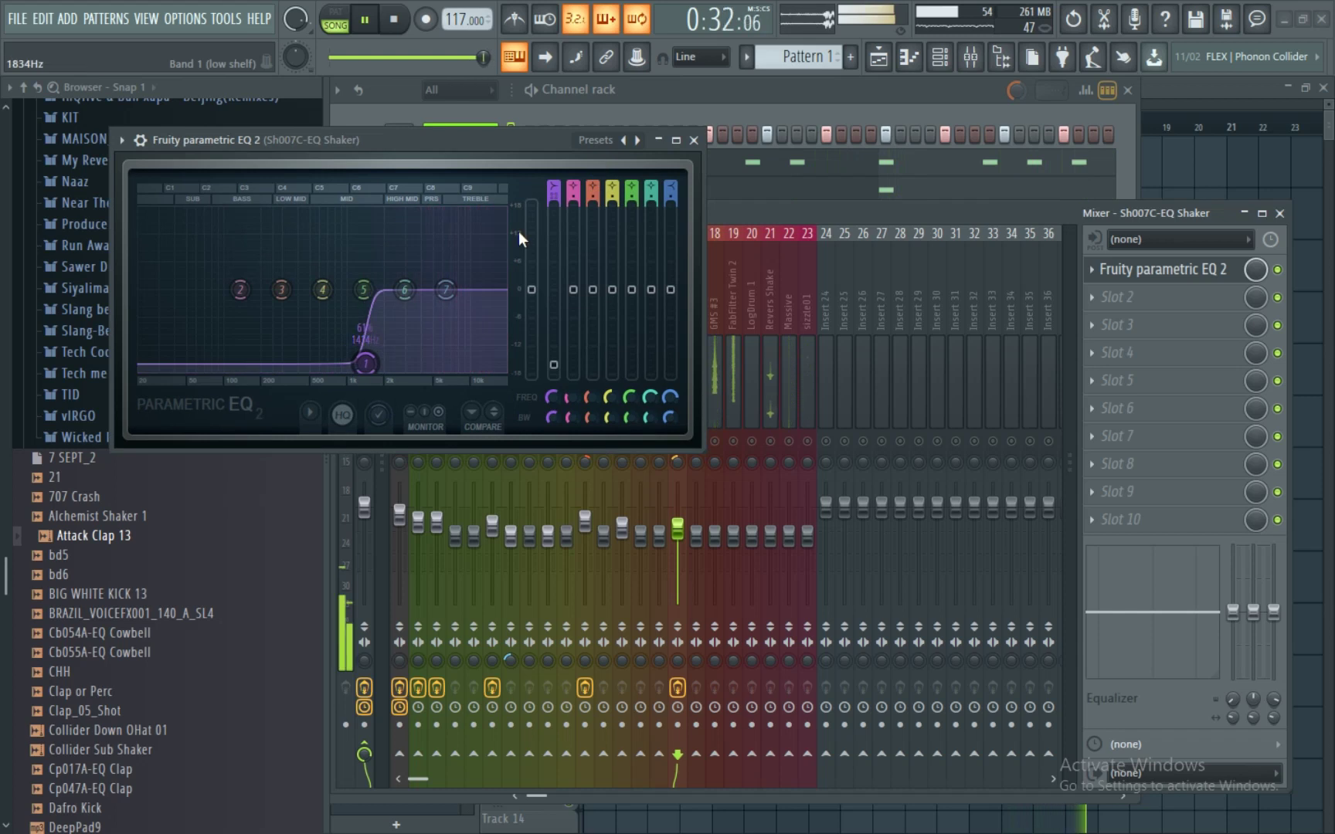
pyautogui.click(546, 192)
pyautogui.moveTo(546, 192); pyautogui.dragTo(546, 219)
pyautogui.moveTo(367, 290); pyautogui.dragTo(374, 290)
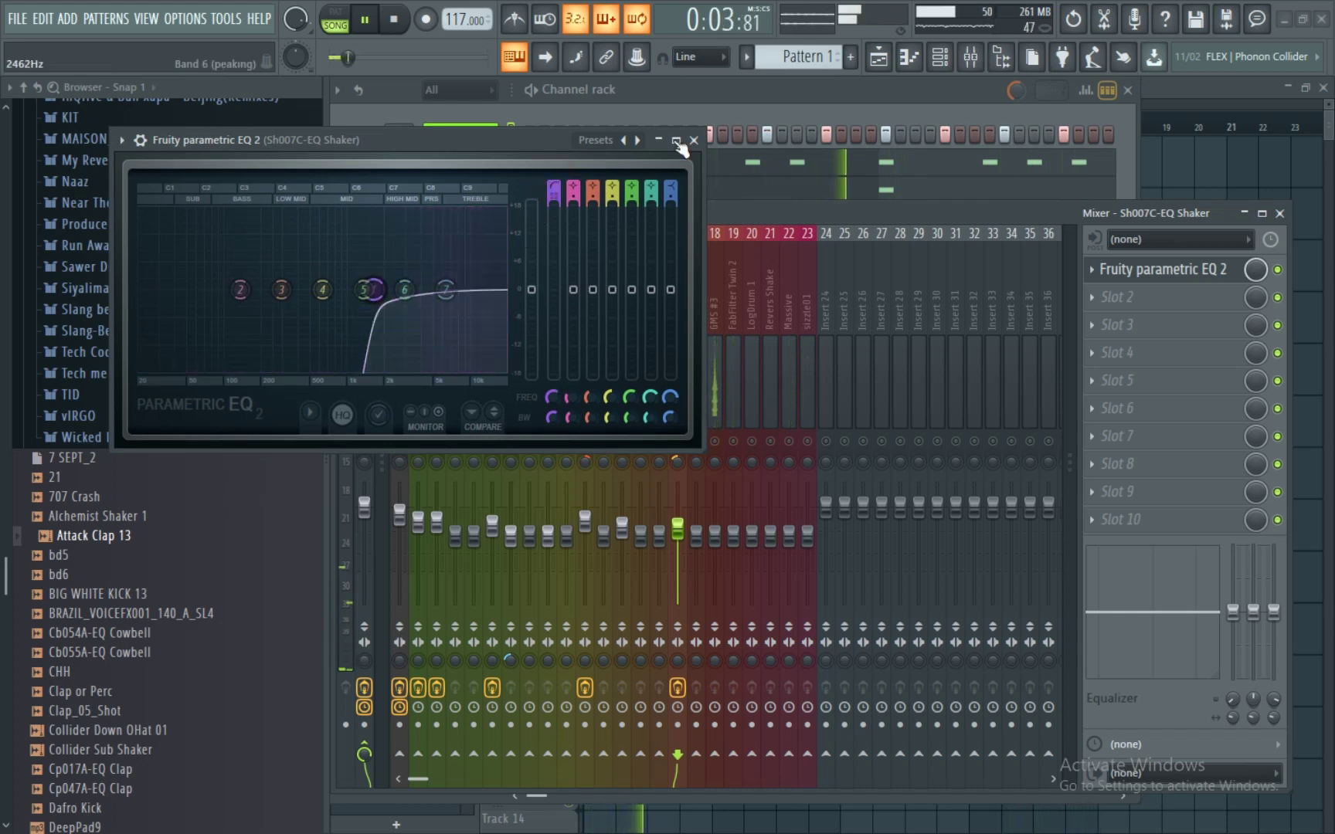
pyautogui.click(692, 144)
# - Bring in the GMS #3 track and open the GMS #3 synthesizer from its channel
pyautogui.click(718, 402)
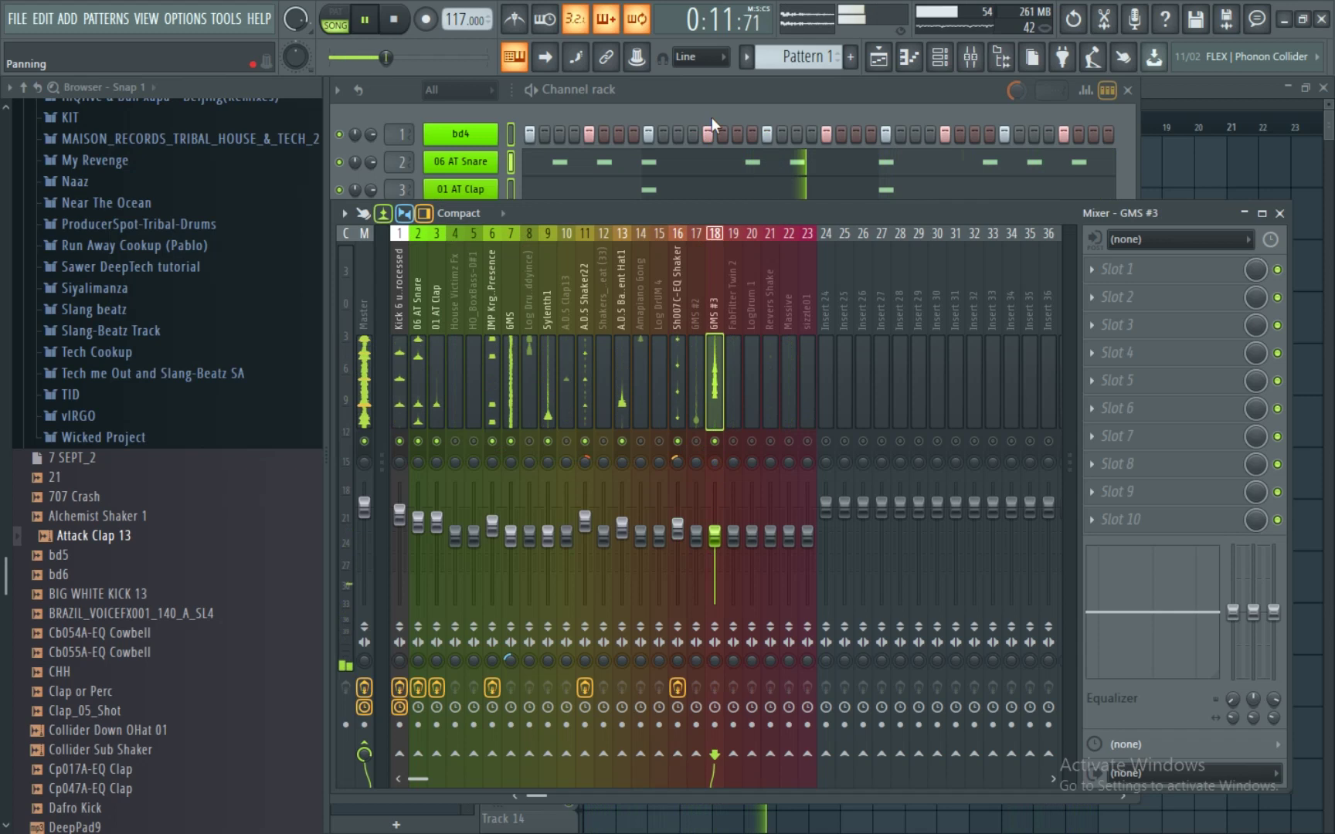
pyautogui.click(750, 97)
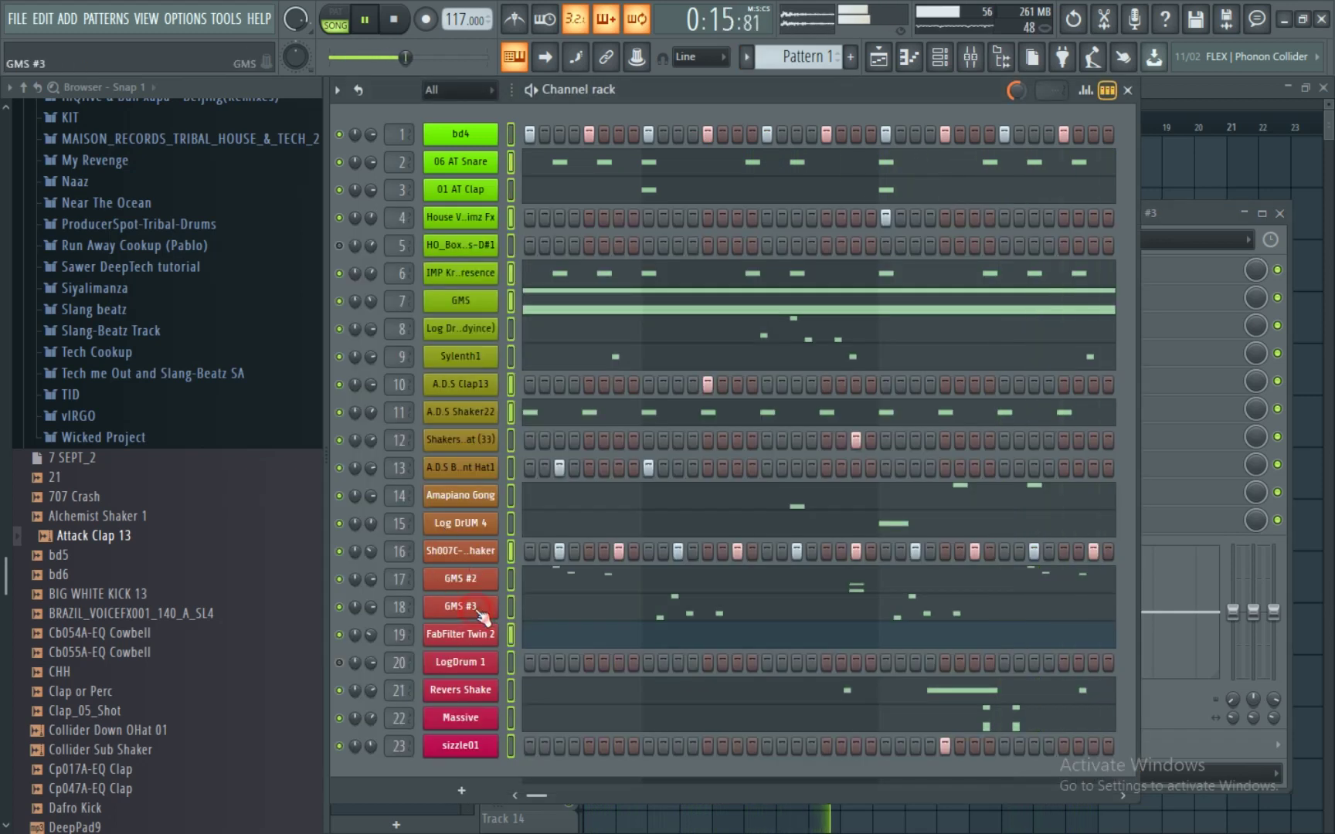
pyautogui.press('Return')
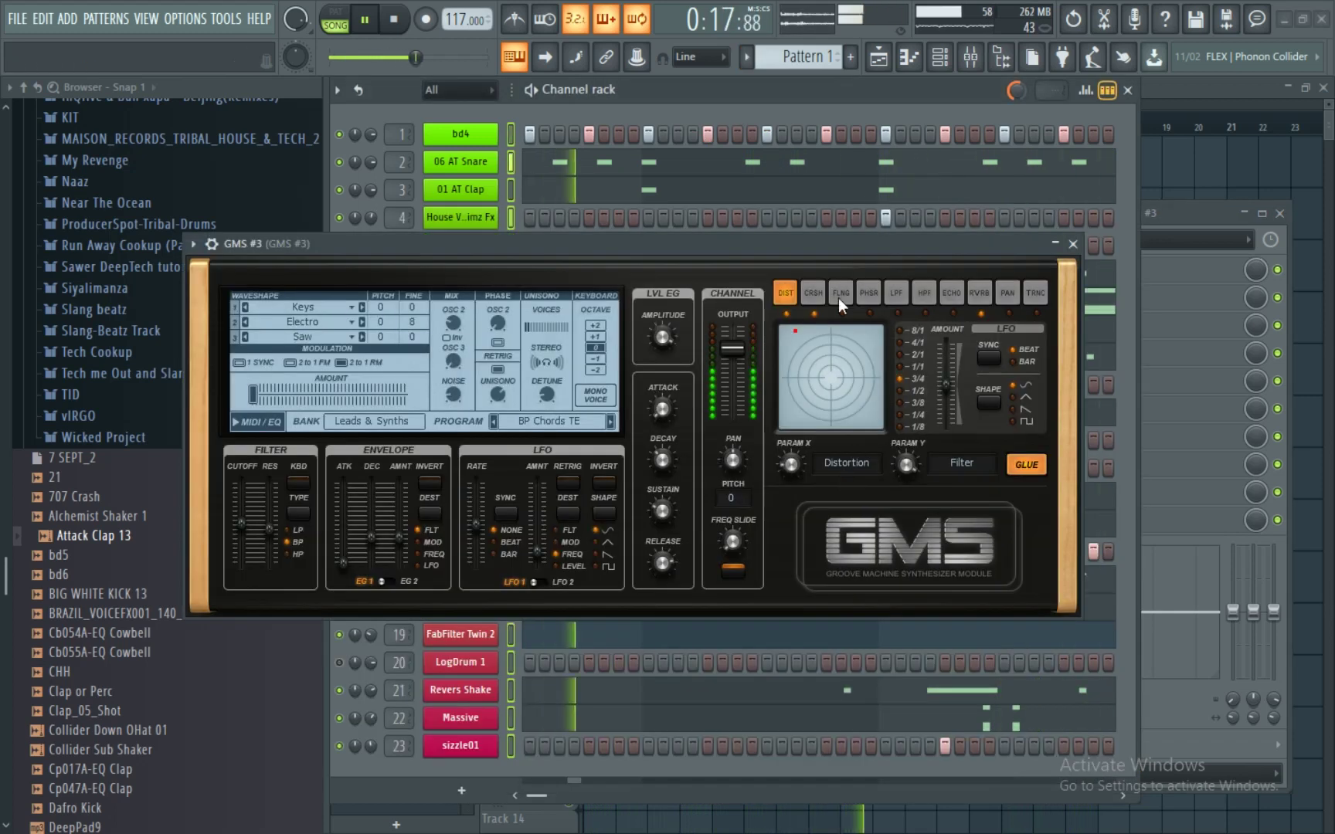
# - Set GMS #3's reverb (RVRB) feedback and filter to a point in the upper-right part of the XY pad, and close the synth
pyautogui.click(977, 294)
pyautogui.click(843, 382)
pyautogui.click(855, 357)
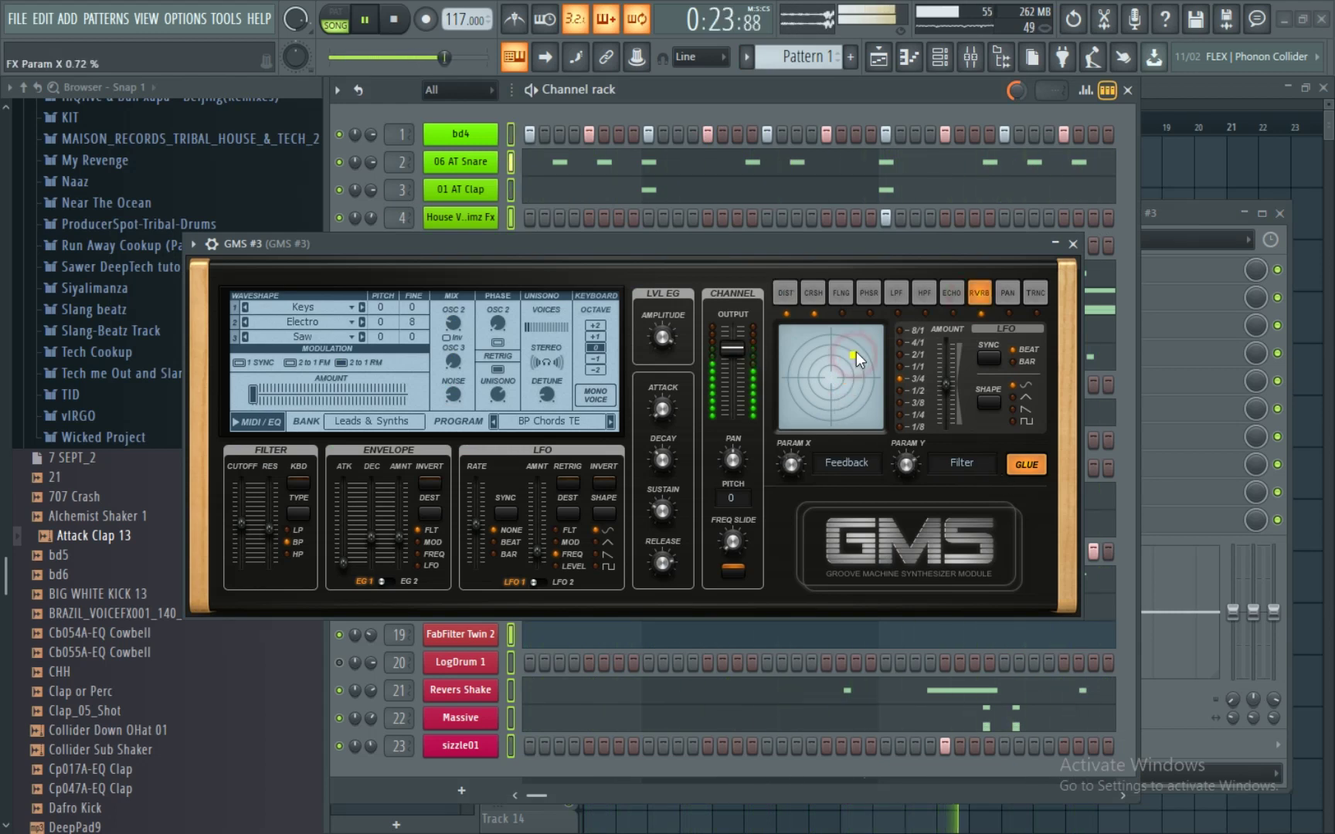
pyautogui.click(860, 361)
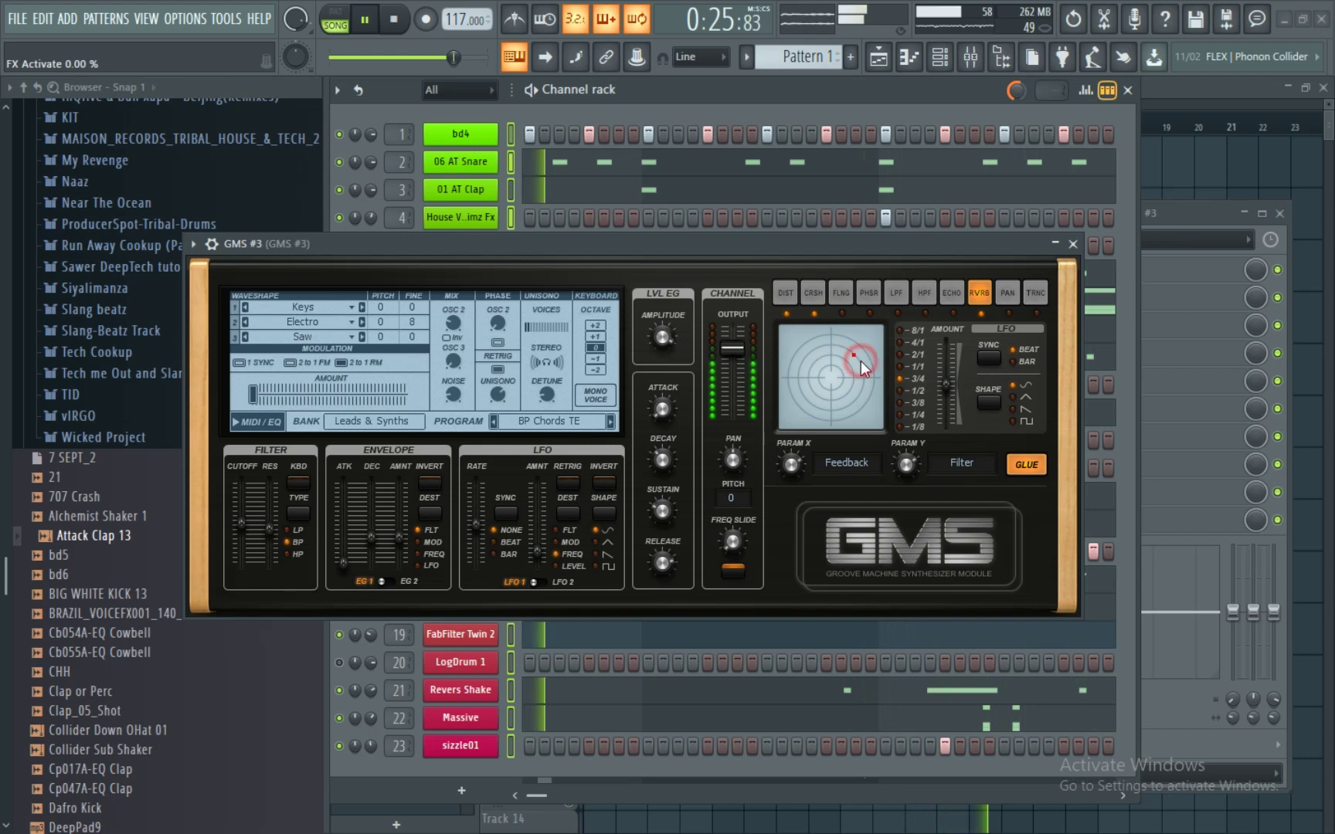
pyautogui.click(1072, 243)
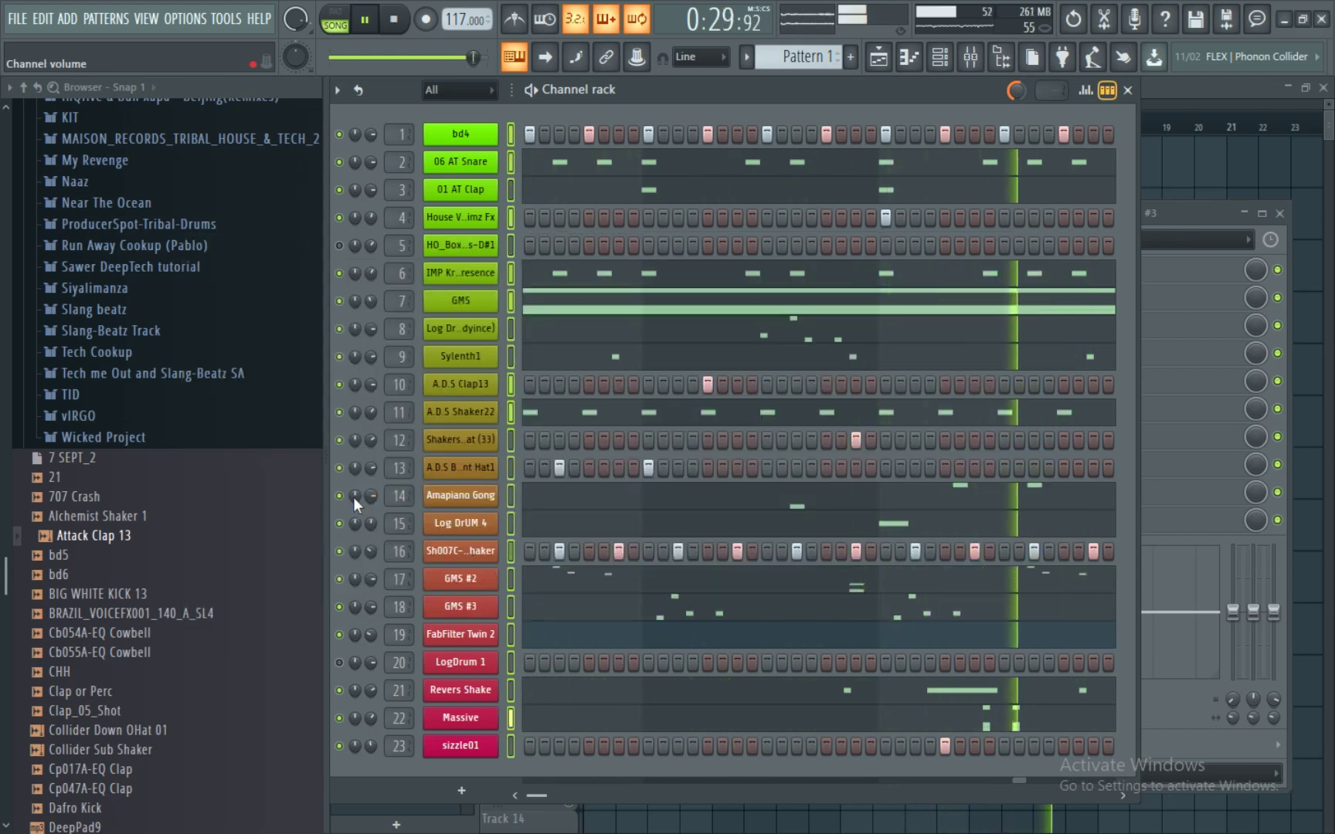
# - Return to the mixer and bring in the Revers Shake track
pyautogui.click(1182, 206)
pyautogui.click(674, 131)
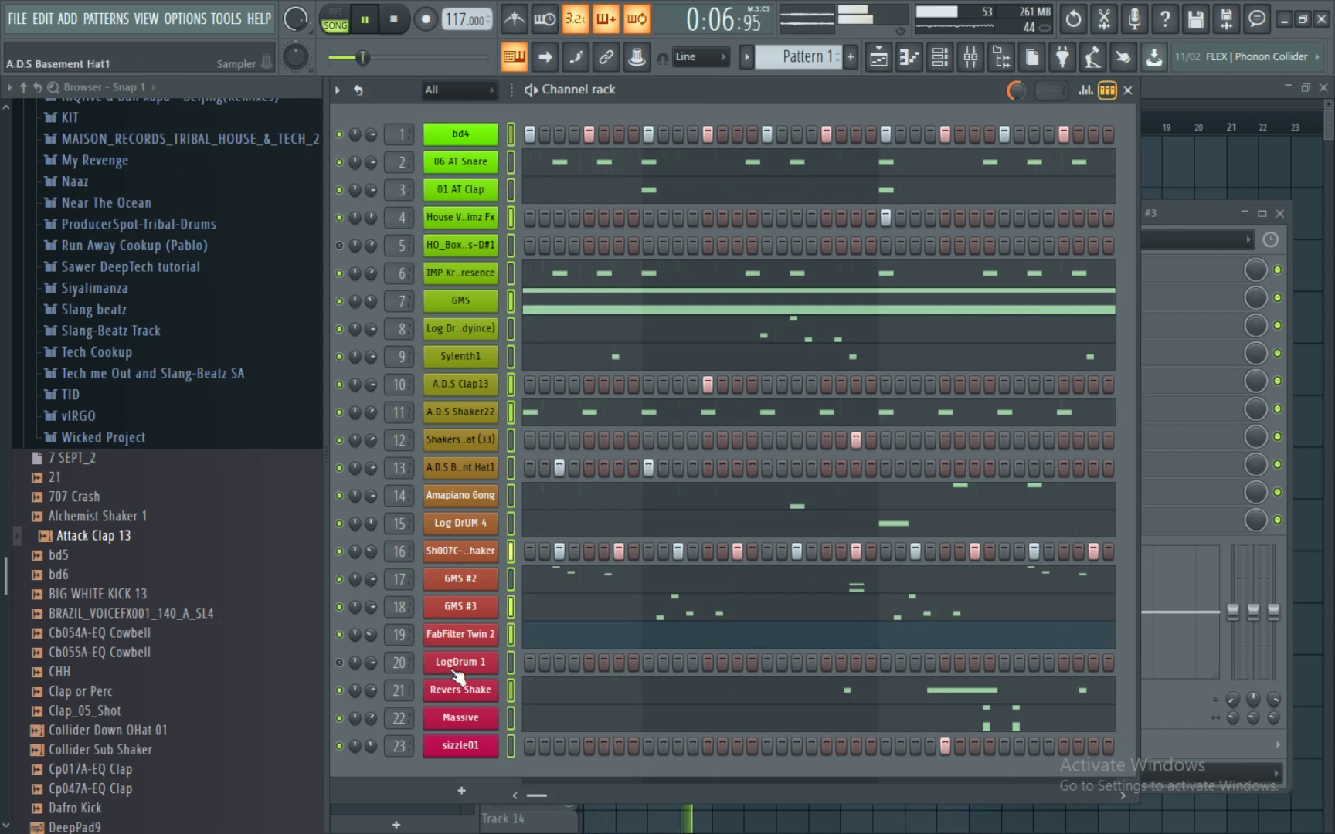
pyautogui.press('F9')
pyautogui.click(772, 416)
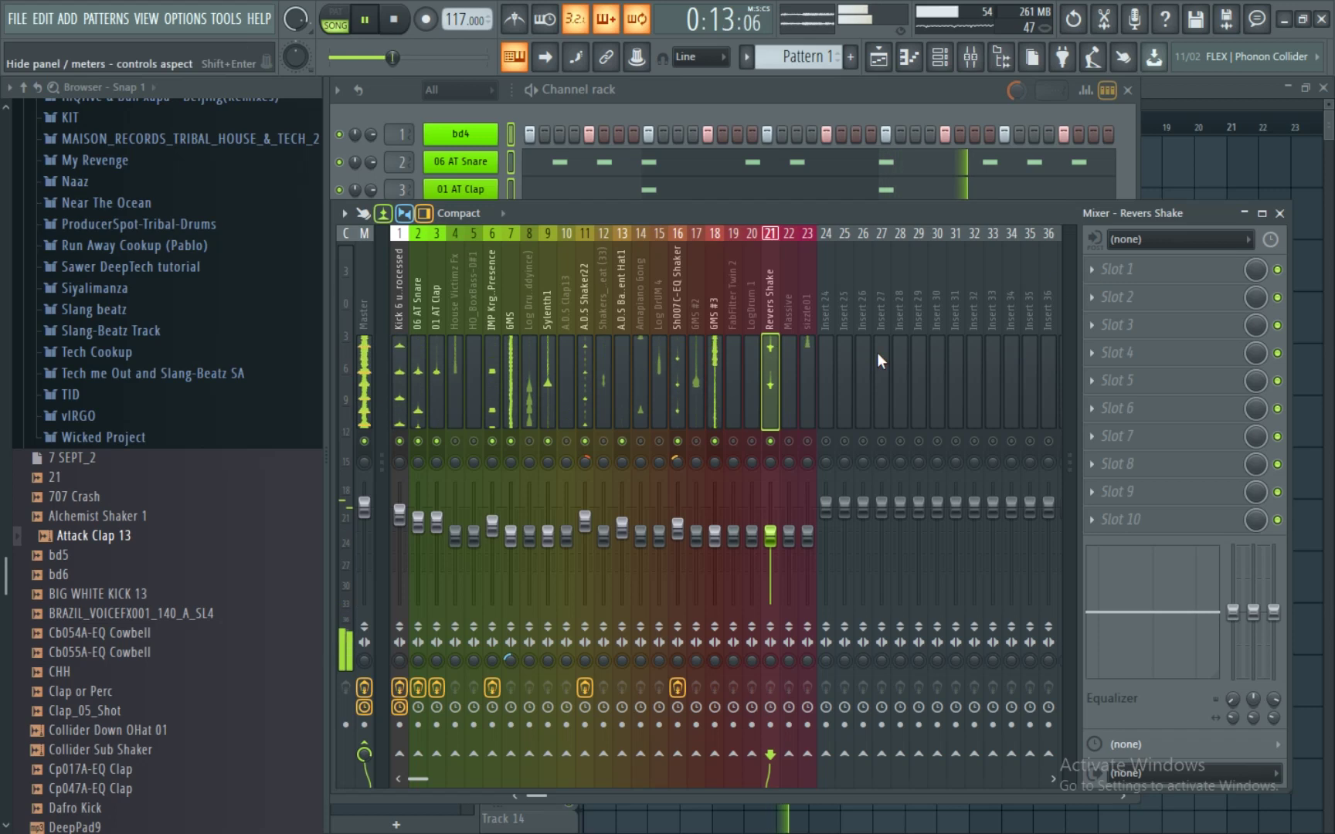
# - Bring in the Massive and GMS #2 mixer tracks and raise GMS #2's level to about -3.8 dB
pyautogui.click(789, 441)
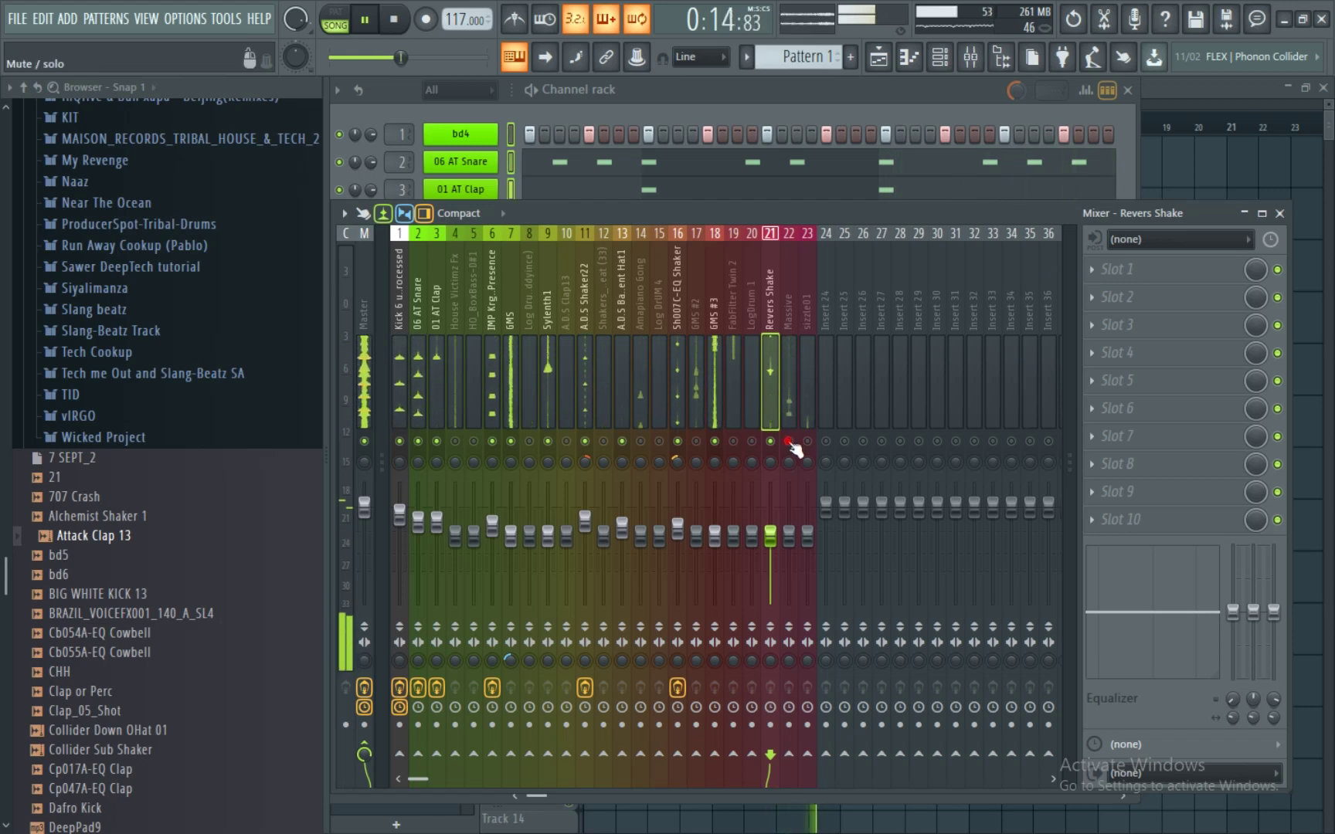
pyautogui.click(788, 386)
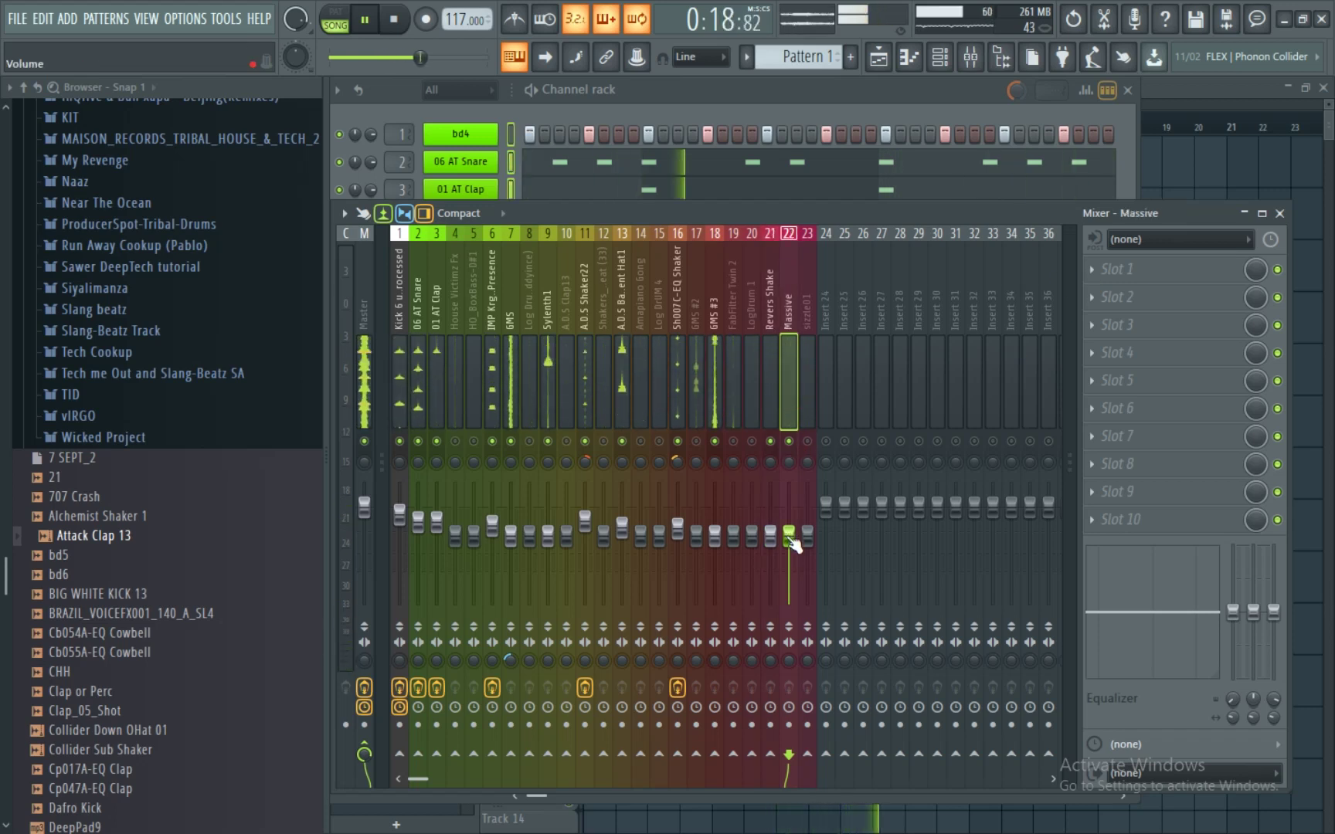
pyautogui.click(697, 401)
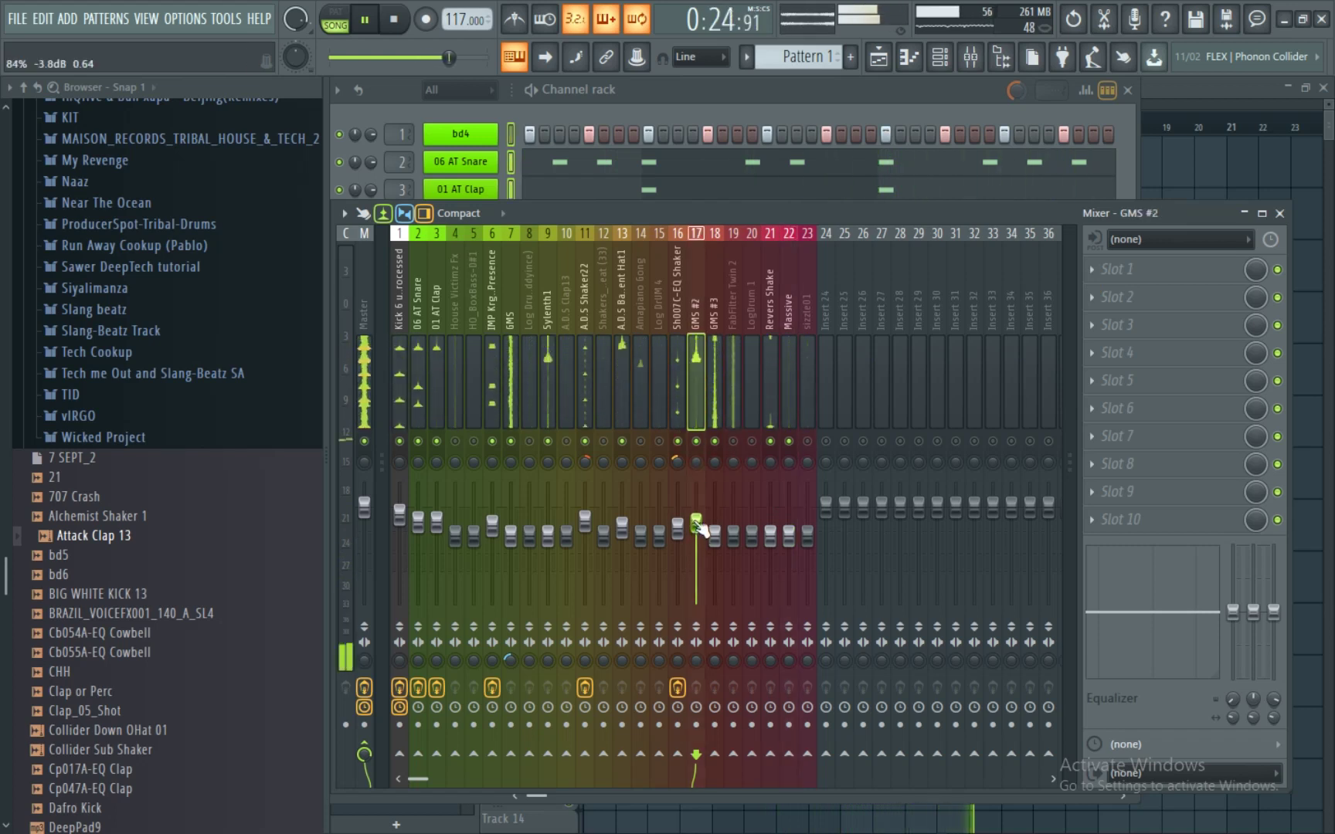
# - Insert Fruity parametric EQ 2 in the first effect slot of the GMS #2 track
pyautogui.click(1055, 312)
pyautogui.hscroll(5, 921, 793)
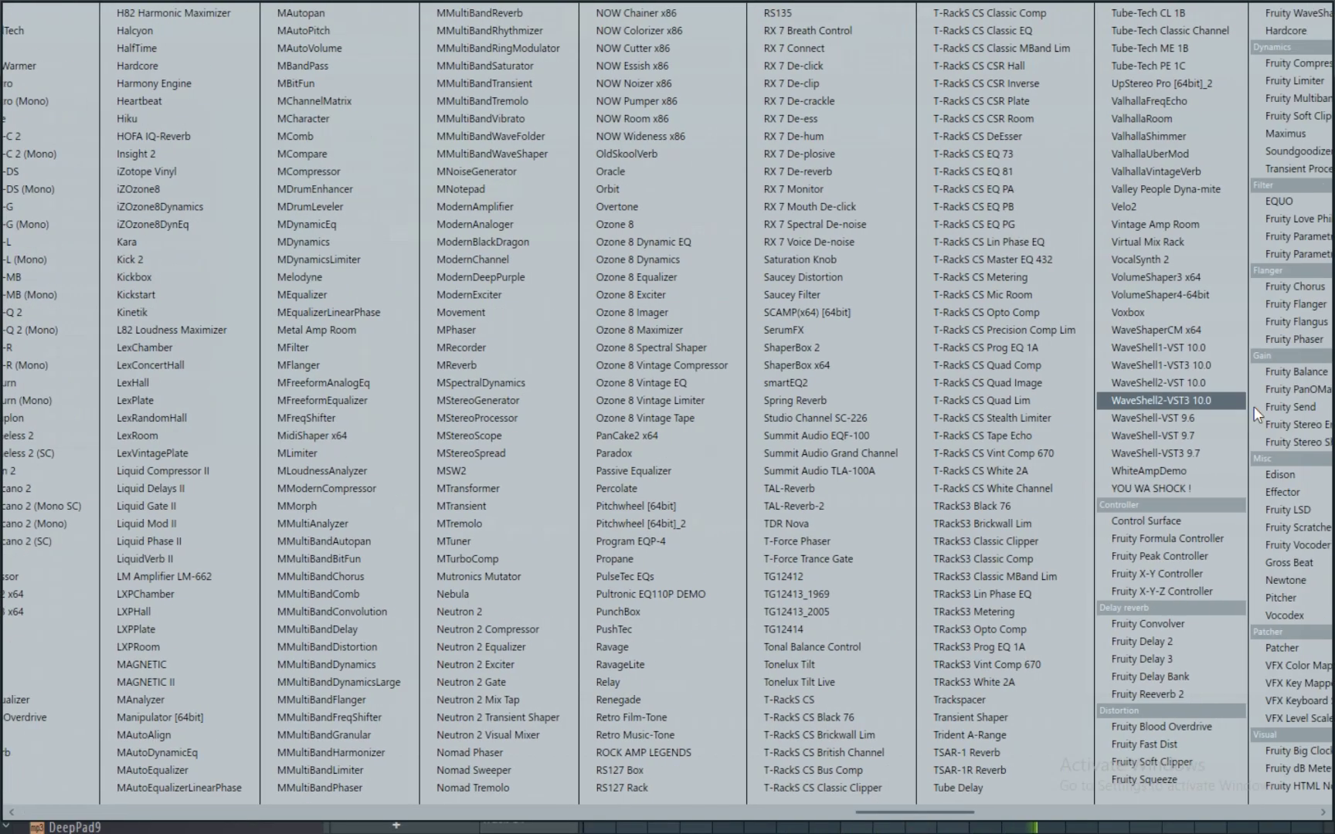
pyautogui.hscroll(2, 1242, 285)
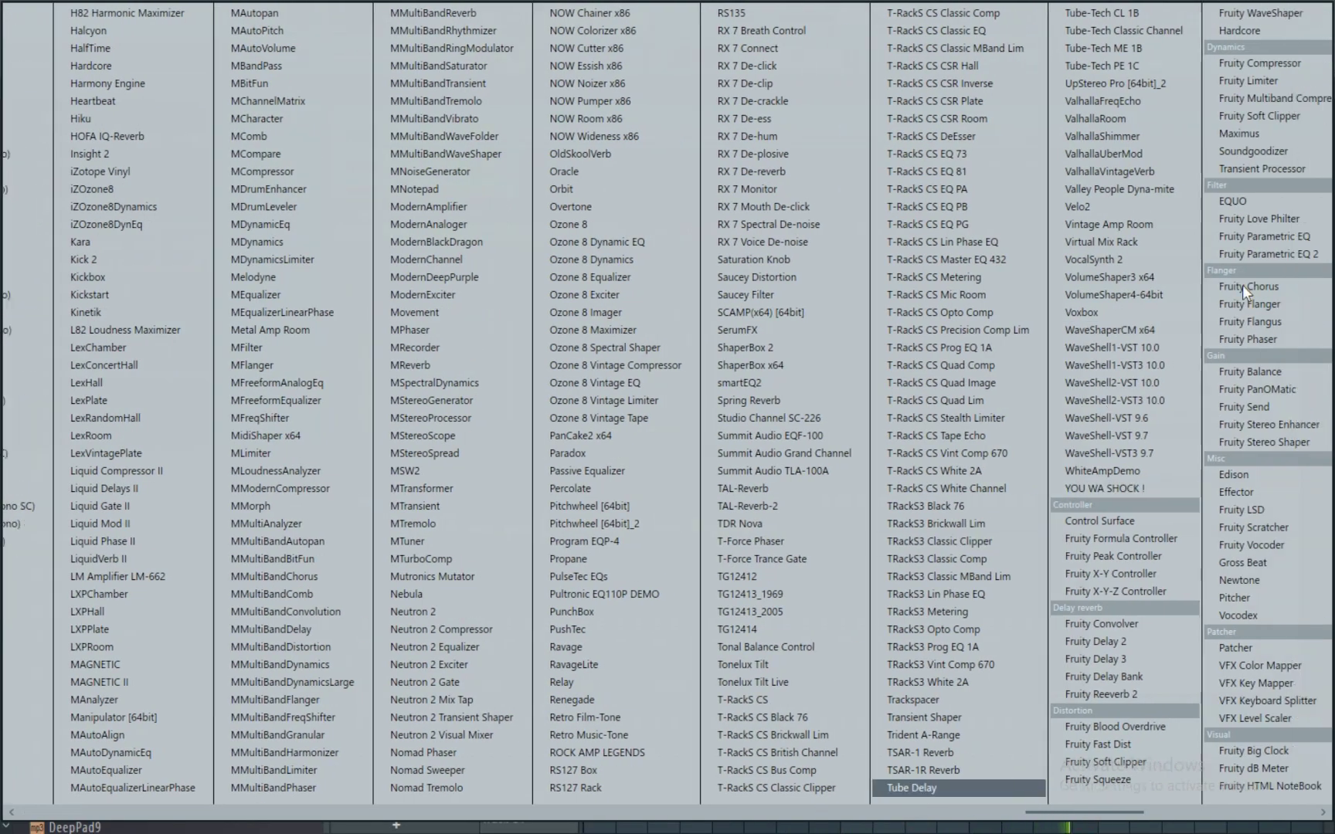
pyautogui.press('Return')
# - Make GMS #2's EQ band 1 a steep low cut just above 200 Hz, and adjust the track's stereo separation and lower its level
pyautogui.moveTo(595, 229); pyautogui.dragTo(711, 220)
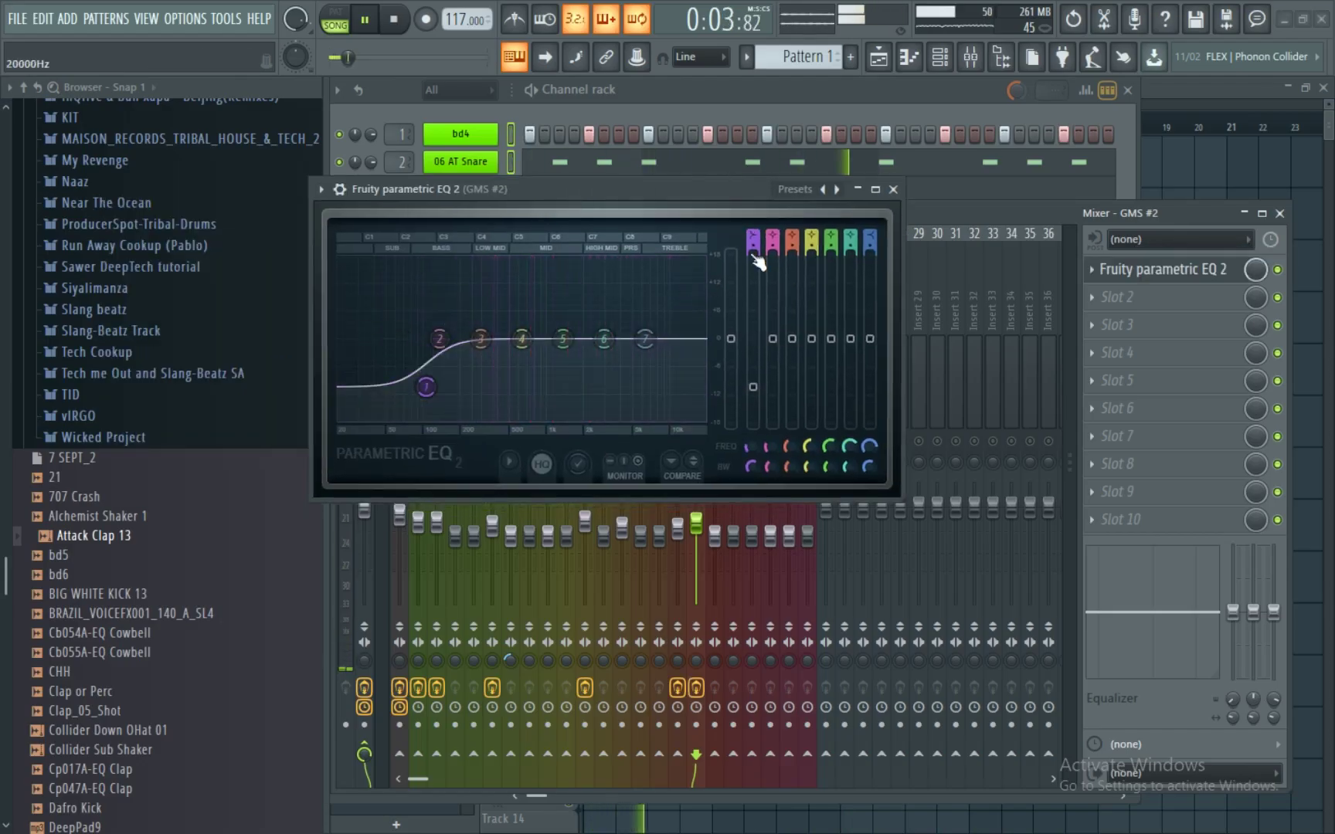
pyautogui.moveTo(425, 387); pyautogui.dragTo(480, 400)
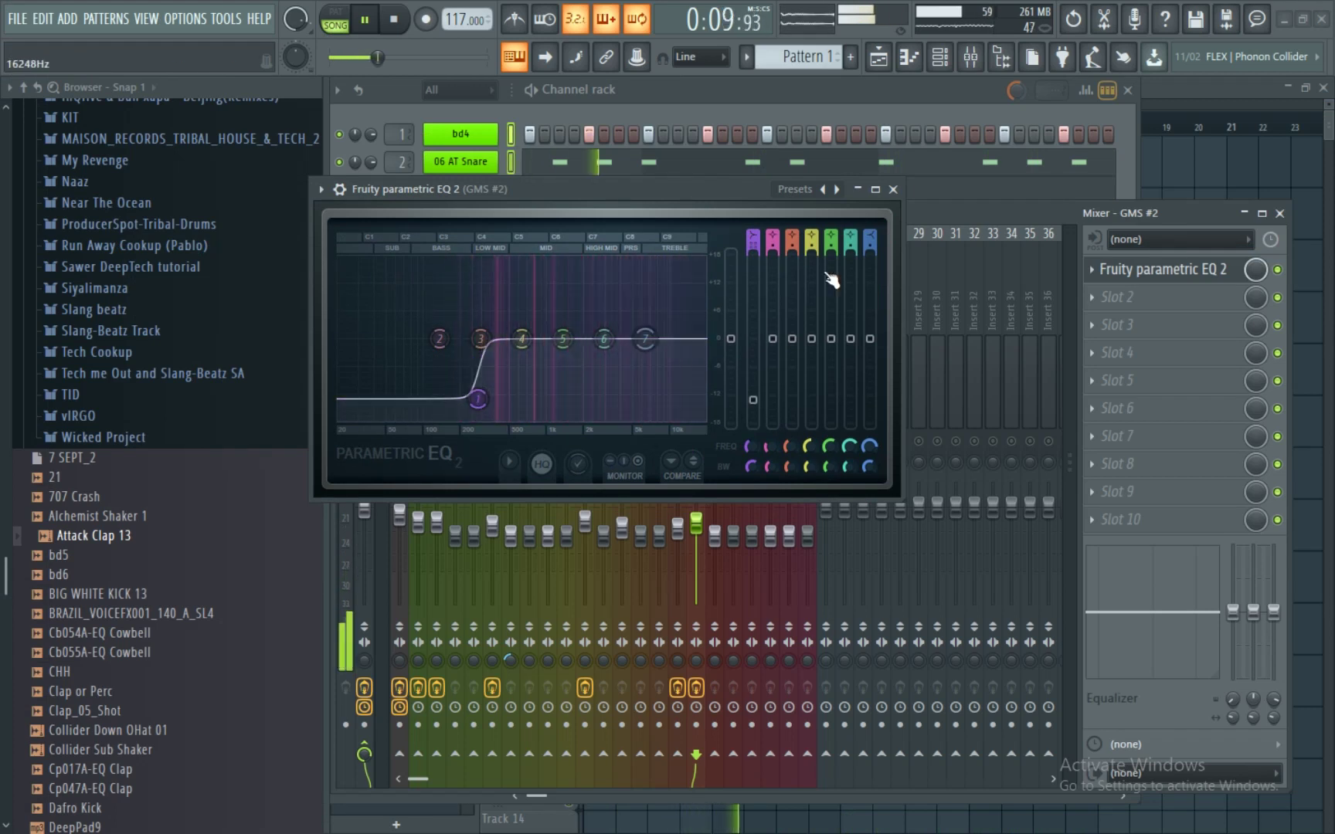
pyautogui.click(893, 191)
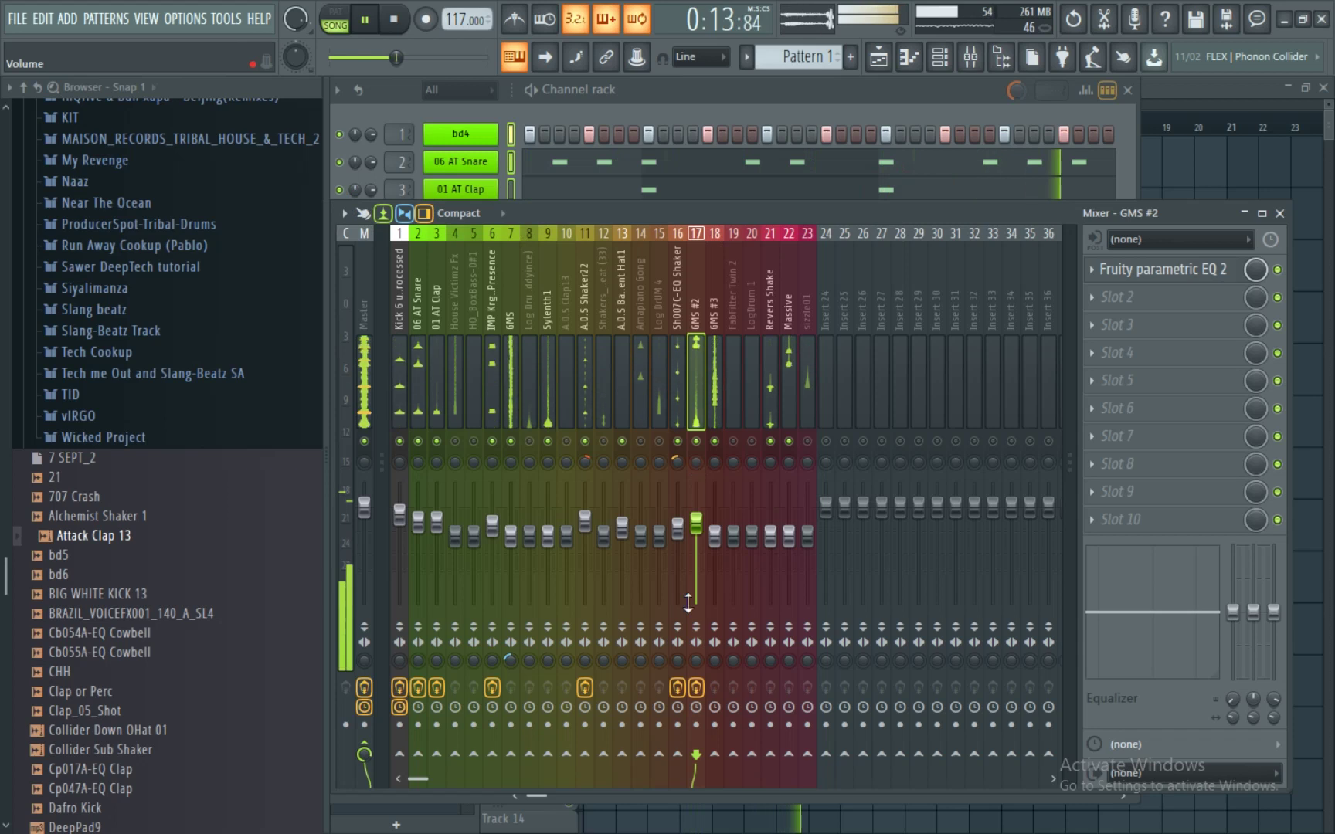
pyautogui.moveTo(692, 659); pyautogui.dragTo(692, 647)
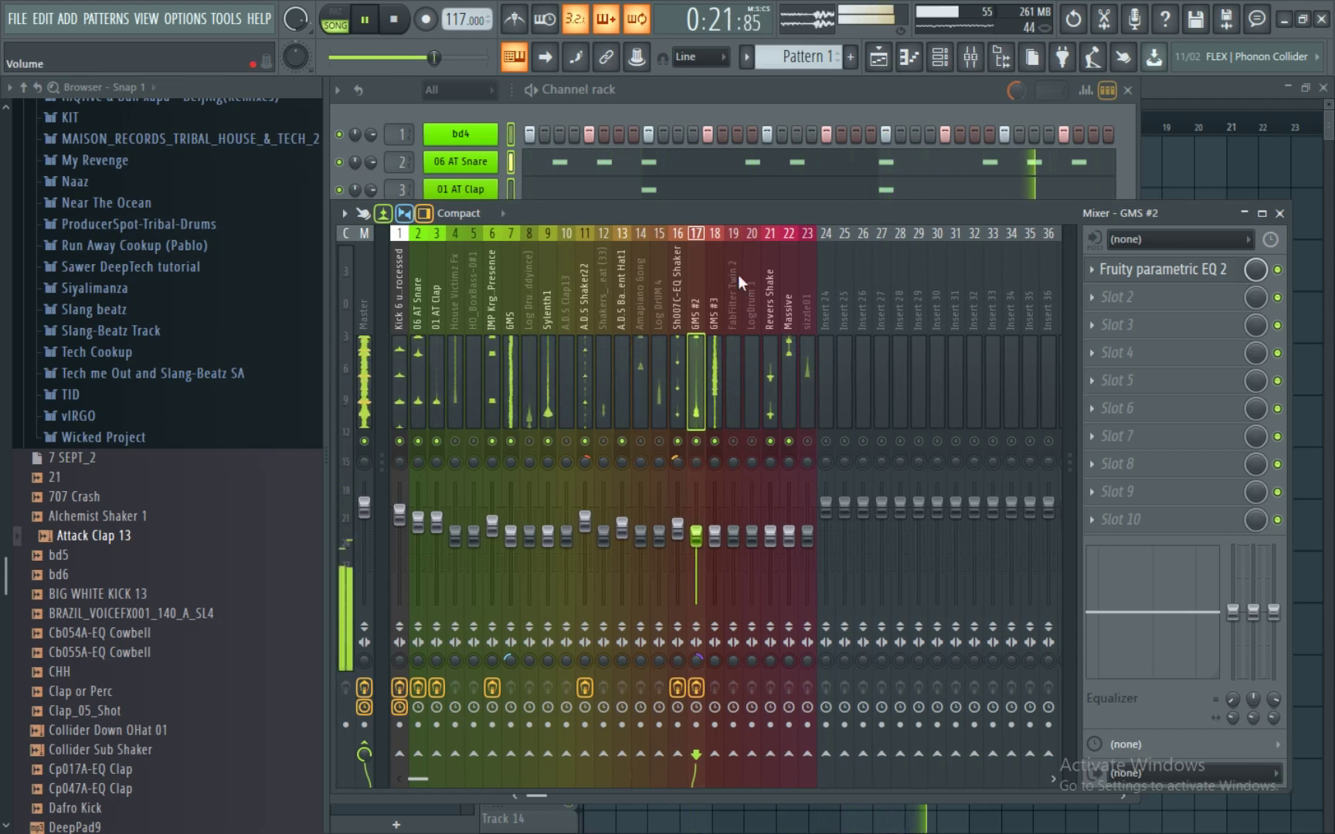
# - In the GMS #2 synthesizer, turn on reverb (RVRB) slightly up and right of the XY pad's centre, and turn on echo at the centre
pyautogui.click(800, 95)
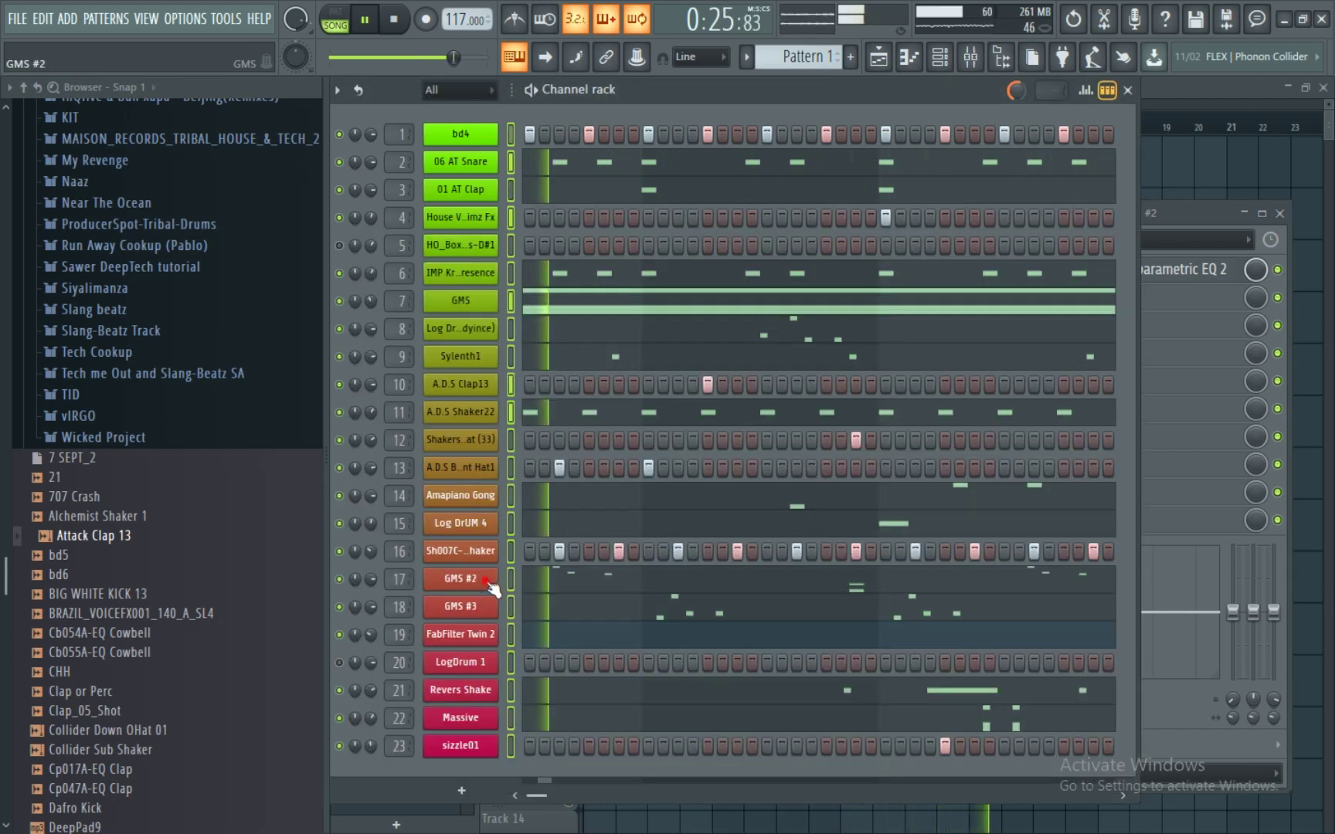
pyautogui.click(490, 581)
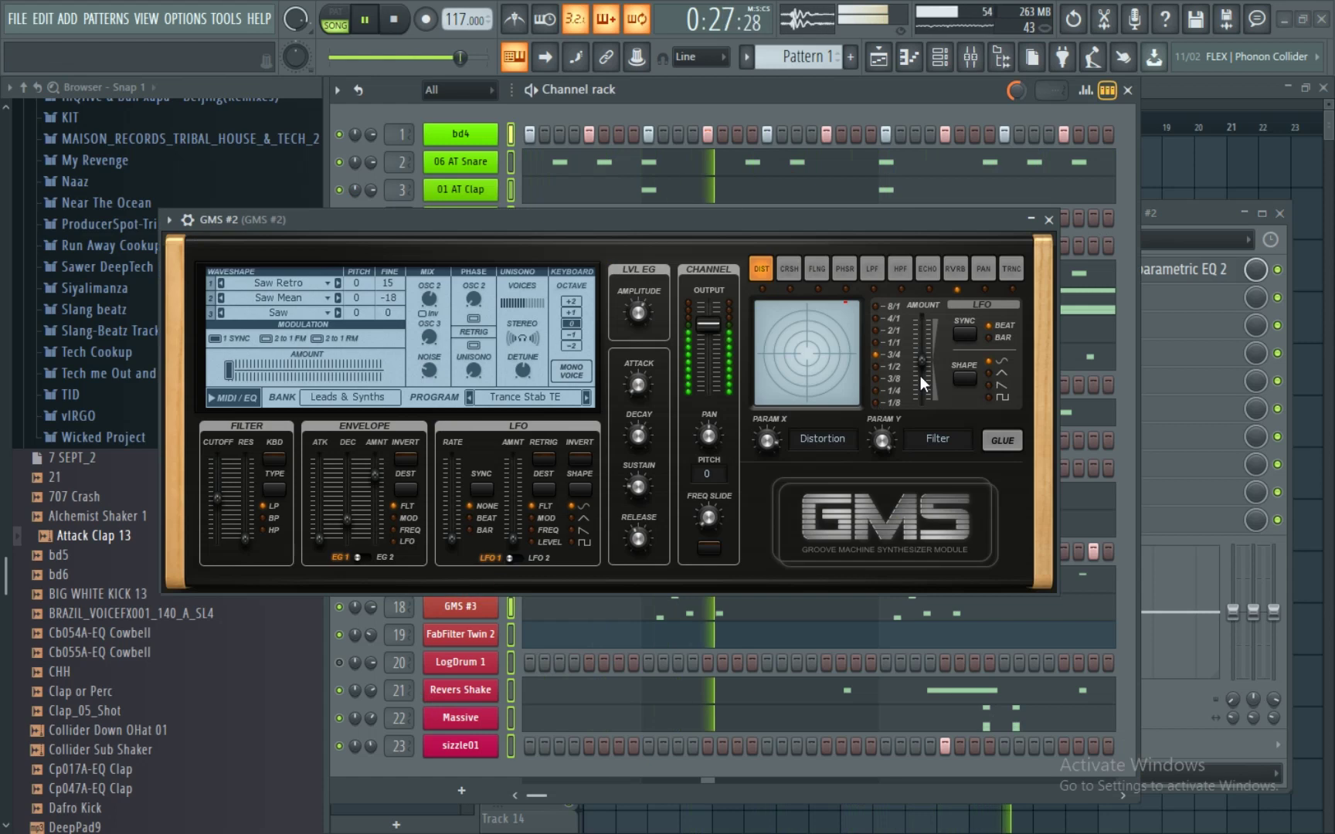
pyautogui.click(954, 269)
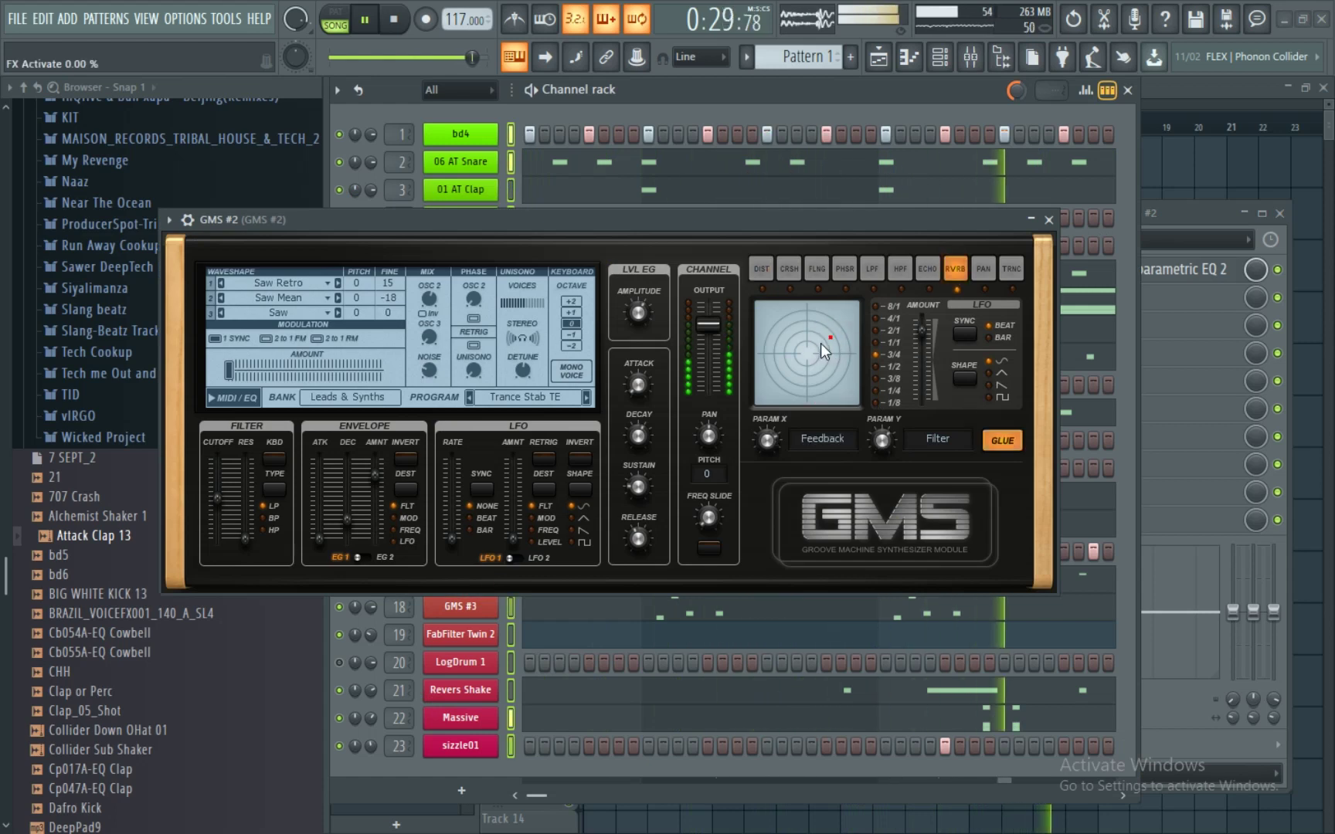
pyautogui.click(1048, 223)
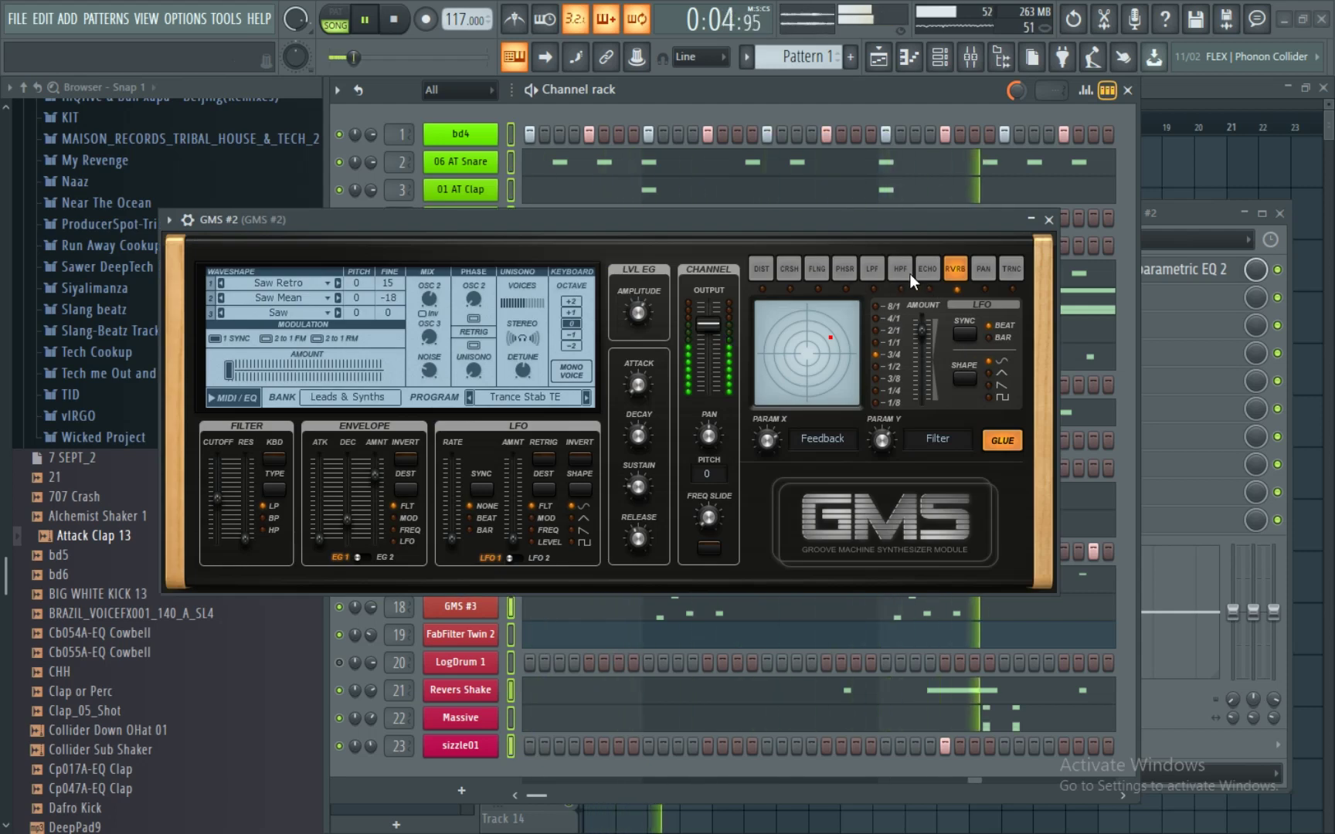
pyautogui.click(926, 272)
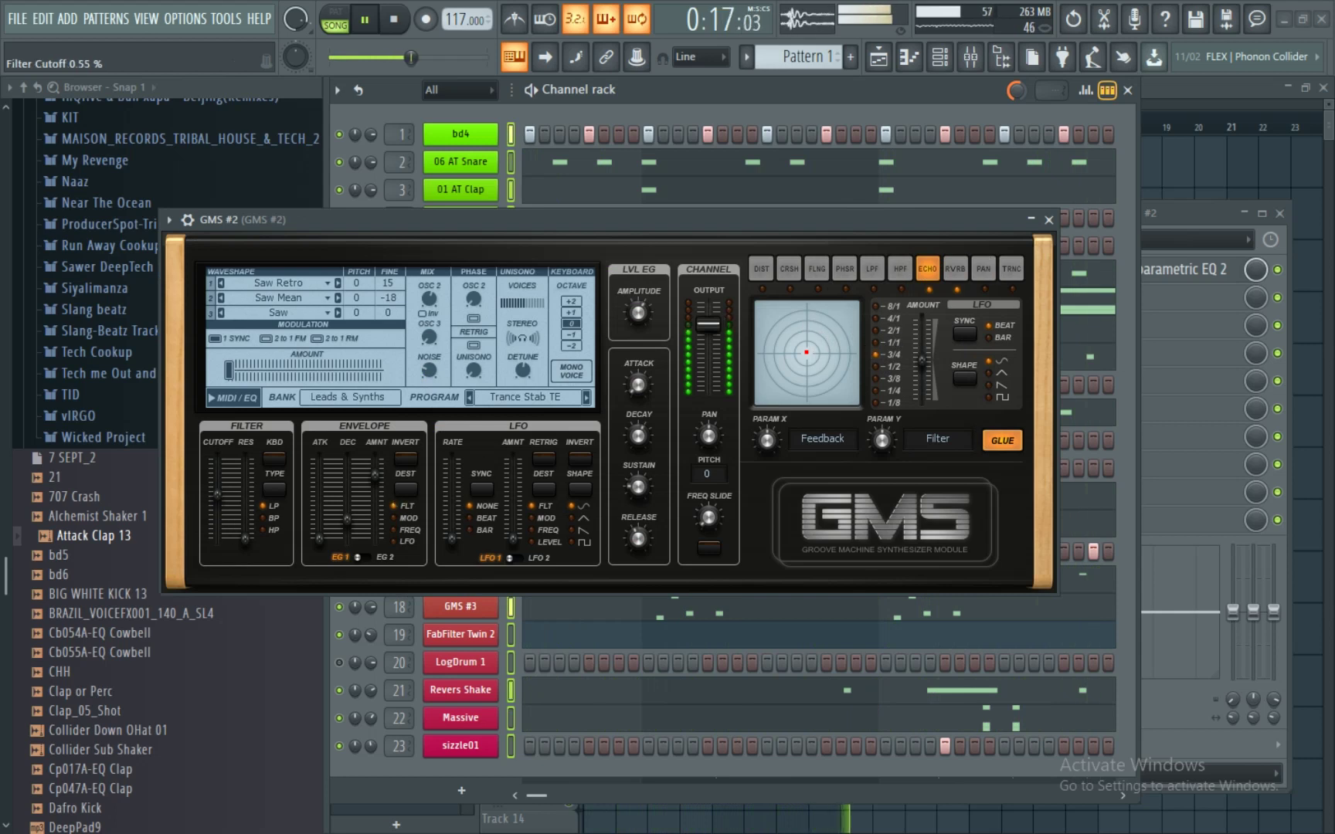
# - Set GMS #2's filter cutoff to about 0.56 % and create an automation clip for it
pyautogui.moveTo(215, 494); pyautogui.dragTo(217, 494)
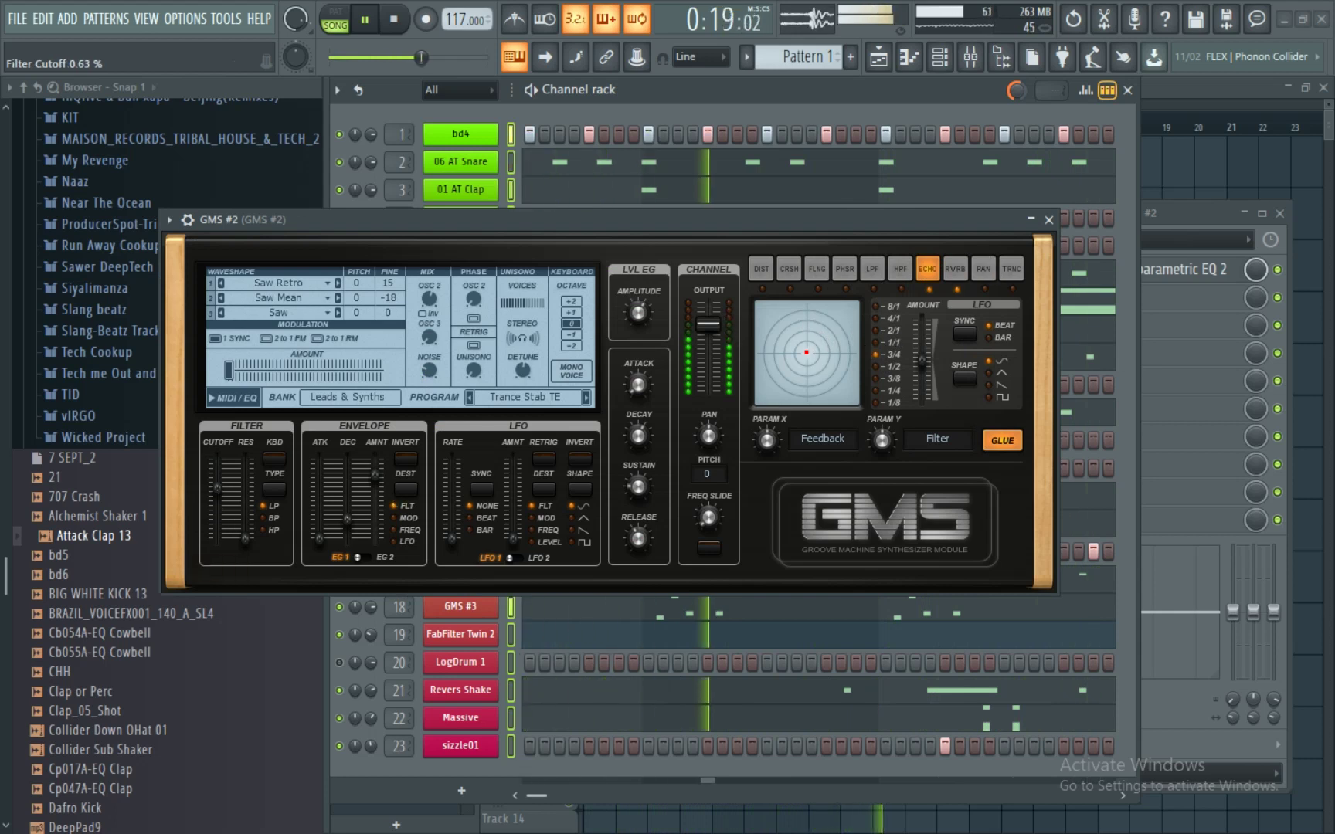
pyautogui.rightClick(219, 495)
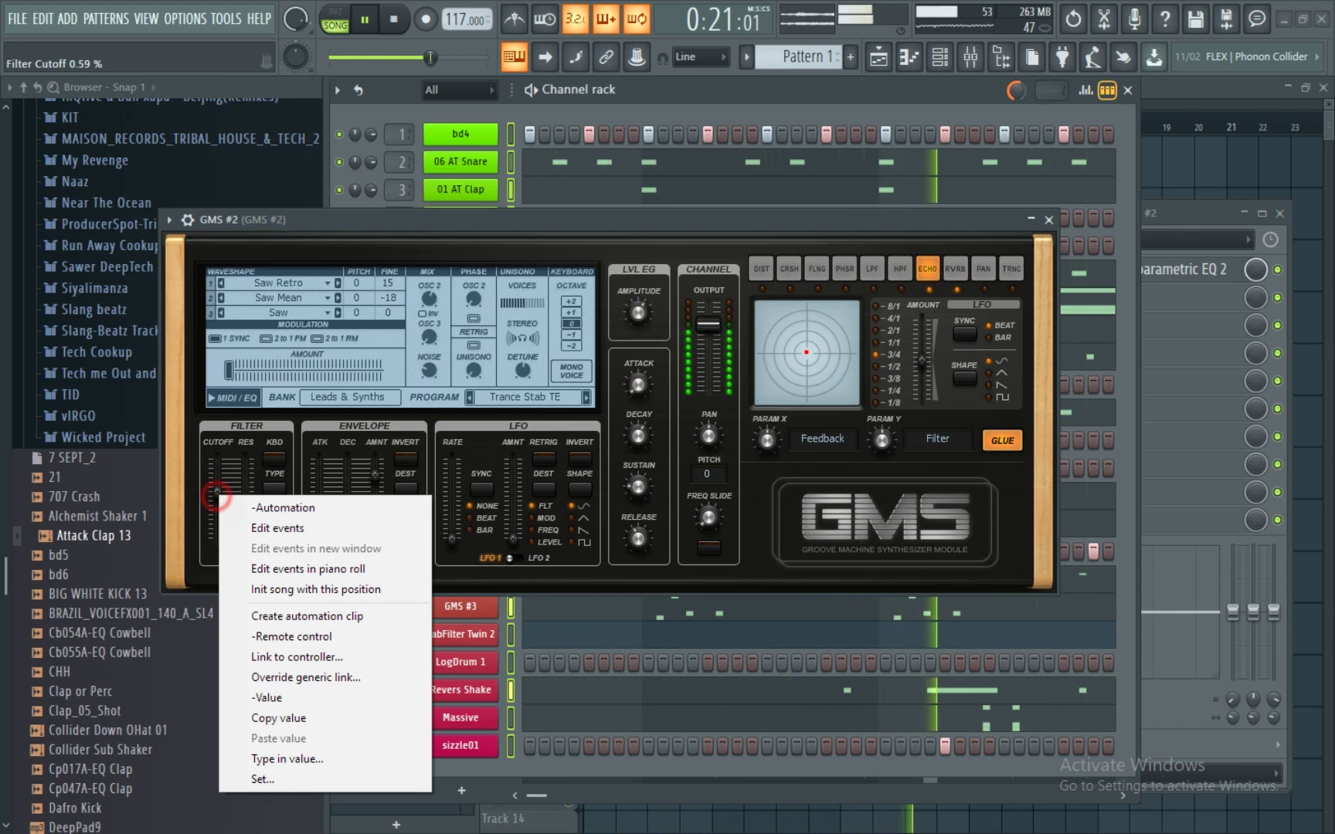
pyautogui.click(217, 497)
pyautogui.rightClick(216, 497)
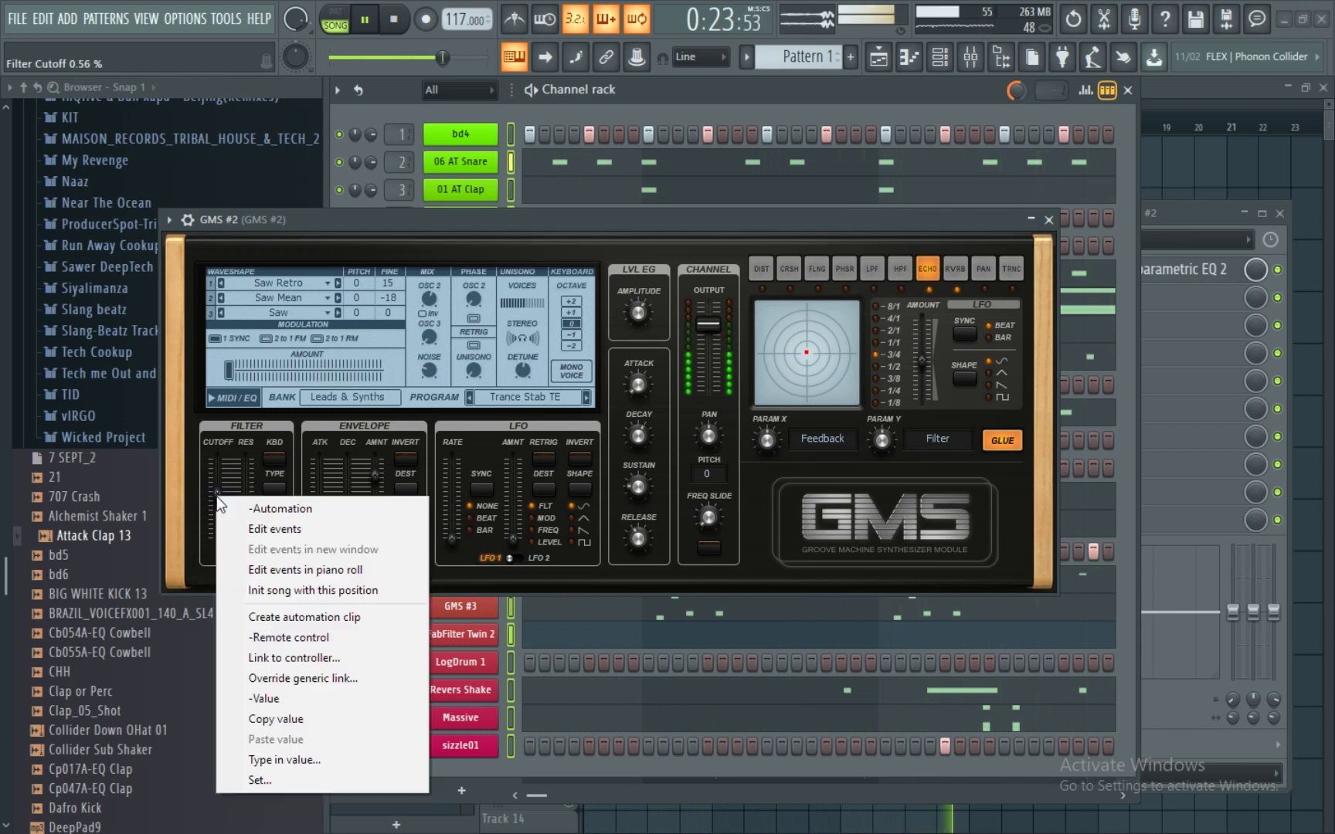
pyautogui.click(328, 617)
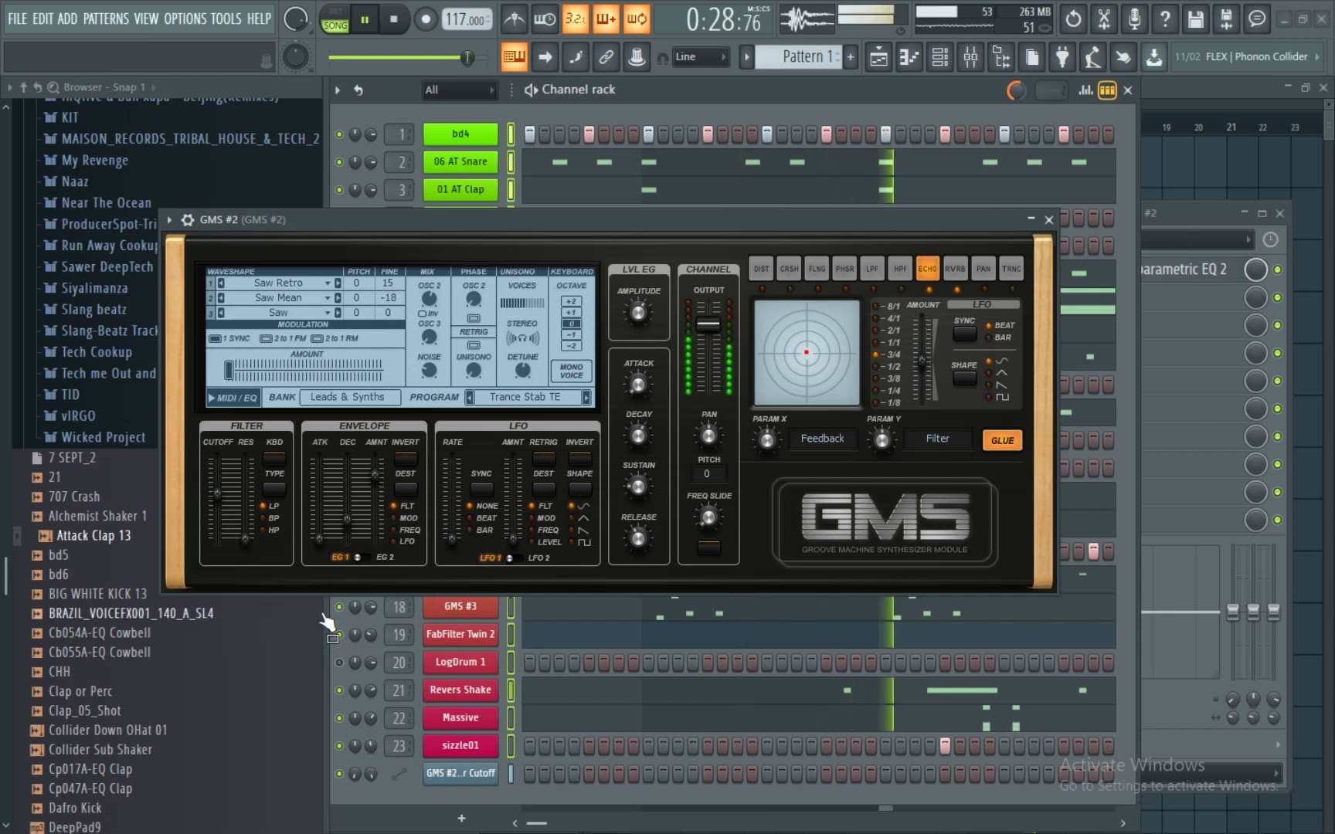
# - Close the synth and shape the GMS #2 Filter Cutoff automation clip in the playlist into a gently bowed rise from bar 1 to bar 17
pyautogui.click(878, 60)
pyautogui.click(1047, 221)
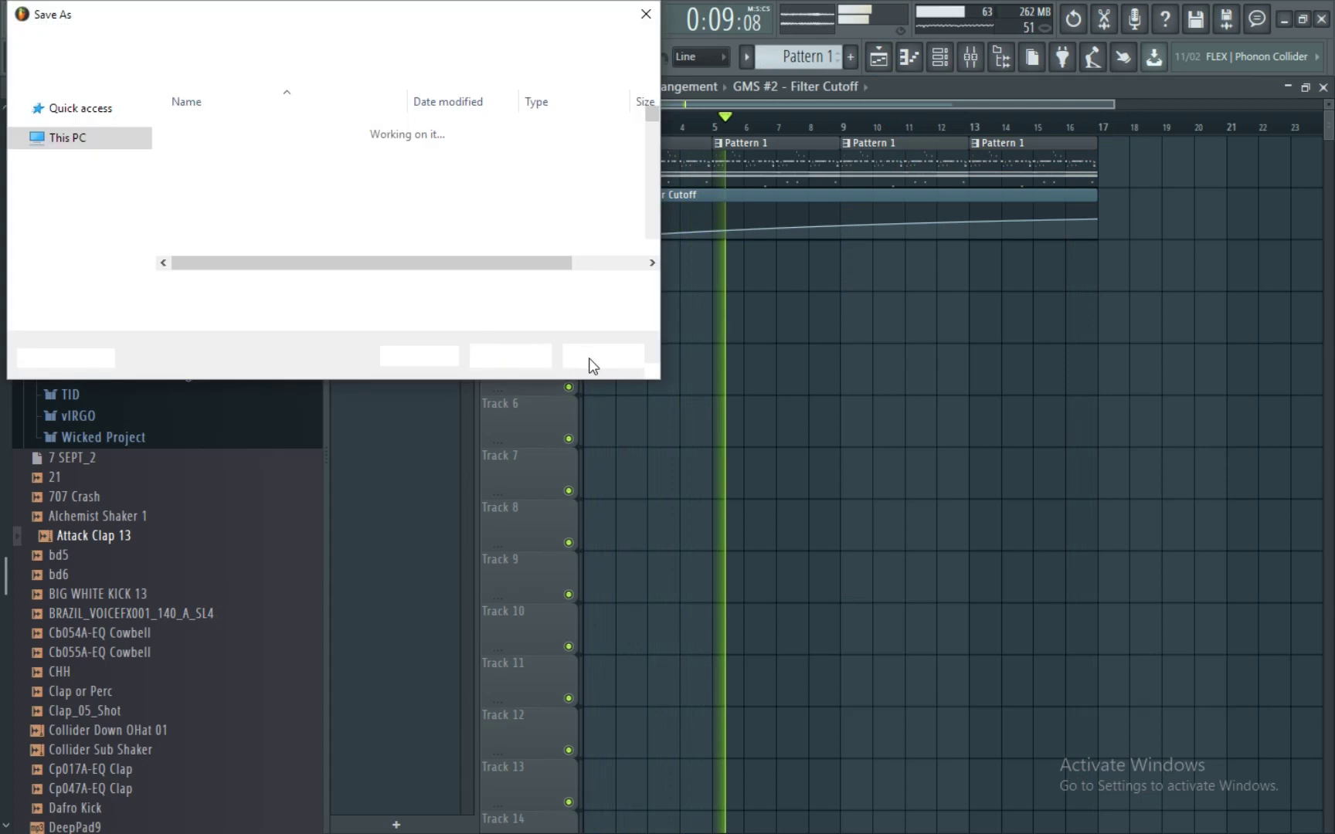
pyautogui.click(596, 356)
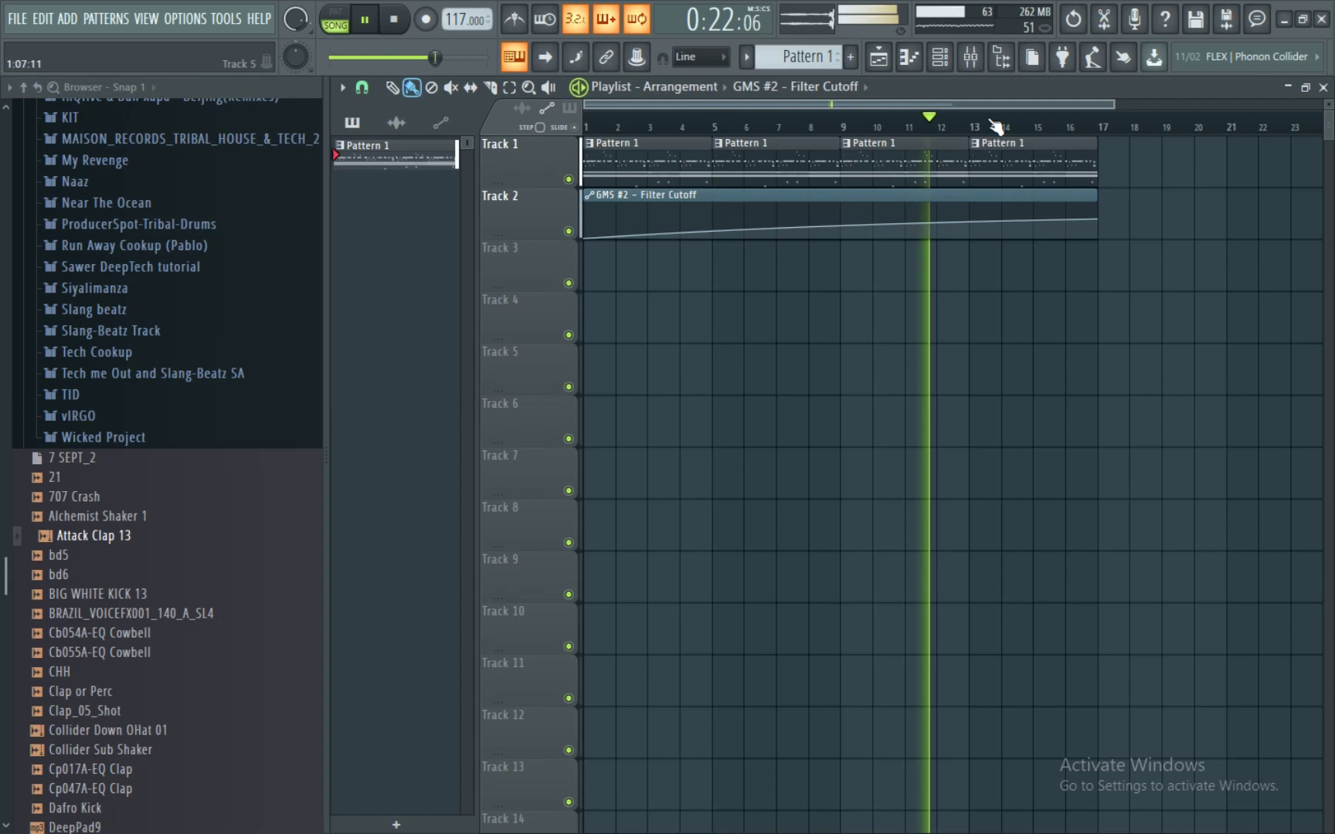
pyautogui.scroll(-1, 990, 124)
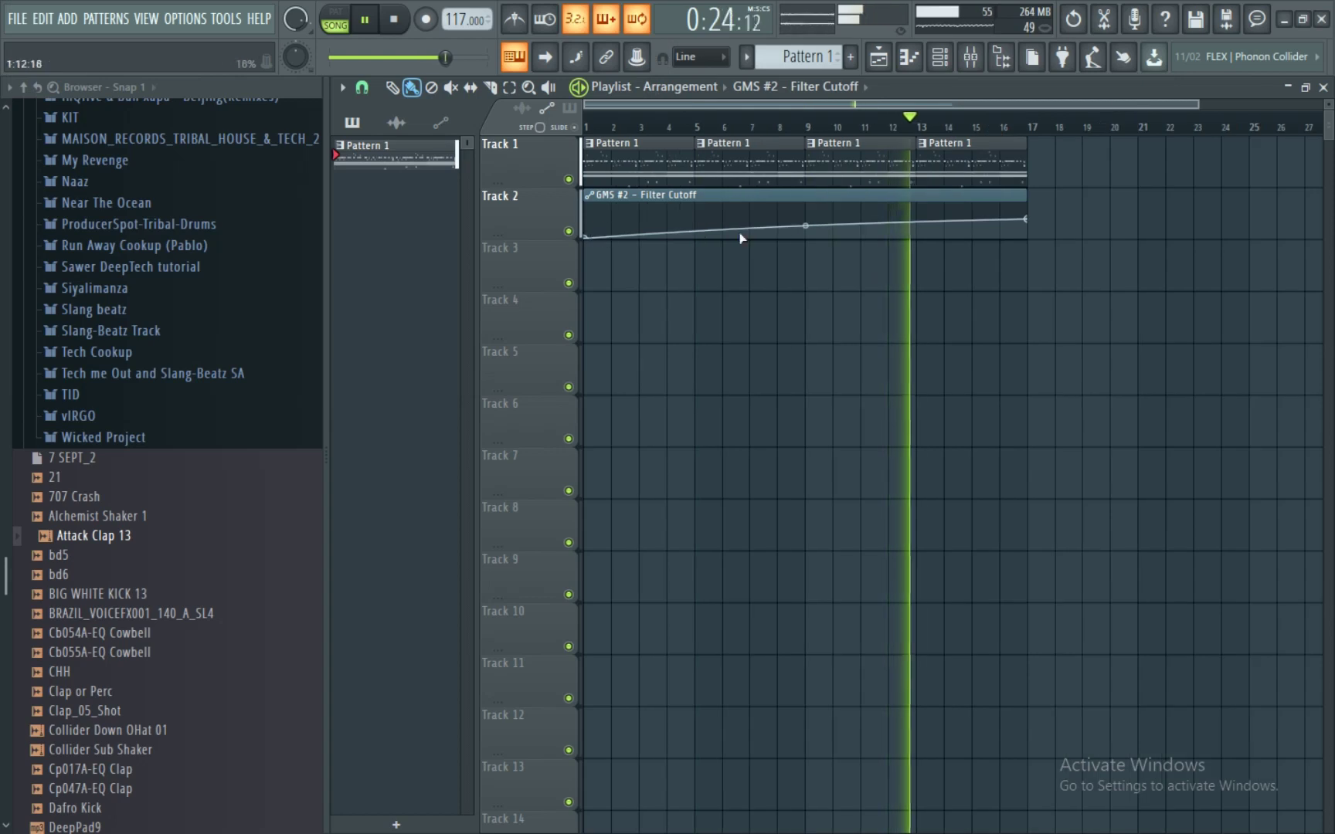
pyautogui.moveTo(805, 225); pyautogui.dragTo(805, 224)
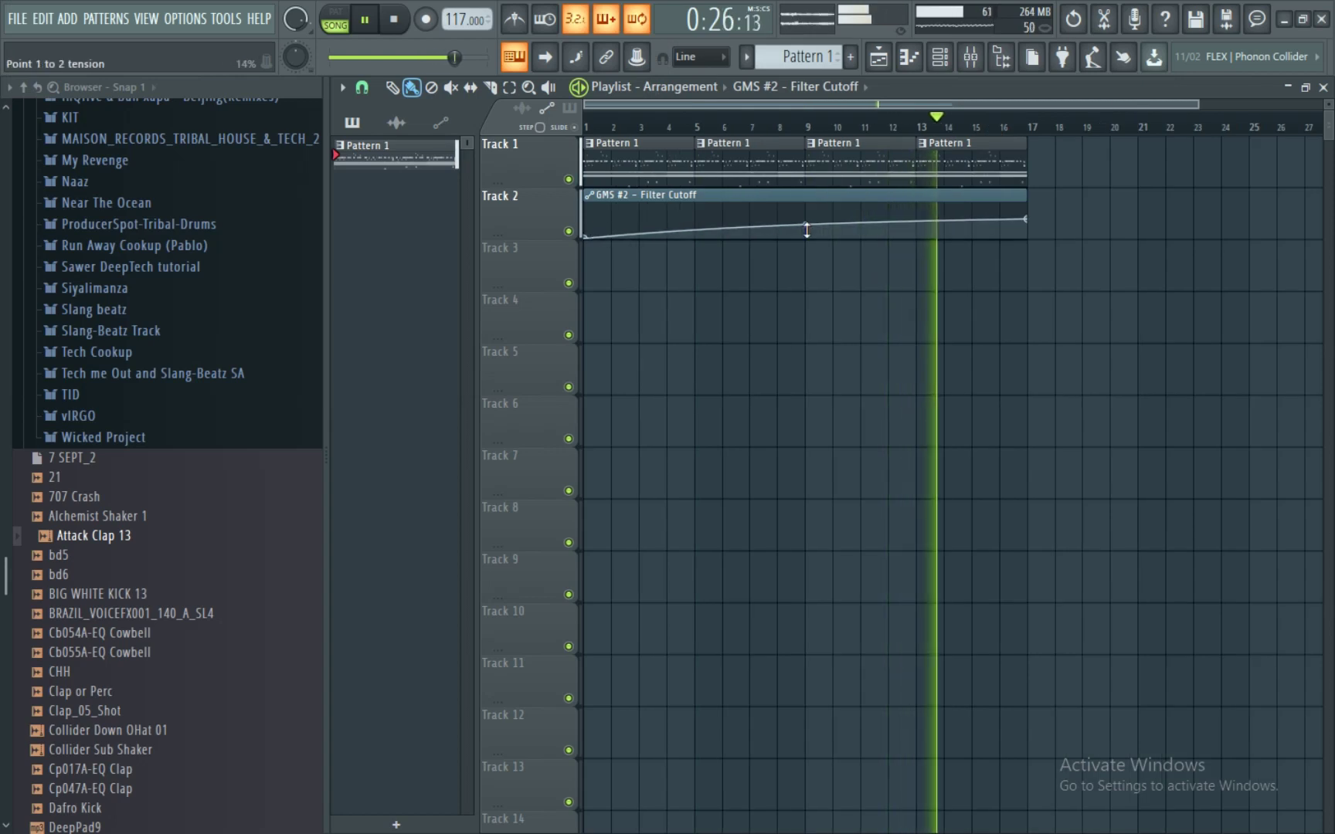
# - Bring in the Log DrUM 4 and Amapiano Gong mixer tracks and raise their levels, the gong to about -4.9 dB
pyautogui.press('F9')
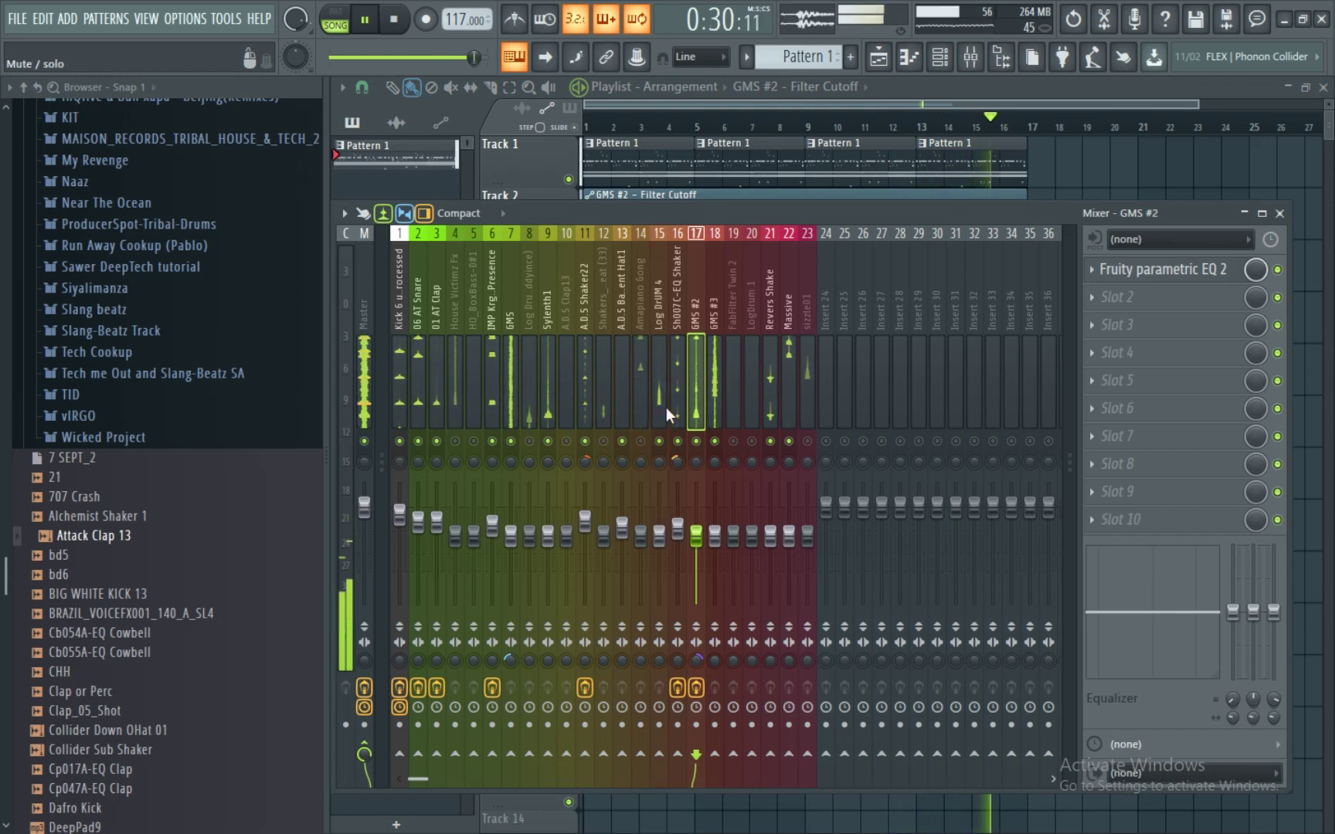
pyautogui.click(657, 387)
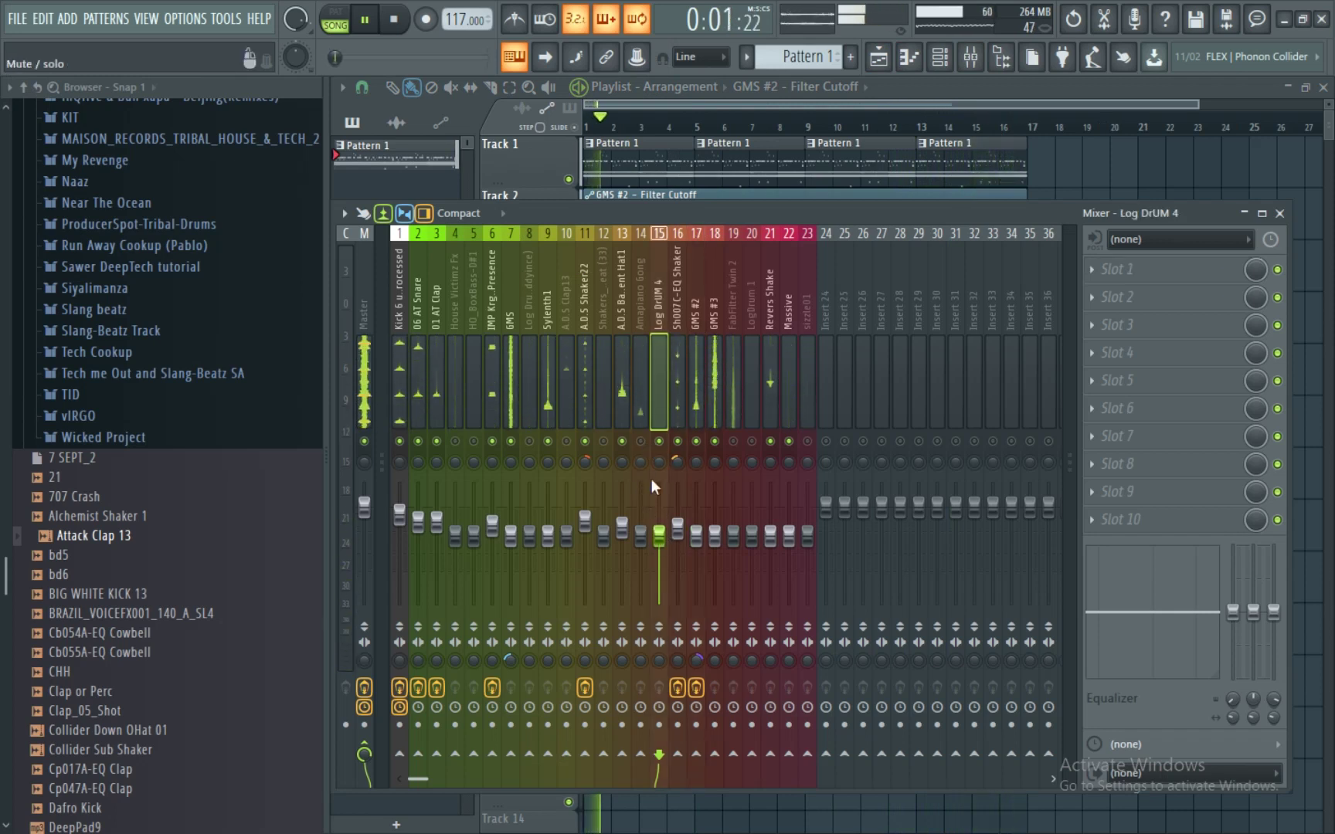
pyautogui.click(655, 530)
pyautogui.moveTo(659, 532); pyautogui.dragTo(659, 526)
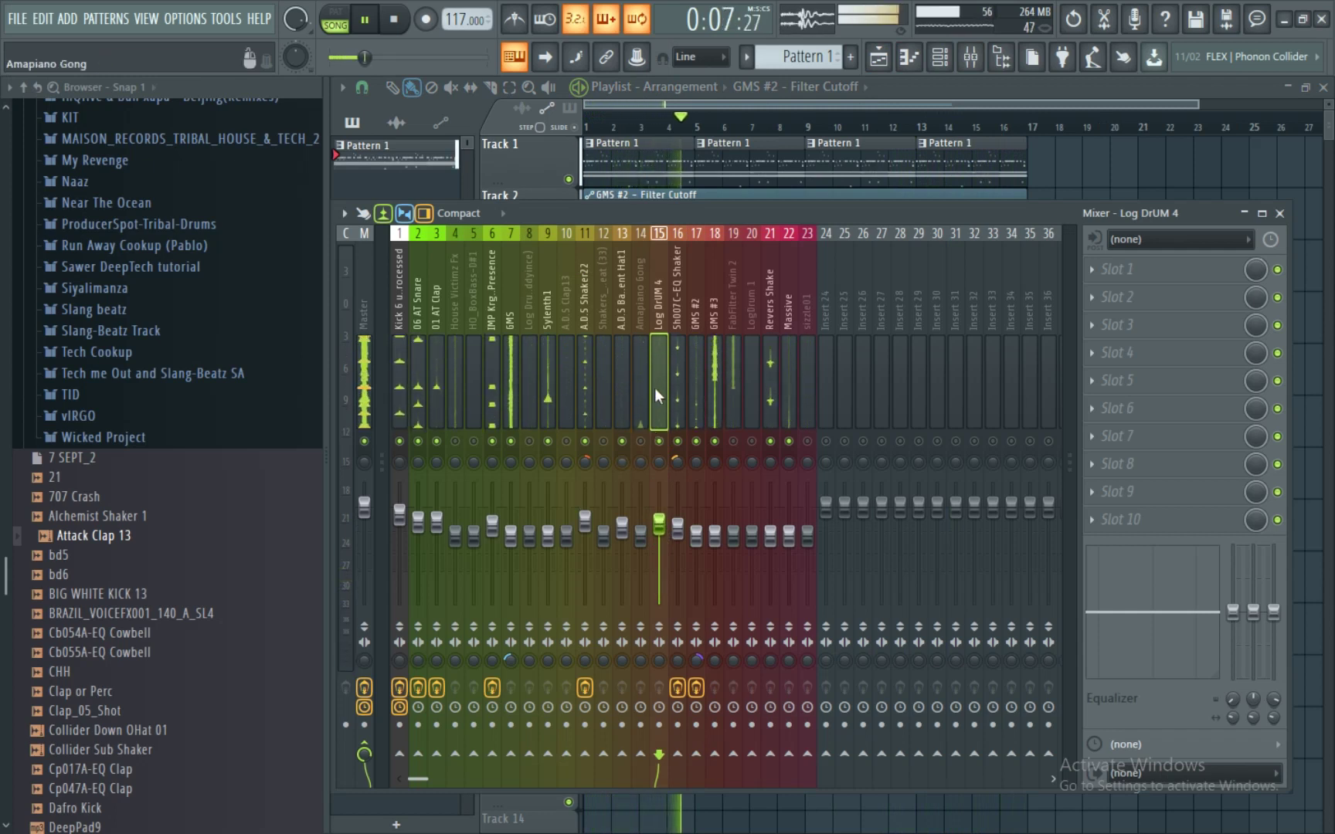
pyautogui.click(642, 406)
pyautogui.moveTo(640, 535); pyautogui.dragTo(641, 526)
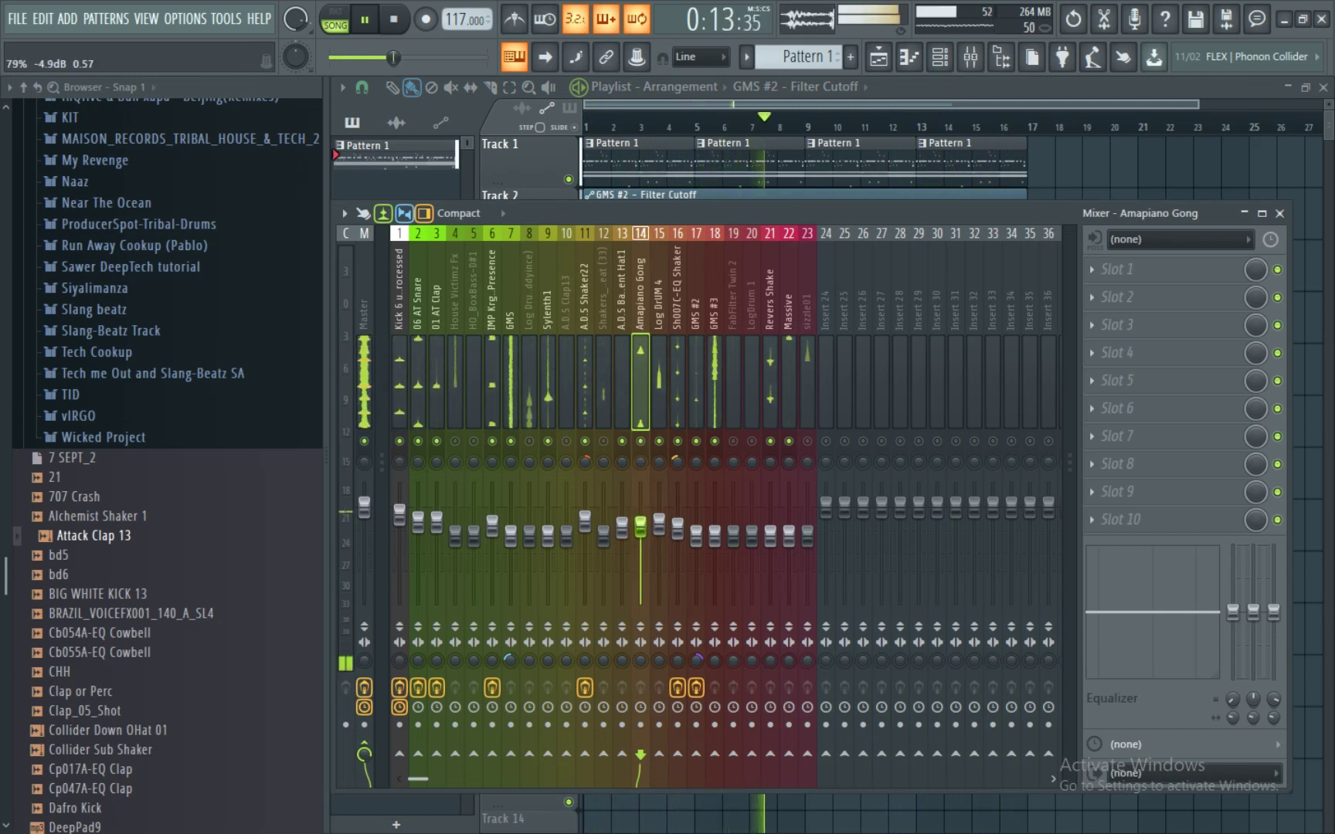
# - Stop playback and load the mixer track state "Distorsion For Sub (Slang-Beatz)" onto the Amapiano Gong track
pyautogui.press('space')
pyautogui.click(345, 215)
pyautogui.moveTo(462, 431)
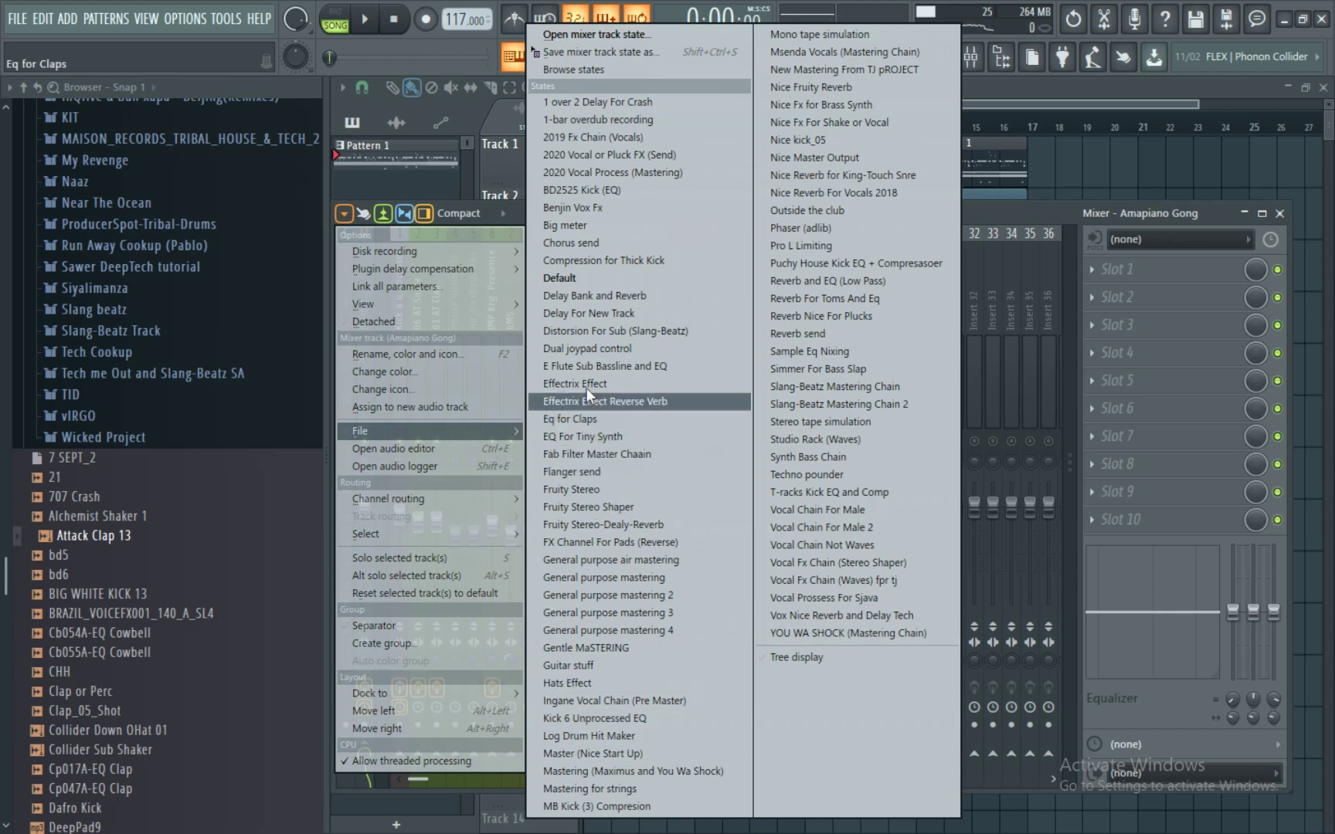
pyautogui.click(587, 334)
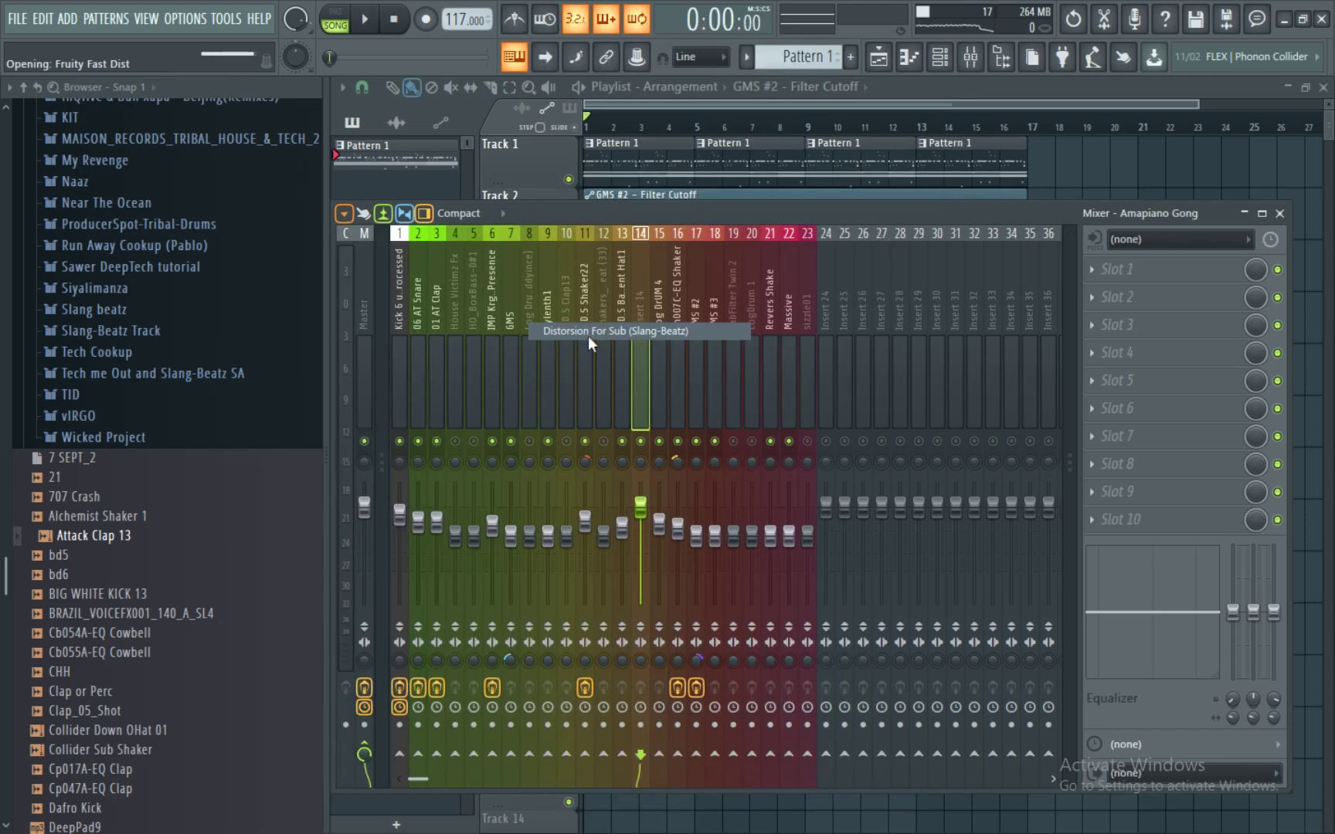
# - Lower the level of mixer track 14 to match its neighbours while playing the song, and stop playback
pyautogui.press('space')
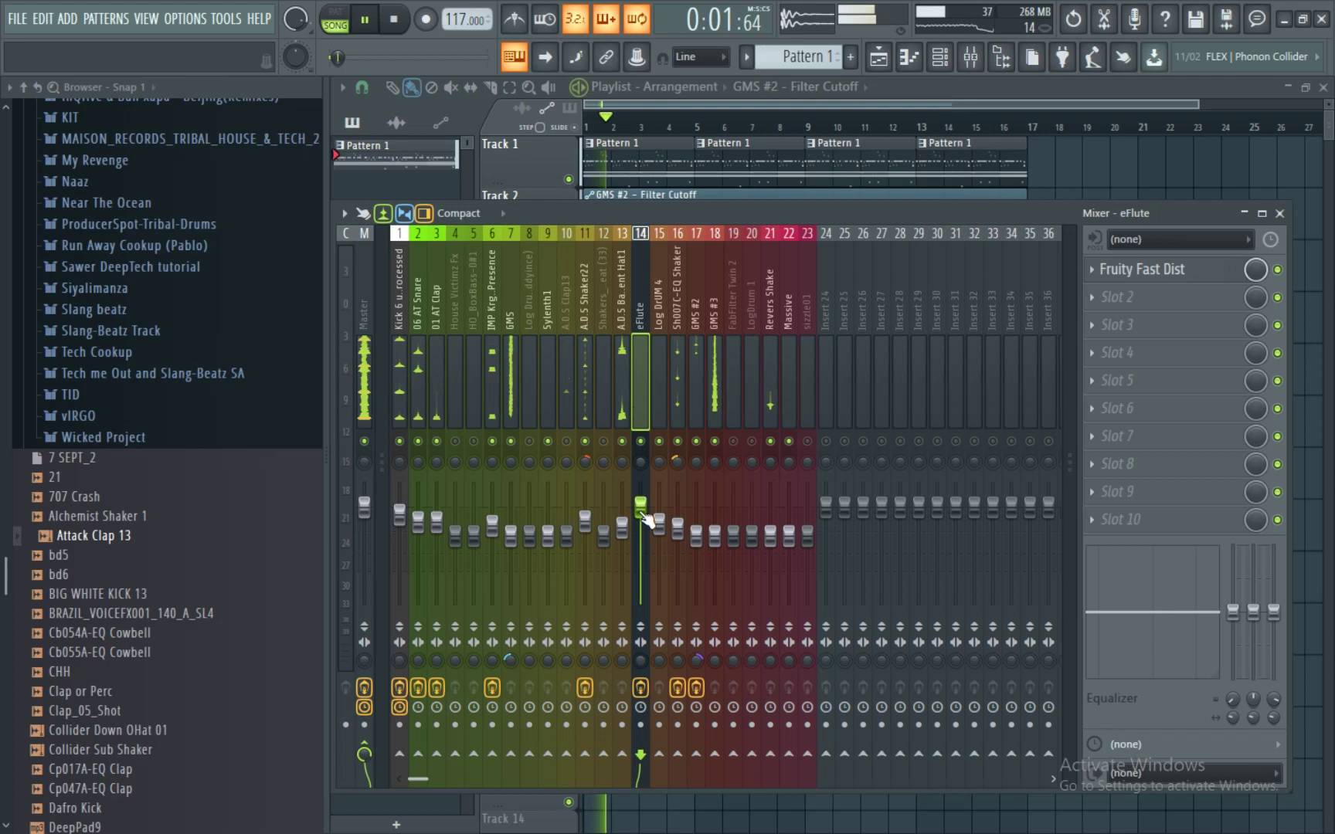
pyautogui.moveTo(643, 514); pyautogui.dragTo(652, 524)
pyautogui.press('space')
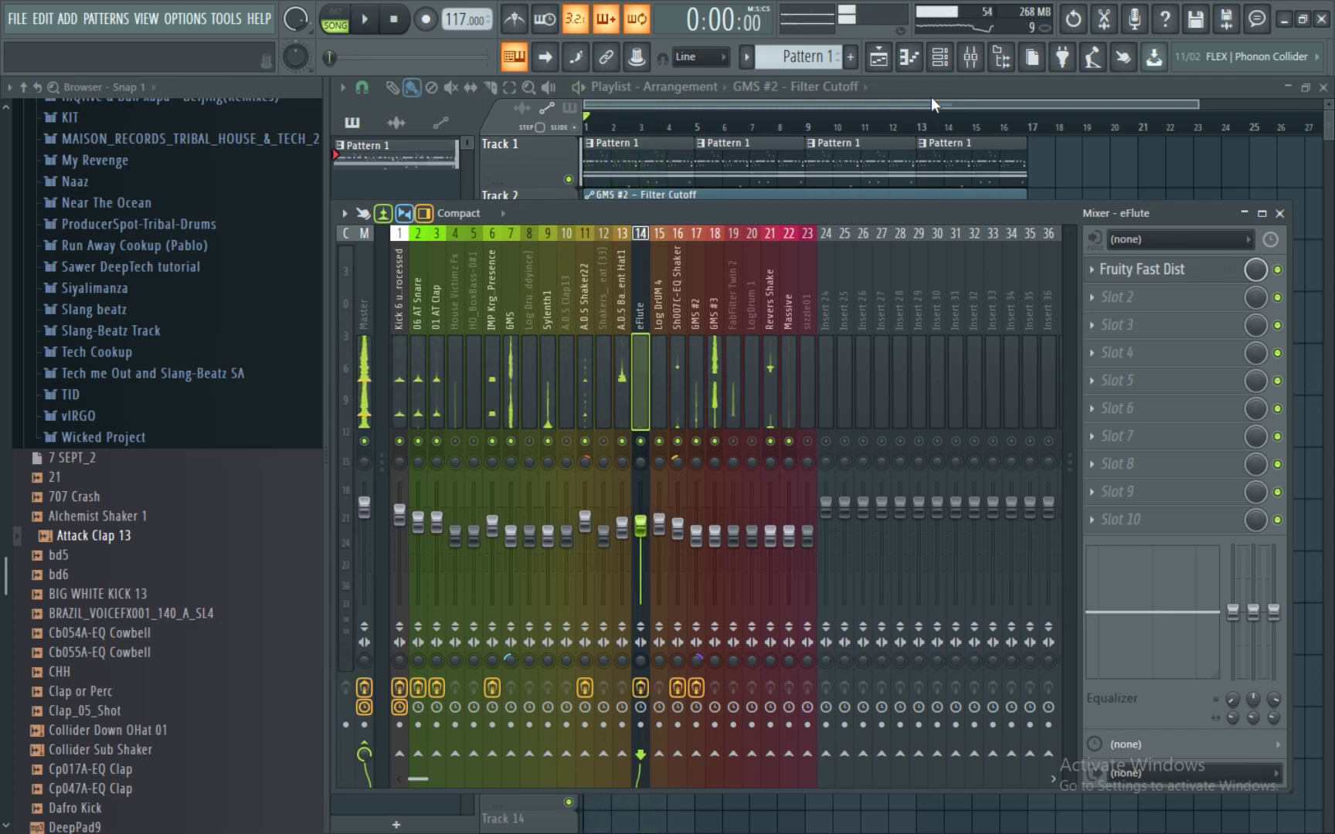
# - Select only the Amapiano Gong channel in the channel rack and return to the mixer
pyautogui.click(939, 58)
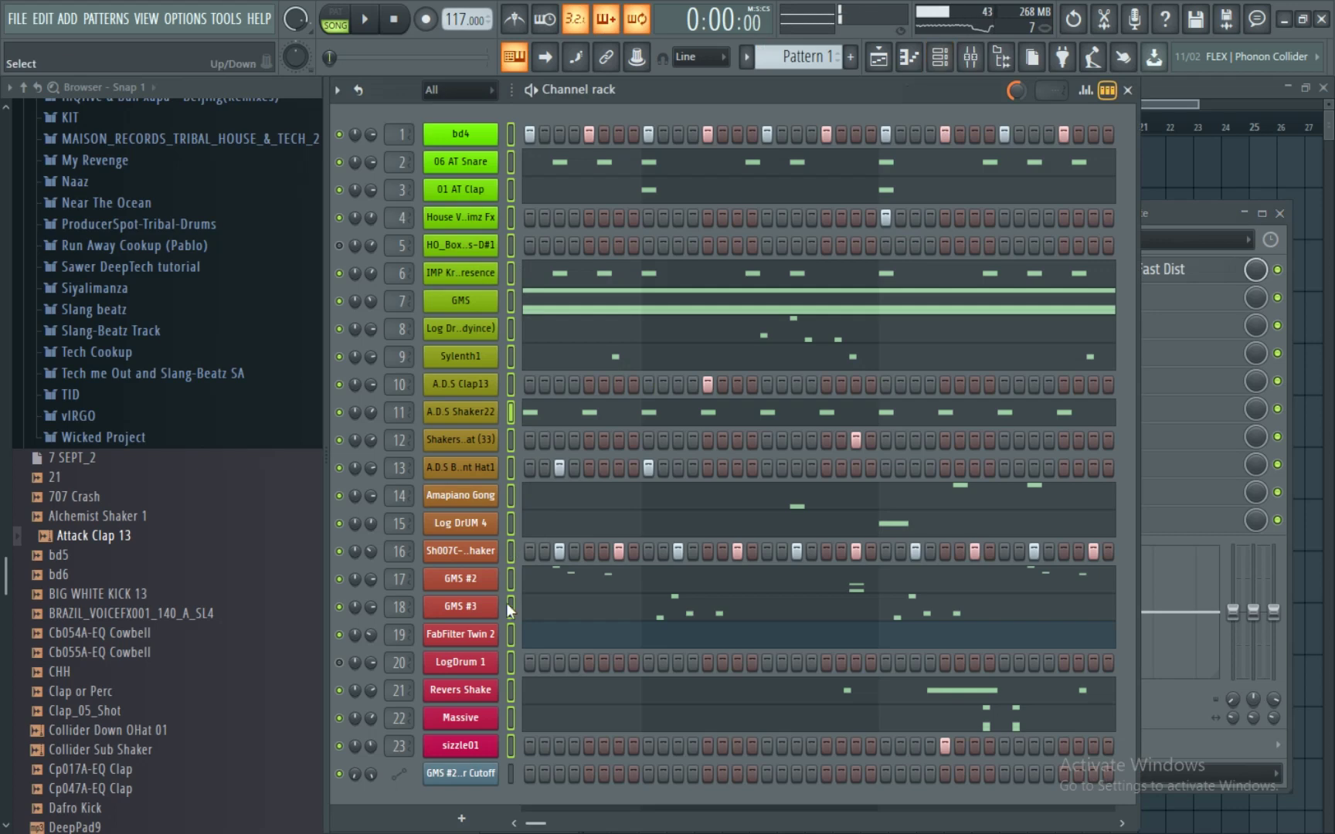
pyautogui.click(511, 502)
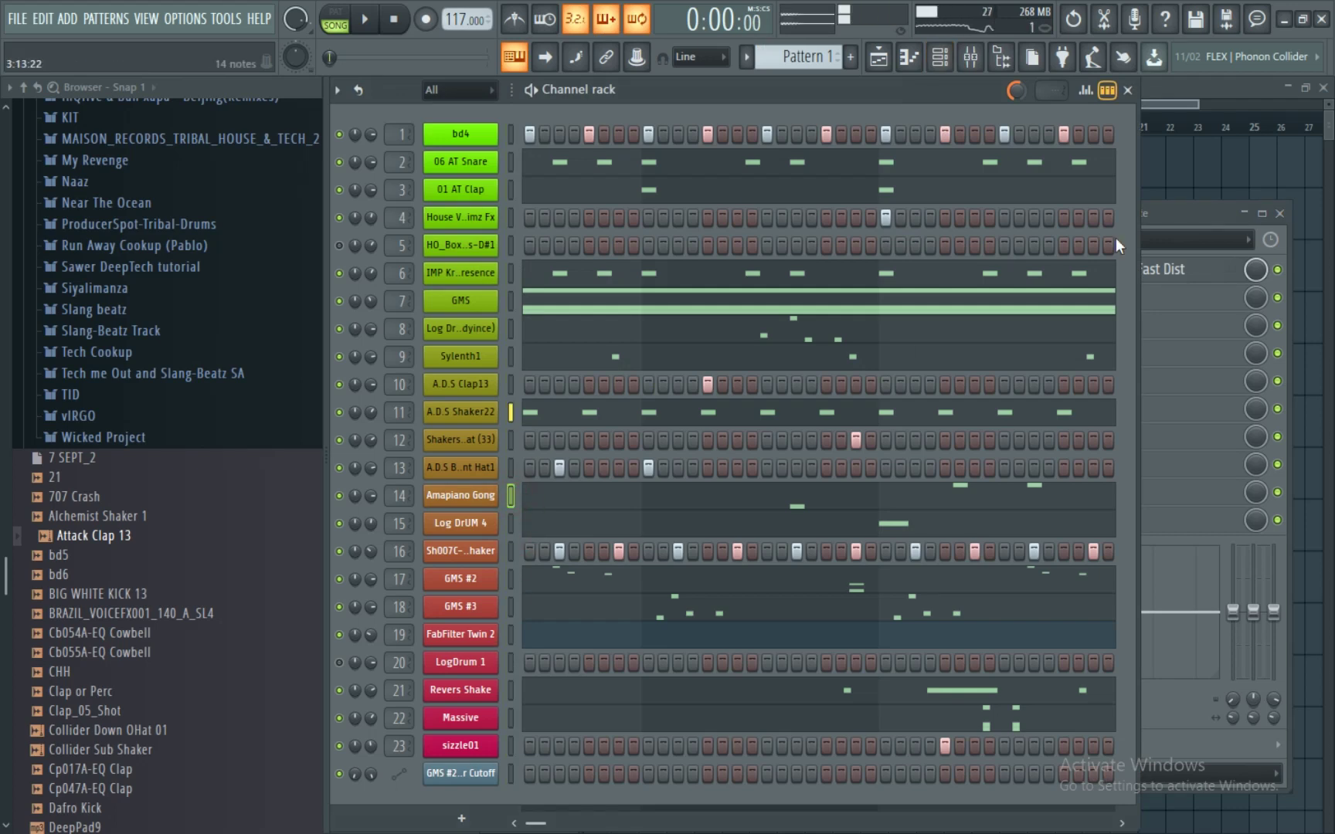
pyautogui.click(1165, 211)
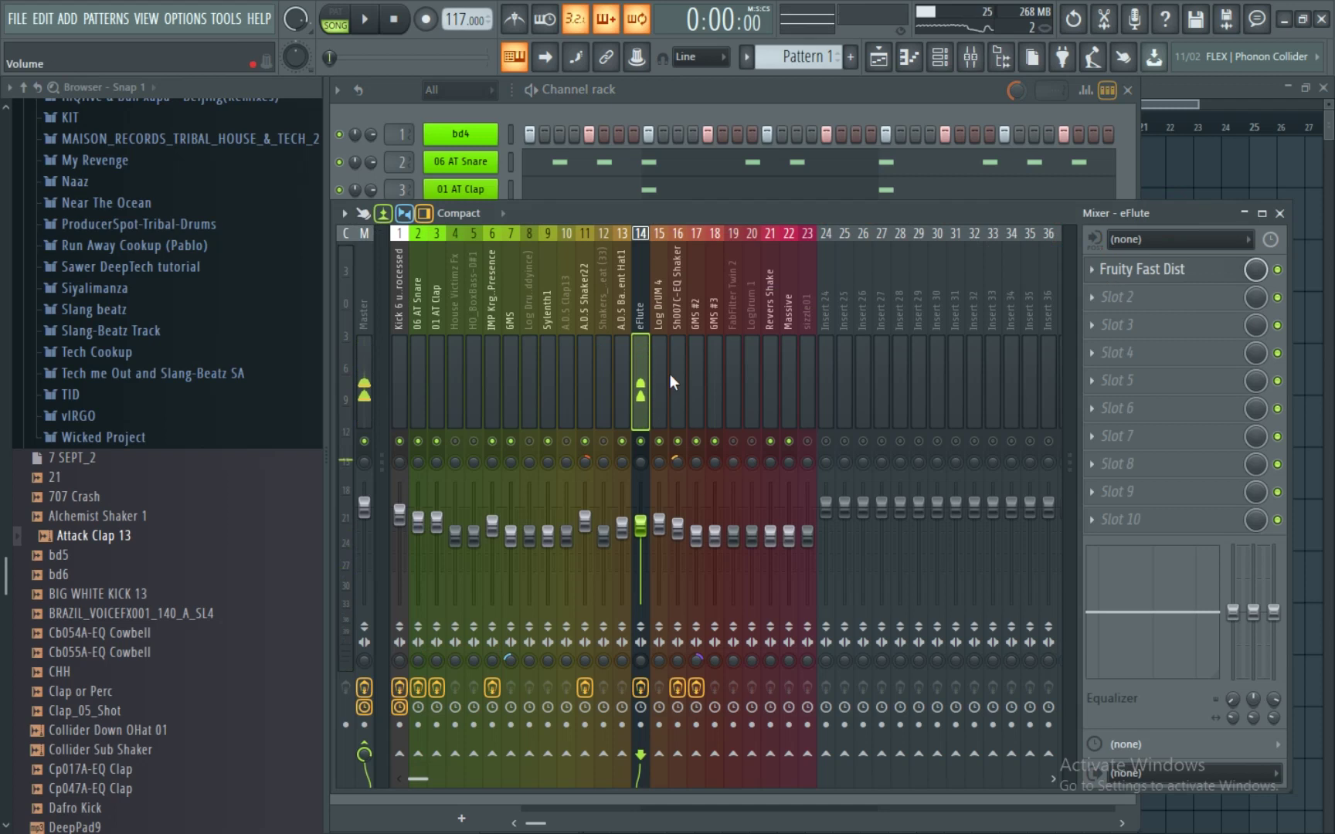
pyautogui.click(345, 214)
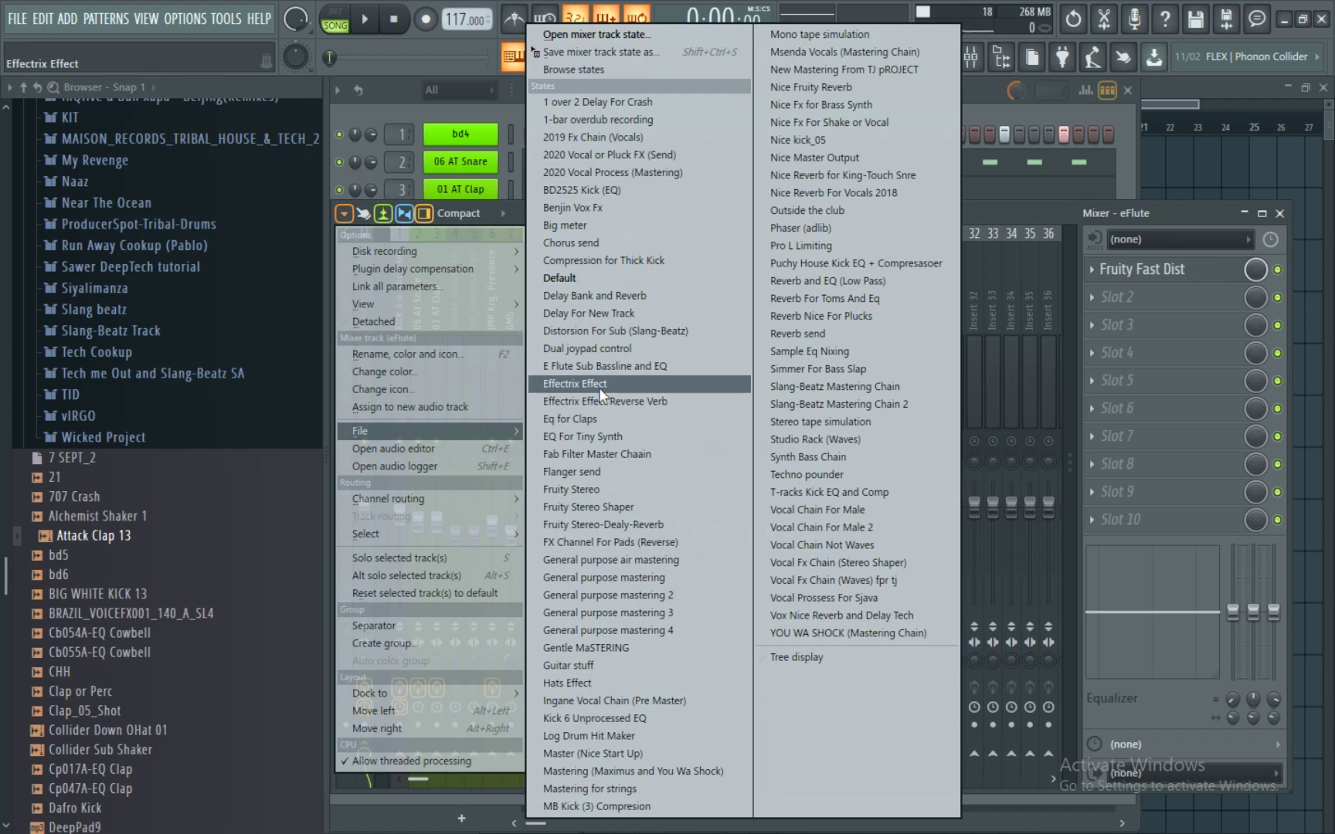
pyautogui.click(981, 89)
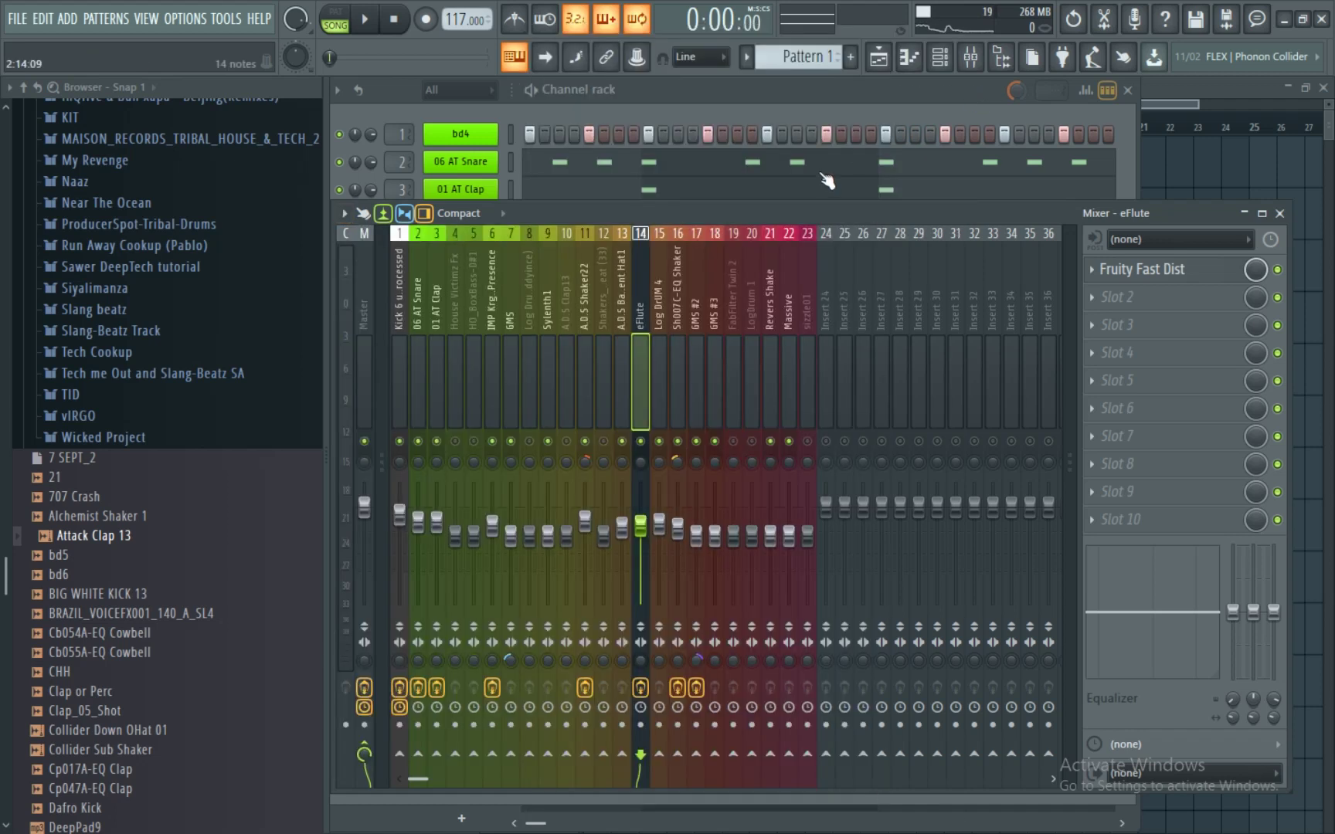
# - Play the song, check Fruity Fast Dist on the eFlute track and lower that track's level below its neighbours
pyautogui.click(1178, 272)
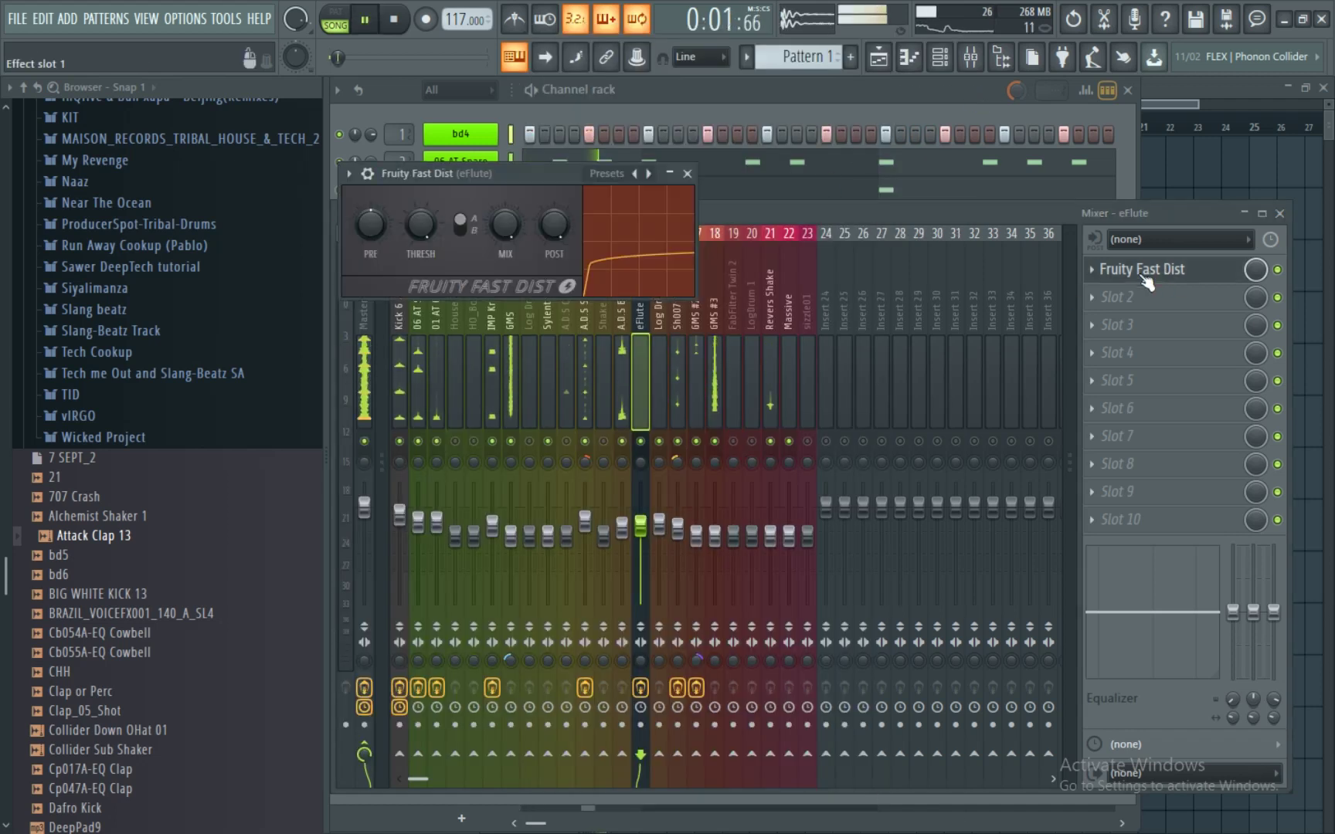
pyautogui.moveTo(558, 182); pyautogui.dragTo(833, 272)
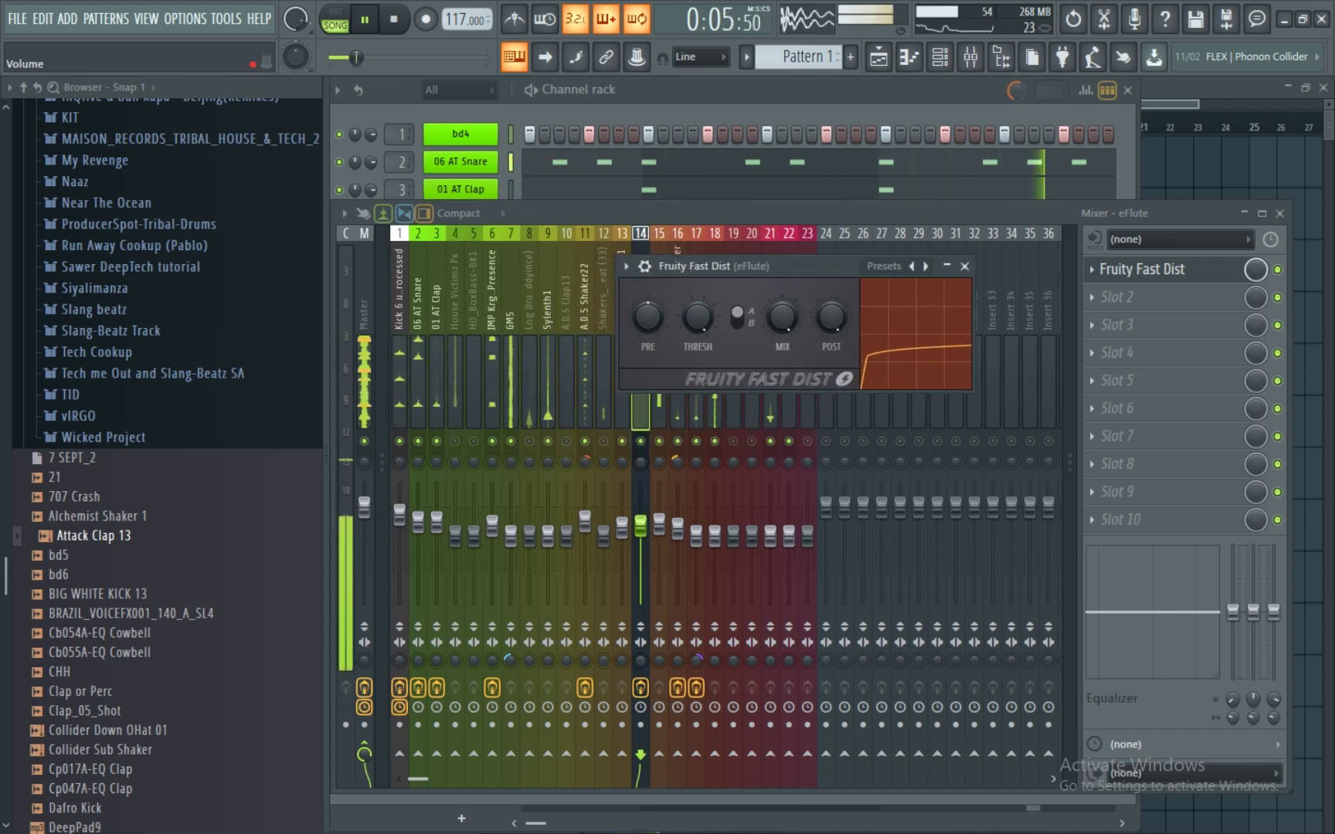
pyautogui.moveTo(642, 525); pyautogui.dragTo(642, 544)
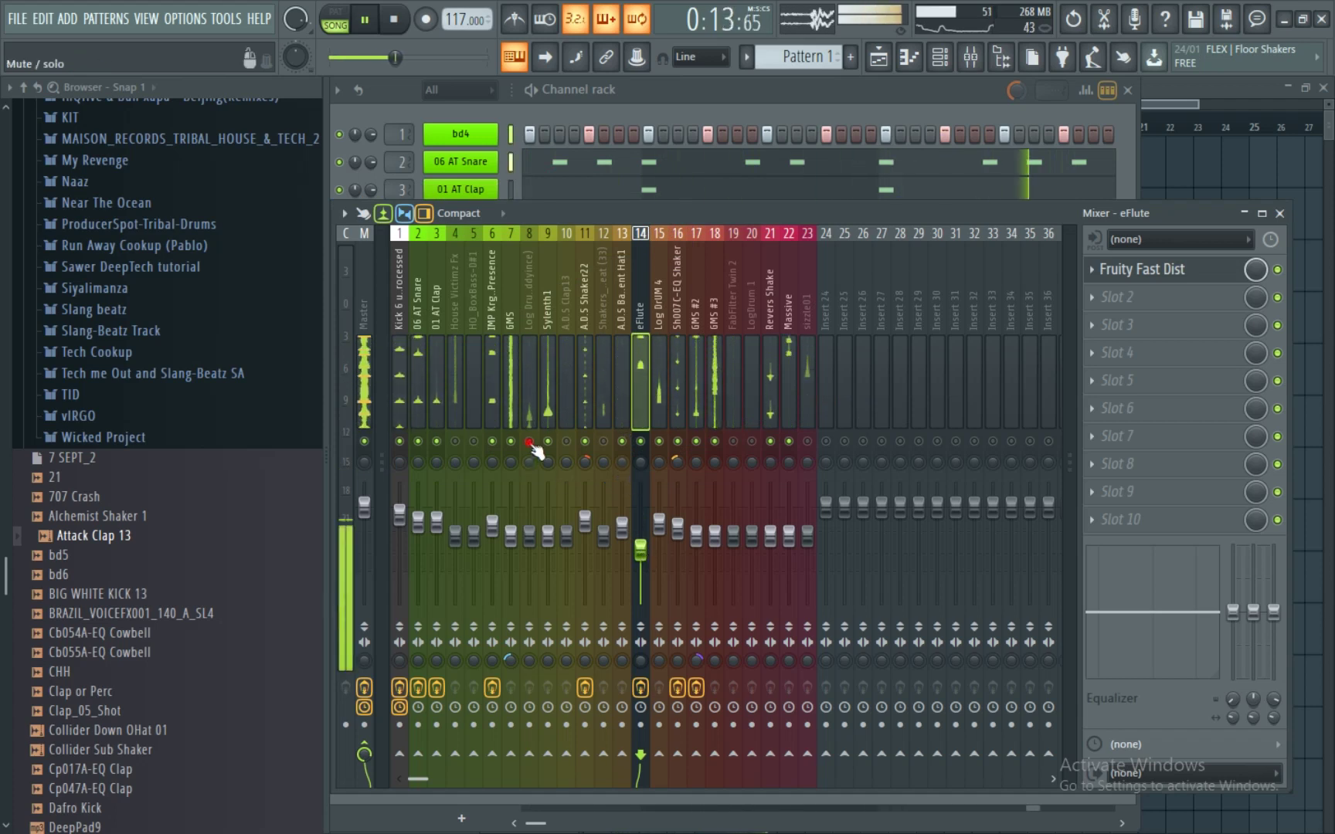
# - Bring in the Log Drum (Buddyince) mixer track and raise its level to about -5.2 dB
pyautogui.click(528, 394)
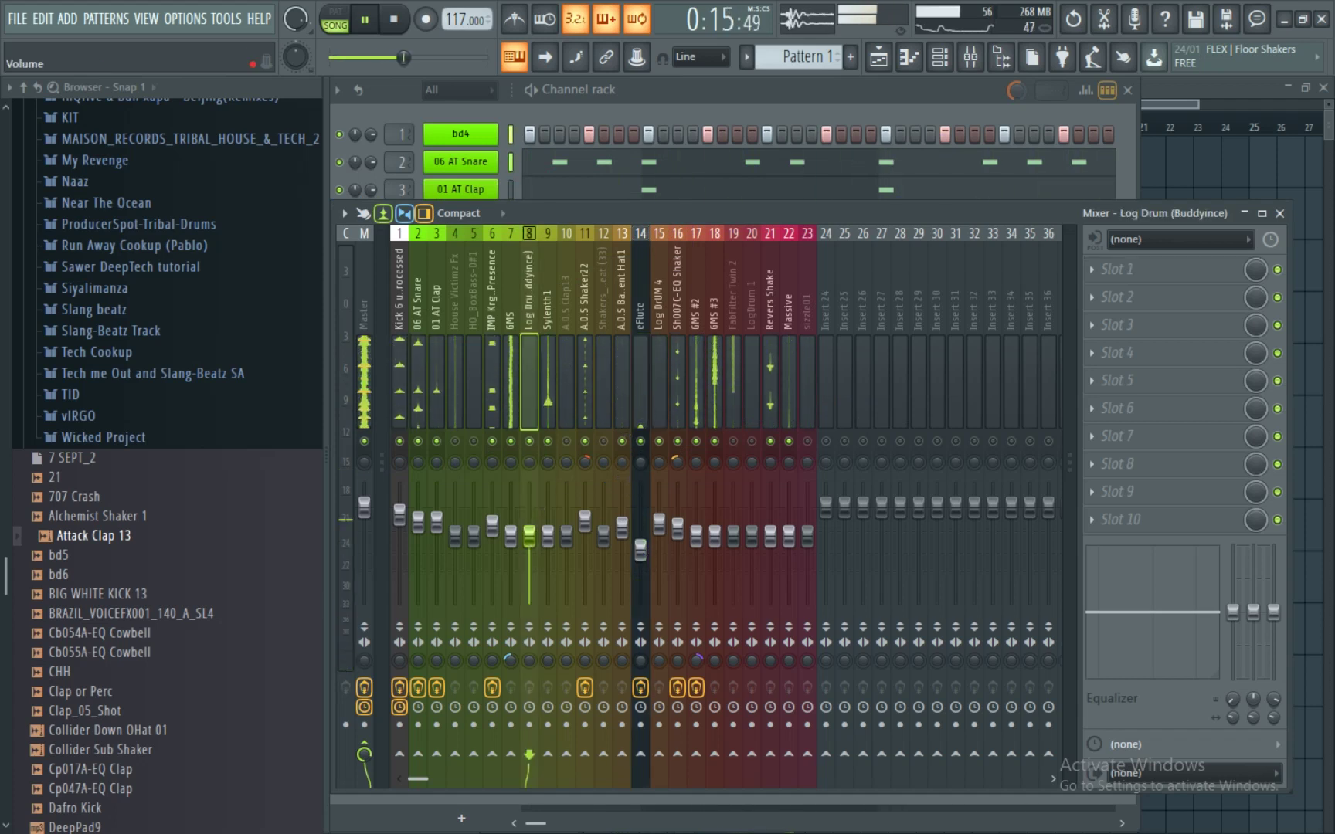
pyautogui.moveTo(530, 529); pyautogui.dragTo(530, 532)
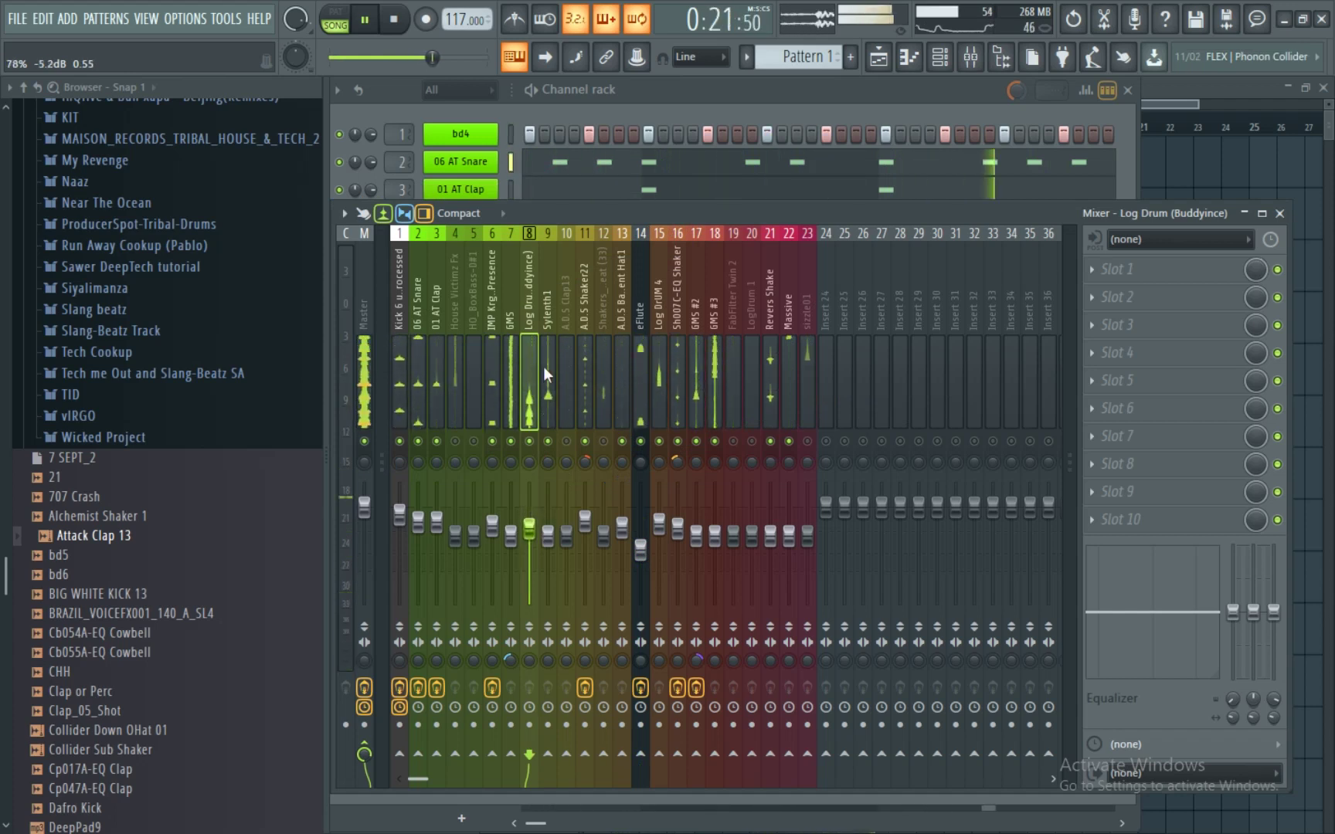
# - Add a Fruity Peak Controller to the Kick 6 unprocessed track with a peak base of 50% and a peak amount of -200%
pyautogui.click(400, 386)
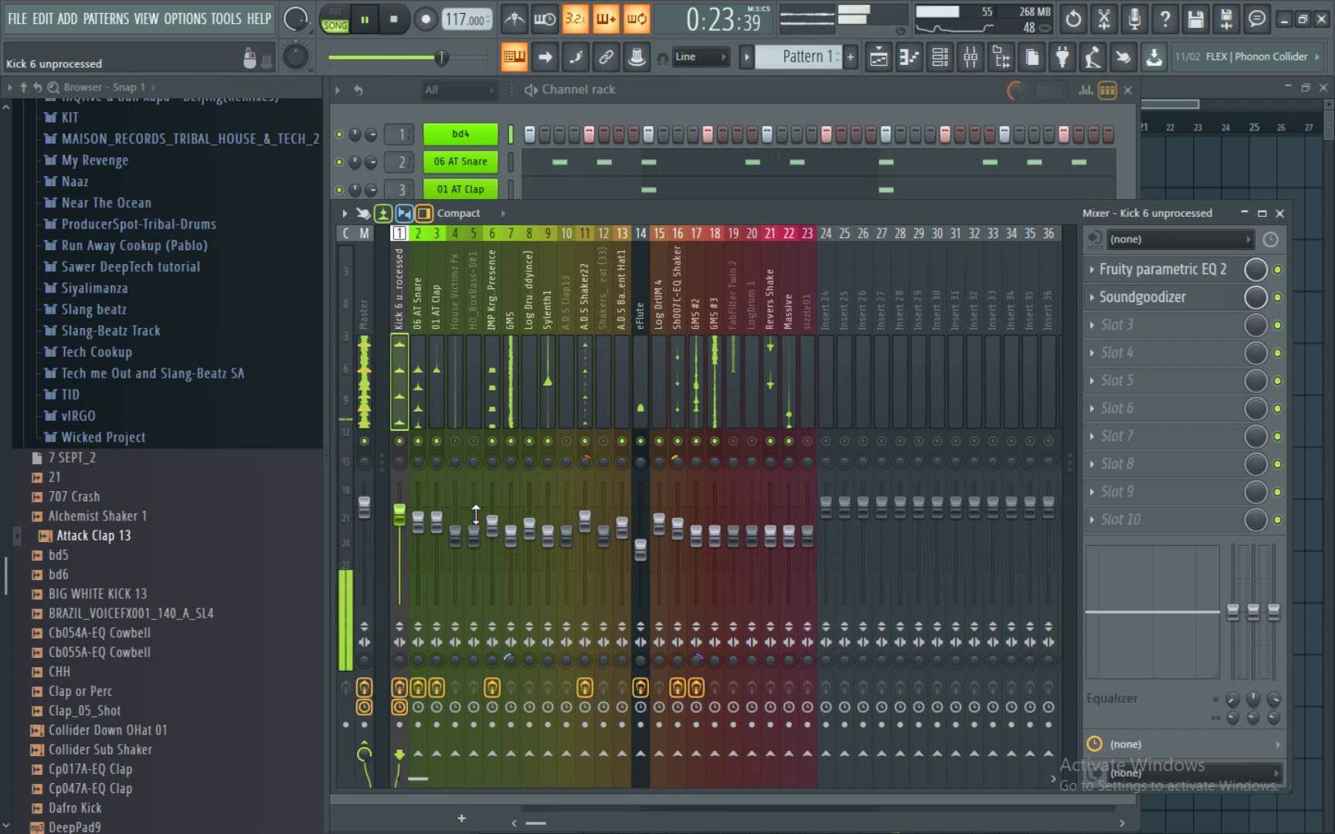
pyautogui.click(1081, 342)
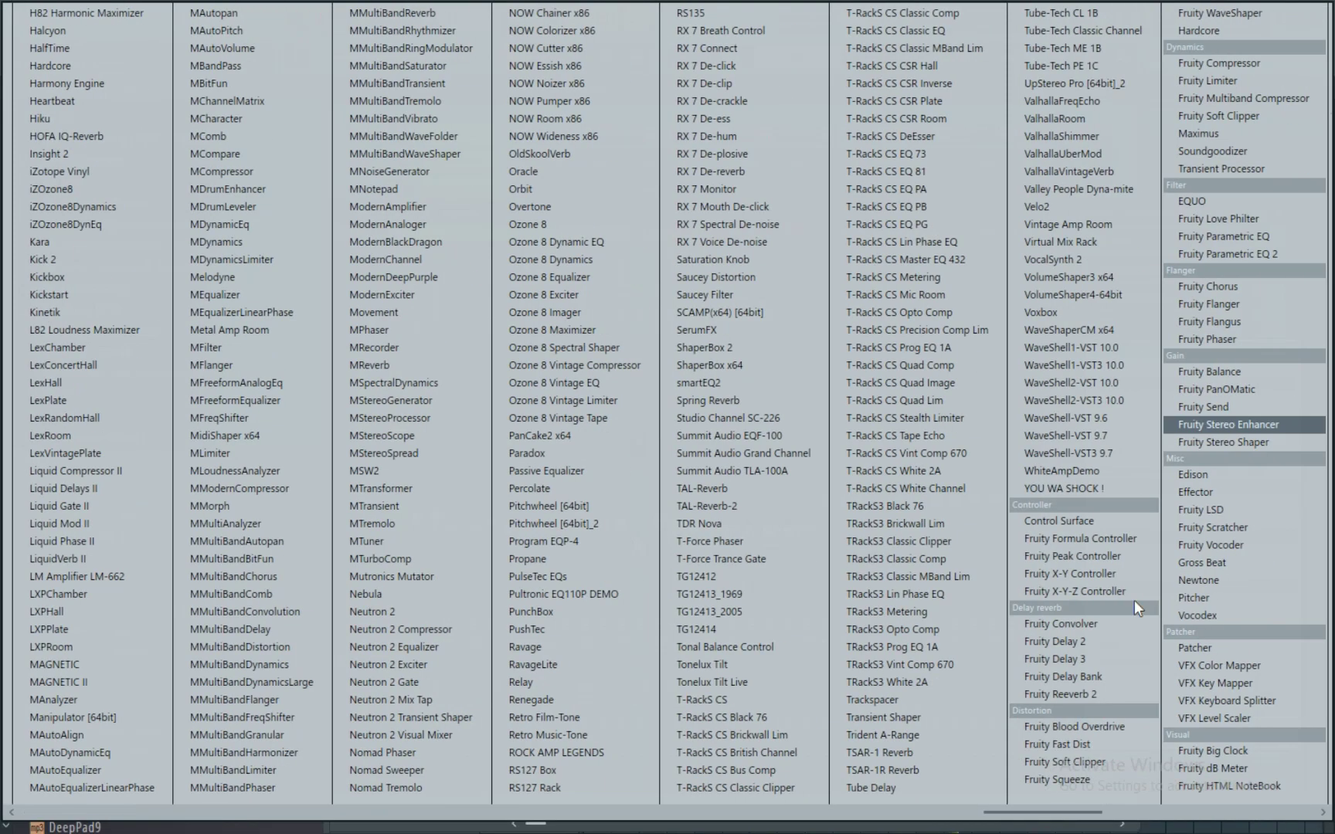
pyautogui.click(1102, 555)
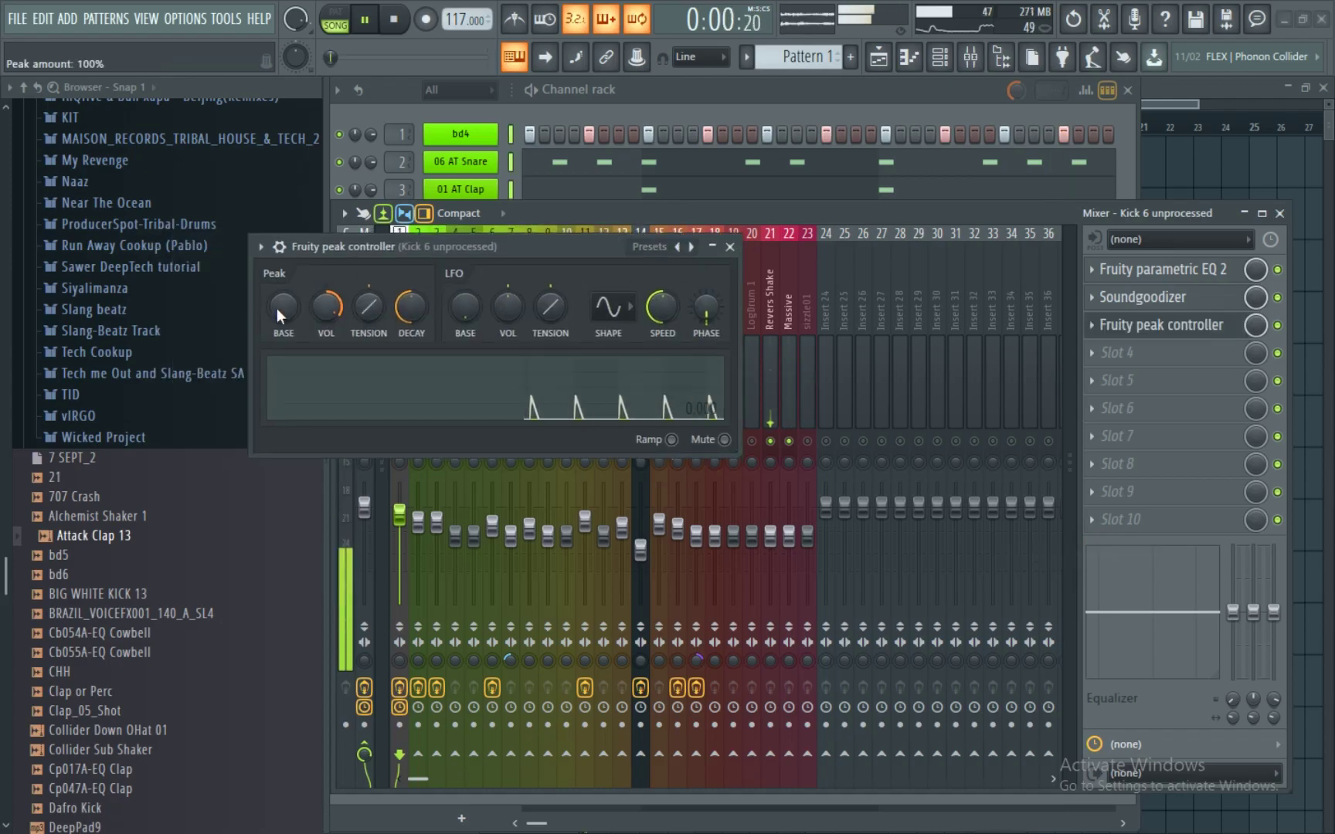
pyautogui.moveTo(284, 307); pyautogui.dragTo(283, 255)
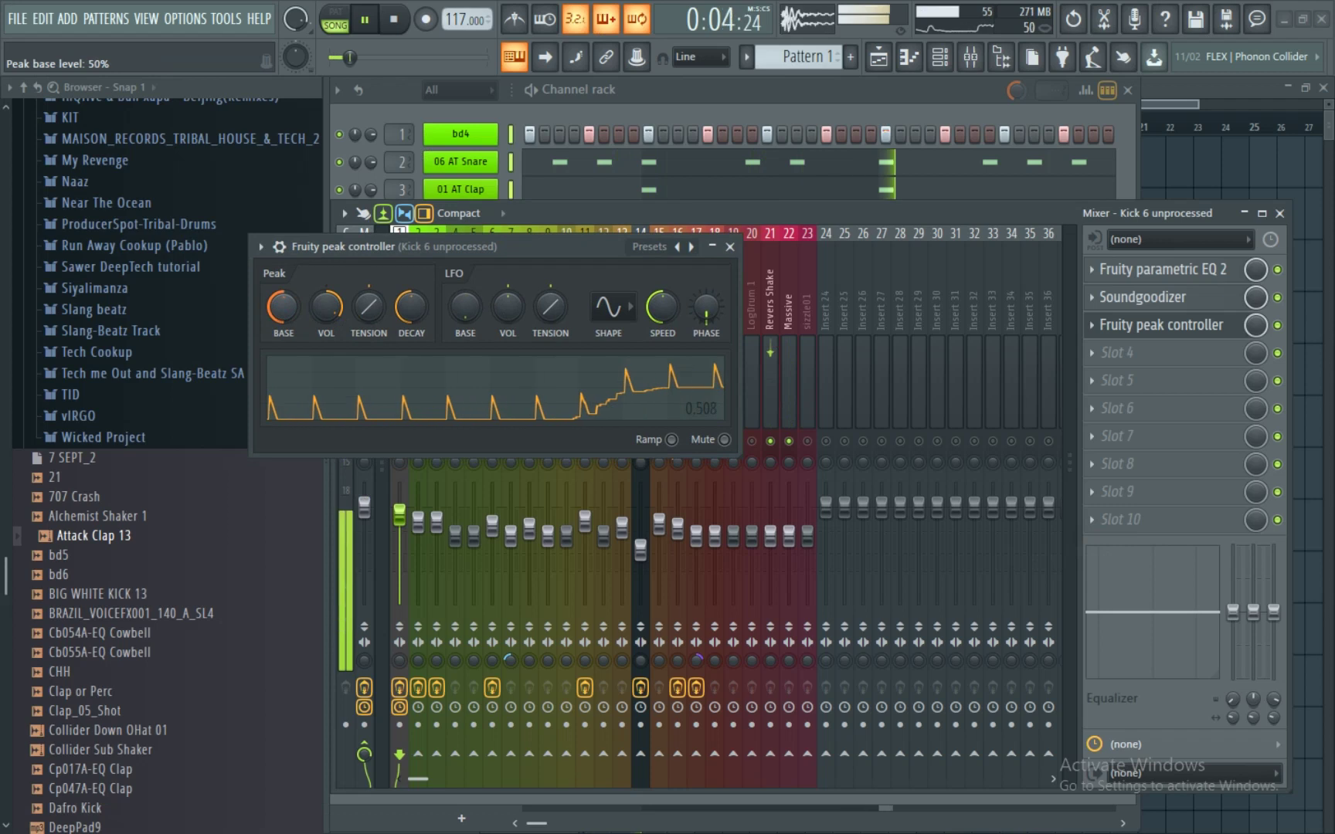
pyautogui.click(325, 326)
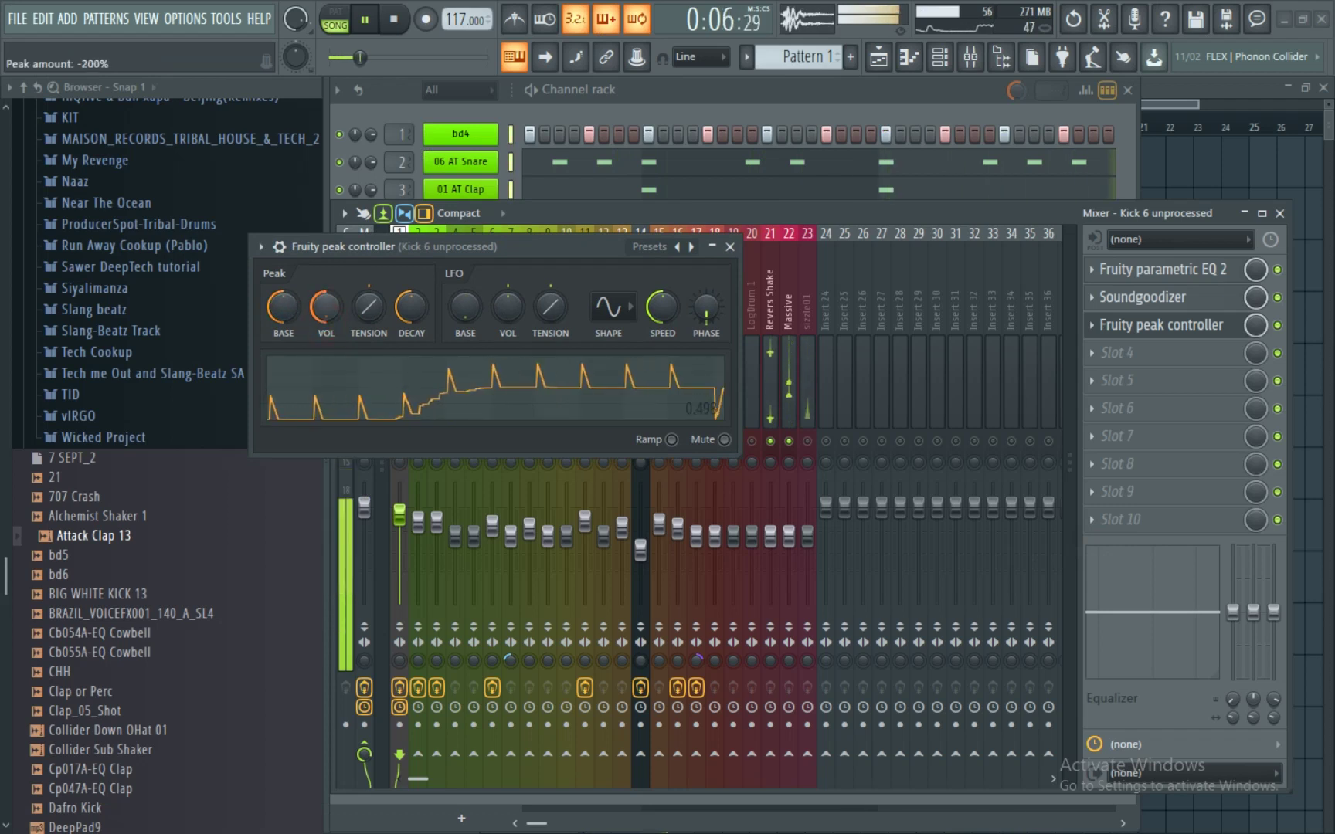
pyautogui.moveTo(542, 250); pyautogui.dragTo(626, 254)
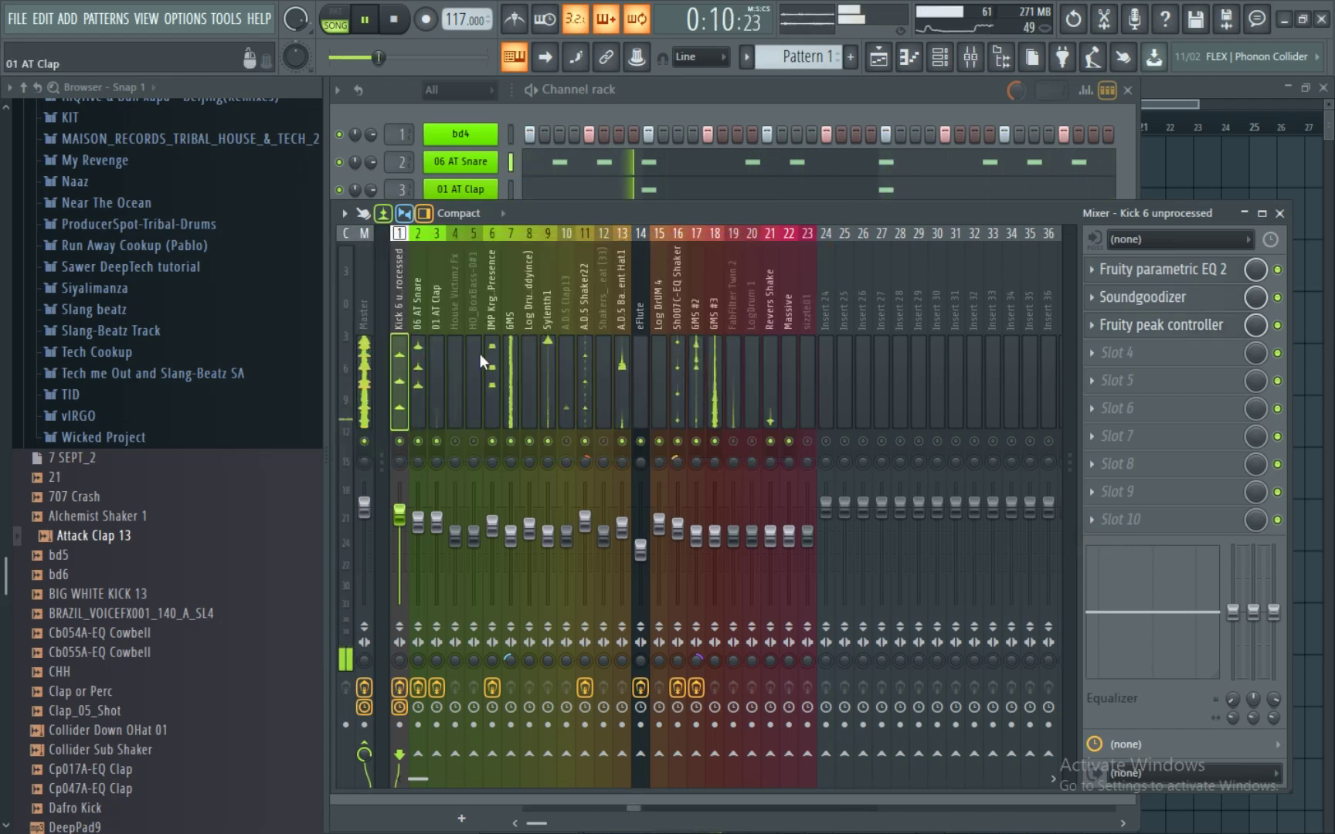
# - Add Fruity Parametric EQ 2 to the first effect slot of the Log Drum (Buddyince) track
pyautogui.click(531, 344)
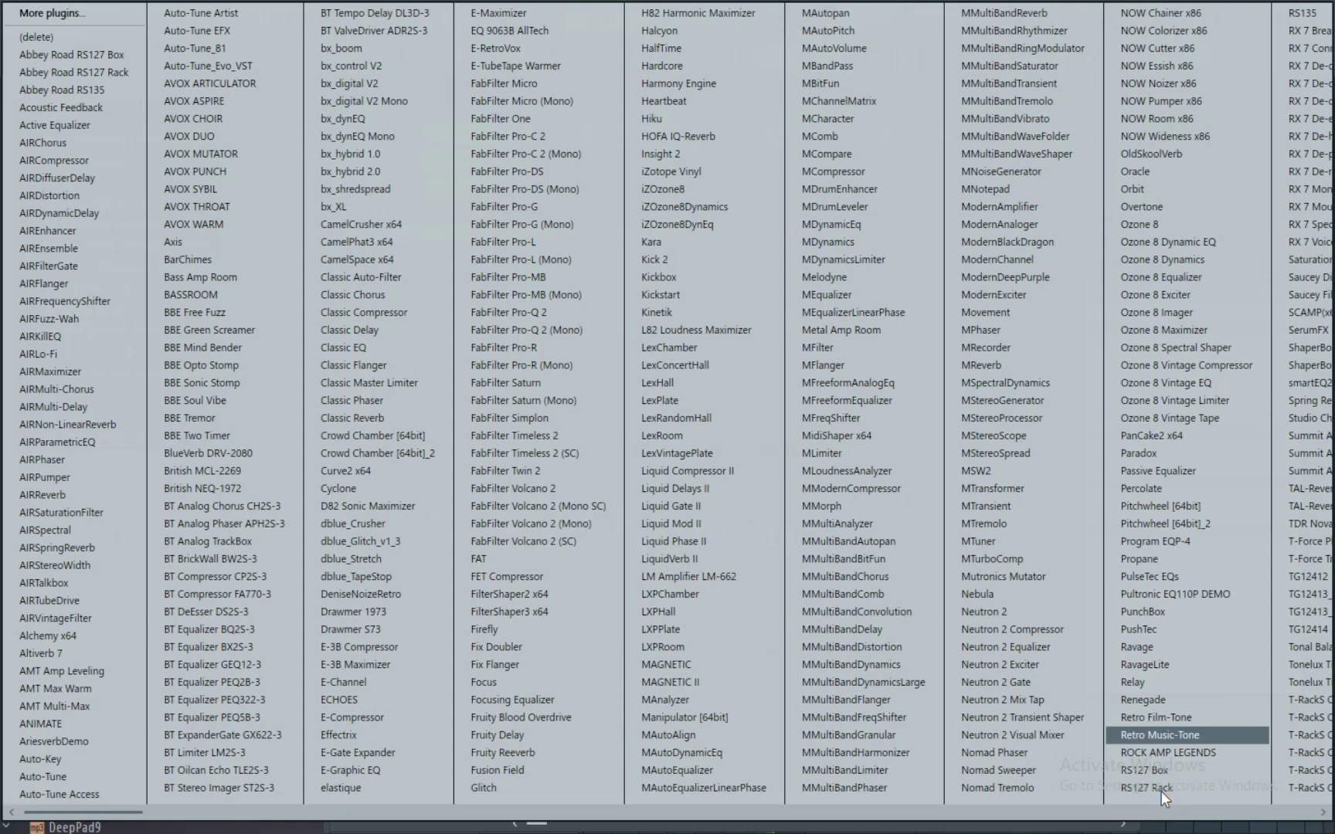
pyautogui.click(1162, 812)
pyautogui.scroll(-1, 1153, 403)
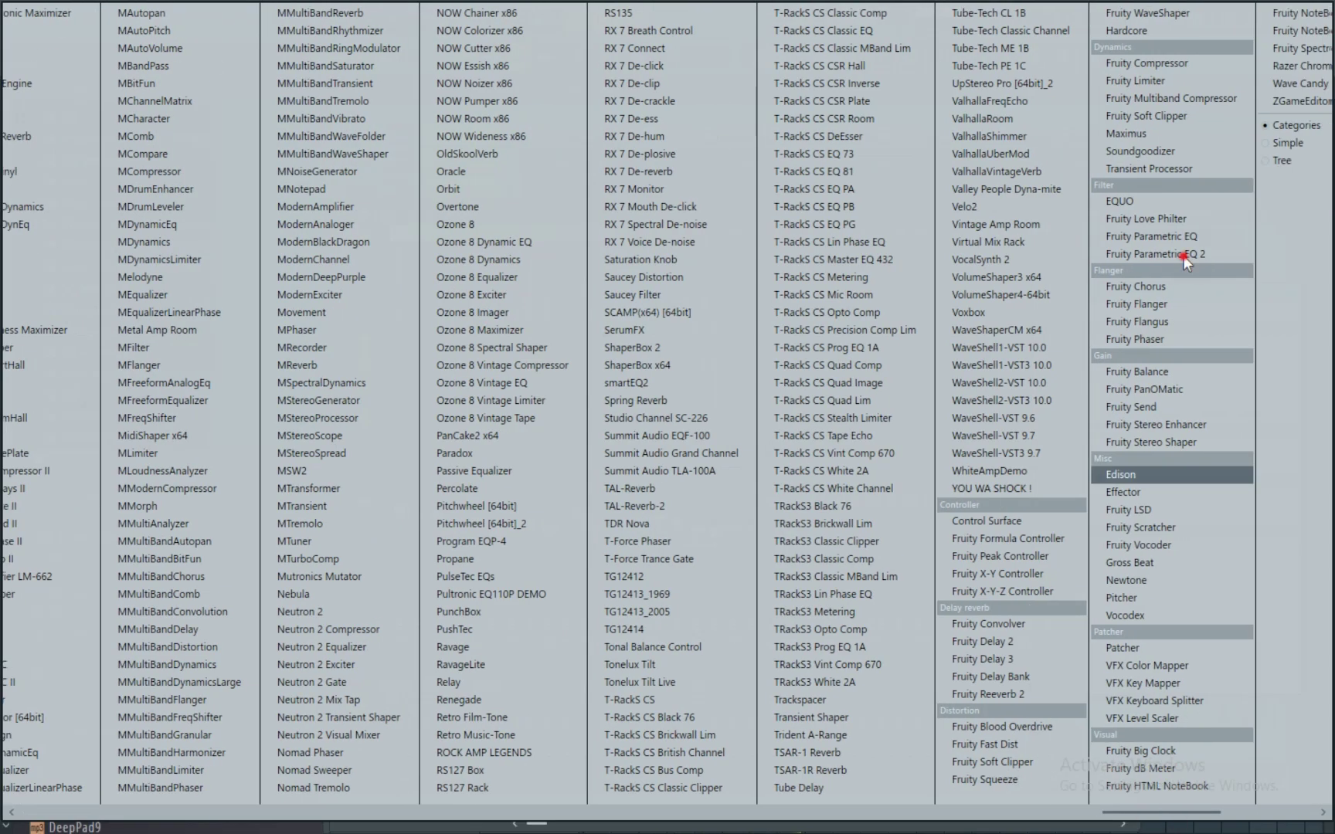
pyautogui.click(1182, 254)
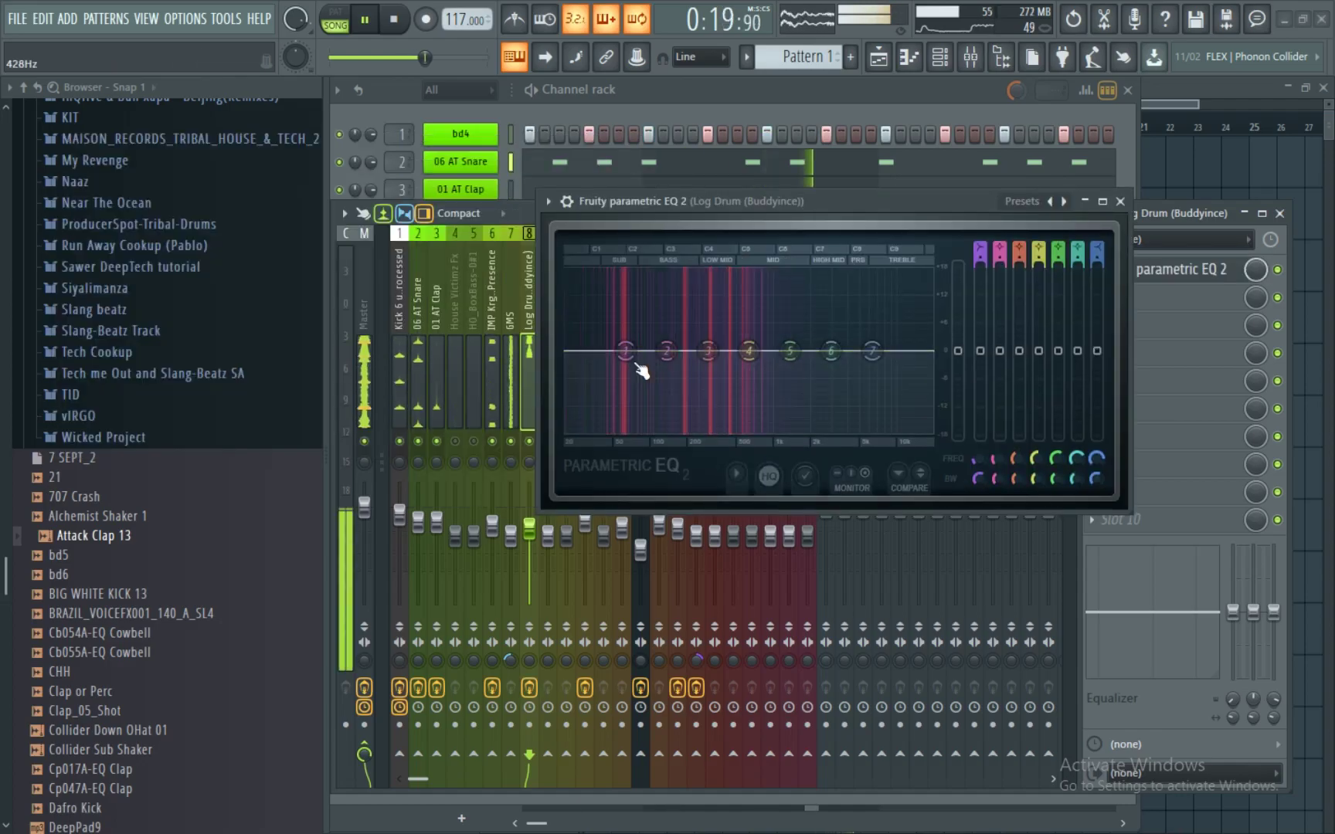
# - Link the level of band 1 in the Log Drum's EQ to the internal controller "Peak ctrl - Peak" and close the EQ
pyautogui.rightClick(625, 352)
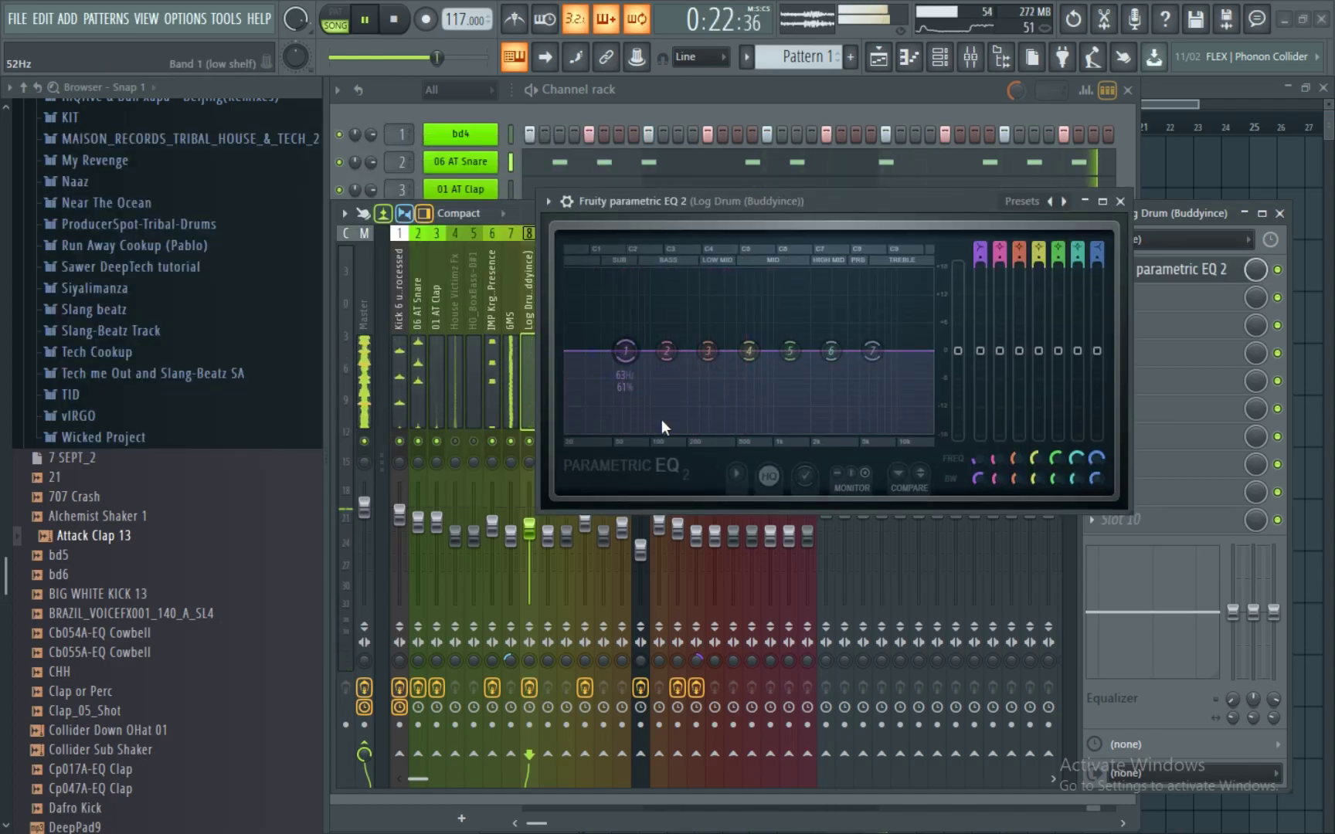
pyautogui.rightClick(981, 350)
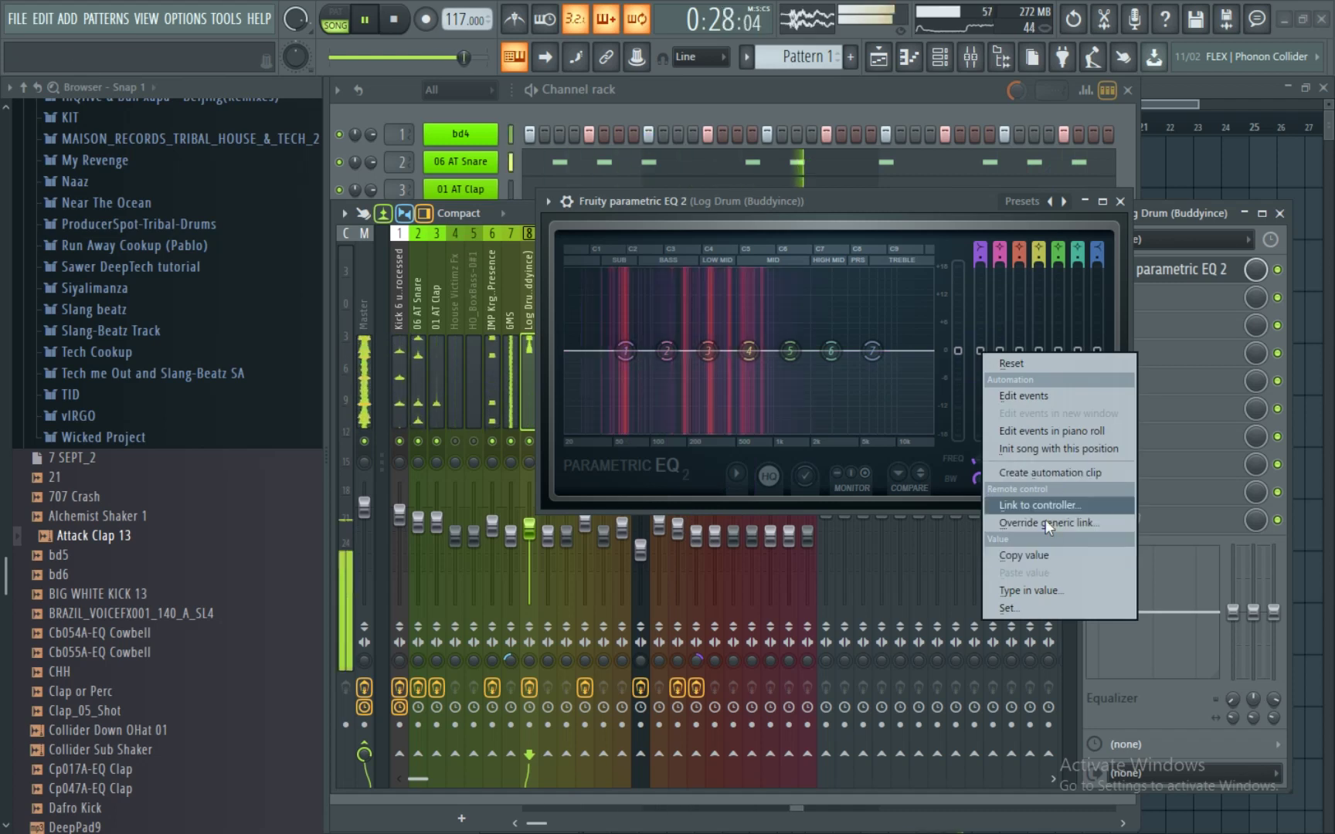
pyautogui.click(1051, 505)
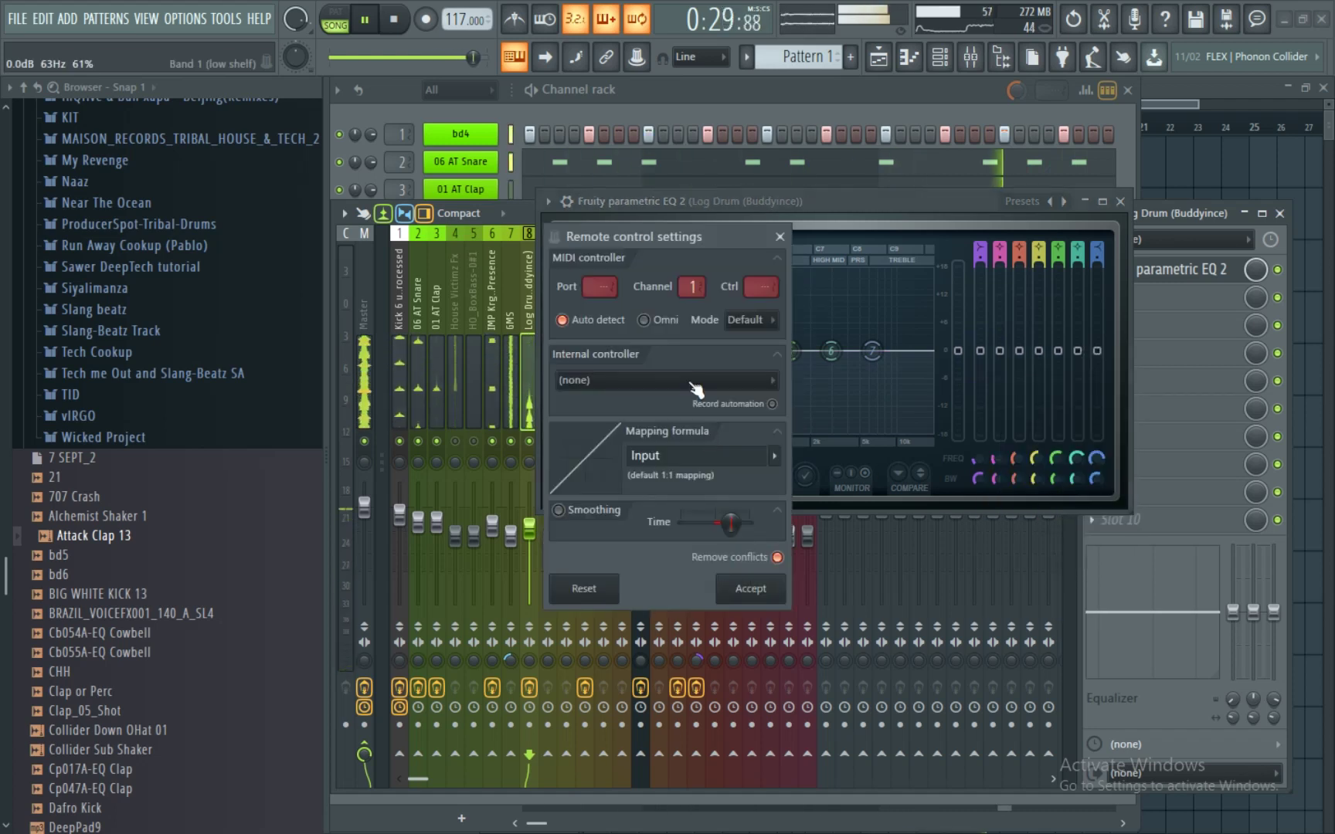
pyautogui.click(688, 380)
pyautogui.click(653, 465)
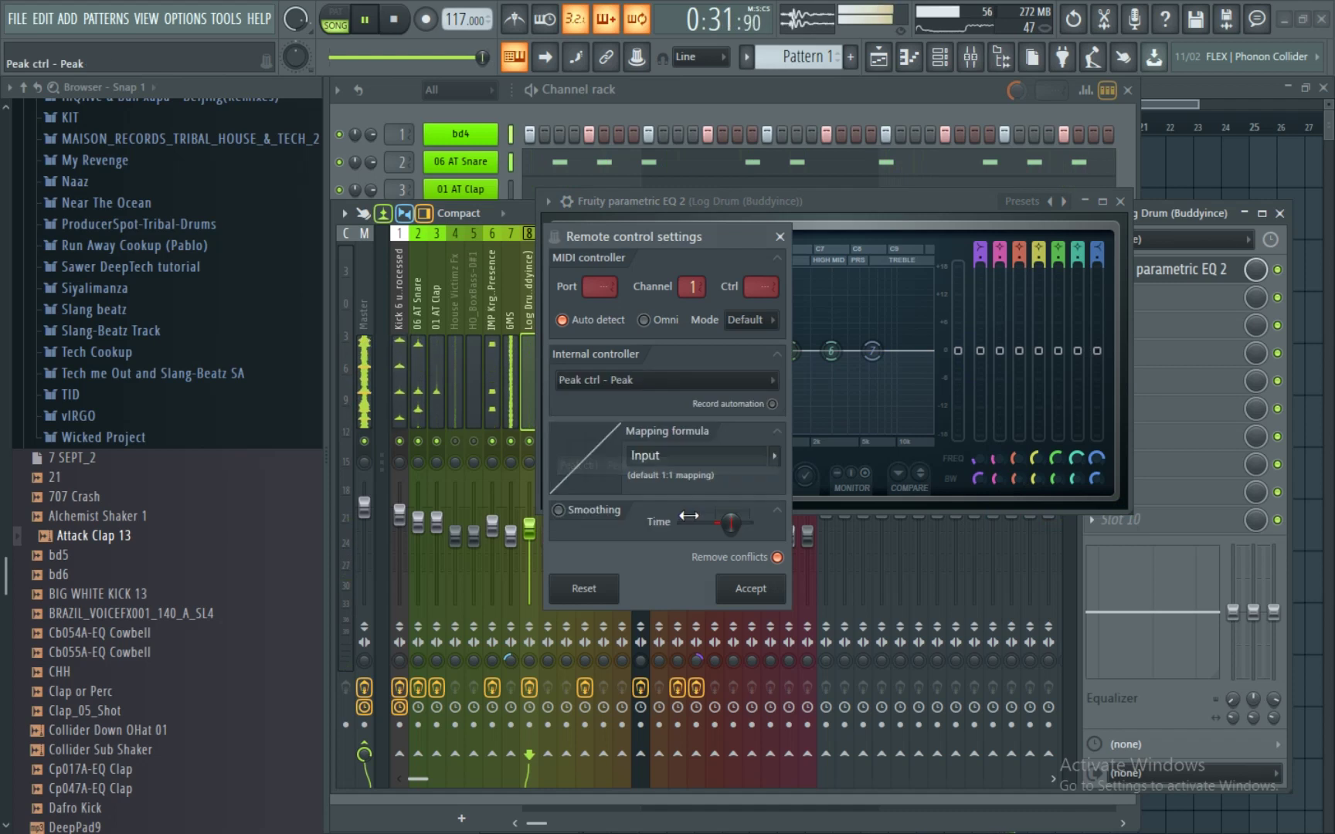
pyautogui.click(738, 587)
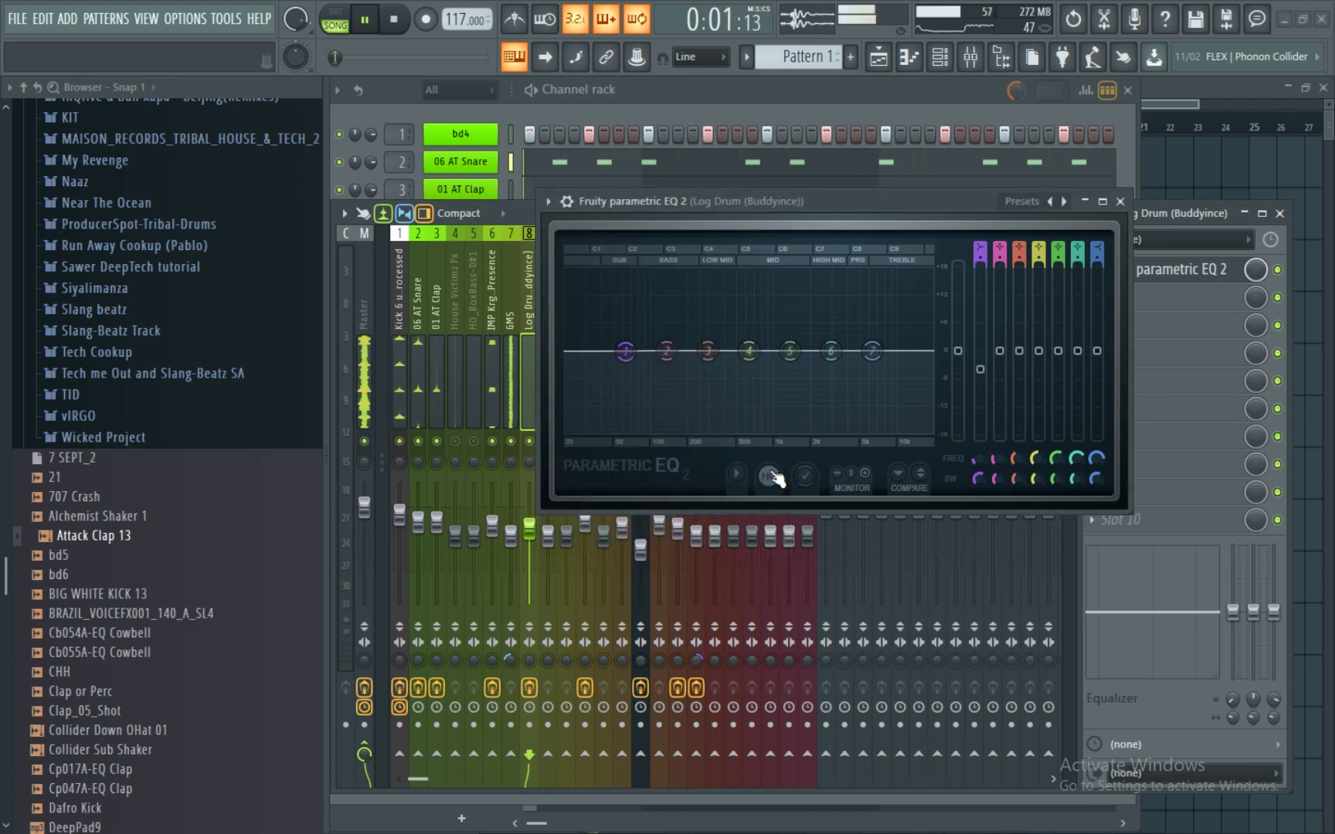
pyautogui.click(1120, 202)
# - Add a Fruity Limiter to the second slot of the Log Drum track and switch it to compressor mode
pyautogui.click(402, 351)
pyautogui.click(403, 350)
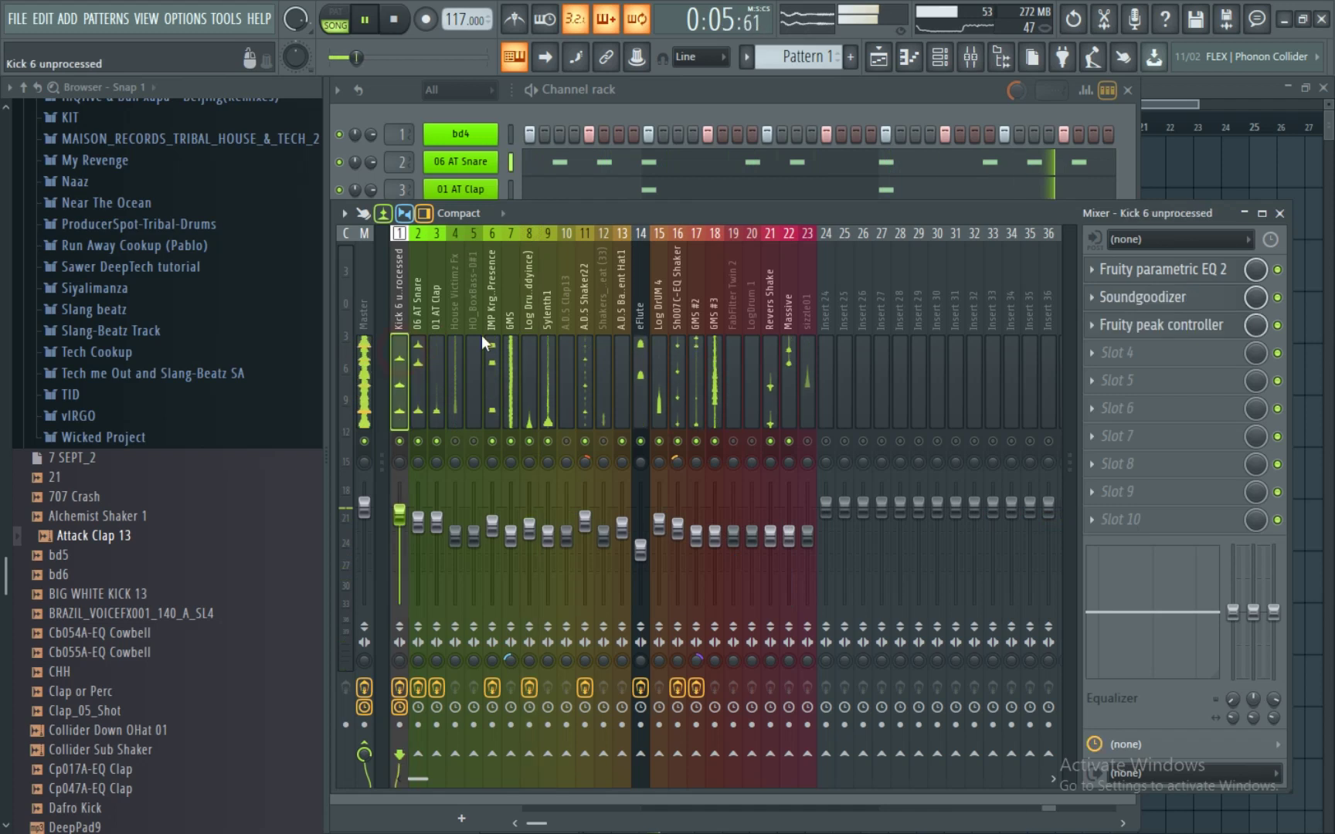
pyautogui.click(528, 344)
pyautogui.click(1092, 298)
pyautogui.click(1069, 813)
pyautogui.moveTo(1078, 812); pyautogui.dragTo(1167, 140)
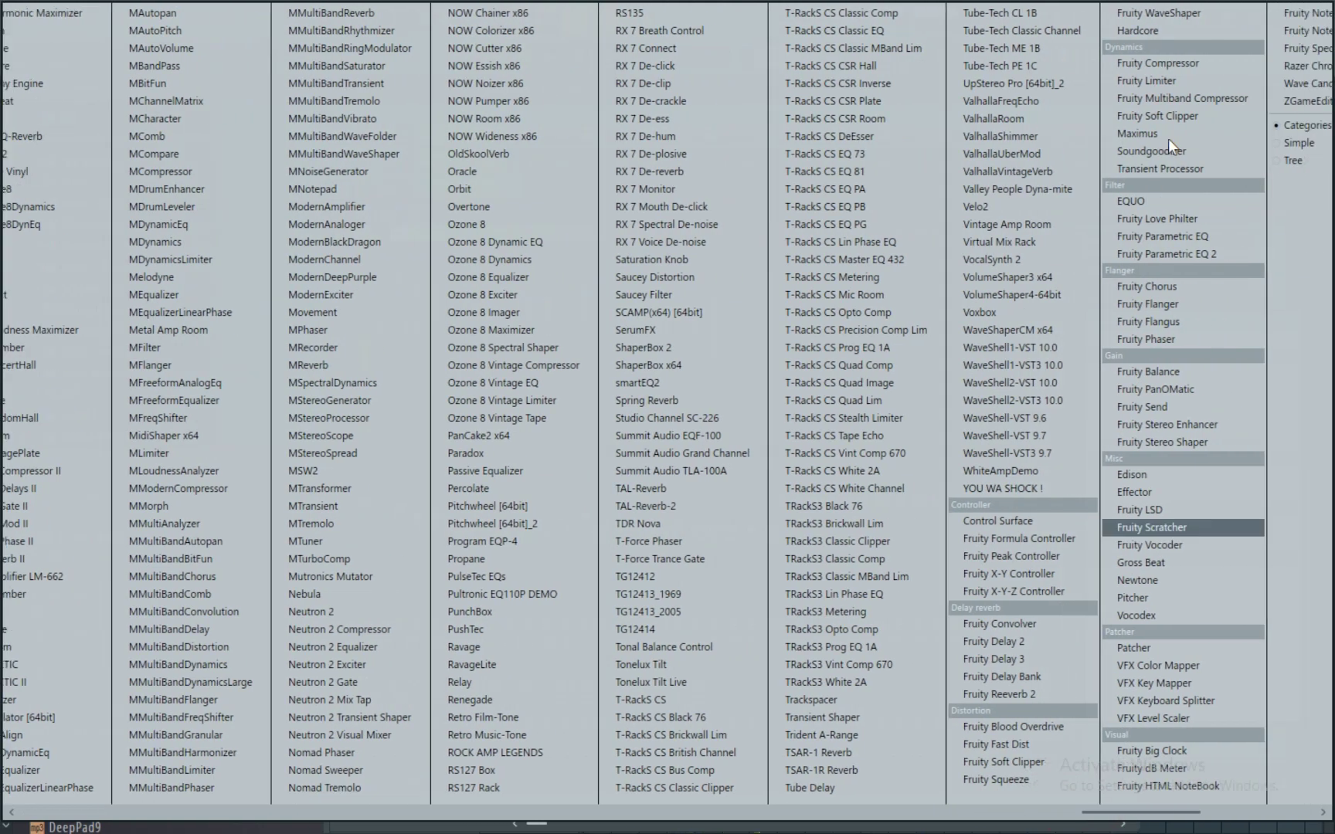
pyautogui.click(1135, 80)
pyautogui.click(249, 447)
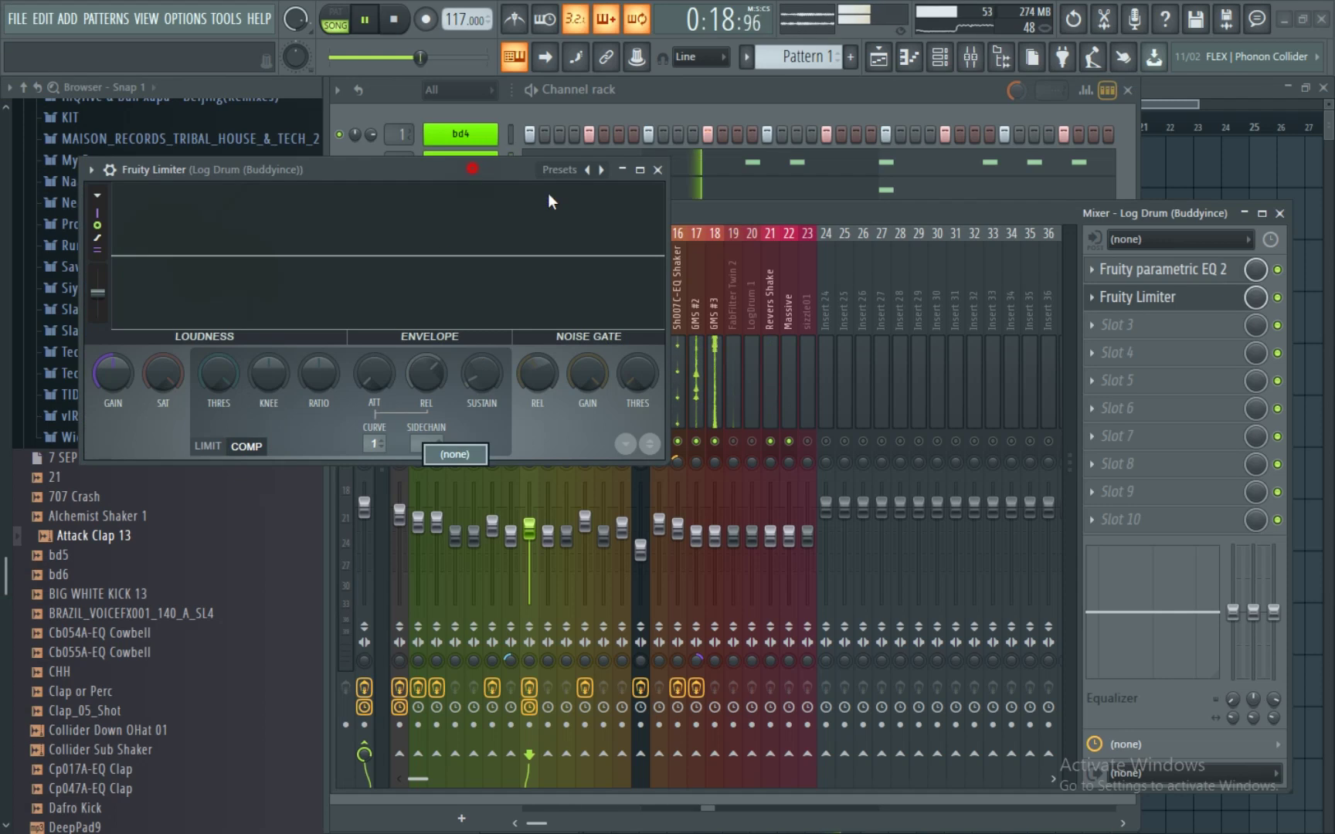
pyautogui.moveTo(653, 169); pyautogui.dragTo(913, 219)
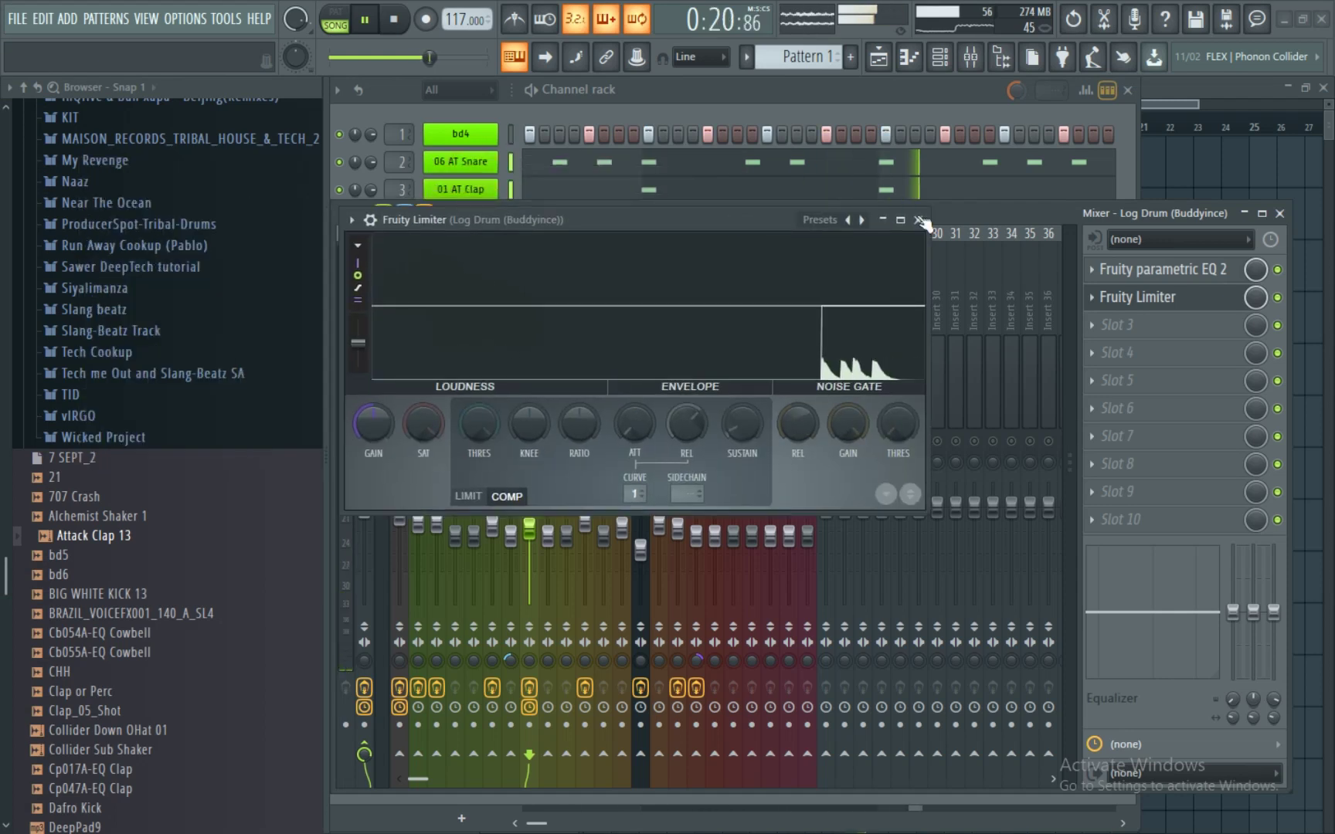
pyautogui.press('Escape')
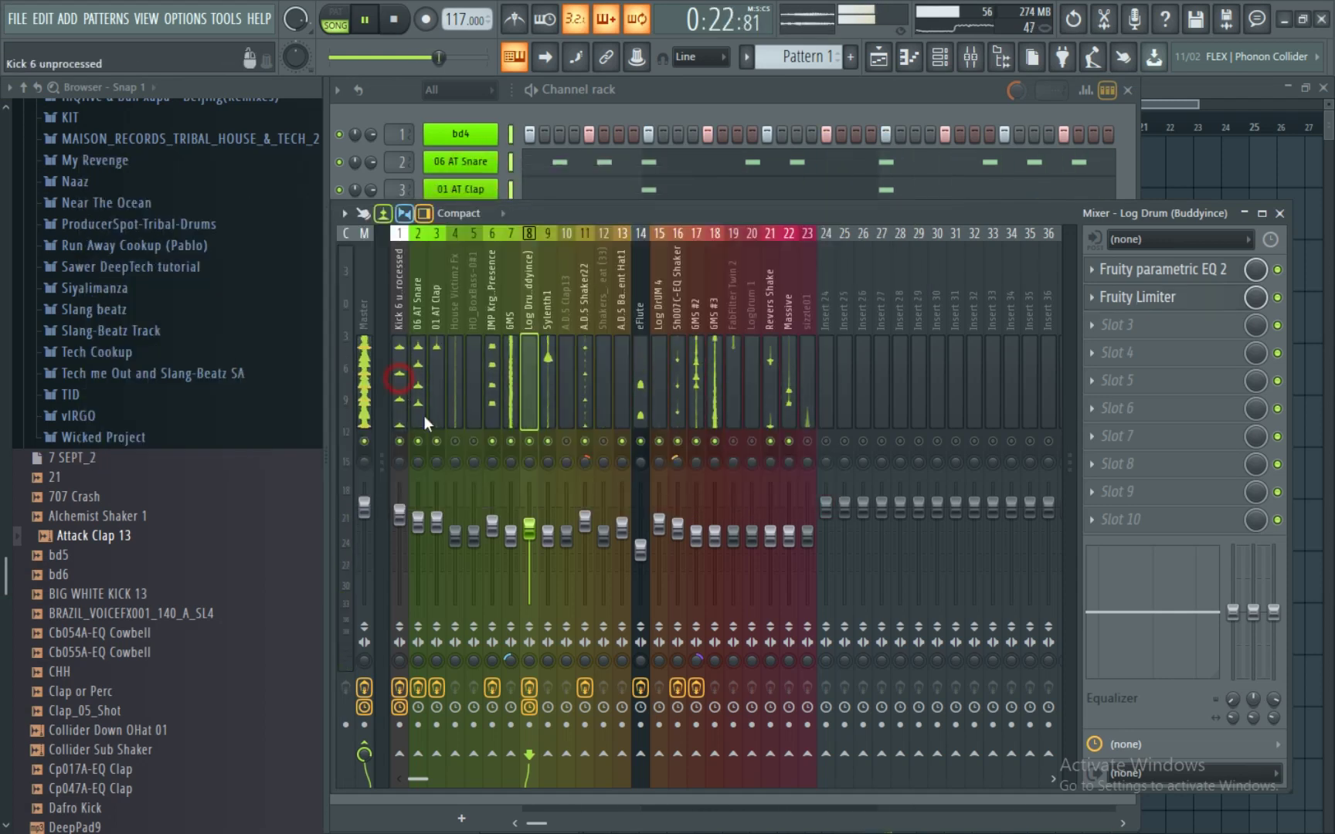
# - Stop playback, route the kick track to the Log Drum track and set its limiter's sidechain input to Kick 6 unprocessed
pyautogui.press('space')
pyautogui.click(401, 386)
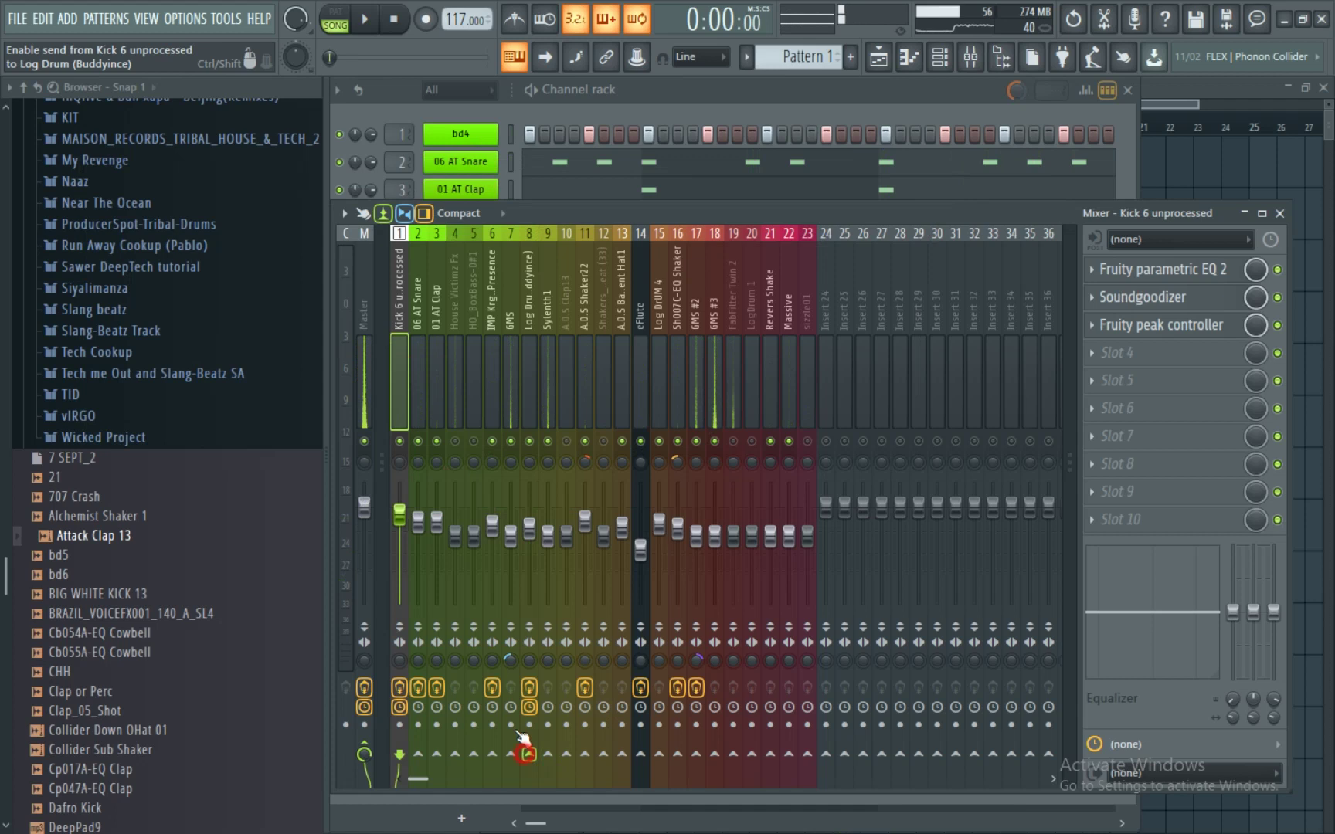
pyautogui.click(531, 354)
pyautogui.click(1124, 298)
pyautogui.click(672, 486)
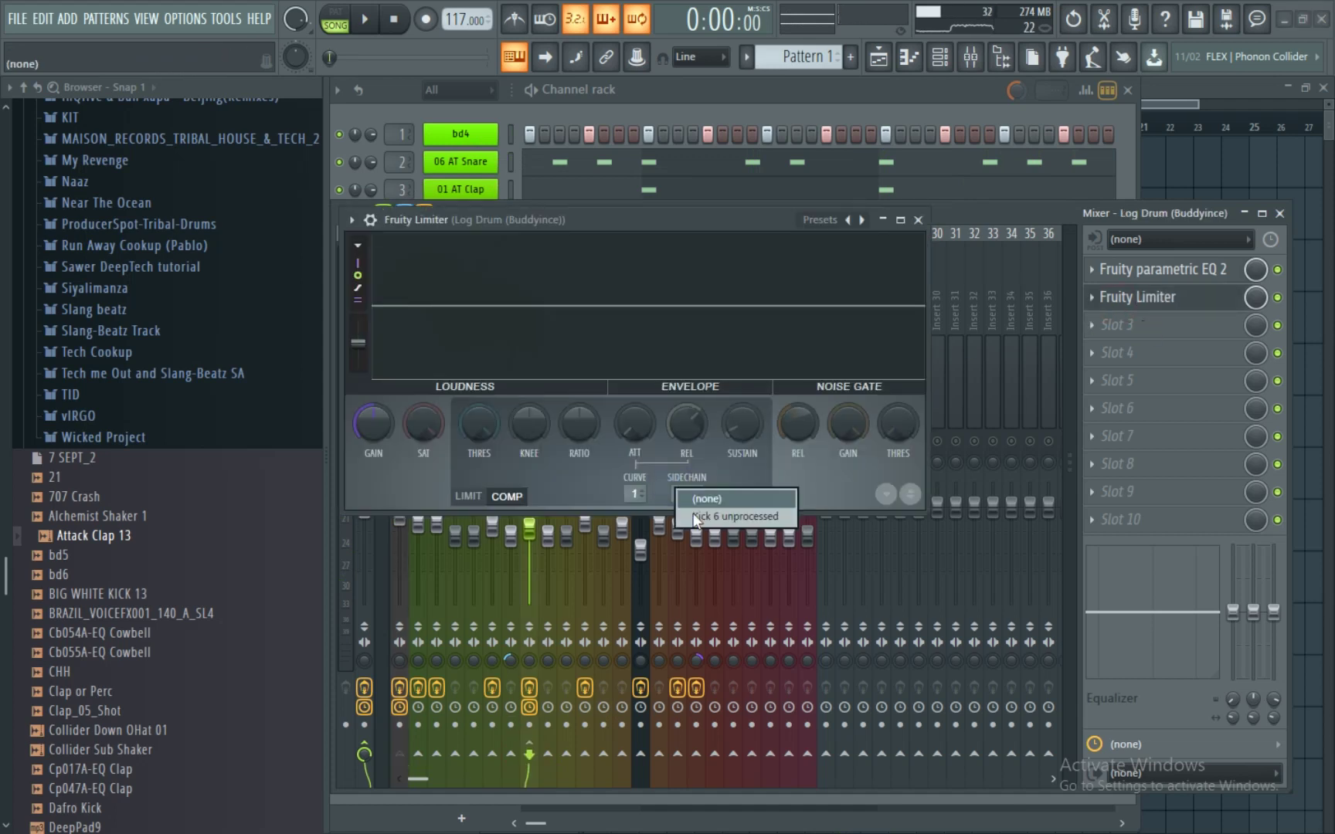
pyautogui.click(703, 518)
# - Lower the limiter's compressor threshold, set the knee to 55% and raise the ratio while the song plays
pyautogui.moveTo(587, 222); pyautogui.dragTo(684, 251)
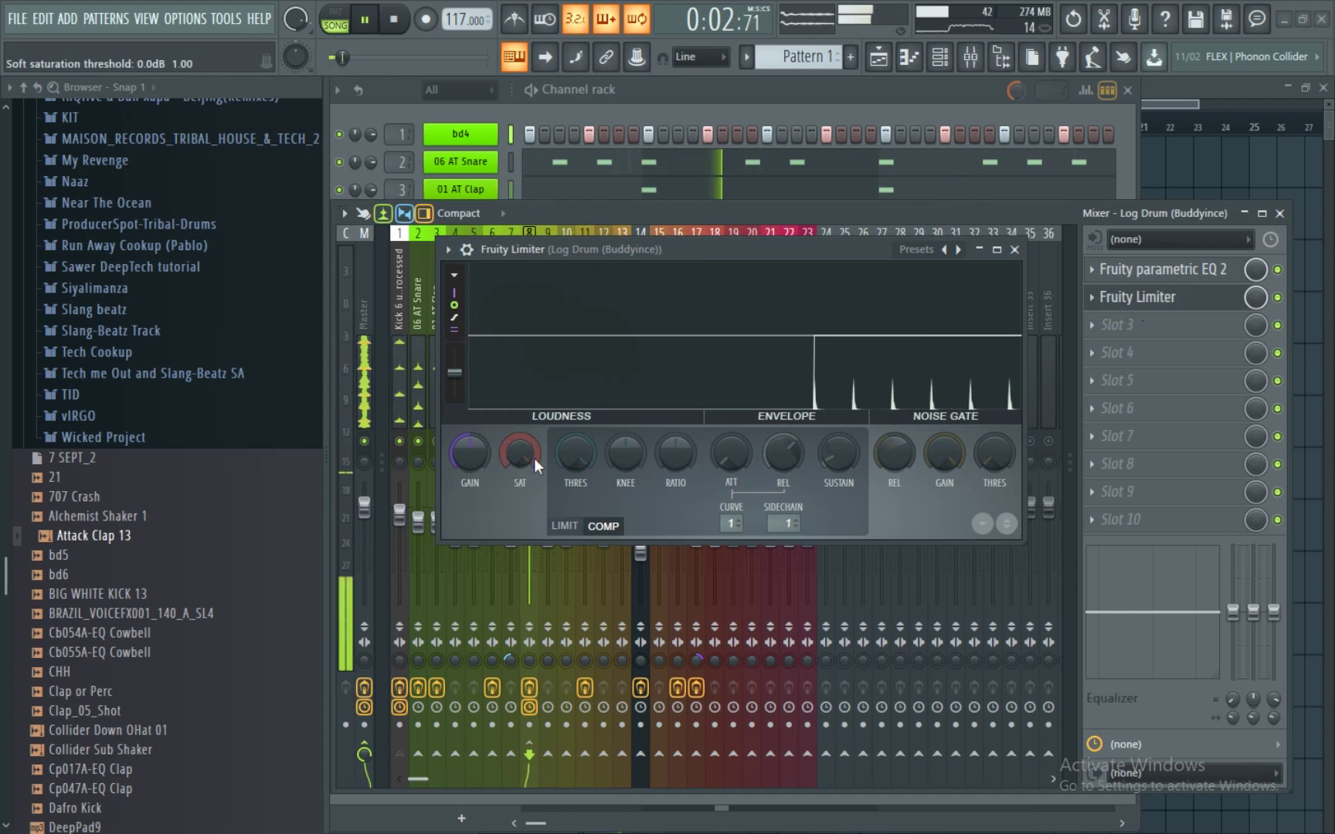
pyautogui.moveTo(576, 453); pyautogui.dragTo(575, 511)
pyautogui.moveTo(624, 455); pyautogui.dragTo(671, 443)
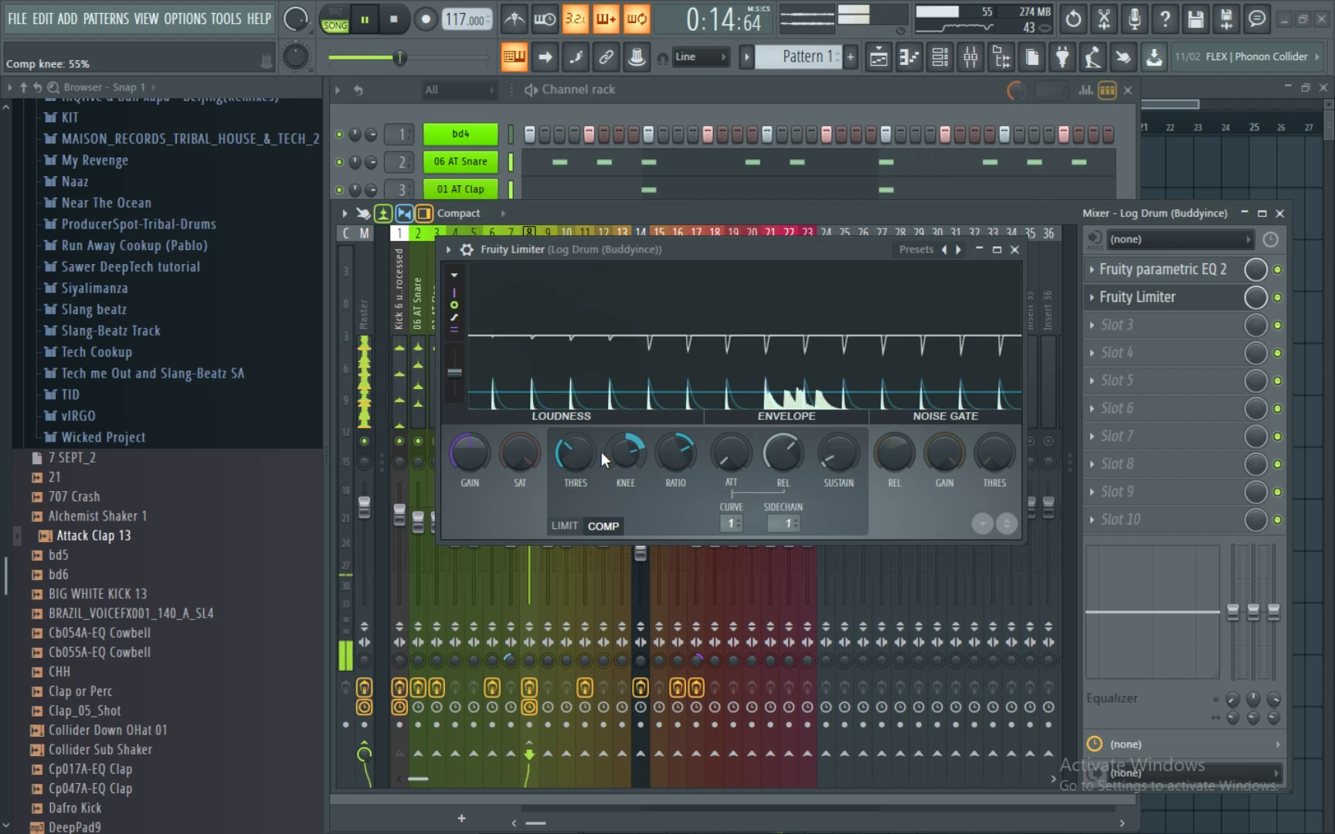
pyautogui.click(1015, 250)
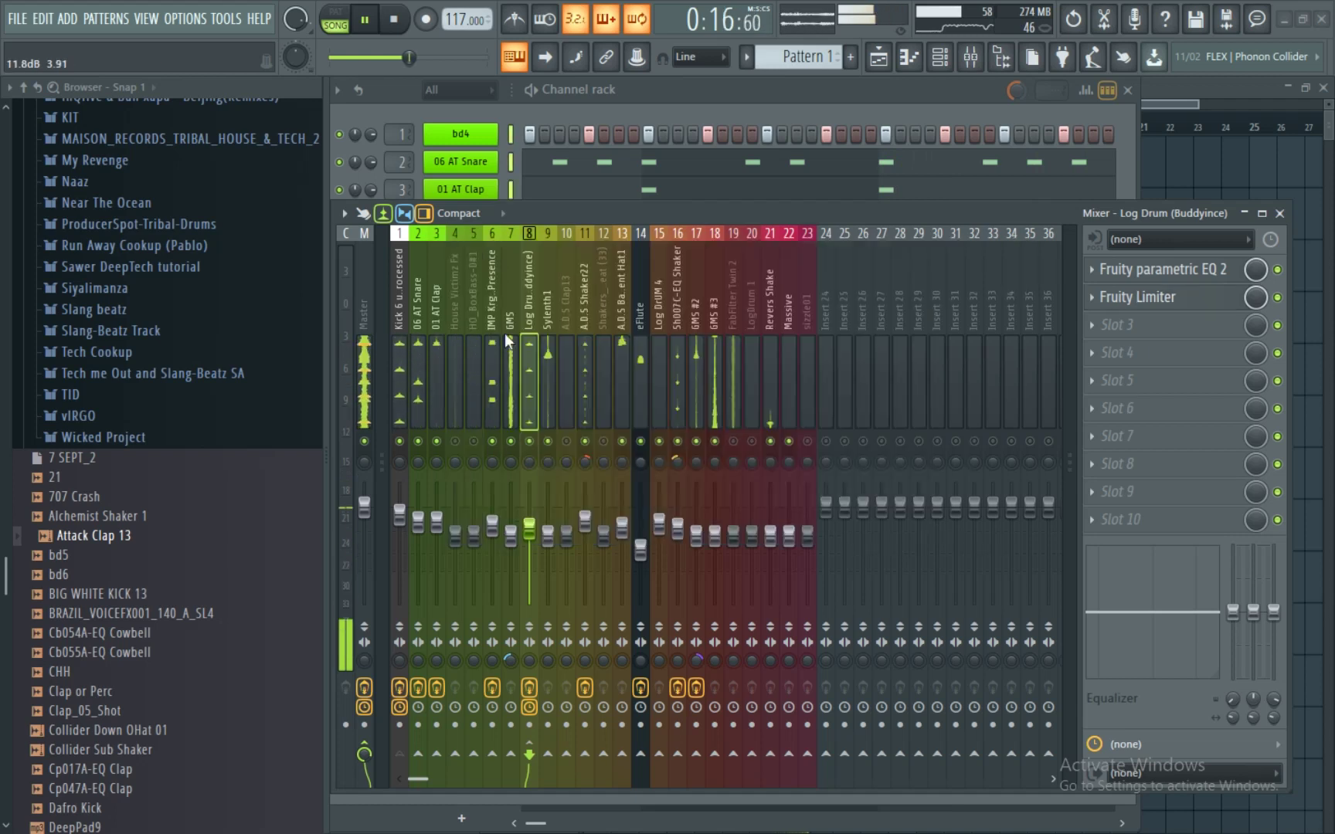
# - Change the kick track's send to the Log Drum track to sidechain only and return to the Log Drum track
pyautogui.click(399, 346)
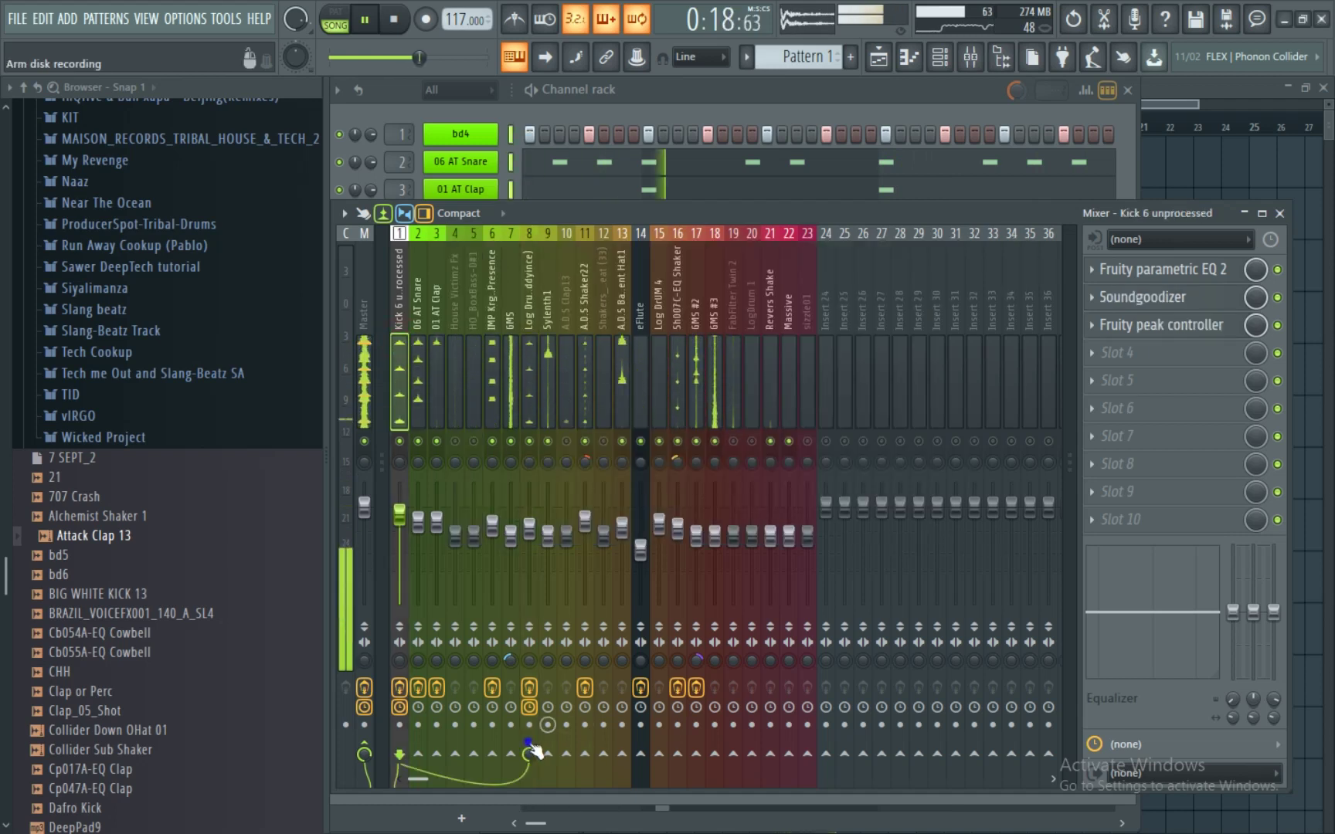
pyautogui.rightClick(529, 753)
pyautogui.click(569, 786)
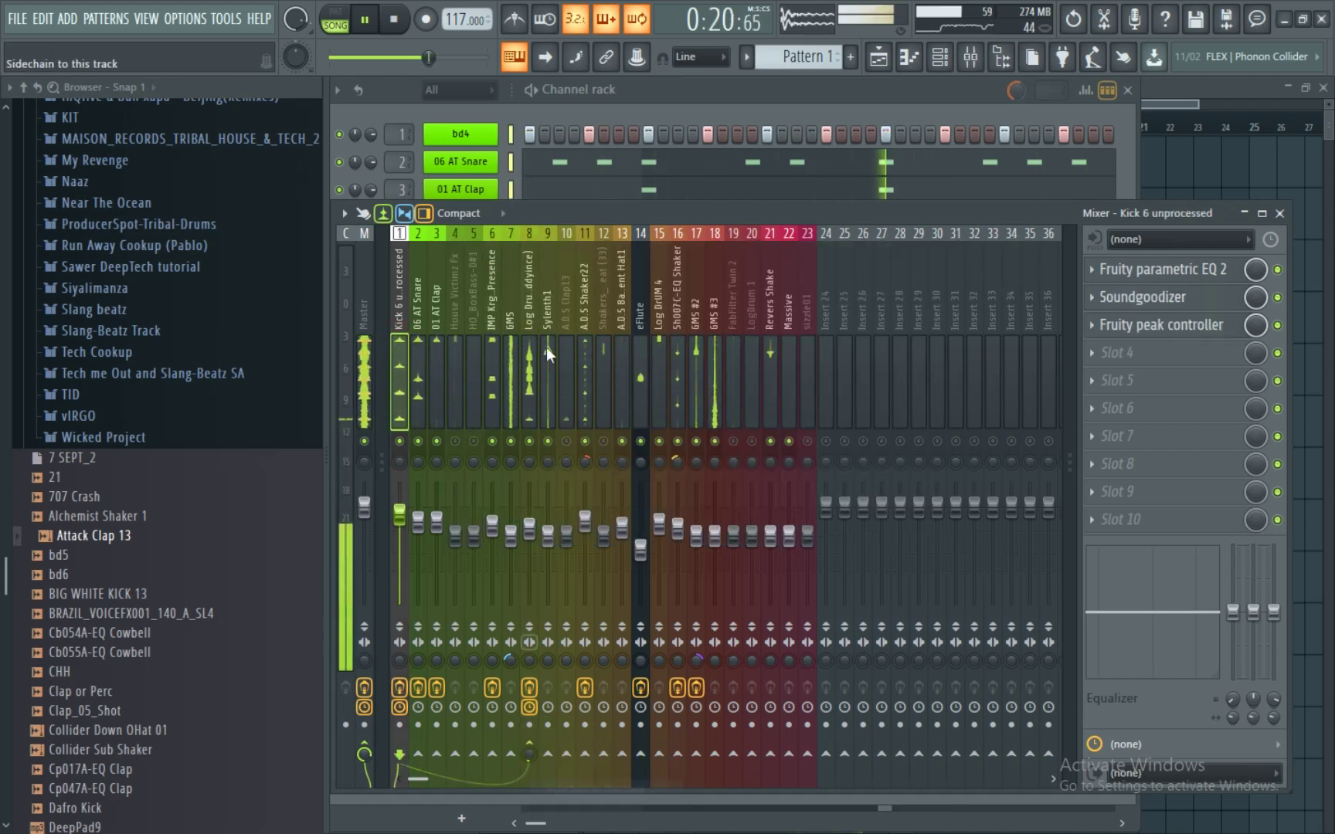
pyautogui.click(522, 359)
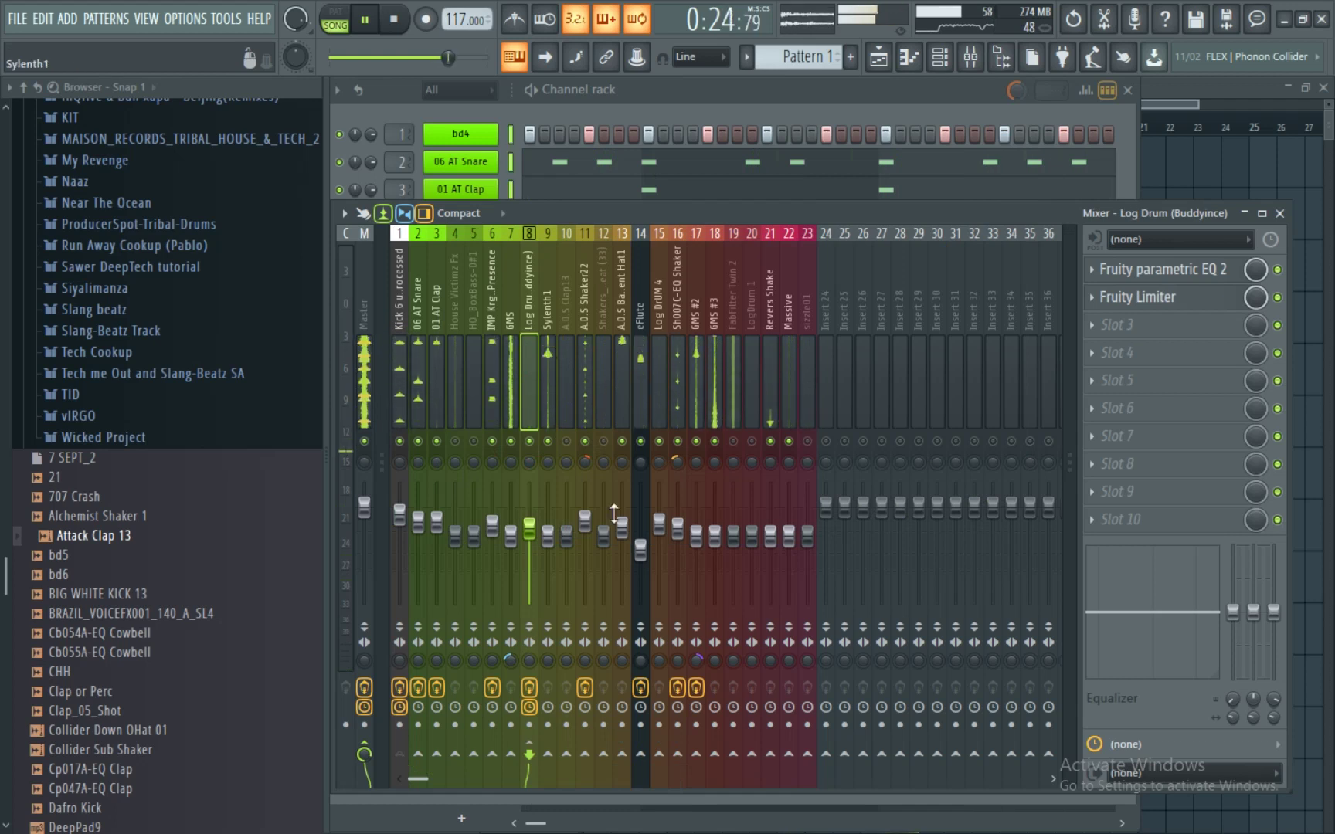
# - Sidechain the eFlute track to the Log Drum track
pyautogui.click(638, 353)
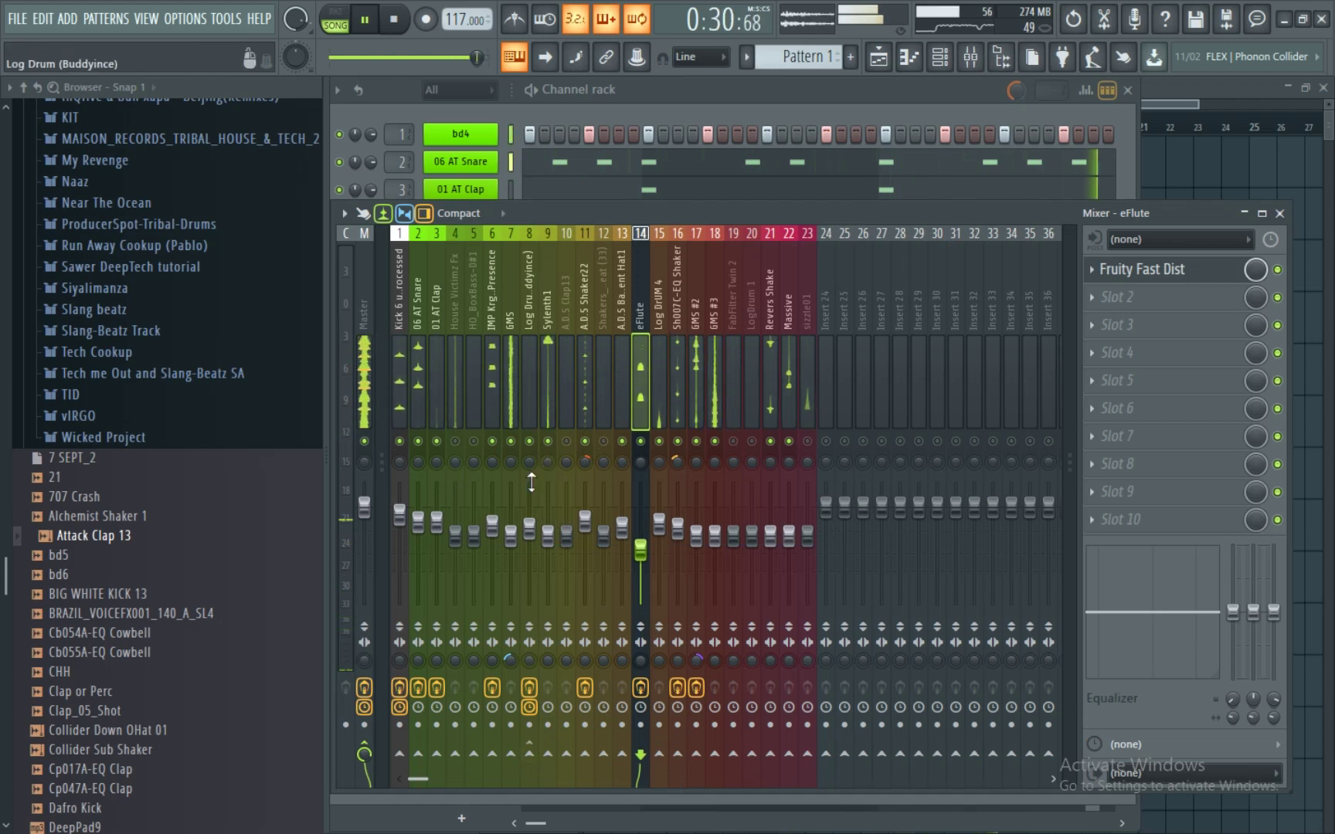
pyautogui.click(527, 757)
pyautogui.rightClick(529, 739)
pyautogui.click(573, 788)
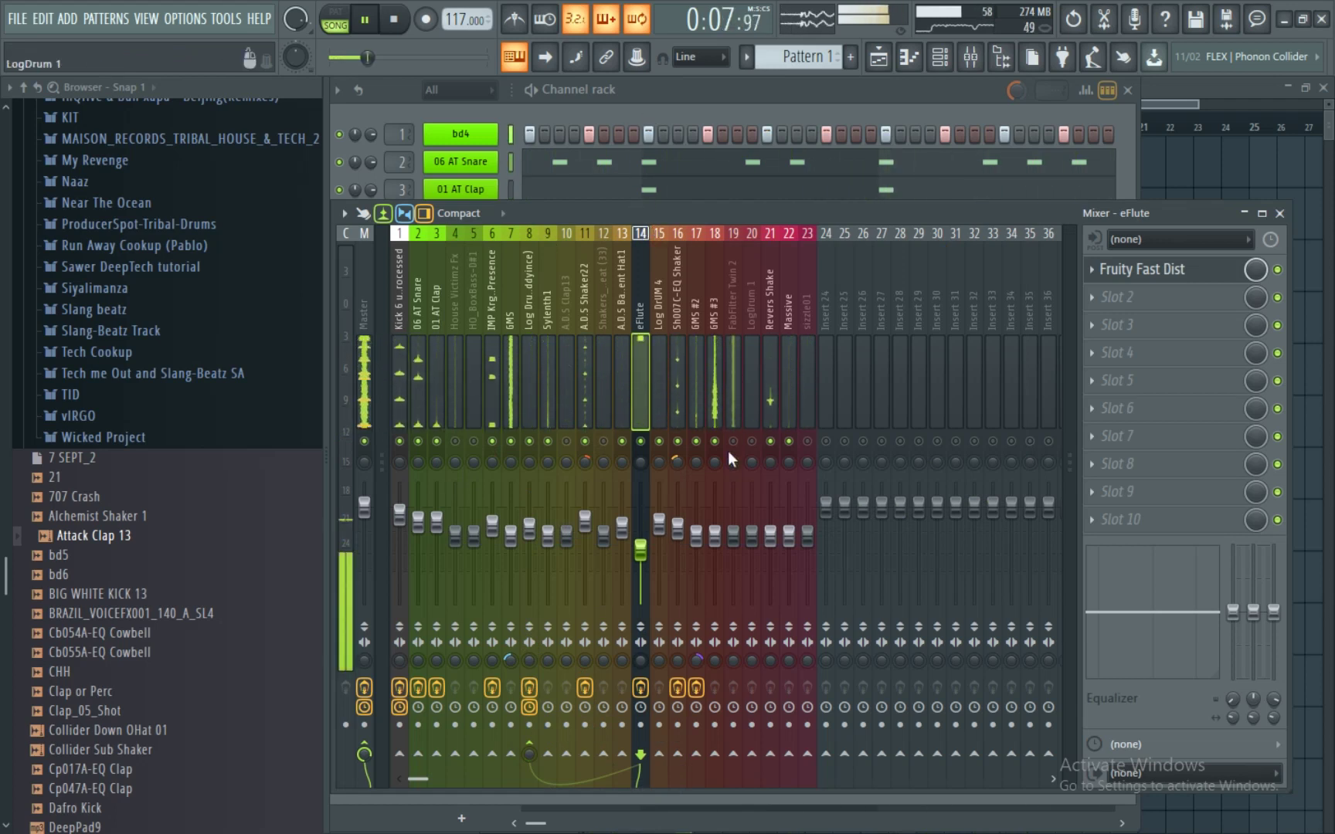
# - Bring in the FabFilter Twin 2 track, adjust its stereo separation and raise its level to about -5.5 dB
pyautogui.click(730, 398)
pyautogui.moveTo(733, 660); pyautogui.dragTo(732, 643)
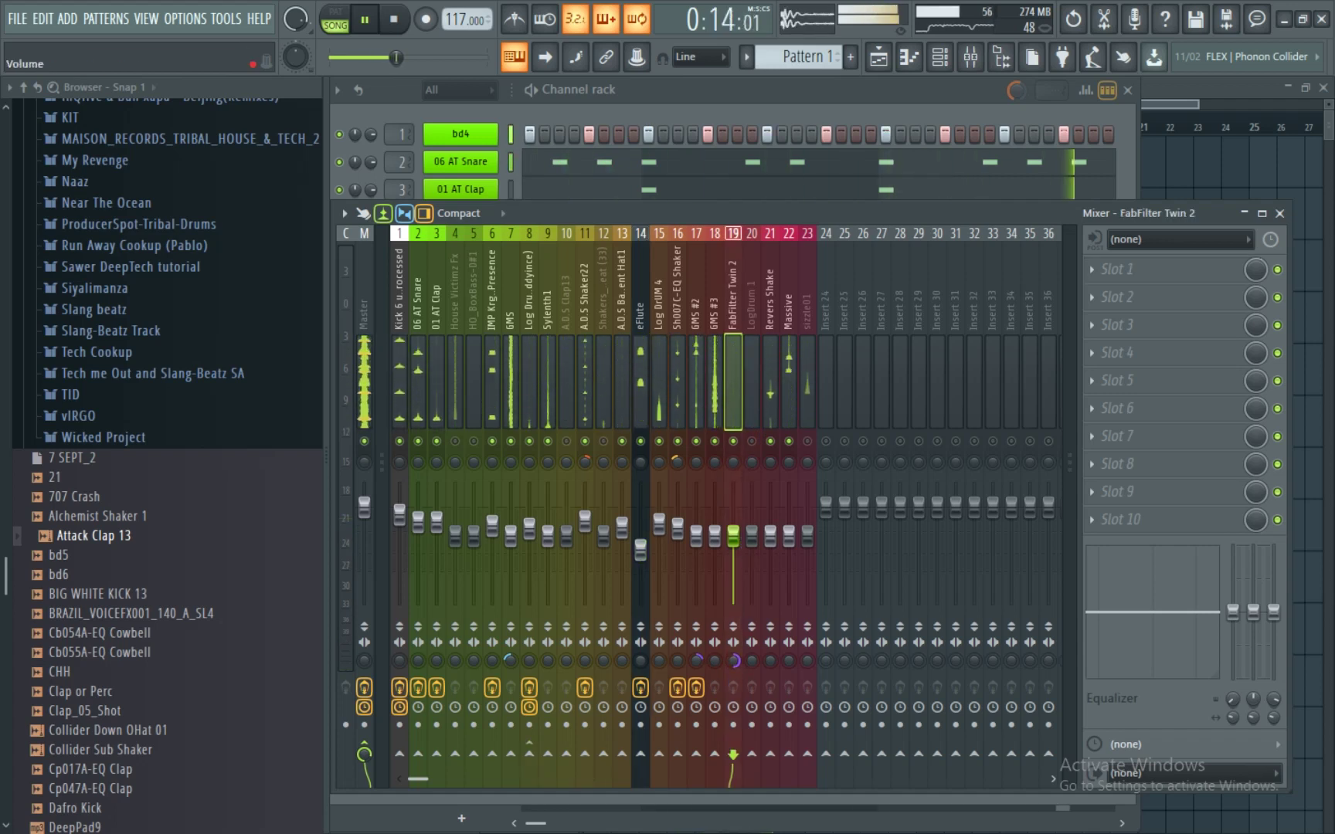
pyautogui.moveTo(733, 535); pyautogui.dragTo(732, 521)
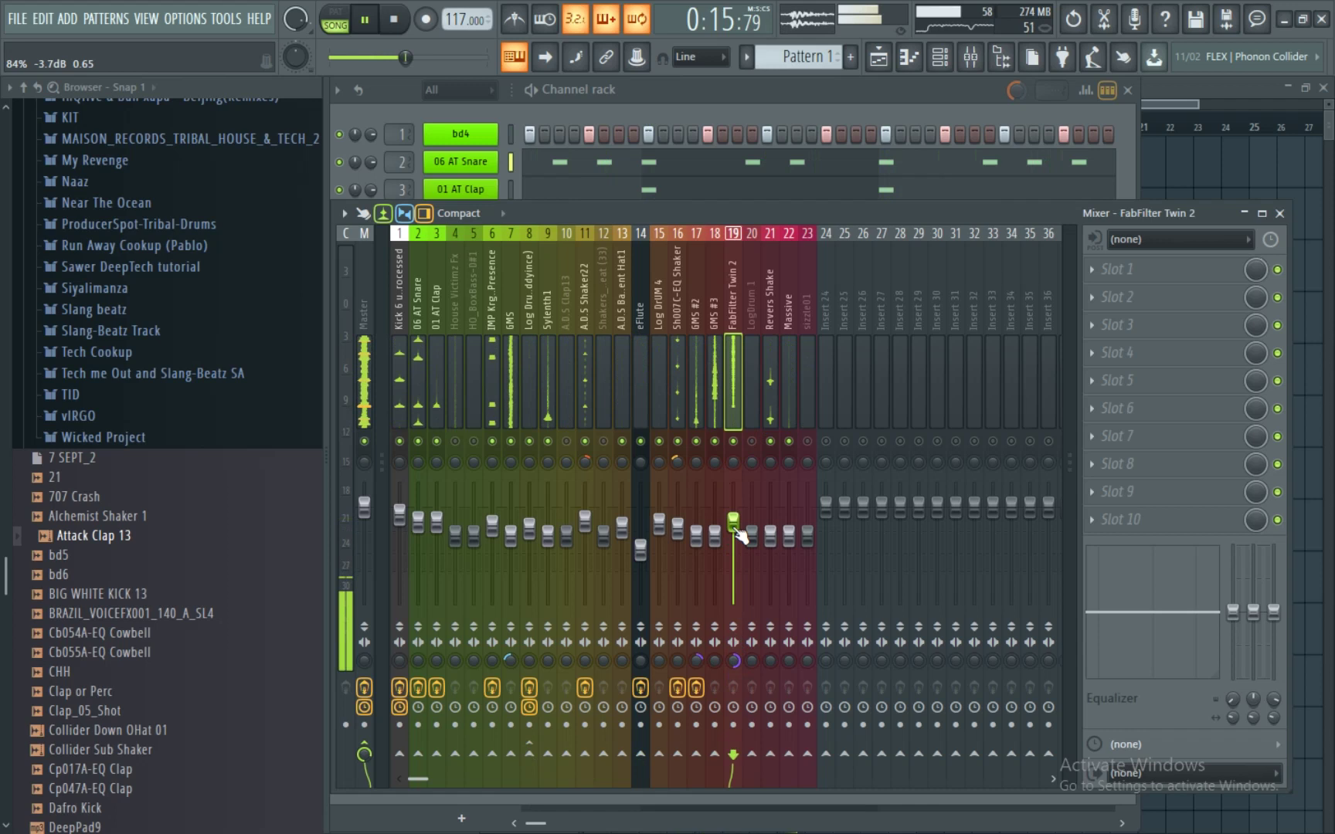
# - Insert Fruity Parametric EQ 2 on the FabFilter Twin 2 track and load its 20Hz + 18kHz cut preset
pyautogui.click(1116, 269)
pyautogui.click(1012, 811)
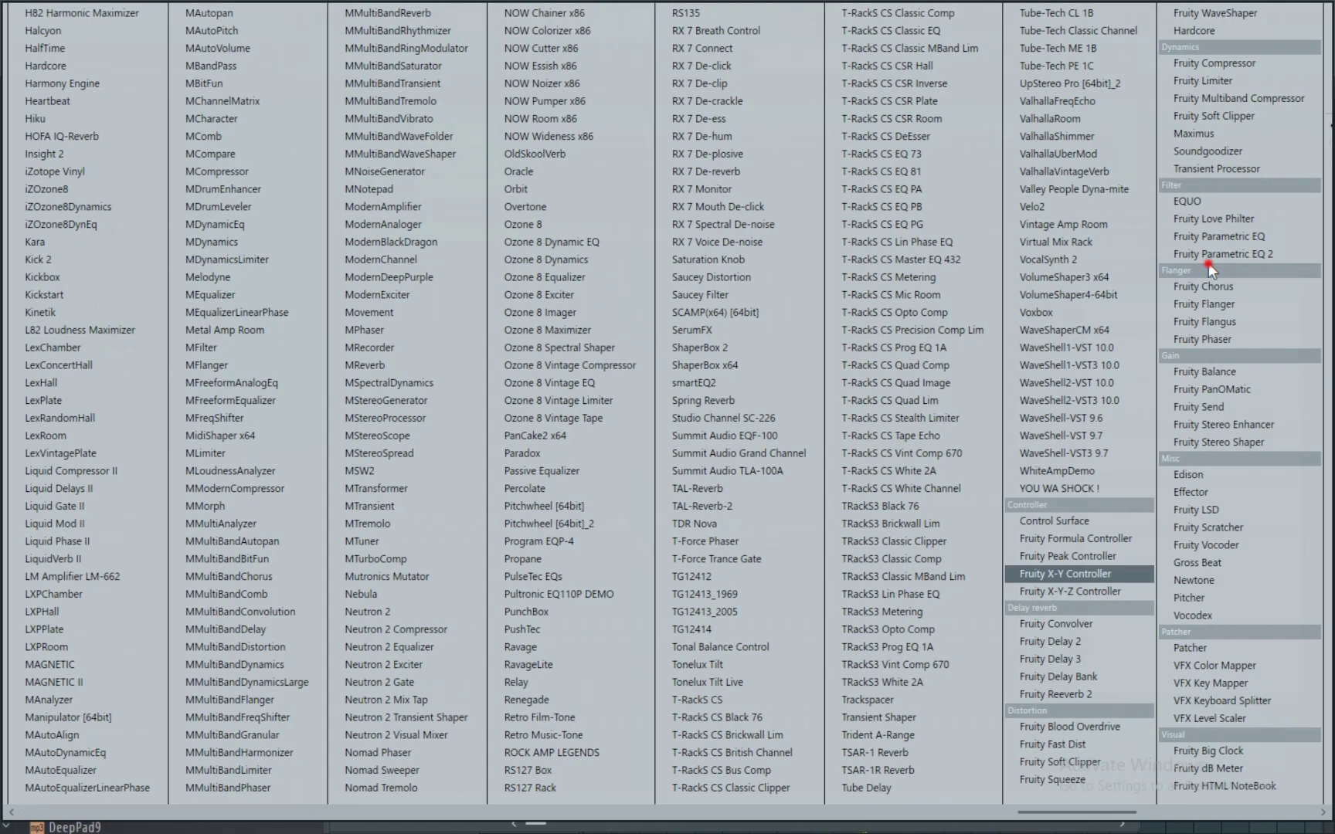
pyautogui.click(1220, 252)
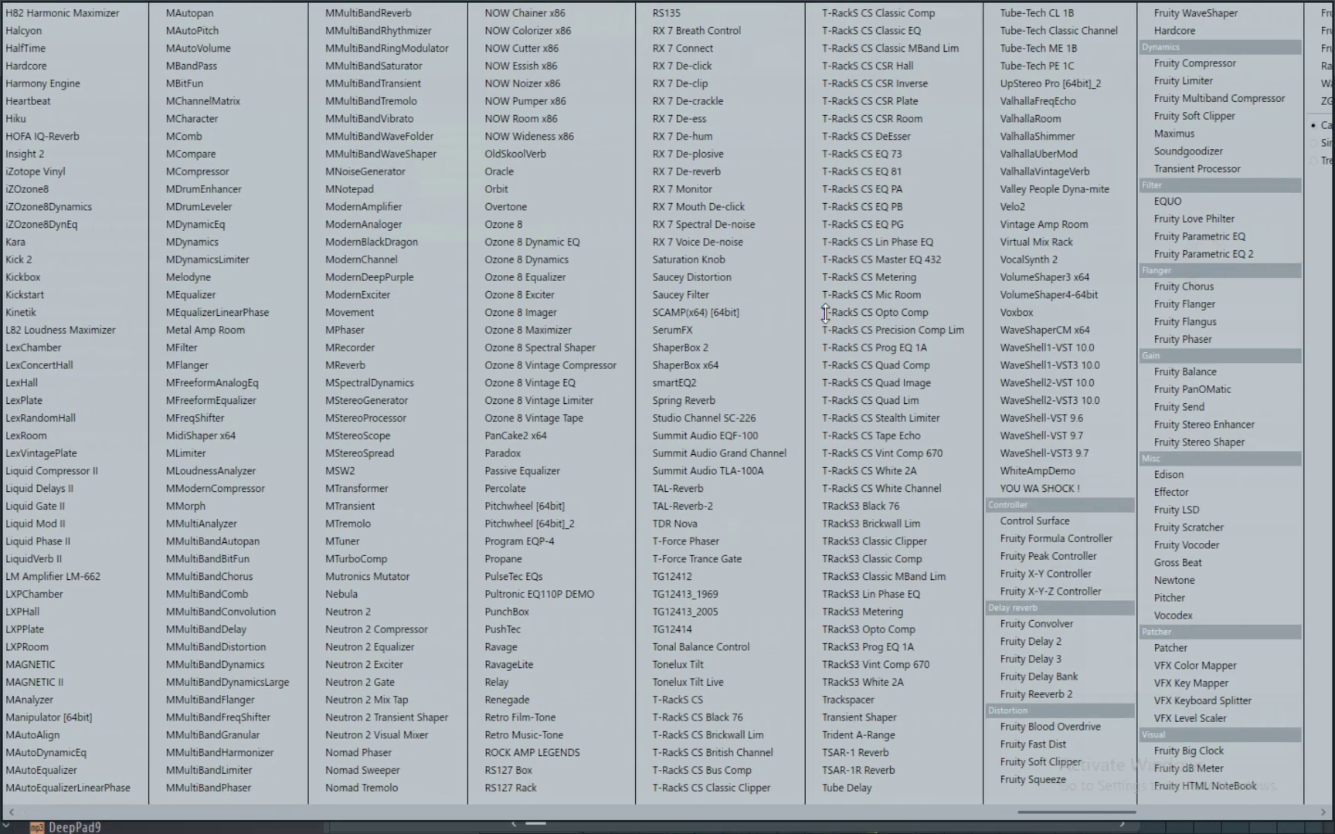
pyautogui.click(1203, 254)
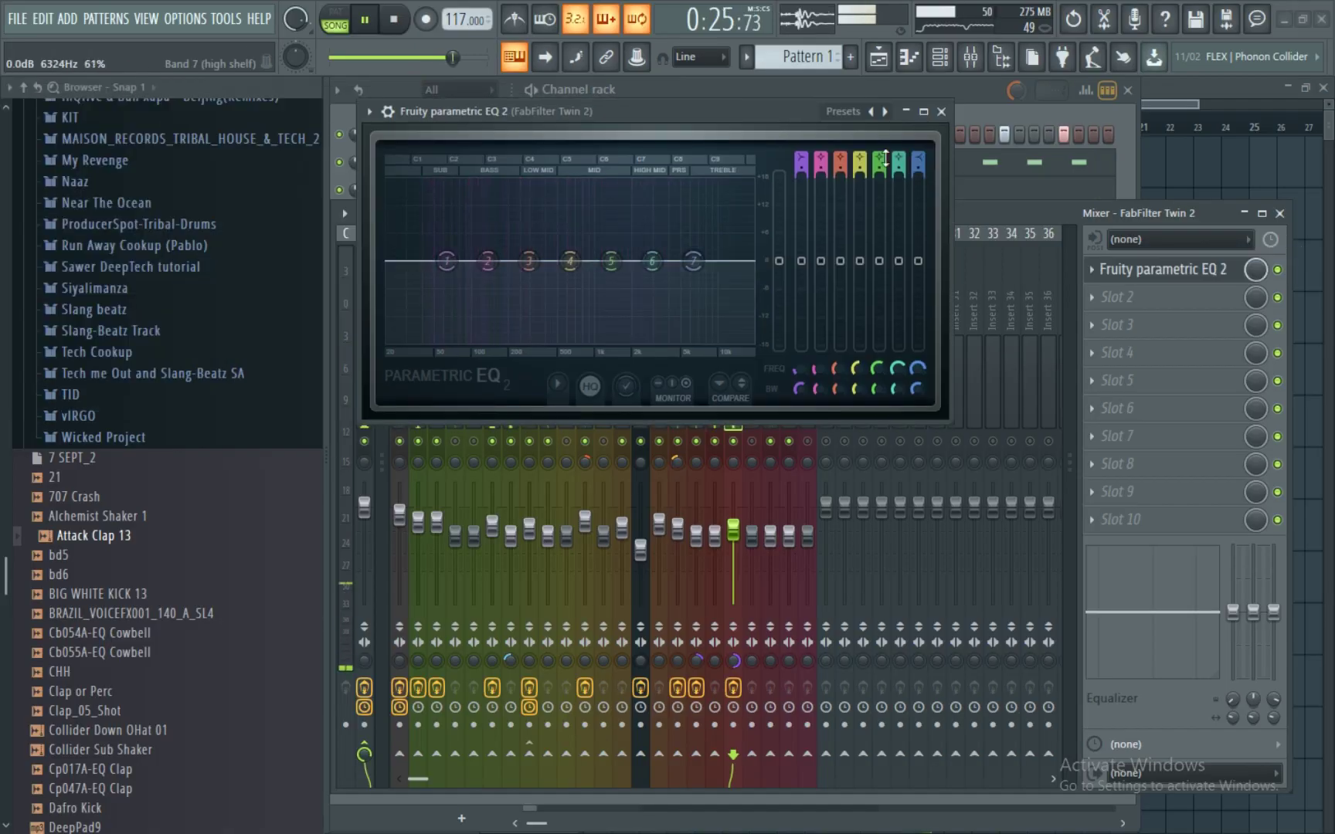
pyautogui.click(369, 111)
pyautogui.moveTo(465, 187)
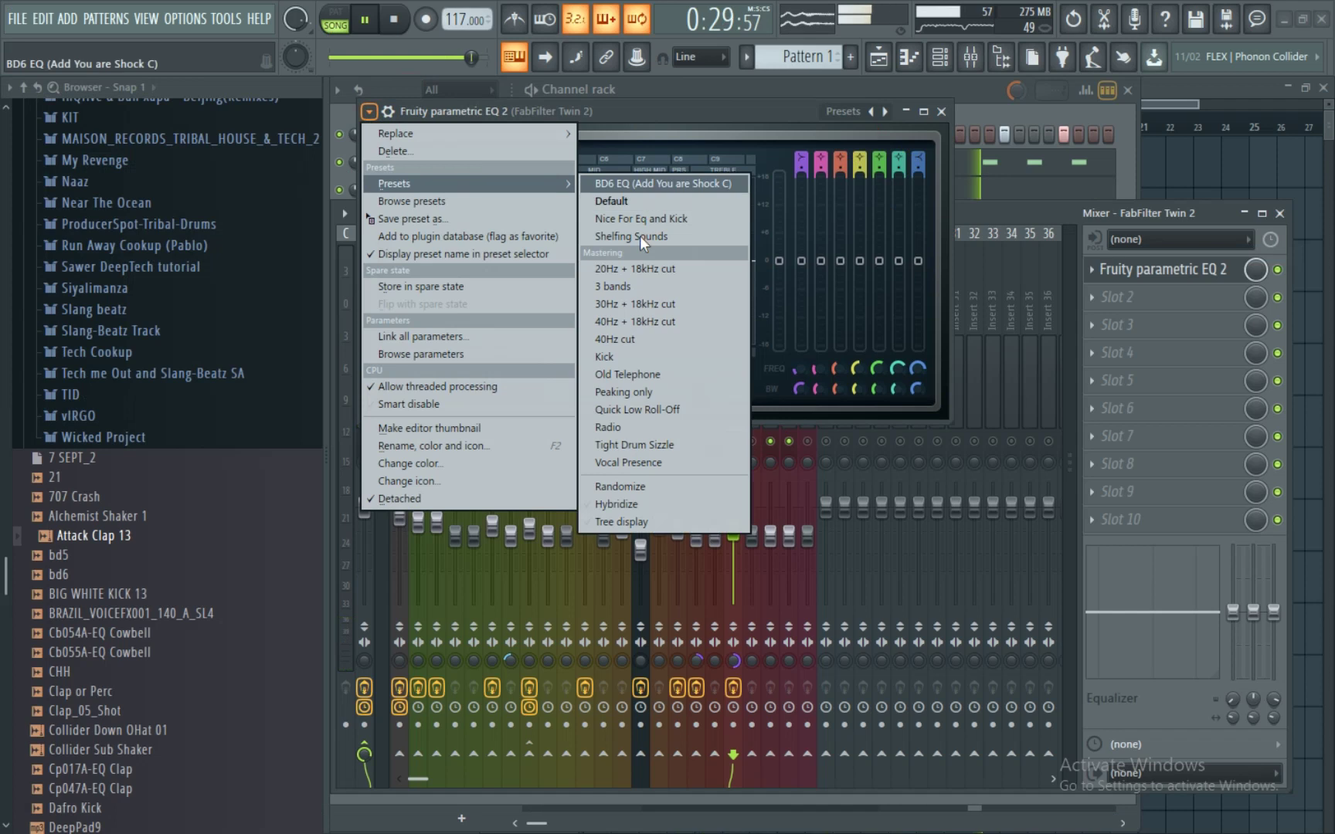
pyautogui.click(658, 270)
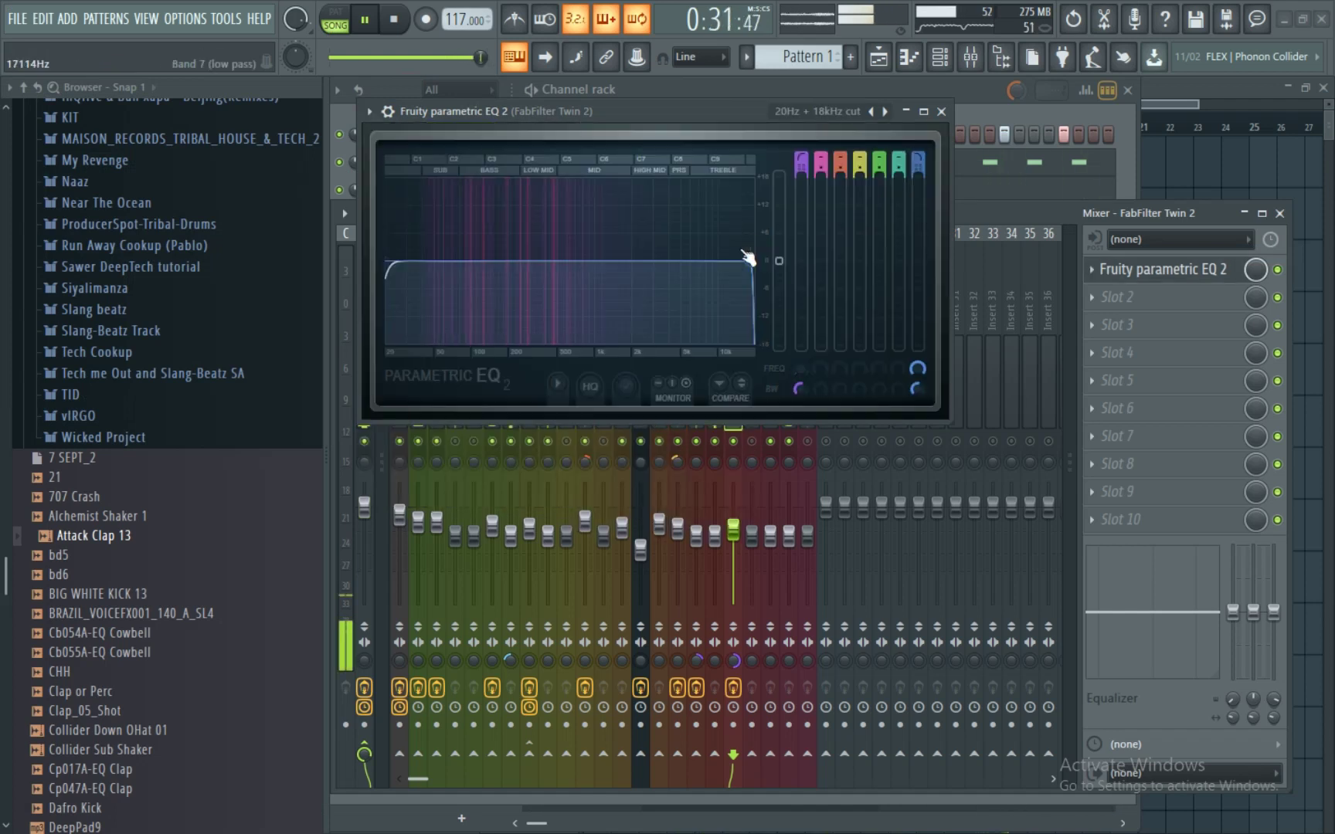
# - Narrow the EQ's passband with a higher low cut and a lower high cut, and raise the FabFilter Twin 2 level to about -4.1 dB
pyautogui.moveTo(726, 264); pyautogui.dragTo(682, 270)
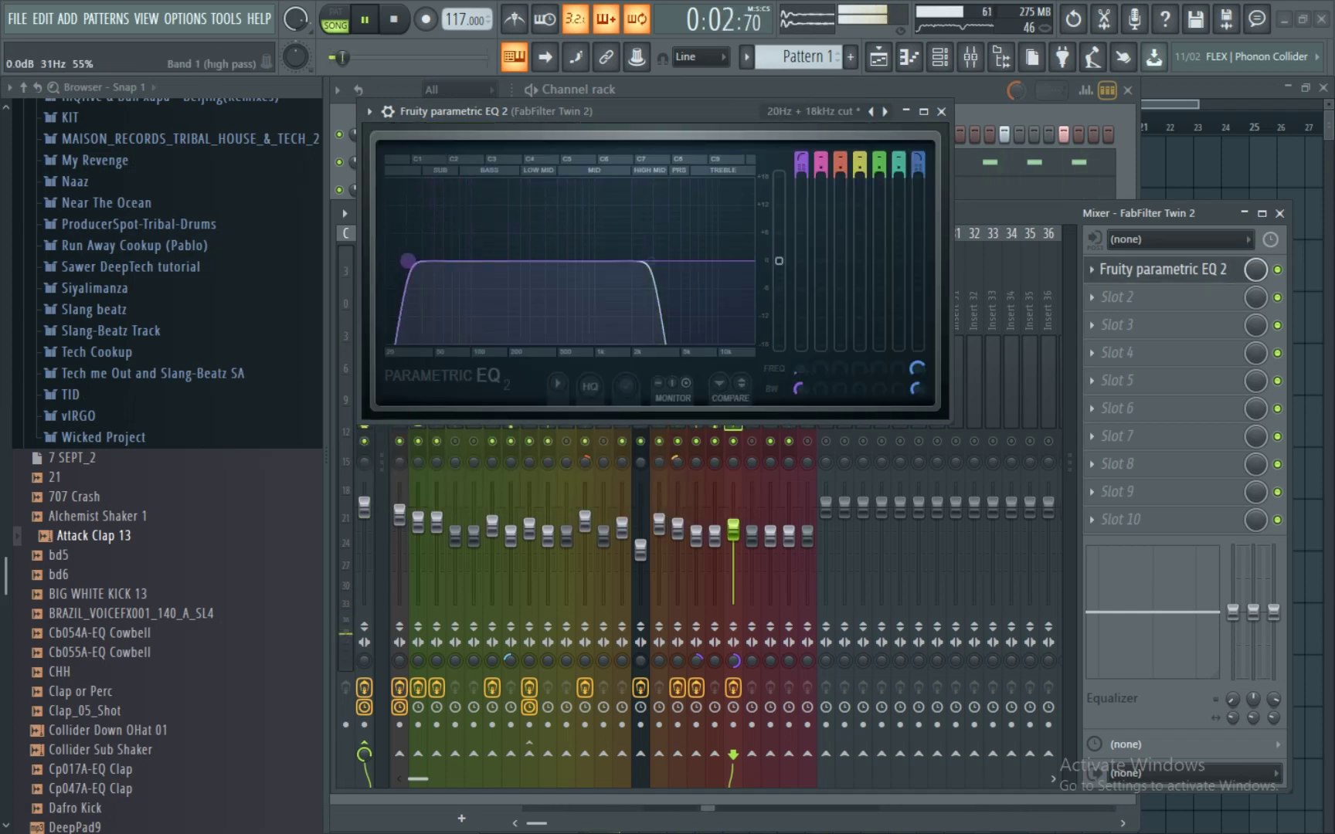
pyautogui.moveTo(639, 262); pyautogui.dragTo(647, 261)
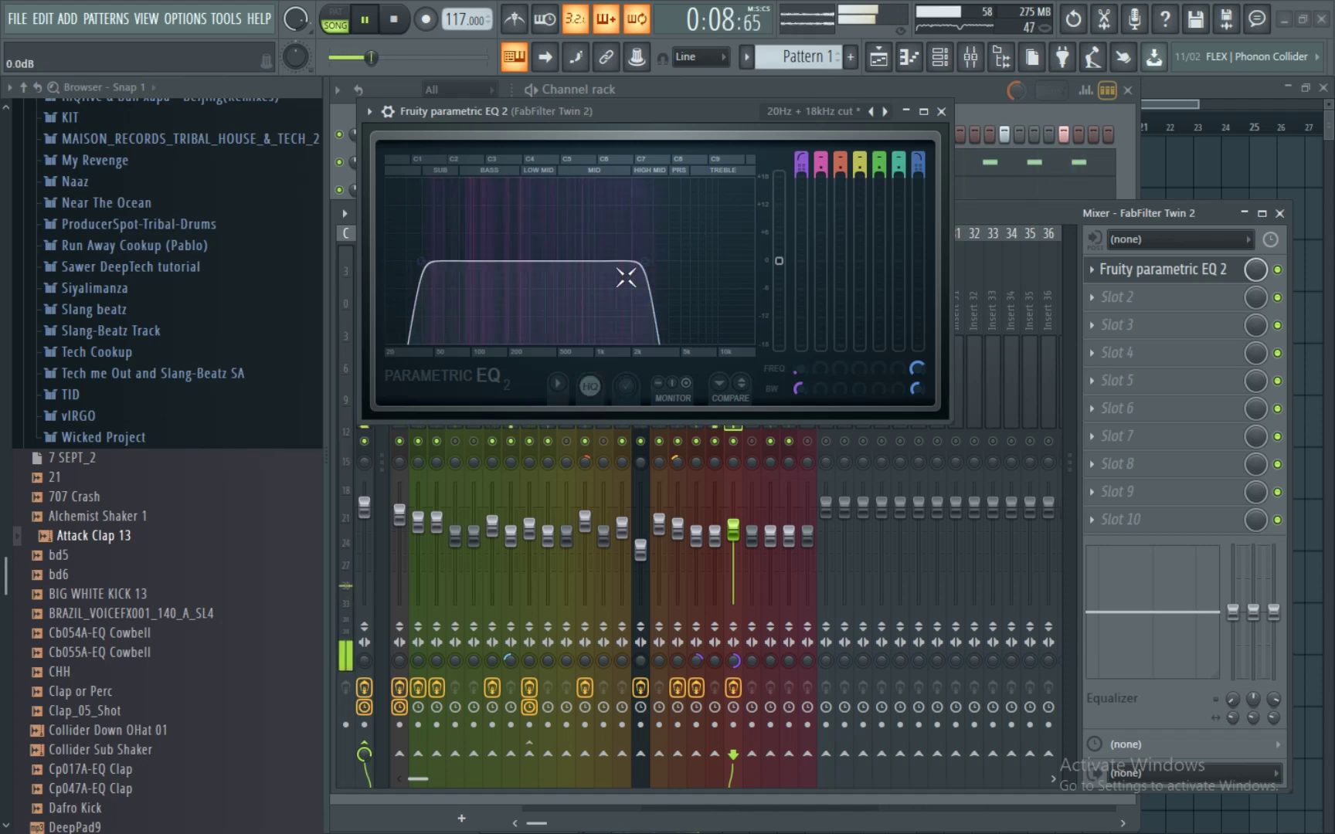
pyautogui.click(941, 111)
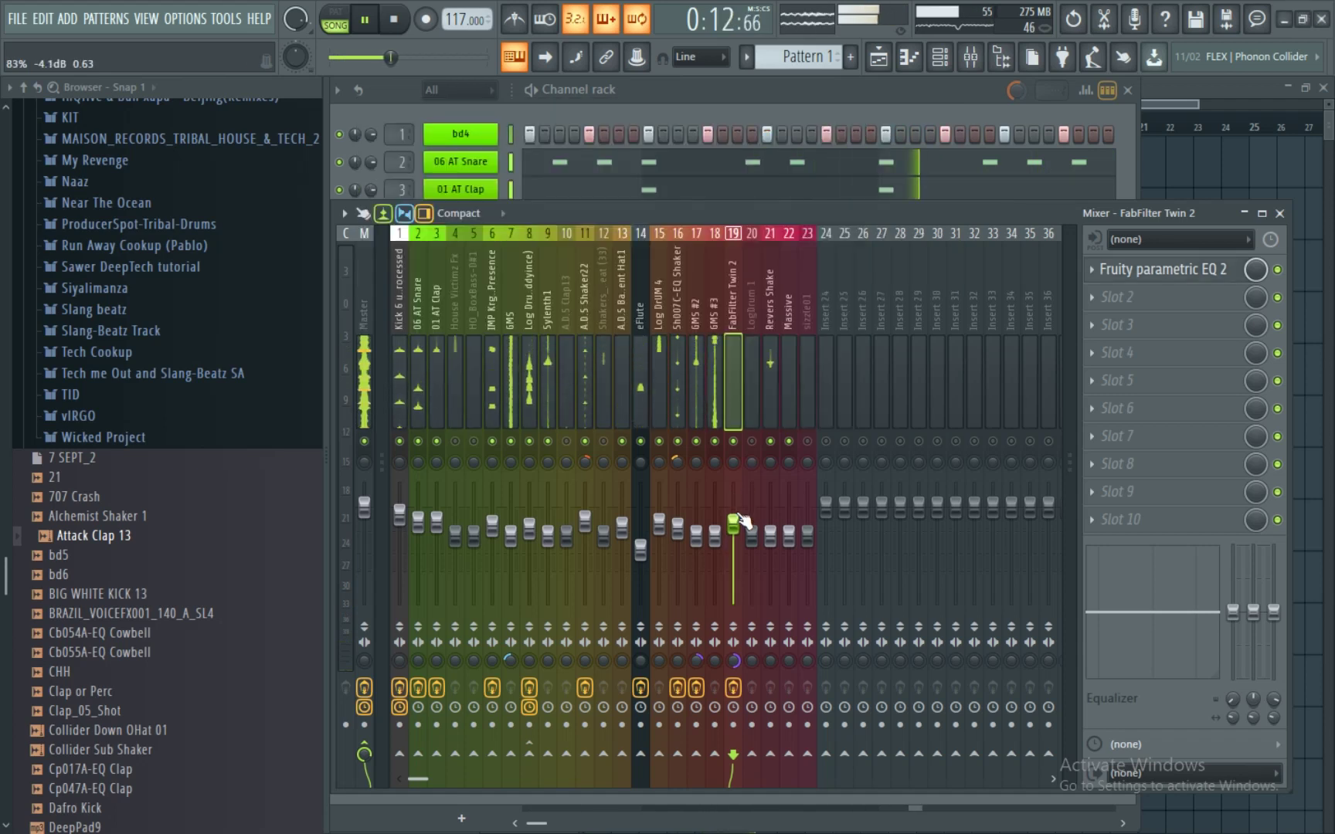
# - Enable the sizzle01 track and raise the Massive track's level
pyautogui.click(807, 441)
pyautogui.click(811, 390)
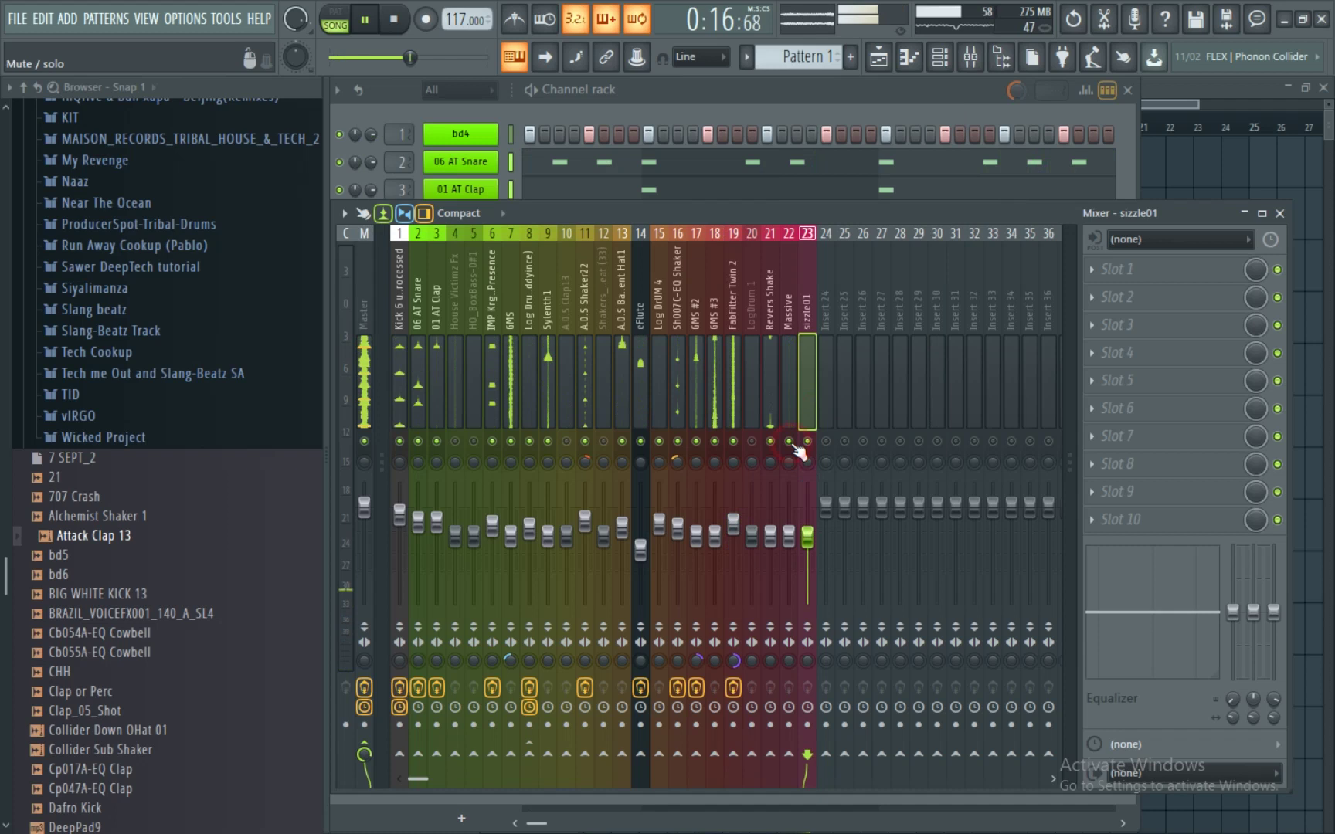
pyautogui.click(789, 406)
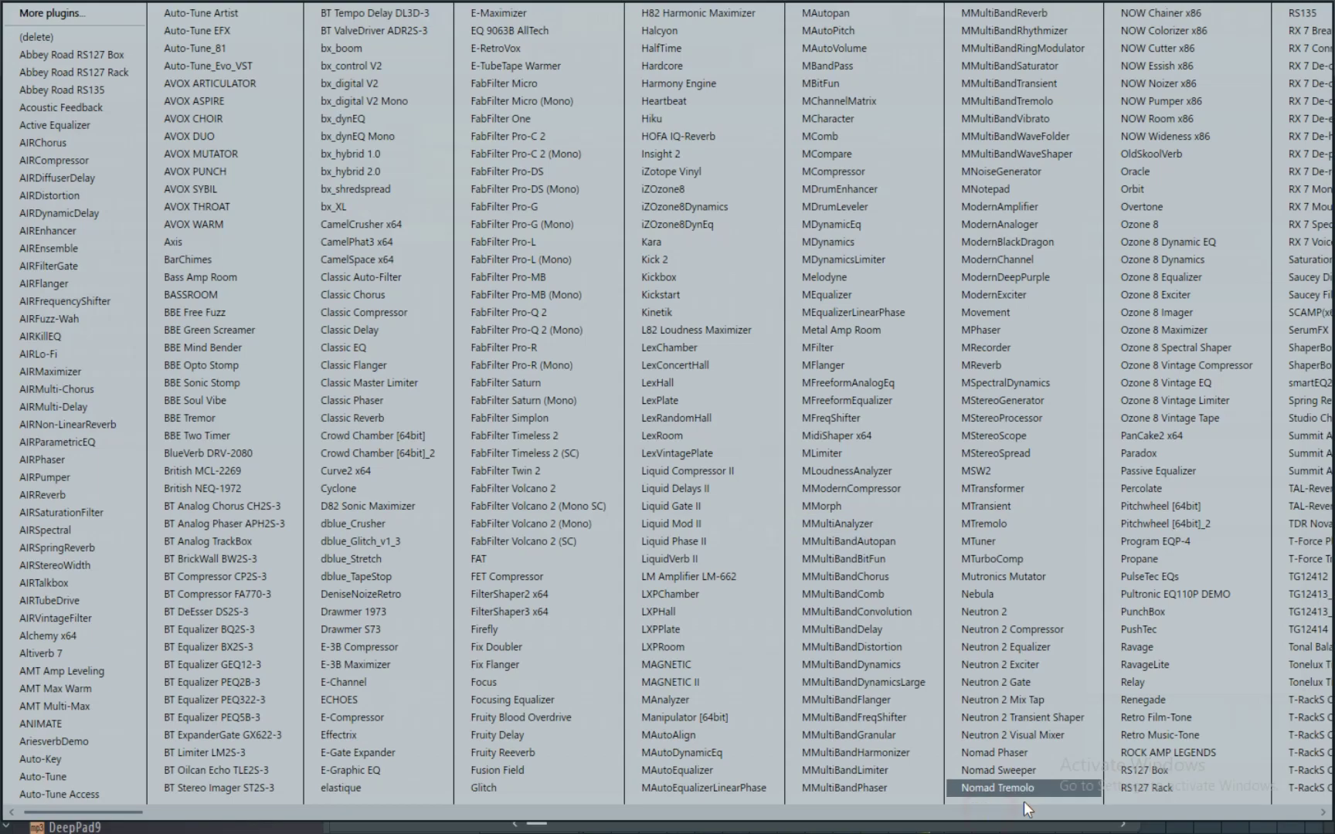
# - Insert Fruity Parametric EQ 2 on the Massive track and cut its low frequencies with band 1 using a Steep 6 slope
pyautogui.click(1062, 810)
pyautogui.click(1063, 811)
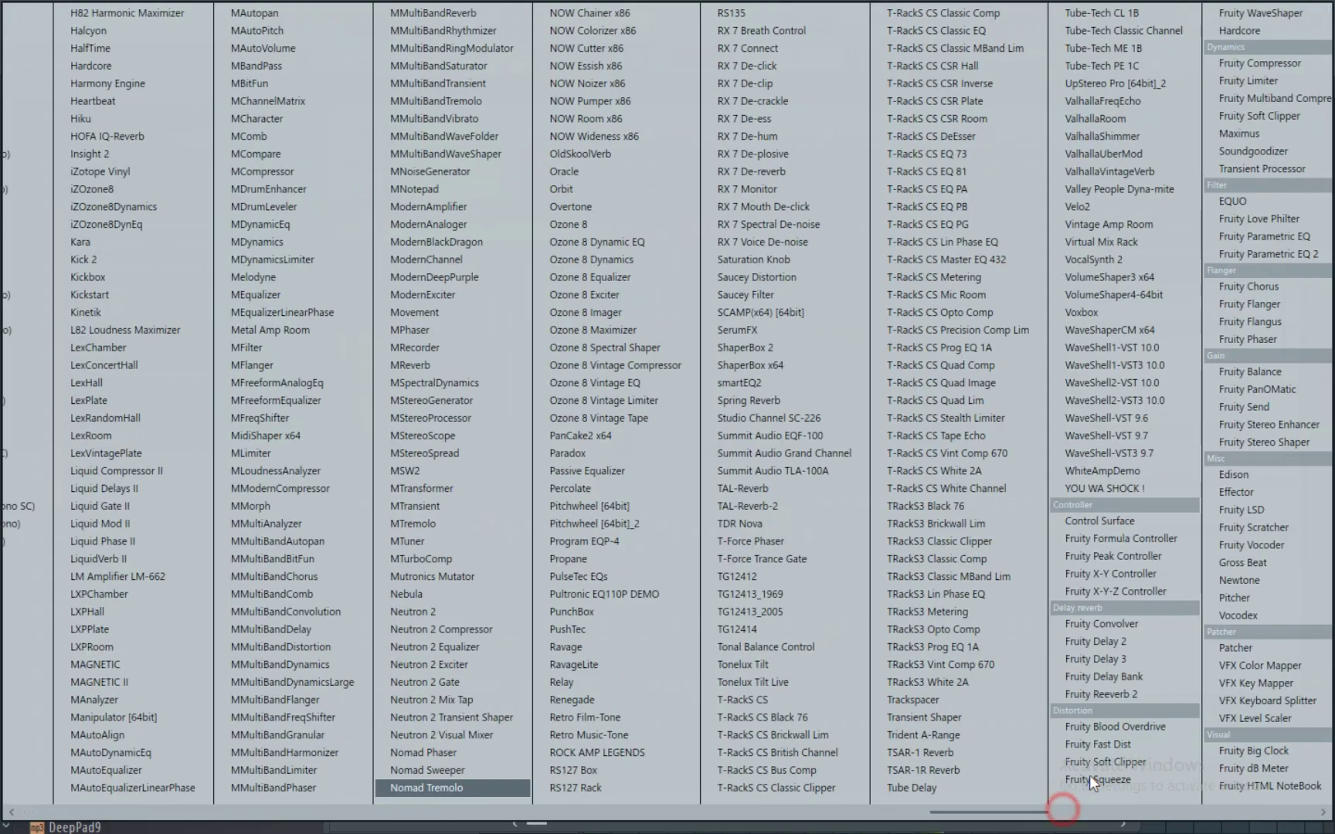
pyautogui.click(1252, 259)
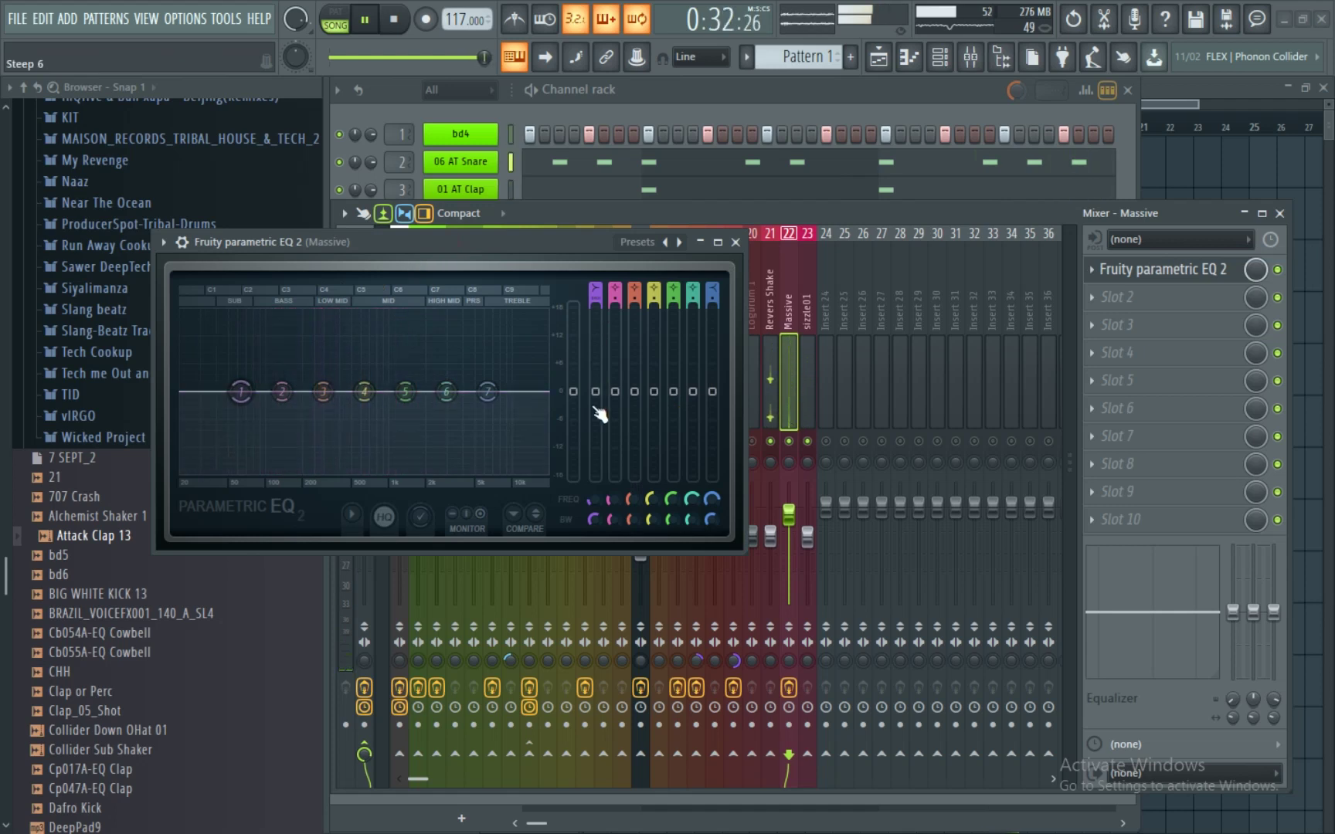
pyautogui.moveTo(595, 390); pyautogui.dragTo(604, 485)
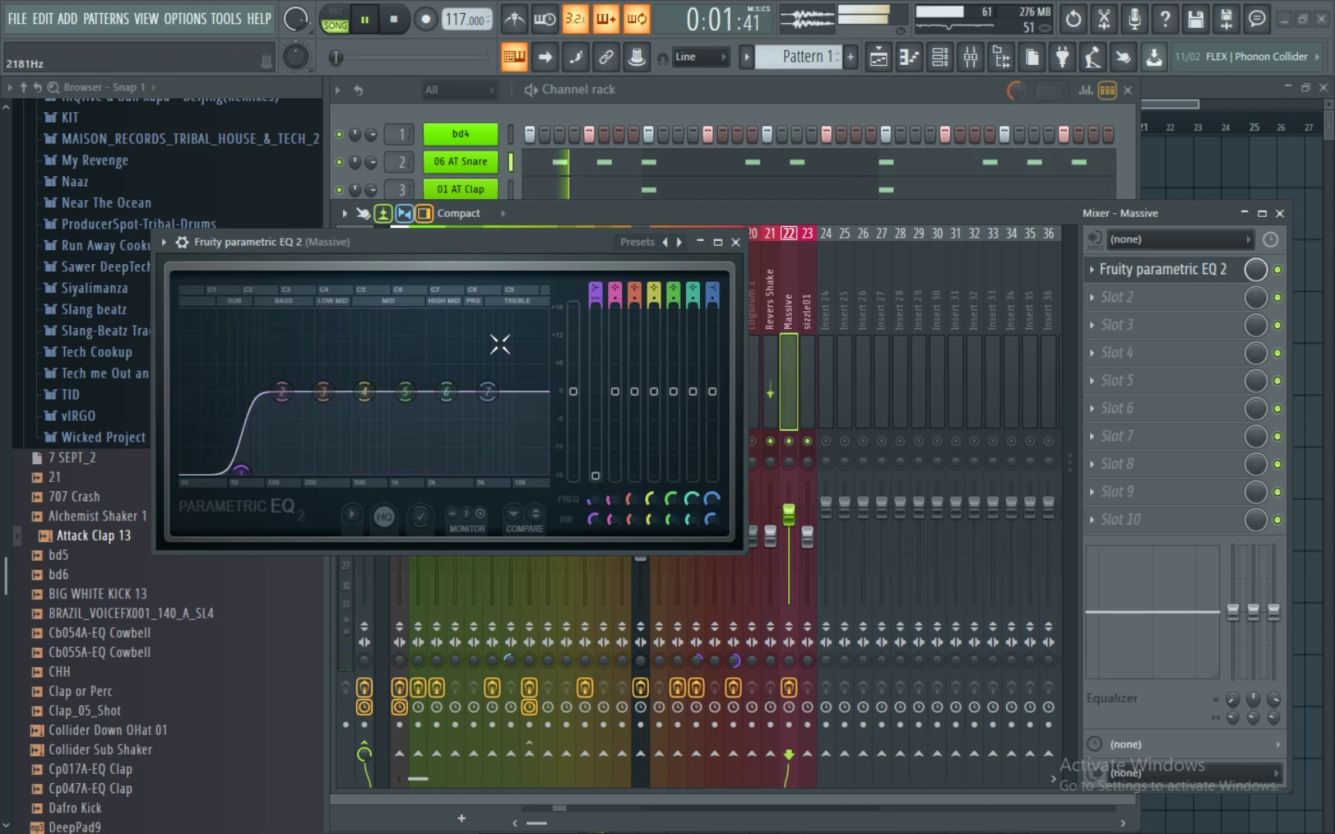
pyautogui.moveTo(672, 245); pyautogui.dragTo(827, 255)
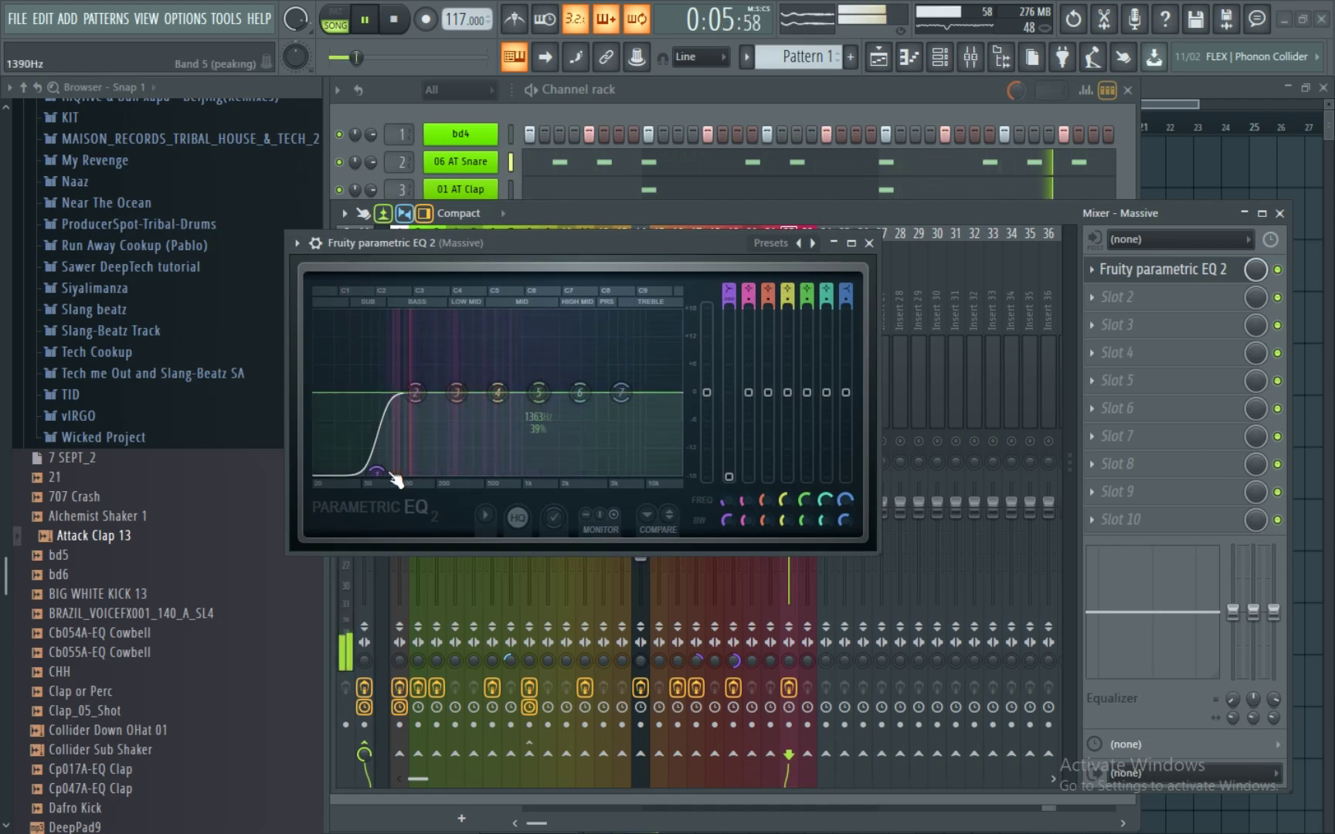
pyautogui.moveTo(378, 473); pyautogui.dragTo(382, 472)
pyautogui.click(867, 243)
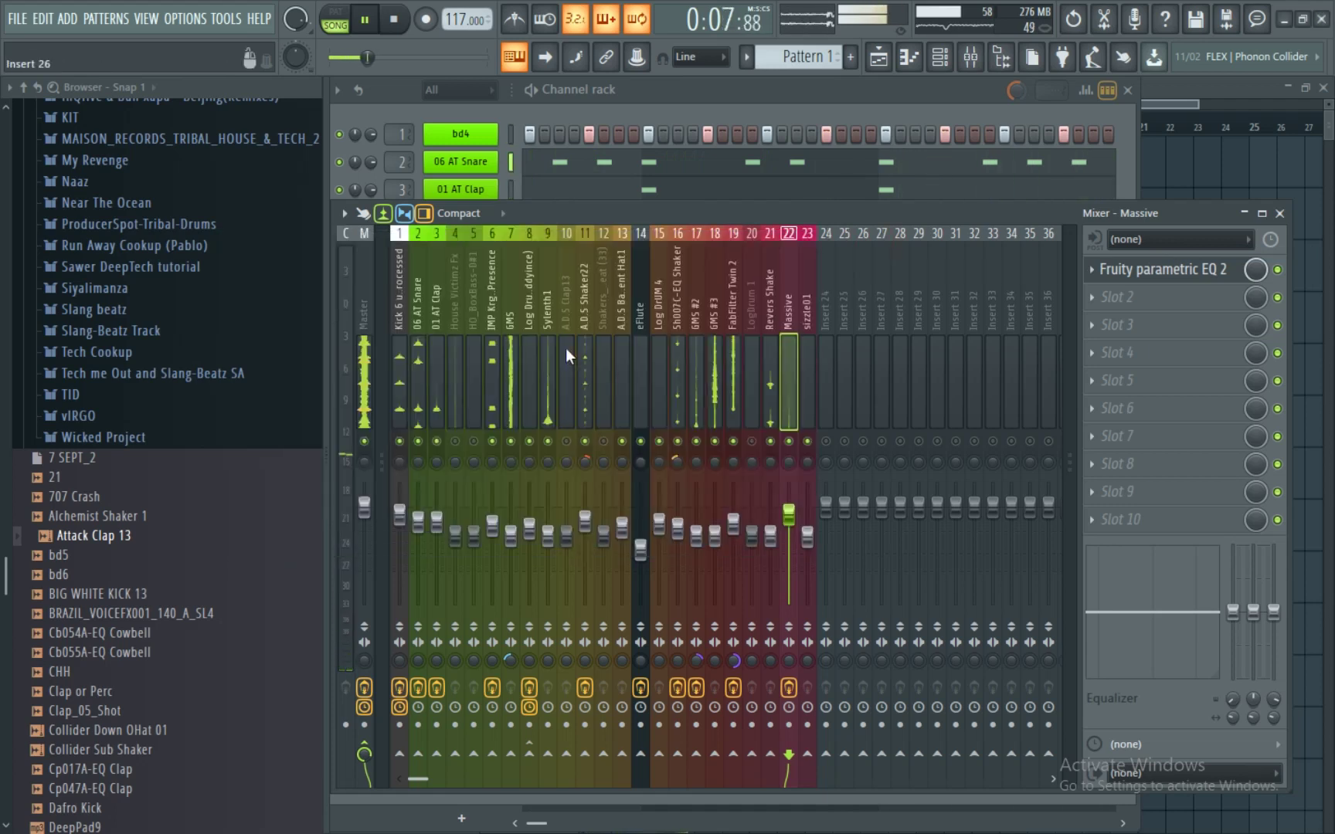
# - Bring in the House Victimz Fx track at a lower level with adjusted stereo separation, and enable and raise the A.D.S Clap13 track
pyautogui.click(457, 410)
pyautogui.moveTo(450, 658); pyautogui.dragTo(450, 649)
pyautogui.moveTo(455, 535); pyautogui.dragTo(453, 545)
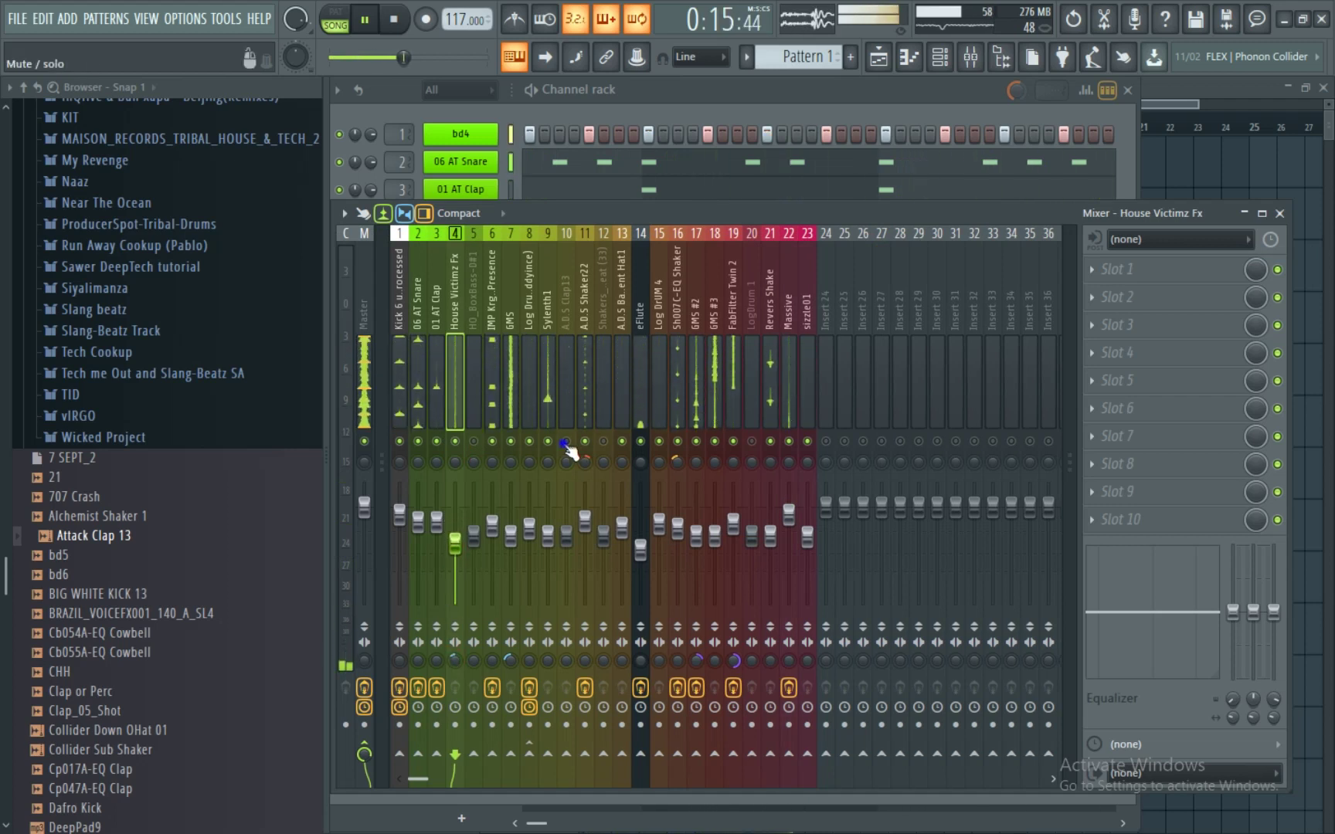
pyautogui.click(566, 535)
pyautogui.moveTo(567, 536); pyautogui.dragTo(568, 462)
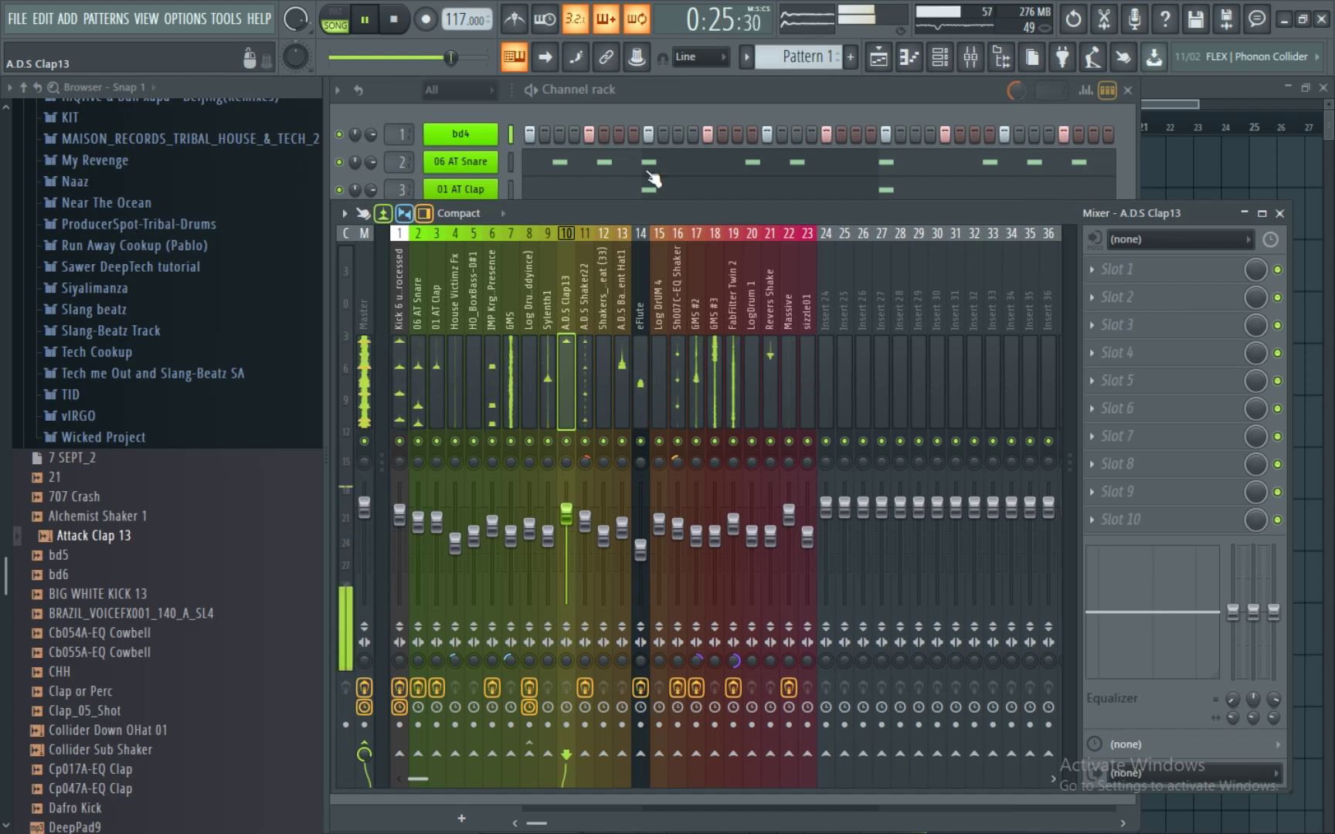
pyautogui.click(708, 104)
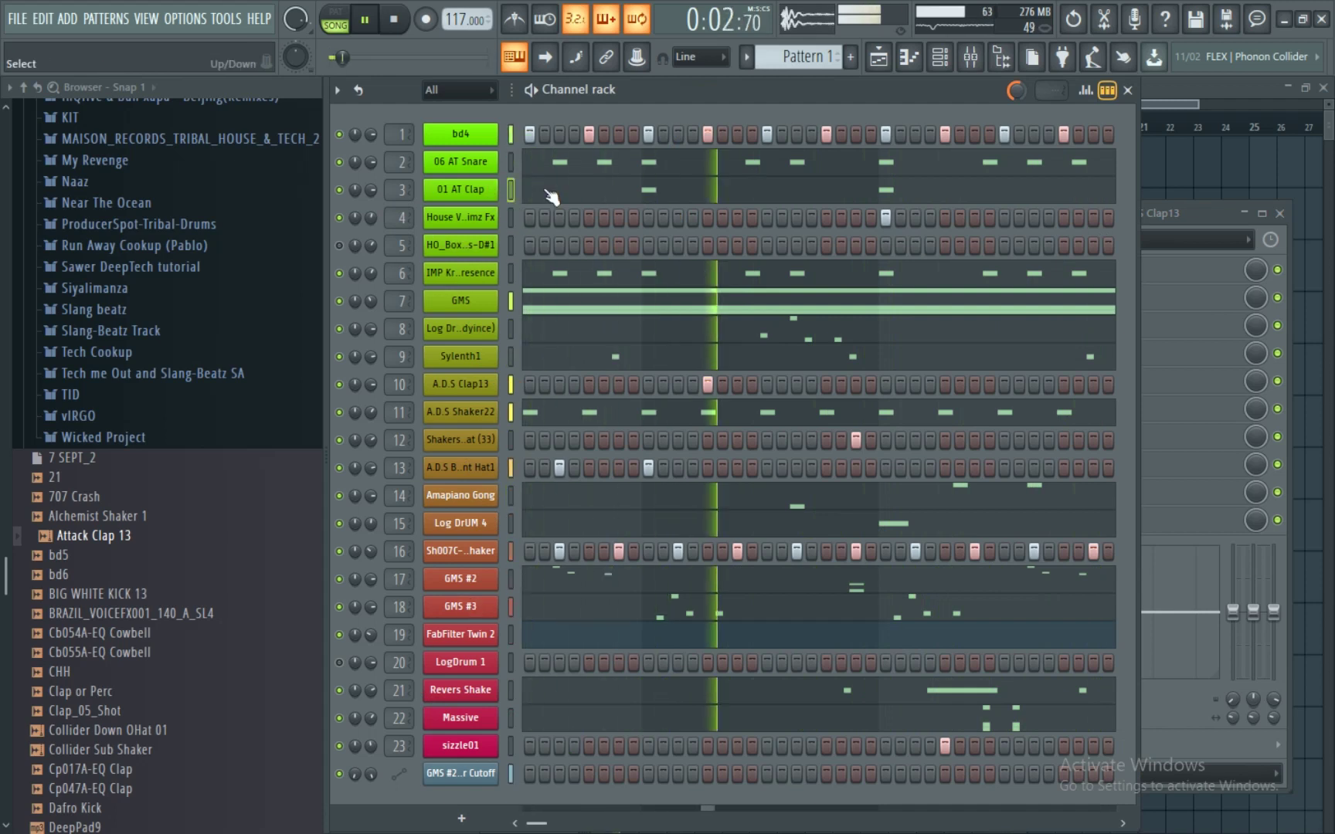
pyautogui.press('F7')
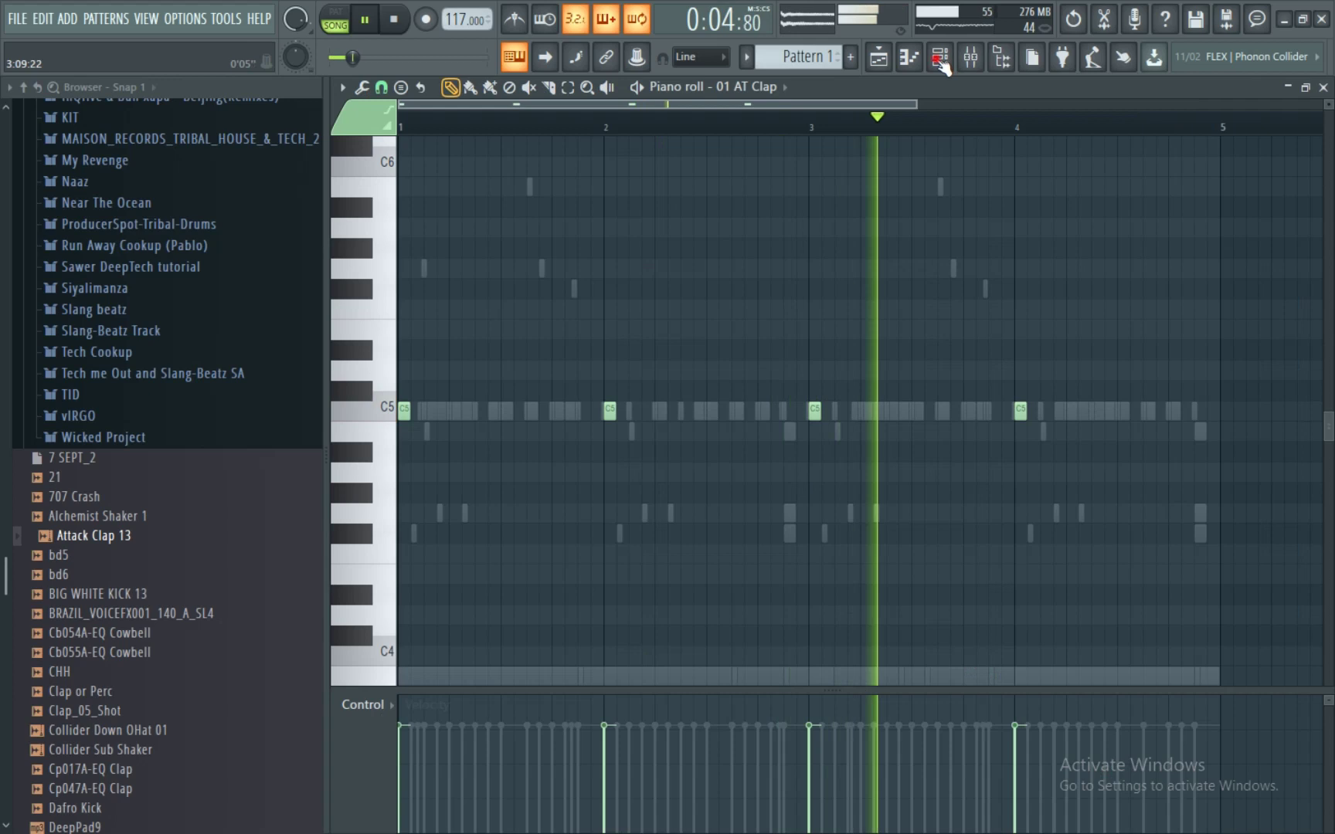
pyautogui.click(942, 62)
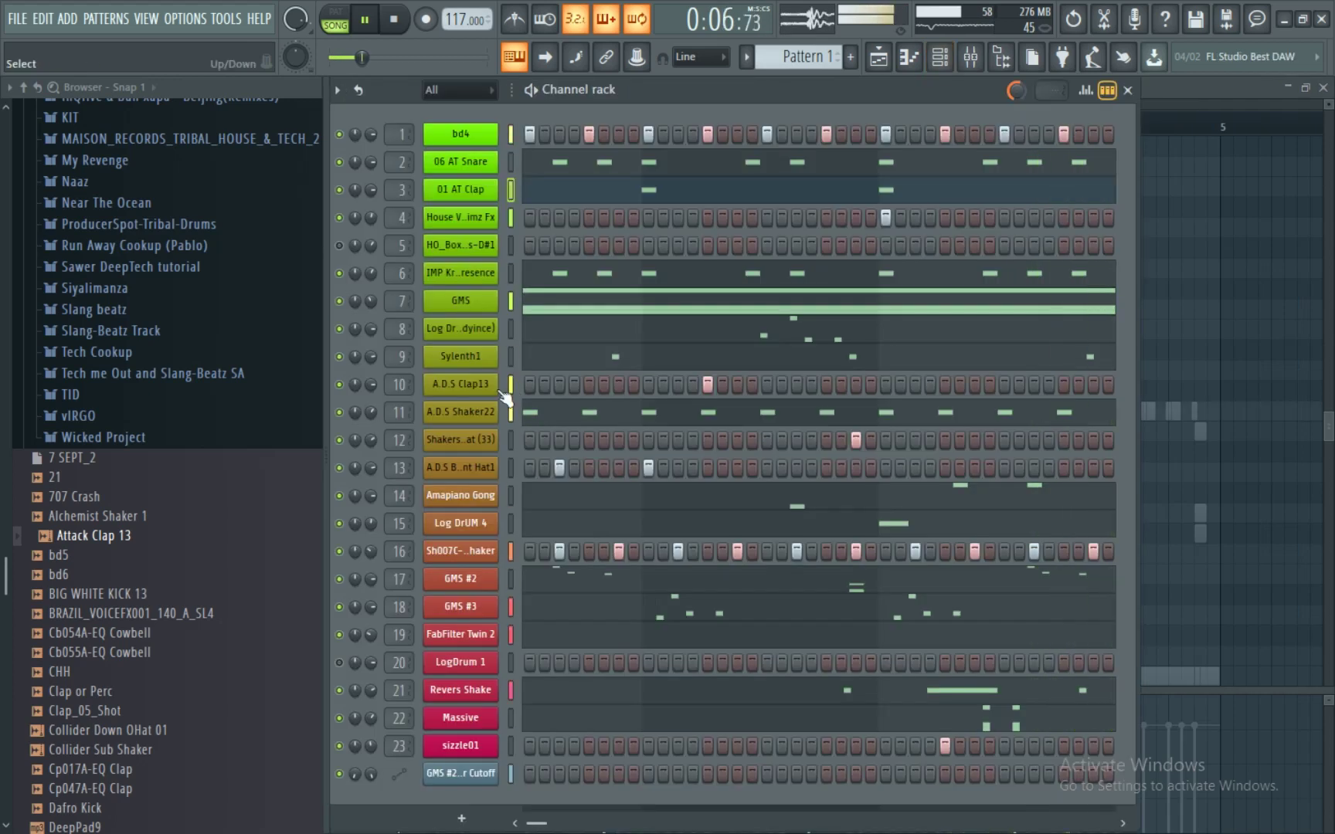
# - In the A.D.S Clap13 piano roll, rework the pattern into one C5 note on the second beat of each of the four bars
pyautogui.rightClick(496, 377)
pyautogui.click(541, 380)
pyautogui.moveTo(766, 349); pyautogui.dragTo(386, 521)
pyautogui.moveTo(453, 411)
pyautogui.mouseDown()
pyautogui.moveTo(858, 405)
pyautogui.moveTo(853, 394)
pyautogui.mouseUp()
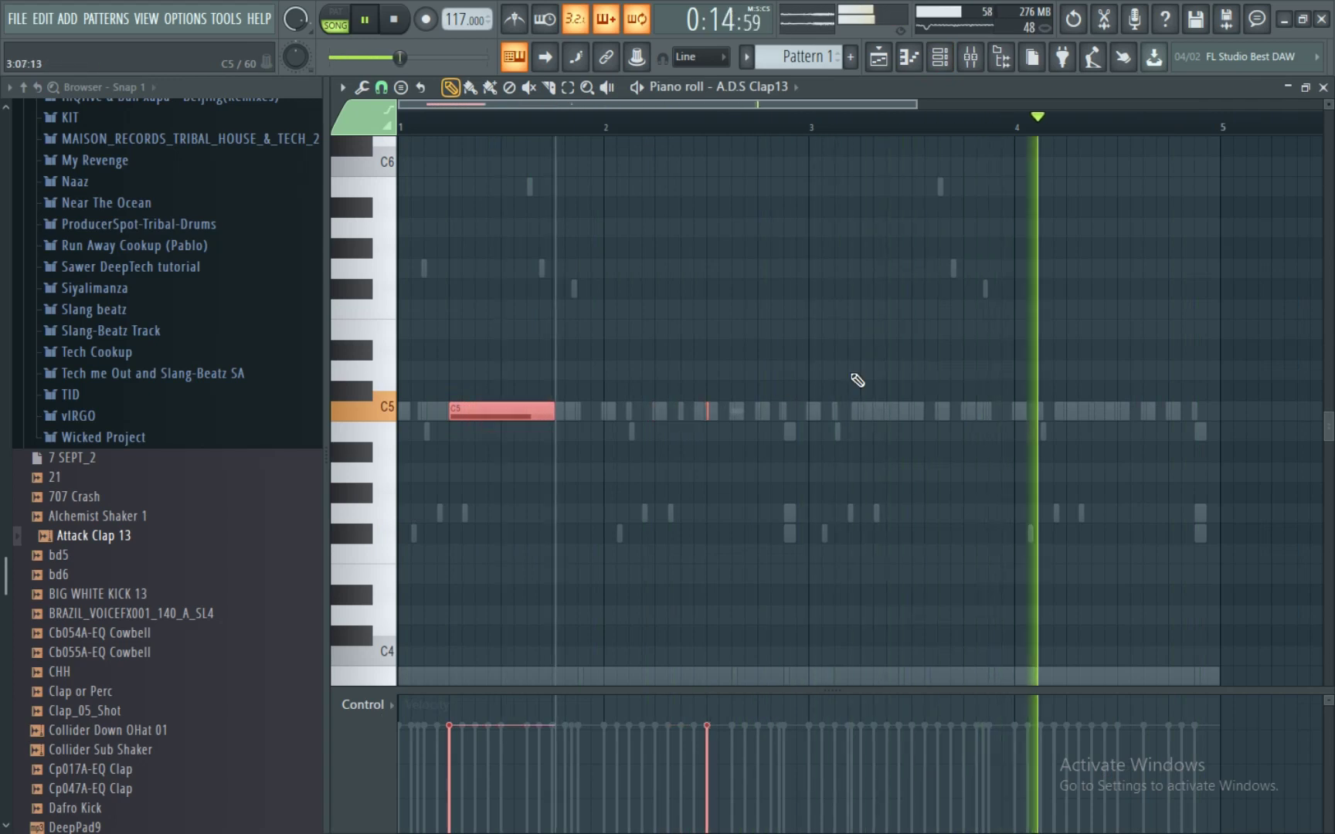
pyautogui.hotkey('ctrl', 'z')
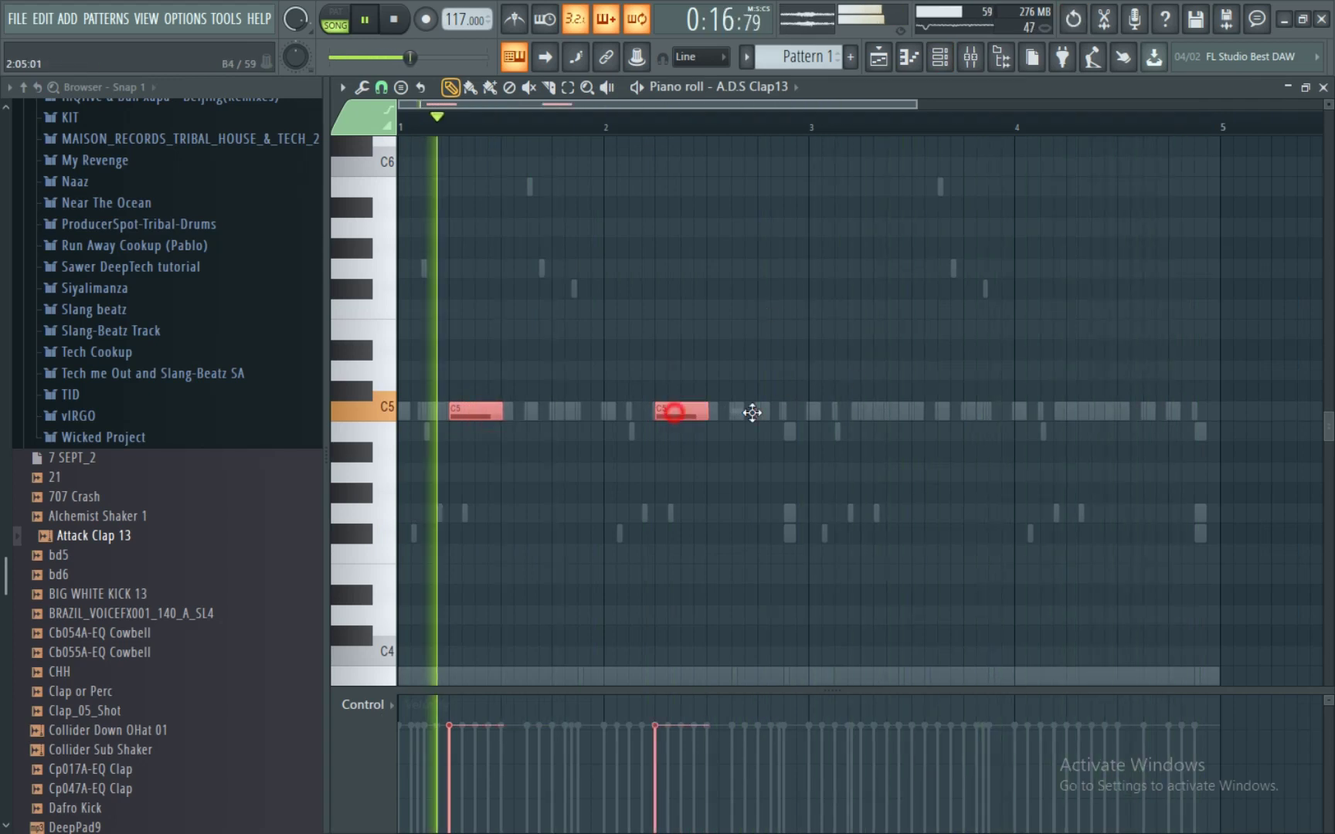
pyautogui.hotkey('ctrl', 'b')
pyautogui.moveTo(1088, 426); pyautogui.dragTo(1081, 425)
pyautogui.hotkey('ctrl', 'd')
# - Insert Fruity Parametric EQ 2 on the A.D.S Clap13 track, cut its low frequencies with band 1 and lower the track's level
pyautogui.click(970, 66)
pyautogui.click(970, 64)
pyautogui.click(1089, 272)
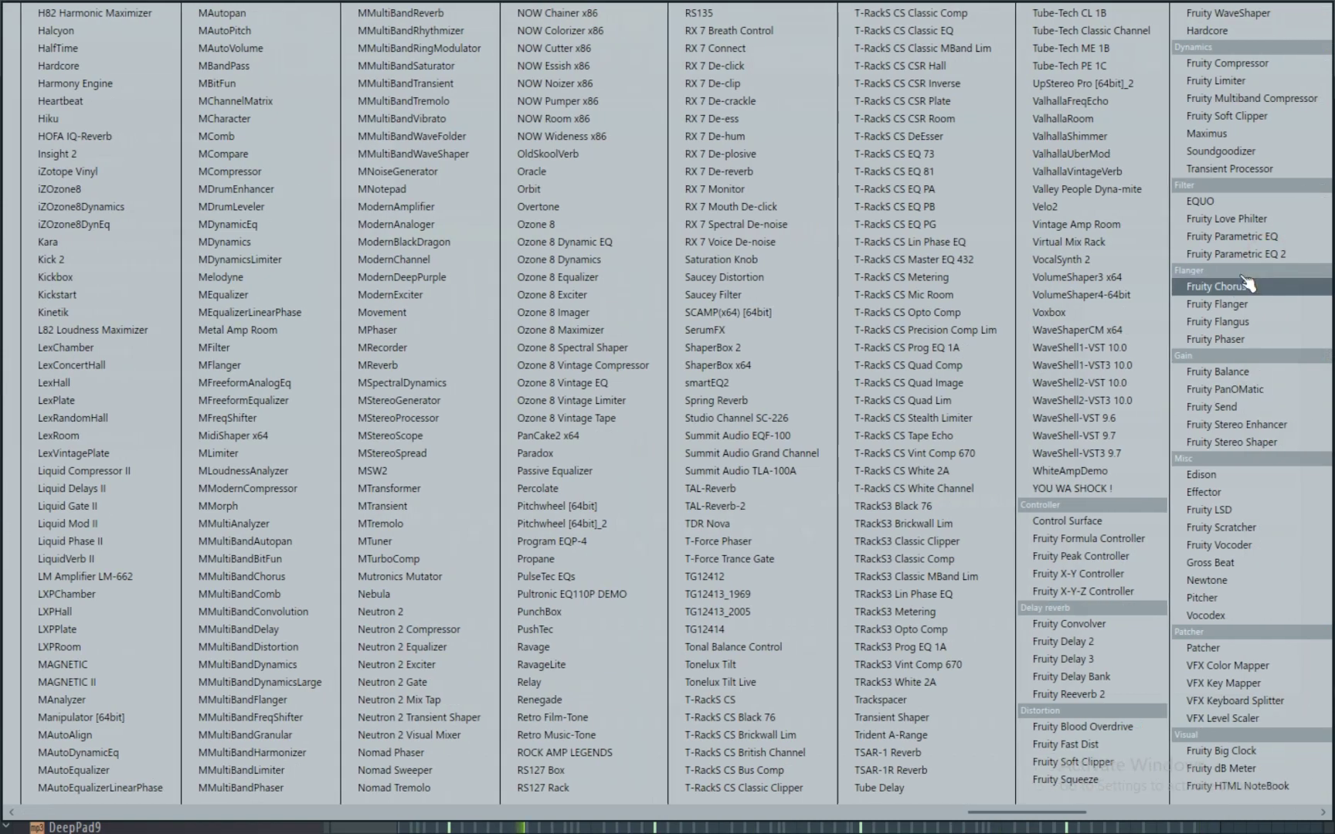
pyautogui.click(1239, 284)
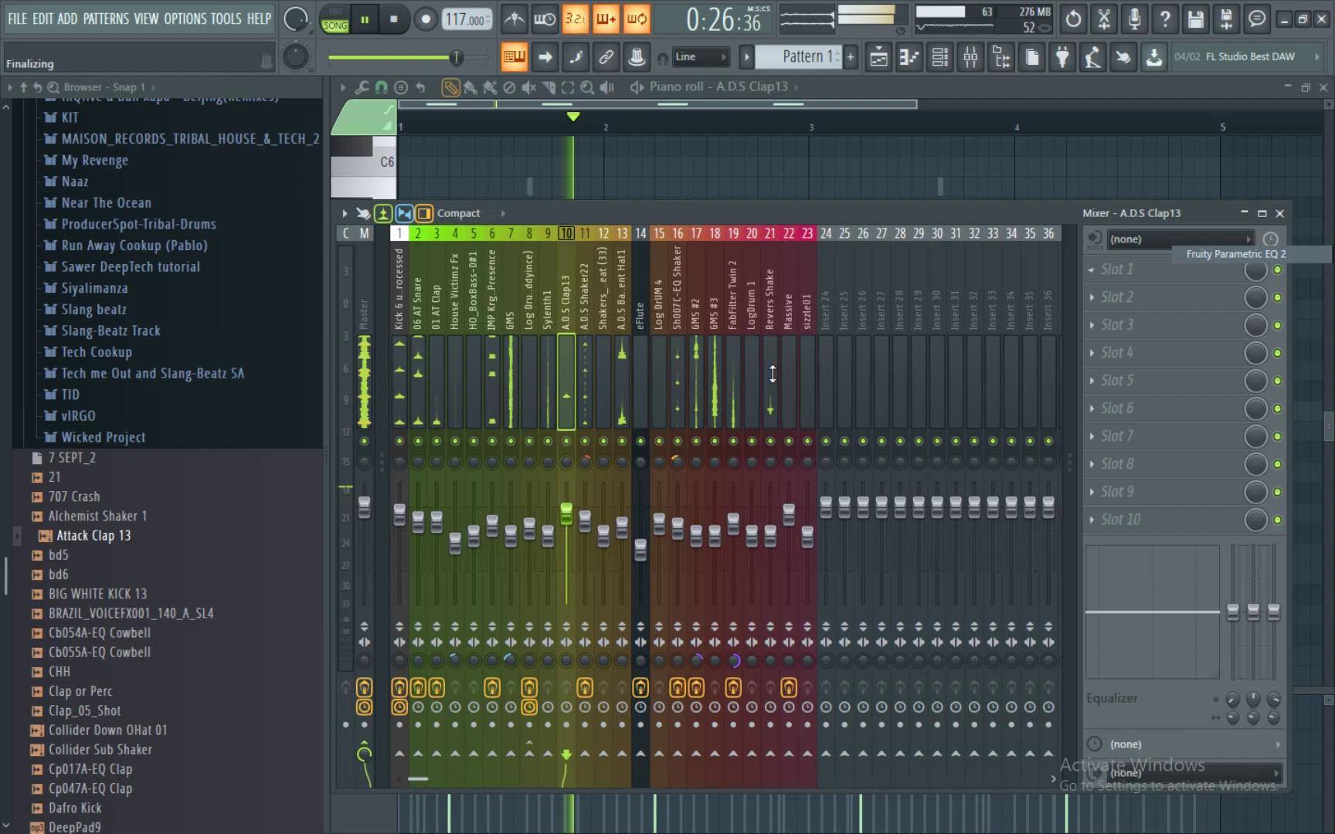
pyautogui.moveTo(624, 252); pyautogui.dragTo(746, 254)
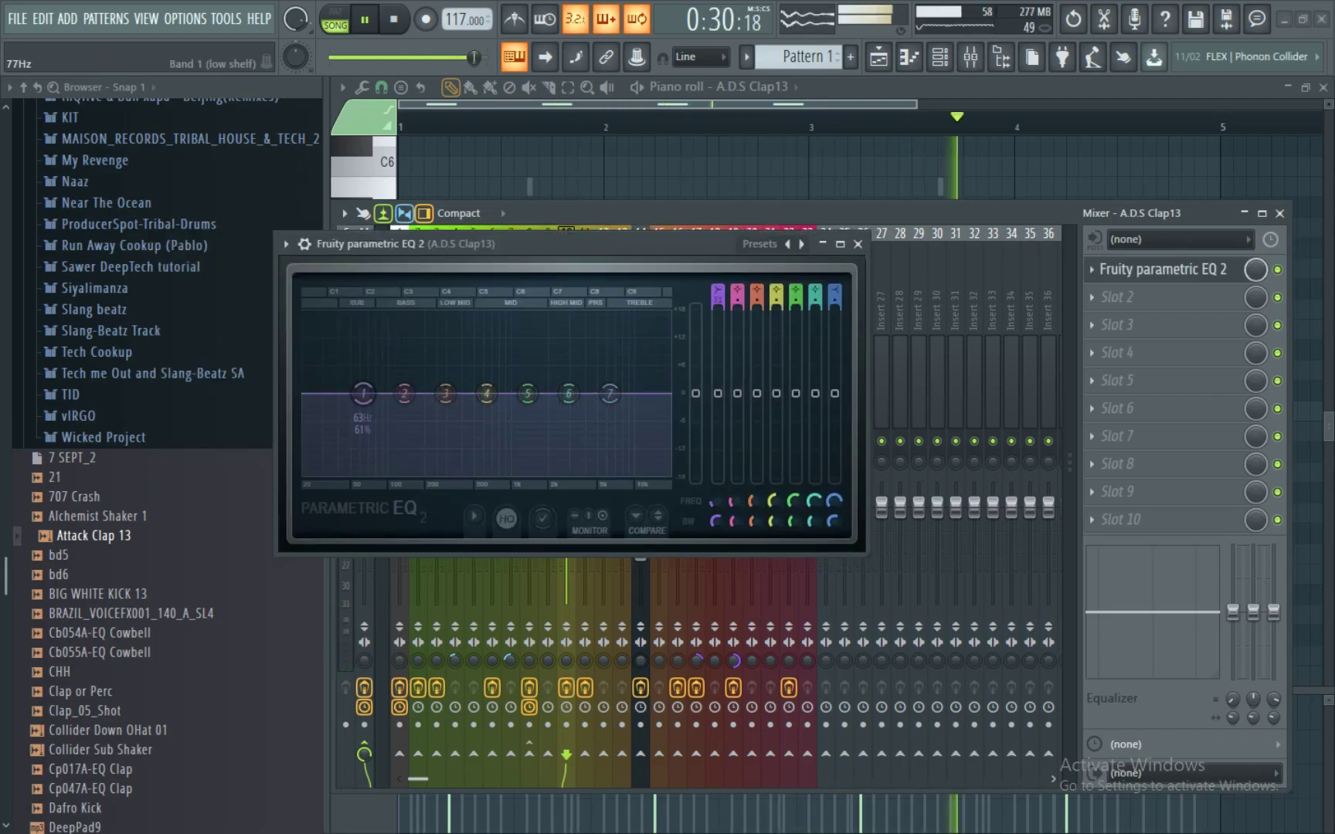
pyautogui.moveTo(498, 447)
pyautogui.mouseDown()
pyautogui.moveTo(518, 447)
pyautogui.moveTo(486, 457)
pyautogui.mouseUp()
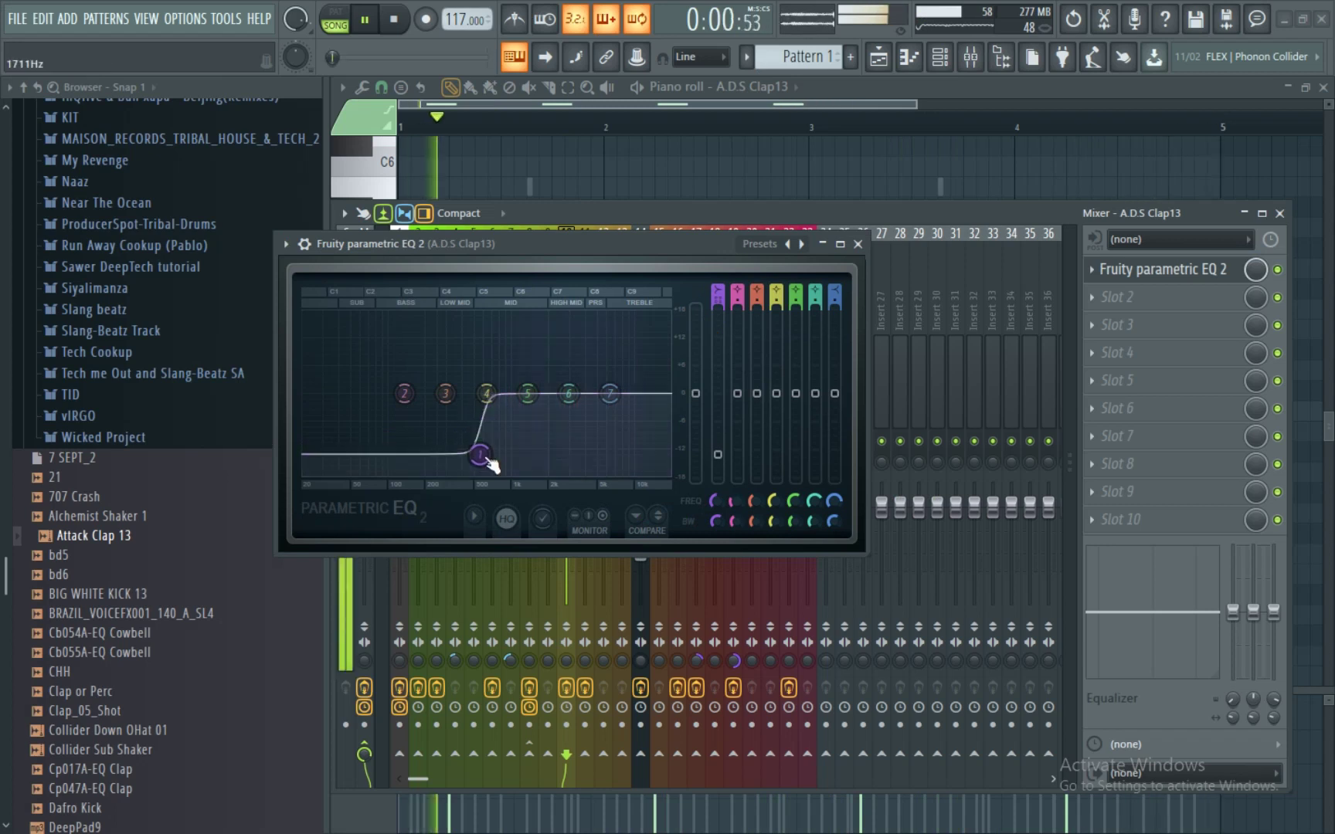
pyautogui.click(857, 244)
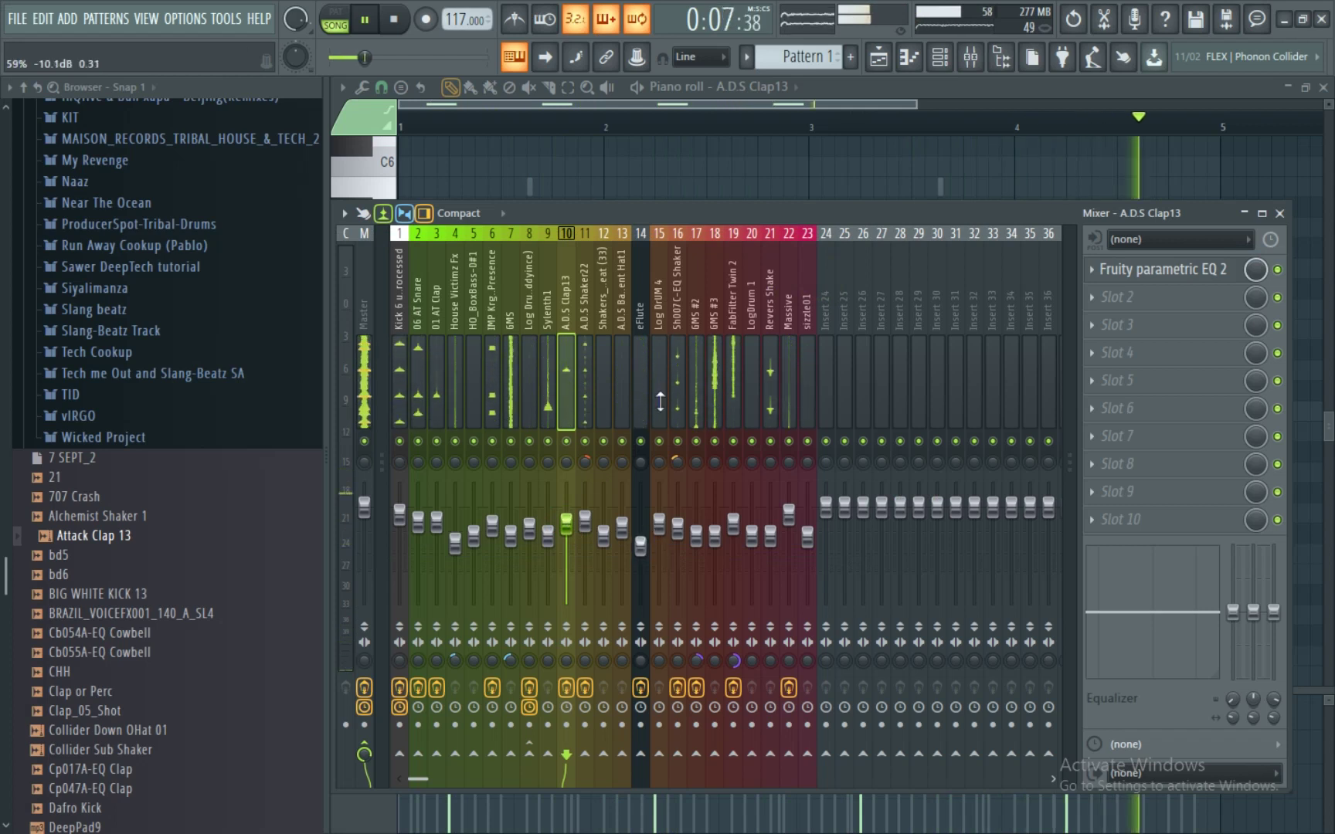
# - Insert Soundgoodizer in the second effect slot of the A.D.S Clap13 track, using mode C and a low amount
pyautogui.press('space')
pyautogui.click(1095, 301)
pyautogui.moveTo(1047, 811); pyautogui.dragTo(1136, 811)
pyautogui.click(1187, 147)
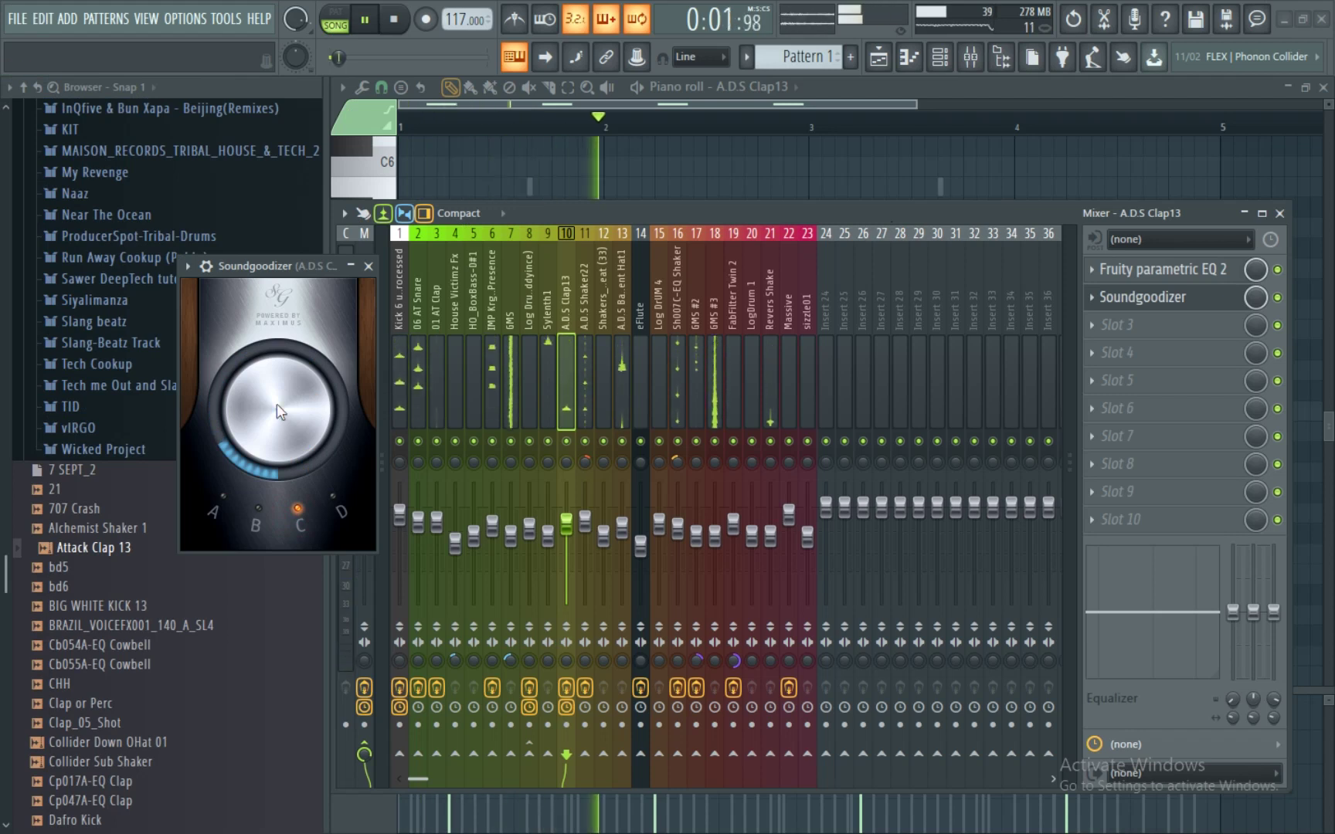
pyautogui.moveTo(283, 259); pyautogui.dragTo(297, 253)
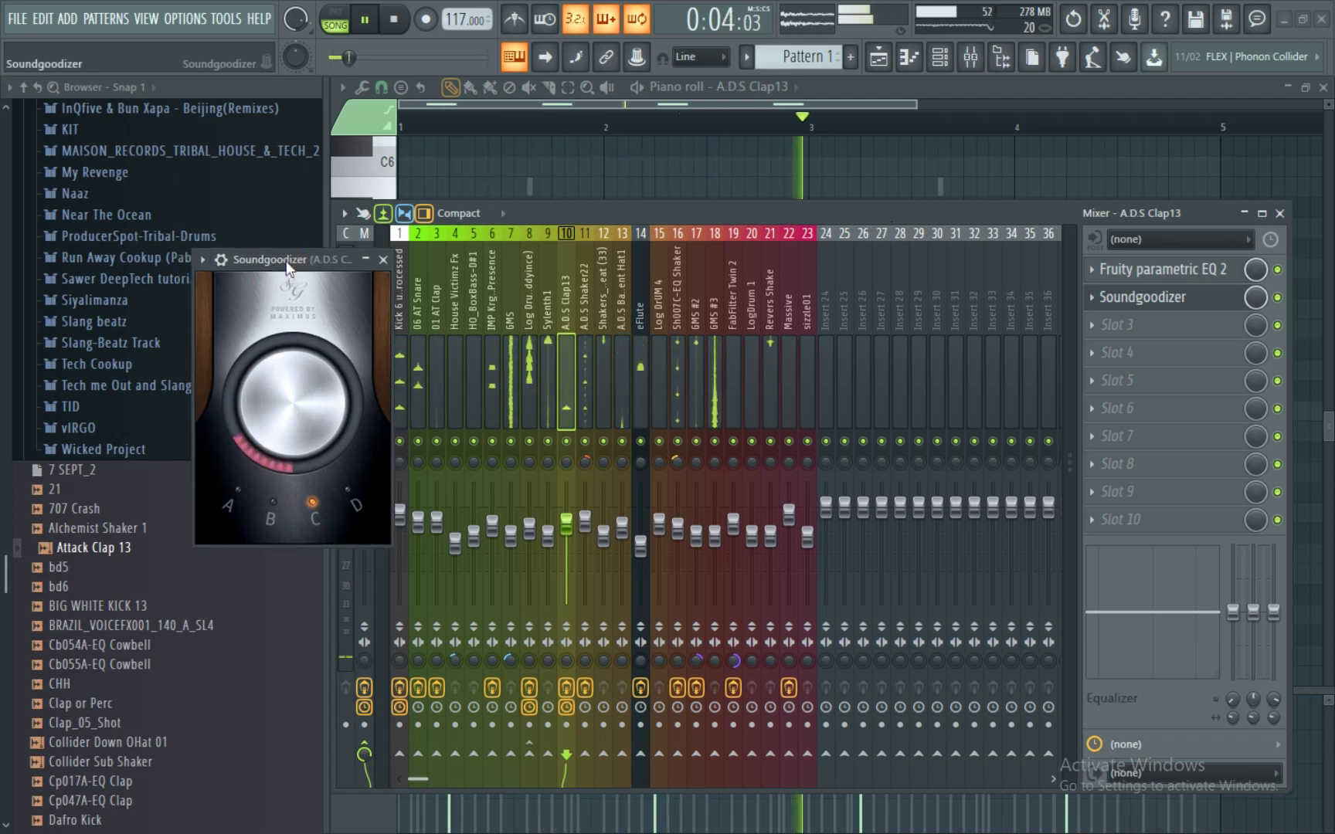
pyautogui.click(383, 260)
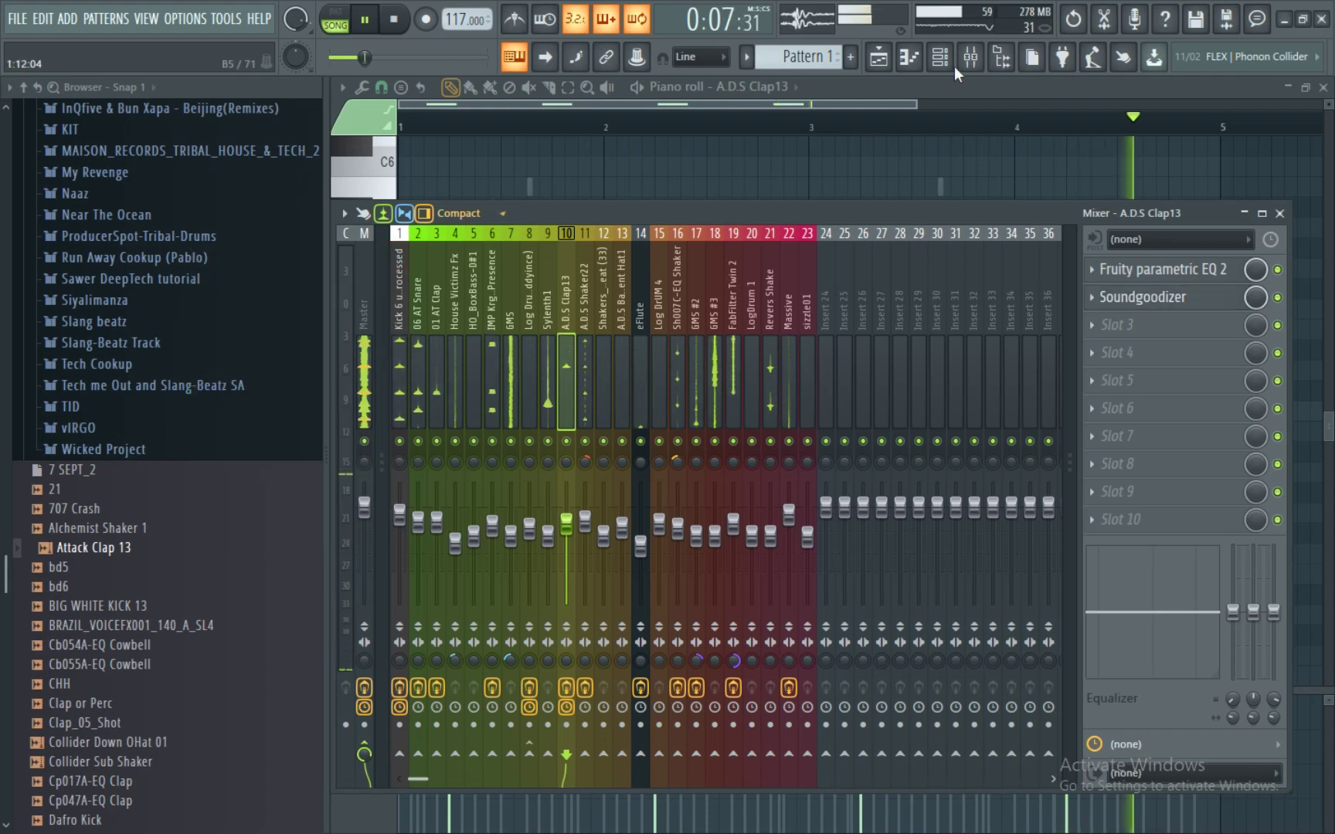
# - Mute the bd4 channel and lower the eFlute mixer track's level to about -12.8 dB
pyautogui.click(877, 57)
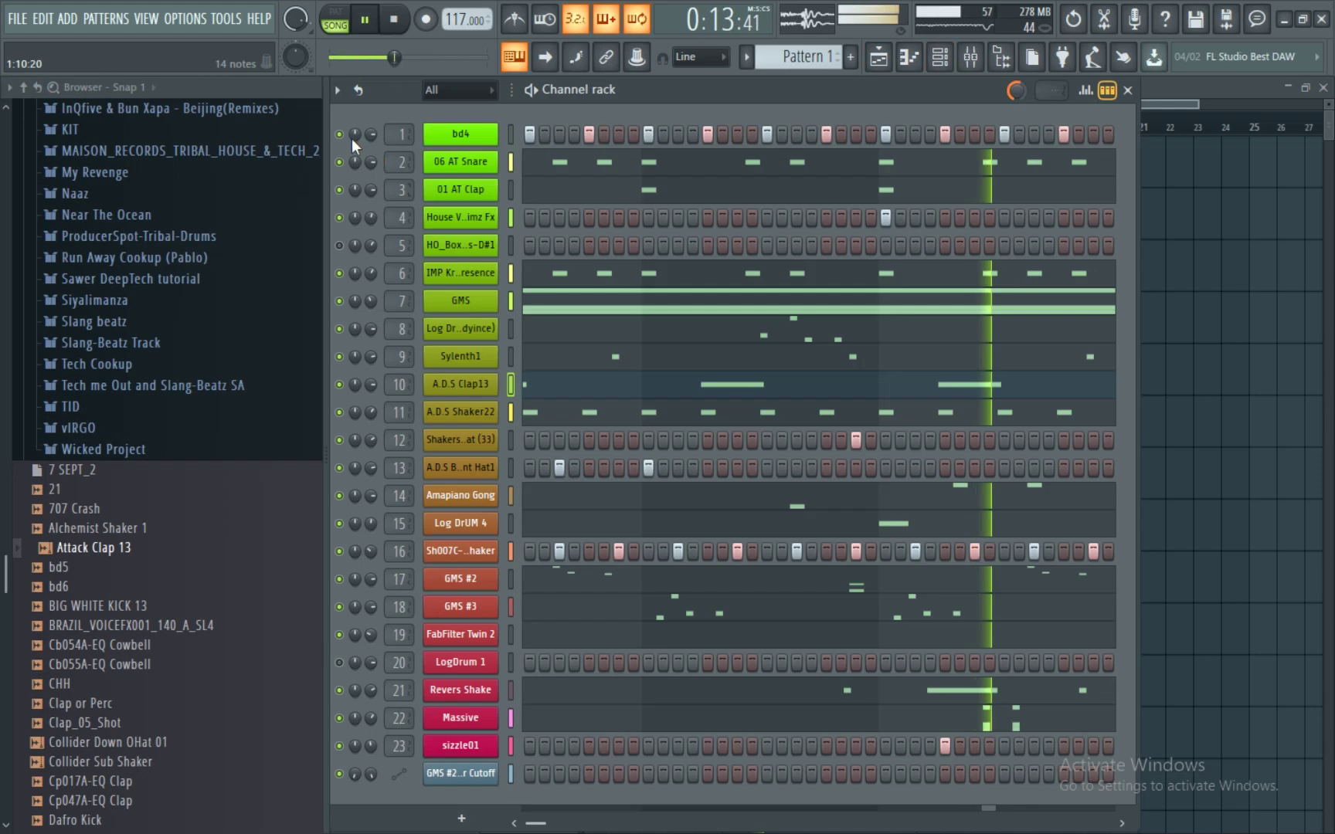
pyautogui.click(943, 62)
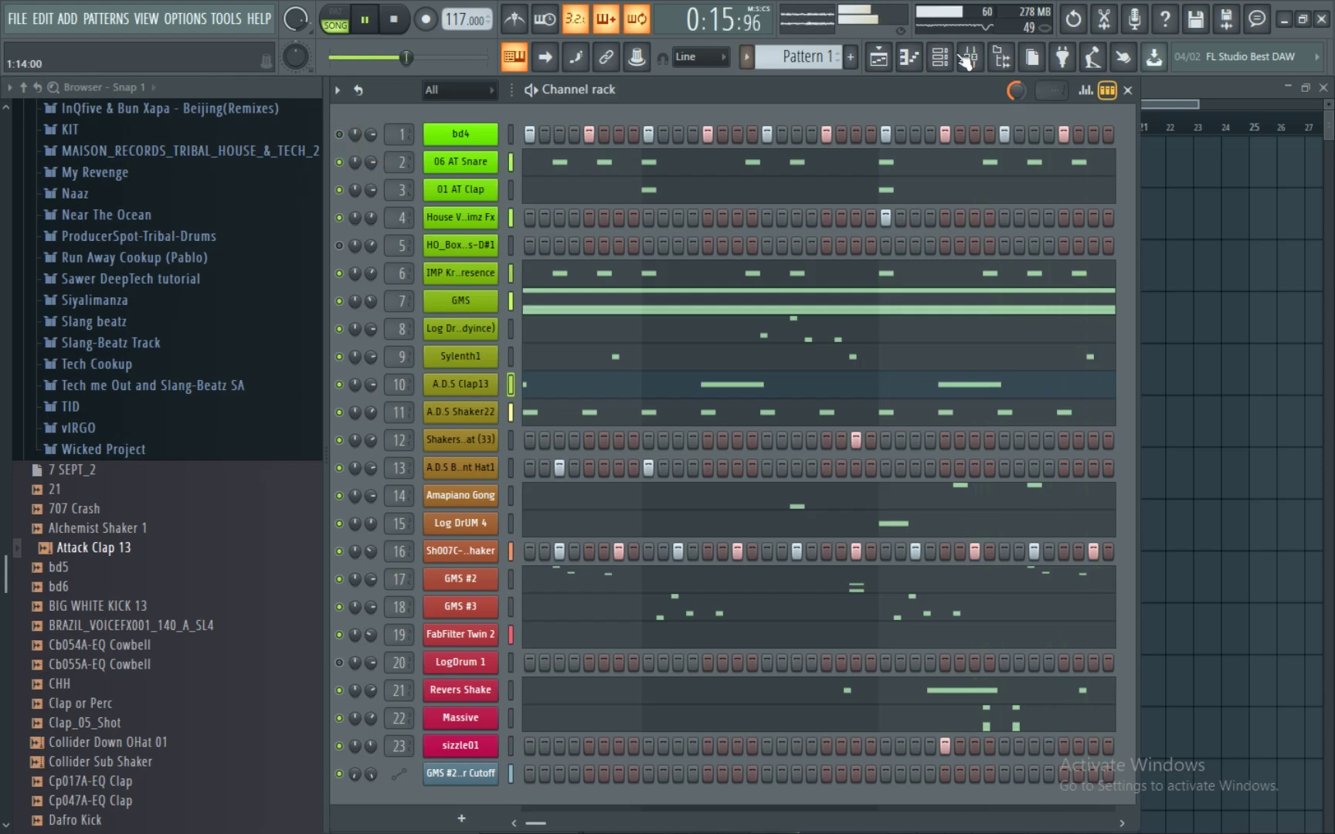
pyautogui.press('F9')
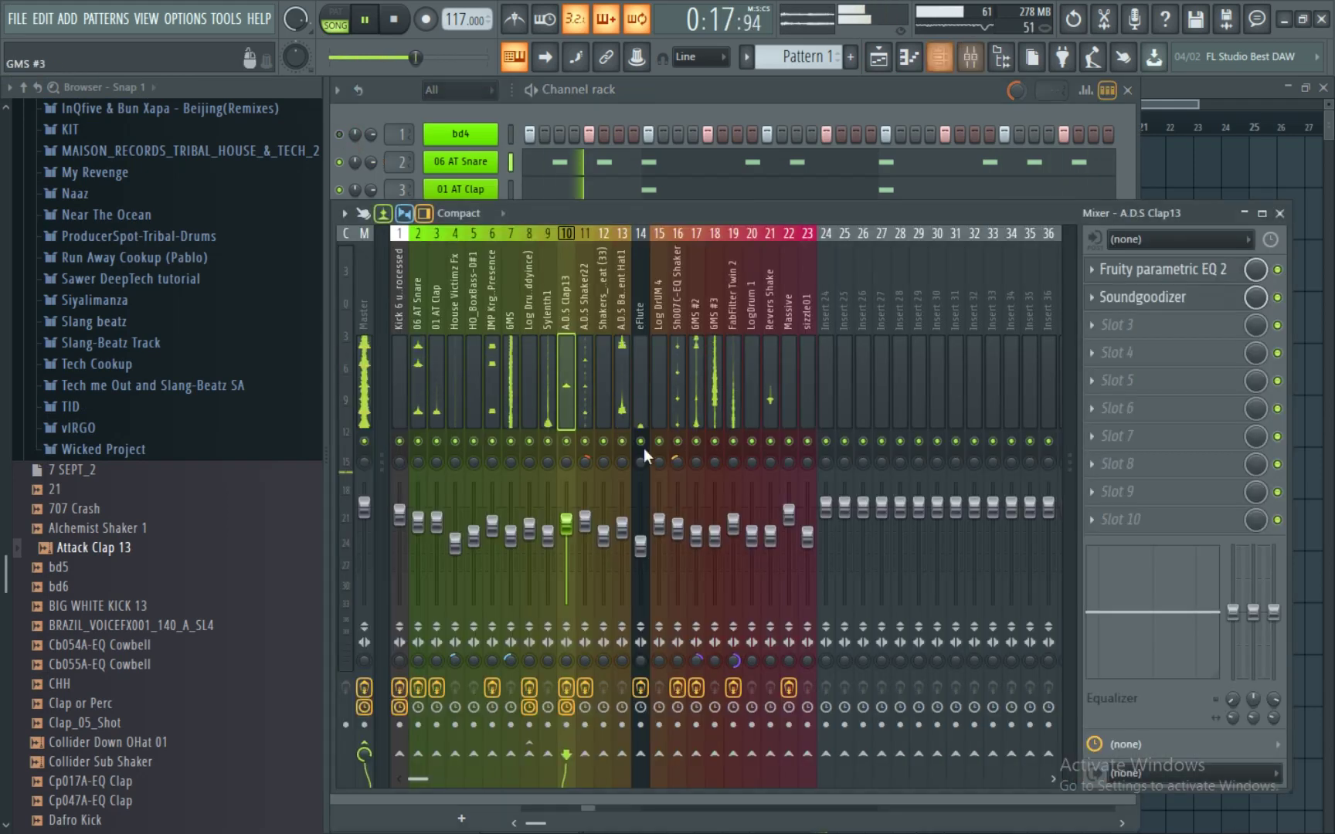
pyautogui.click(640, 549)
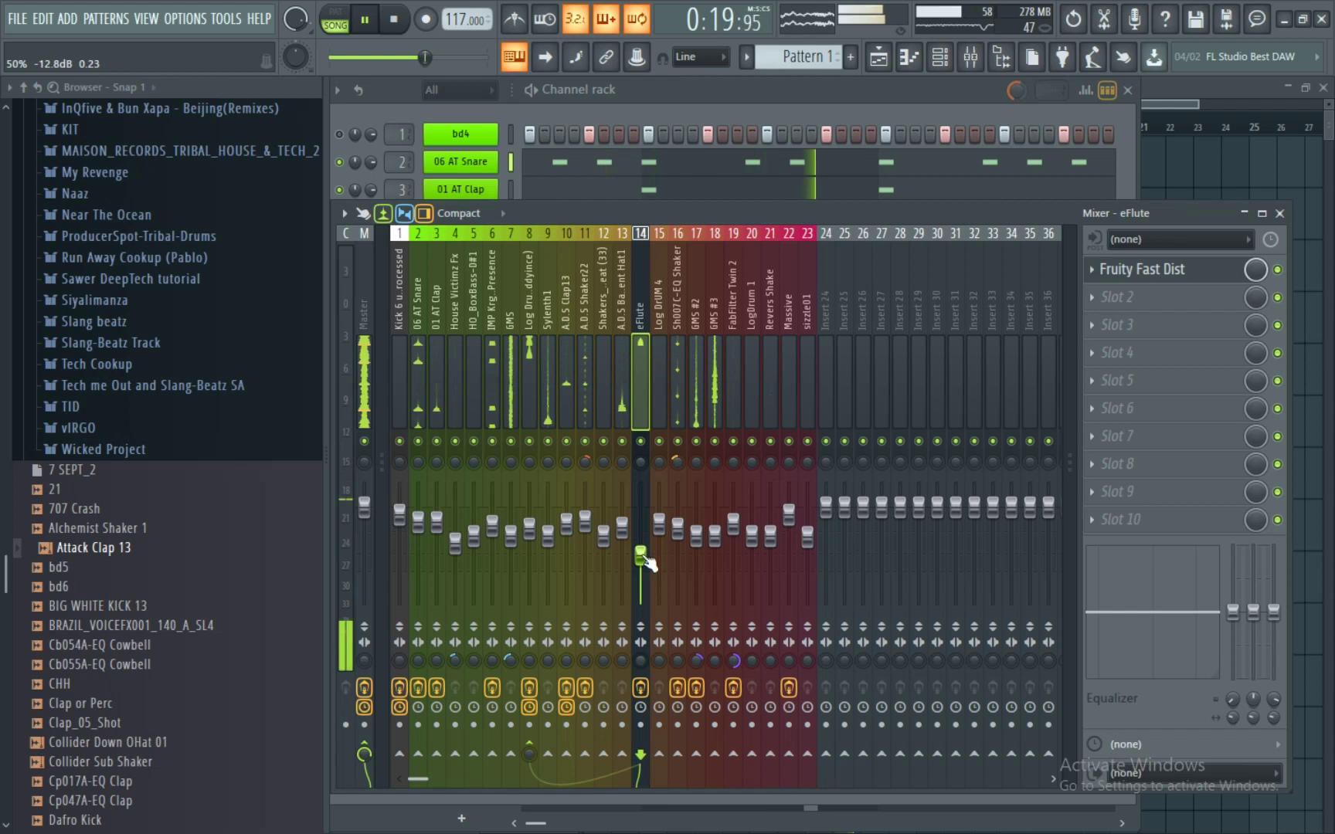
# - Step through the mixer tracks around eFlute back to the Log Drum (Buddyince) track
pyautogui.click(656, 331)
pyautogui.click(641, 340)
pyautogui.click(625, 354)
pyautogui.click(603, 358)
pyautogui.click(536, 352)
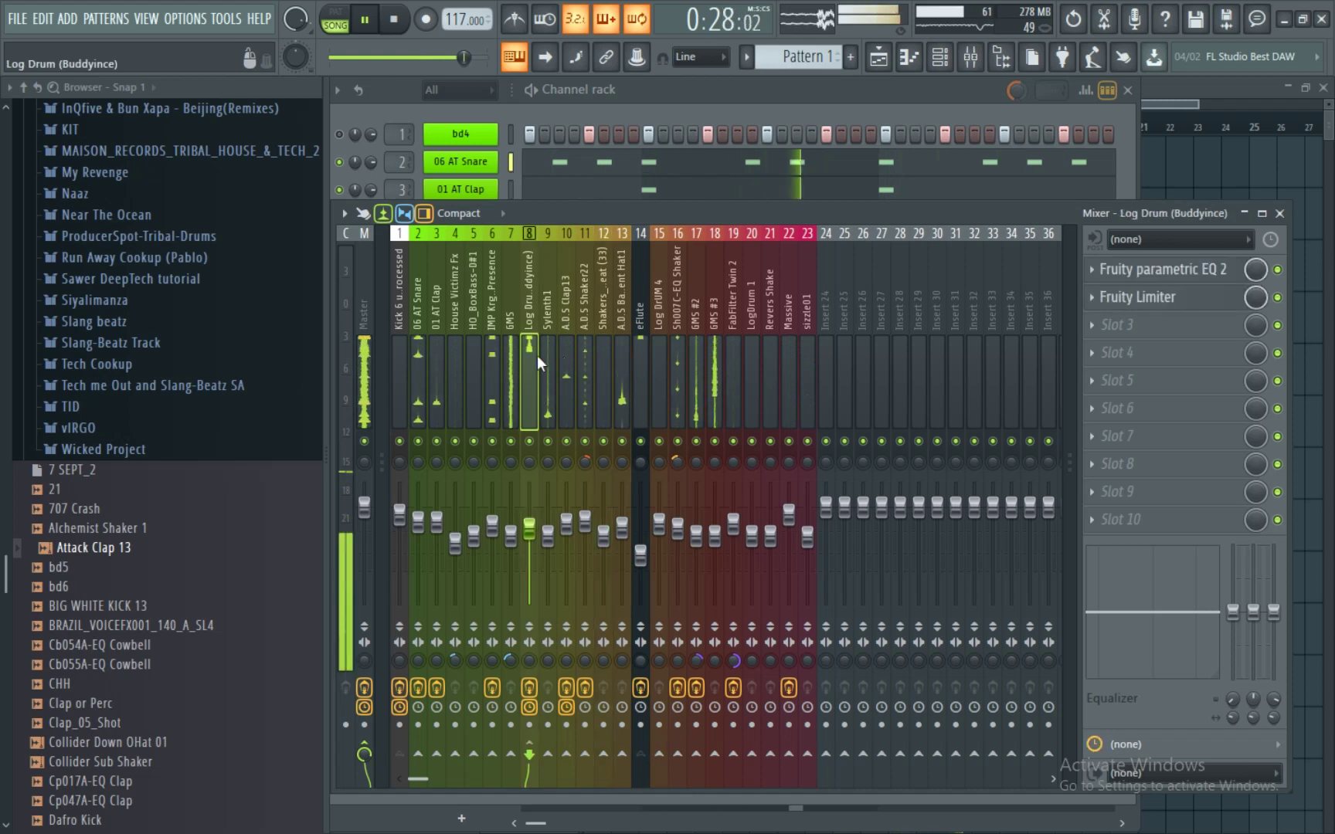
# - Check the effect slots and levels of the mixer tracks from Sylenth1 and eFlute through Revers Shake during playback
pyautogui.click(551, 354)
pyautogui.click(633, 329)
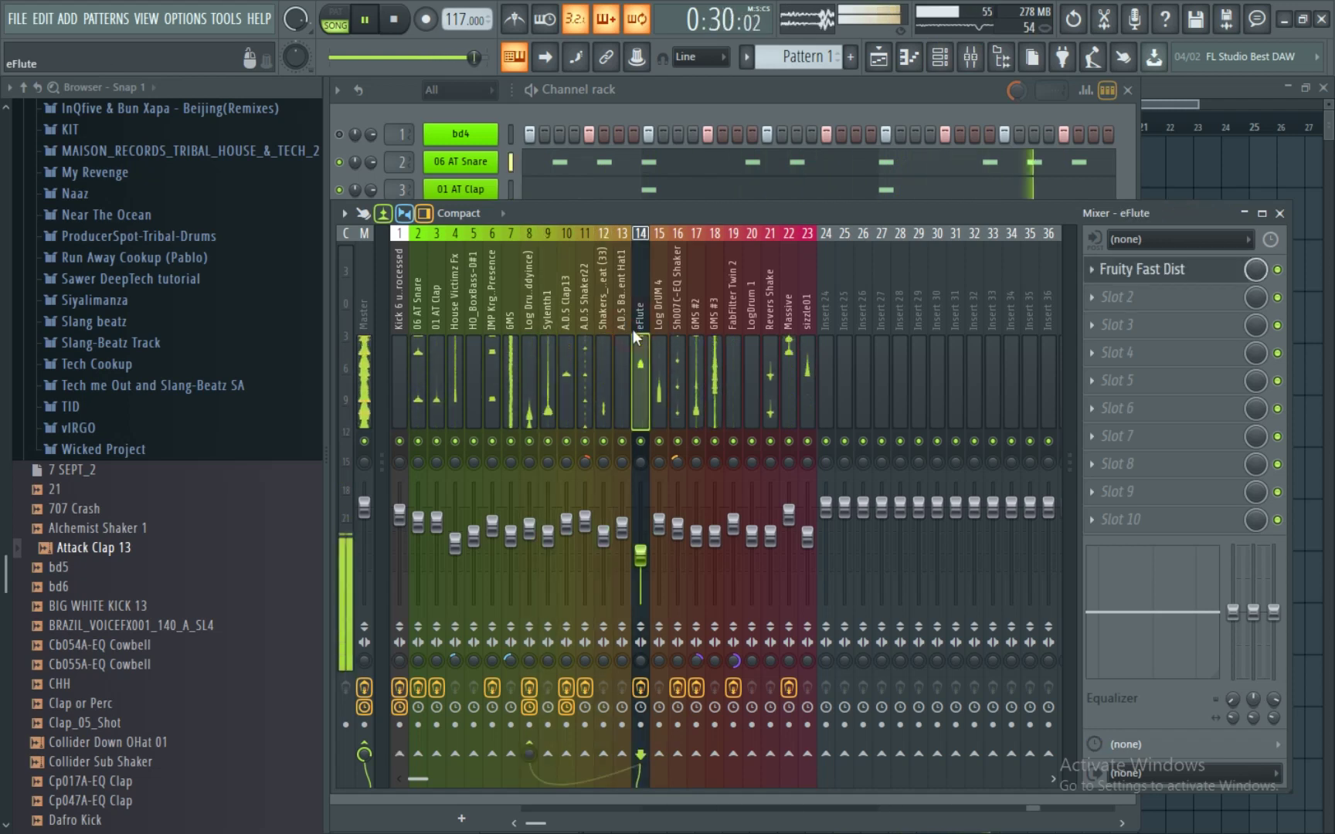
pyautogui.click(664, 338)
pyautogui.click(697, 344)
pyautogui.click(717, 351)
pyautogui.click(734, 355)
pyautogui.click(772, 365)
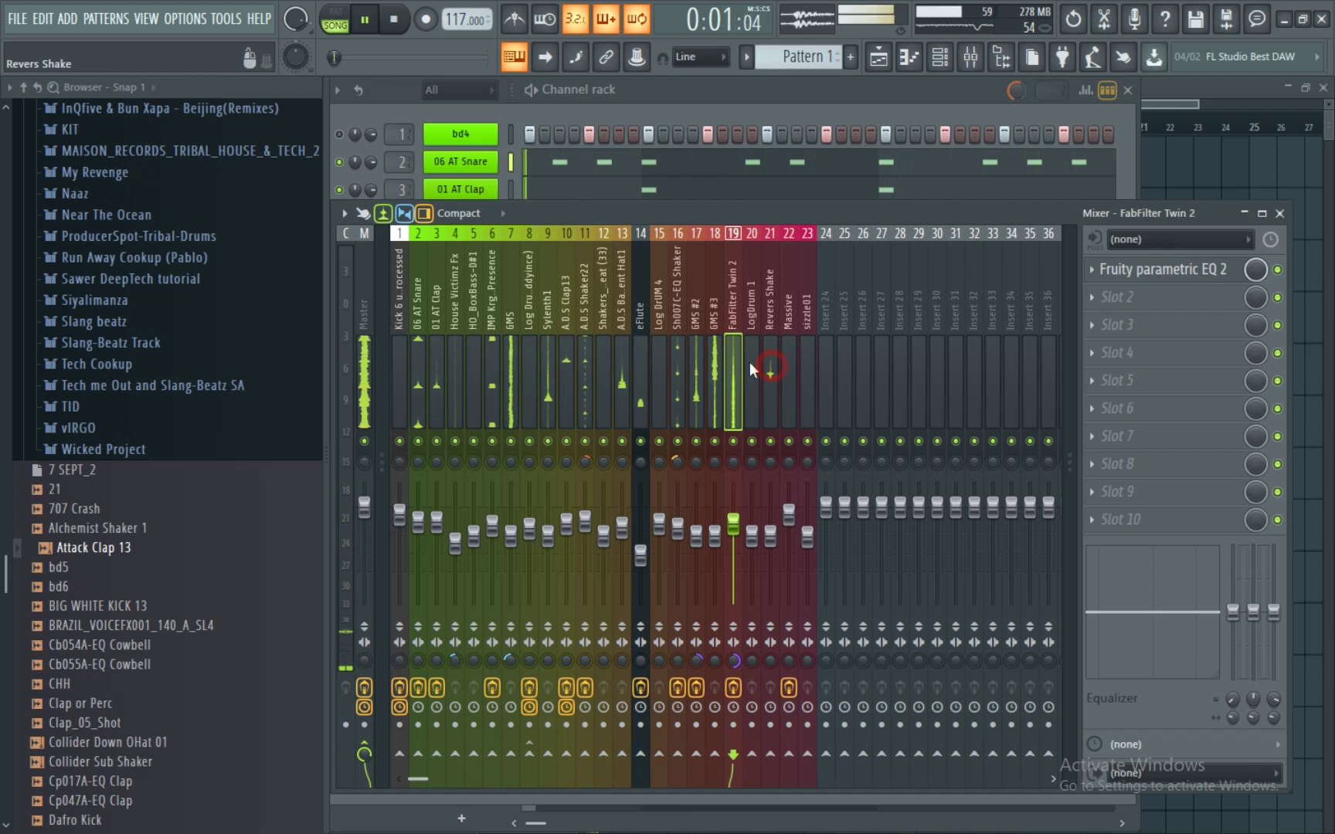
# - Go through the mixer tracks again from 06 AT Snare to Massive, comparing their levels and inserted effects during playback
pyautogui.click(424, 352)
pyautogui.click(443, 357)
pyautogui.click(473, 361)
pyautogui.click(511, 366)
pyautogui.click(531, 370)
pyautogui.click(549, 368)
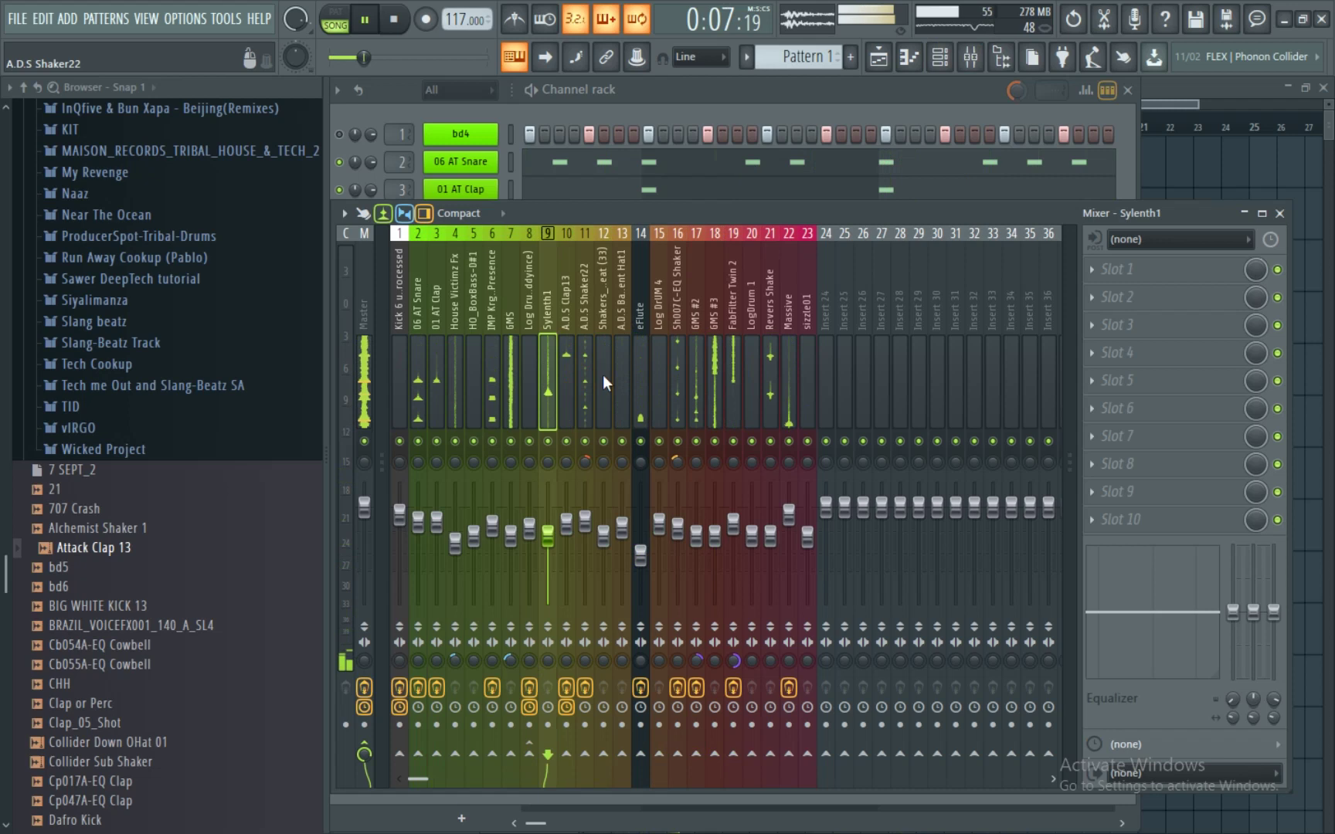
pyautogui.click(587, 376)
pyautogui.click(618, 382)
pyautogui.click(617, 381)
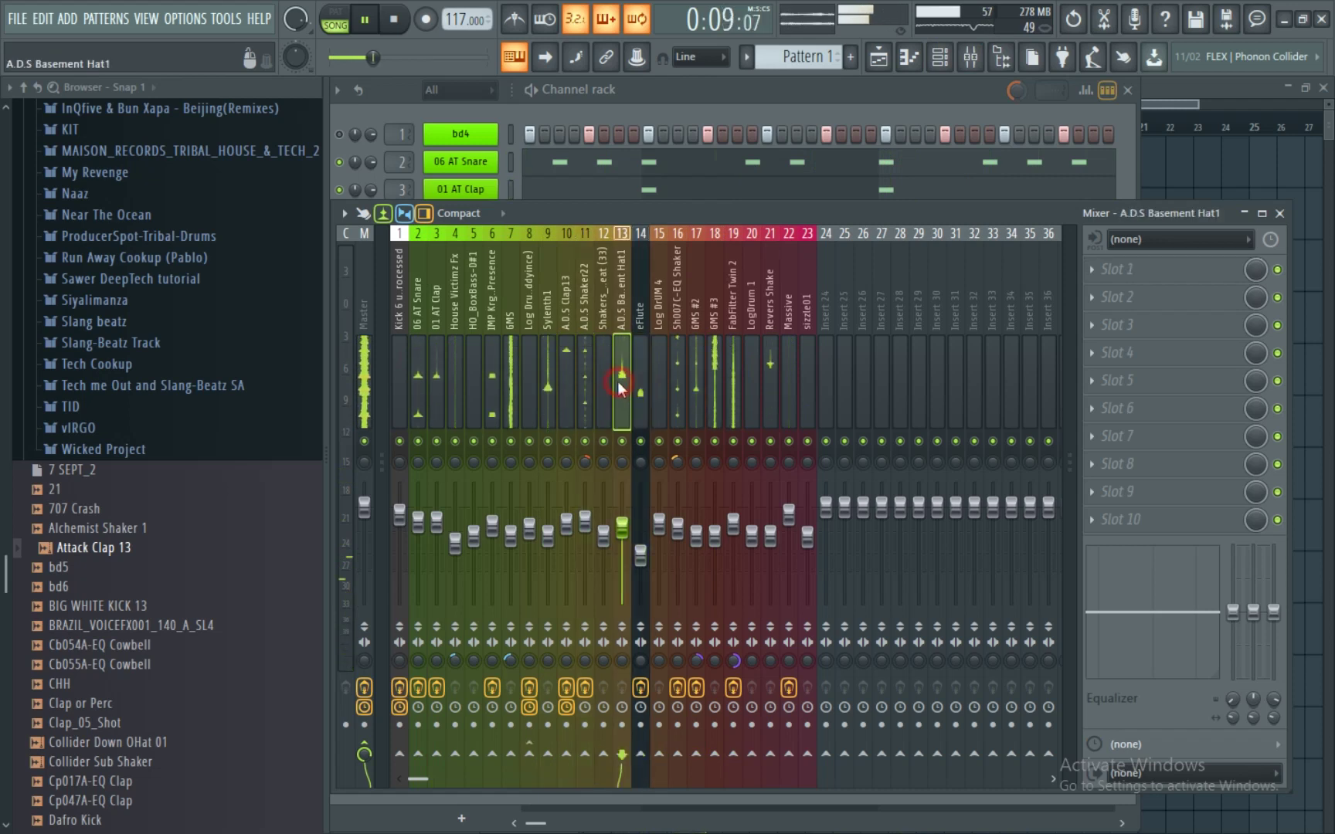
pyautogui.click(658, 376)
pyautogui.click(678, 379)
pyautogui.click(699, 387)
pyautogui.click(720, 388)
pyautogui.click(778, 396)
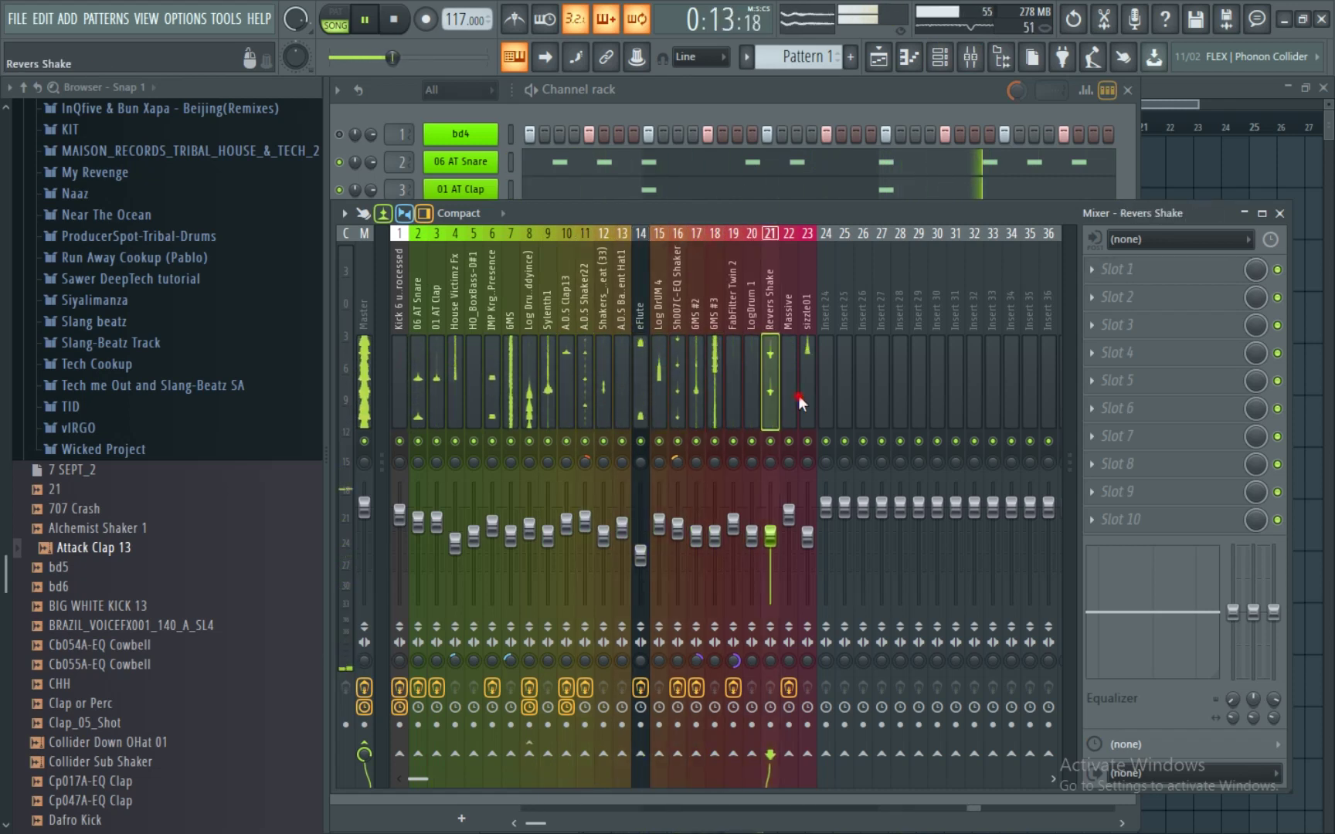
pyautogui.click(787, 397)
# - Check the Kick 6 unprocessed, 06 AT Snare and House Victimz Fx mixer tracks and unmute the bd4 channel
pyautogui.click(406, 376)
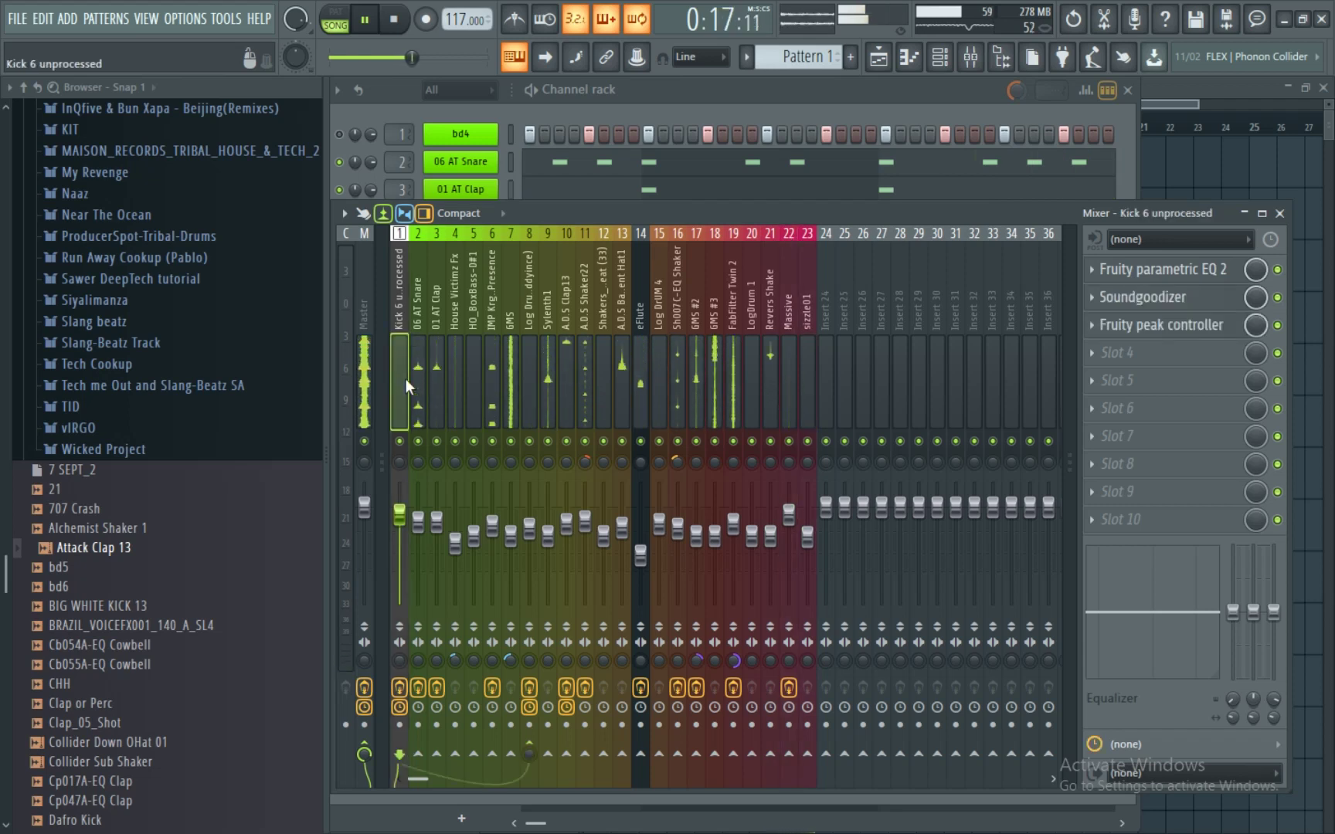
pyautogui.click(429, 393)
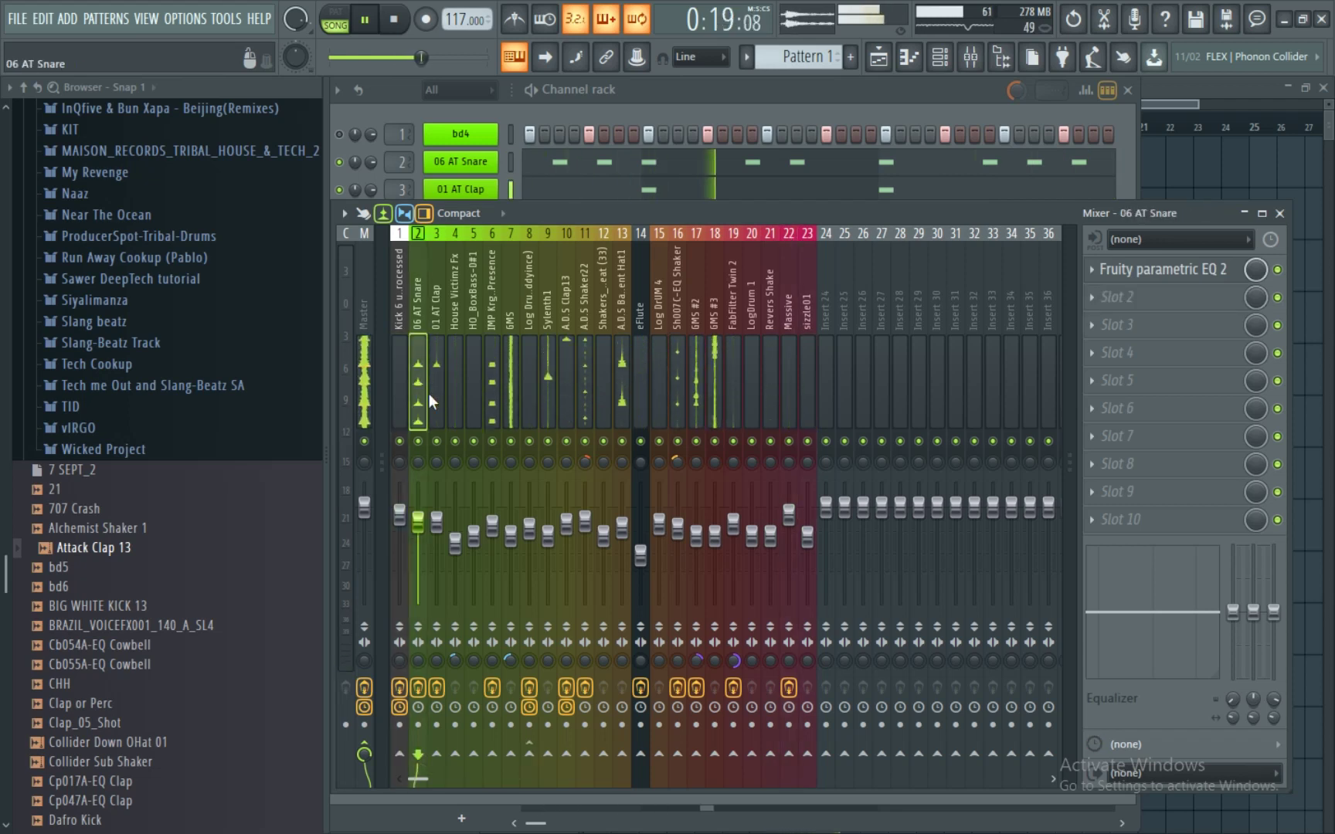
pyautogui.click(461, 388)
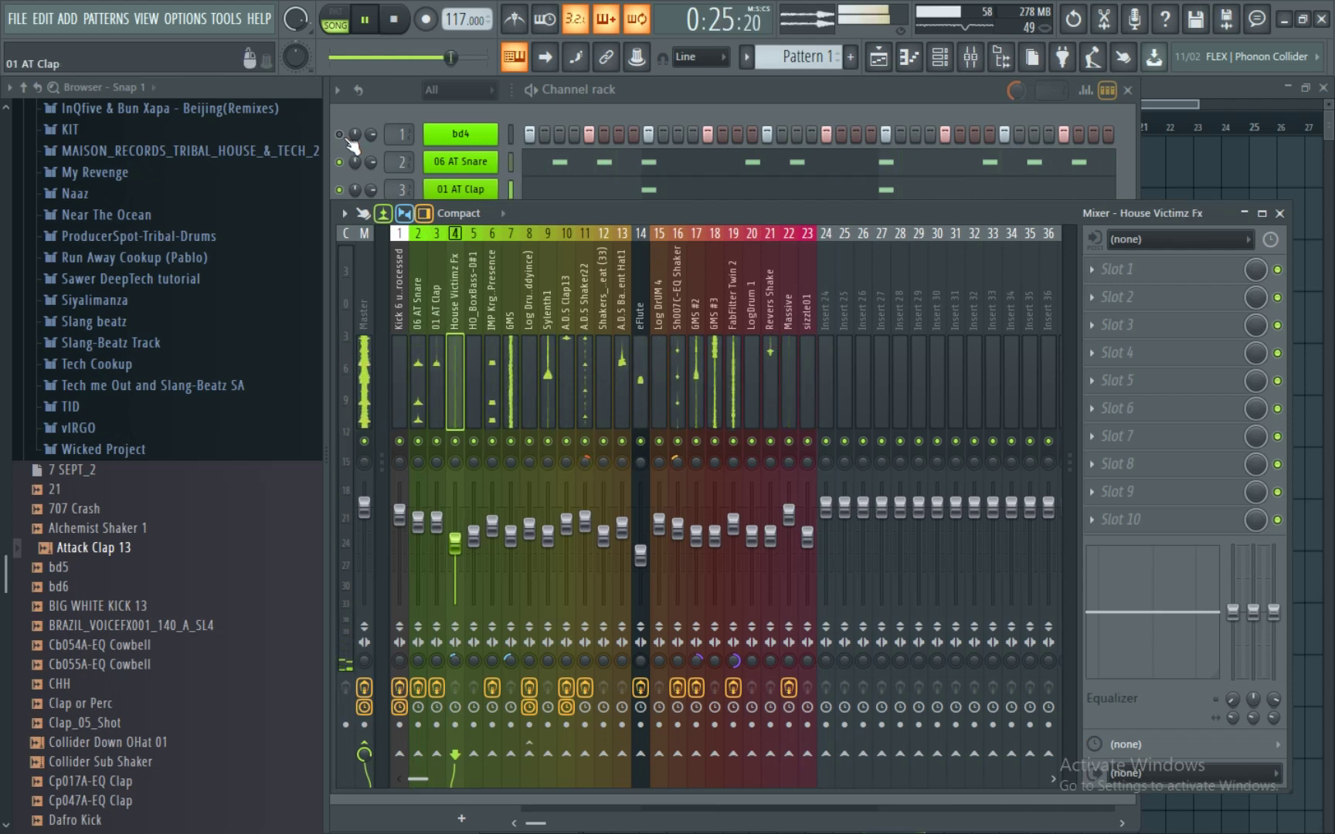
pyautogui.click(339, 139)
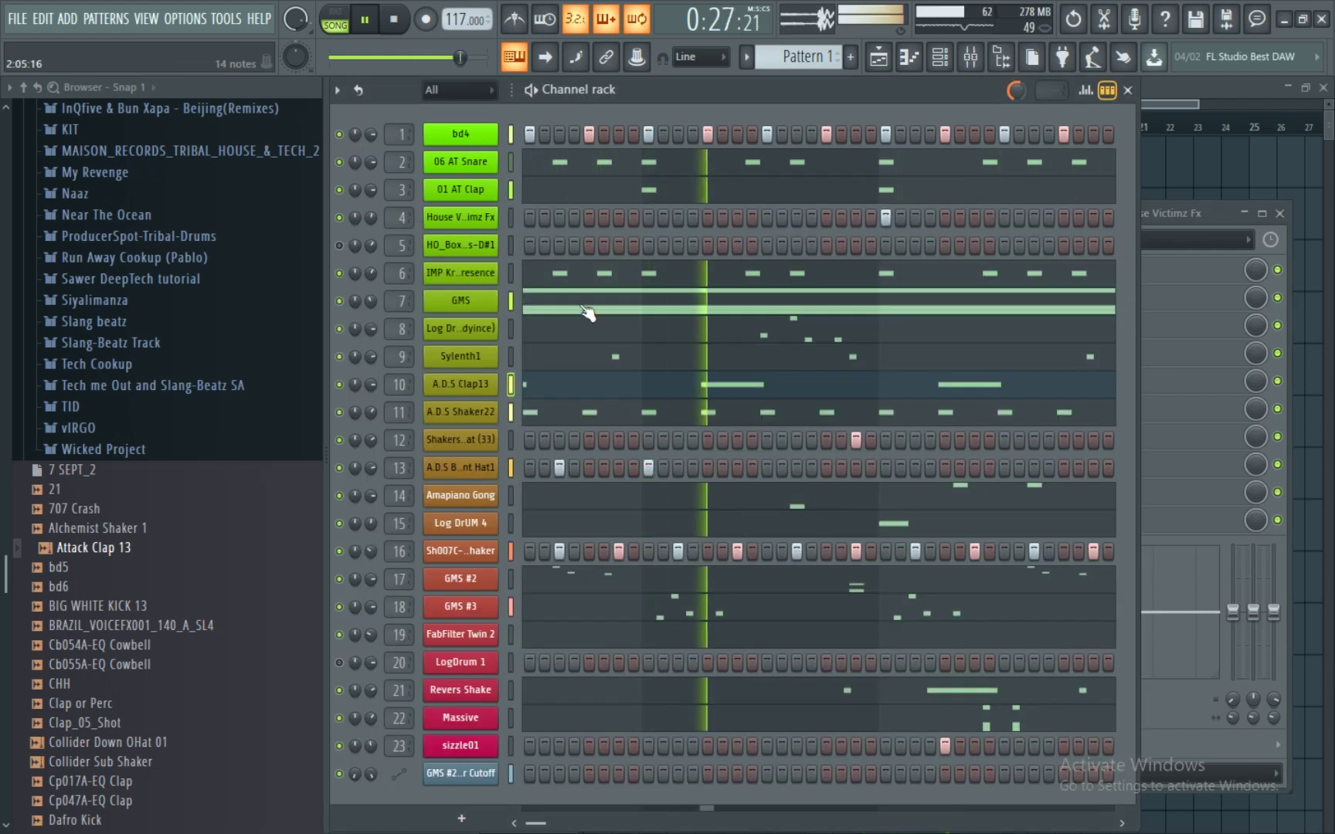